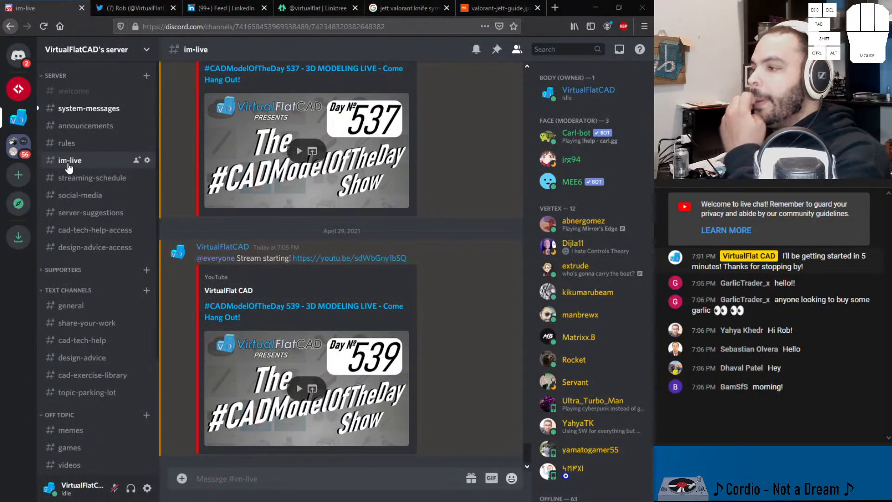
# Step: Open the general channel and read the April 27 discussion about salaries and pursuing engineering
pyautogui.click(88, 304)
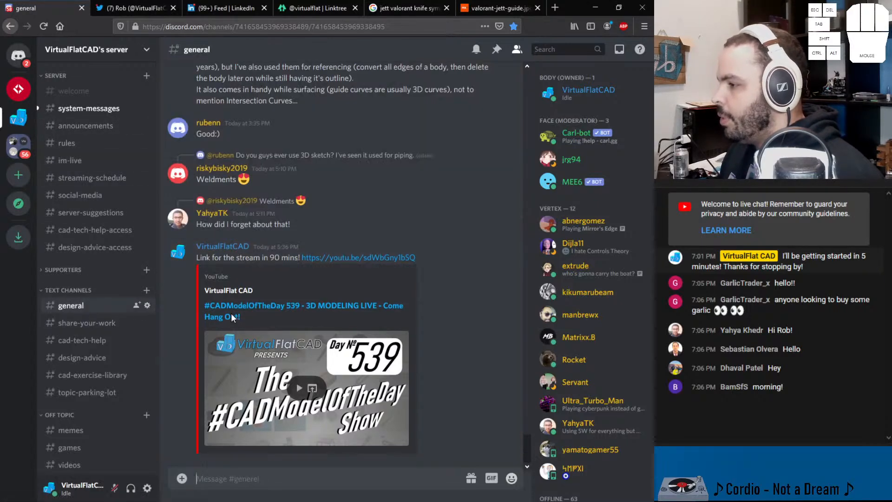
pyautogui.scroll(1, 251, 276)
pyautogui.scroll(15, 251, 276)
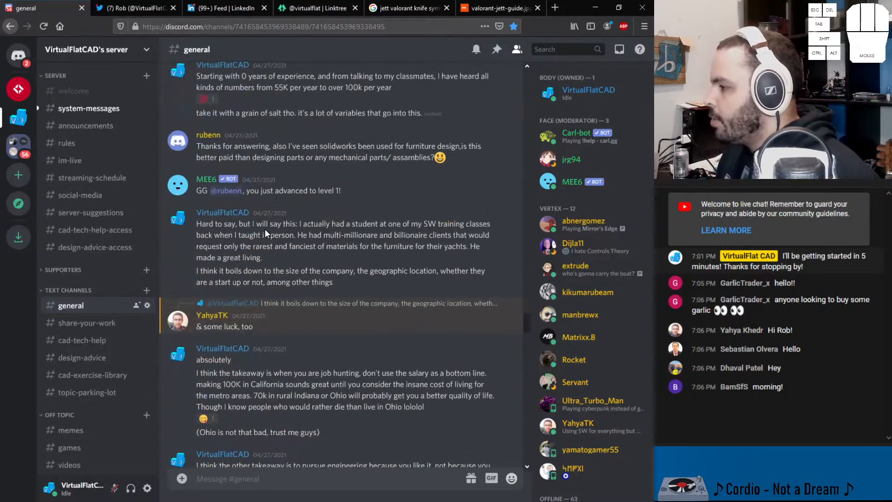
pyautogui.scroll(-7, 280, 263)
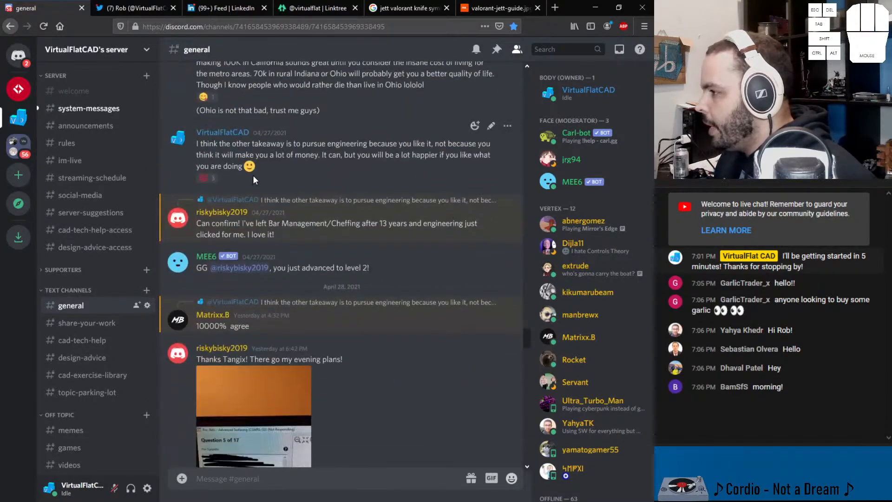
pyautogui.moveTo(278, 163); pyautogui.dragTo(173, 146)
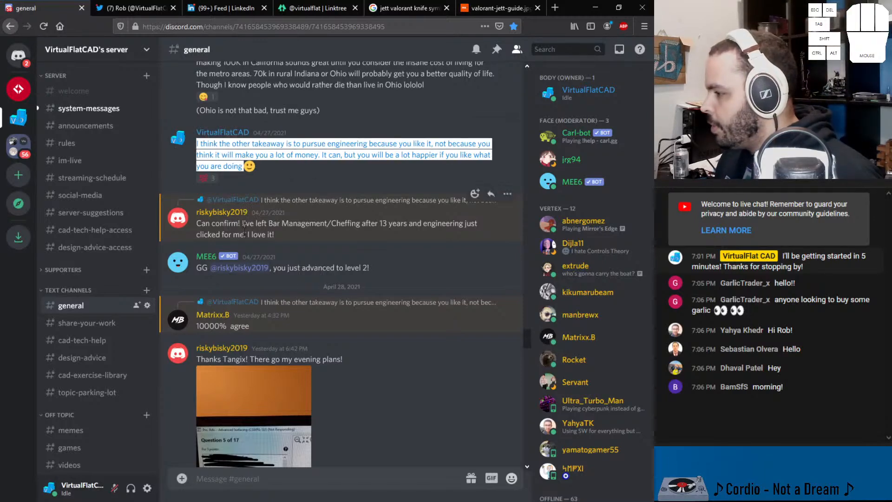
pyautogui.scroll(-3, 281, 201)
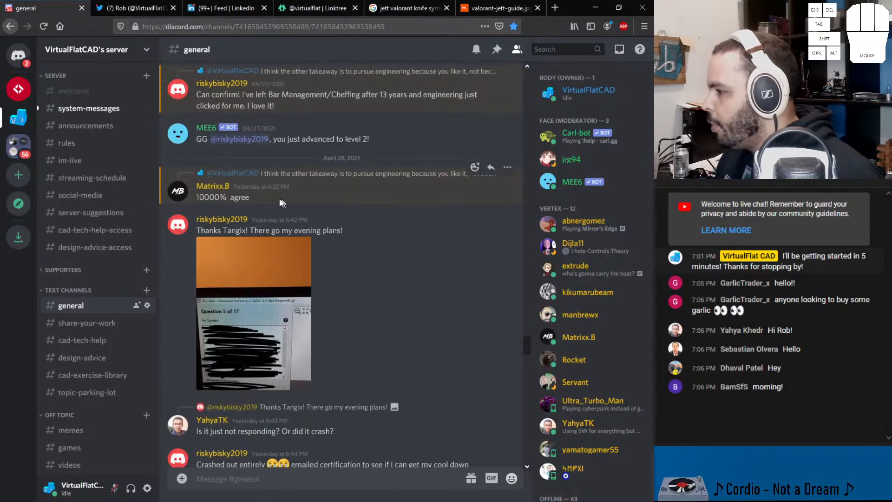
# Step: View the posted photo of the Advanced Surfacing exam question enlarged, then return to the conversation
pyautogui.click(241, 253)
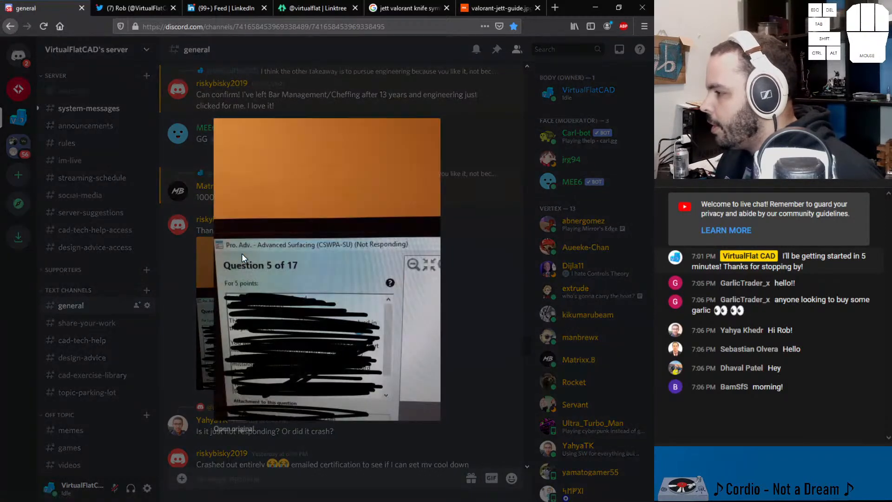
pyautogui.click(486, 273)
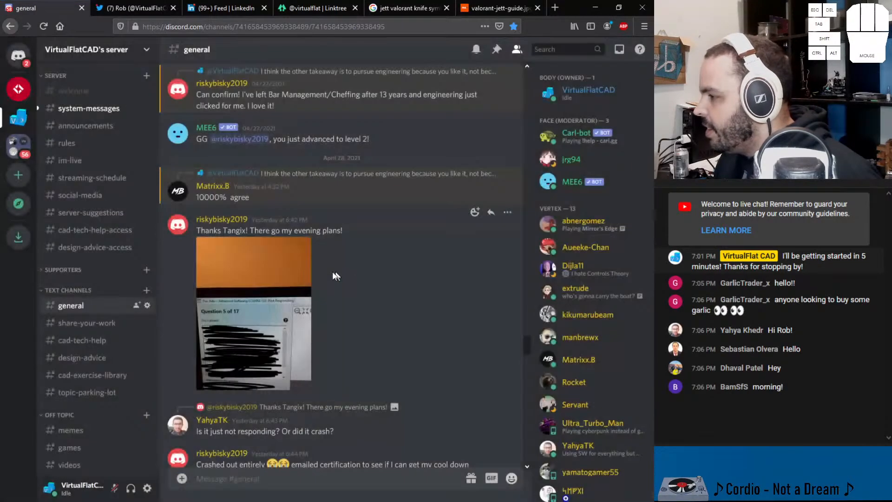
pyautogui.click(287, 275)
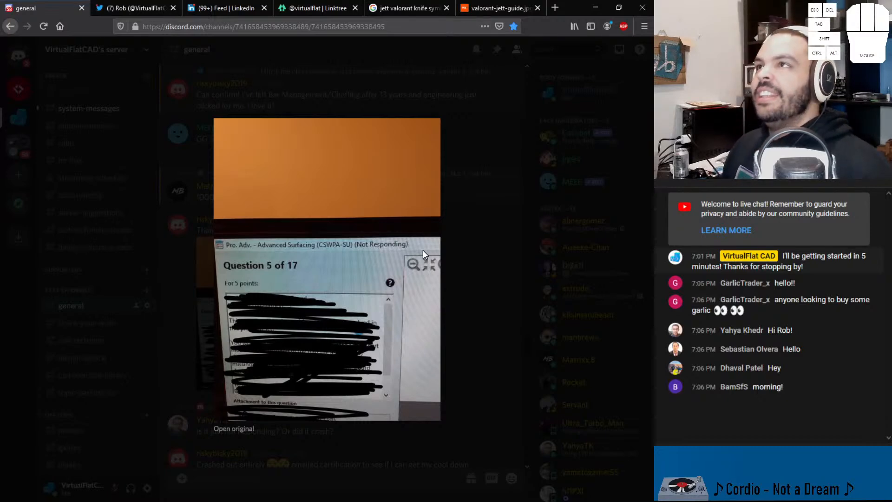
pyautogui.click(485, 288)
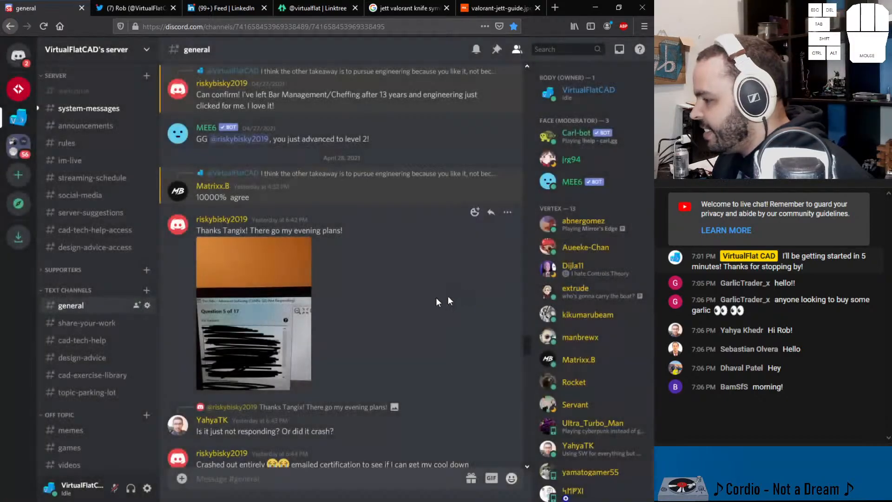
# Step: Read the messages below the exam photo about the crash and the email sent to certification
pyautogui.scroll(-3, 292, 303)
pyautogui.moveTo(205, 302); pyautogui.dragTo(334, 302)
pyautogui.moveTo(212, 335); pyautogui.dragTo(328, 352)
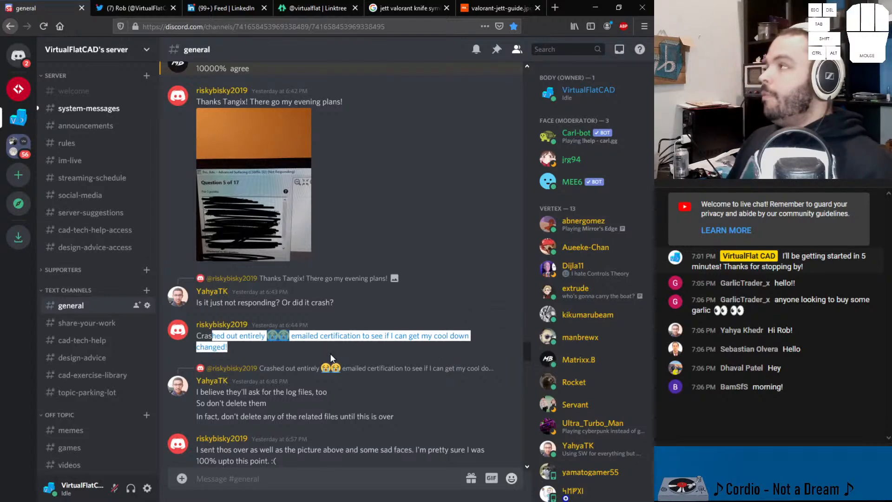
pyautogui.click(324, 347)
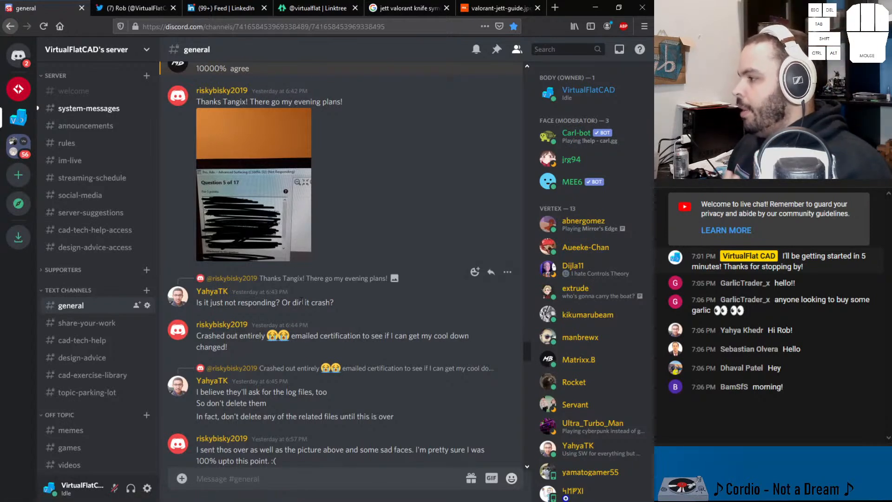
pyautogui.scroll(-2, 266, 313)
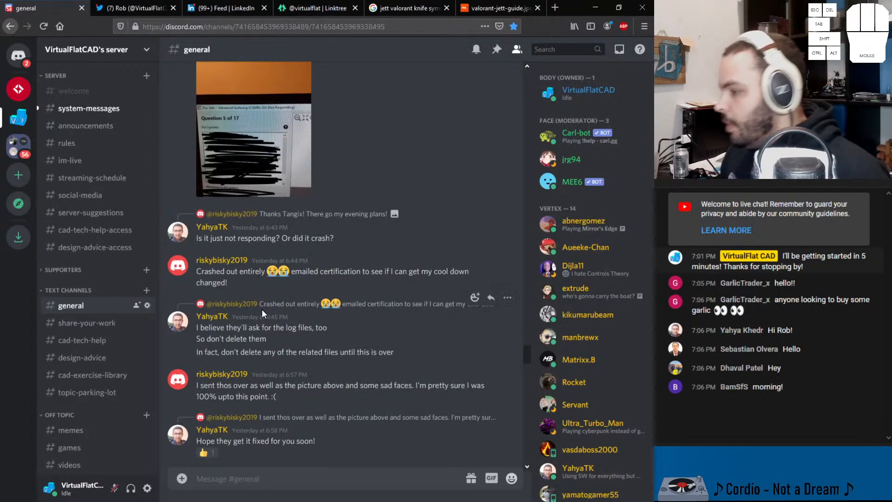
pyautogui.scroll(-1, 263, 309)
pyautogui.scroll(-2, 260, 308)
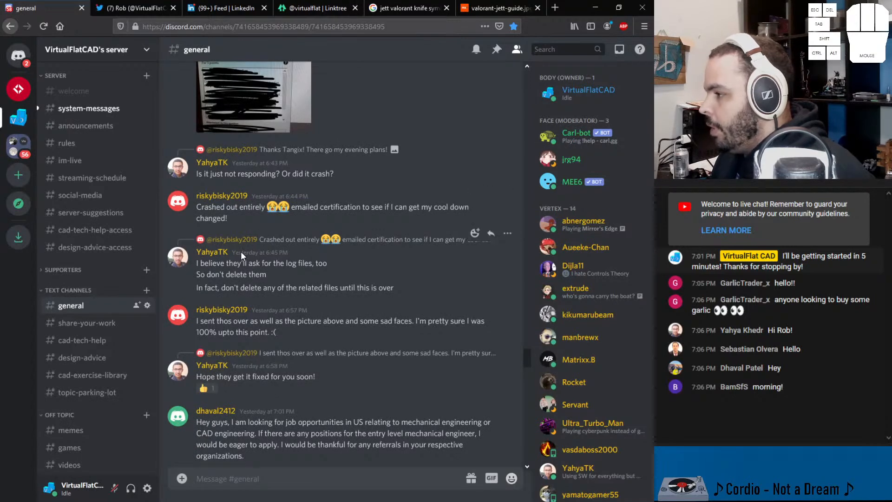
# Step: Read the advice about keeping the log files and the follow-up replies to it
pyautogui.moveTo(241, 252); pyautogui.dragTo(189, 251)
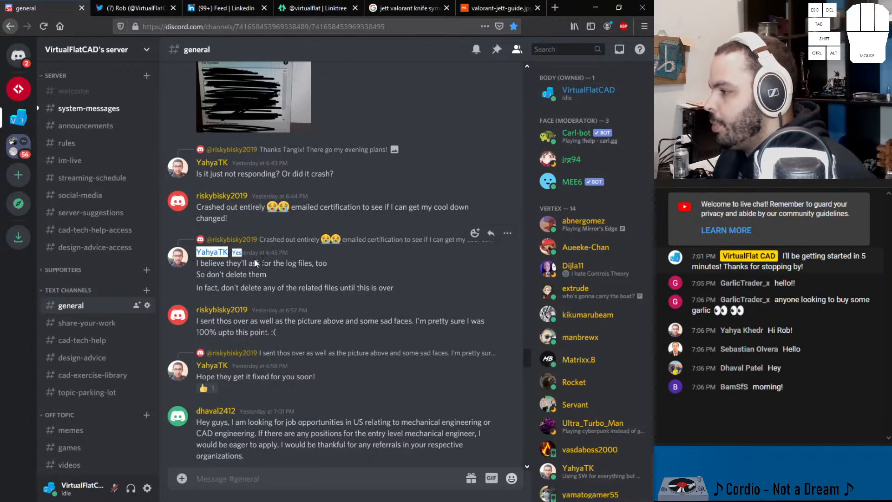
pyautogui.click(221, 263)
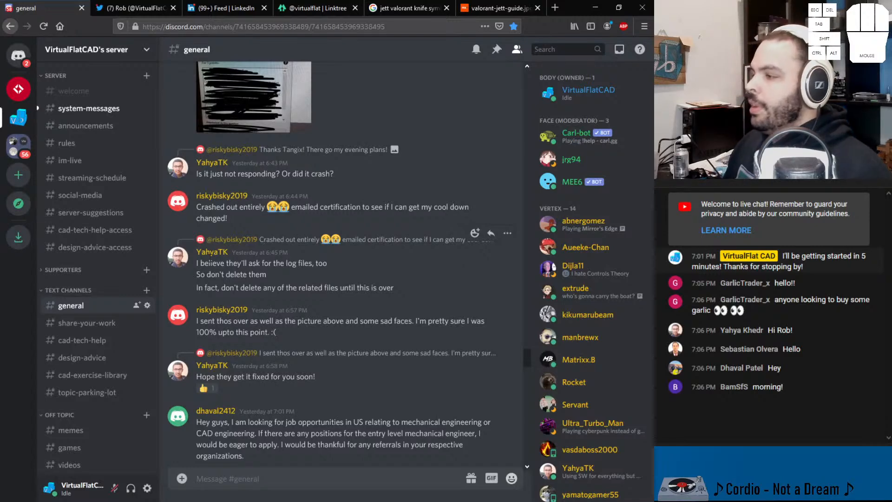
pyautogui.moveTo(196, 263); pyautogui.dragTo(306, 264)
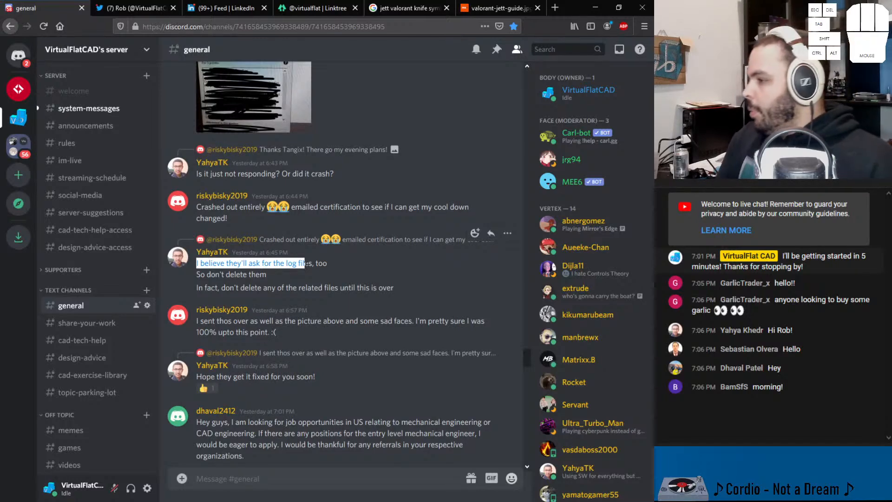
pyautogui.moveTo(269, 263)
pyautogui.mouseDown()
pyautogui.moveTo(288, 264)
pyautogui.moveTo(266, 275)
pyautogui.mouseUp()
pyautogui.moveTo(206, 288); pyautogui.dragTo(389, 292)
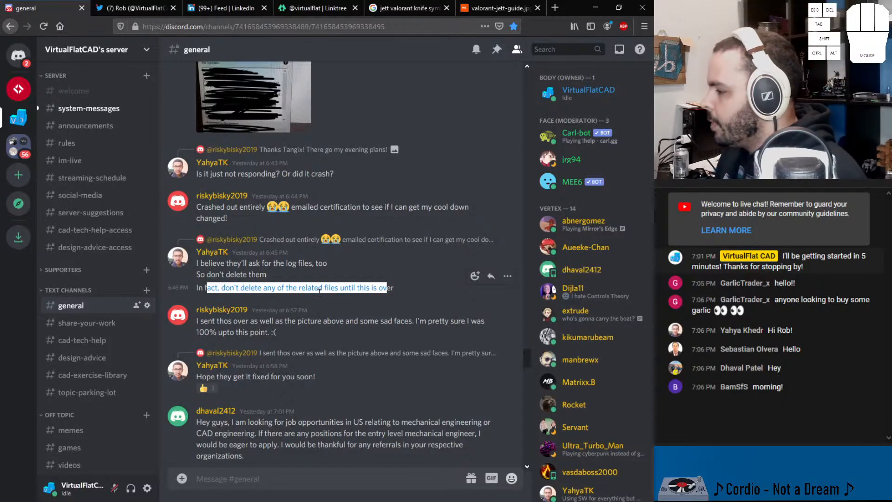
pyautogui.moveTo(208, 321); pyautogui.dragTo(497, 328)
pyautogui.scroll(-2, 372, 327)
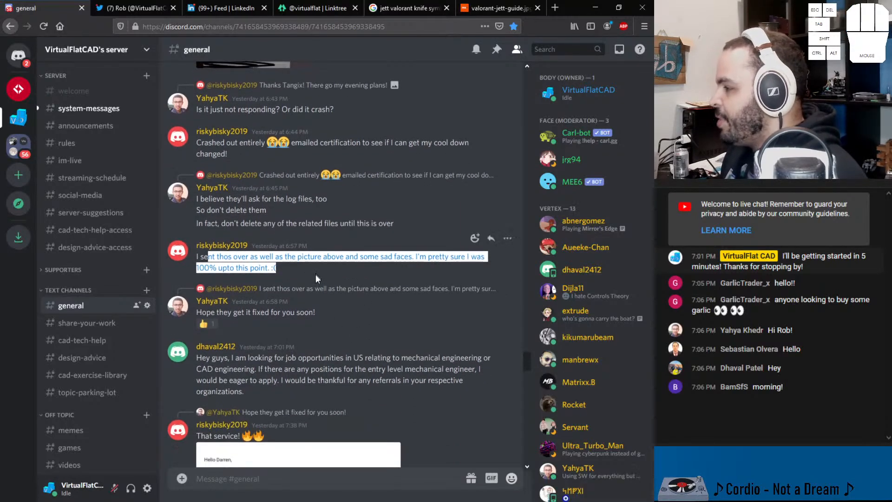
pyautogui.moveTo(218, 312); pyautogui.dragTo(305, 313)
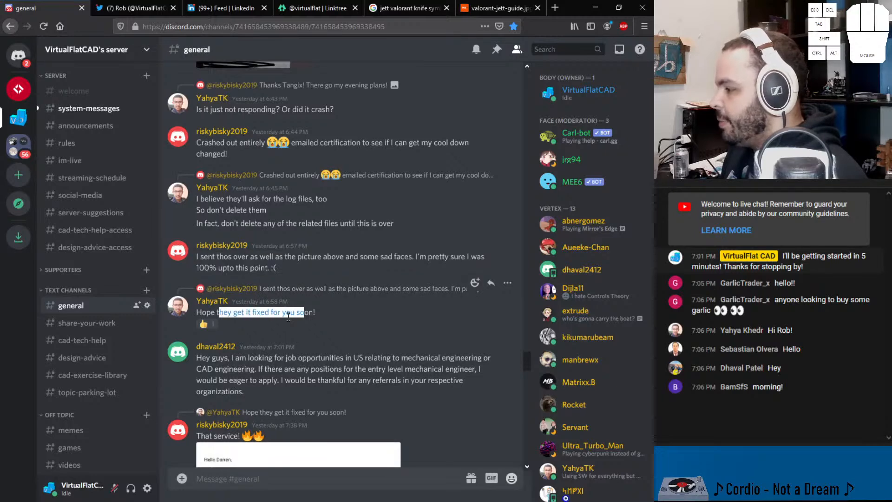
# Step: Read the message asking for entry-level mechanical or CAD engineering job opportunities in the US
pyautogui.scroll(-4, 289, 315)
pyautogui.moveTo(206, 229); pyautogui.dragTo(301, 245)
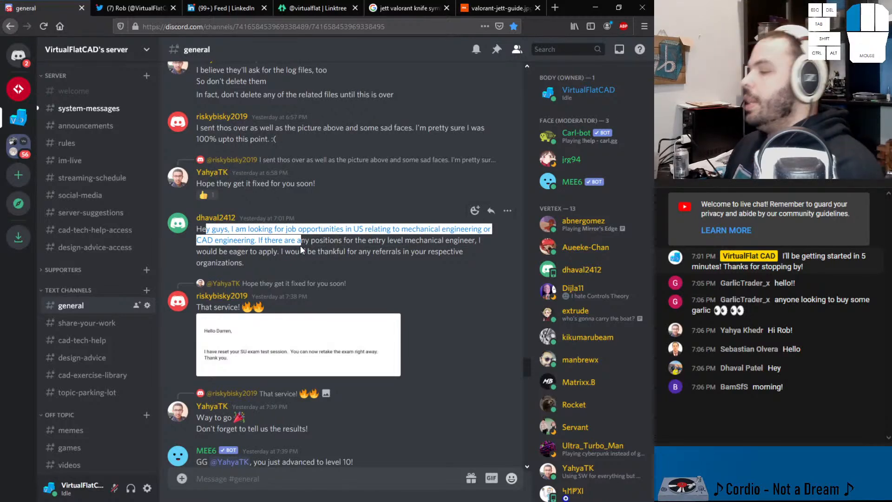
pyautogui.moveTo(300, 245); pyautogui.dragTo(300, 251)
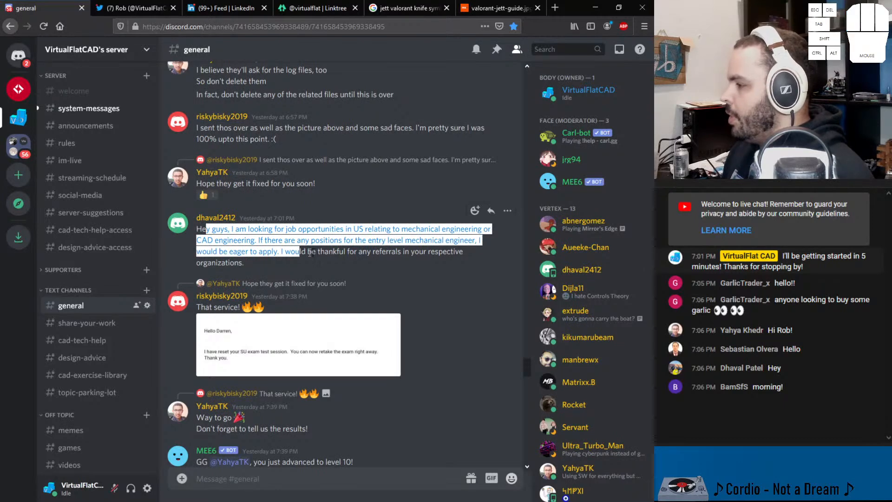
pyautogui.click(343, 253)
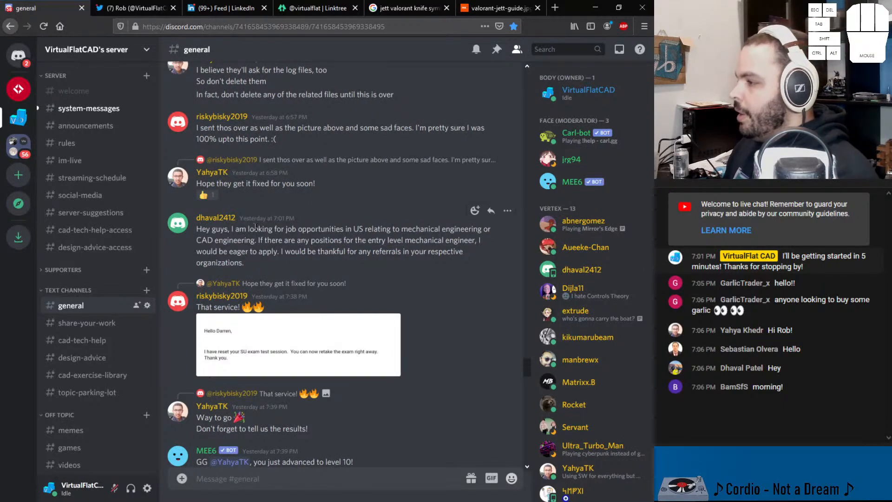
pyautogui.tripleClick(295, 219)
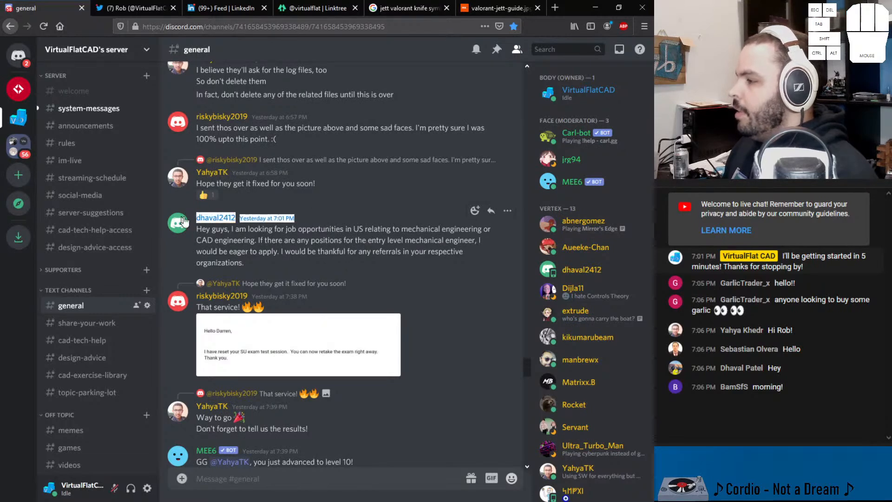
pyautogui.click(289, 240)
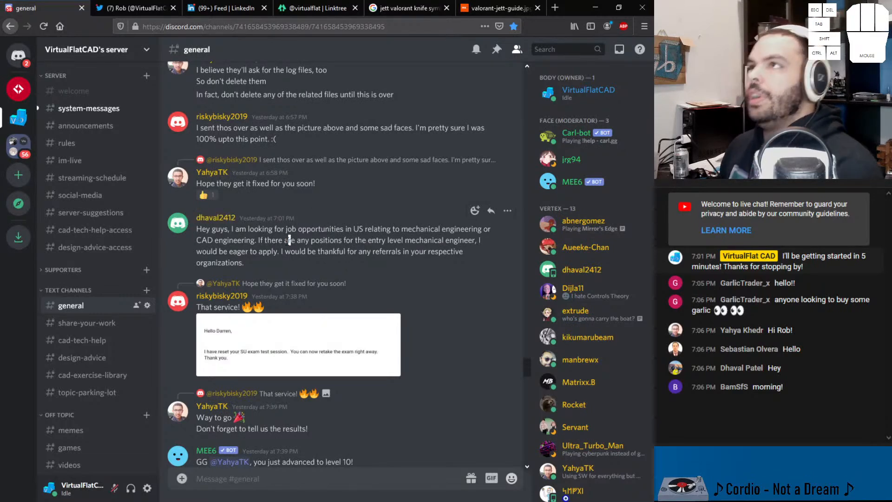
# Step: Enlarge the image of the exam session reset email, close it, and read the reply beneath it
pyautogui.scroll(-3, 251, 299)
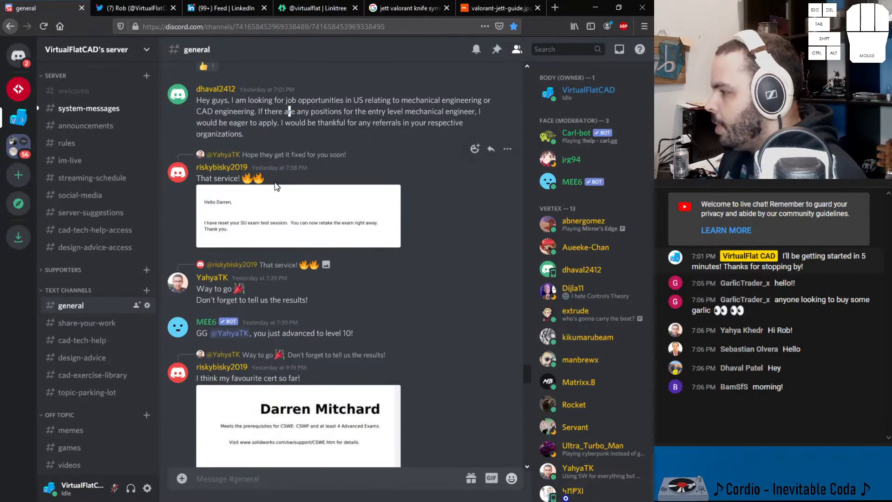
pyautogui.moveTo(262, 181); pyautogui.dragTo(206, 179)
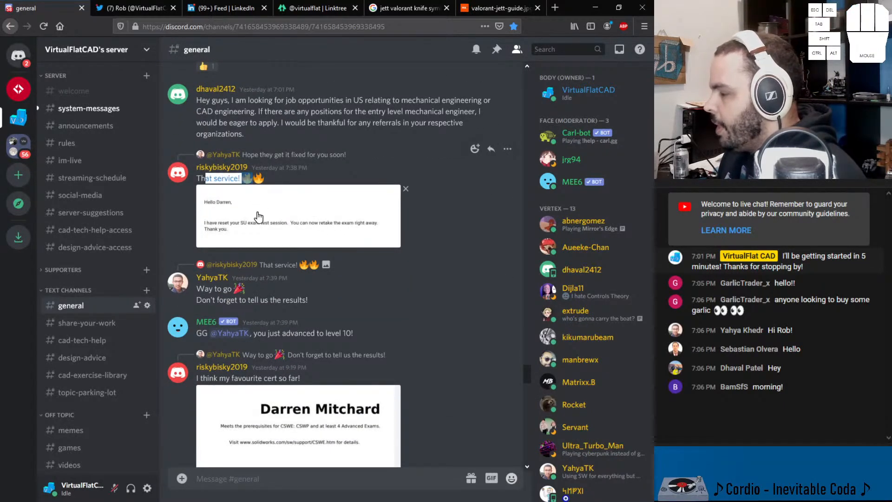
pyautogui.click(258, 208)
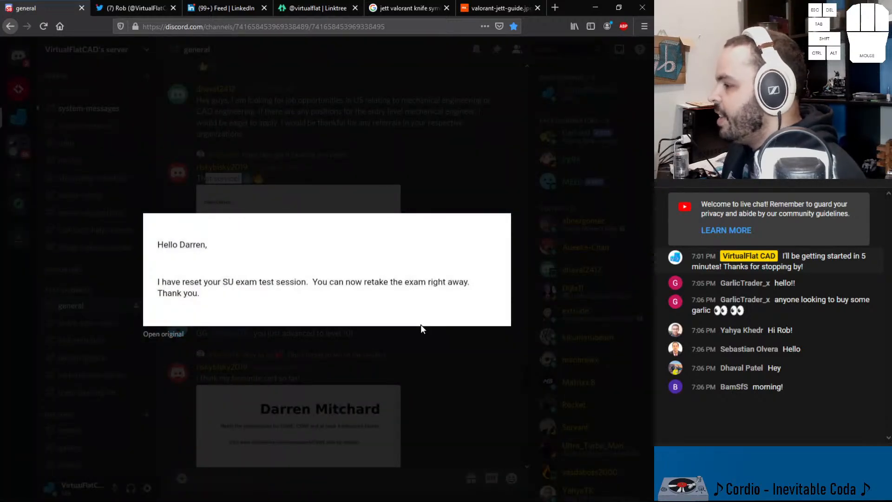
pyautogui.click(432, 182)
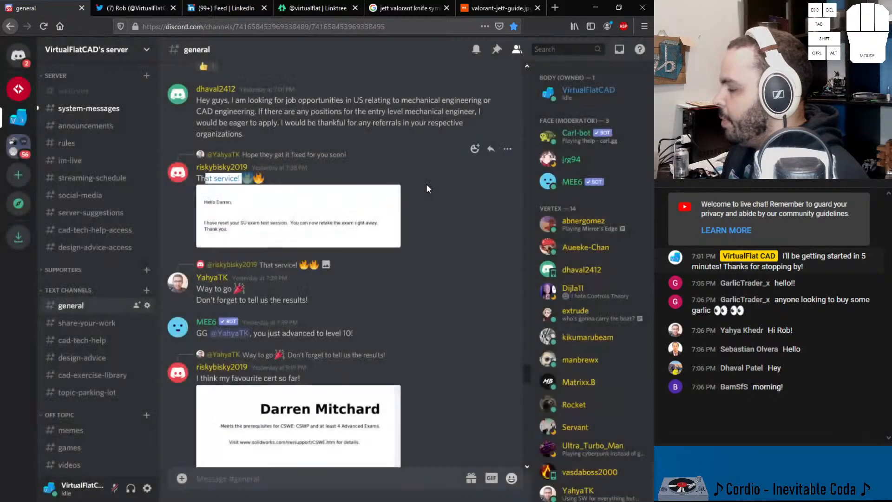
pyautogui.moveTo(317, 303); pyautogui.dragTo(188, 293)
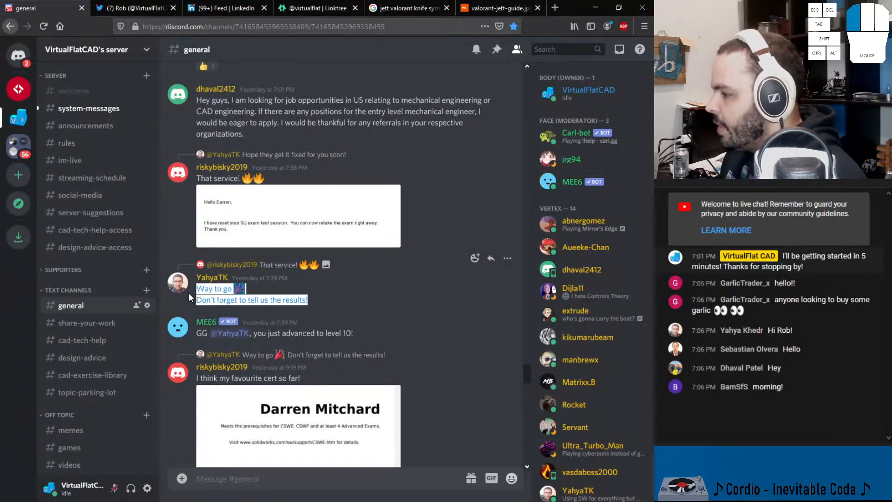
pyautogui.scroll(-5, 274, 296)
pyautogui.scroll(2, 276, 281)
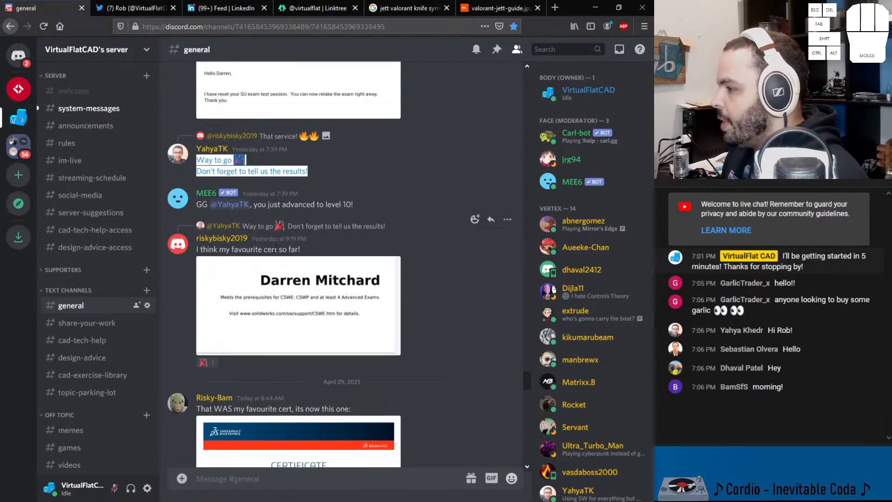
# Step: View the posted CSWE prerequisites image enlarged and add a party popper reaction to the favourite cert message
pyautogui.moveTo(199, 249); pyautogui.dragTo(318, 252)
pyautogui.click(297, 283)
pyautogui.moveTo(204, 256); pyautogui.dragTo(341, 258)
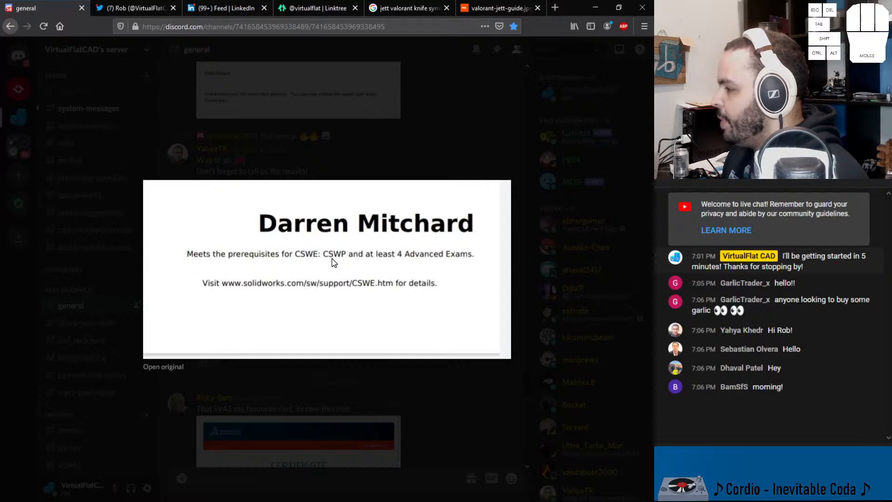
pyautogui.click(459, 387)
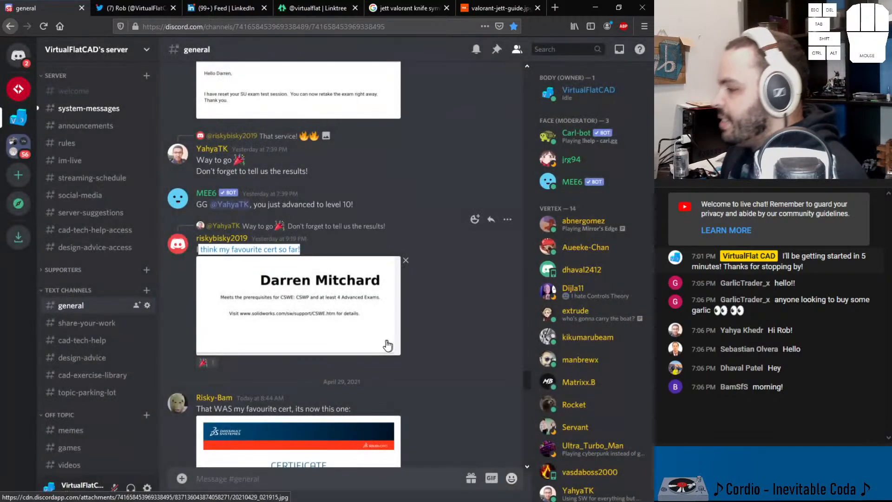
pyautogui.click(207, 362)
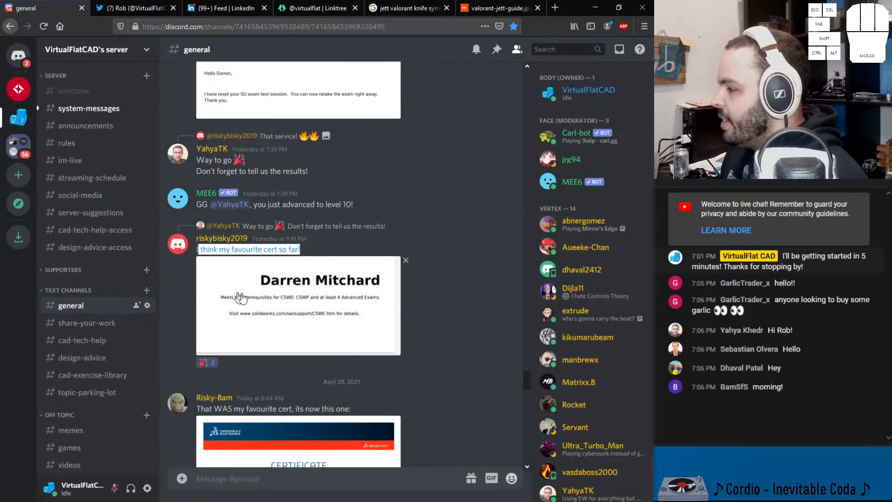
pyautogui.click(378, 303)
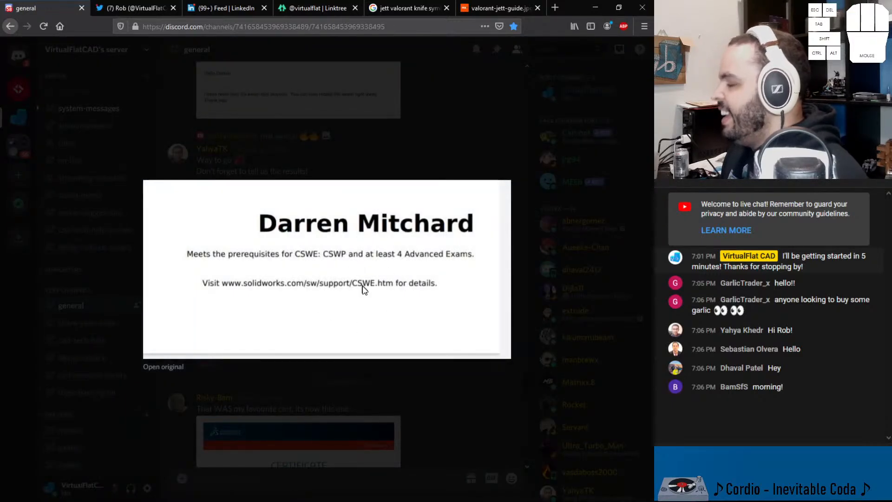
pyautogui.click(444, 386)
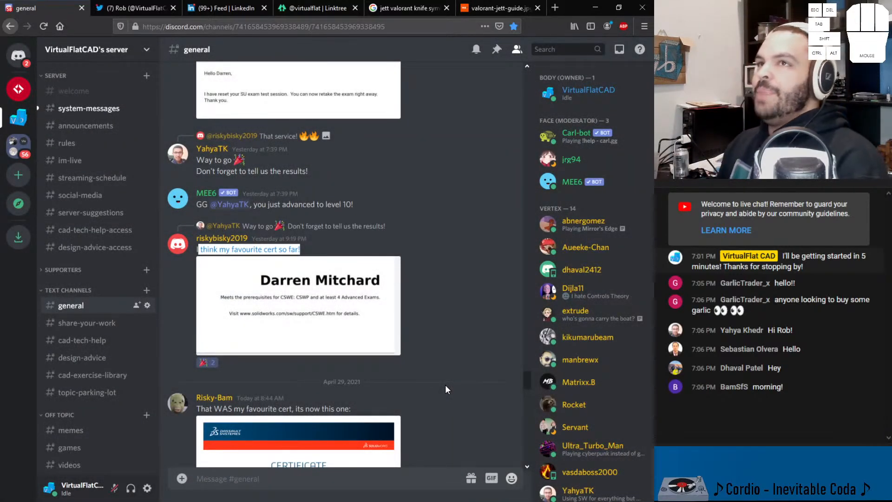
# Step: View the posted Mechanical Design Expert certificate enlarged, close it, and read the follow-up message about the UK ranking
pyautogui.scroll(-5, 399, 325)
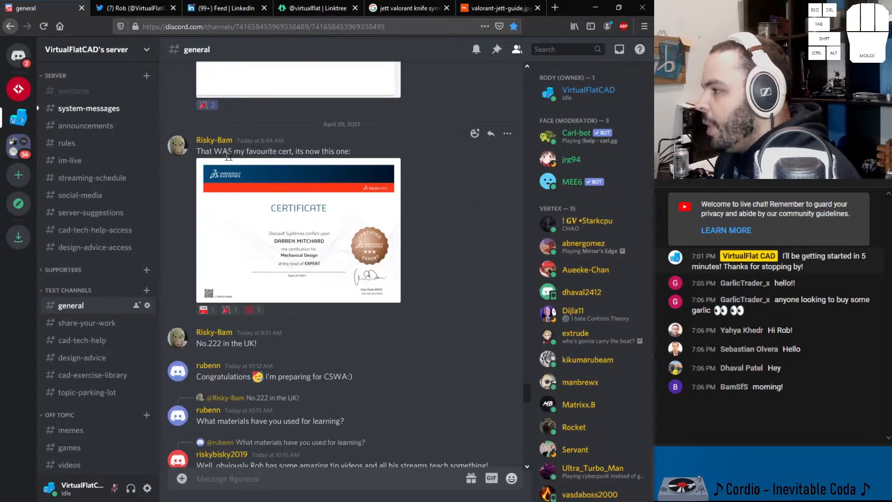
pyautogui.click(344, 177)
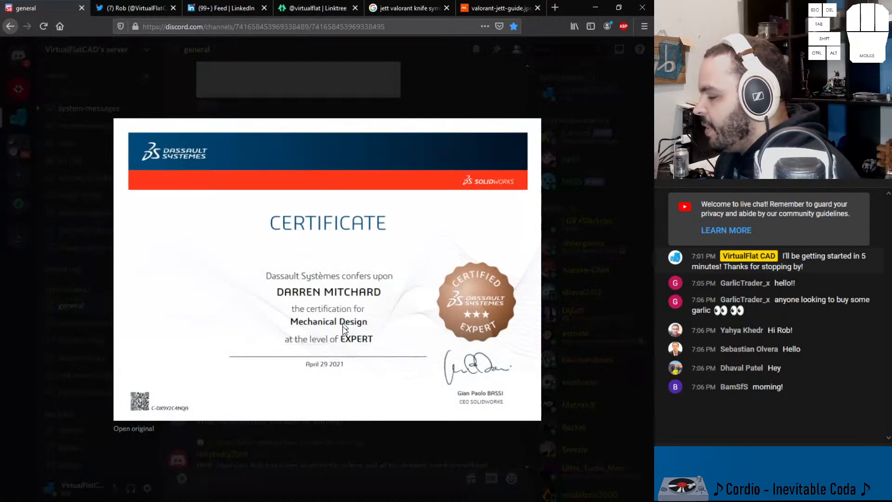
pyautogui.click(408, 450)
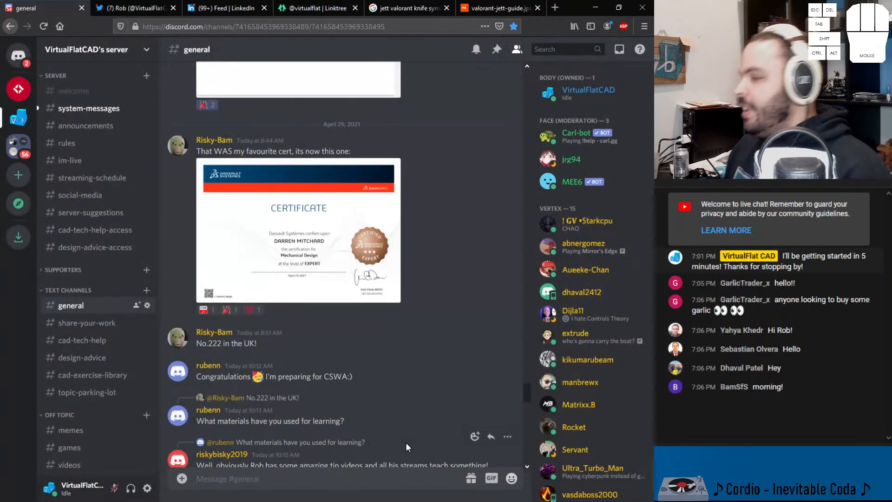
pyautogui.moveTo(301, 361); pyautogui.dragTo(212, 344)
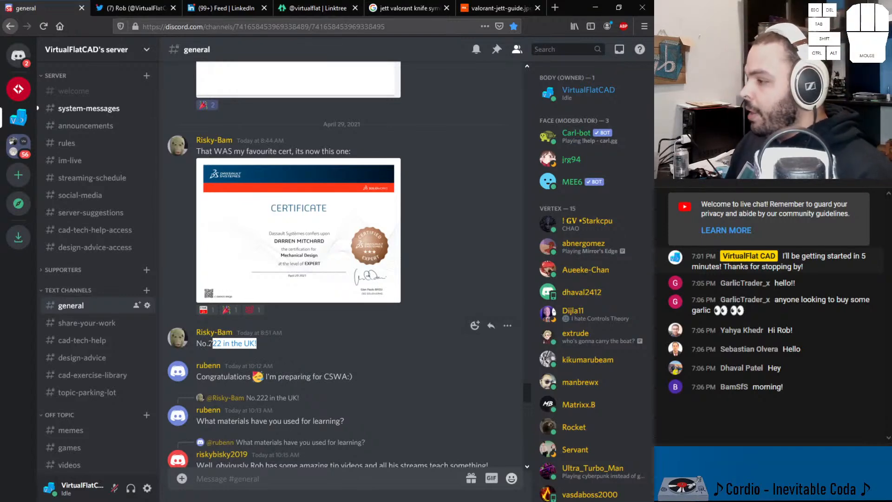
# Step: Add to all three existing emoji reactions on the Mechanical Design Expert certificate message
pyautogui.click(205, 309)
pyautogui.click(229, 310)
pyautogui.click(249, 310)
pyautogui.click(397, 352)
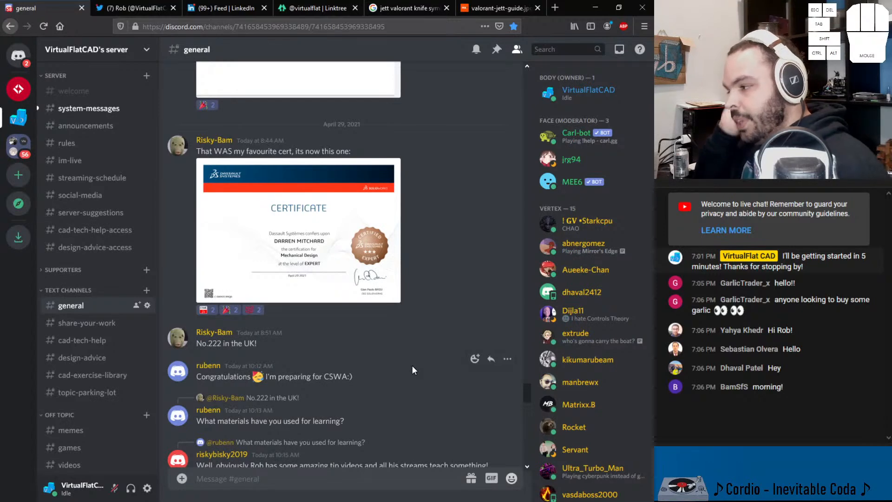
# Step: Read the congratulations reply from the member preparing for the CSWA and look back at the certificate post
pyautogui.scroll(-3, 270, 385)
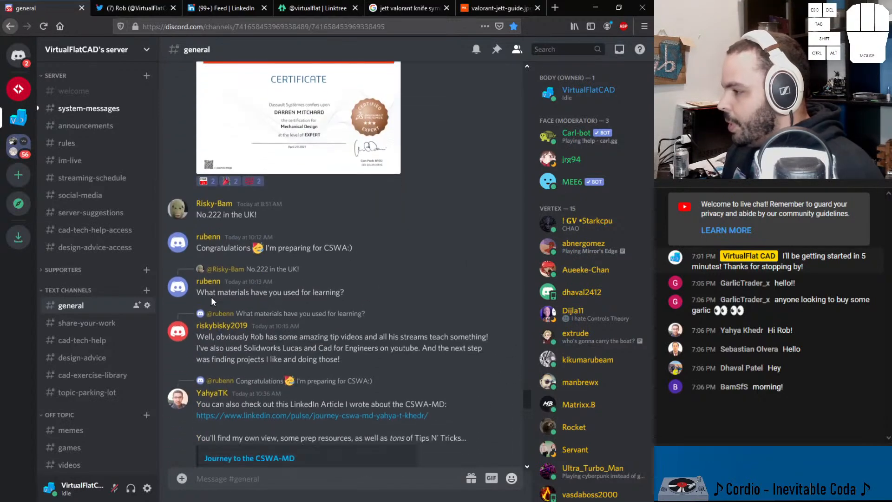
pyautogui.moveTo(189, 247); pyautogui.dragTo(259, 253)
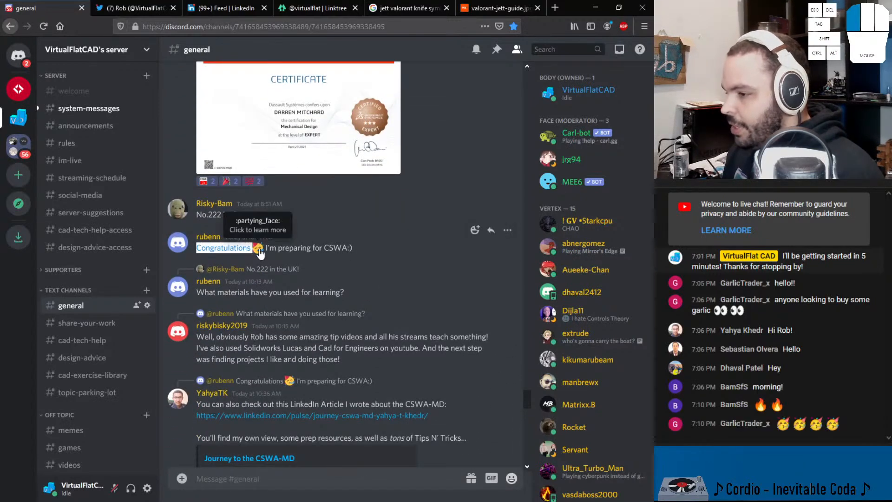
pyautogui.moveTo(353, 248); pyautogui.dragTo(191, 245)
pyautogui.scroll(5, 190, 245)
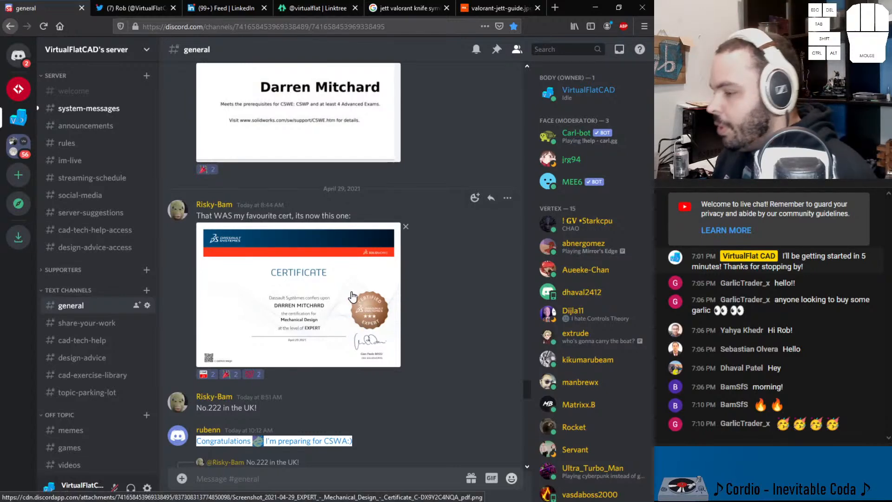
pyautogui.scroll(-3, 283, 293)
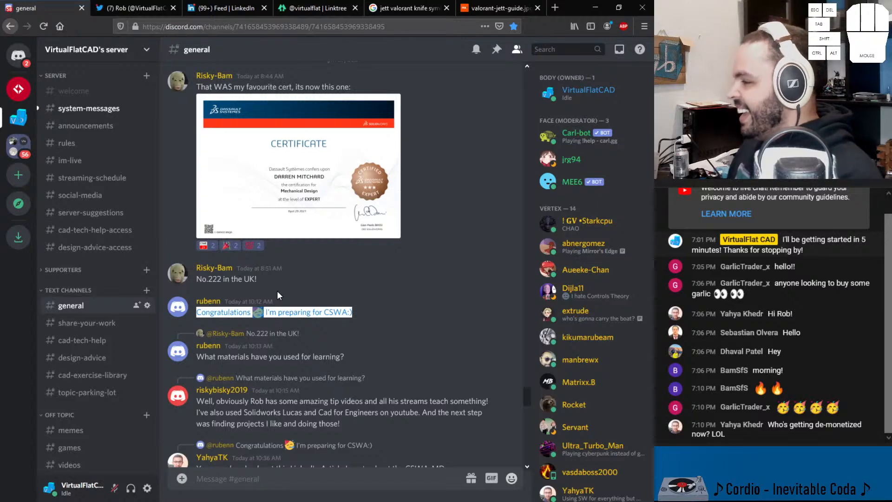
pyautogui.scroll(-2, 280, 293)
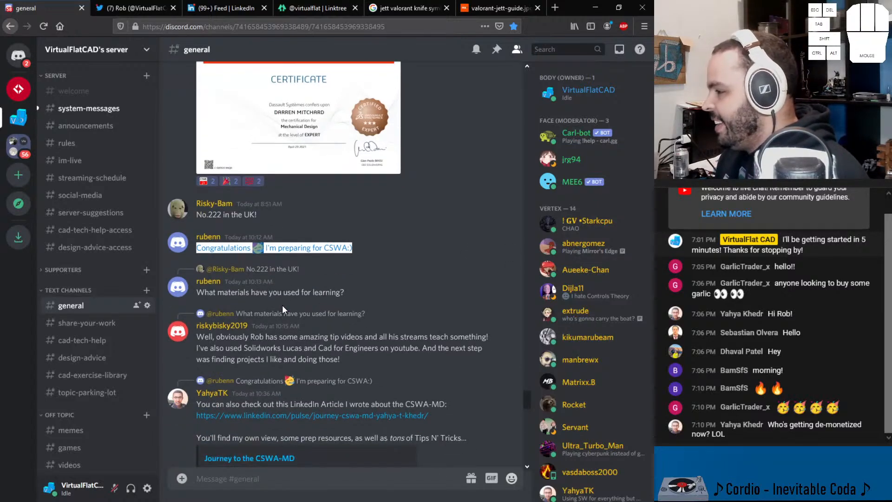
# Step: Read the question asking what materials were used for learning, along with the messages around it
pyautogui.moveTo(345, 293); pyautogui.dragTo(196, 294)
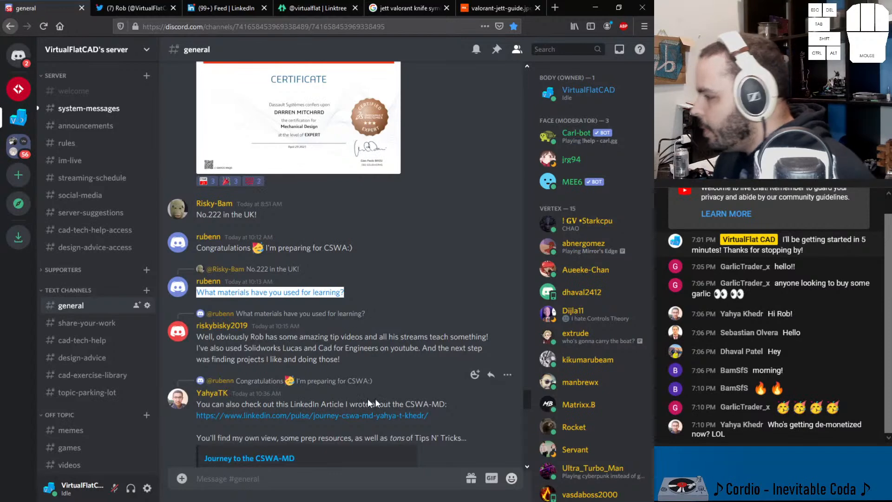
pyautogui.click(357, 303)
pyautogui.click(341, 292)
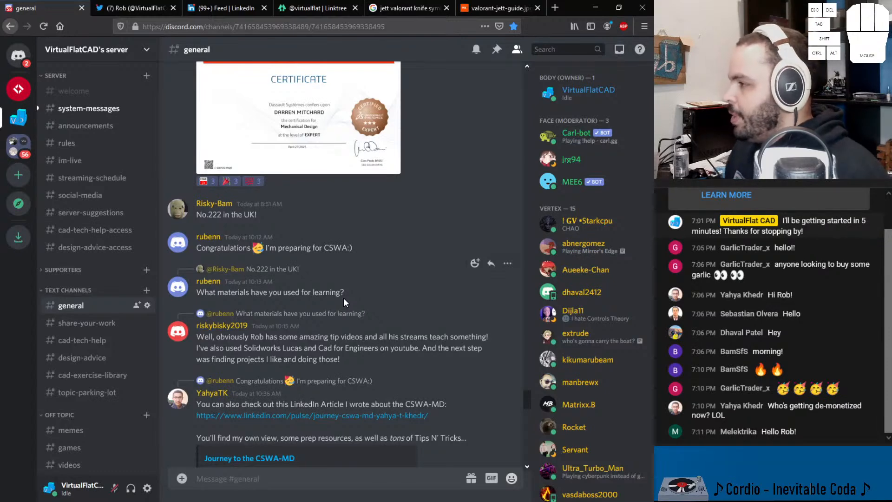
pyautogui.scroll(3, 343, 302)
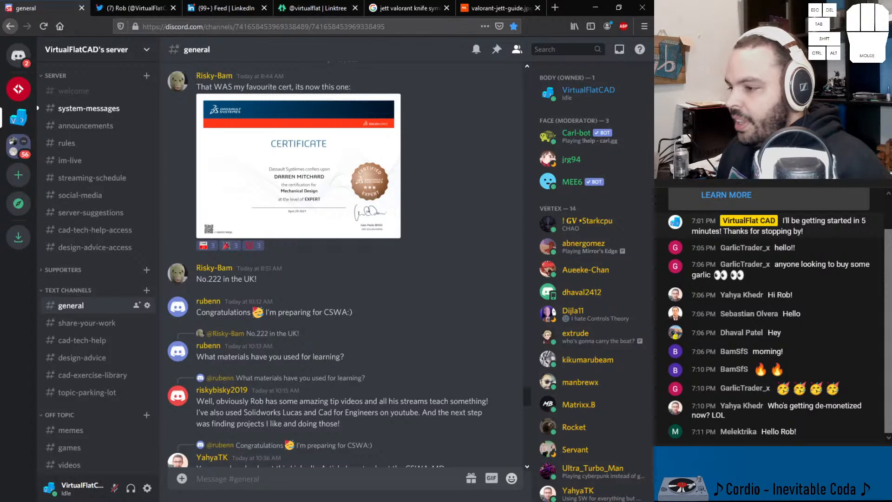
pyautogui.scroll(-5, 380, 375)
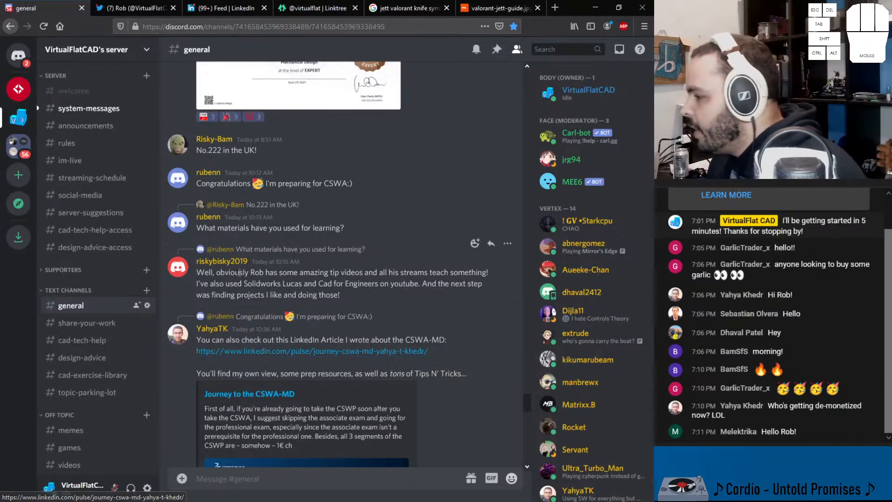
pyautogui.moveTo(197, 228); pyautogui.dragTo(210, 227)
pyautogui.moveTo(206, 182); pyautogui.dragTo(369, 187)
pyautogui.click(206, 227)
pyautogui.moveTo(206, 227); pyautogui.dragTo(364, 226)
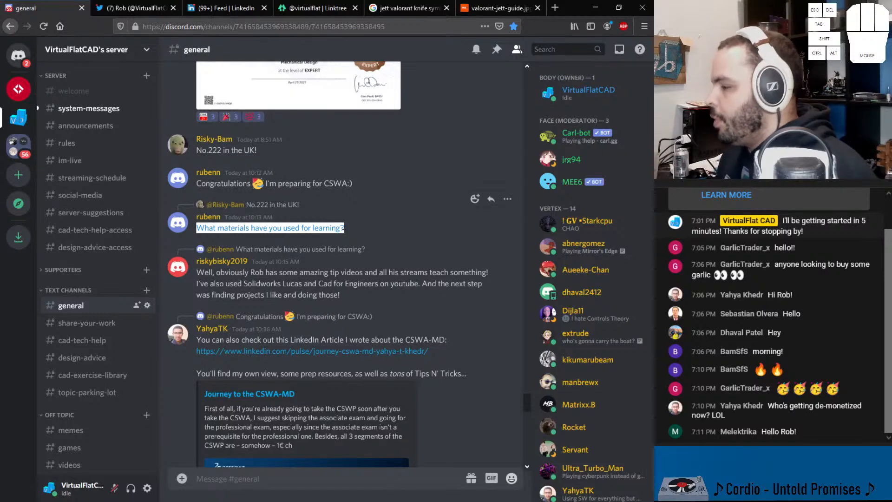
# Step: Read the reply recommending tip videos, Solidworks Lucas, Cad for Engineers and doing projects of one's own
pyautogui.moveTo(204, 274); pyautogui.dragTo(365, 273)
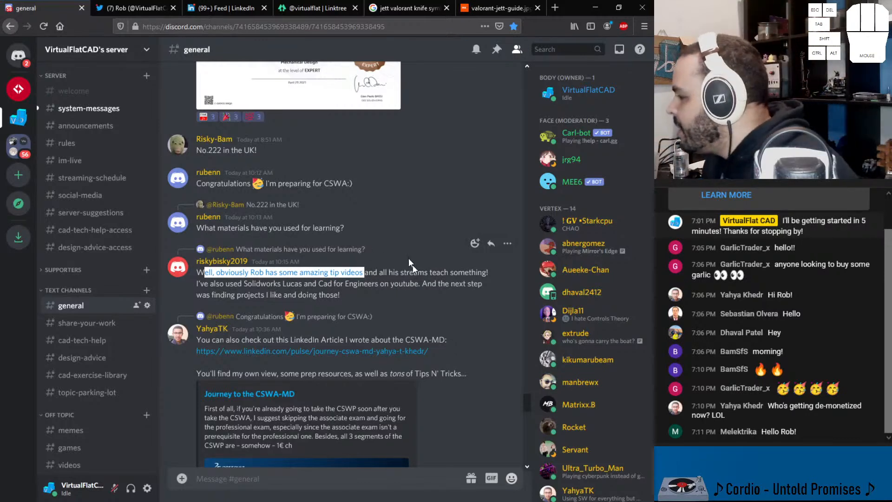
pyautogui.moveTo(378, 273); pyautogui.dragTo(485, 270)
pyautogui.moveTo(200, 283); pyautogui.dragTo(300, 284)
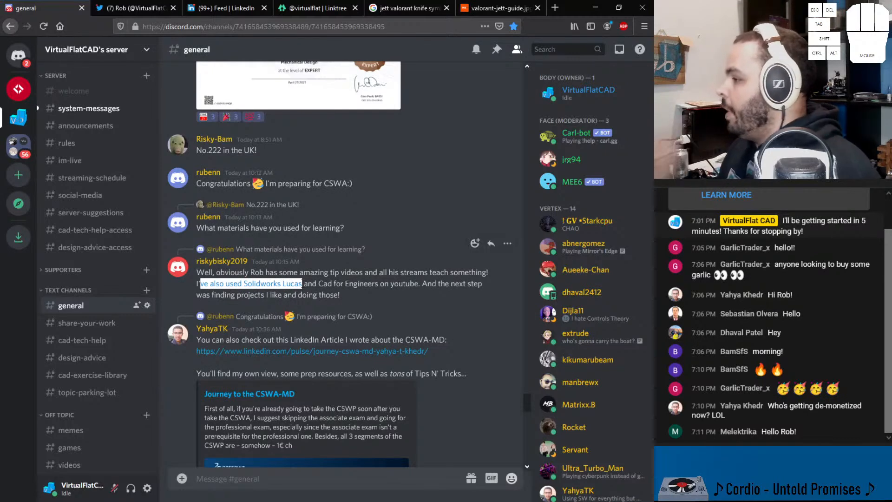
pyautogui.click(300, 284)
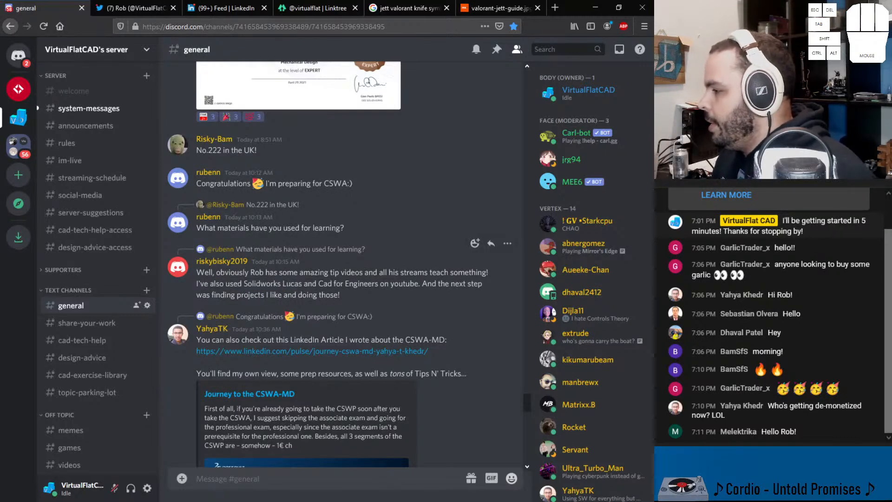
pyautogui.moveTo(315, 283); pyautogui.dragTo(378, 284)
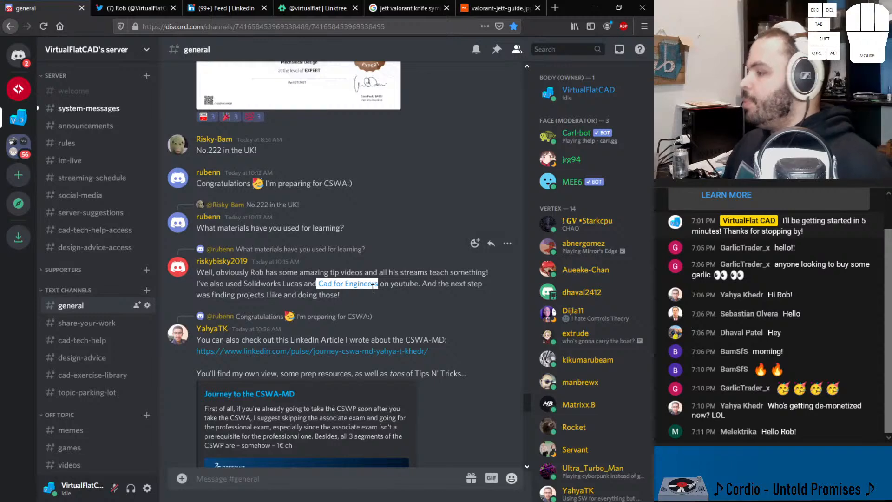
pyautogui.moveTo(426, 283); pyautogui.dragTo(467, 284)
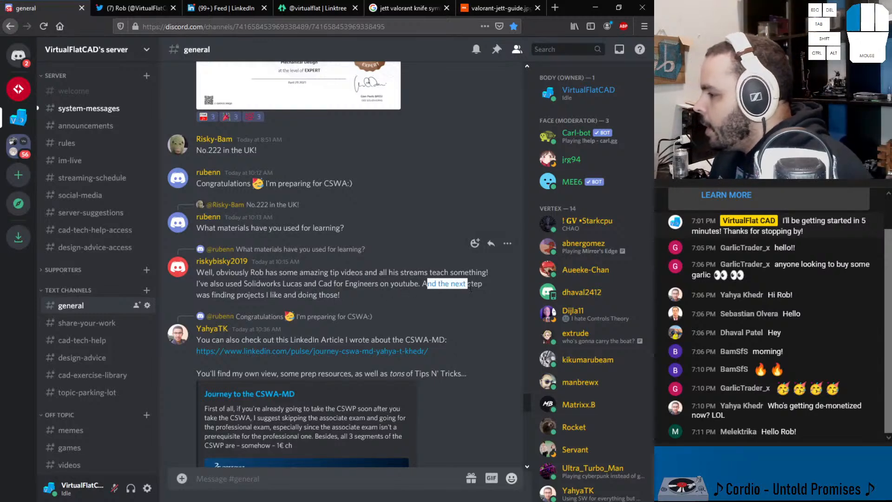
pyautogui.moveTo(220, 295); pyautogui.dragTo(333, 295)
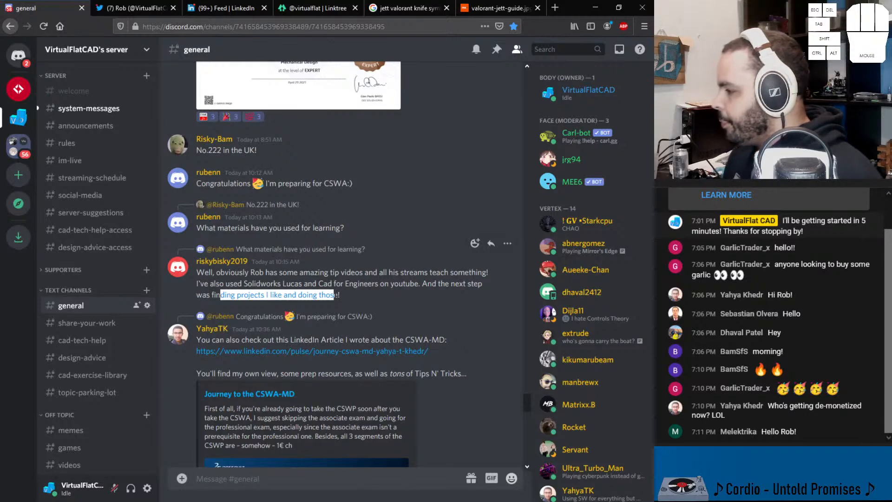
# Step: Read the message sharing the LinkedIn article about the CSWA-MD and look over its link preview
pyautogui.scroll(-3, 280, 357)
pyautogui.moveTo(196, 275); pyautogui.dragTo(434, 276)
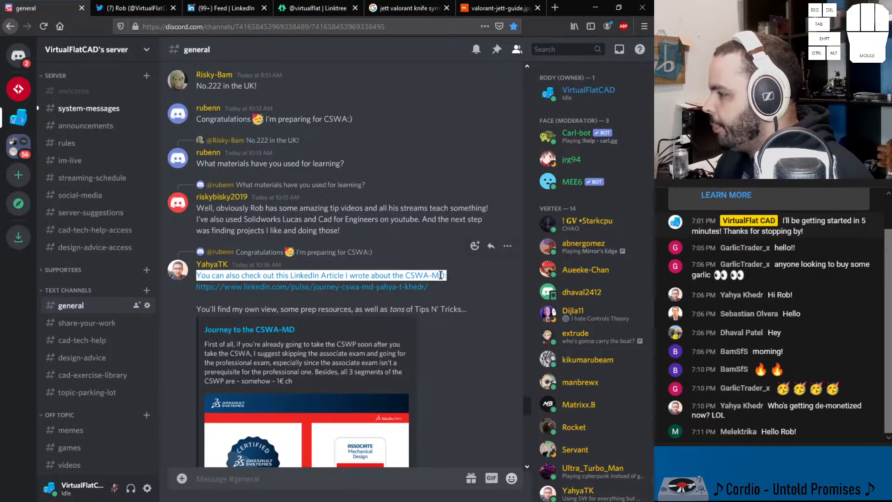
pyautogui.moveTo(289, 276); pyautogui.dragTo(375, 276)
pyautogui.scroll(-5, 266, 227)
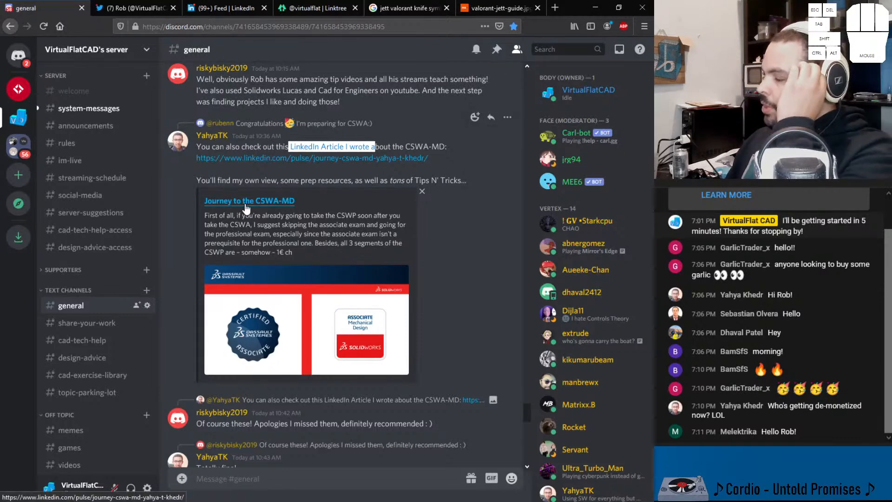
# Step: Copy the channel name "Solidworks Lucas" from the reply about learning materials
pyautogui.scroll(5, 244, 207)
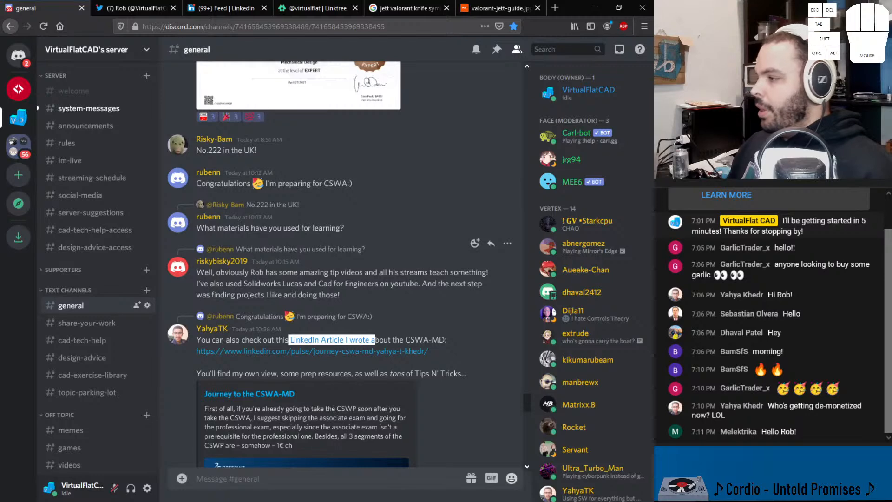
pyautogui.moveTo(302, 284); pyautogui.dragTo(243, 284)
pyautogui.rightClick(266, 288)
pyautogui.click(279, 292)
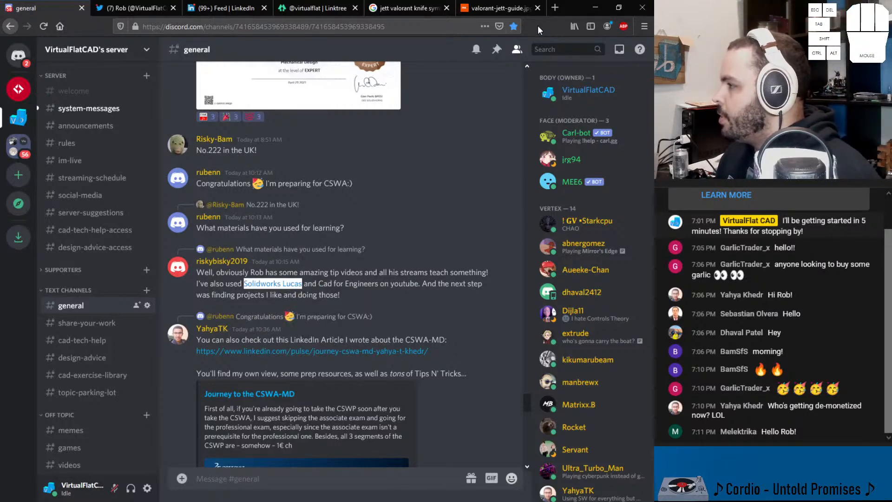
# Step: Open the VirtualFlat CAD videos page on YouTube in a new browser tab
pyautogui.click(555, 9)
pyautogui.write('youtube.com/')
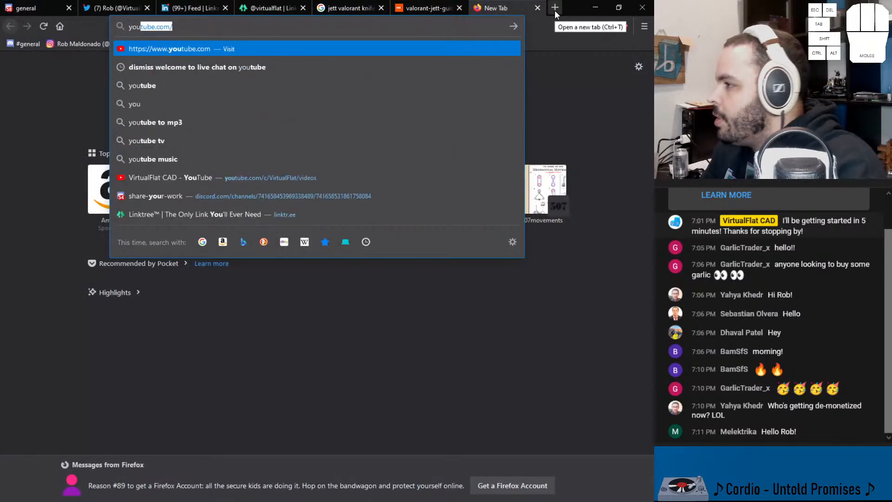
pyautogui.press('Down')
pyautogui.press('Down')
pyautogui.press('Down')
pyautogui.press('Down')
pyautogui.press('Down')
pyautogui.press('Down')
pyautogui.press('Down')
pyautogui.press('Return')
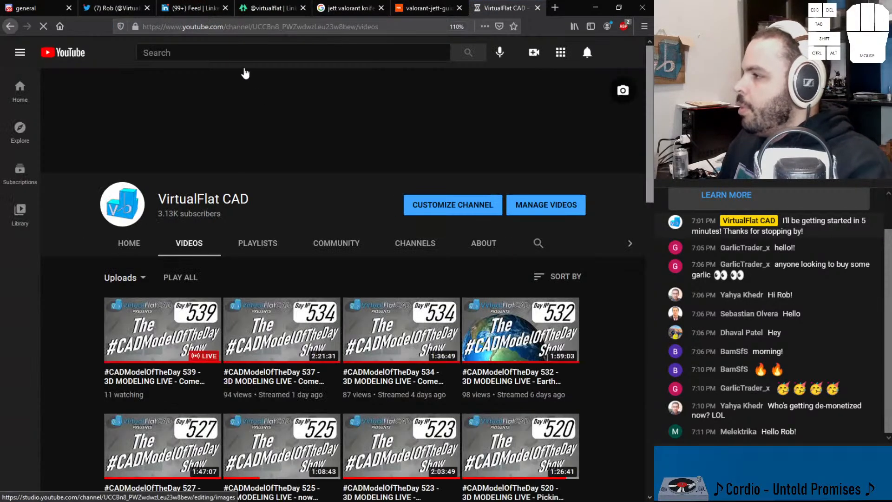
# Step: Search YouTube for "Solidworks Lucas" and open the matching channel
pyautogui.click(222, 57)
pyautogui.write('Solidworks Lucas')
pyautogui.press('Return')
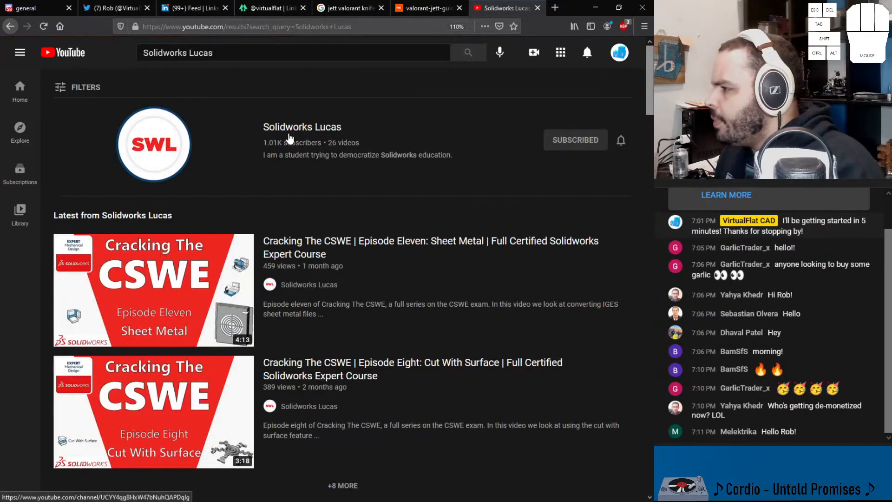
pyautogui.click(329, 133)
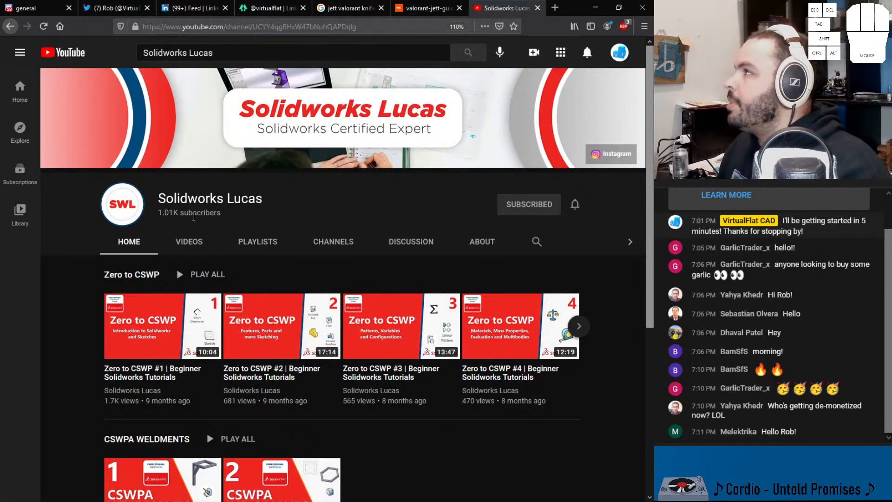
# Step: Browse the uploaded videos of the Solidworks Lucas channel, including the Cracking The CSWE series
pyautogui.moveTo(254, 216)
pyautogui.mouseDown()
pyautogui.moveTo(151, 216)
pyautogui.moveTo(257, 218)
pyautogui.mouseUp()
pyautogui.click(242, 217)
pyautogui.click(229, 225)
pyautogui.click(179, 242)
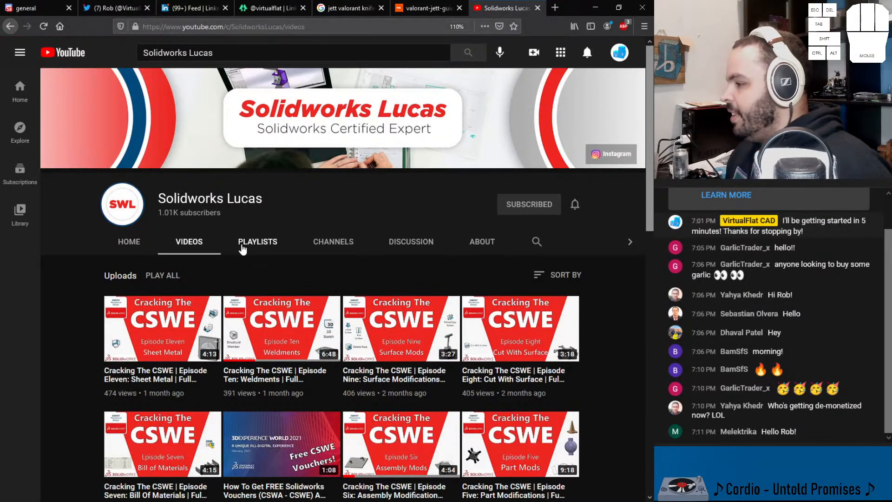
pyautogui.scroll(-2, 246, 325)
pyautogui.scroll(-1, 288, 214)
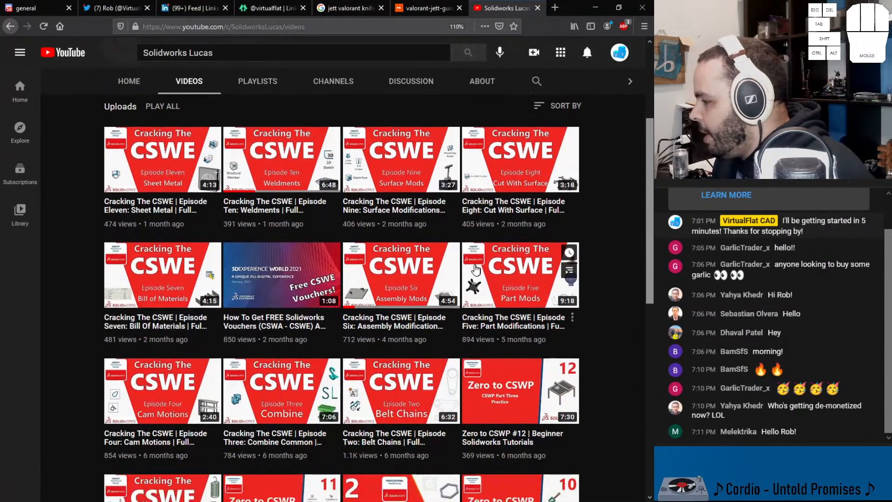
pyautogui.scroll(1, 242, 207)
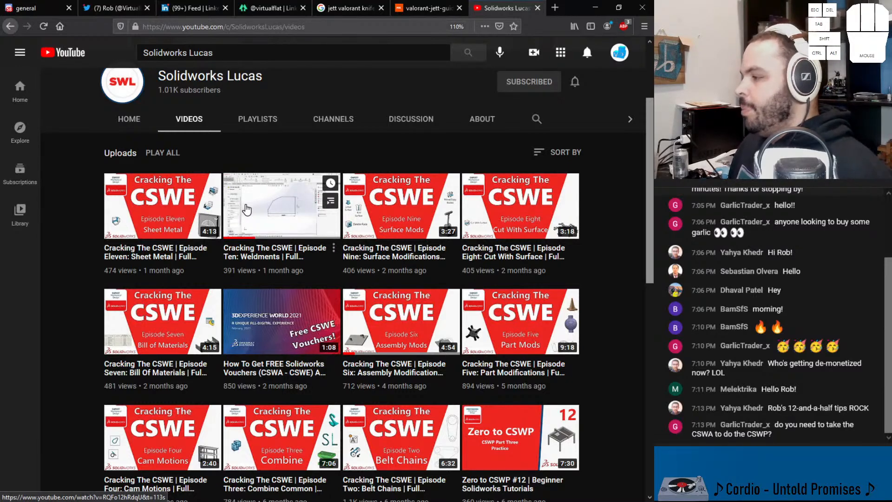
pyautogui.scroll(-5, 249, 254)
pyautogui.scroll(7, 251, 259)
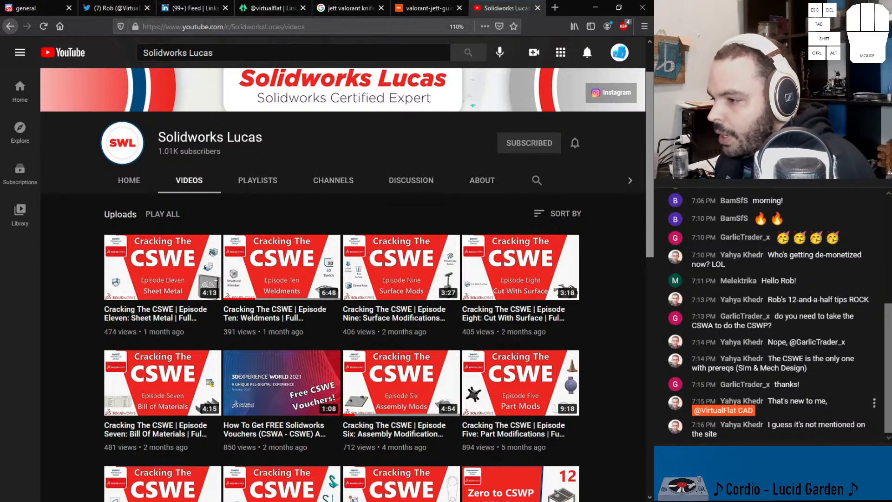
# Step: Return to the Discord general channel and copy the channel name "Cad for Engineers" from the reply about learning materials
pyautogui.click(41, 6)
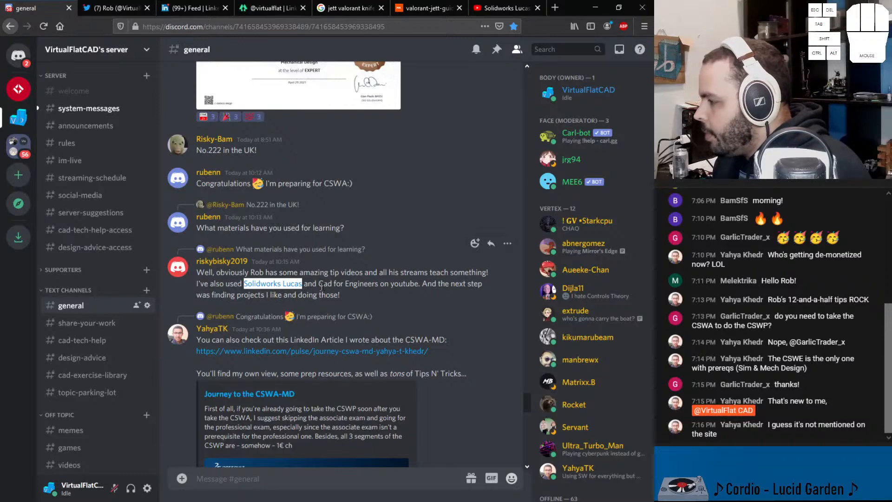
pyautogui.moveTo(376, 283); pyautogui.dragTo(321, 282)
pyautogui.click(346, 282)
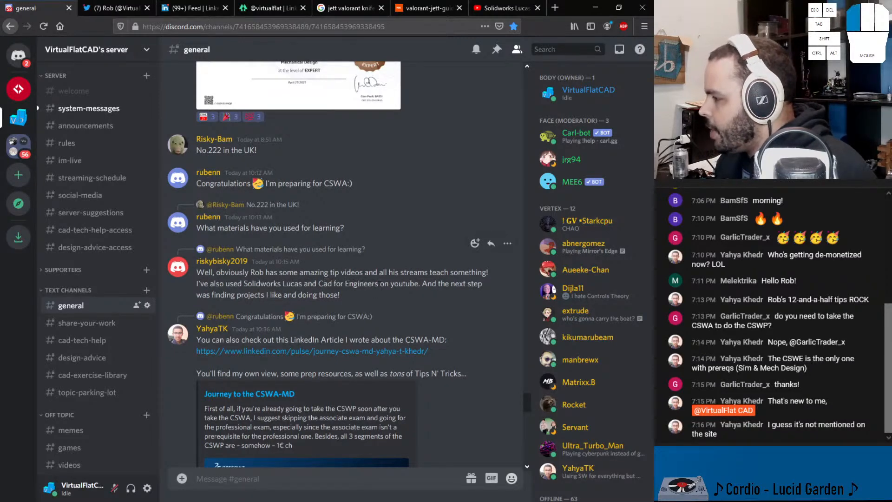
pyautogui.moveTo(380, 284); pyautogui.dragTo(318, 284)
pyautogui.rightClick(331, 286)
pyautogui.click(353, 292)
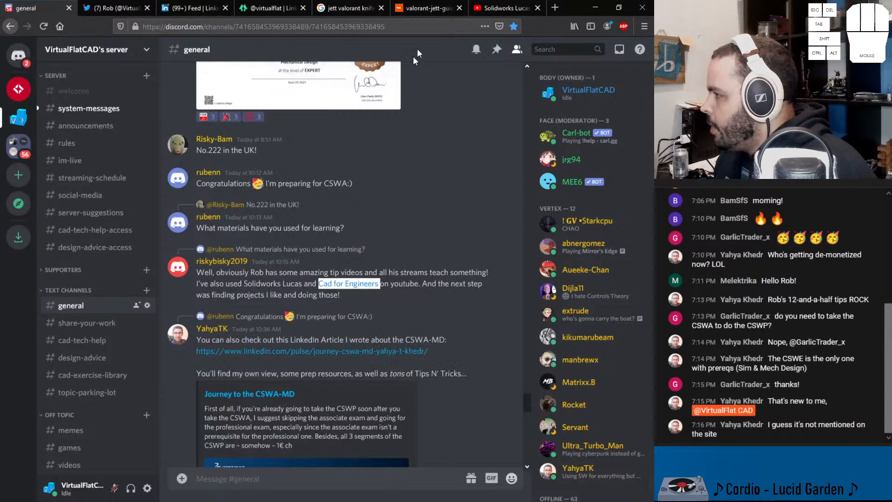
# Step: Search YouTube for "Cad for Engineers" in place of the previous search and open the matching channel
pyautogui.click(507, 8)
pyautogui.moveTo(214, 53); pyautogui.dragTo(143, 52)
pyautogui.rightClick(287, 55)
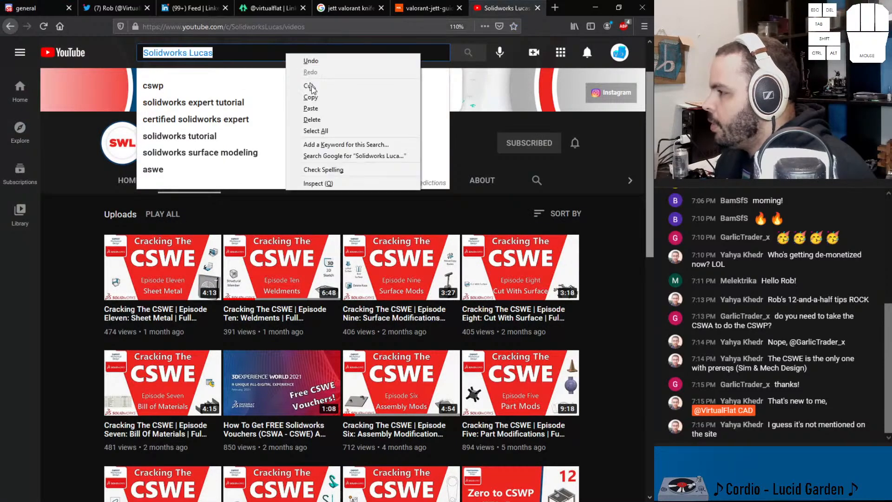
pyautogui.click(310, 108)
pyautogui.press('Return')
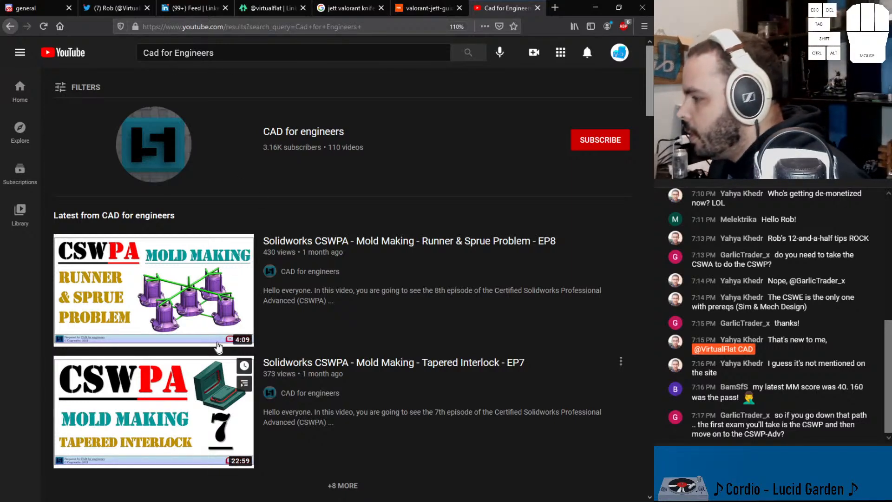
pyautogui.moveTo(173, 365)
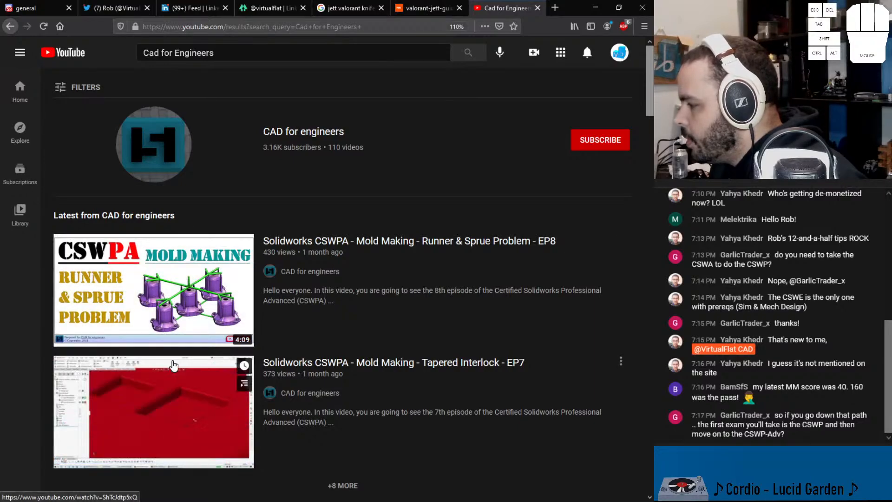
pyautogui.click(308, 133)
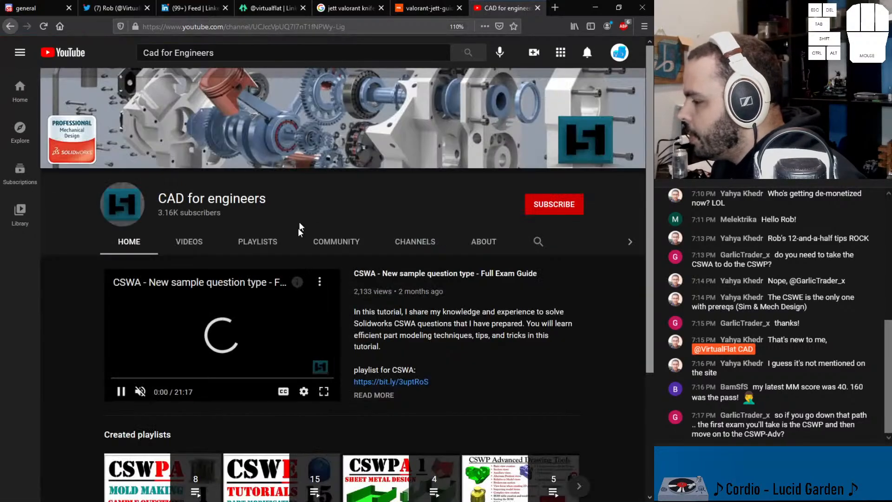
# Step: Browse the uploaded videos of the CAD for engineers channel, including the CSWPA Mold Making and CSWE tutorial series
pyautogui.scroll(-4, 279, 274)
pyautogui.scroll(3, 271, 271)
pyautogui.click(244, 278)
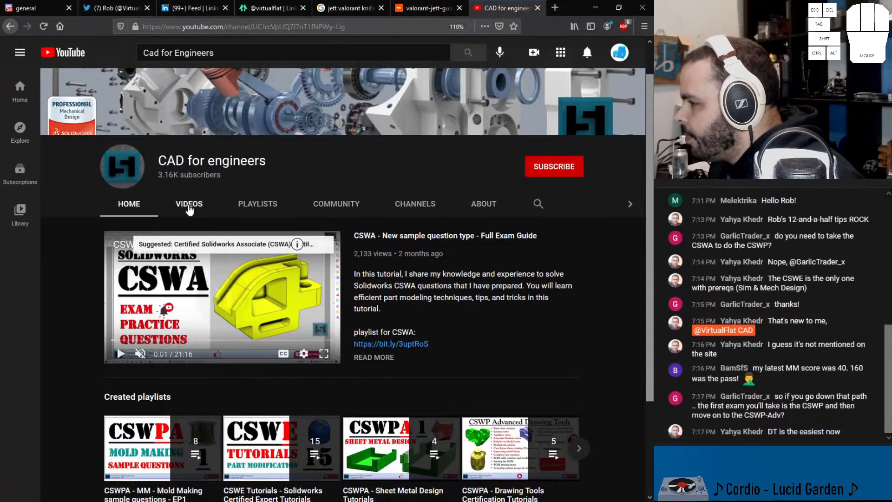
pyautogui.click(190, 205)
pyautogui.scroll(-3, 264, 216)
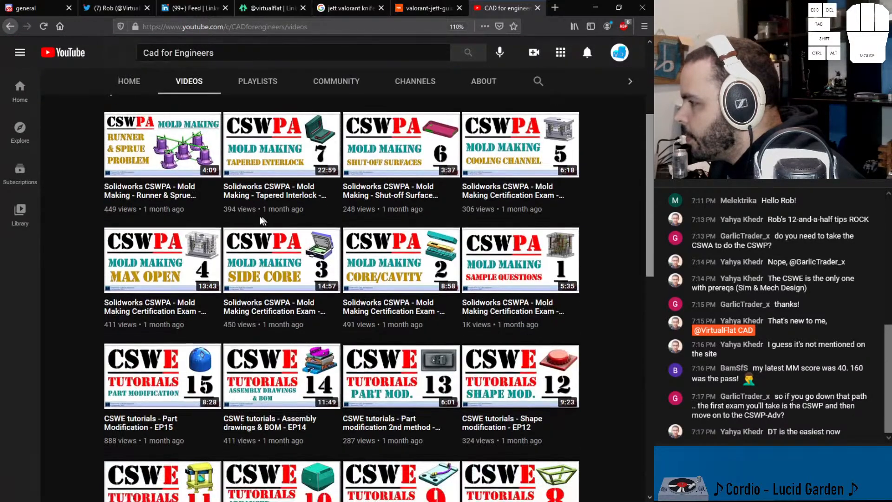
pyautogui.scroll(-6, 387, 221)
pyautogui.scroll(-2, 387, 222)
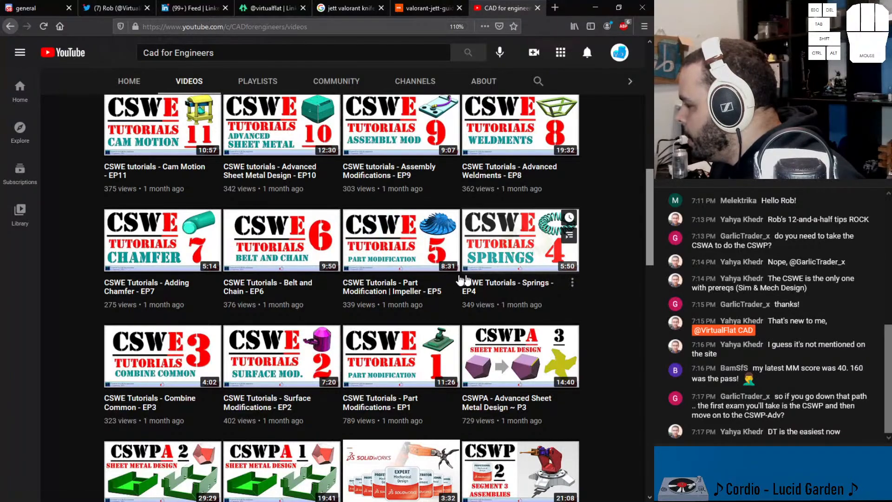
pyautogui.scroll(-5, 479, 281)
pyautogui.scroll(15, 465, 414)
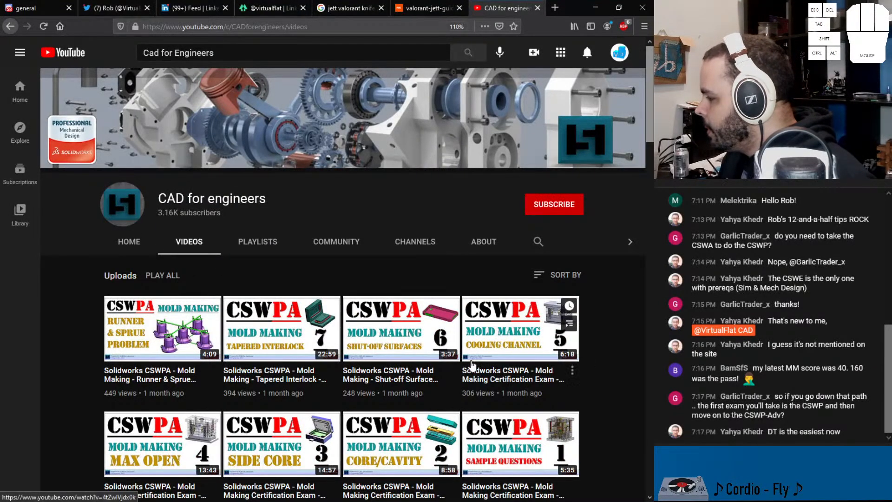
pyautogui.scroll(-4, 511, 335)
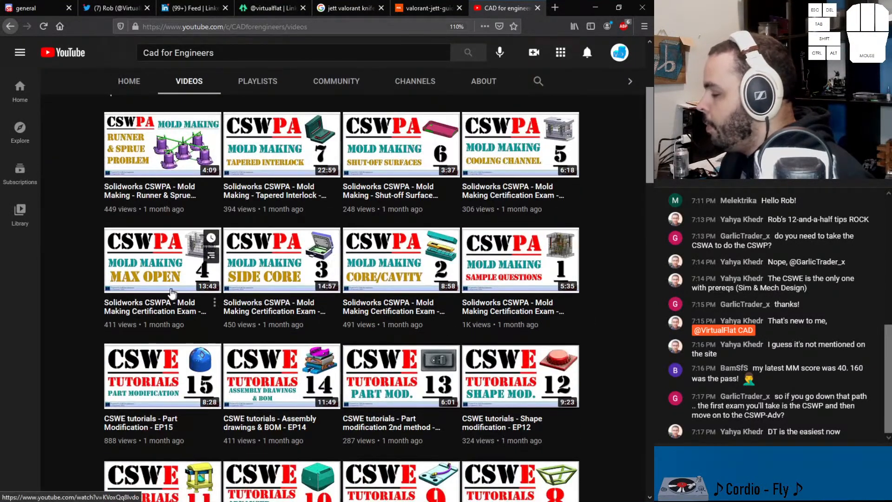
pyautogui.scroll(4, 428, 236)
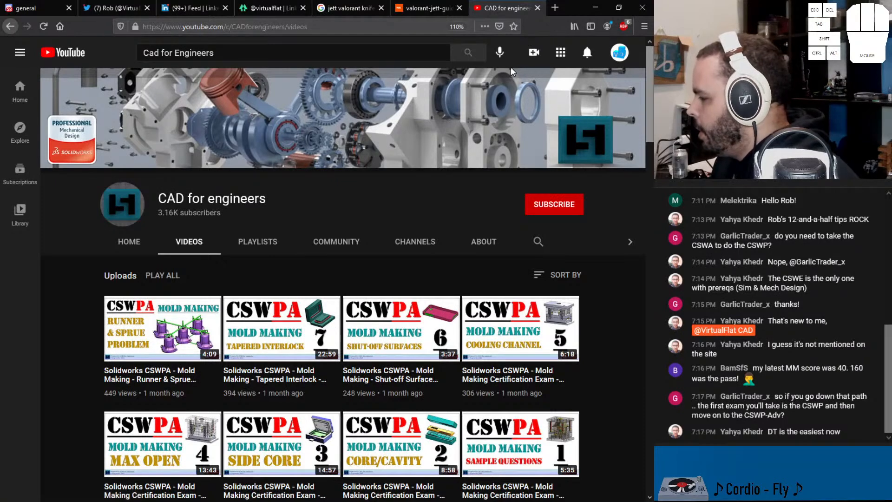
# Step: Close the YouTube tab and read on in the Discord general channel through the reply to the CSWA-MD article
pyautogui.click(538, 8)
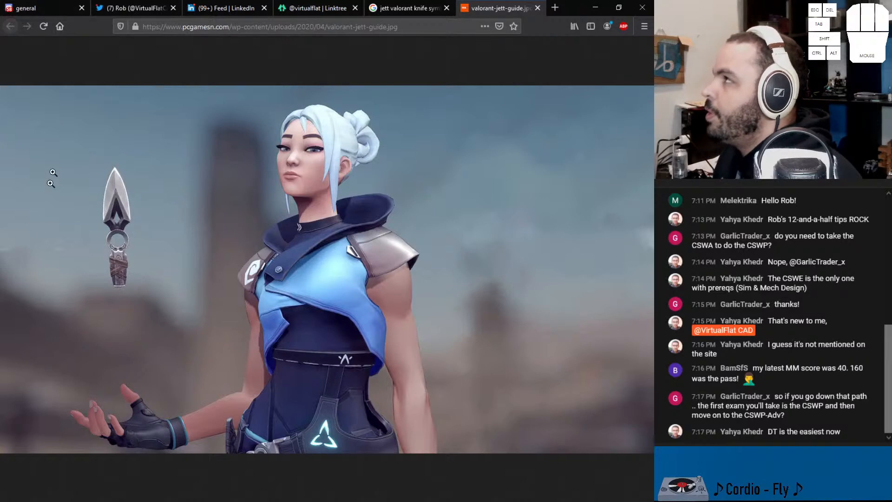
pyautogui.click(45, 8)
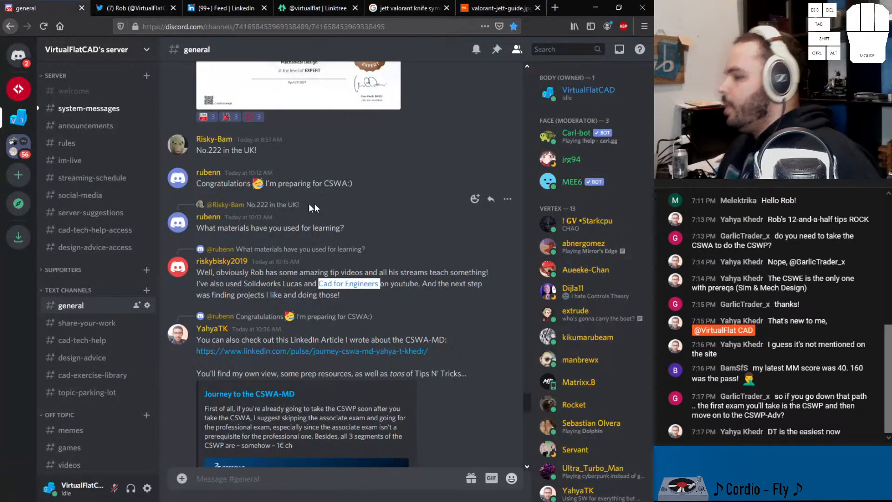
pyautogui.scroll(-3, 281, 195)
pyautogui.scroll(-3, 281, 198)
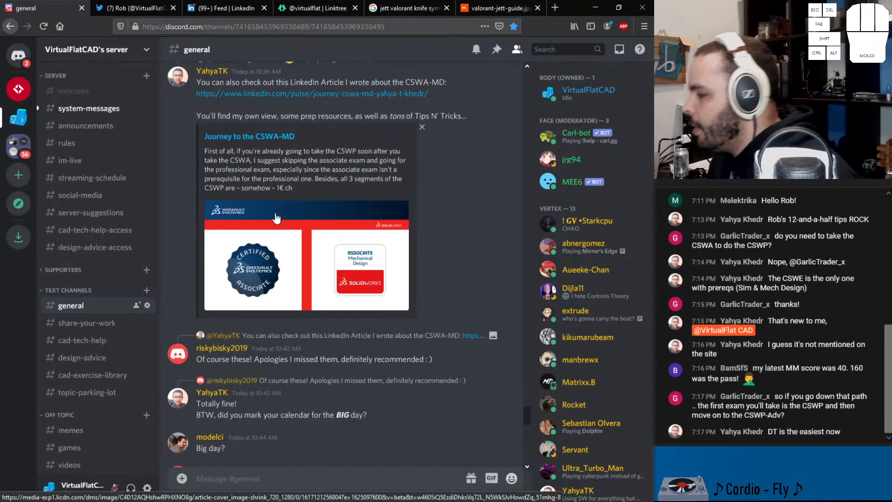
pyautogui.scroll(-4, 282, 199)
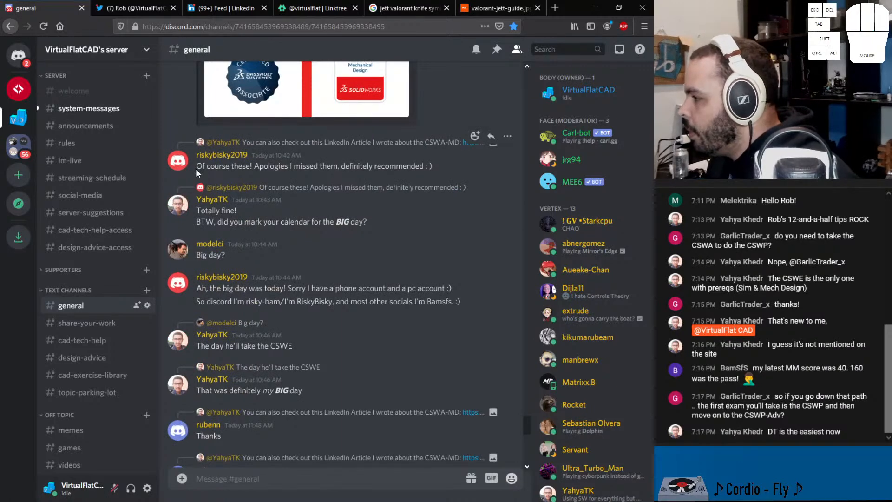
pyautogui.moveTo(196, 167); pyautogui.dragTo(444, 169)
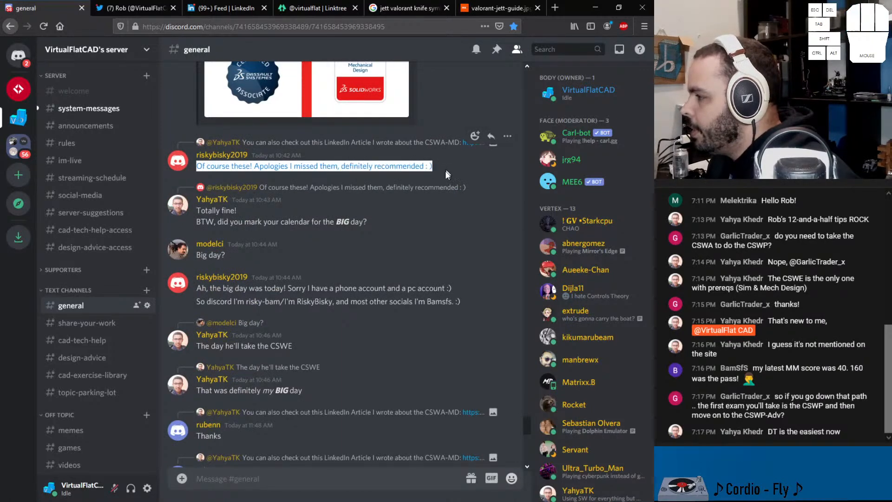
# Step: Read the general channel messages about the "BIG day" of the CSWE exam
pyautogui.moveTo(197, 210); pyautogui.dragTo(265, 224)
pyautogui.scroll(-3, 237, 235)
pyautogui.moveTo(197, 127); pyautogui.dragTo(228, 129)
pyautogui.moveTo(206, 161); pyautogui.dragTo(460, 174)
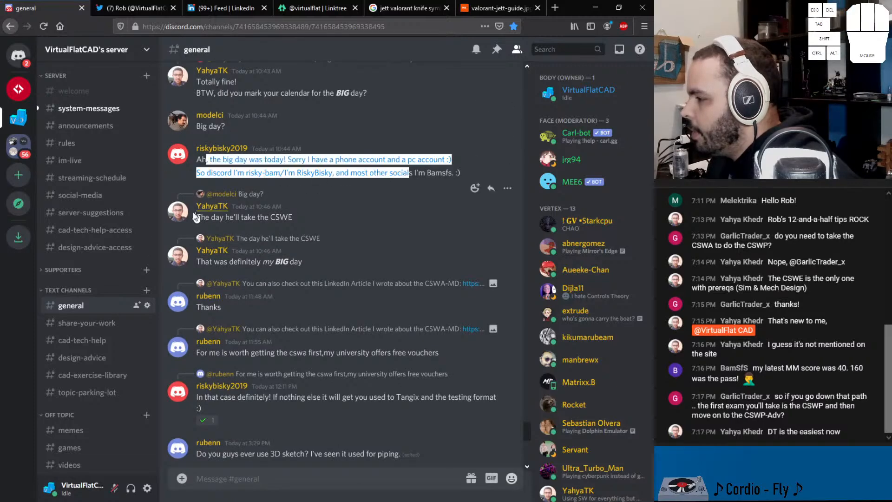
pyautogui.moveTo(196, 217); pyautogui.dragTo(293, 218)
pyautogui.moveTo(198, 268); pyautogui.dragTo(324, 263)
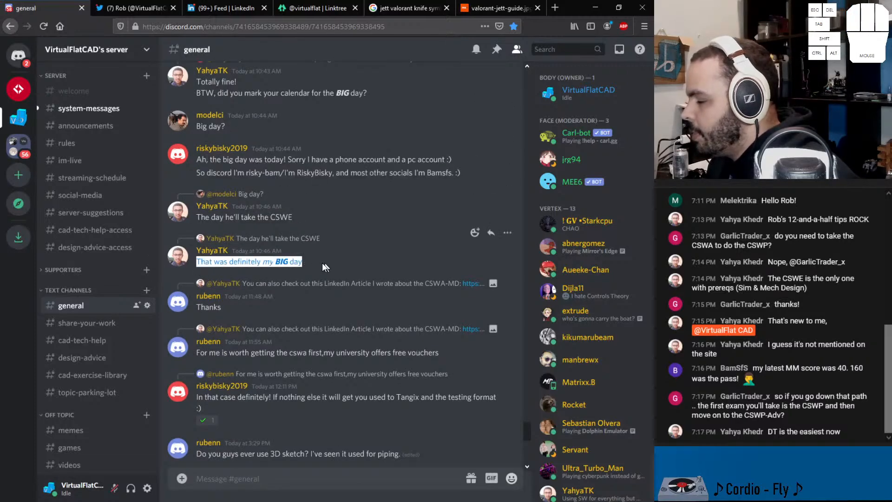
# Step: Read the general channel messages about free CSWA vouchers, 3D sketches and weldments
pyautogui.scroll(-3, 377, 280)
pyautogui.scroll(-3, 263, 191)
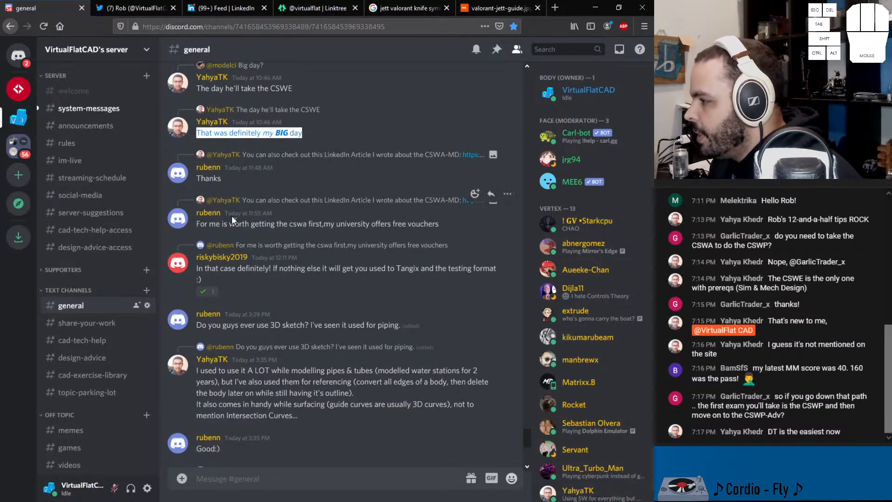
pyautogui.moveTo(195, 223); pyautogui.dragTo(439, 233)
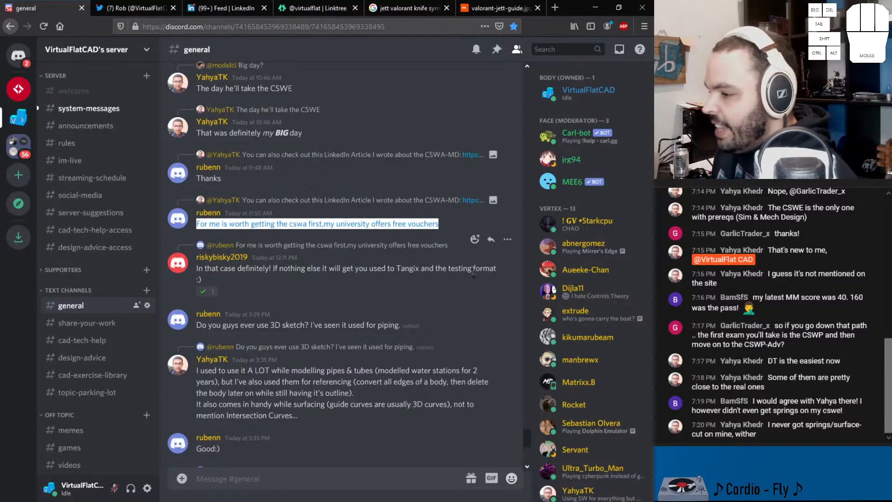
pyautogui.scroll(-5, 242, 389)
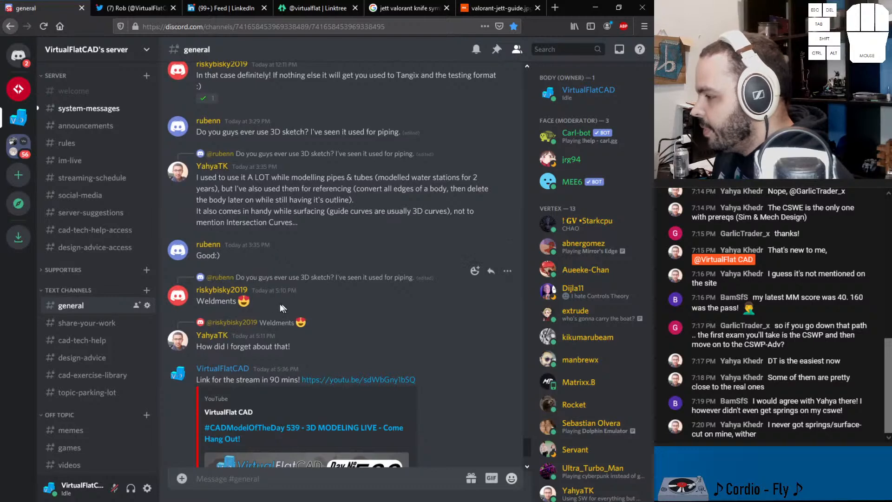
pyautogui.moveTo(238, 301); pyautogui.dragTo(191, 300)
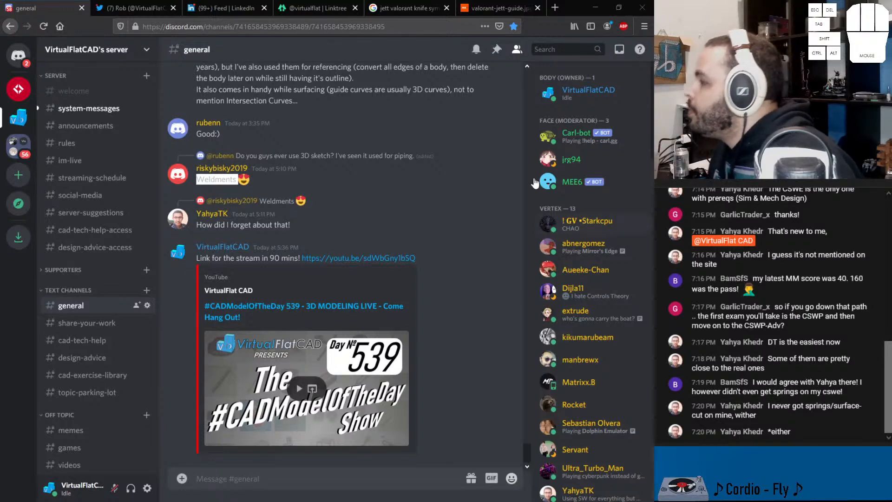
pyautogui.click(321, 8)
pyautogui.rightClick(327, 165)
pyautogui.click(350, 239)
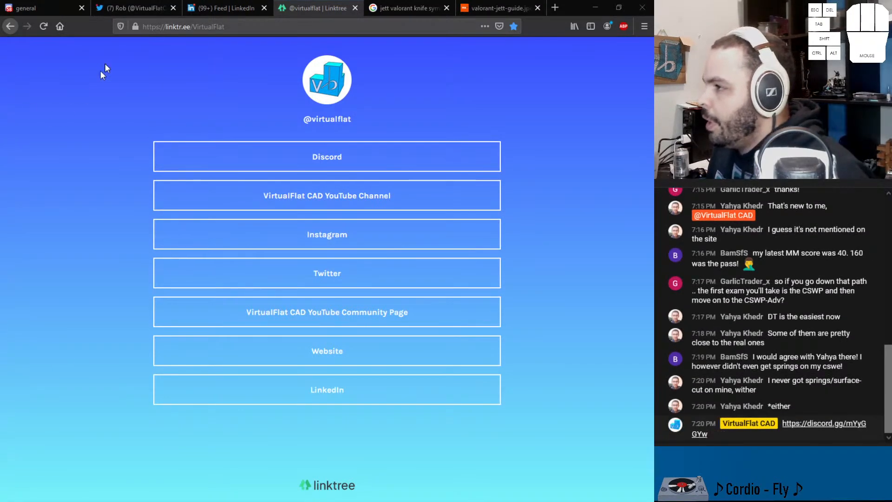
# Step: Return to Discord, open the share-your-work channel and read the April 28 post about the ball animation
pyautogui.click(66, 14)
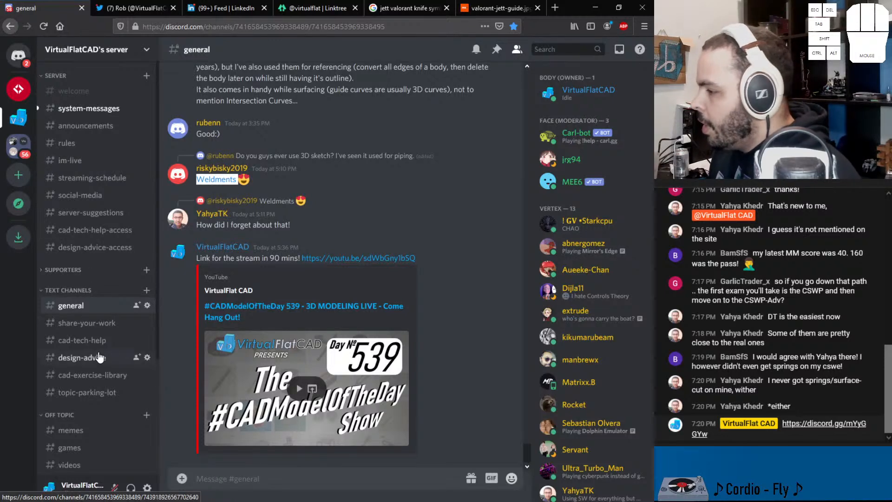
pyautogui.click(98, 329)
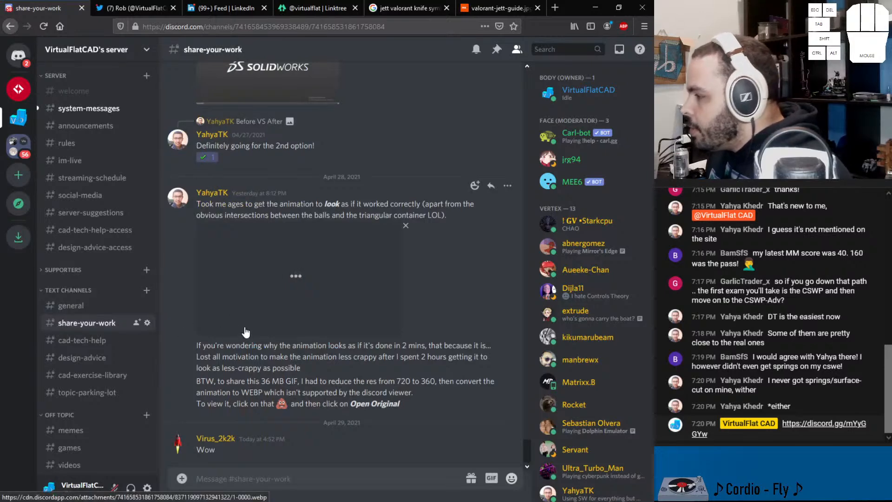
pyautogui.scroll(4, 245, 330)
pyautogui.scroll(-4, 260, 274)
pyautogui.moveTo(202, 205); pyautogui.dragTo(446, 216)
# Step: Open the original of the animation attachment in a new browser tab and view it
pyautogui.click(282, 292)
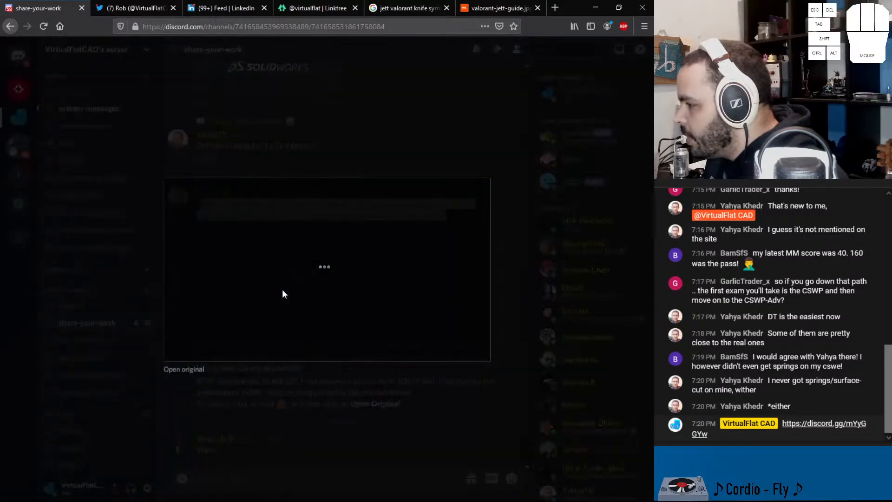
pyautogui.middleClick(184, 369)
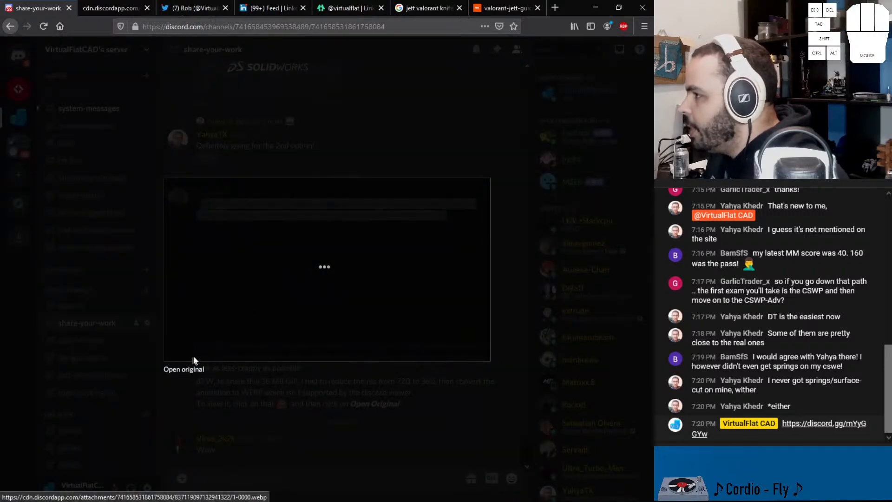
pyautogui.click(124, 10)
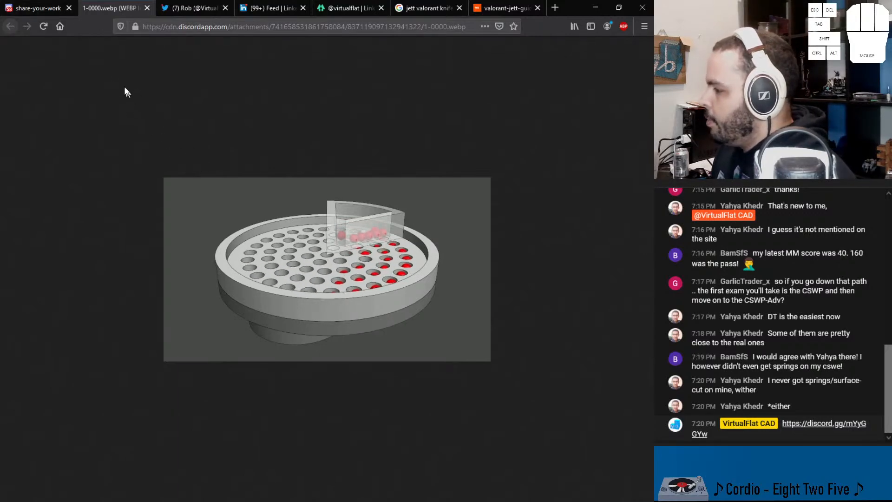
# Step: Return to Discord, close the attachment preview and look over the rest of the share-your-work posts
pyautogui.click(51, 14)
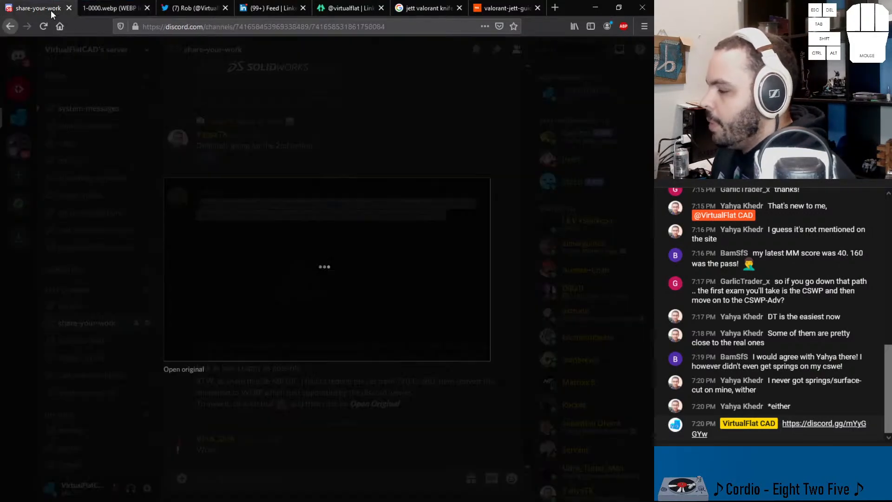
pyautogui.click(298, 395)
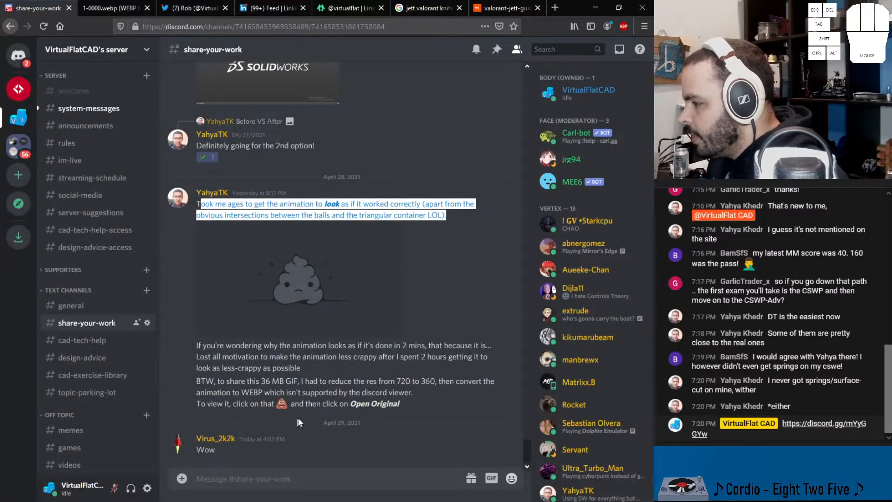
pyautogui.click(278, 387)
pyautogui.scroll(3, 271, 336)
pyautogui.scroll(-3, 272, 337)
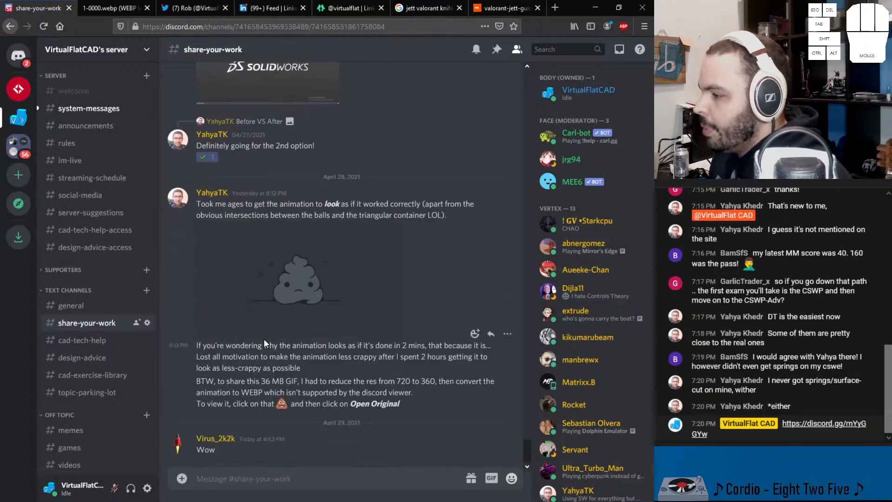
# Step: Open the cad-tech-help channel and read the latest messages about motors and contact in Basic Motion
pyautogui.click(99, 340)
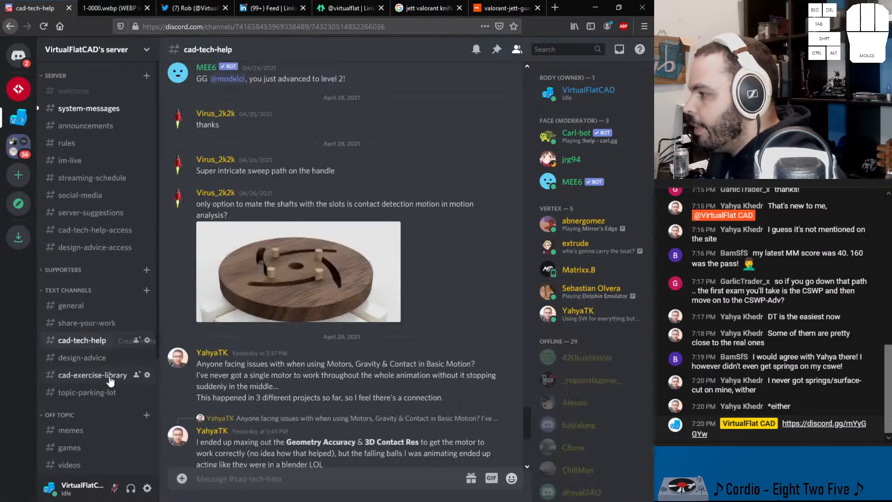
pyautogui.scroll(-5, 298, 348)
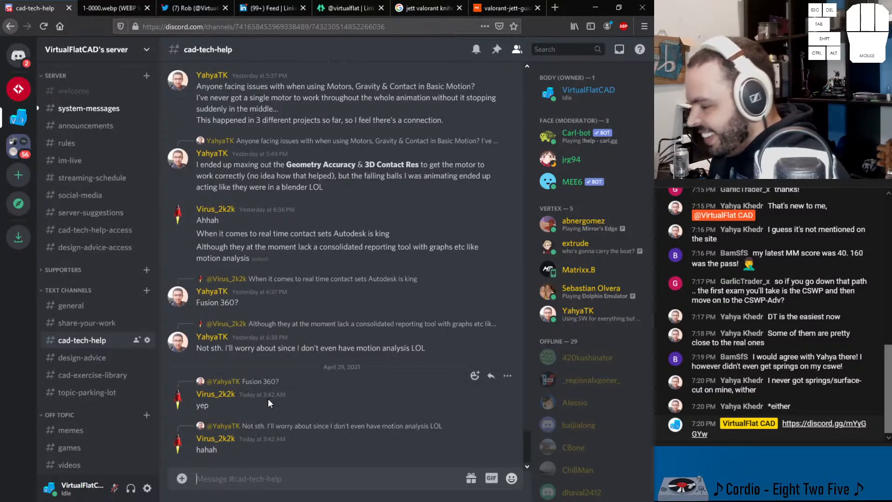
# Step: Reread the April 28 cad-tech-help messages on Basic Motion motors, highlighting the Geometry Accuracy and 3D Contact Res advice
pyautogui.scroll(3, 236, 330)
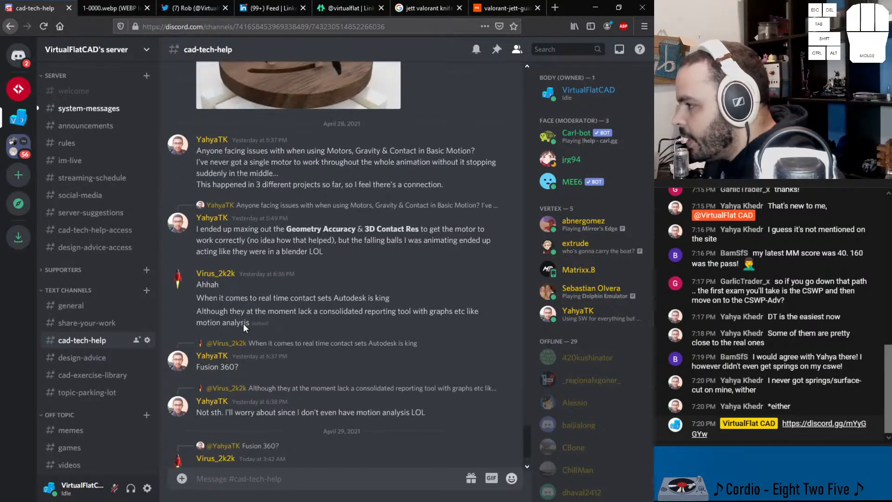
pyautogui.moveTo(236, 151); pyautogui.dragTo(432, 160)
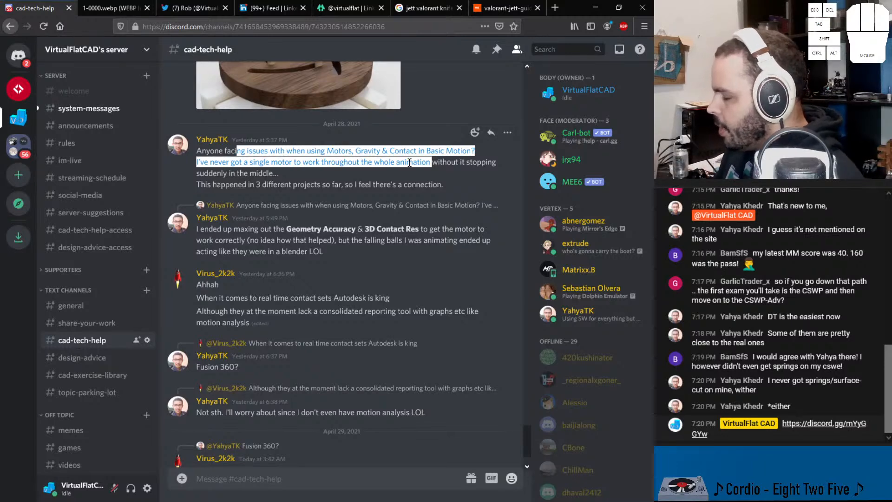
pyautogui.moveTo(286, 228); pyautogui.dragTo(445, 229)
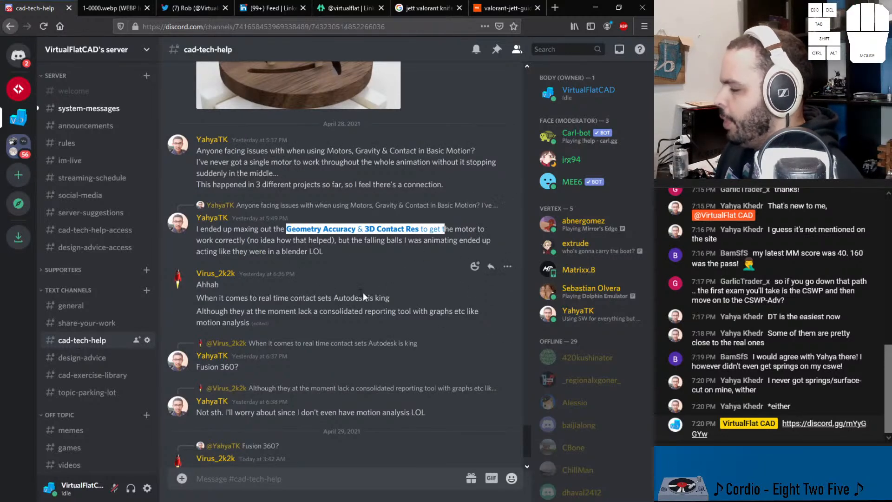
pyautogui.scroll(-2, 277, 293)
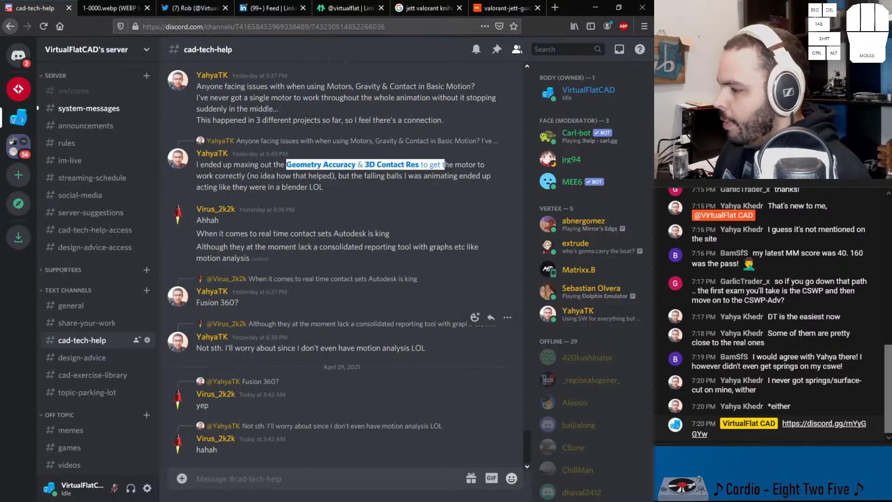
# Step: Open the cad-exercise-library channel, download 50_SolidWorks_Exercises.pdf and open the downloaded file
pyautogui.click(114, 379)
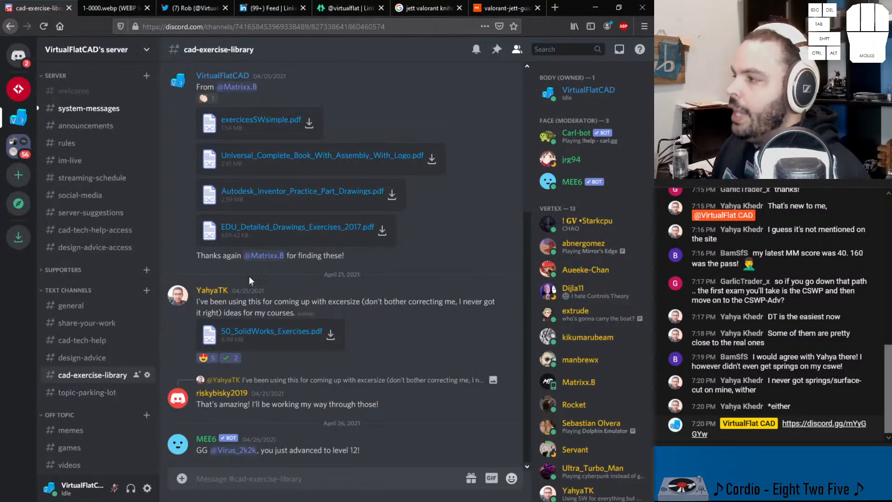
pyautogui.click(273, 123)
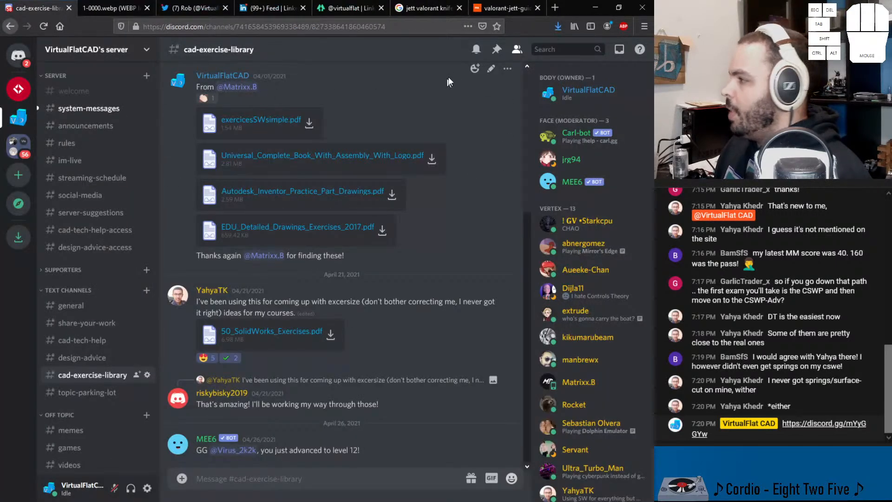
pyautogui.click(292, 336)
pyautogui.click(111, 13)
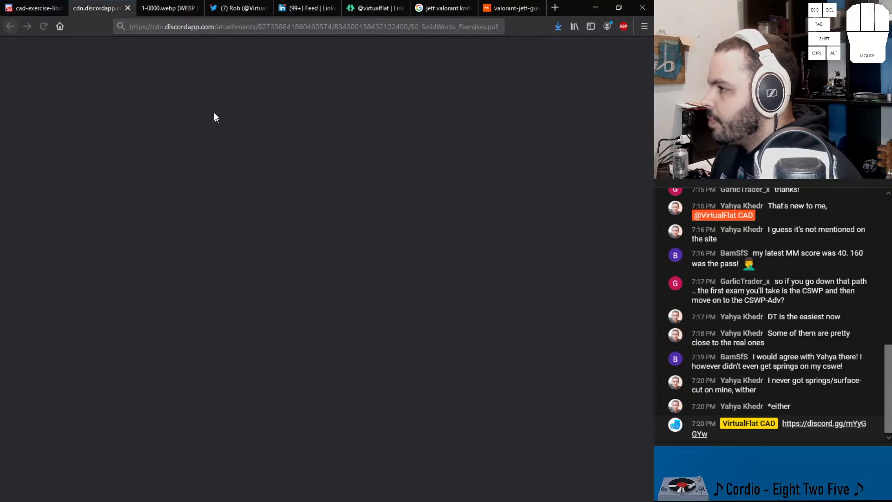
pyautogui.click(126, 8)
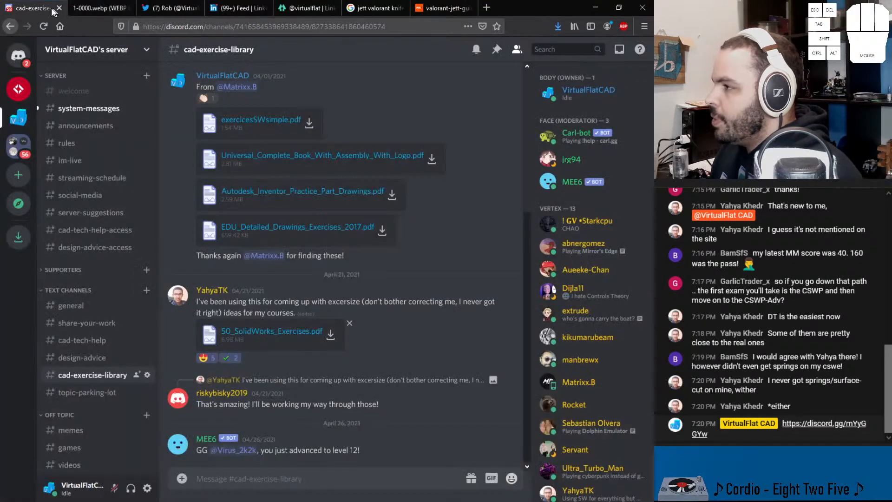
pyautogui.click(558, 27)
pyautogui.click(444, 52)
# Step: Look through the first exercise drawings in the 50 SolidWorks Exercises PDF, up to the star drawing on page 8, and close it
pyautogui.scroll(-10, 384, 242)
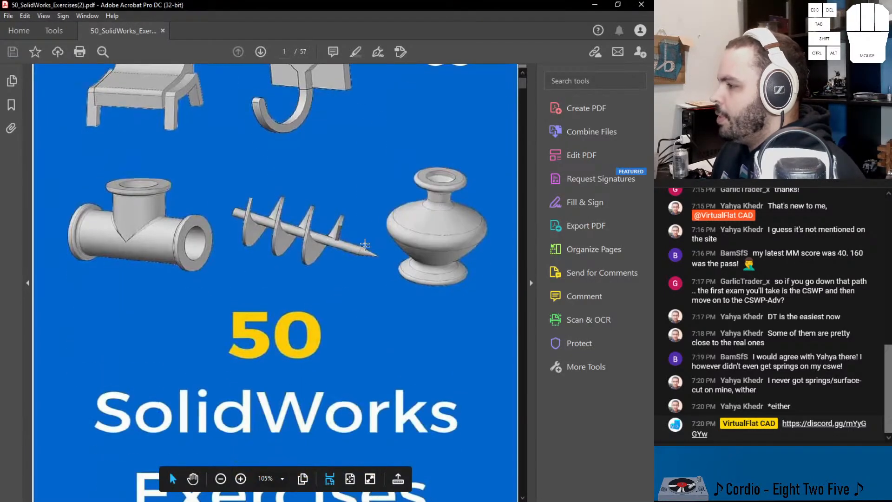
pyautogui.scroll(-20, 384, 242)
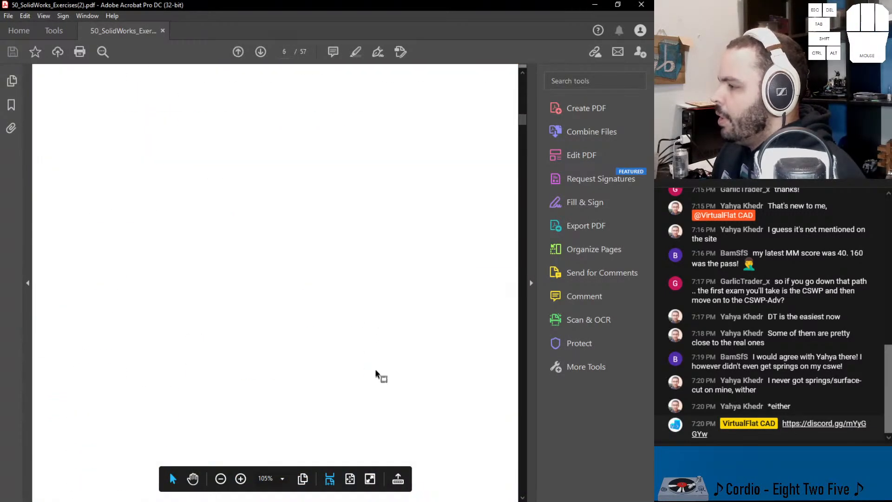
pyautogui.scroll(2, 350, 357)
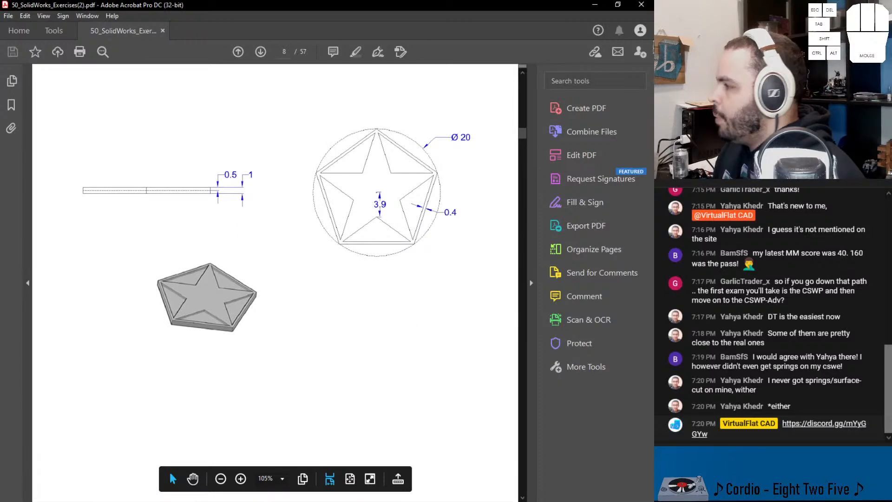
pyautogui.click(641, 4)
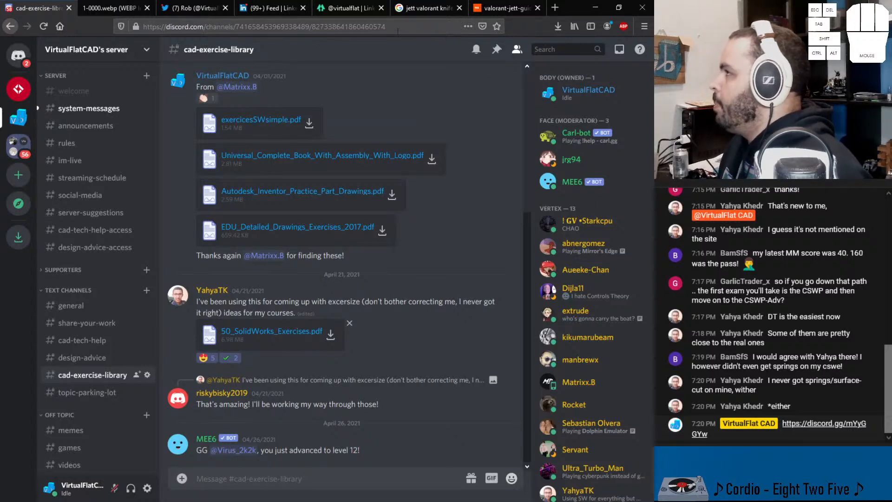
# Step: View the Jett Valorant knife image results and the full-size valorant-jett-guide picture, and minimize the browser to reach SOLIDWORKS
pyautogui.click(426, 11)
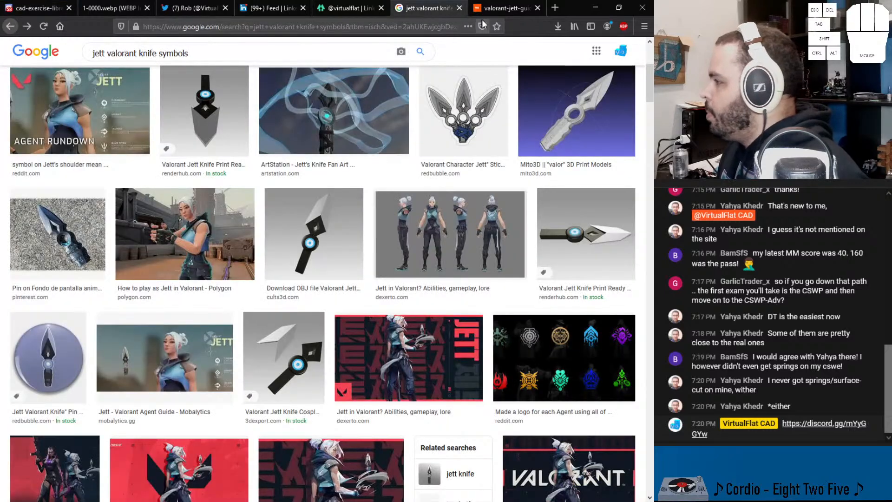
pyautogui.click(501, 10)
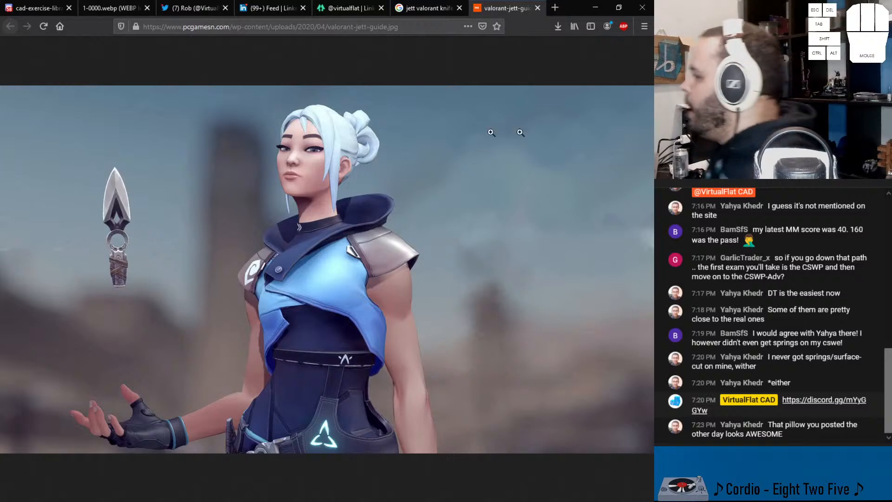
pyautogui.click(595, 8)
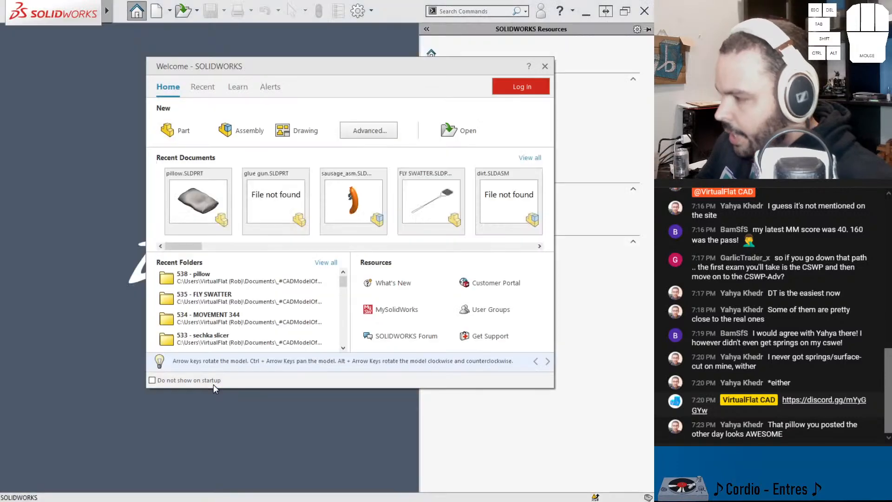
# Step: Open the recent part pillow.SLDPRT and display its features as a flat tree in creation order
pyautogui.click(198, 194)
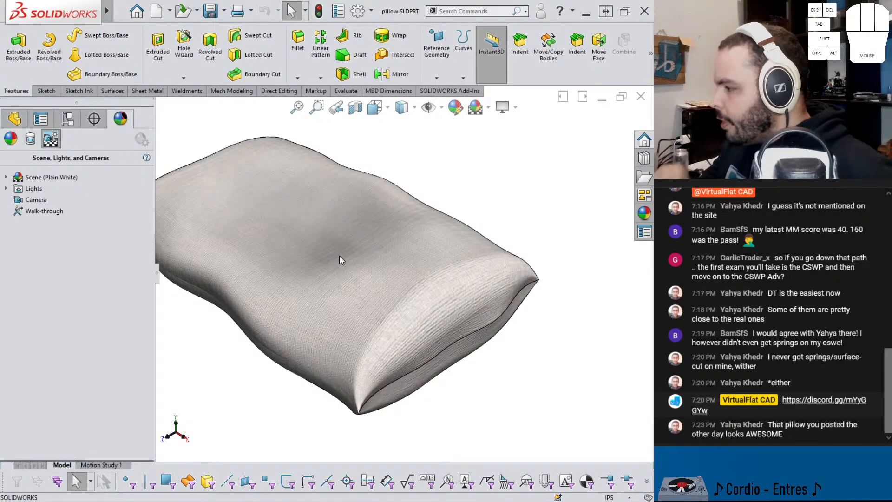
pyautogui.moveTo(313, 265); pyautogui.dragTo(411, 237, button='middle')
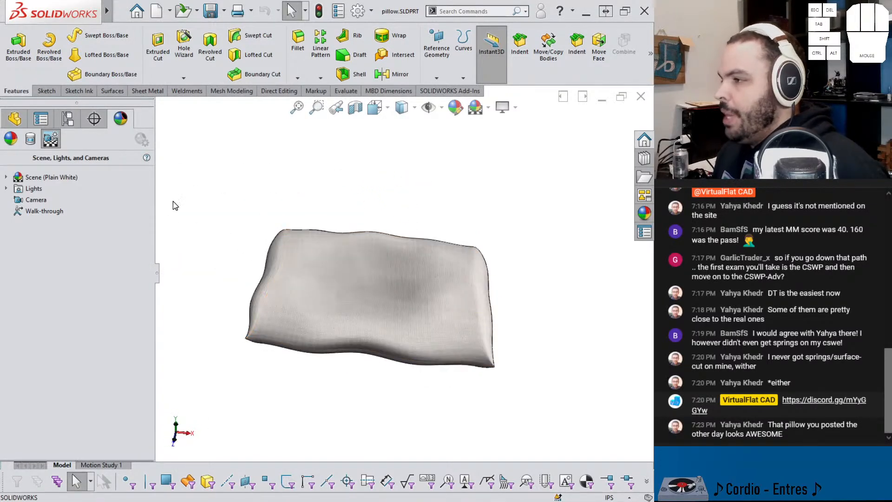
pyautogui.click(14, 118)
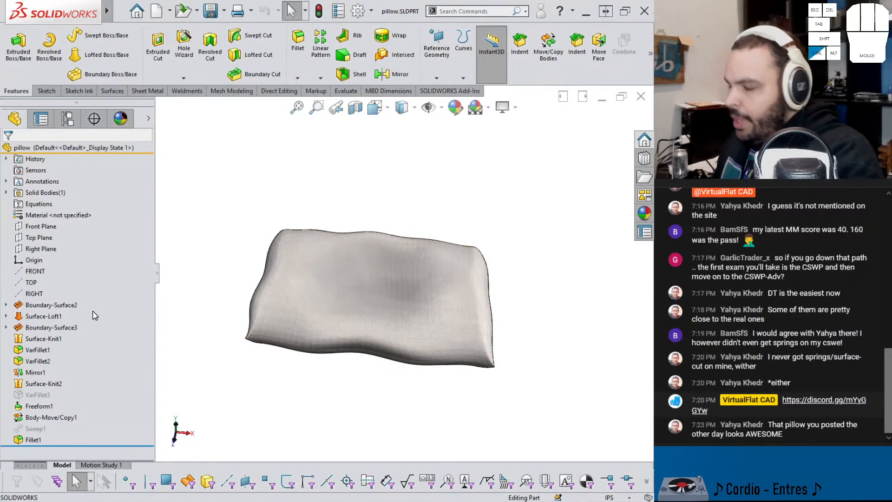
pyautogui.hotkey('ctrl', 't')
pyautogui.scroll(-2, 115, 444)
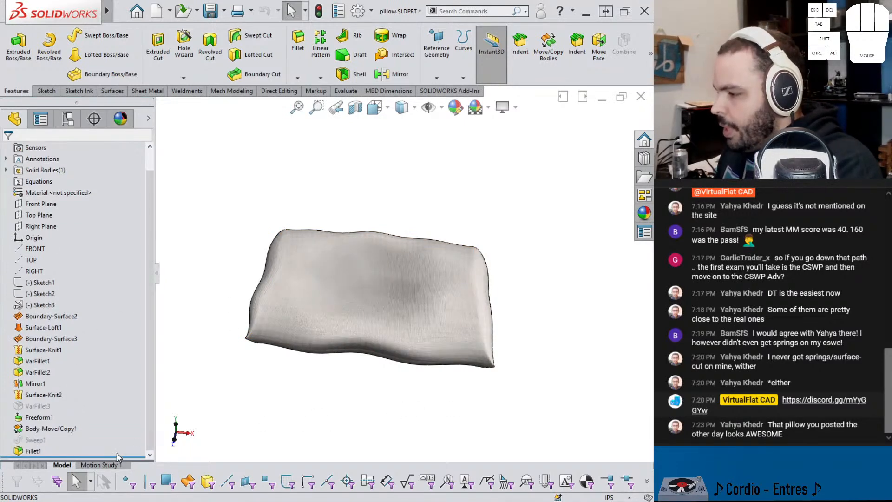
# Step: Roll the pillow model back to just after Sketch3 and show Sketch1 and Sketch2
pyautogui.moveTo(118, 457); pyautogui.dragTo(92, 310)
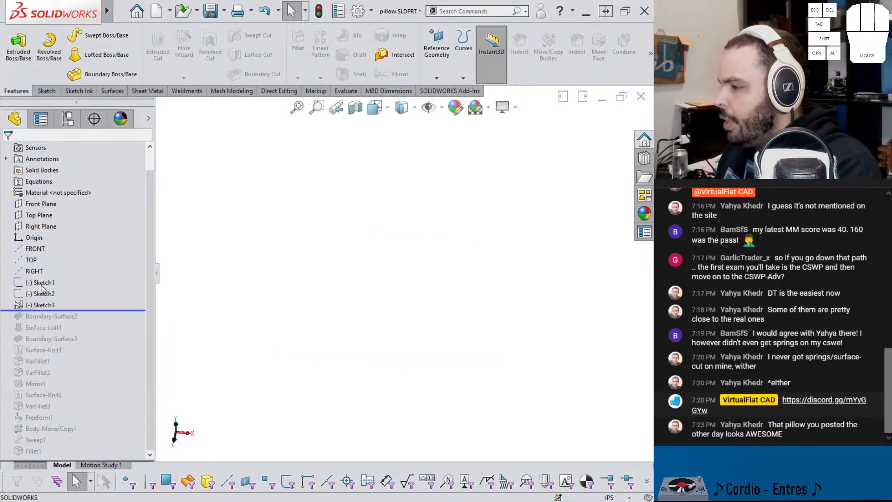
pyautogui.click(45, 282)
pyautogui.click(51, 265)
pyautogui.scroll(1, 336, 268)
pyautogui.moveTo(336, 270); pyautogui.dragTo(329, 255, button='middle')
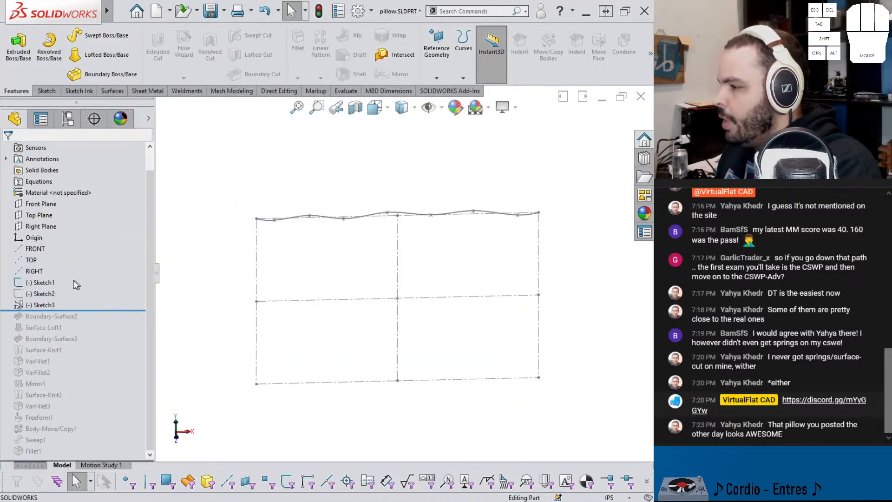
pyautogui.click(51, 283)
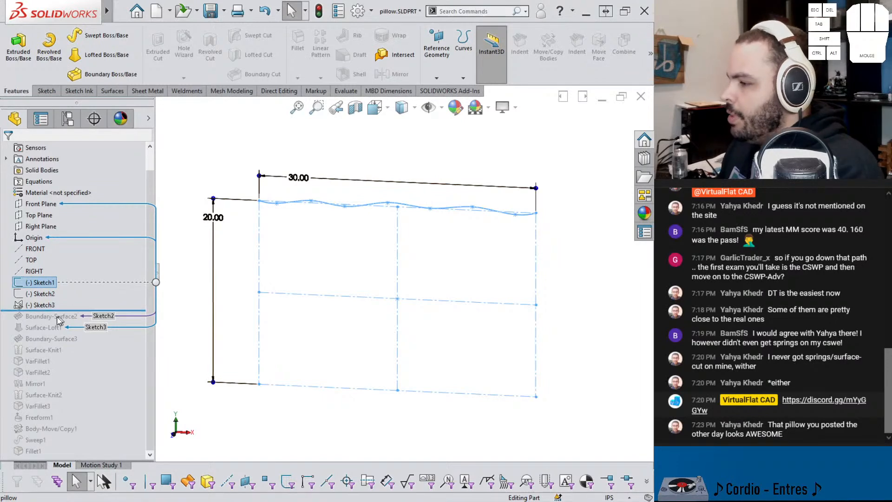
pyautogui.click(35, 294)
pyautogui.click(44, 278)
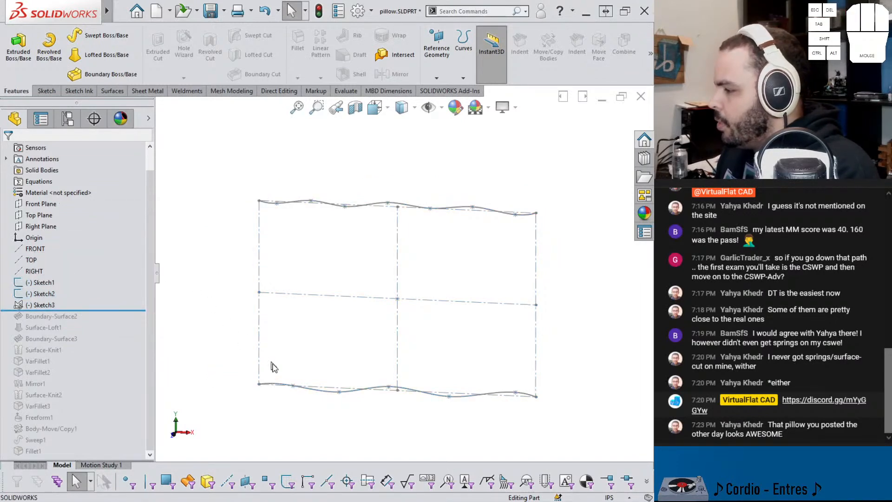
# Step: Open Sketch2 for editing to view its wavy lower spline, and exit the sketch
pyautogui.click(311, 391)
pyautogui.doubleClick(311, 391)
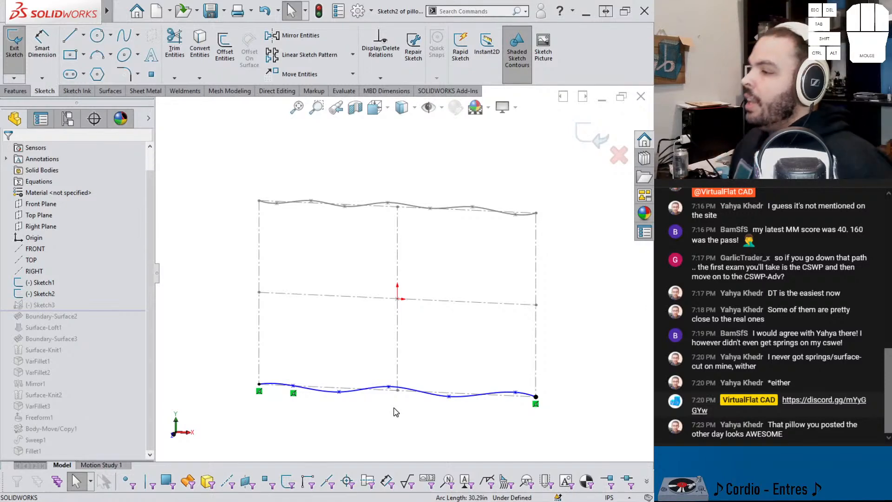
pyautogui.click(589, 135)
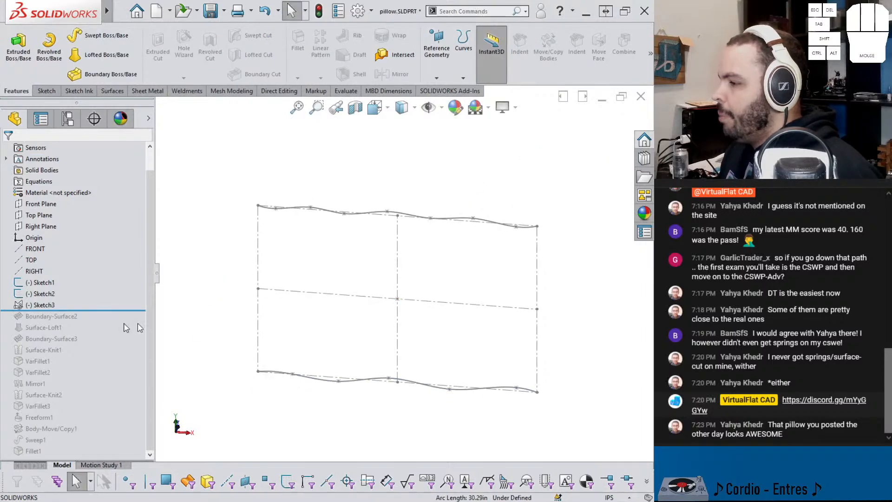
# Step: Roll the model forward to include Boundary-Surface2 and turn off the perspective display
pyautogui.moveTo(115, 308); pyautogui.dragTo(114, 321)
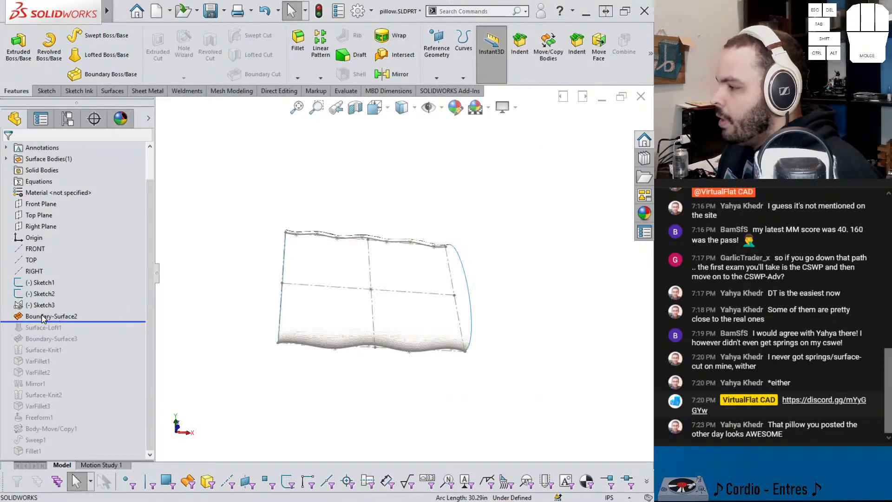
pyautogui.click(311, 291)
pyautogui.moveTo(335, 295); pyautogui.dragTo(448, 207, button='middle')
pyautogui.click(516, 110)
pyautogui.click(521, 161)
pyautogui.scroll(-1, 509, 250)
pyautogui.scroll(-1, 509, 251)
pyautogui.click(543, 298)
pyautogui.moveTo(542, 298); pyautogui.dragTo(574, 275, button='middle')
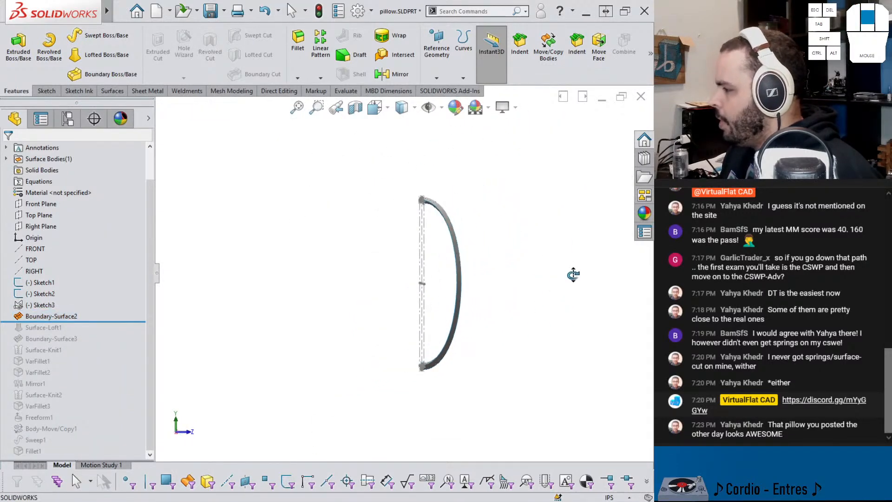
# Step: Open Boundary-Surface2 for editing and examine its Sketch1 and Sketch2 curves with the Normal To Profile condition
pyautogui.click(60, 316)
pyautogui.click(65, 286)
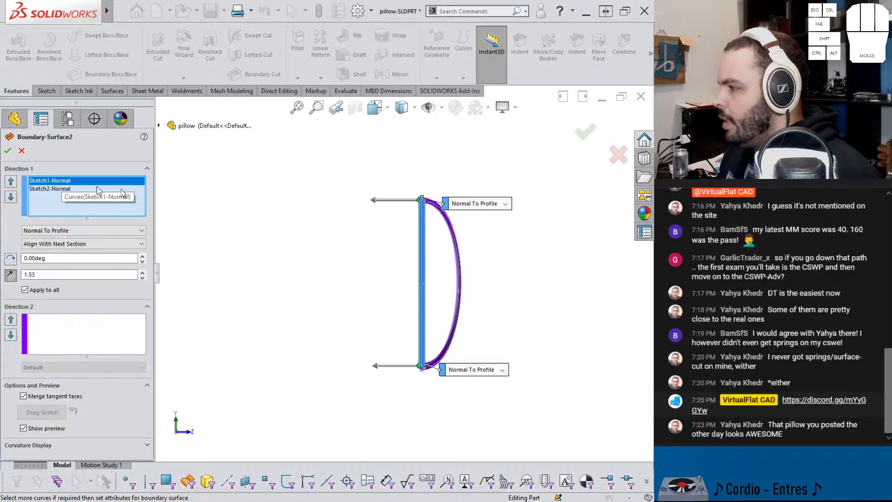
pyautogui.moveTo(394, 253); pyautogui.dragTo(398, 270, button='middle')
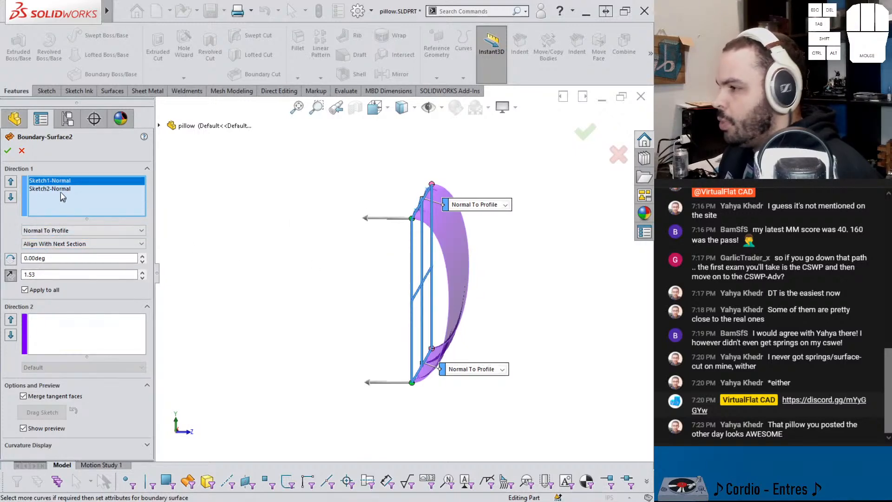
pyautogui.moveTo(190, 243); pyautogui.dragTo(294, 255, button='middle')
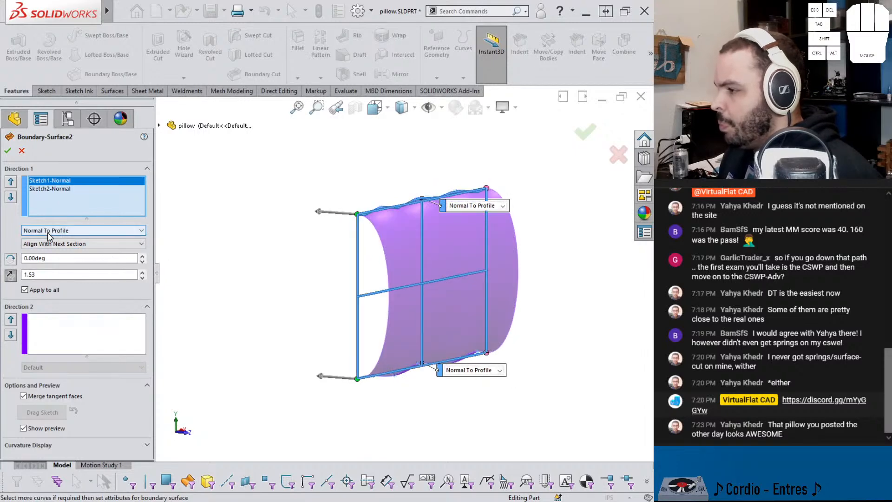
# Step: Try raising the Direction 1 tangent length of Boundary-Surface2, step it back down through 1.63 and accept the feature
pyautogui.click(143, 274)
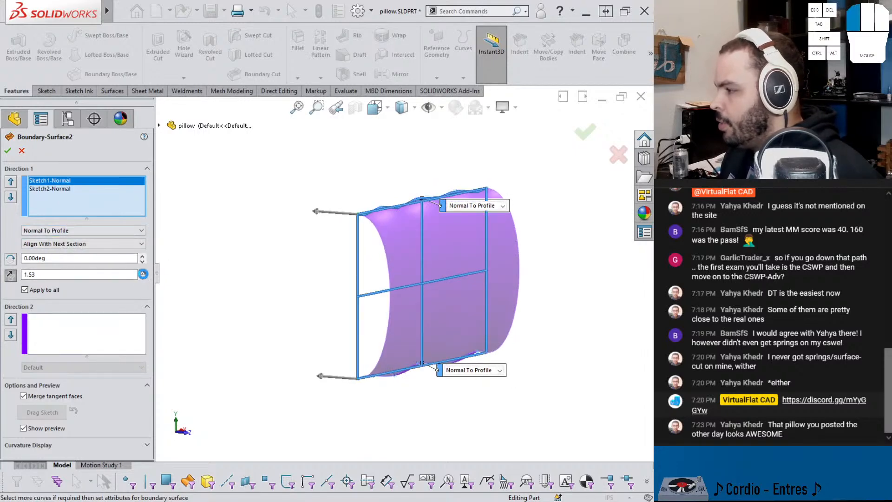
pyautogui.click(143, 273)
pyautogui.click(142, 277)
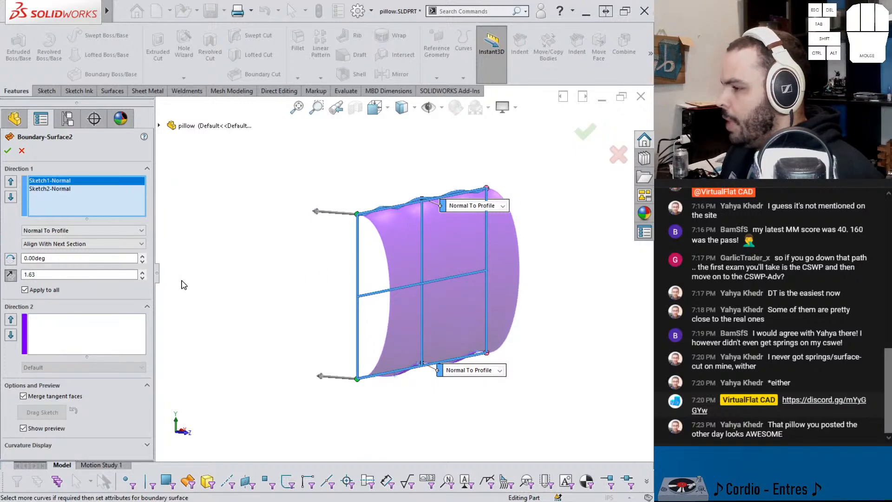
pyautogui.click(142, 277)
pyautogui.moveTo(315, 265); pyautogui.dragTo(292, 251, button='middle')
pyautogui.click(8, 151)
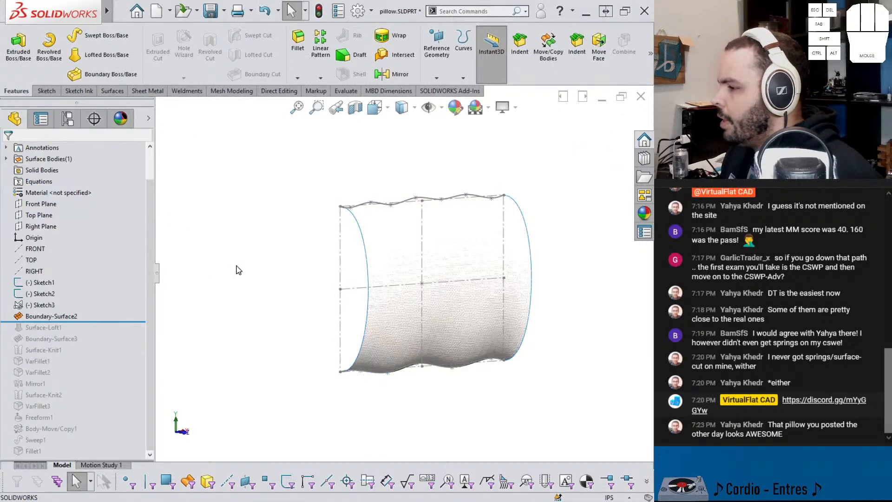
# Step: Show Sketch3 and examine its wavy splines along the two short sides of the pillow
pyautogui.moveTo(271, 283); pyautogui.dragTo(243, 290, button='middle')
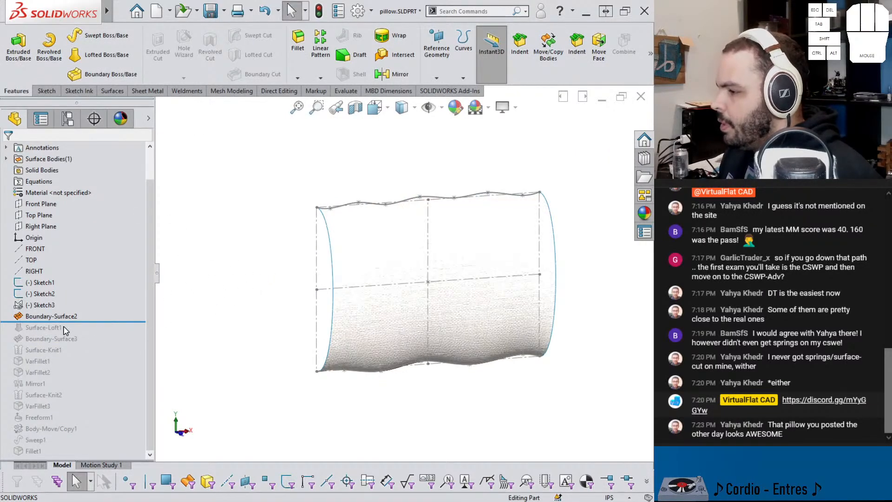
pyautogui.click(44, 307)
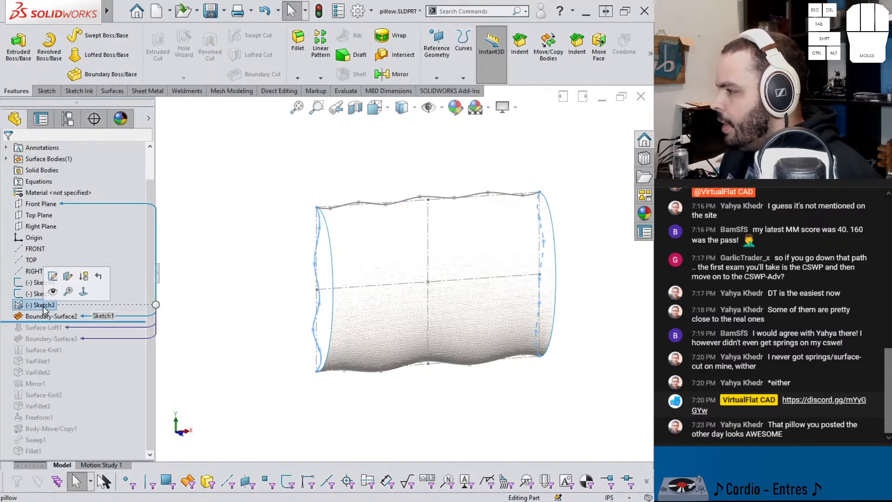
pyautogui.click(52, 293)
pyautogui.click(260, 276)
pyautogui.moveTo(260, 277); pyautogui.dragTo(252, 271, button='middle')
pyautogui.click(311, 249)
pyautogui.moveTo(311, 249); pyautogui.dragTo(310, 258, button='middle')
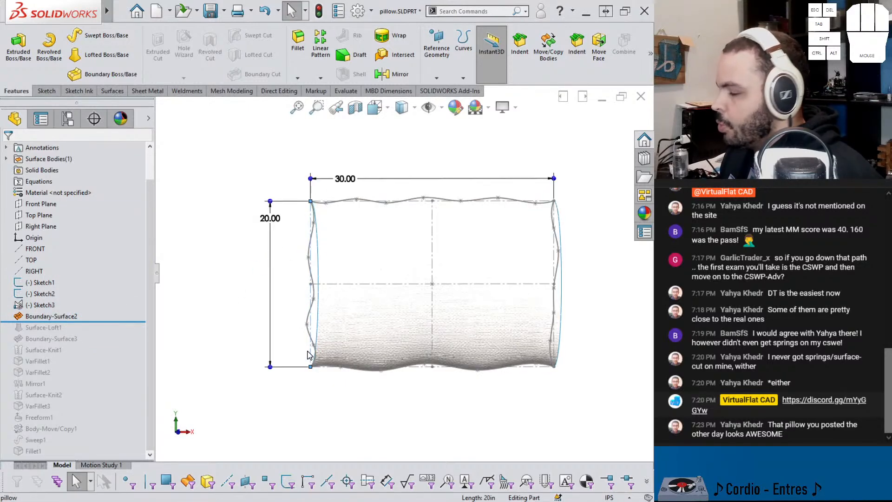
pyautogui.moveTo(228, 324)
pyautogui.mouseDown(button='middle')
pyautogui.moveTo(217, 327)
pyautogui.moveTo(240, 331)
pyautogui.mouseUp(button='middle')
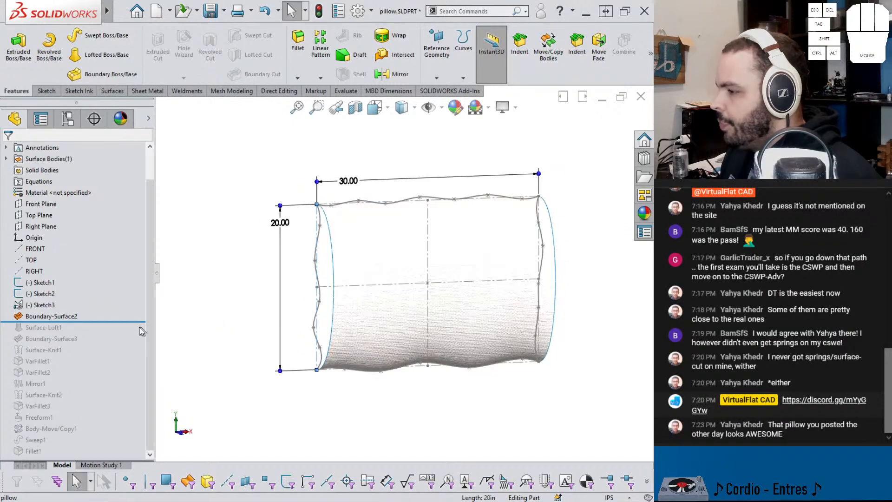
# Step: Roll the model forward through Surface-Loft1 and Boundary-Surface3, inspecting the open ends of the pillow
pyautogui.moveTo(137, 321); pyautogui.dragTo(135, 331)
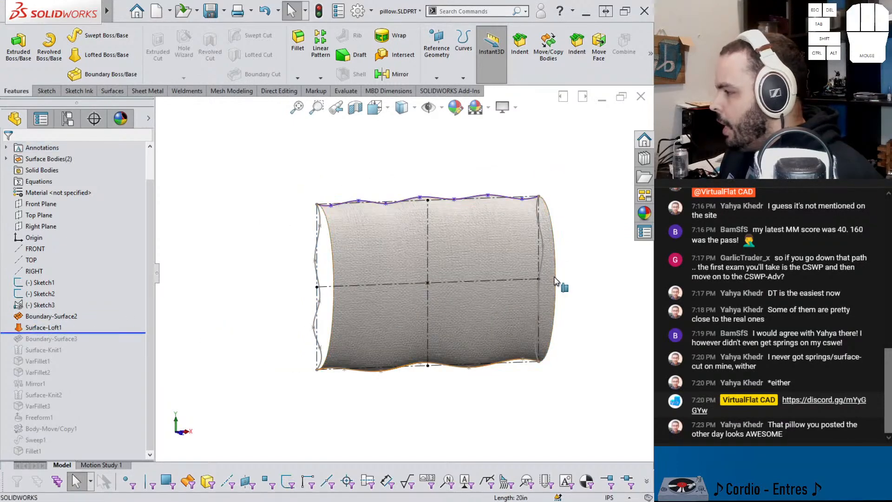
pyautogui.moveTo(546, 291); pyautogui.dragTo(466, 260, button='middle')
pyautogui.scroll(-3, 524, 266)
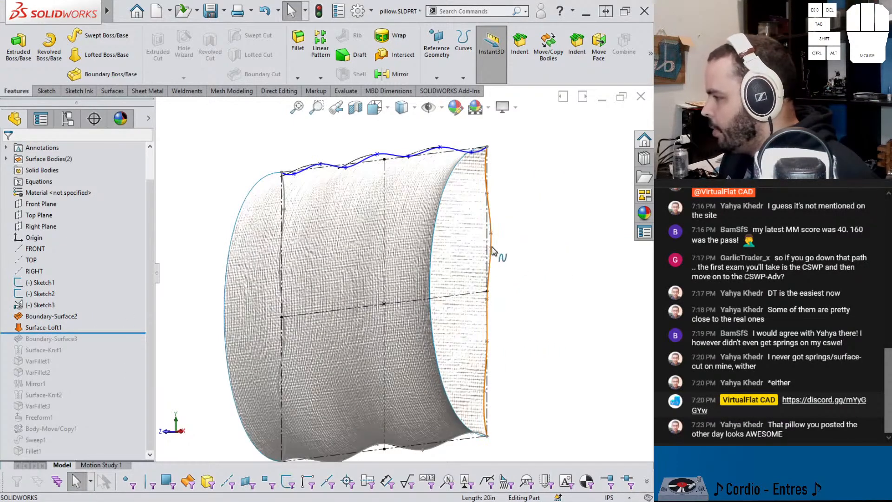
pyautogui.moveTo(101, 333); pyautogui.dragTo(133, 344)
pyautogui.moveTo(215, 344); pyautogui.dragTo(264, 278, button='middle')
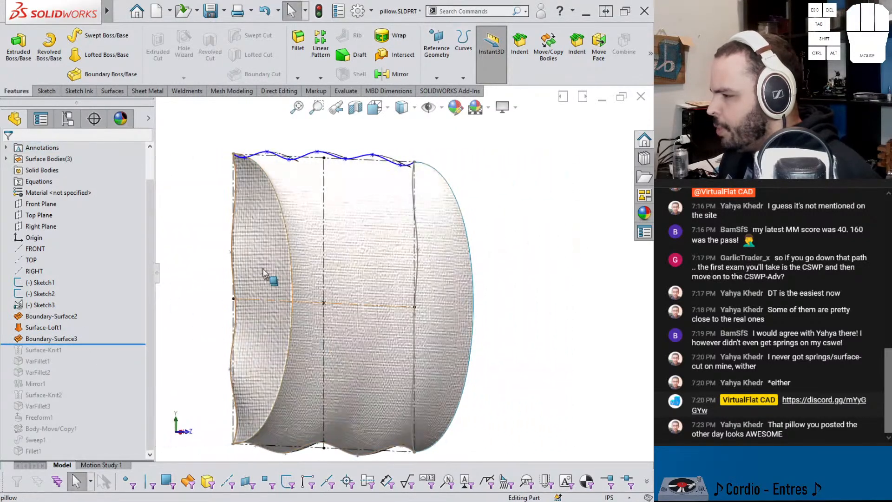
# Step: Select the Surface-Loft1 end face, examine how it closes the side of the pillow, and clear the selection
pyautogui.click(261, 271)
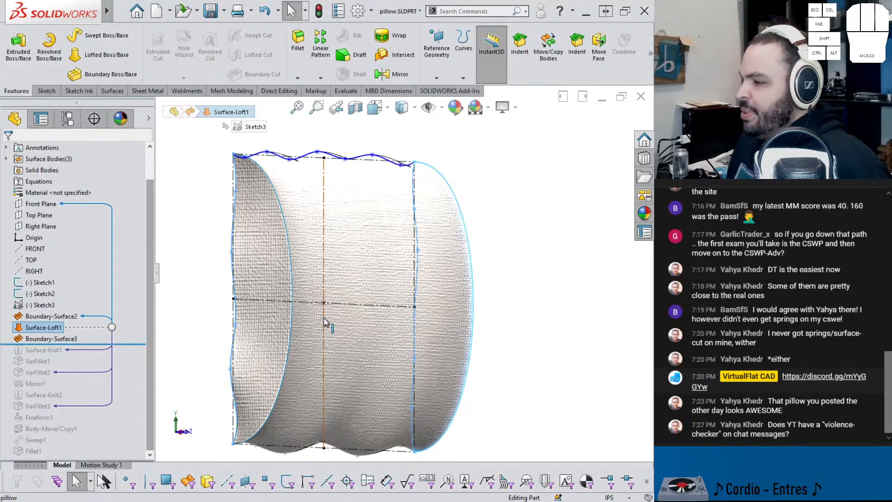
pyautogui.moveTo(599, 273); pyautogui.dragTo(576, 289, button='middle')
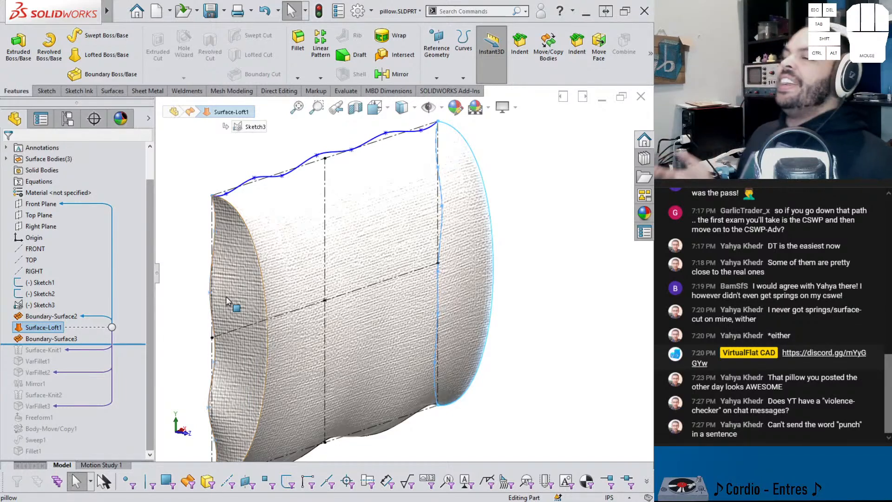
pyautogui.moveTo(253, 319); pyautogui.dragTo(266, 367, button='middle')
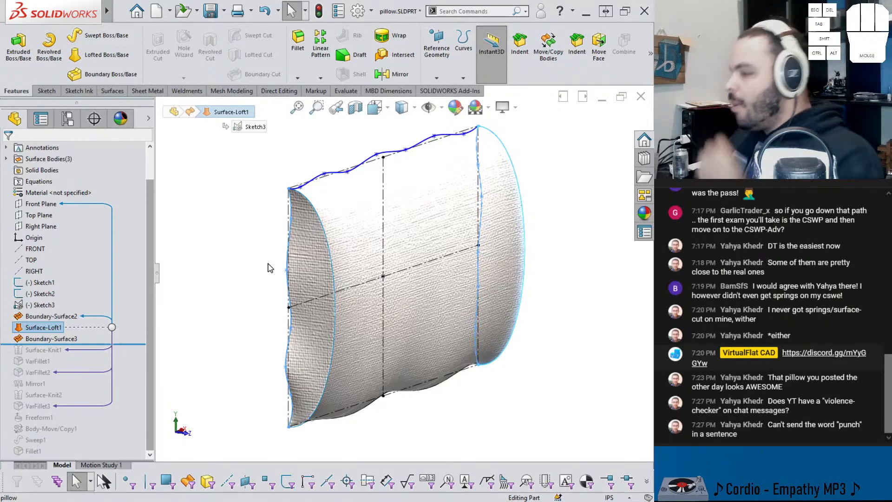
pyautogui.scroll(-2, 423, 285)
pyautogui.moveTo(423, 286); pyautogui.dragTo(485, 274, button='middle')
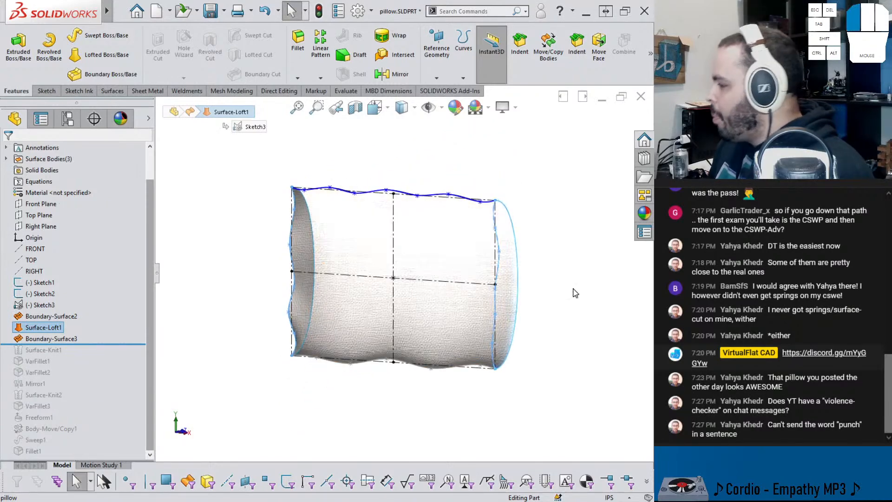
pyautogui.click(573, 293)
pyautogui.scroll(2, 395, 285)
# Step: Roll the model forward to include Surface-Knit1 and VarFillet1
pyautogui.moveTo(86, 345); pyautogui.dragTo(85, 353)
pyautogui.click(57, 351)
pyautogui.moveTo(186, 325); pyautogui.dragTo(87, 355, button='middle')
pyautogui.moveTo(80, 356); pyautogui.dragTo(79, 367)
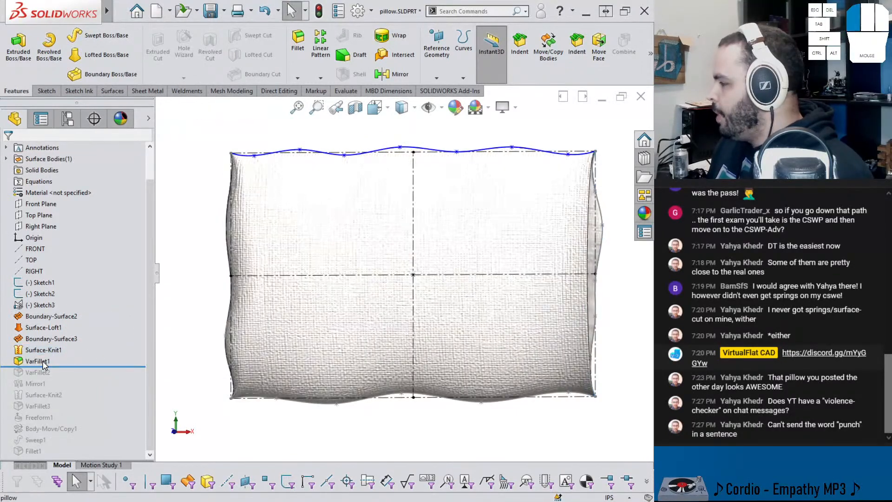
# Step: Open VarFillet1 for editing, examine its variable radii along the end edge, move the lower radius callout aside and accept the feature
pyautogui.click(46, 361)
pyautogui.click(58, 334)
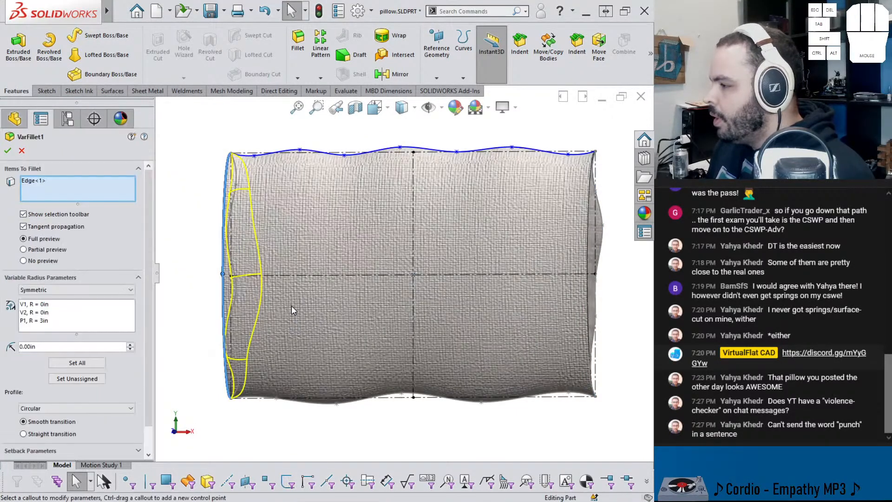
pyautogui.moveTo(292, 305); pyautogui.dragTo(335, 297, button='middle')
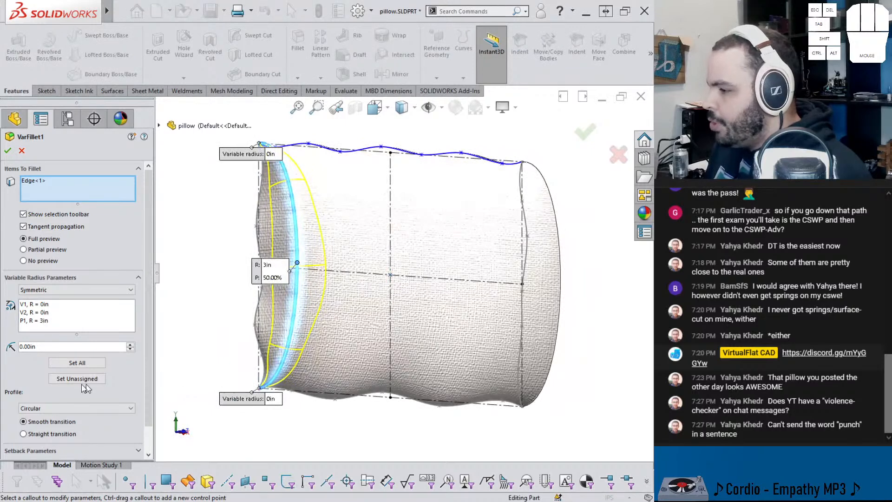
pyautogui.moveTo(150, 351)
pyautogui.mouseDown()
pyautogui.moveTo(149, 367)
pyautogui.moveTo(149, 350)
pyautogui.mouseUp()
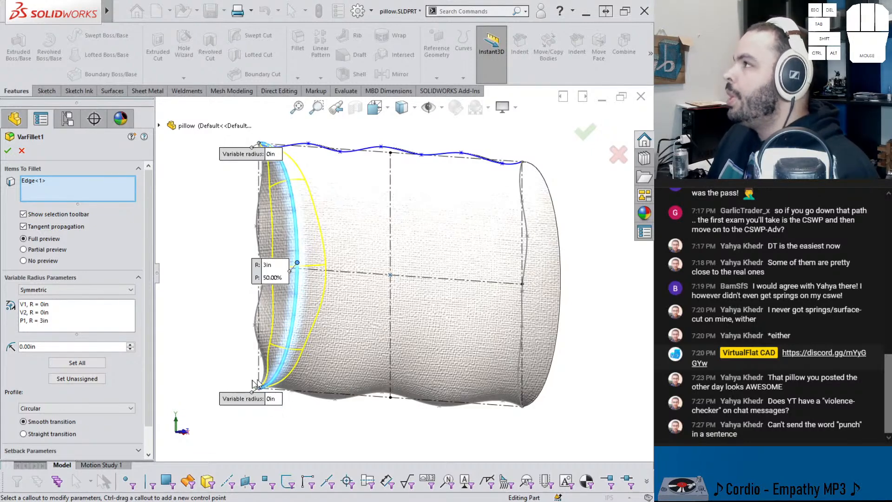
pyautogui.moveTo(248, 409); pyautogui.dragTo(221, 405)
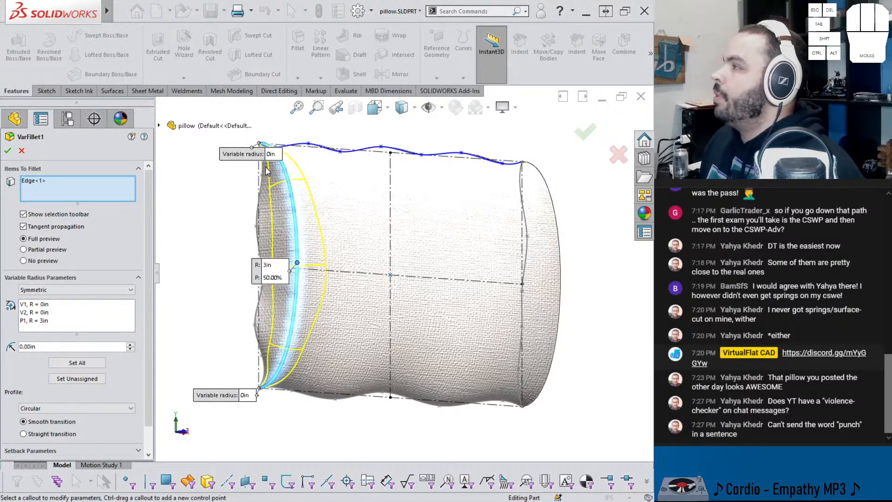
pyautogui.click(8, 151)
pyautogui.moveTo(448, 281); pyautogui.dragTo(474, 319, button='middle')
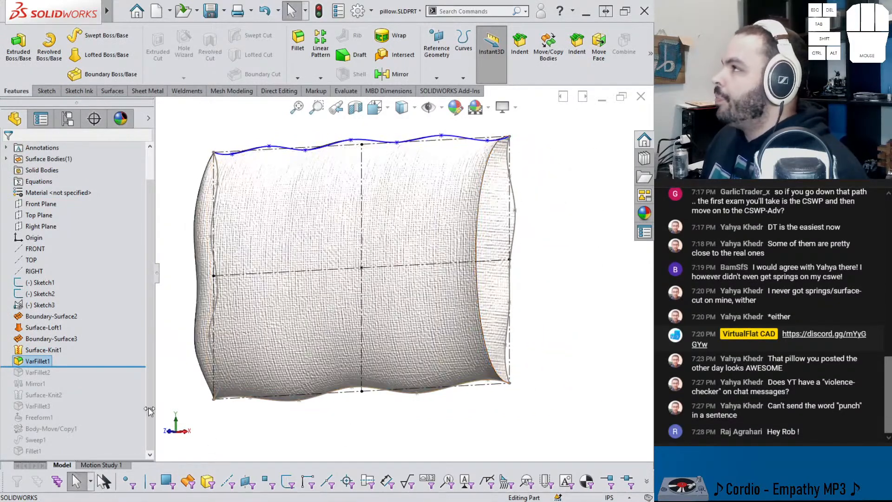
# Step: Roll the model forward to include VarFillet2 and Mirror1, and inspect the mirrored pillow halves
pyautogui.moveTo(107, 367); pyautogui.dragTo(107, 378)
pyautogui.moveTo(307, 340); pyautogui.dragTo(445, 222, button='middle')
pyautogui.hotkey('ctrl', '1')
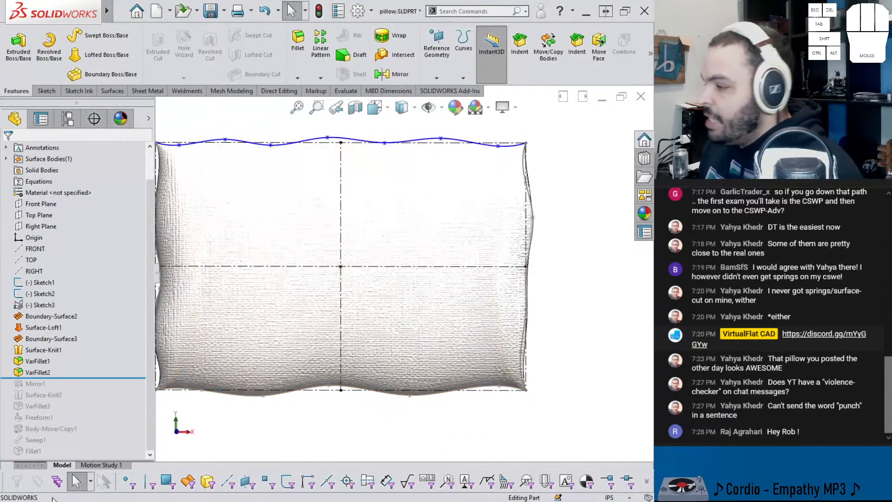
pyautogui.scroll(-3, 281, 332)
pyautogui.moveTo(285, 272); pyautogui.dragTo(247, 325, button='middle')
pyautogui.moveTo(86, 377); pyautogui.dragTo(82, 386)
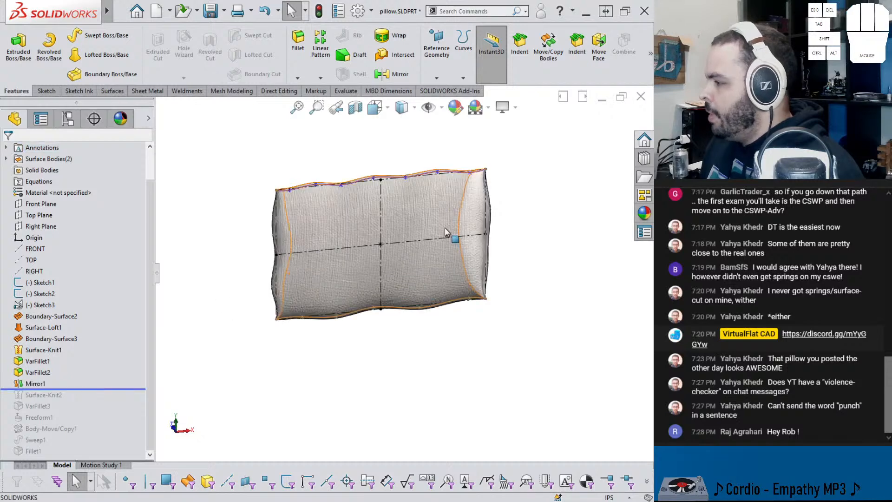
pyautogui.moveTo(445, 229); pyautogui.dragTo(394, 293, button='middle')
# Step: Roll the model forward to include Surface-Knit2 and inspect the seam at the end of the pillow
pyautogui.moveTo(109, 382); pyautogui.dragTo(92, 398)
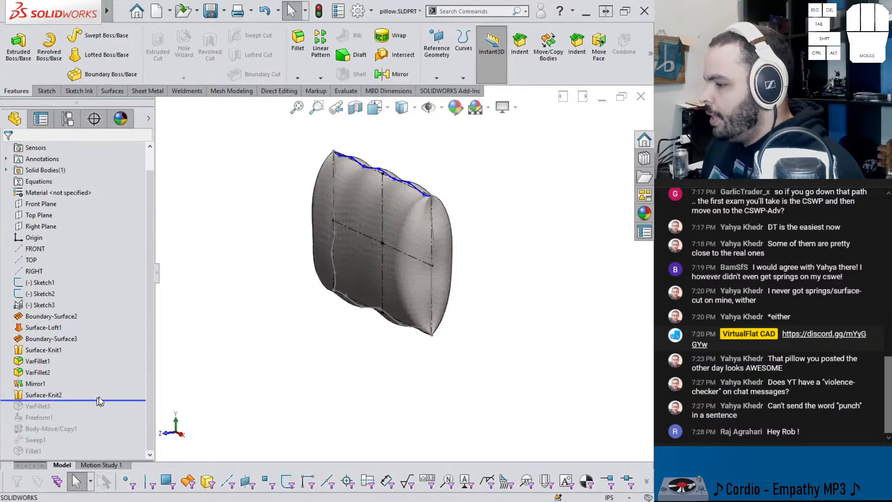
pyautogui.hotkey('ctrl', '1')
pyautogui.moveTo(371, 246); pyautogui.dragTo(377, 212, button='middle')
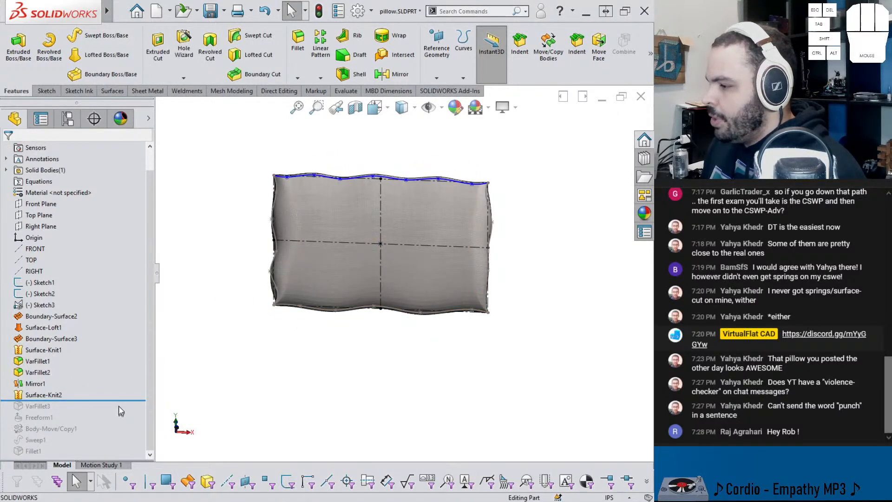
pyautogui.scroll(3, 399, 250)
pyautogui.scroll(-6, 439, 253)
pyautogui.moveTo(436, 253); pyautogui.dragTo(357, 261, button='middle')
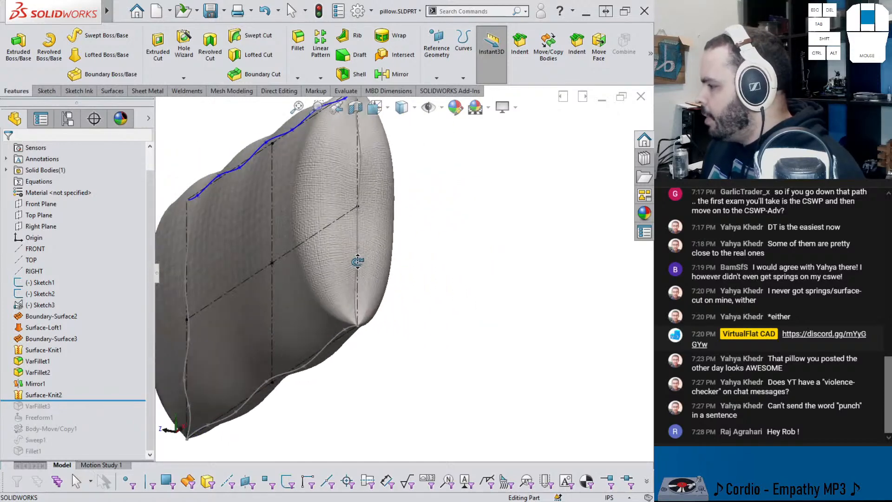
# Step: Roll the model forward past VarFillet3 and inspect the edges of the pillow
pyautogui.moveTo(53, 401); pyautogui.dragTo(40, 409)
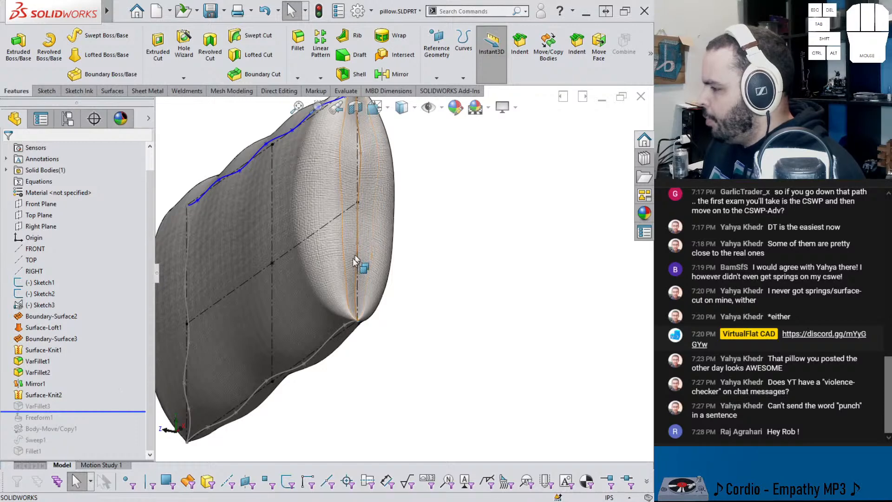
pyautogui.moveTo(299, 324); pyautogui.dragTo(347, 255, button='middle')
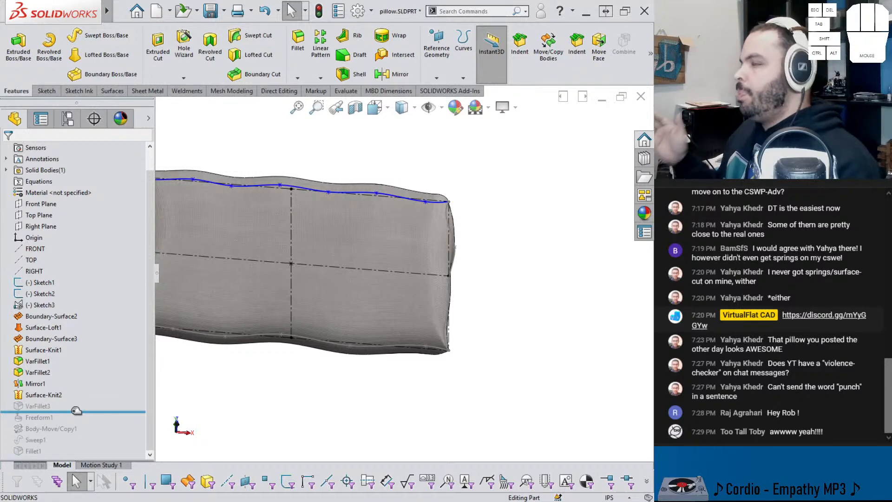
pyautogui.scroll(1, 271, 290)
pyautogui.moveTo(272, 290); pyautogui.dragTo(273, 252, button='middle')
pyautogui.scroll(1, 274, 251)
# Step: Hide all item types in the view so only the pillow body is displayed, and inspect its overall shape
pyautogui.click(428, 109)
pyautogui.moveTo(412, 163); pyautogui.dragTo(249, 301, button='middle')
pyautogui.moveTo(296, 242); pyautogui.dragTo(300, 296, button='middle')
pyautogui.scroll(-2, 293, 236)
pyautogui.moveTo(250, 263)
pyautogui.mouseDown(button='middle')
pyautogui.moveTo(235, 273)
pyautogui.moveTo(244, 278)
pyautogui.mouseUp(button='middle')
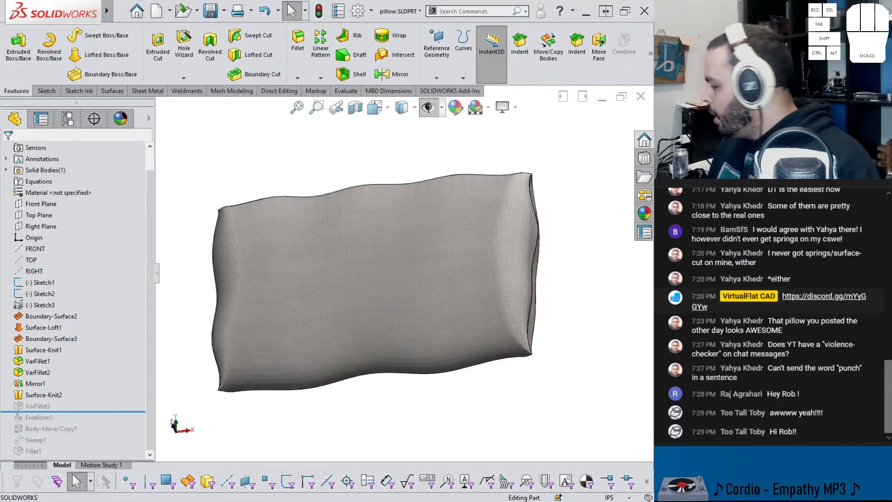
# Step: Check the current date and time in the system calendar and close it
pyautogui.click(625, 500)
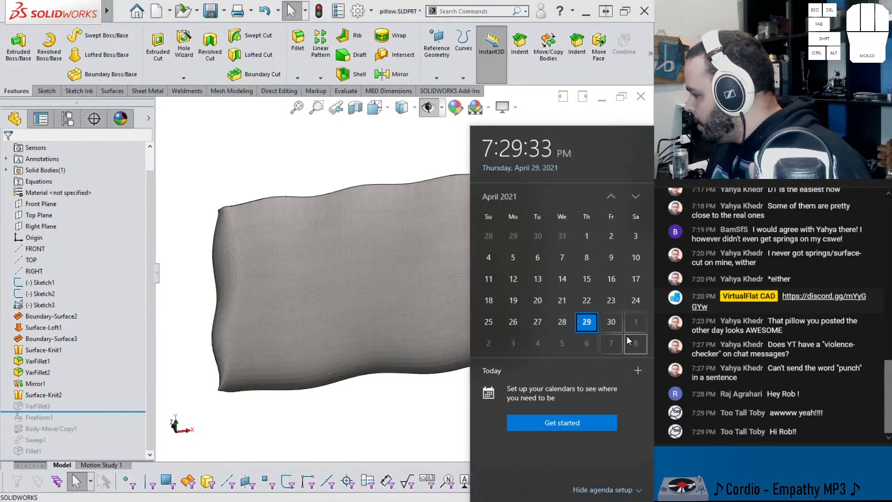
pyautogui.click(366, 435)
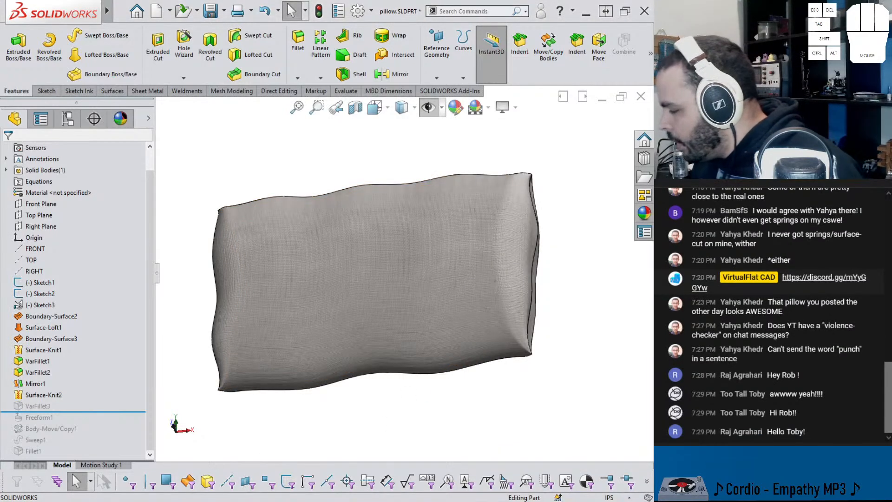
# Step: Switch to the Firefox window and bring up the Twitter page with the VirtualFlatCAD profile
pyautogui.moveTo(294, 484)
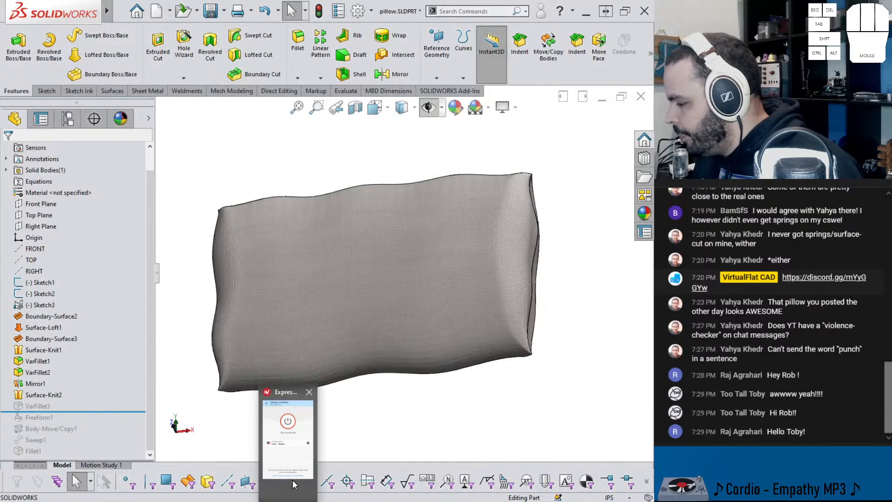
pyautogui.moveTo(264, 485)
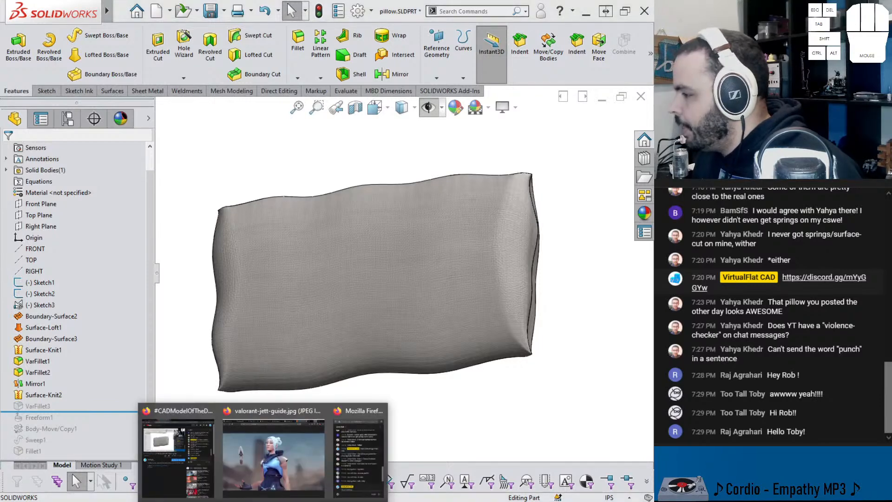
pyautogui.click(242, 446)
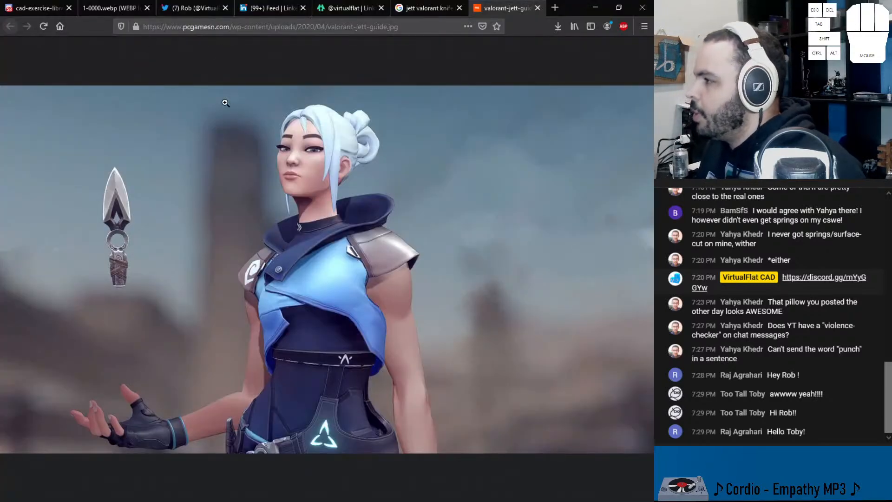
pyautogui.click(195, 8)
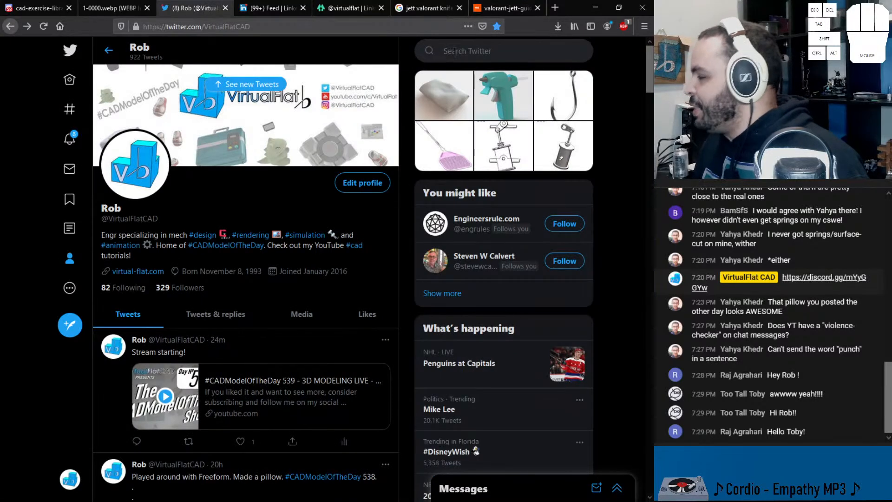
# Step: Search Twitter for "too", open the TooTallToby profile and view its CAD vs CAD tournament tweet
pyautogui.click(455, 51)
pyautogui.write('tpo')
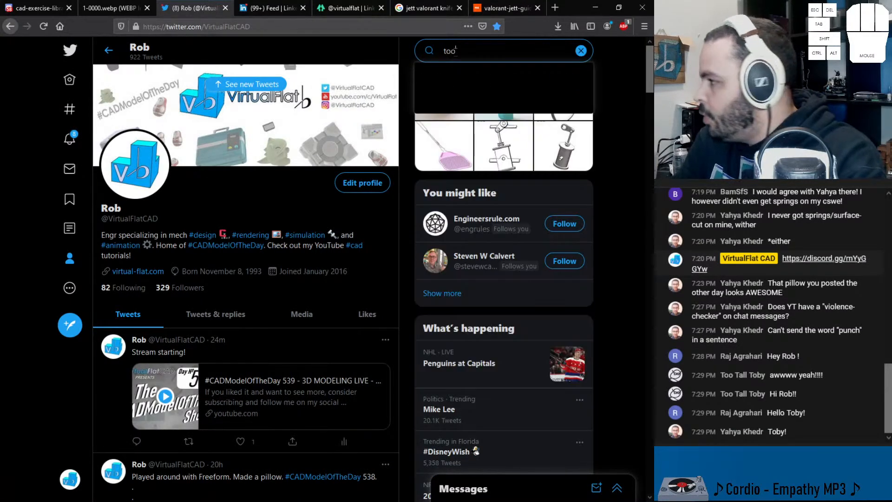
pyautogui.press('BackSpace')
pyautogui.press('BackSpace')
pyautogui.write('oo')
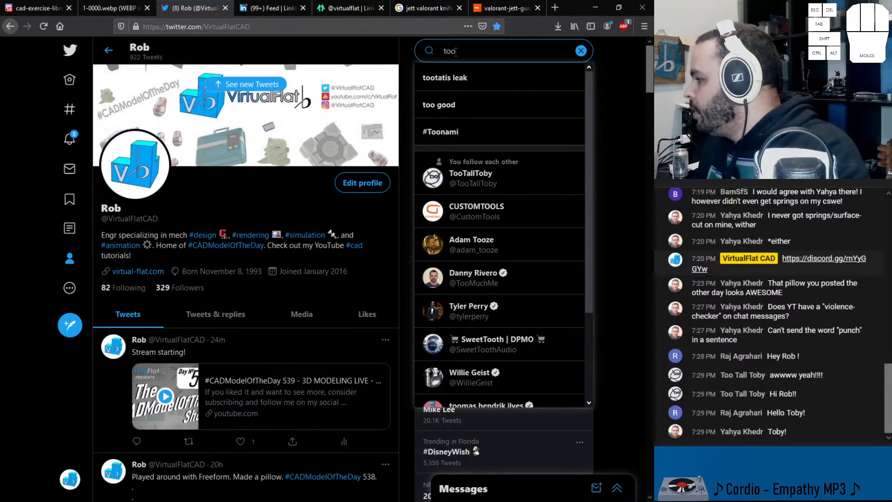
pyautogui.click(467, 177)
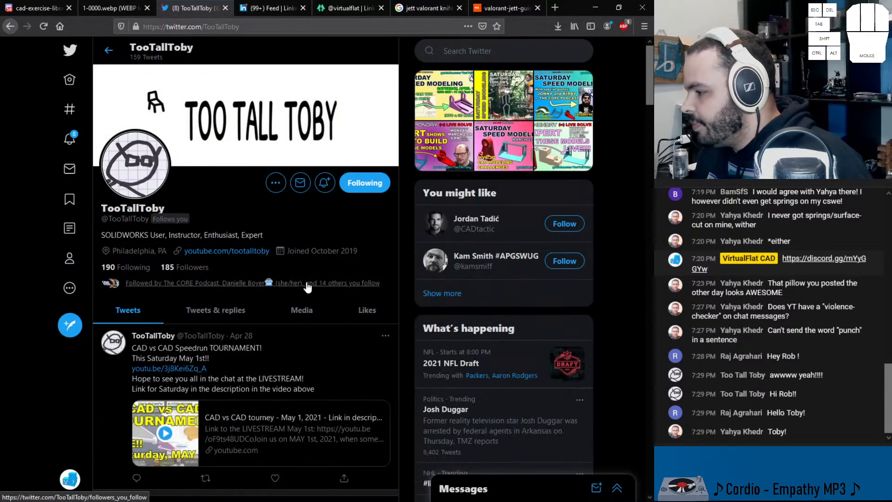
pyautogui.scroll(-2, 294, 282)
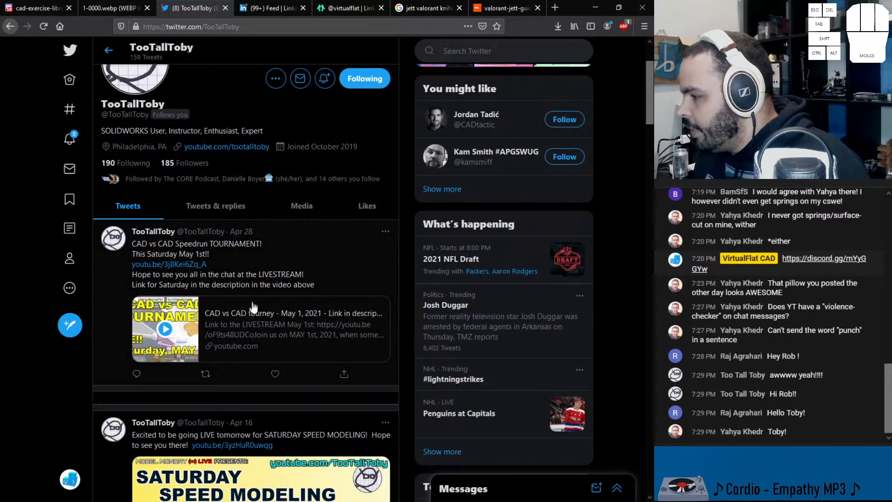
# Step: Play the CAD vs CAD tourney video embedded in TooTallToby's April 28 tweet and expand it to full screen
pyautogui.click(249, 306)
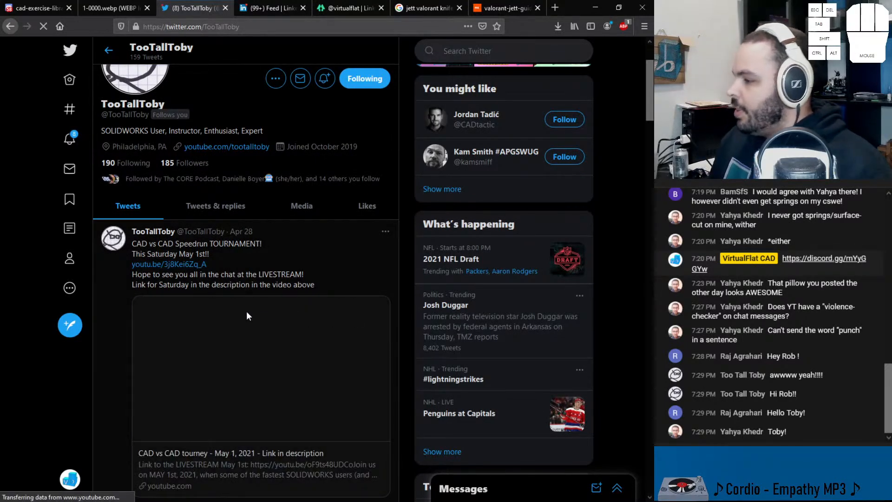
pyautogui.scroll(-1, 246, 311)
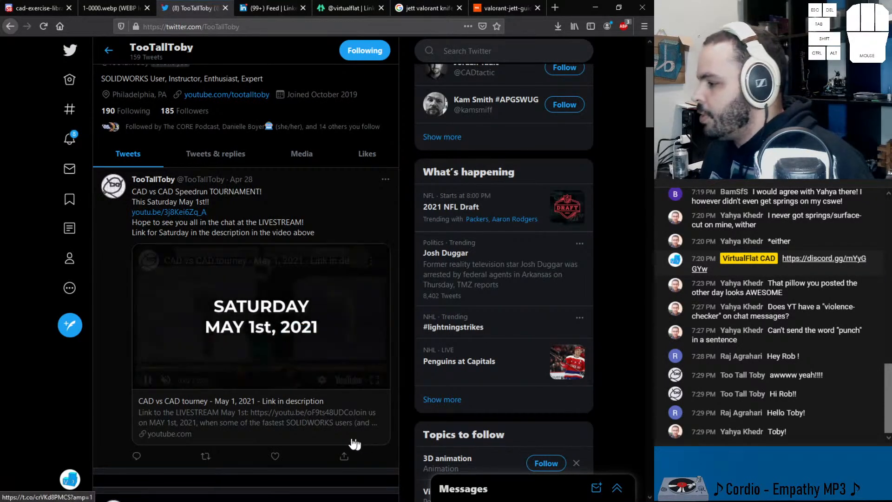
pyautogui.scroll(-1, 218, 418)
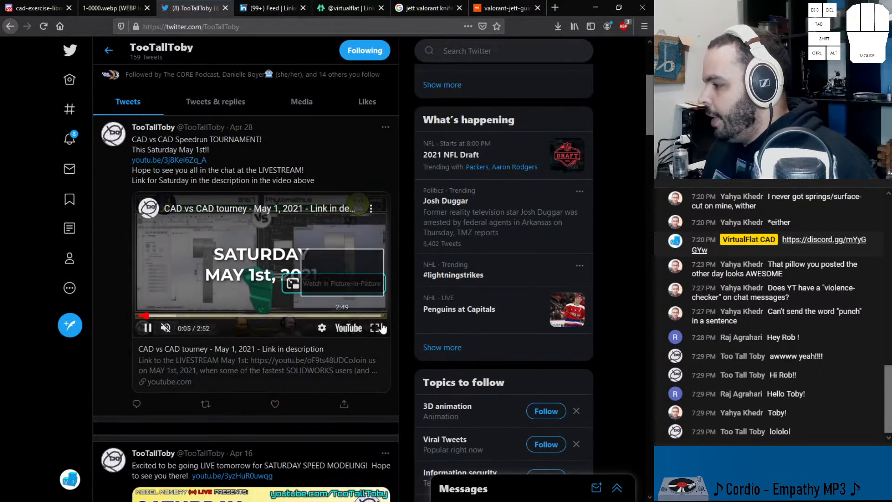
pyautogui.click(379, 328)
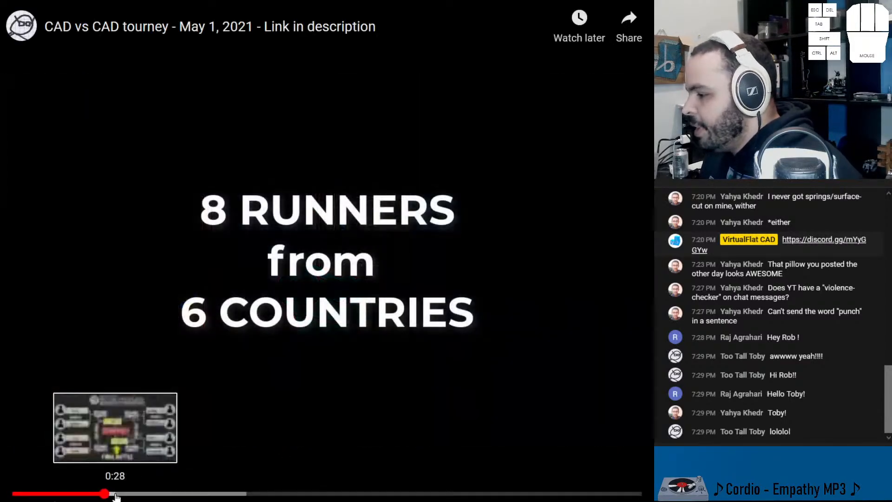
# Step: Skip the video to the tournament bracket at about 0:28, pause it there and dismiss the suggested videos
pyautogui.click(115, 494)
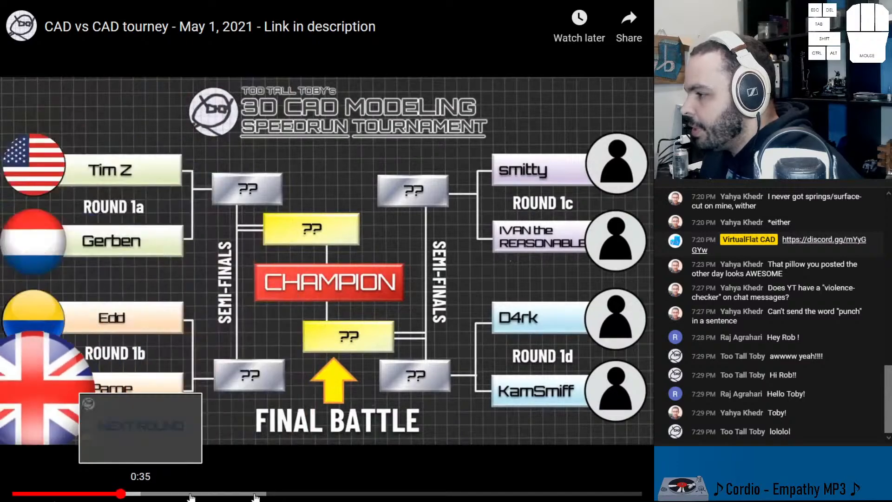
pyautogui.click(382, 422)
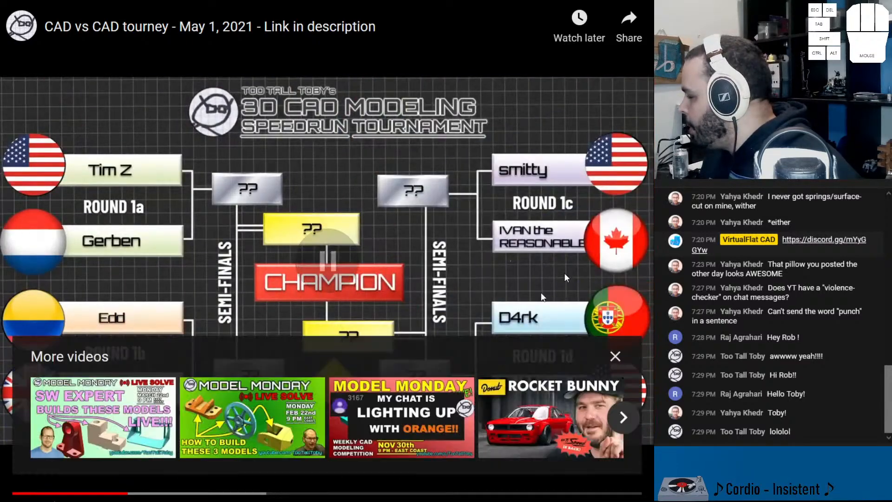
pyautogui.click(615, 357)
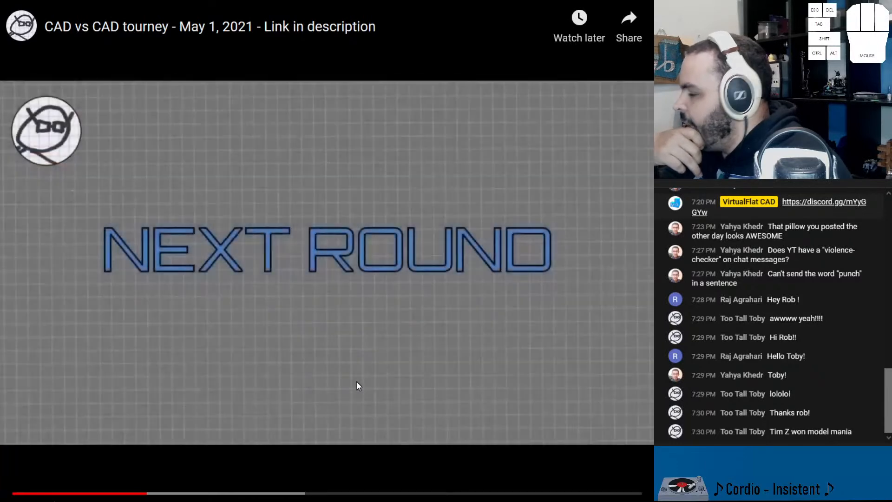
# Step: Skip ahead to 0:40 and on through the speedrun match footage to view the head-to-head modelling rounds
pyautogui.click(163, 493)
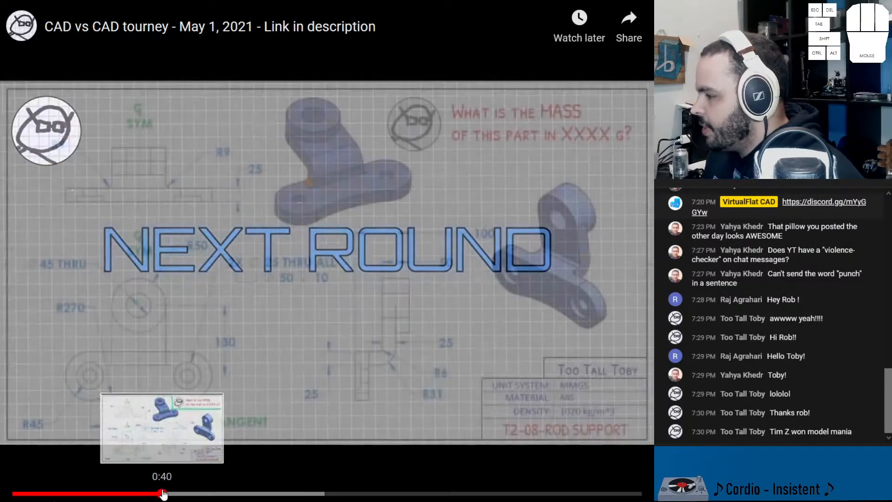
pyautogui.click(217, 493)
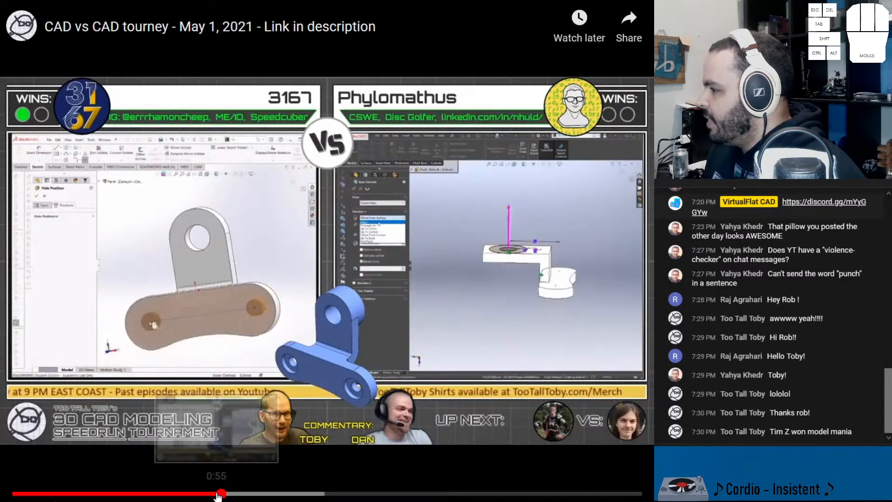
pyautogui.moveTo(217, 496); pyautogui.dragTo(279, 496)
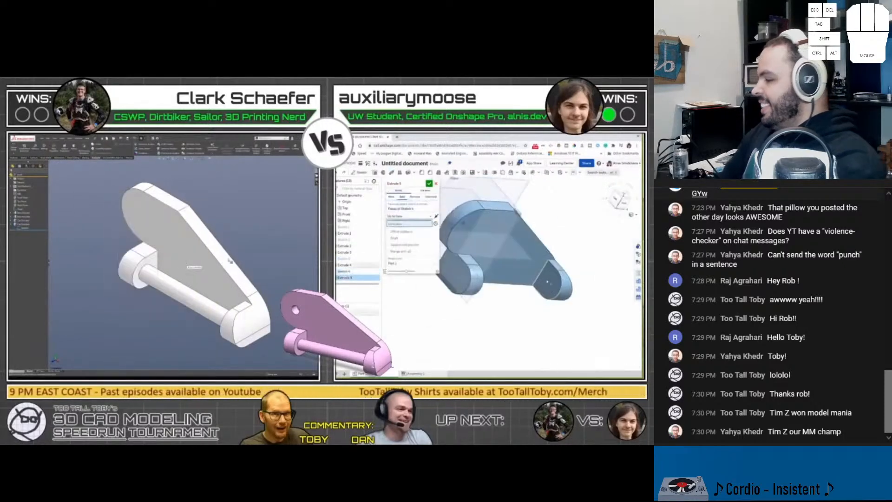
# Step: Exit the full-screen video, check the current date in the system calendar and pause the video in the tweet
pyautogui.press('Escape')
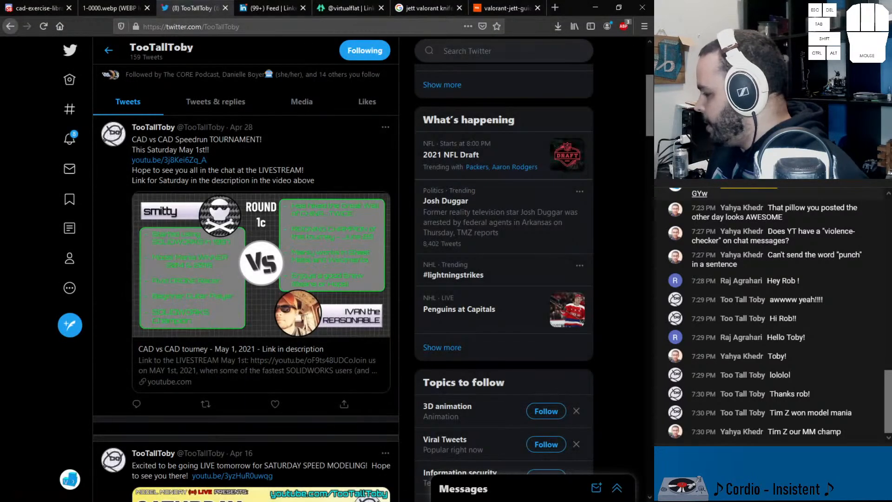
pyautogui.click(608, 501)
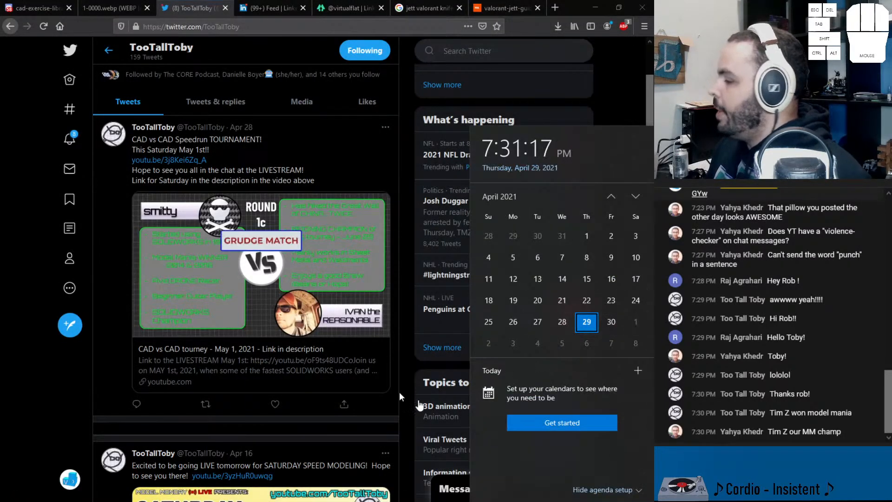
pyautogui.click(148, 328)
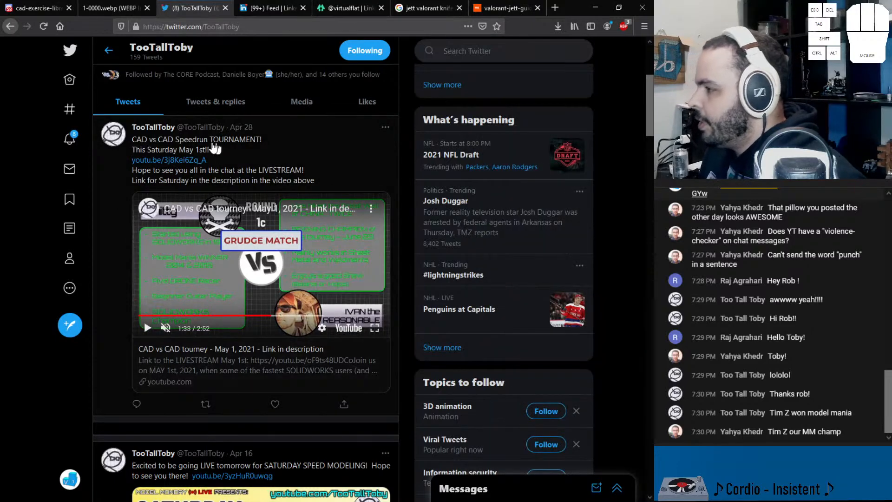
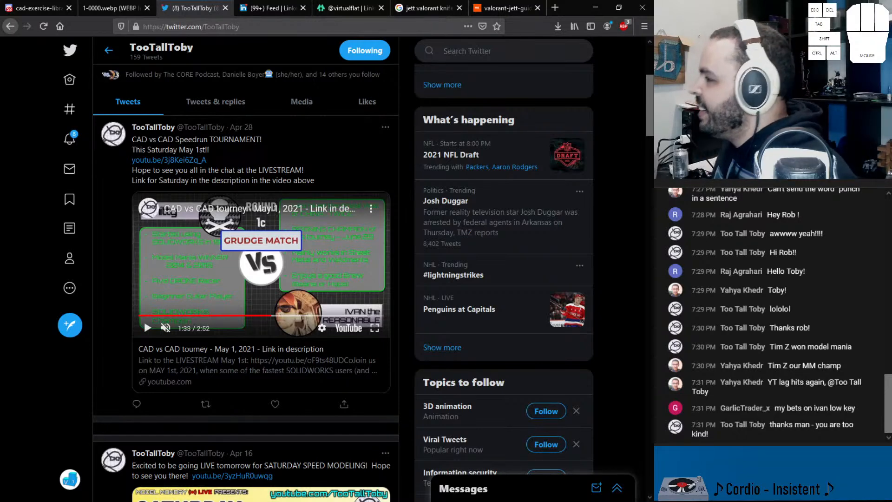
# Step: Look over TooTallToby's profile and tournament tweet once more, and switch back to the pillow part in SOLIDWORKS
pyautogui.scroll(4, 399, 264)
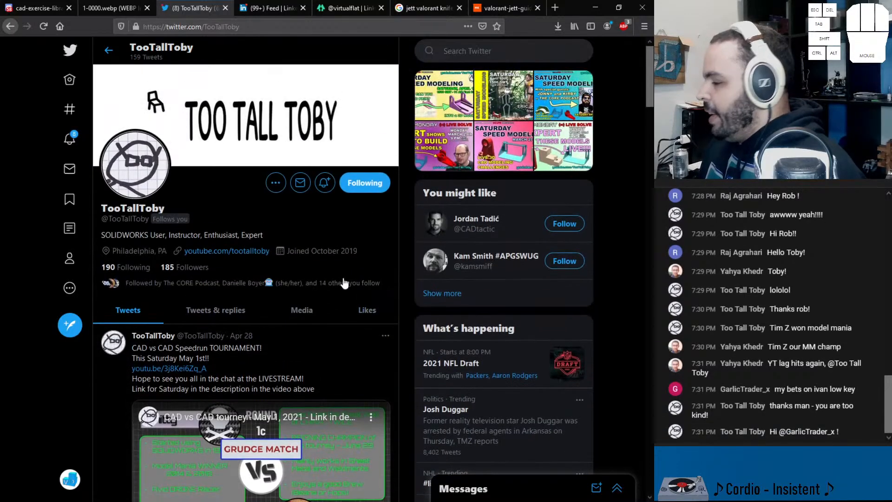
pyautogui.scroll(-3, 344, 278)
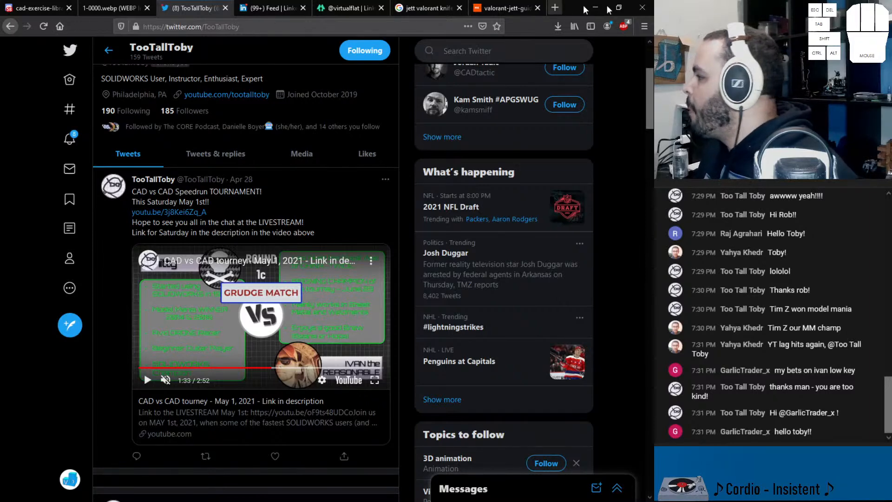
pyautogui.click(538, 8)
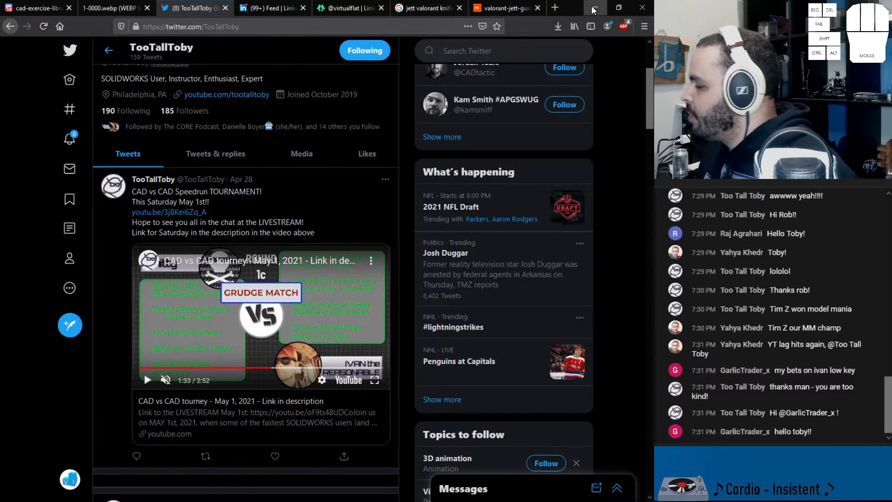
pyautogui.click(595, 8)
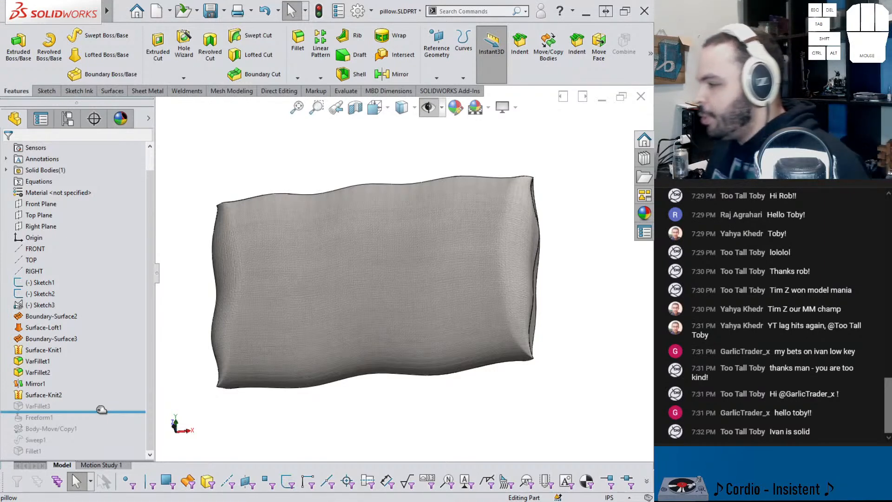
# Step: Roll the pillow's feature history forward to just after Freeform1 and inspect its dented face from the side
pyautogui.scroll(1, 309, 259)
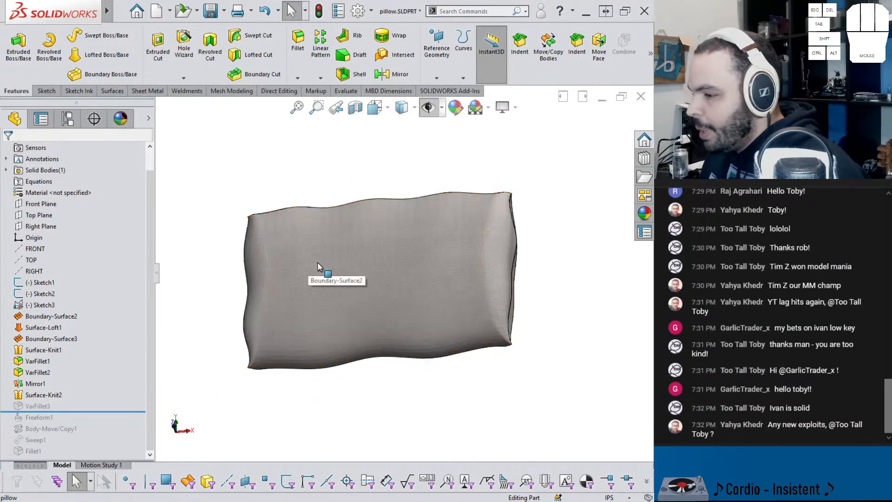
pyautogui.moveTo(324, 278)
pyautogui.mouseDown(button='middle')
pyautogui.moveTo(340, 221)
pyautogui.moveTo(335, 255)
pyautogui.mouseUp(button='middle')
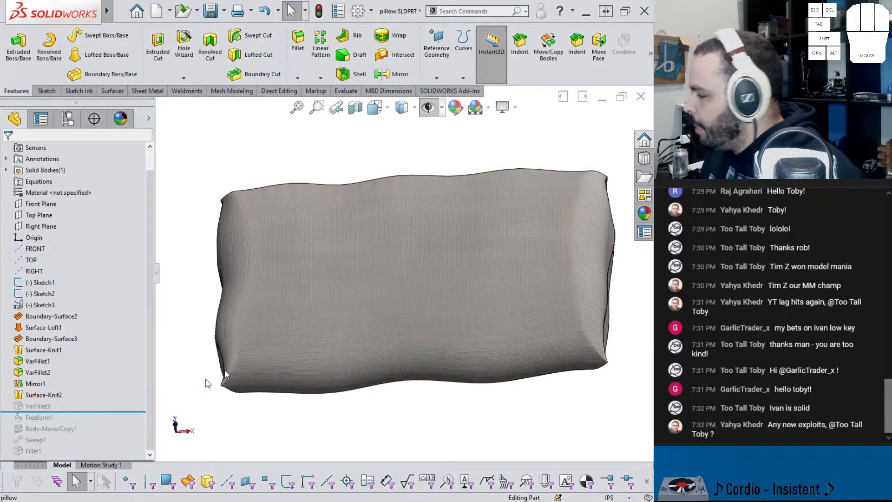
pyautogui.moveTo(457, 255); pyautogui.dragTo(418, 258, button='middle')
pyautogui.moveTo(319, 368); pyautogui.dragTo(322, 343, button='middle')
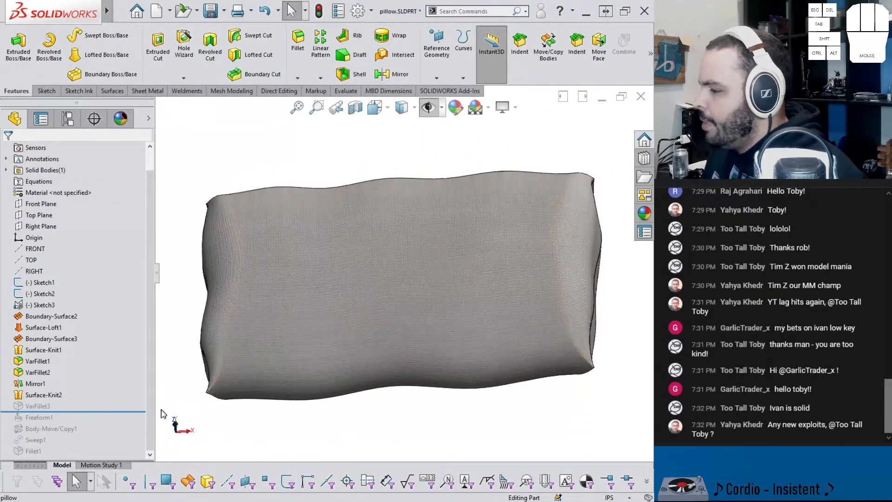
pyautogui.moveTo(115, 411); pyautogui.dragTo(112, 423)
pyautogui.moveTo(309, 342); pyautogui.dragTo(334, 235, button='middle')
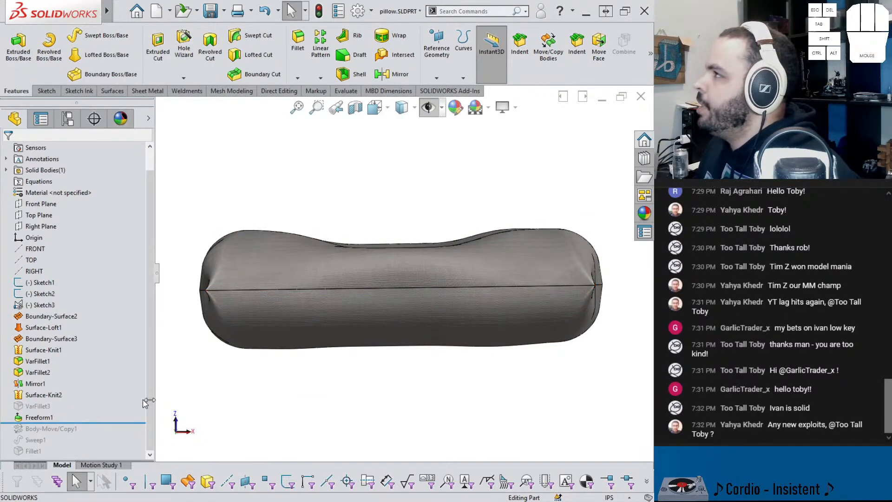
# Step: Suppress the existing Freeform1 feature and check the pillow without its dent
pyautogui.click(42, 417)
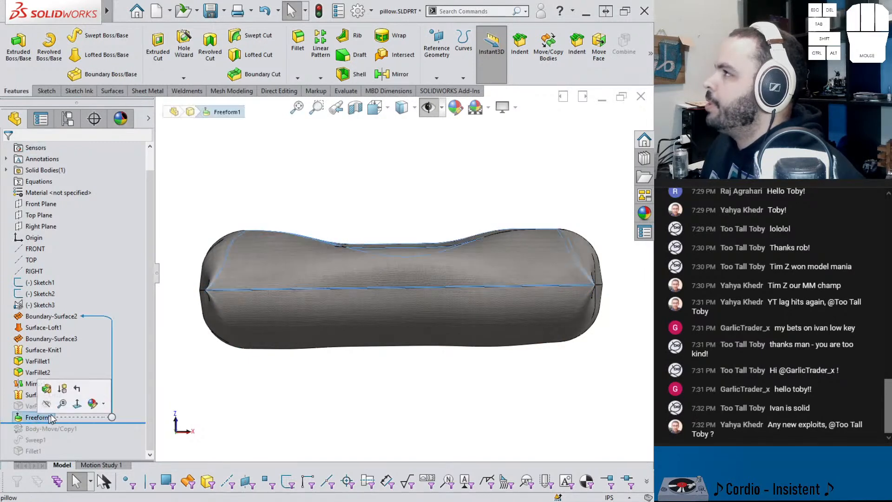
pyautogui.click(46, 403)
pyautogui.moveTo(283, 392); pyautogui.dragTo(335, 380, button='middle')
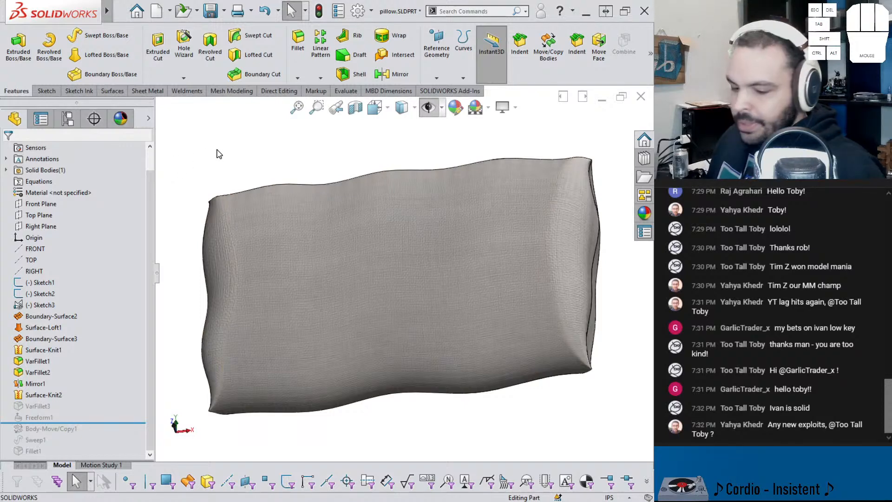
pyautogui.click(218, 121)
# Step: Start a new Freeform feature through the command search for "free" and pick the pillow's large upper face as the face to deform
pyautogui.click(465, 14)
pyautogui.write('free')
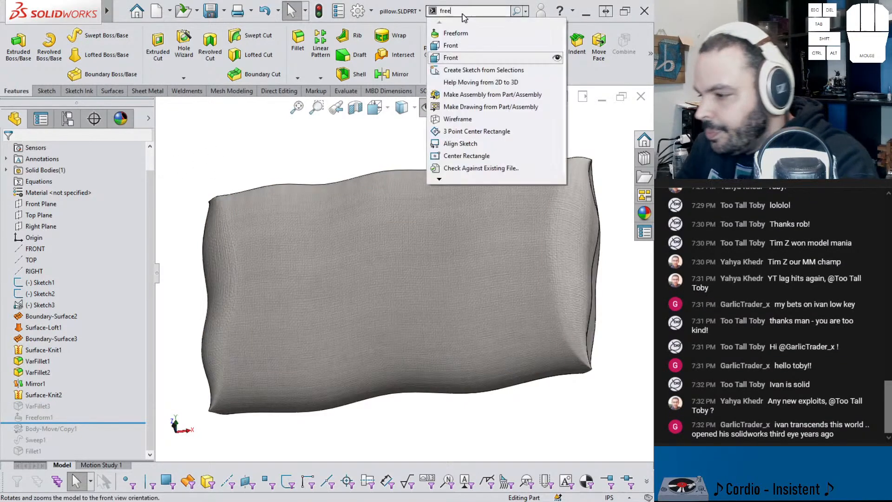
pyautogui.press('Down')
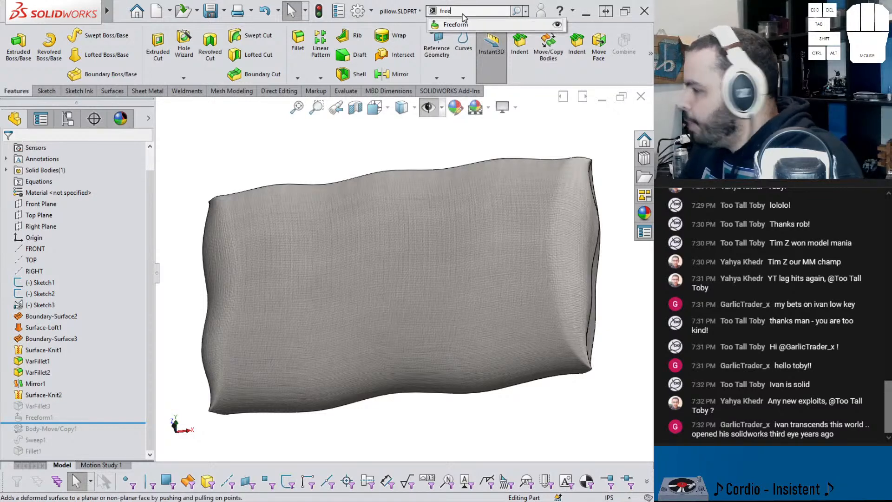
pyautogui.press('Return')
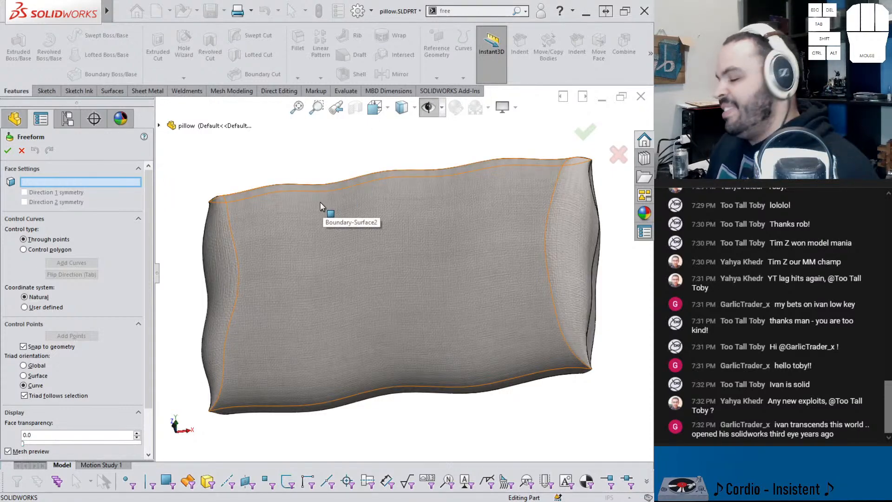
pyautogui.moveTo(274, 213); pyautogui.dragTo(278, 232, button='middle')
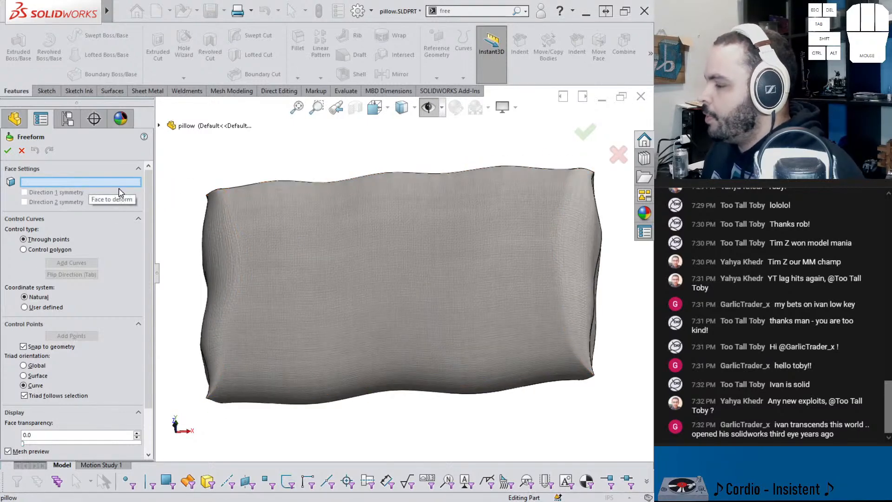
pyautogui.click(363, 231)
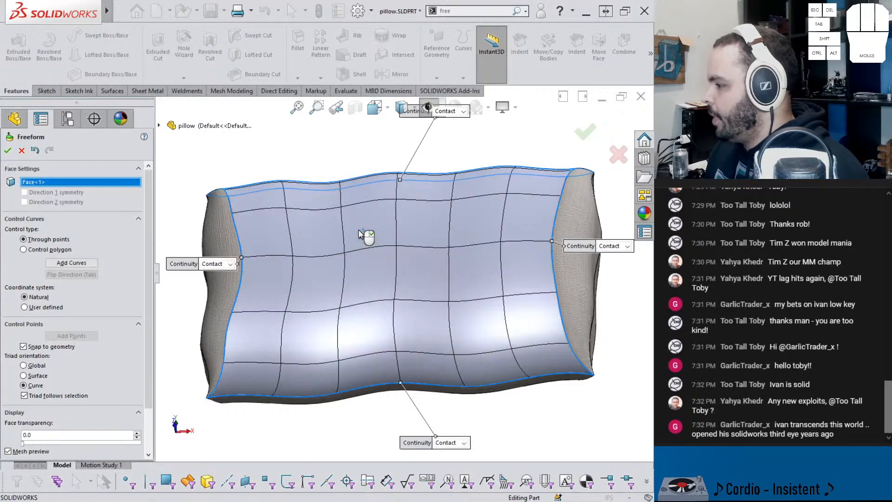
pyautogui.moveTo(249, 233); pyautogui.dragTo(251, 199, button='middle')
pyautogui.moveTo(390, 240); pyautogui.dragTo(357, 310, button='middle')
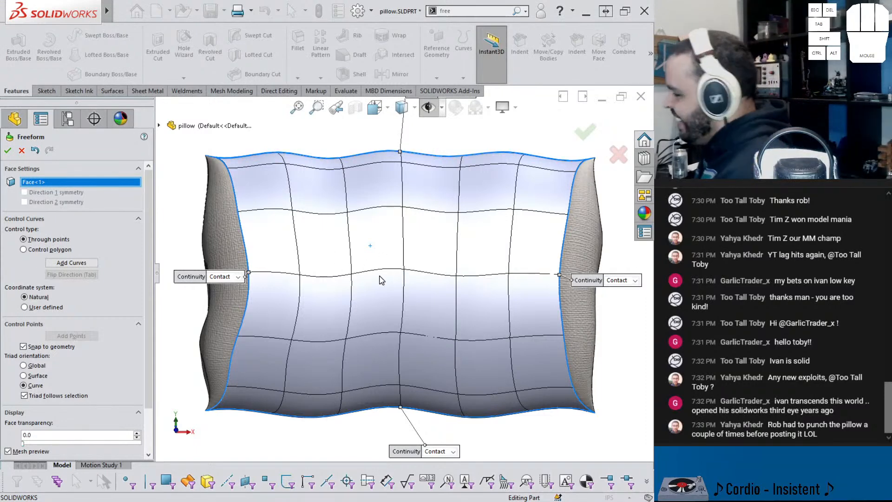
pyautogui.moveTo(394, 256); pyautogui.dragTo(389, 219, button='middle')
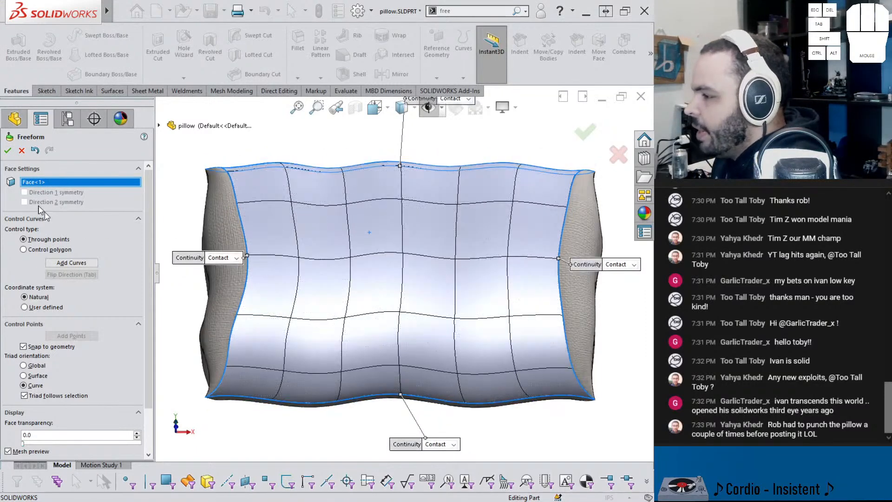
# Step: Flip the control-curve direction and add two control curves running lengthwise across the pillow face, one on each side of its middle
pyautogui.click(68, 264)
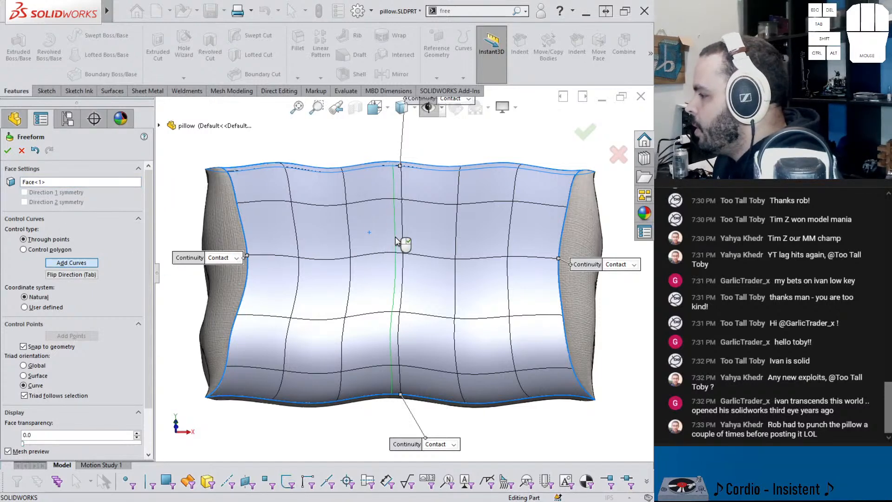
pyautogui.click(82, 275)
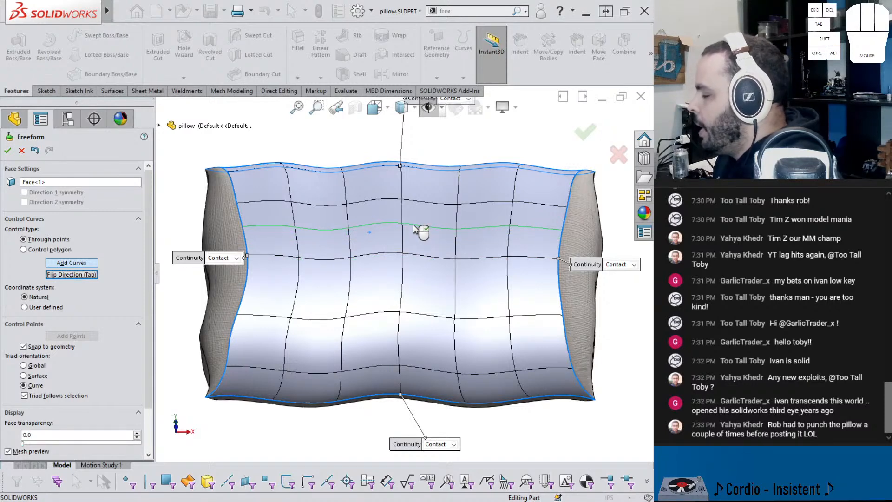
pyautogui.click(416, 230)
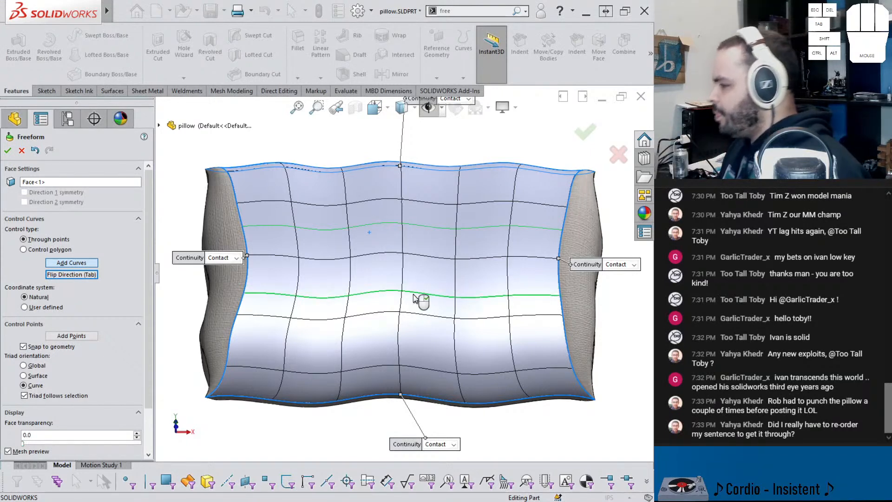
pyautogui.click(393, 238)
pyautogui.click(383, 294)
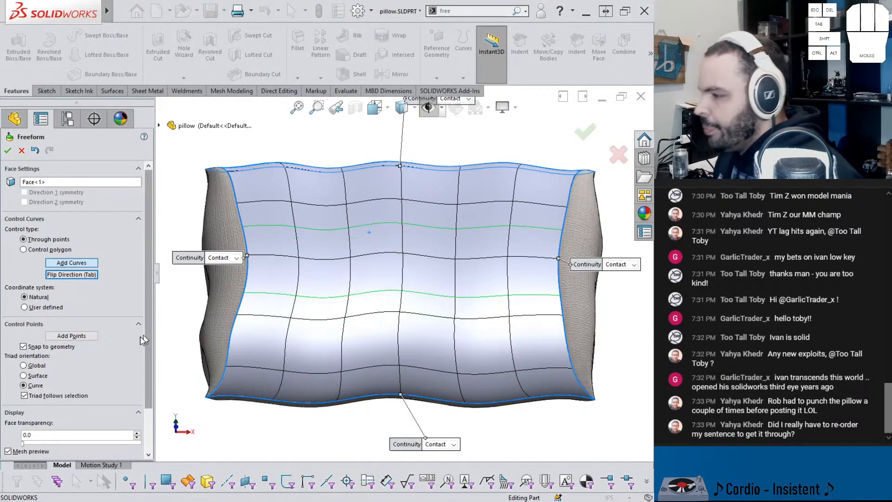
# Step: Add three control points to each of the two control curves, at the middle and about a quarter in from each end
pyautogui.click(71, 336)
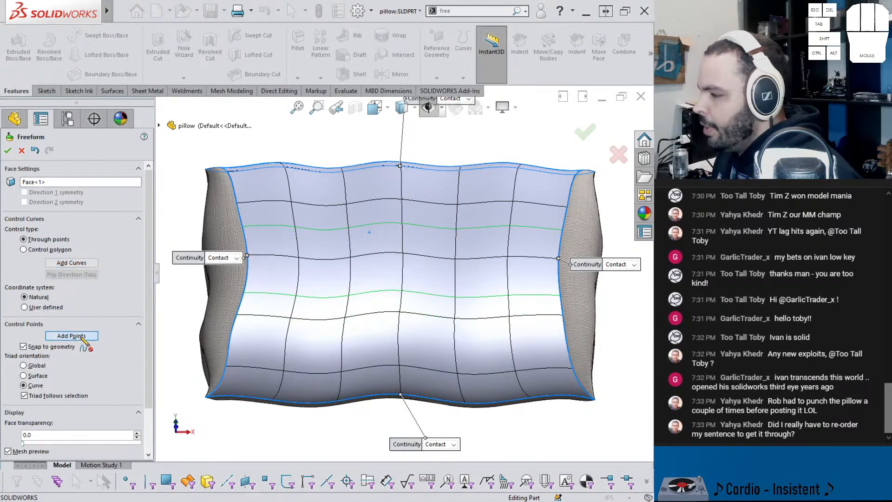
pyautogui.click(317, 298)
pyautogui.click(400, 290)
pyautogui.click(488, 296)
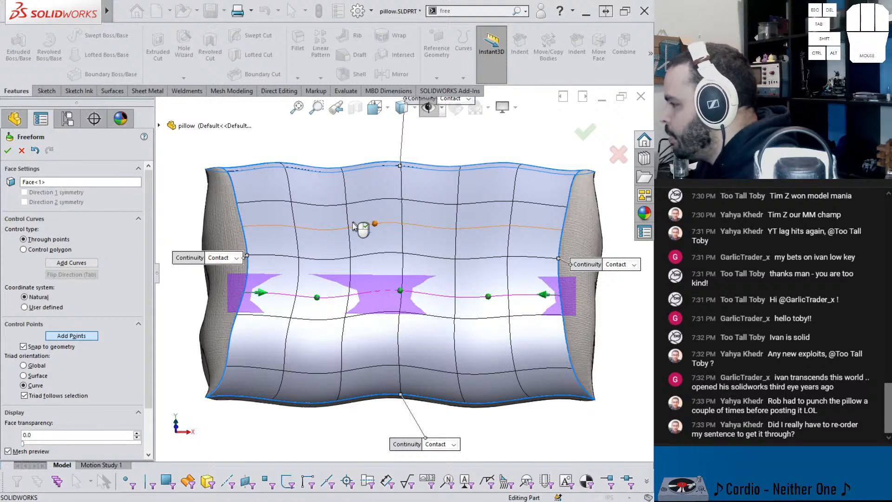
pyautogui.click(323, 229)
pyautogui.click(404, 226)
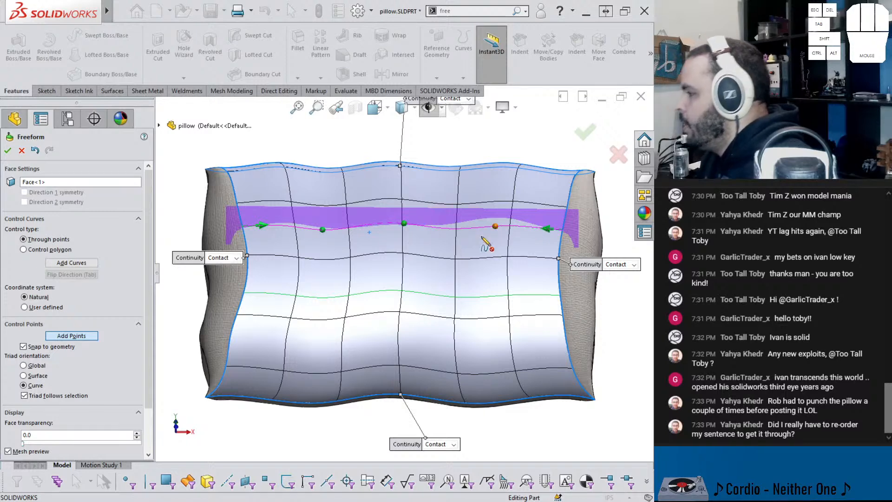
pyautogui.click(483, 238)
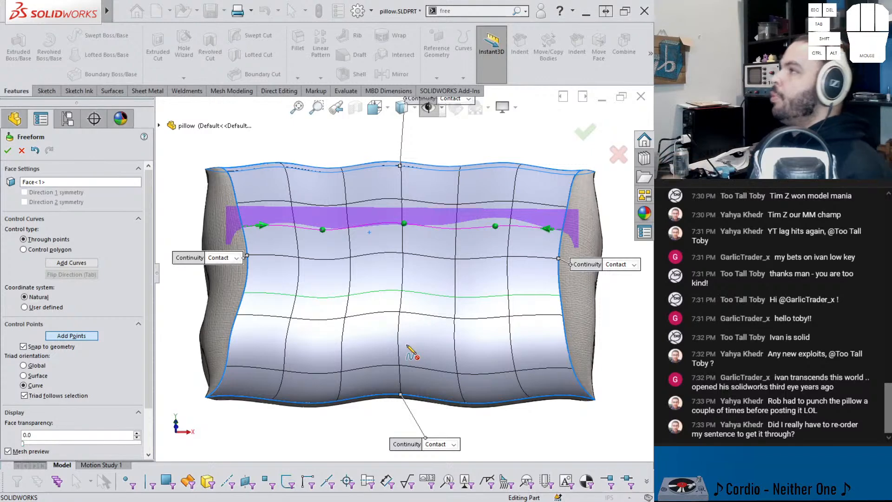
pyautogui.click(74, 336)
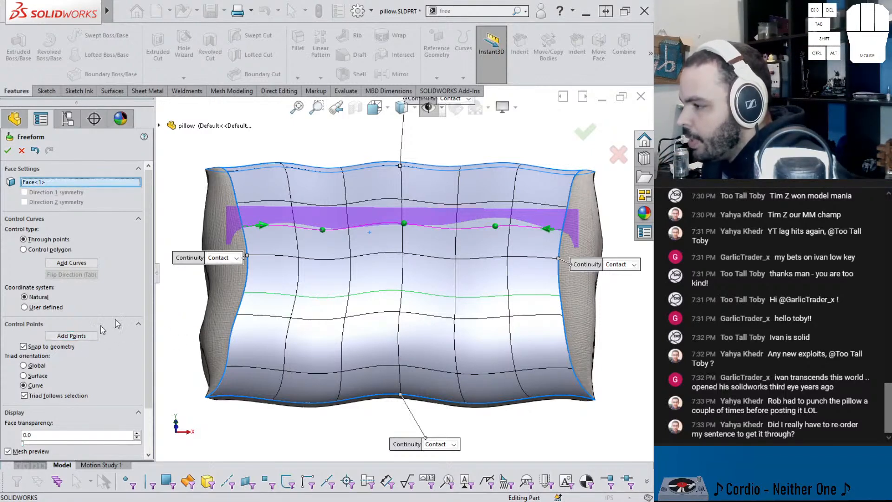
# Step: Push the middle control points into the pillow along Z, by -1.85 in on the upper curve and -1.95 in on the lower curve
pyautogui.click(403, 224)
pyautogui.moveTo(405, 207)
pyautogui.mouseDown()
pyautogui.moveTo(407, 220)
pyautogui.moveTo(405, 211)
pyautogui.mouseUp()
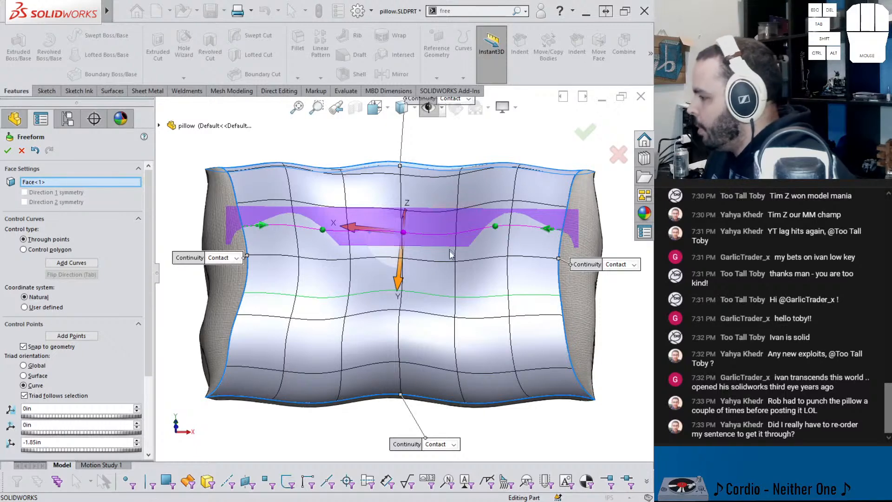
pyautogui.click(413, 294)
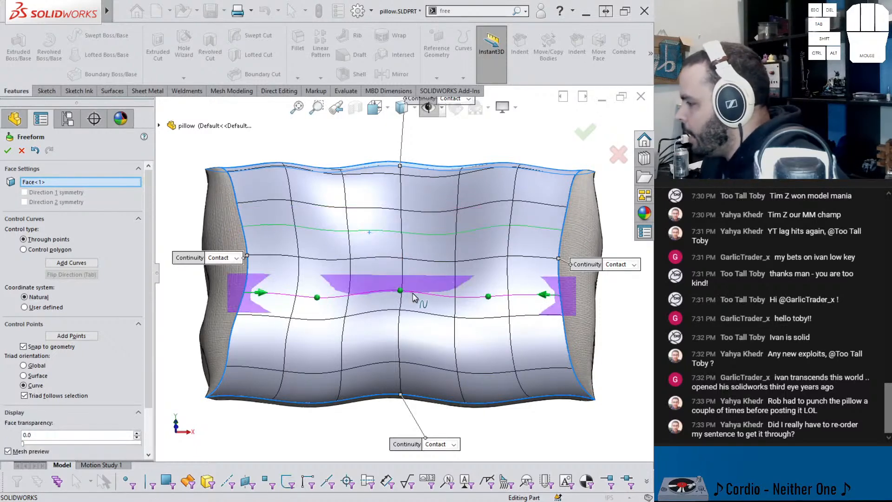
pyautogui.click(400, 291)
pyautogui.moveTo(400, 278); pyautogui.dragTo(400, 282)
pyautogui.moveTo(408, 314); pyautogui.dragTo(485, 261, button='middle')
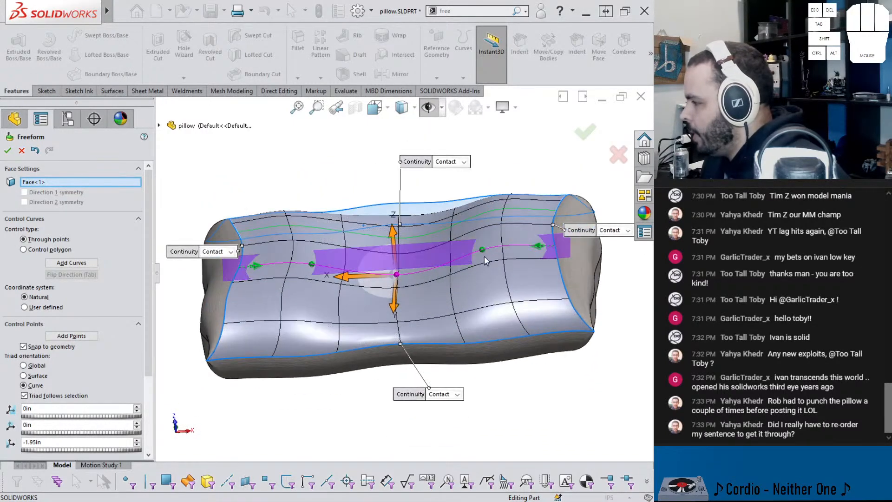
# Step: Slide the lower curve's two outer control points toward its middle along X, moving the left one by -1.36 in
pyautogui.click(482, 250)
pyautogui.moveTo(428, 255); pyautogui.dragTo(416, 254)
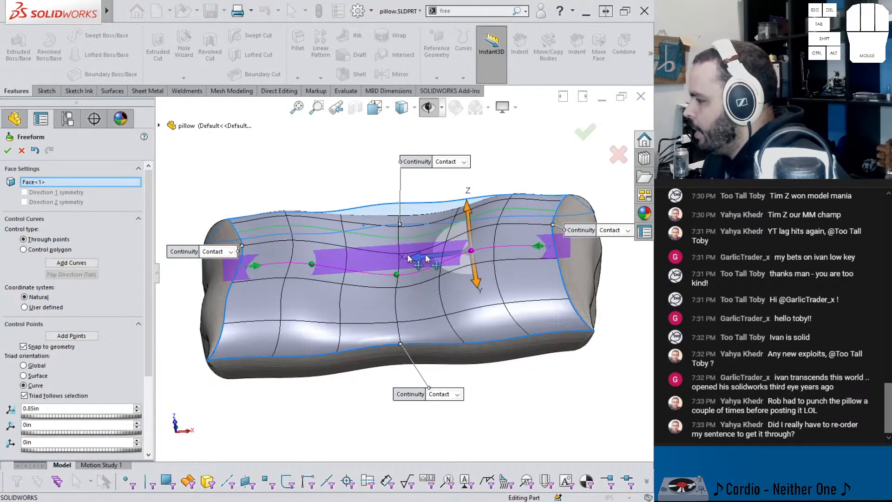
pyautogui.click(312, 264)
pyautogui.moveTo(253, 266); pyautogui.dragTo(272, 269)
pyautogui.click(312, 264)
pyautogui.hotkey('ctrl', '1')
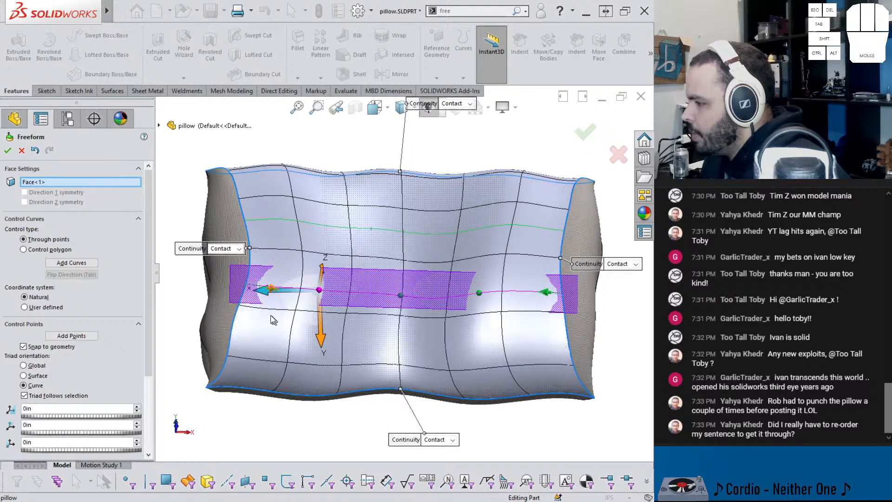
pyautogui.click(269, 292)
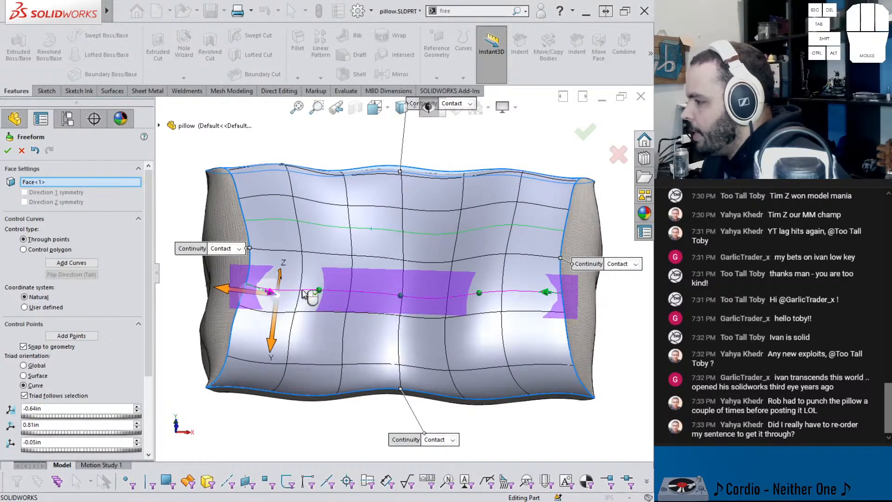
pyautogui.click(319, 291)
pyautogui.scroll(-5, 320, 295)
pyautogui.moveTo(350, 279); pyautogui.dragTo(390, 284)
pyautogui.scroll(-4, 491, 305)
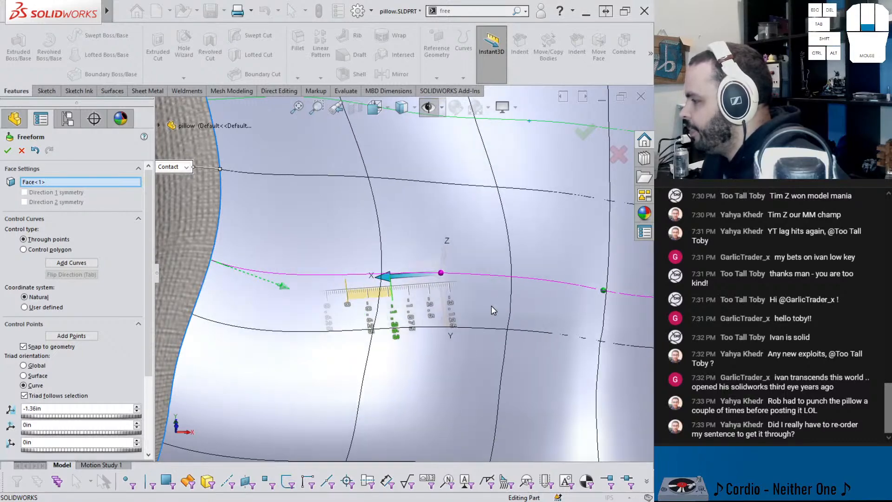
pyautogui.moveTo(485, 305); pyautogui.dragTo(466, 237, button='middle')
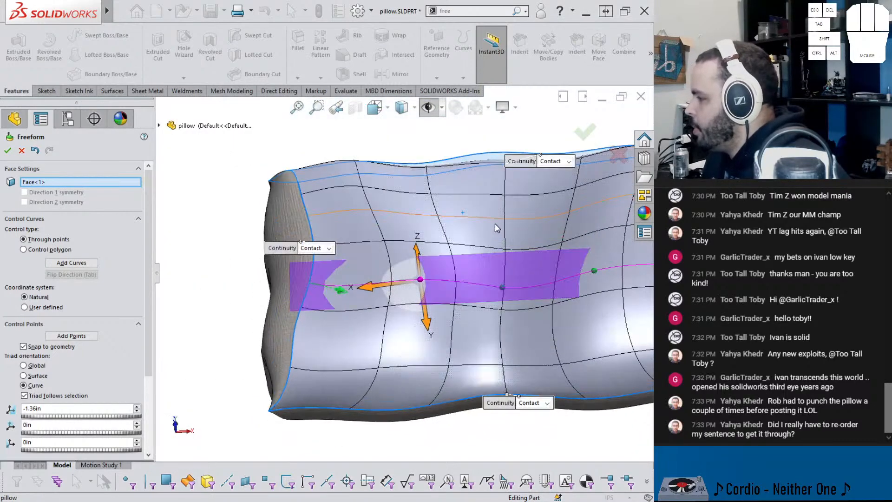
# Step: Slide the left outer control point of the upper control curve toward the curve's middle along X
pyautogui.scroll(-1, 494, 226)
pyautogui.click(406, 217)
pyautogui.click(382, 213)
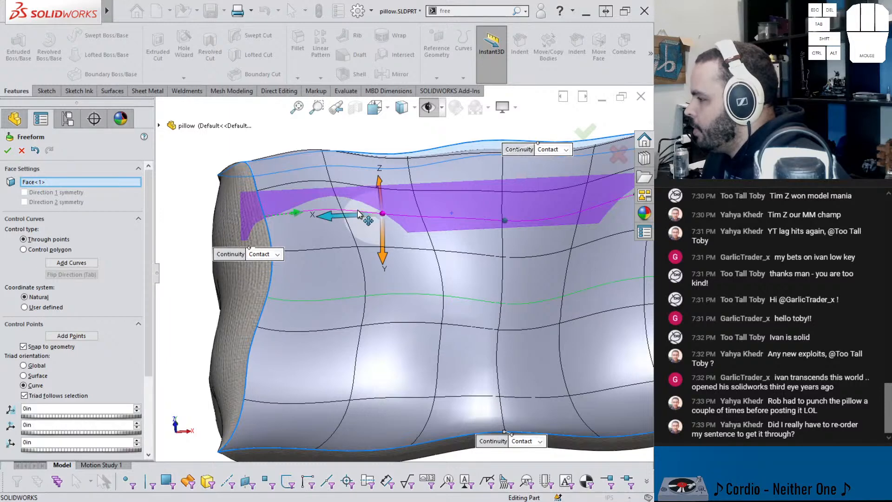
pyautogui.moveTo(323, 218); pyautogui.dragTo(460, 239)
pyautogui.scroll(3, 474, 234)
pyautogui.scroll(-2, 530, 232)
# Step: Adjust the upper curve's right outer control point and accept the Freeform feature on the large pillow face
pyautogui.click(535, 231)
pyautogui.moveTo(467, 239)
pyautogui.mouseDown(button='middle')
pyautogui.moveTo(468, 213)
pyautogui.moveTo(467, 258)
pyautogui.moveTo(465, 237)
pyautogui.mouseUp(button='middle')
pyautogui.moveTo(437, 310); pyautogui.dragTo(426, 349, button='middle')
pyautogui.click(598, 141)
pyautogui.moveTo(522, 293); pyautogui.dragTo(445, 387, button='middle')
pyautogui.moveTo(382, 382); pyautogui.dragTo(435, 395, button='middle')
# Step: Suppress the new Freeform2 feature and unsuppress the original Freeform1
pyautogui.click(35, 428)
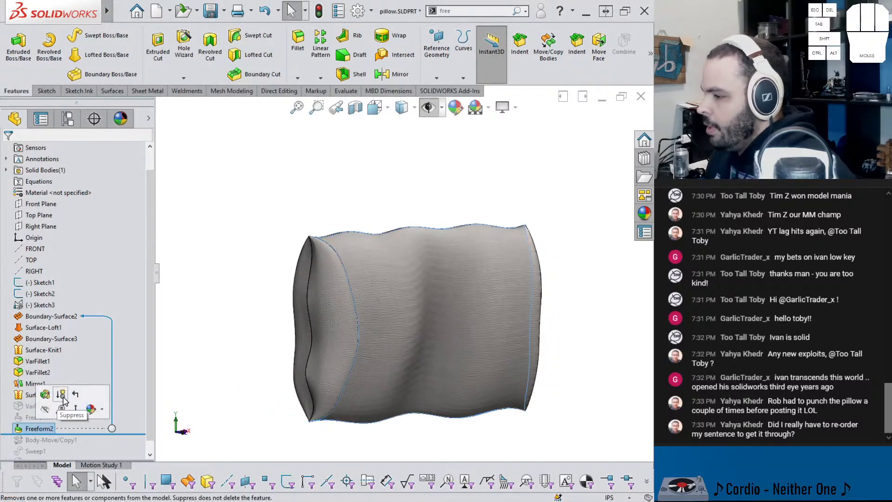
pyautogui.click(61, 399)
pyautogui.click(46, 417)
pyautogui.click(82, 389)
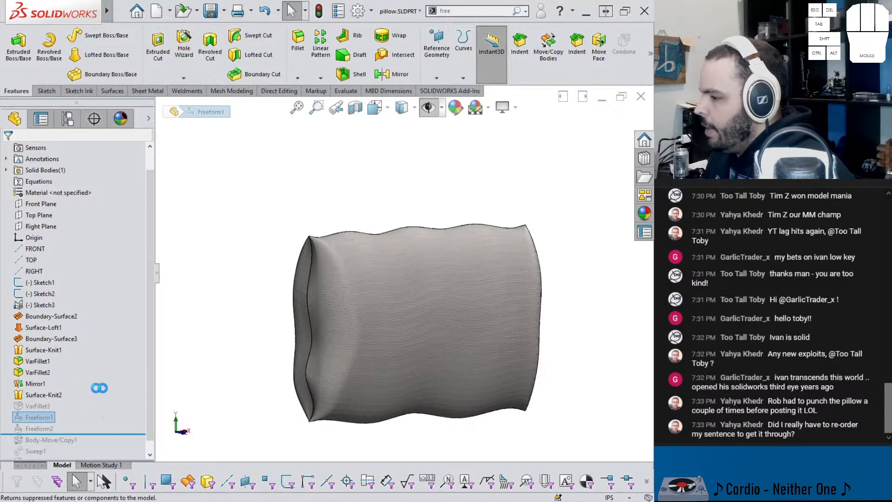
# Step: Examine the dent that Freeform1 makes in the large pillow face from several angles
pyautogui.moveTo(269, 386); pyautogui.dragTo(241, 342, button='middle')
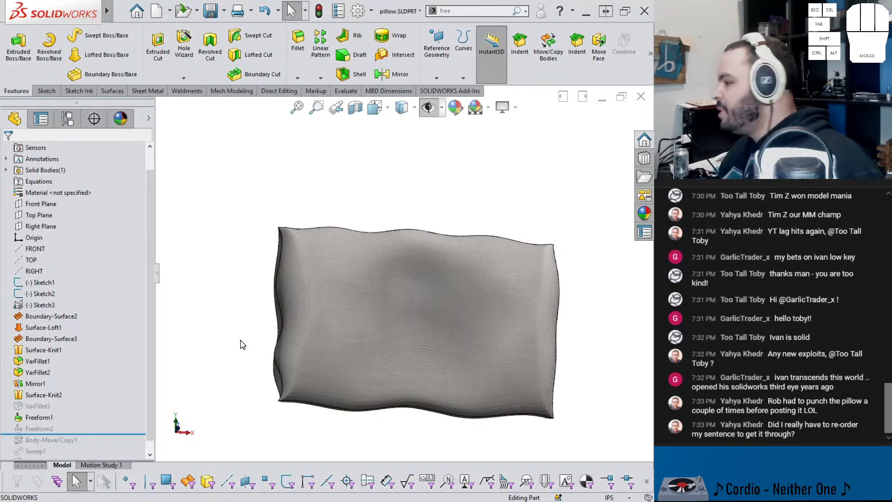
pyautogui.click(403, 305)
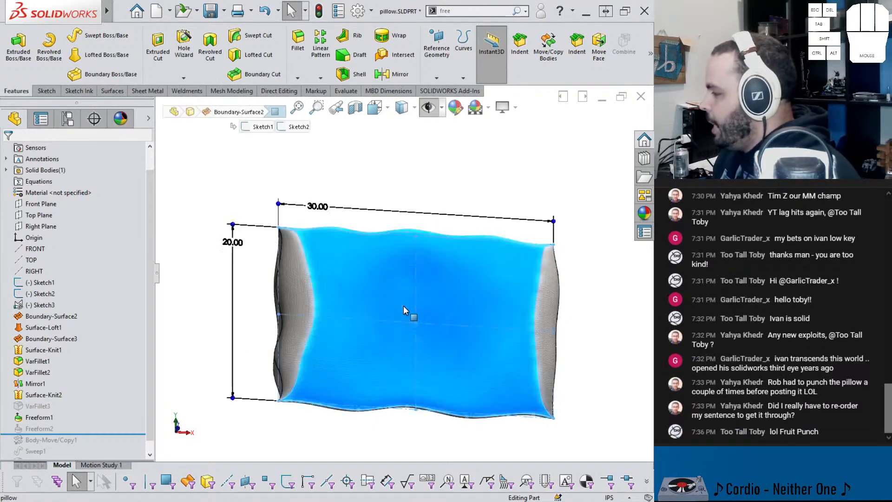
pyautogui.moveTo(408, 296); pyautogui.dragTo(404, 285, button='middle')
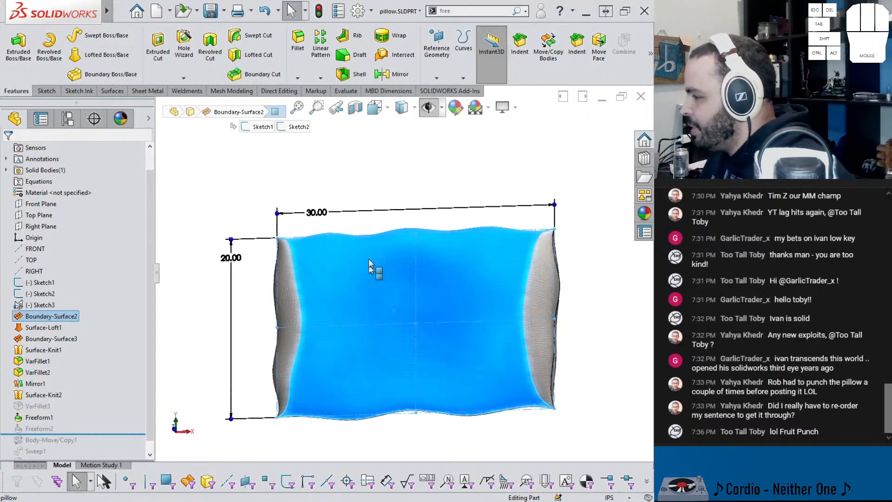
pyautogui.click(390, 225)
pyautogui.scroll(2, 399, 274)
pyautogui.scroll(-1, 389, 316)
pyautogui.moveTo(472, 362); pyautogui.dragTo(502, 286, button='middle')
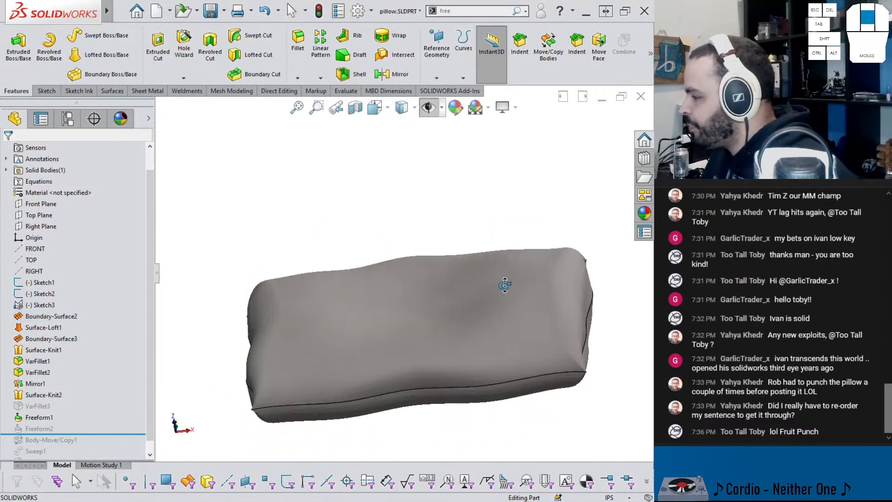
# Step: Roll the model forward one feature at a time past Body-Move/Copy1, Sweep1 and Fillet1, inspecting the pillow along the way
pyautogui.moveTo(79, 433); pyautogui.dragTo(104, 439)
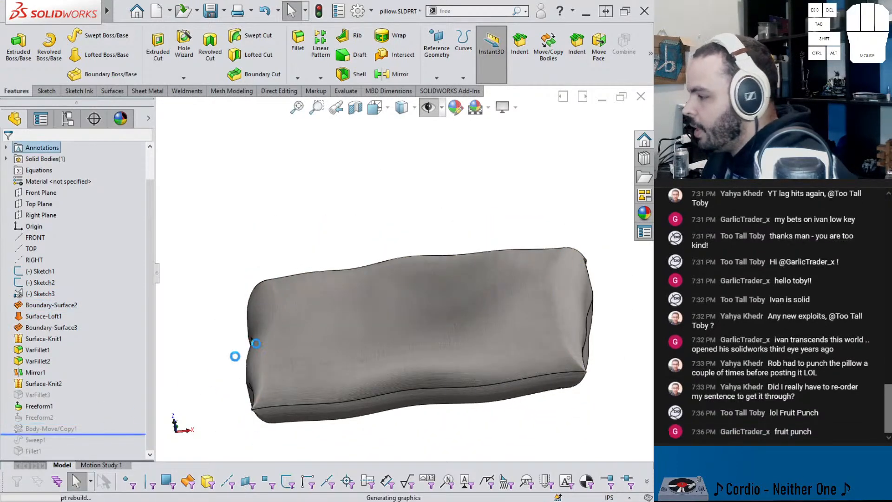
pyautogui.moveTo(341, 338); pyautogui.dragTo(344, 473, button='middle')
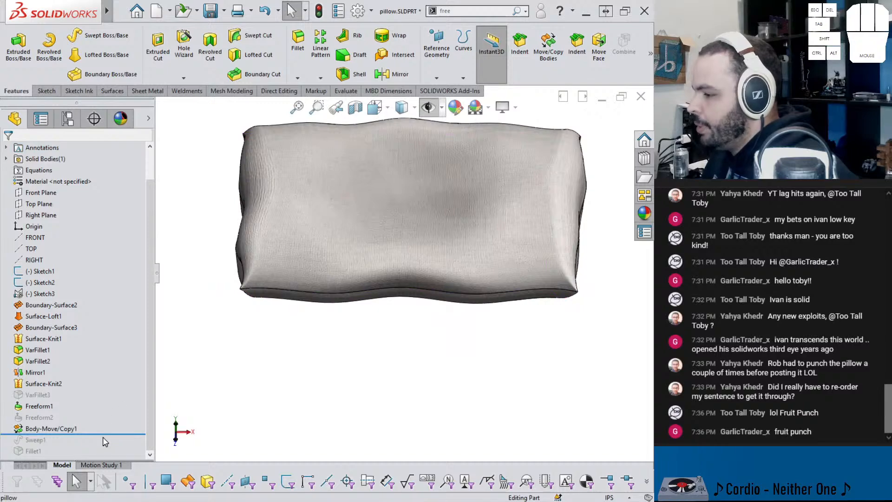
pyautogui.moveTo(109, 433); pyautogui.dragTo(104, 445)
pyautogui.scroll(3, 515, 223)
pyautogui.scroll(-4, 514, 212)
pyautogui.scroll(4, 516, 214)
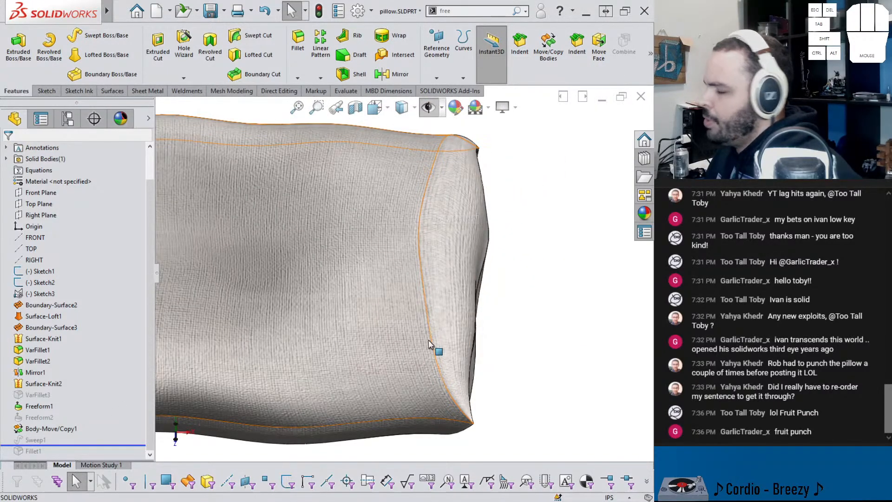
pyautogui.moveTo(110, 444); pyautogui.dragTo(110, 457)
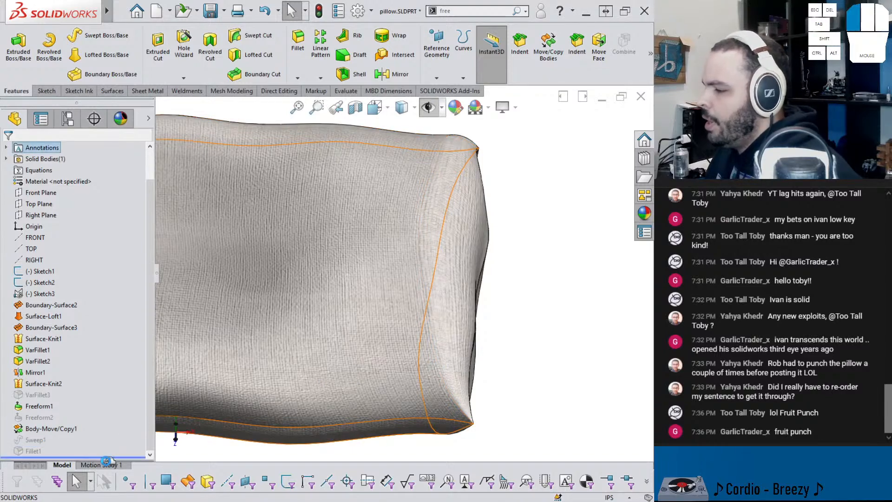
pyautogui.scroll(-5, 371, 303)
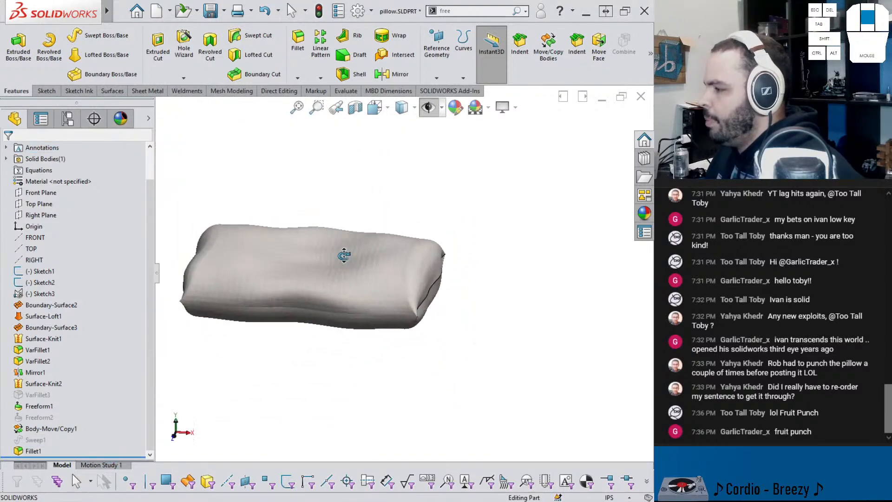
pyautogui.moveTo(346, 256); pyautogui.dragTo(430, 255, button='middle')
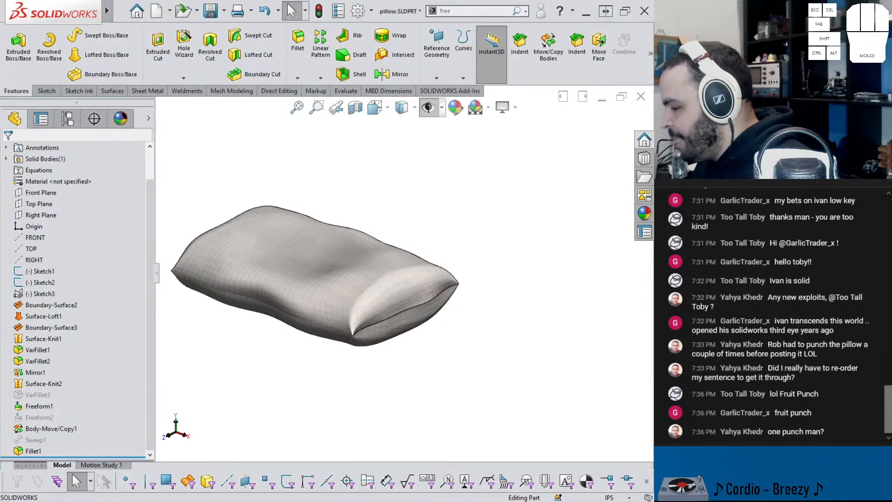
# Step: Switch to Firefox and open the VirtualFlat CAD YouTube channel's videos page in a new tab
pyautogui.moveTo(264, 501)
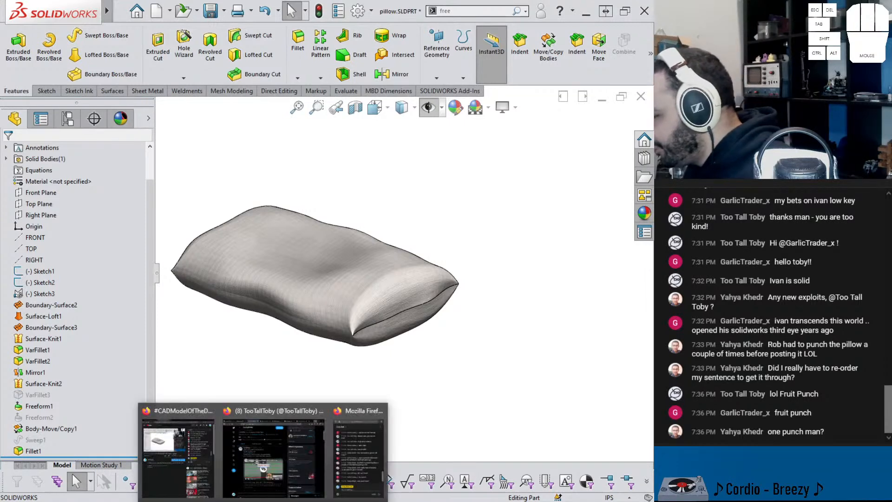
pyautogui.click(255, 471)
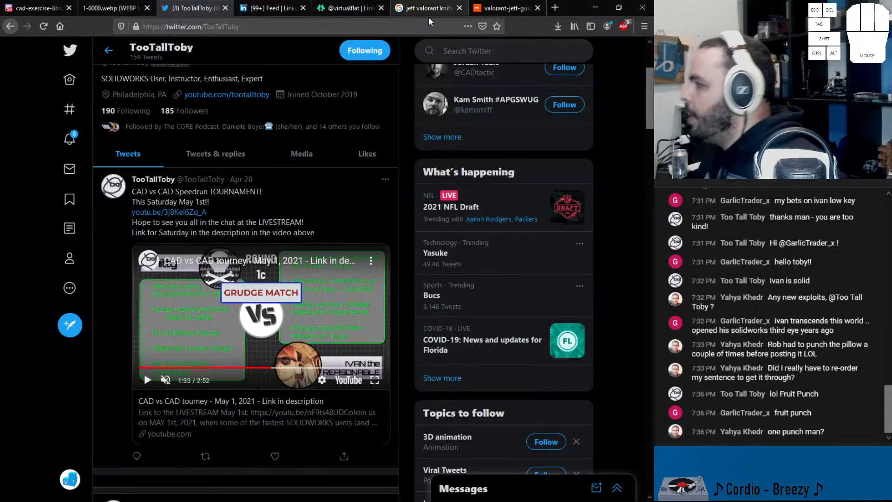
pyautogui.click(555, 8)
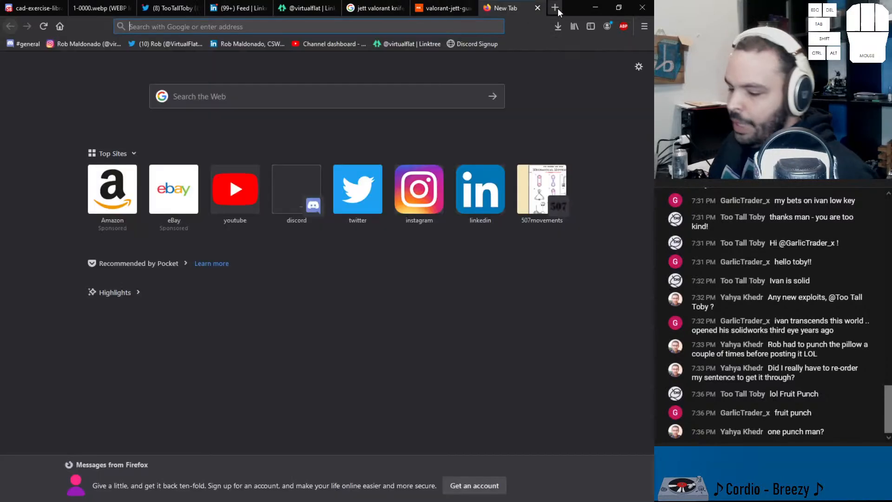
pyautogui.write('youtube.com/')
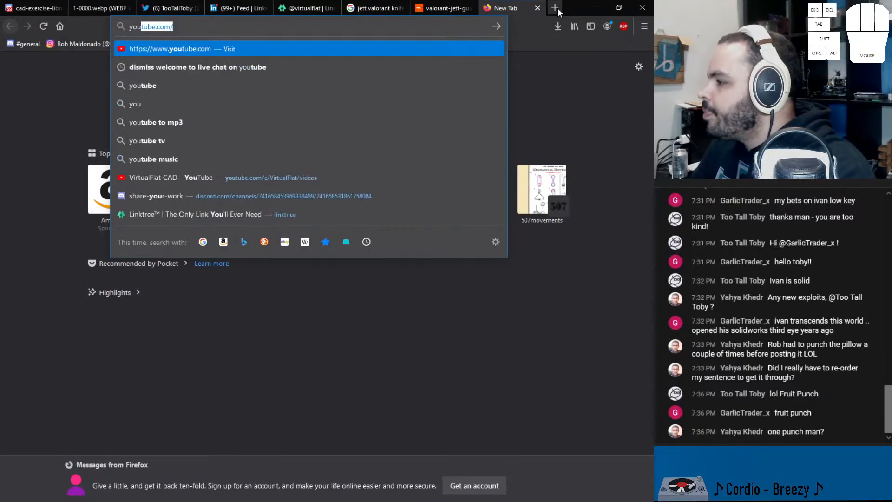
pyautogui.press('Down')
pyautogui.press('Down')
pyautogui.press('Down')
pyautogui.press('Down')
pyautogui.press('Down')
pyautogui.press('Down')
pyautogui.press('Down')
pyautogui.press('Down')
pyautogui.press('Up')
pyautogui.press('Return')
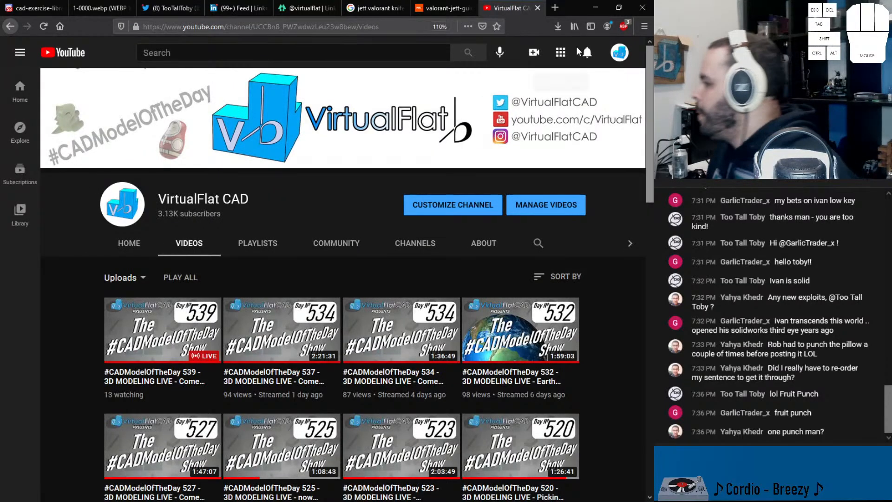
# Step: Read the newest comment among the YouTube notifications, highlighting "You're like Saitama in solidworks lol"
pyautogui.click(587, 52)
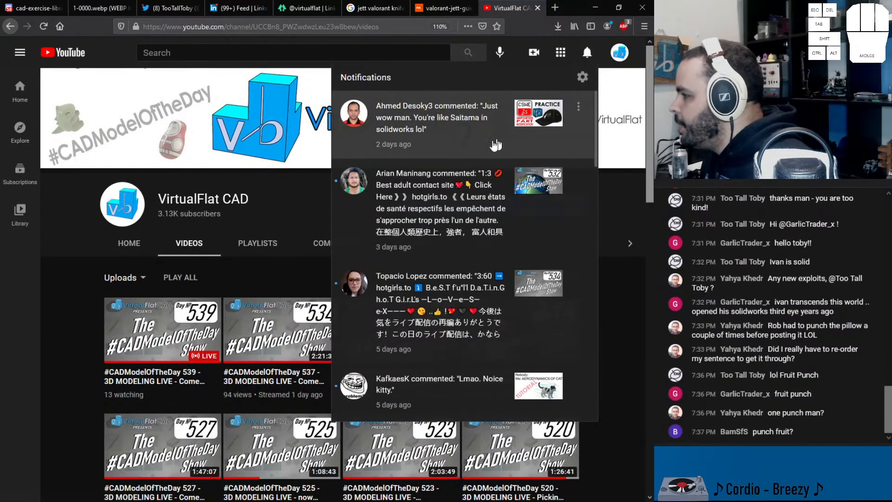
pyautogui.click(463, 143)
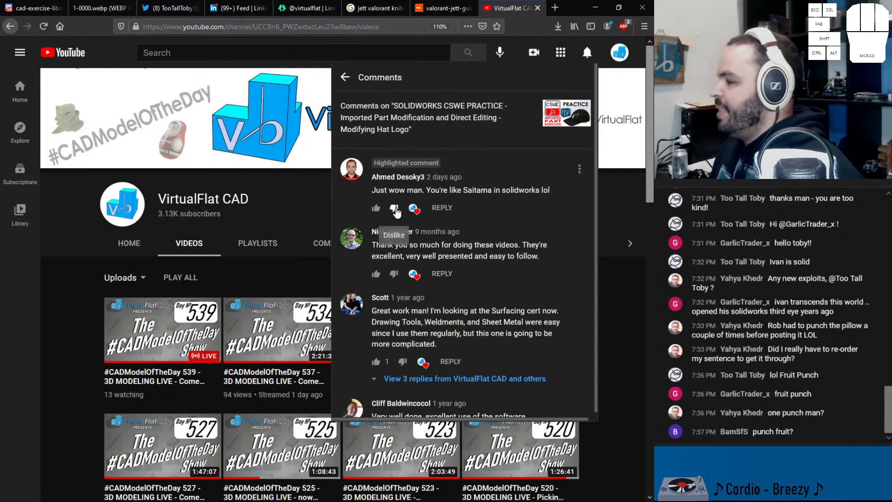
pyautogui.moveTo(426, 190); pyautogui.dragTo(558, 190)
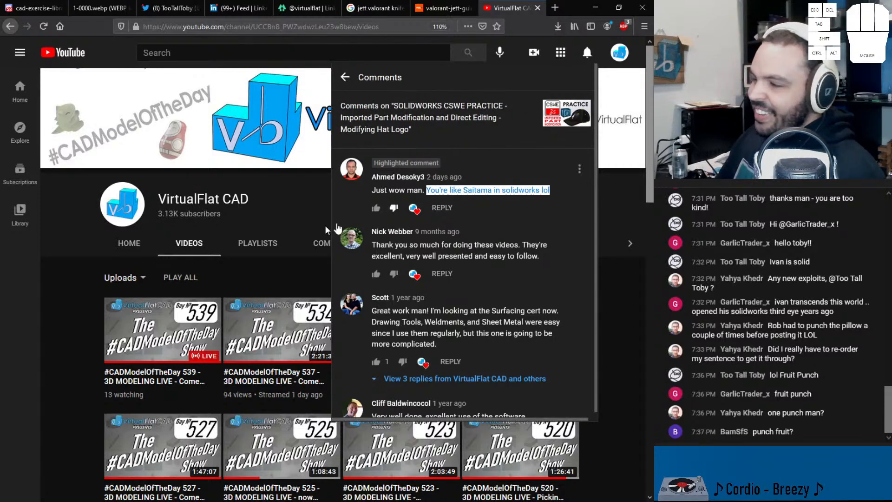
pyautogui.click(79, 278)
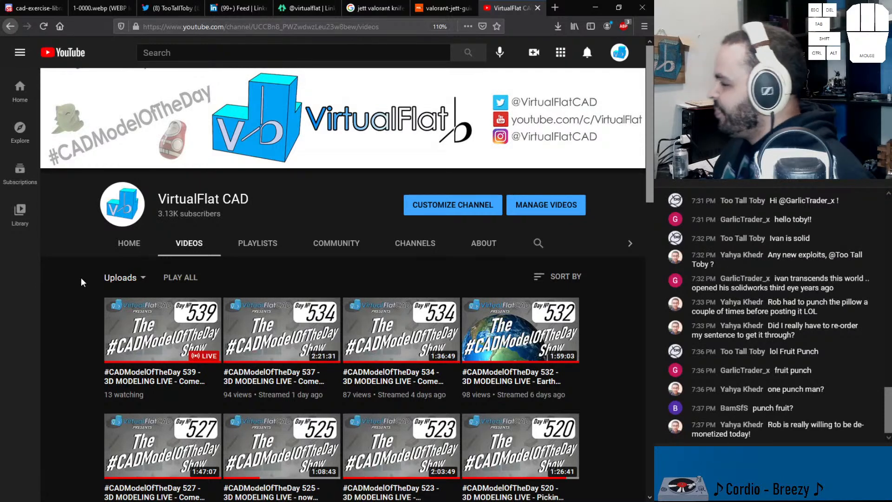
# Step: Open the commented video, "SOLIDWORKS CSWE PRACTICE - Imported Part Modification and Direct Editing - Modifying Hat Logo", and view its comments
pyautogui.click(587, 52)
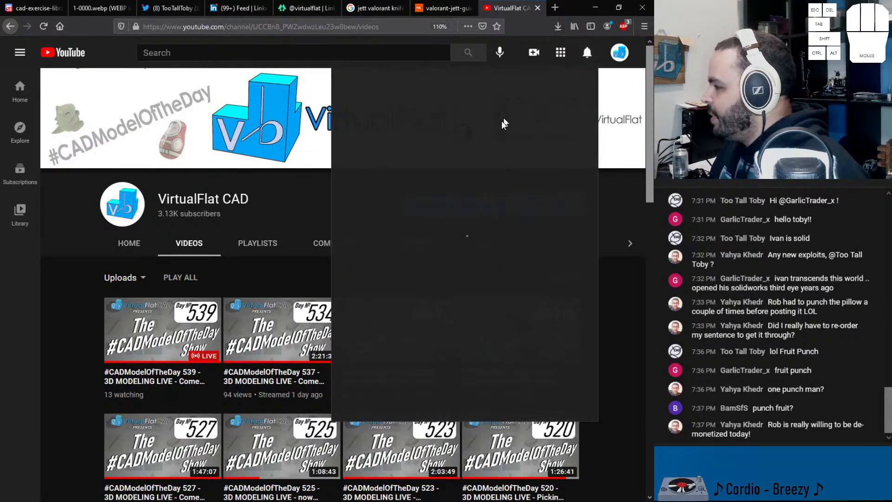
pyautogui.click(442, 195)
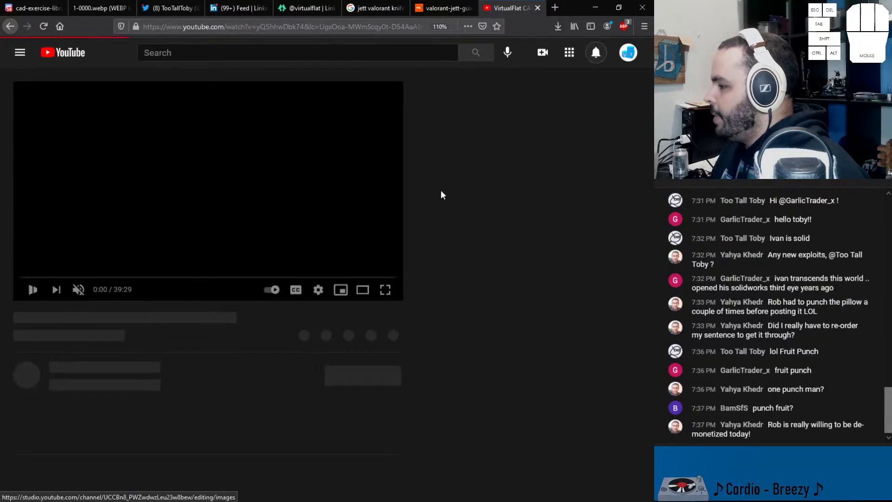
pyautogui.scroll(-2, 233, 222)
pyautogui.scroll(2, 219, 219)
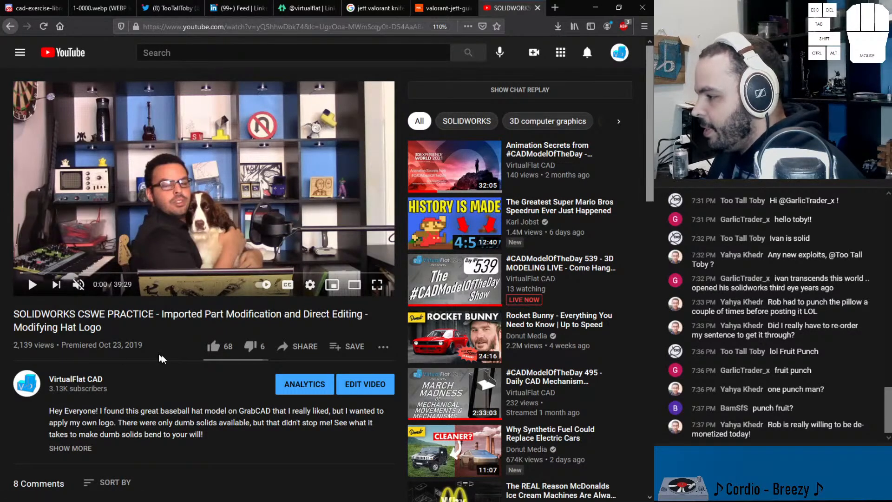
pyautogui.scroll(-1, 162, 360)
pyautogui.scroll(-5, 45, 292)
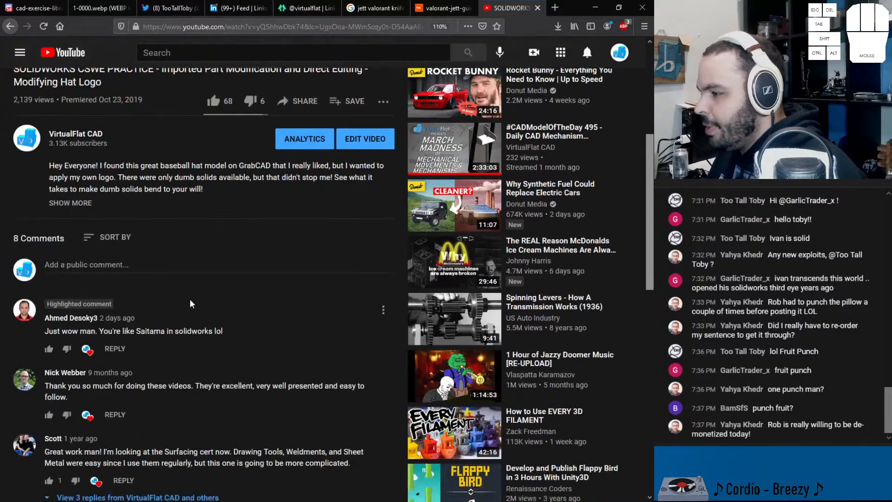
pyautogui.scroll(6, 113, 280)
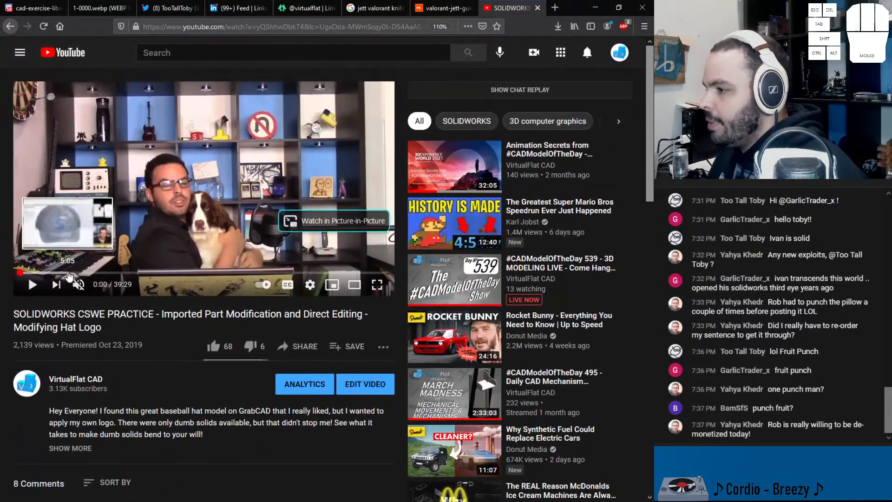
# Step: Skim the hat logo video by jumping to 5:05, 11:40, 16:52, 27:42, 32:00 and 34:52, and recheck the comments
pyautogui.click(69, 273)
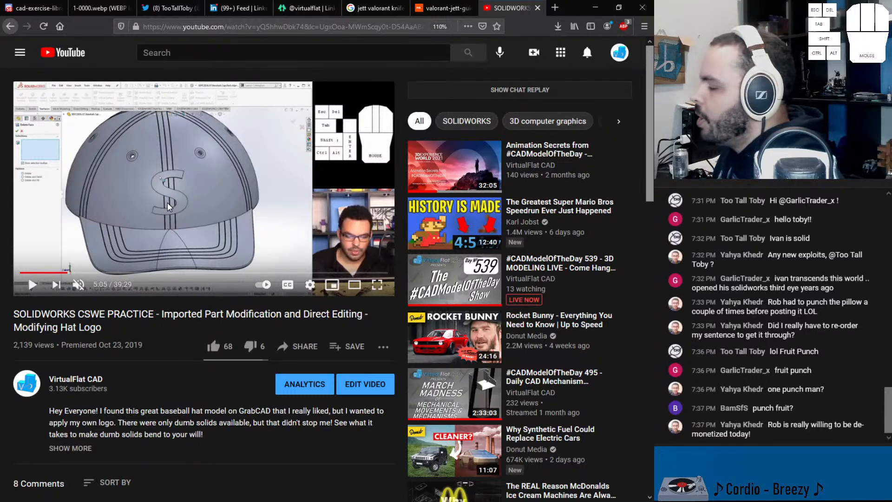
pyautogui.click(129, 273)
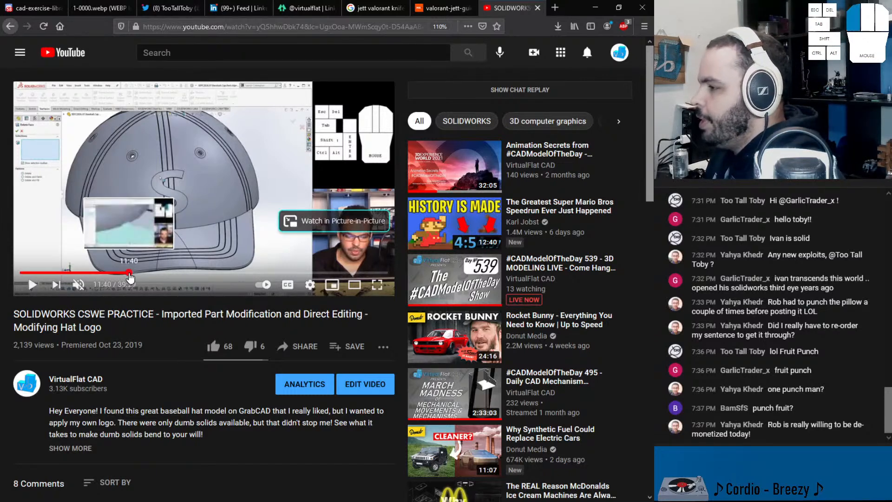
pyautogui.click(177, 273)
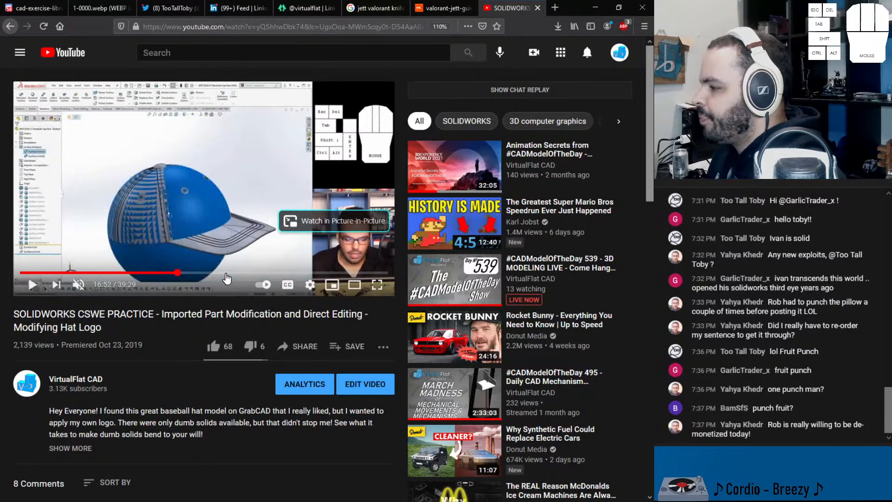
pyautogui.click(278, 273)
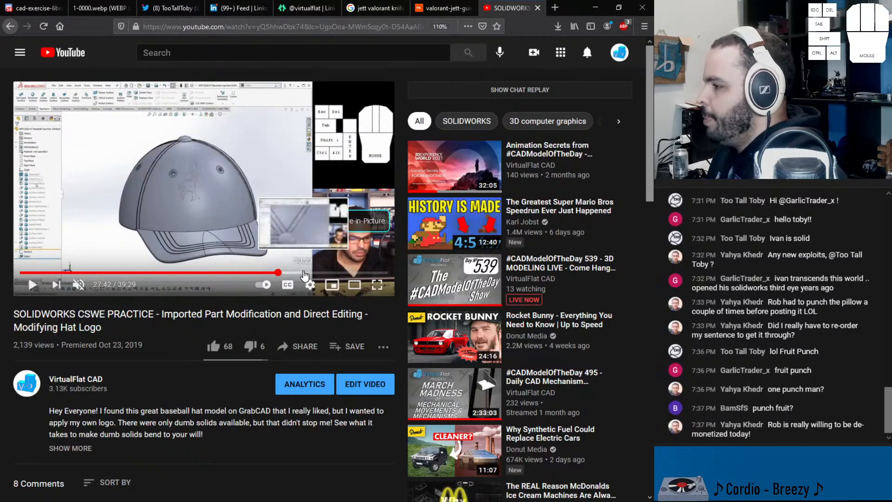
pyautogui.click(318, 273)
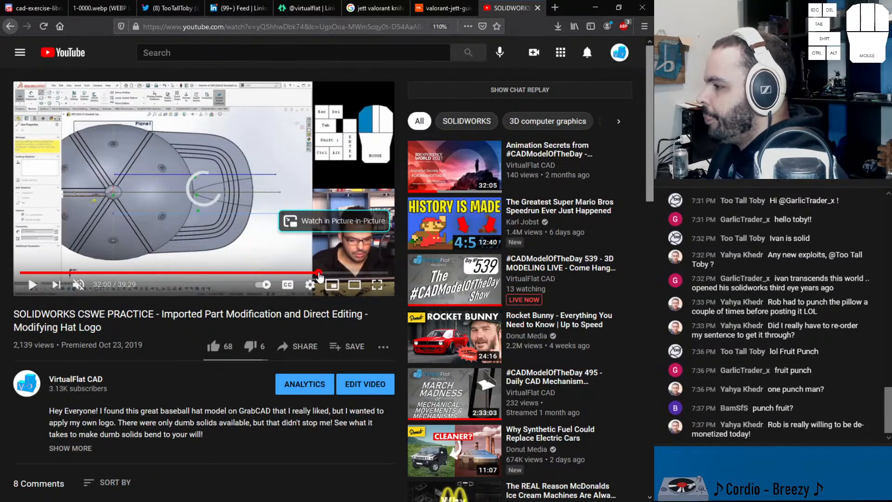
pyautogui.click(345, 273)
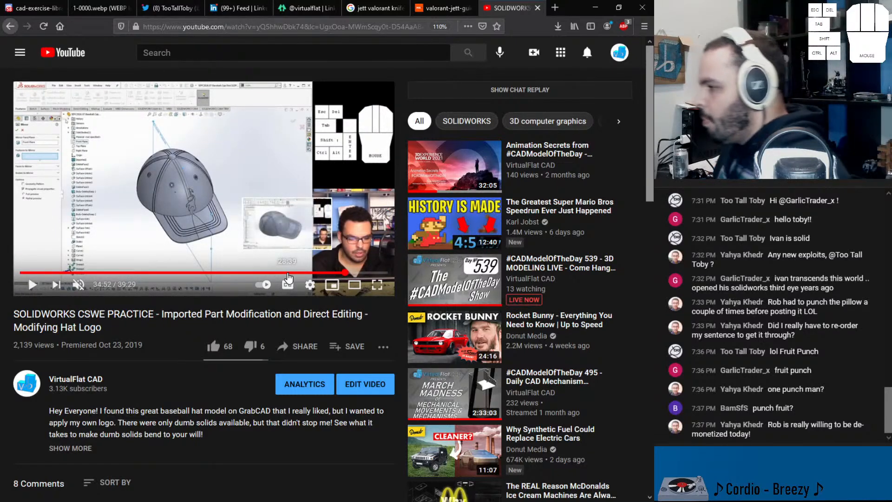
pyautogui.scroll(-5, 195, 326)
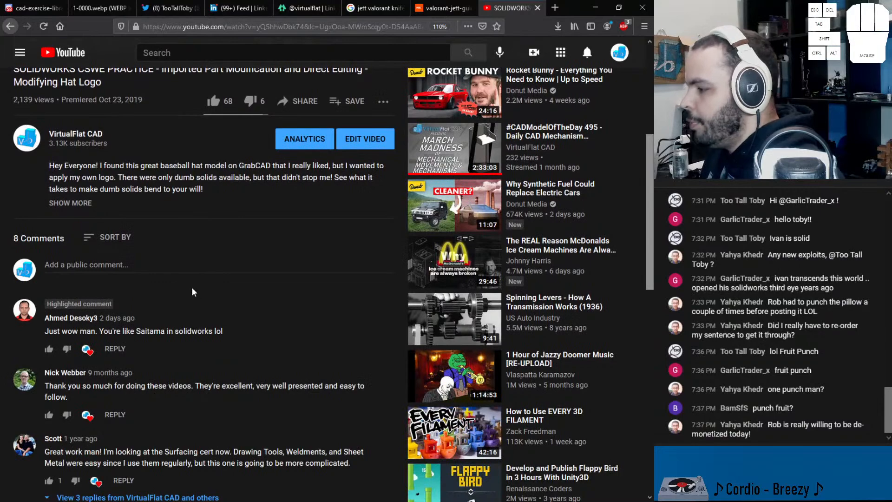
pyautogui.scroll(5, 193, 292)
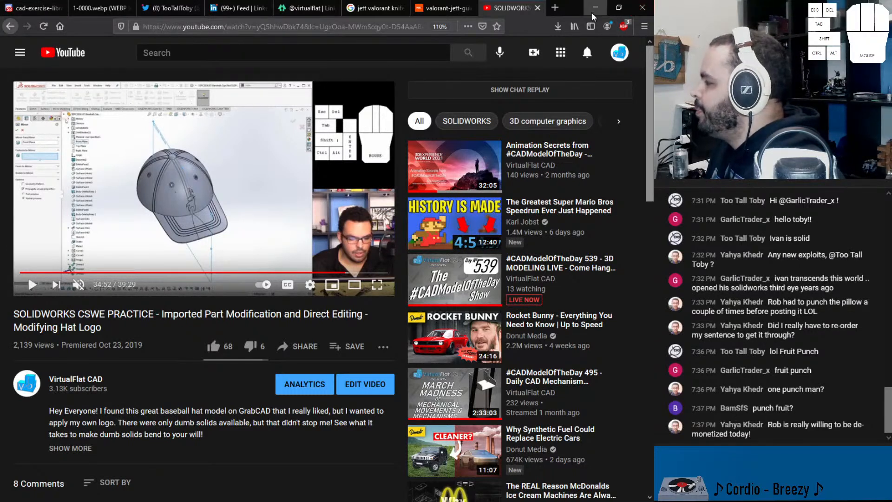
# Step: Look through the Jett Valorant knife image results and zoom in on the knife in the valorant-jett-guide.jpg picture
pyautogui.click(373, 9)
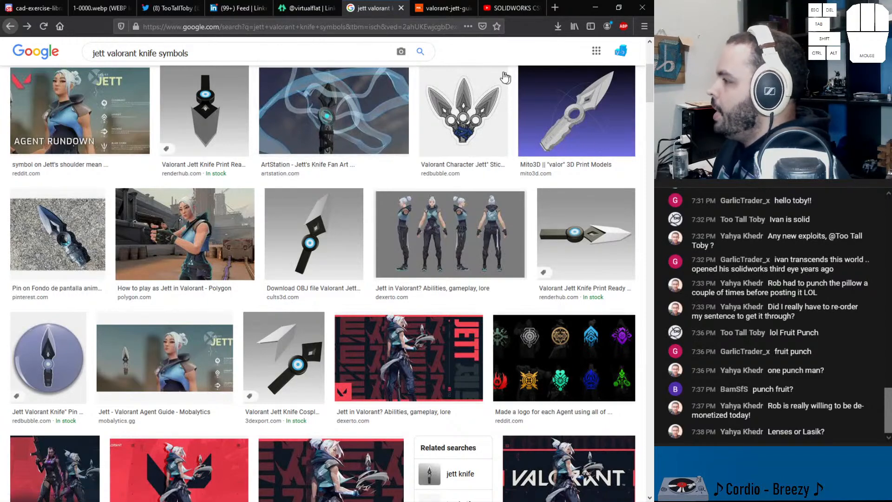
pyautogui.click(448, 8)
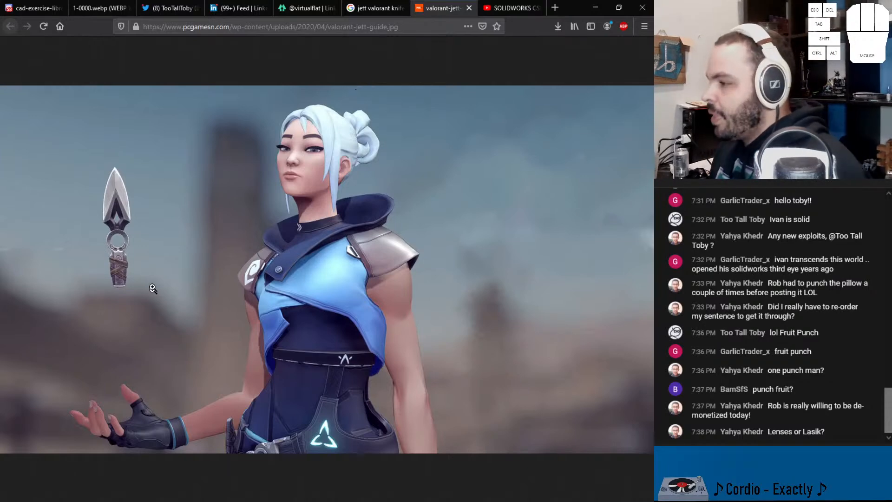
pyautogui.click(128, 253)
pyautogui.scroll(1, 160, 255)
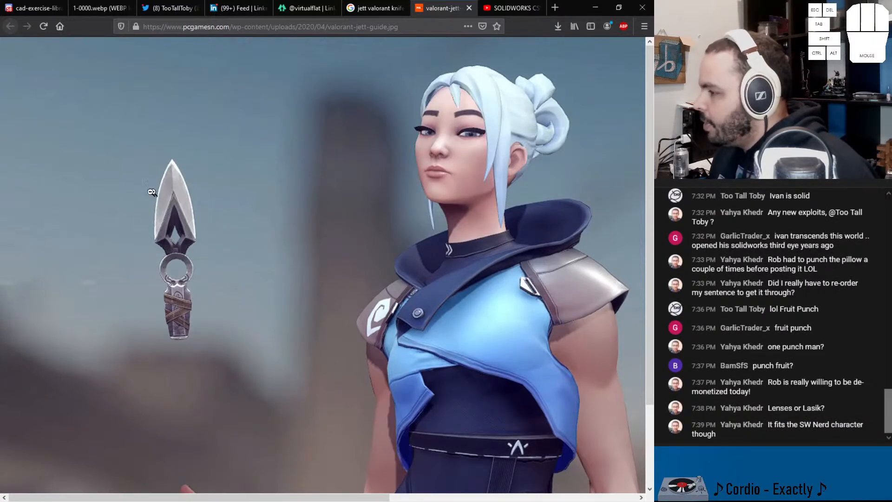
# Step: Save the Jett reference picture as valorant-jett-guide.jpg in the "539 -" folder inside _#CADModelOfTheDay
pyautogui.rightClick(224, 222)
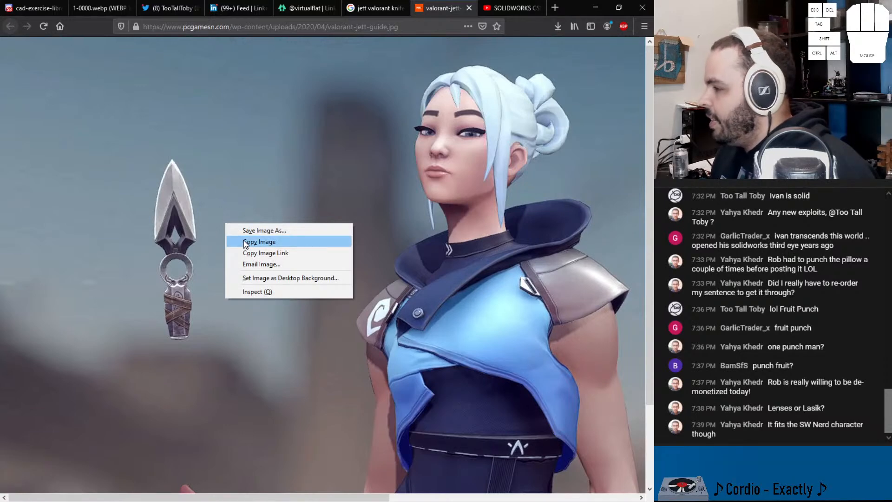
pyautogui.click(270, 229)
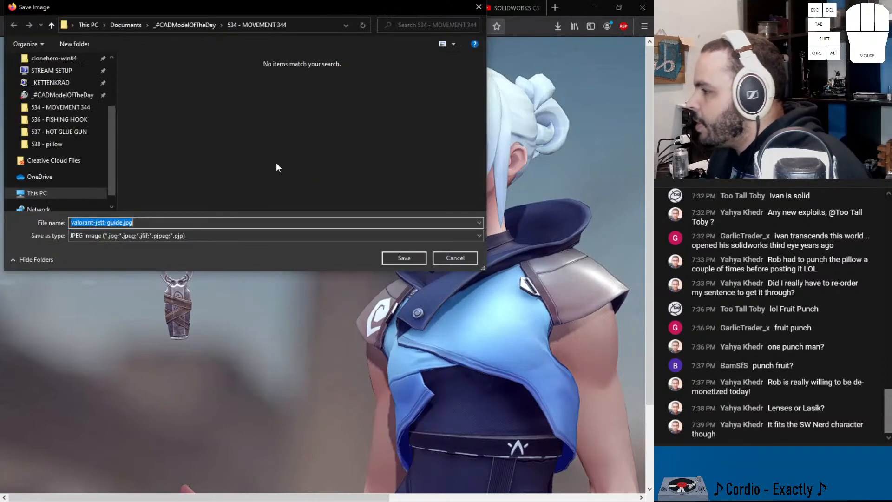
pyautogui.click(205, 25)
pyautogui.doubleClick(158, 72)
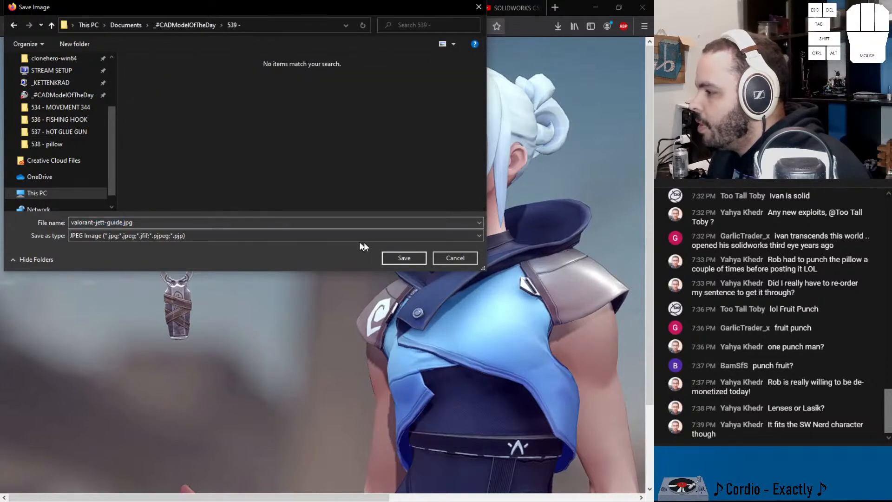
pyautogui.click(398, 258)
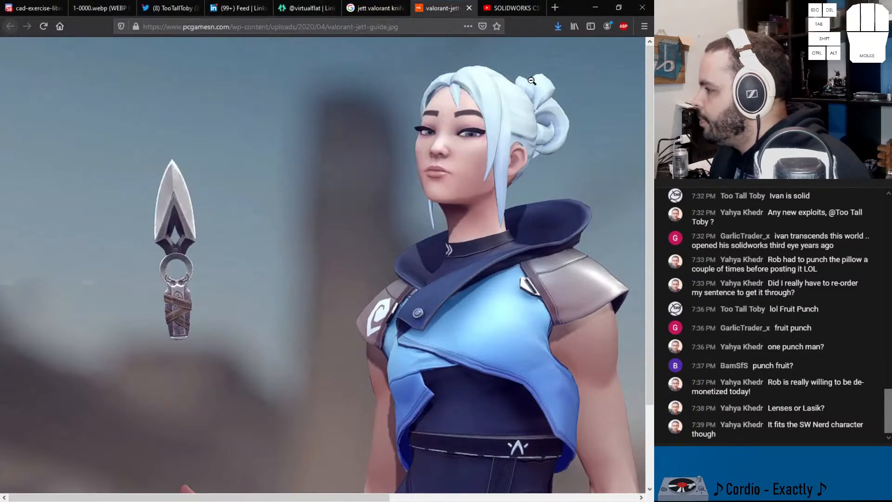
# Step: Switch to SOLIDWORKS and create a new document from the Part template
pyautogui.click(602, 13)
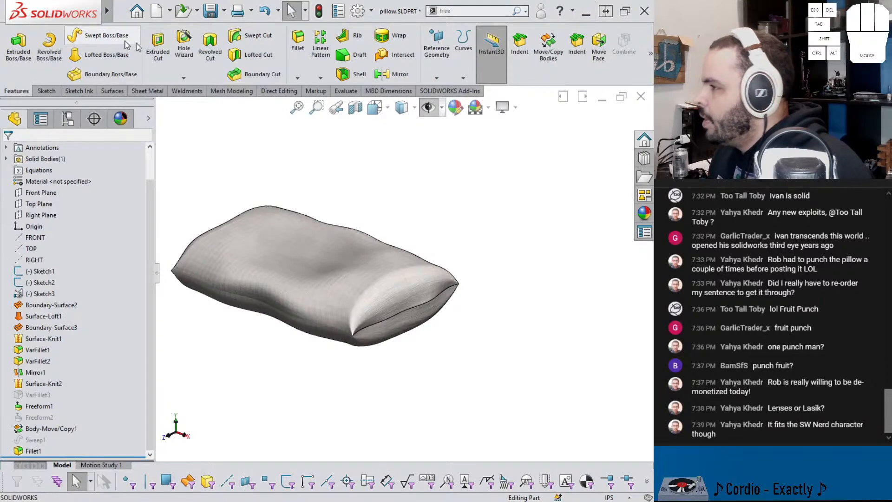
pyautogui.click(120, 11)
pyautogui.click(125, 34)
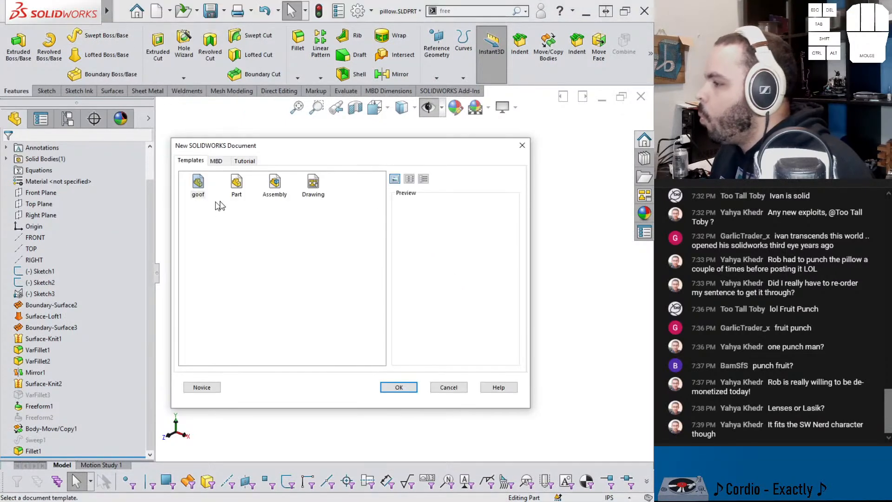
pyautogui.doubleClick(237, 182)
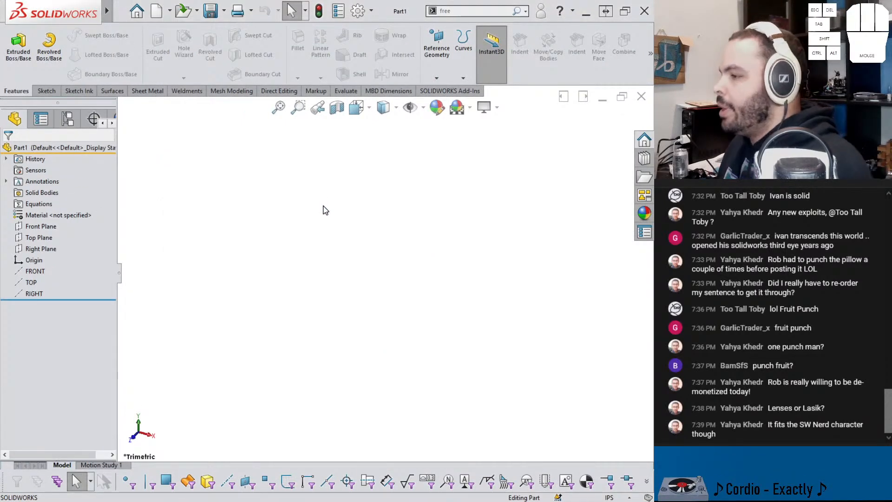
# Step: Start a sketch on the Front Plane and insert the saved Jett image from the "539 -" folder as a sketch picture
pyautogui.click(49, 227)
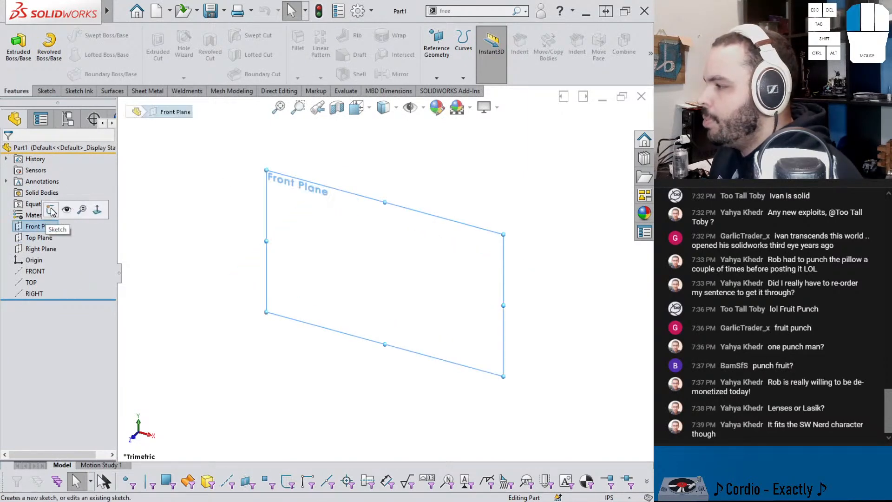
pyautogui.click(51, 210)
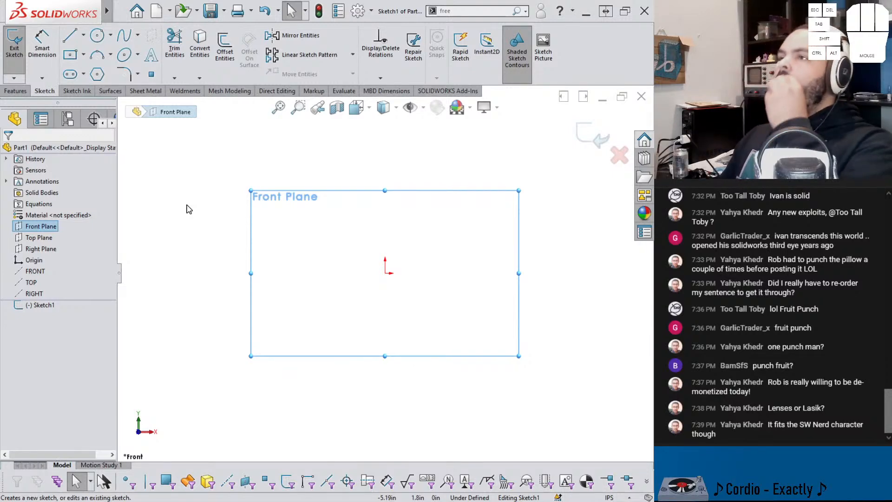
pyautogui.click(543, 49)
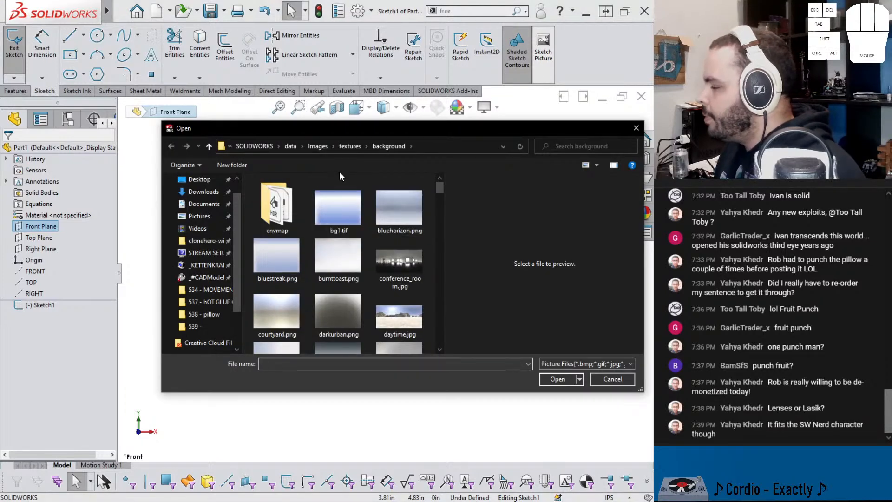
pyautogui.click(216, 278)
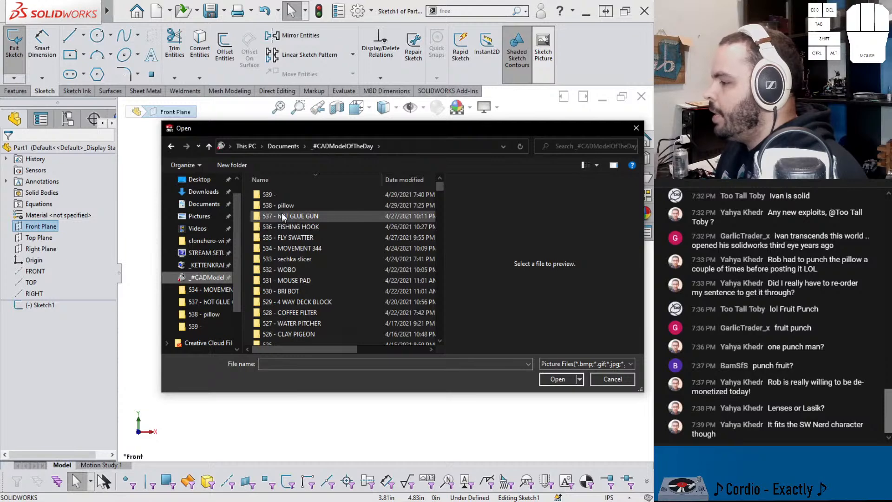
pyautogui.doubleClick(279, 194)
pyautogui.doubleClick(286, 227)
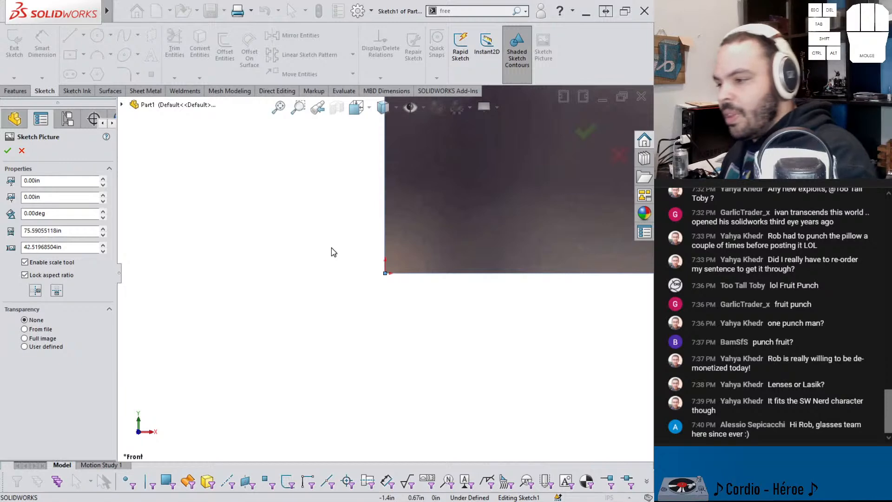
# Step: Inspect the knife in the inserted sketch picture, accept the picture at its default size and exit the sketch
pyautogui.scroll(-6, 478, 175)
pyautogui.scroll(19, 484, 213)
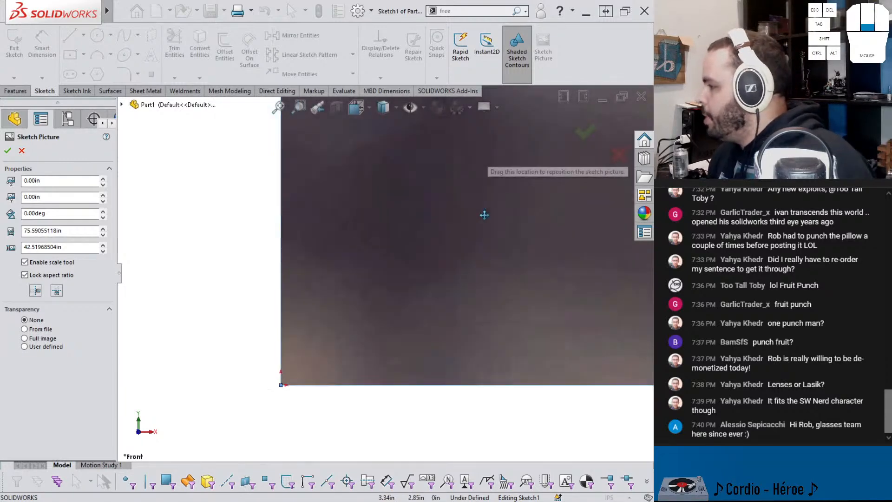
pyautogui.scroll(-4, 459, 198)
pyautogui.scroll(-6, 408, 195)
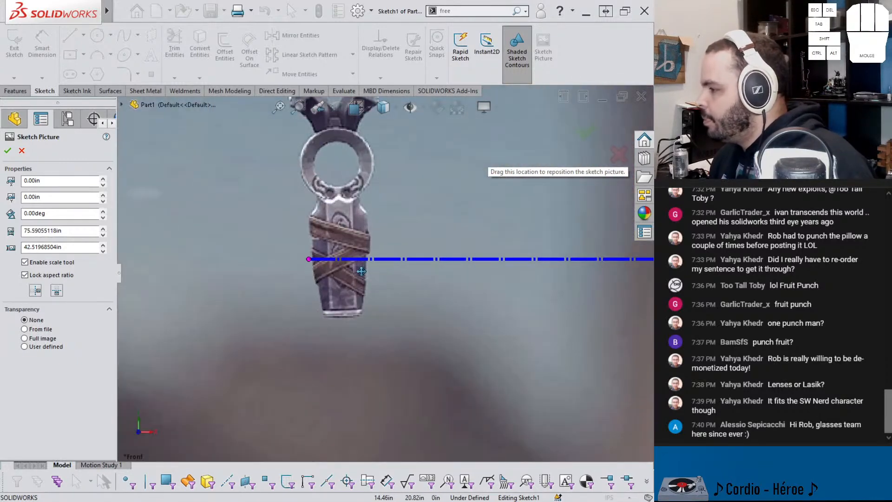
pyautogui.scroll(3, 360, 249)
pyautogui.scroll(3, 360, 249)
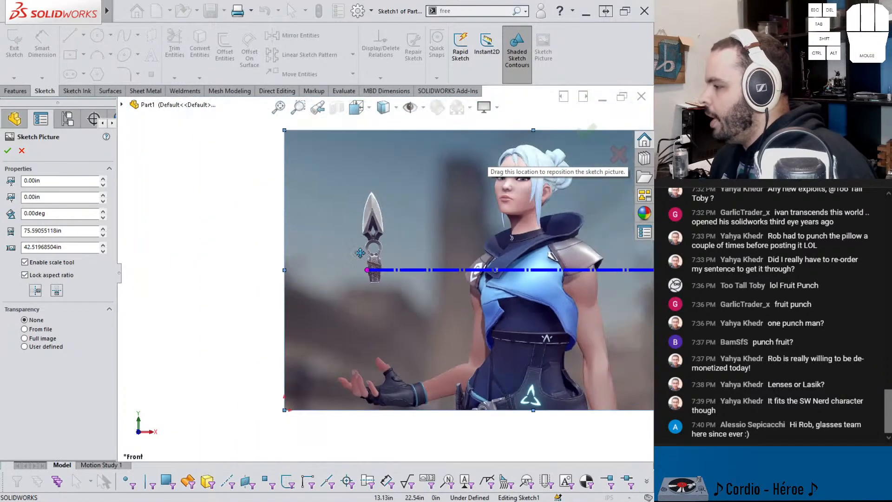
pyautogui.click(586, 132)
pyautogui.click(588, 135)
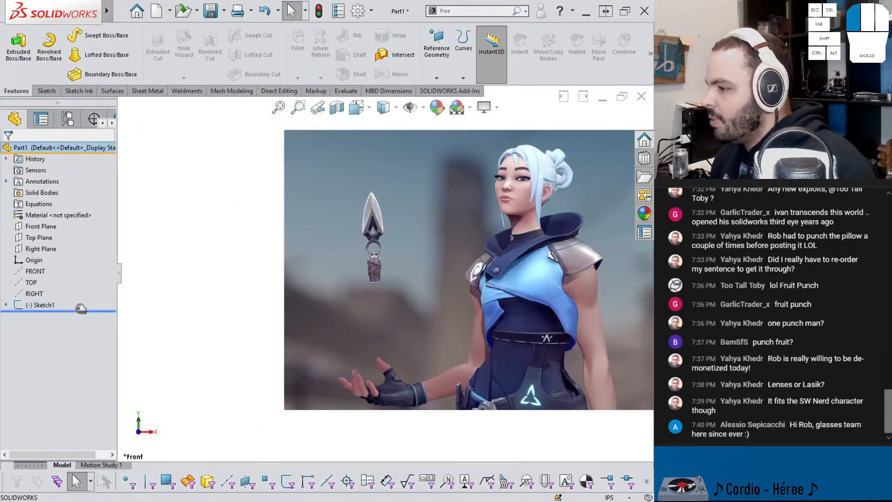
# Step: Roll back before the picture sketch and sketch a vertical centerline about 14.5 in long up from the origin on the Front Plane
pyautogui.moveTo(78, 311); pyautogui.dragTo(77, 299)
pyautogui.click(41, 226)
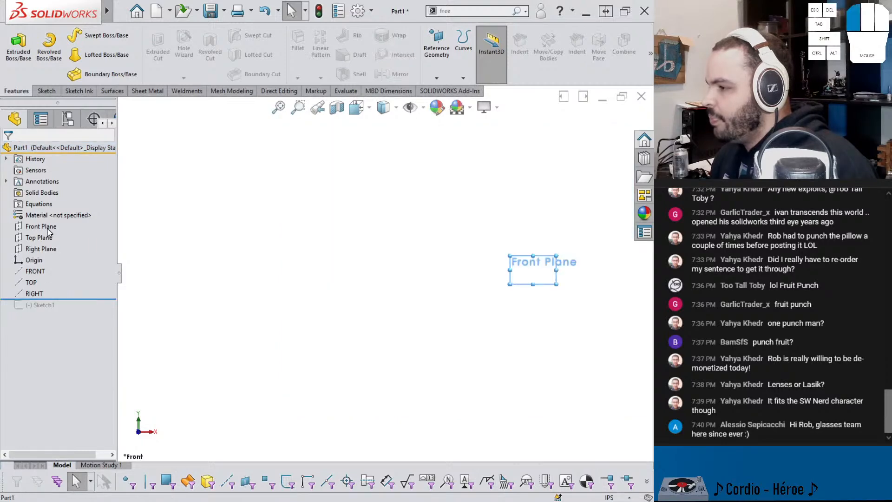
pyautogui.click(64, 211)
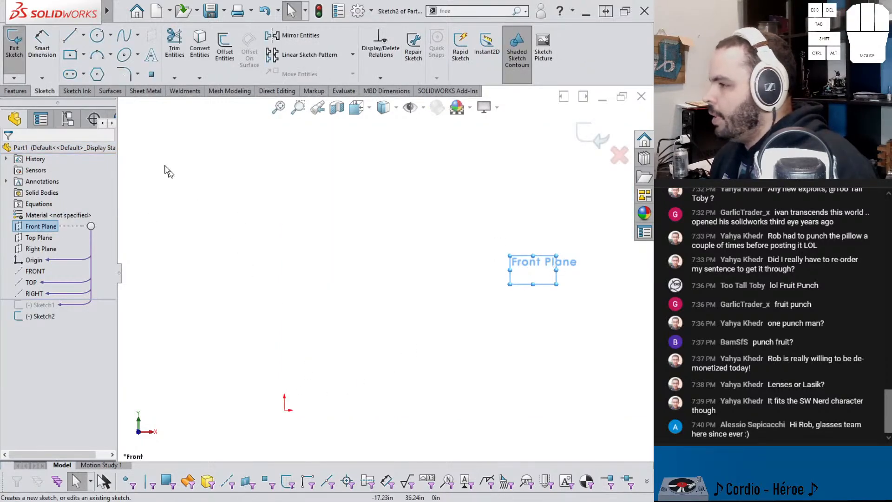
pyautogui.click(83, 35)
pyautogui.click(79, 63)
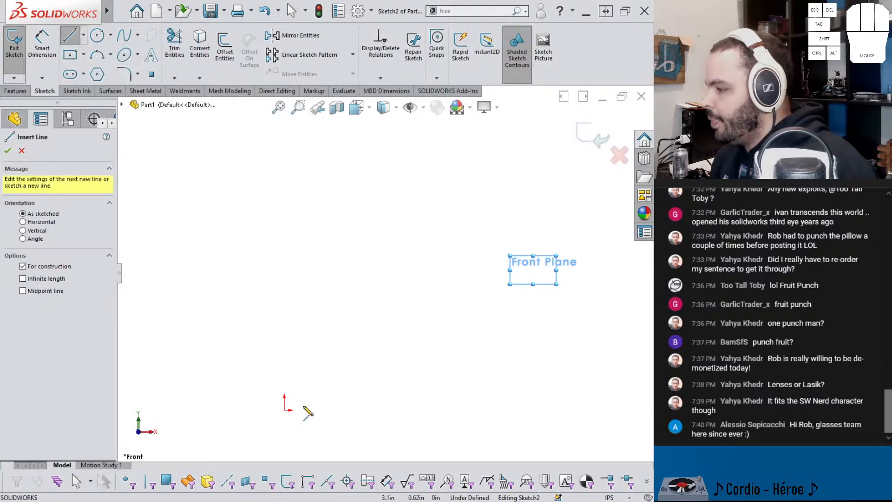
pyautogui.click(285, 409)
pyautogui.click(285, 316)
pyautogui.press('Escape')
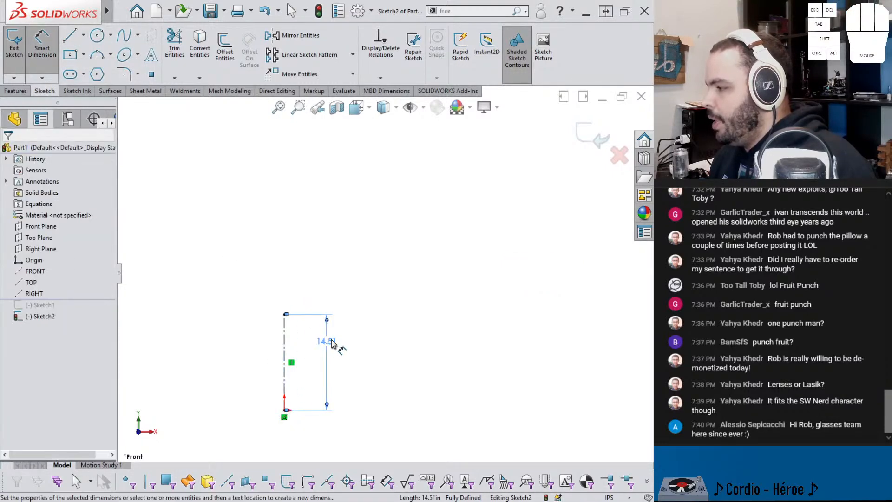
# Step: Dimension the vertical centerline to 6 in and exit the sketch
pyautogui.click(328, 345)
pyautogui.write('6')
pyautogui.press('Return')
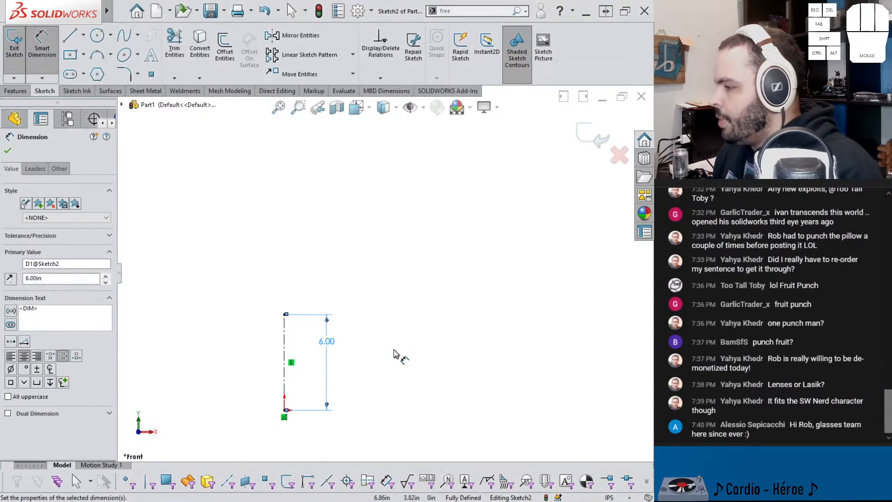
pyautogui.click(595, 148)
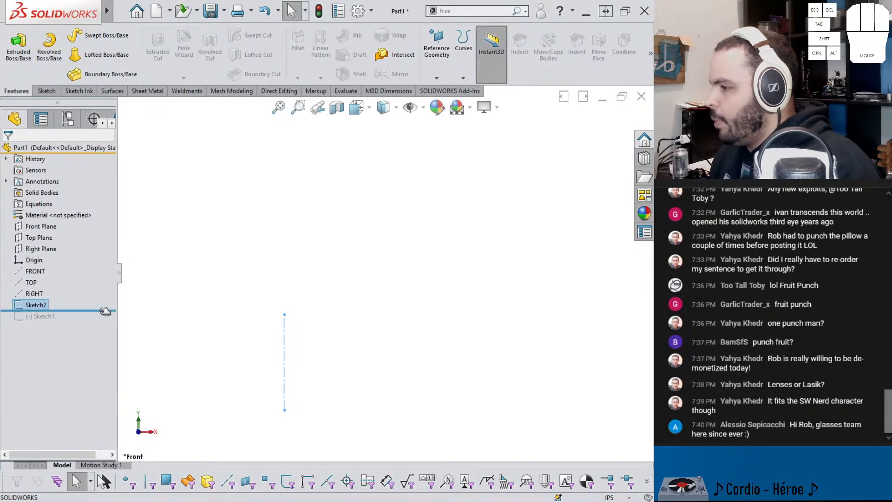
# Step: Roll forward, reopen the picture sketch and place the scale line's start point at the bottom end of the knife handle
pyautogui.click(44, 317)
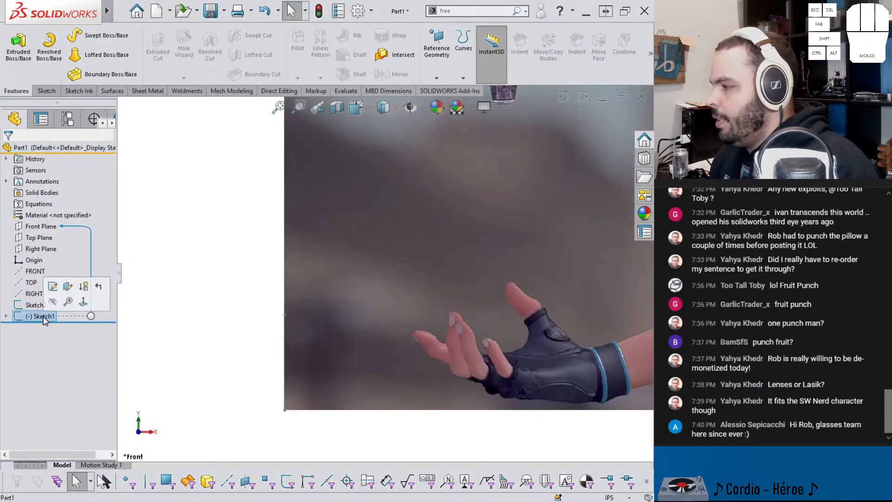
pyautogui.click(53, 286)
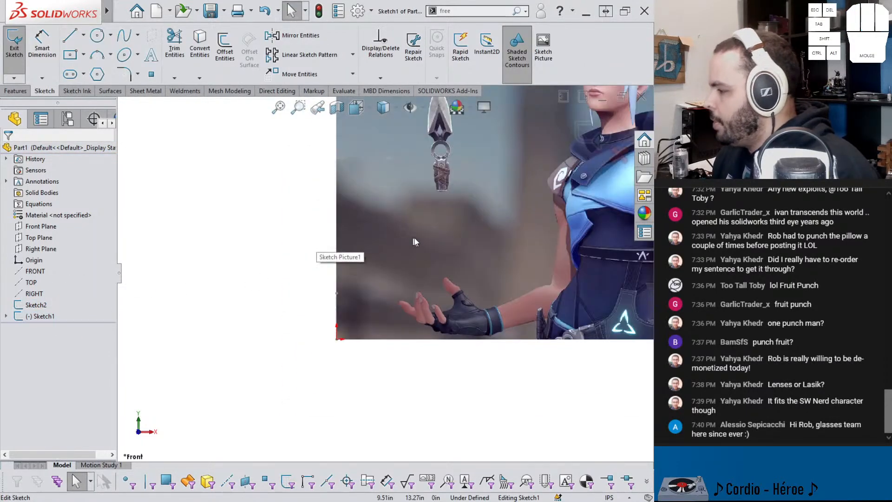
pyautogui.click(428, 189)
pyautogui.moveTo(444, 192); pyautogui.dragTo(442, 191)
pyautogui.scroll(-5, 464, 206)
pyautogui.scroll(2, 492, 222)
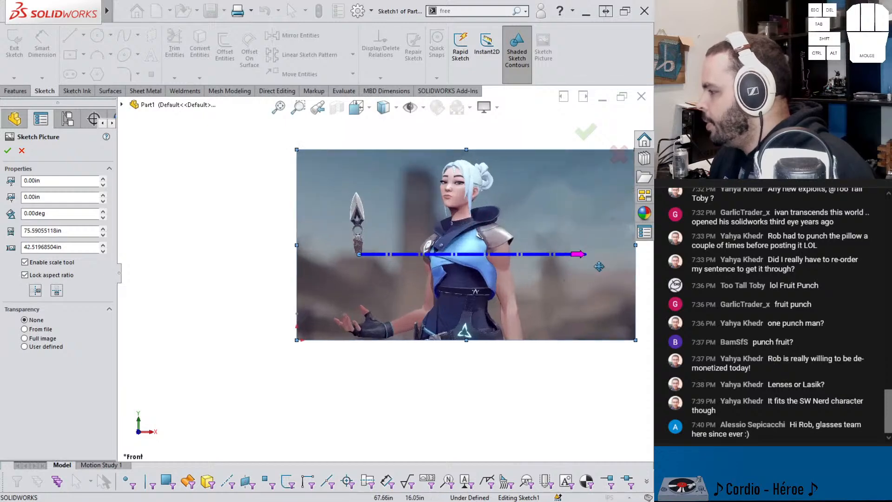
# Step: Extend the scale line to the tip of the knife blade and scale the picture so that length equals 6 in
pyautogui.moveTo(584, 255); pyautogui.dragTo(384, 133)
pyautogui.scroll(-6, 360, 227)
pyautogui.scroll(8, 358, 226)
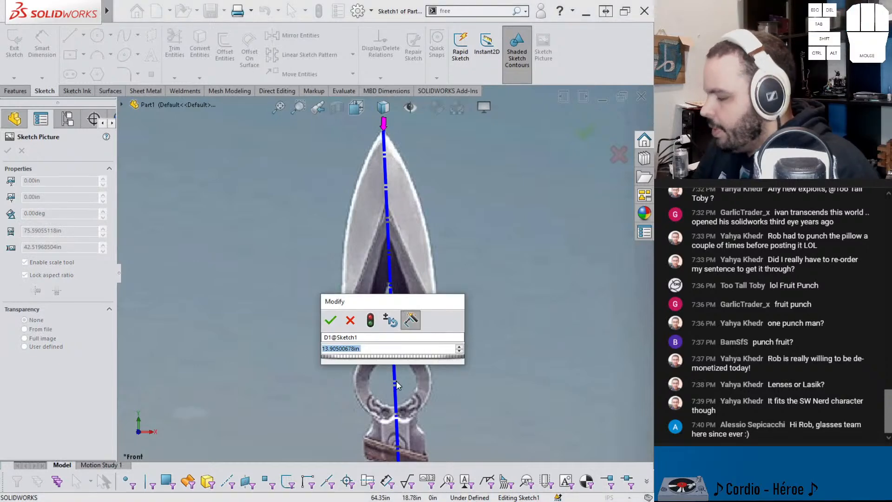
pyautogui.write('6')
pyautogui.press('Return')
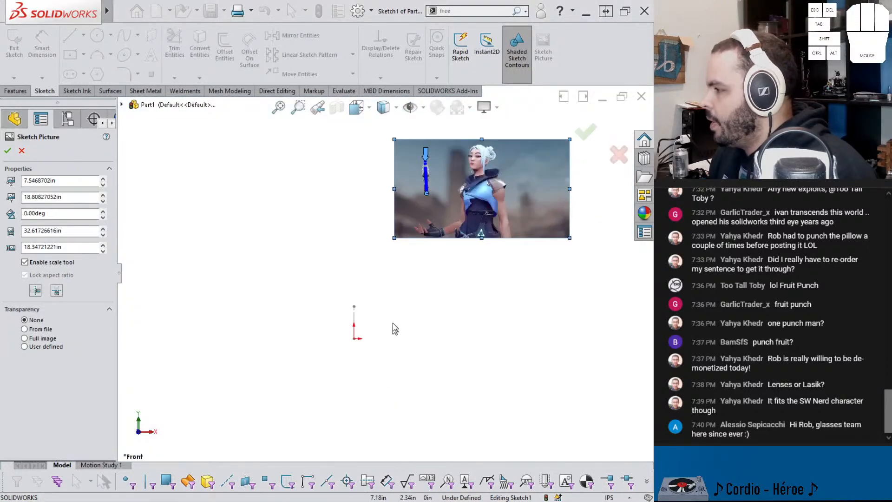
# Step: Move the scaled picture so the bottom of the knife handle sits at the origin
pyautogui.scroll(-10, 395, 341)
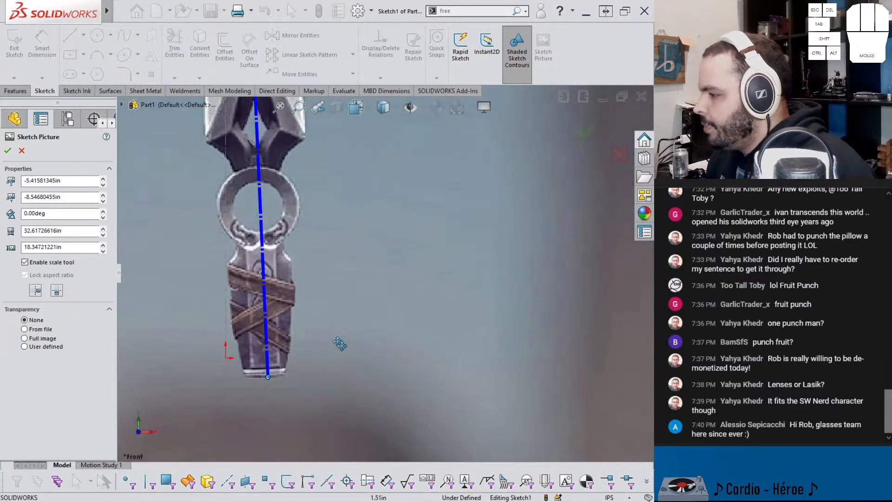
pyautogui.moveTo(339, 344)
pyautogui.mouseDown()
pyautogui.moveTo(326, 330)
pyautogui.moveTo(307, 330)
pyautogui.moveTo(297, 307)
pyautogui.mouseUp()
pyautogui.scroll(4, 296, 246)
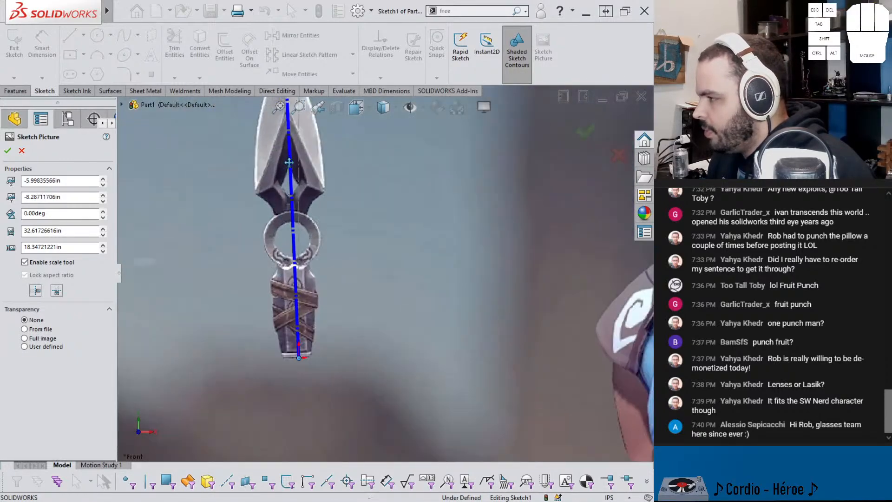
# Step: Rotate the sketch picture by -2° and reposition it so the knife follows the vertical centerline with its handle end at the origin
pyautogui.scroll(-4, 313, 156)
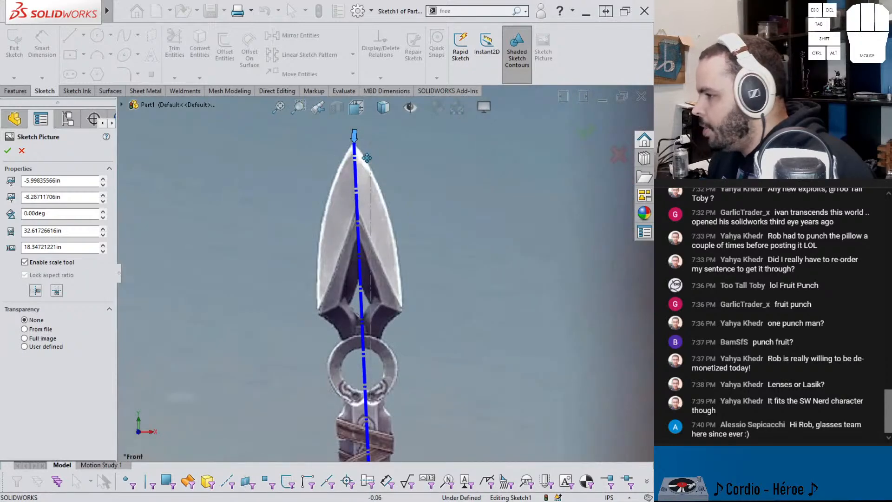
pyautogui.click(103, 217)
pyautogui.click(102, 217)
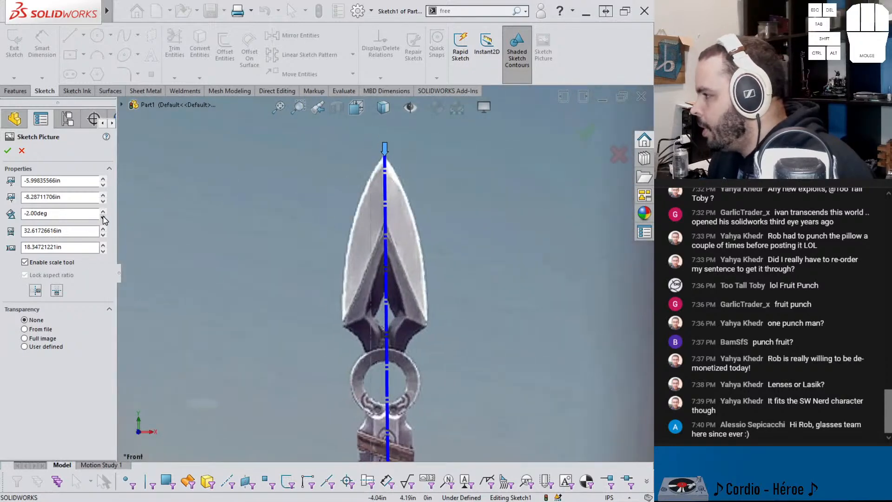
pyautogui.moveTo(443, 296); pyautogui.dragTo(432, 277)
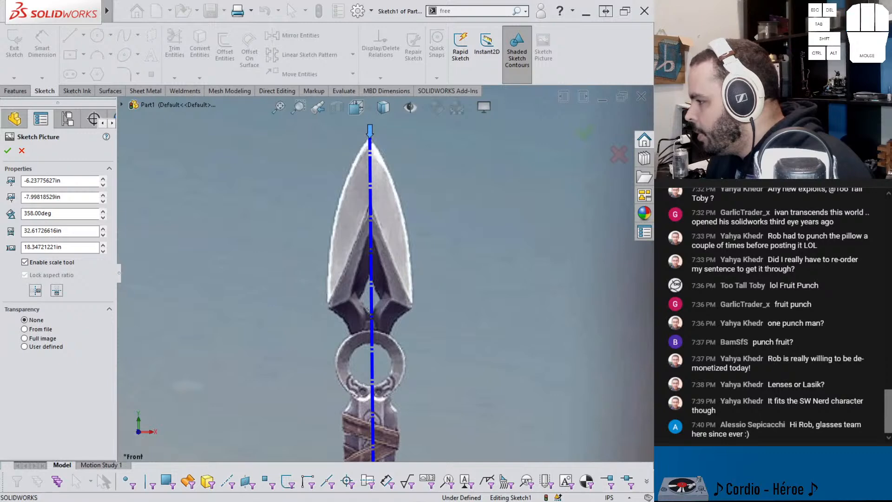
pyautogui.scroll(4, 407, 350)
pyautogui.scroll(-4, 379, 344)
pyautogui.moveTo(378, 343); pyautogui.dragTo(377, 347)
pyautogui.scroll(5, 400, 339)
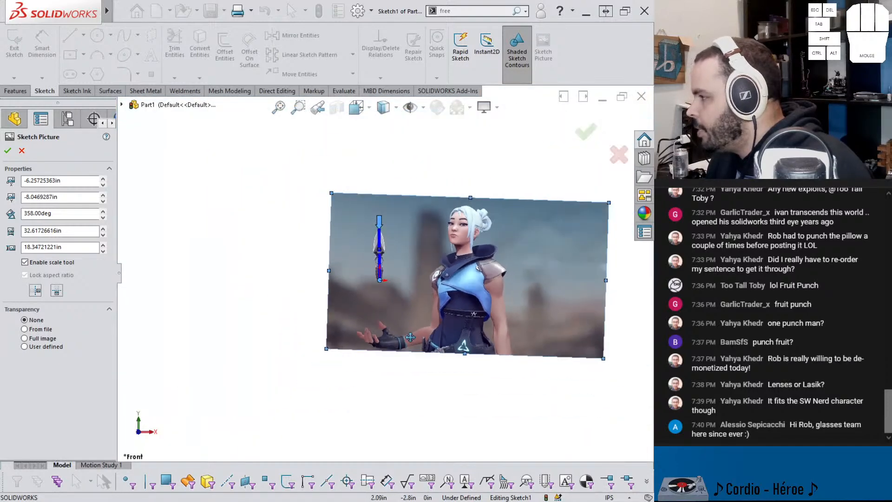
# Step: Accept the picture placement and exit the picture sketch
pyautogui.scroll(-5, 387, 268)
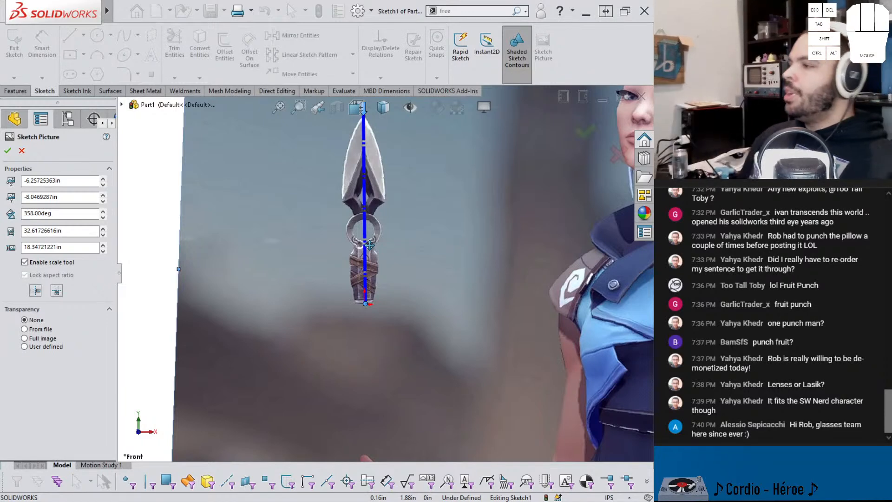
pyautogui.scroll(4, 374, 244)
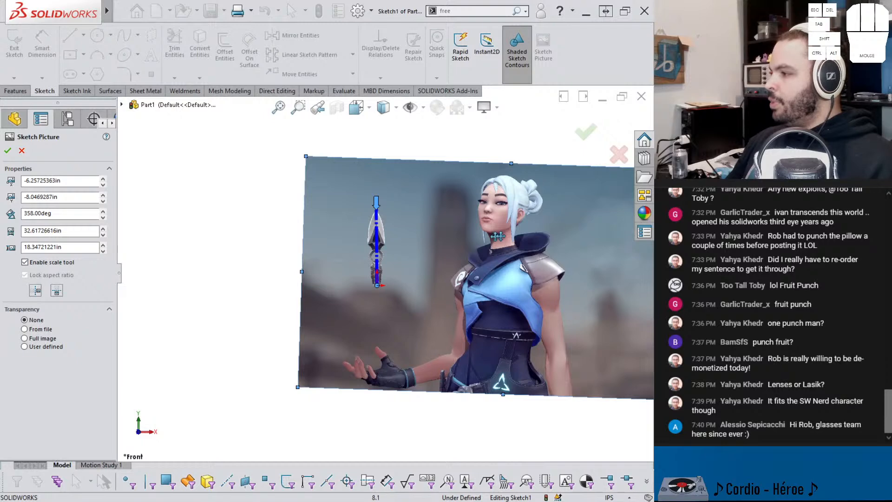
pyautogui.scroll(-2, 366, 258)
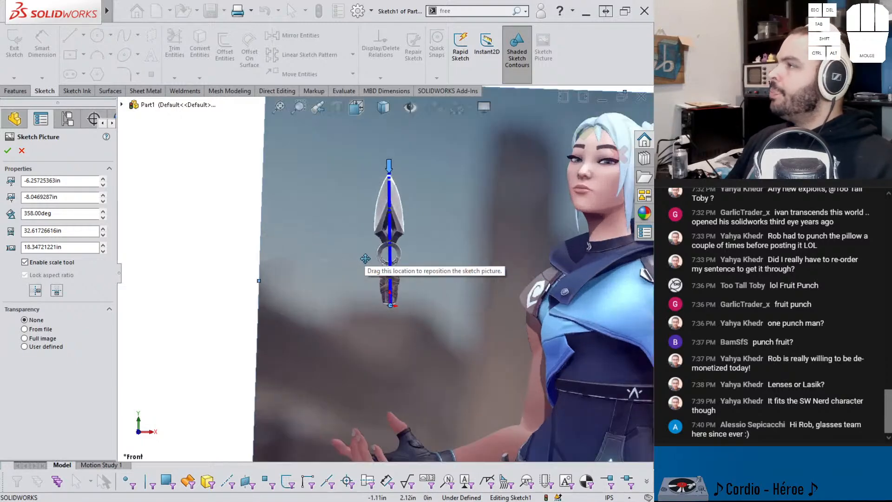
pyautogui.scroll(-2, 366, 260)
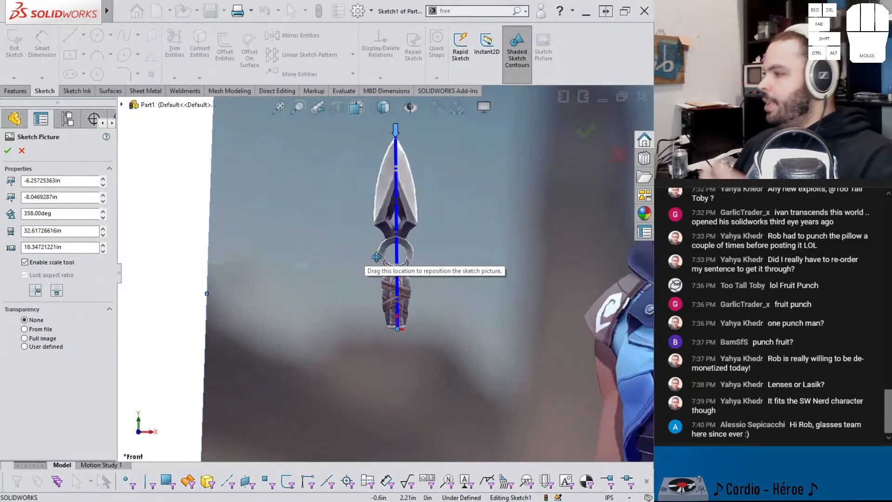
pyautogui.press('Return')
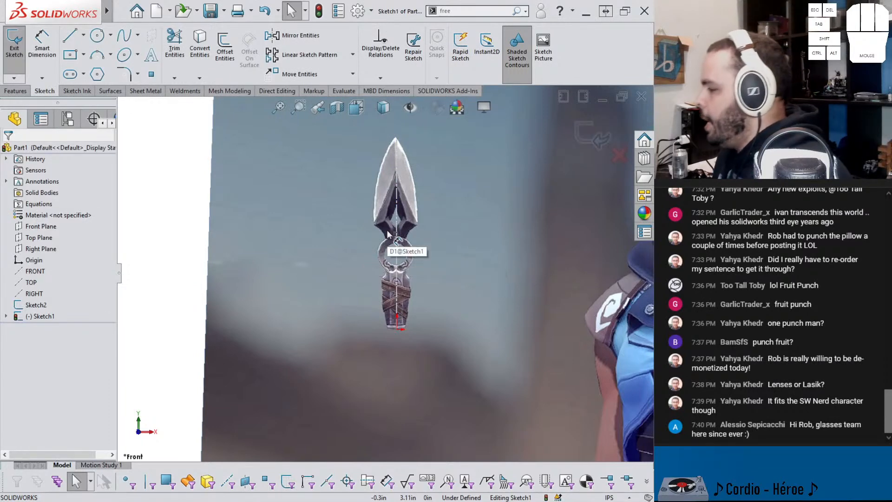
pyautogui.scroll(-4, 395, 278)
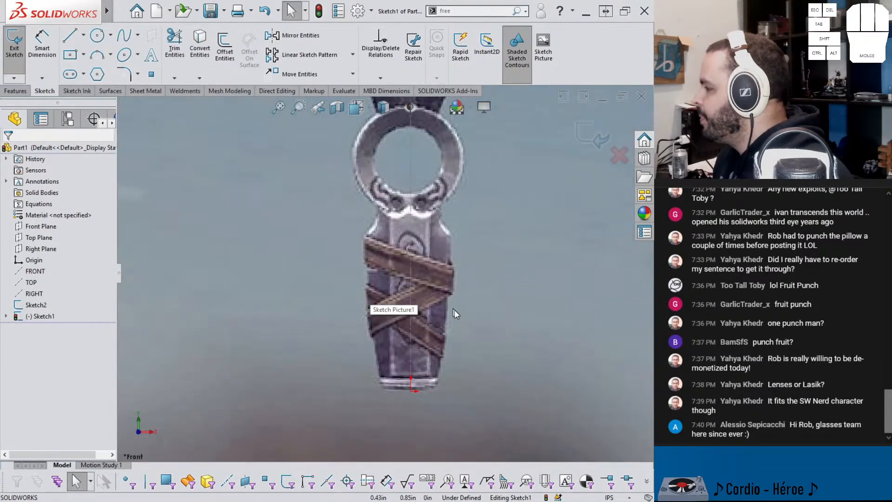
pyautogui.click(582, 137)
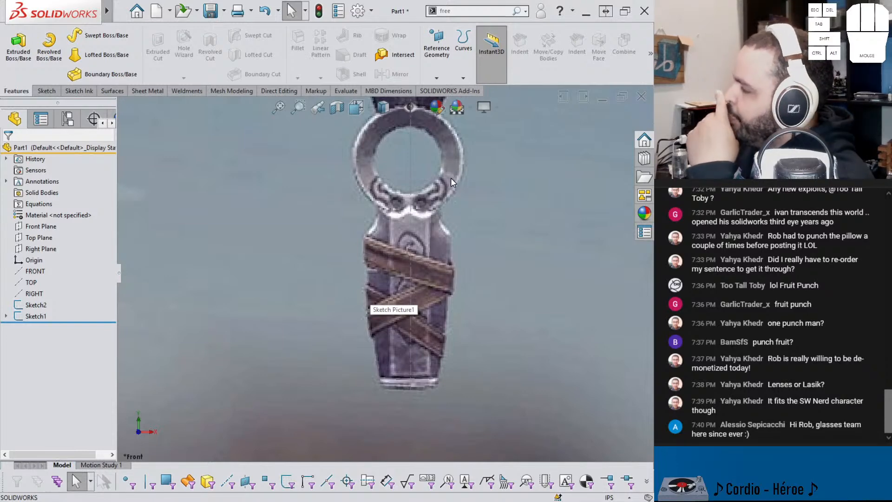
# Step: Examine the knife's alignment with the vertical centerline from the handle up to the blade tip
pyautogui.scroll(6, 395, 147)
pyautogui.scroll(-3, 395, 208)
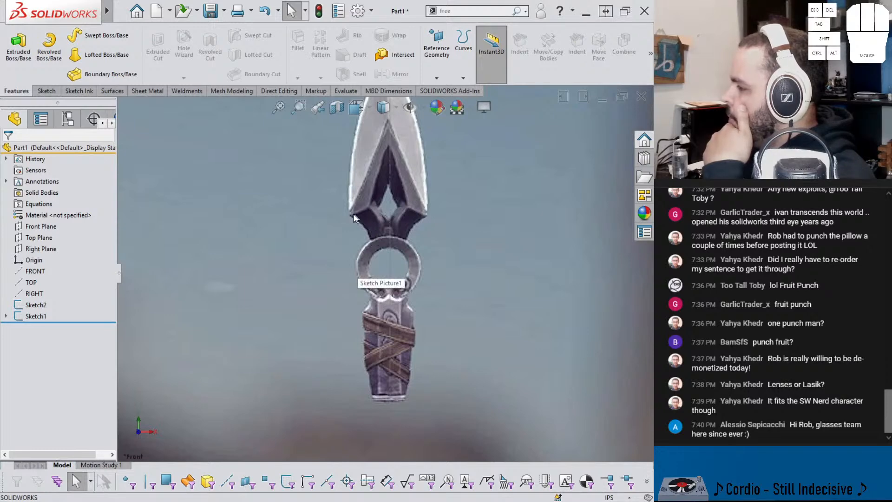
pyautogui.scroll(-1, 360, 212)
pyautogui.scroll(2, 360, 223)
pyautogui.scroll(2, 380, 153)
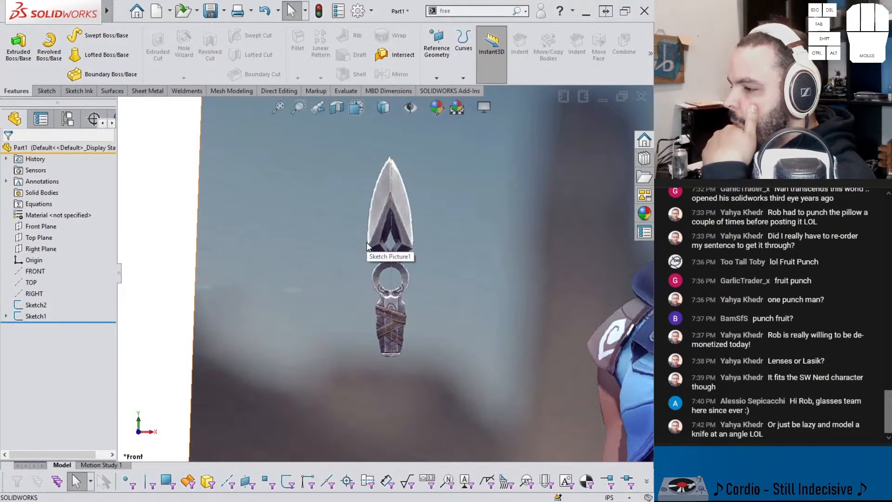
pyautogui.scroll(-4, 408, 269)
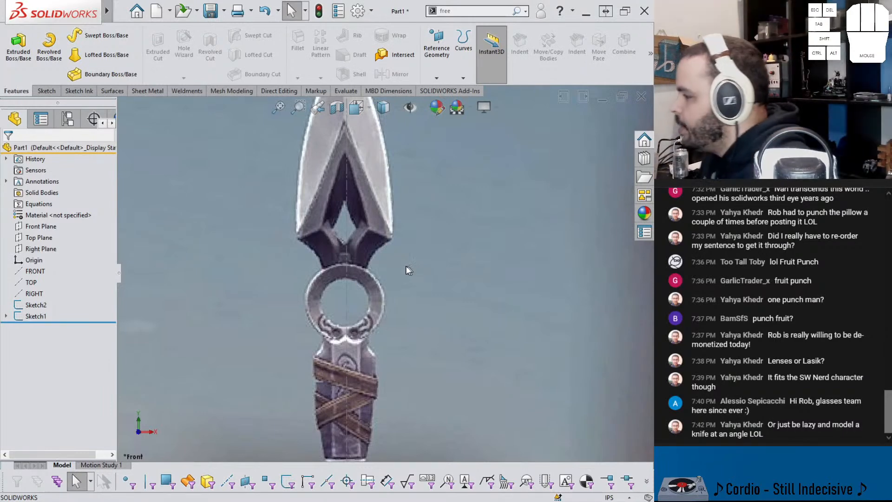
pyautogui.scroll(3, 390, 241)
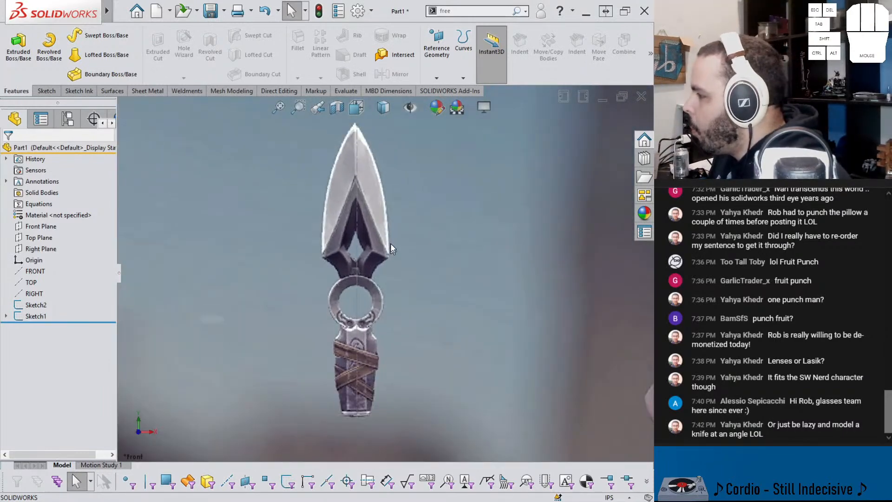
pyautogui.scroll(-5, 386, 185)
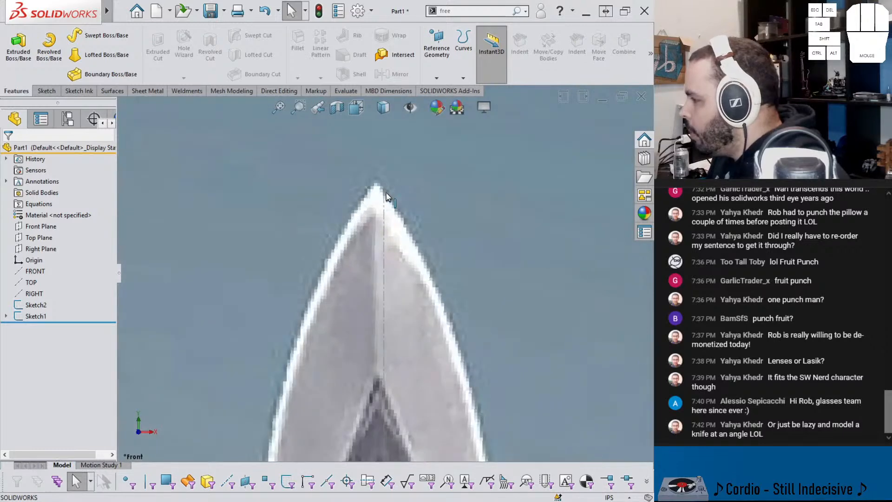
pyautogui.scroll(5, 385, 195)
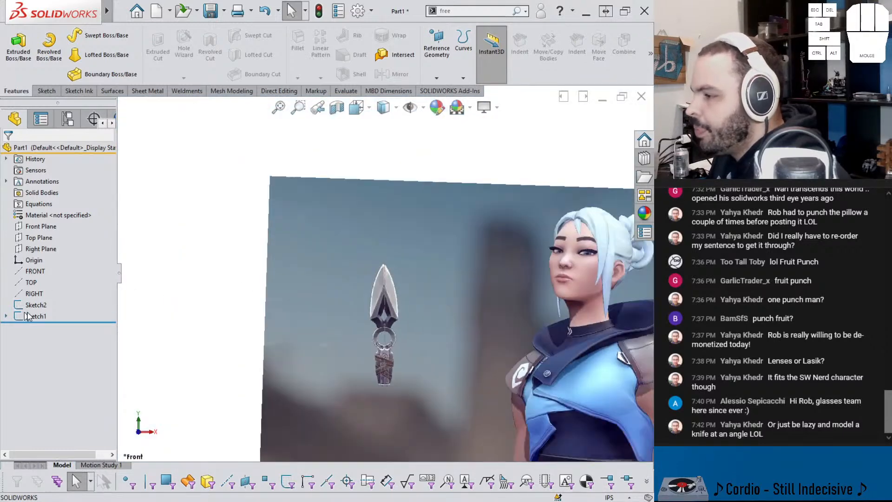
# Step: Reopen the sketch picture, set its rotation to 357.80° and accept the change
pyautogui.click(6, 317)
pyautogui.doubleClick(37, 327)
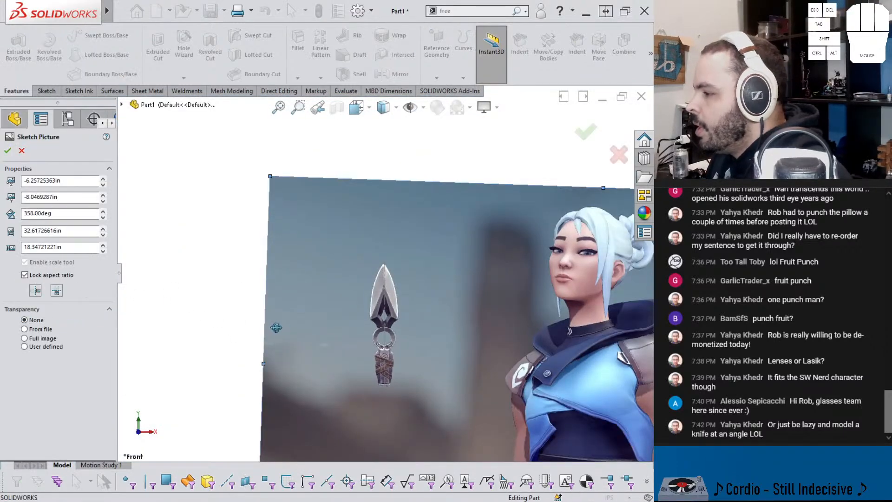
pyautogui.scroll(-5, 394, 358)
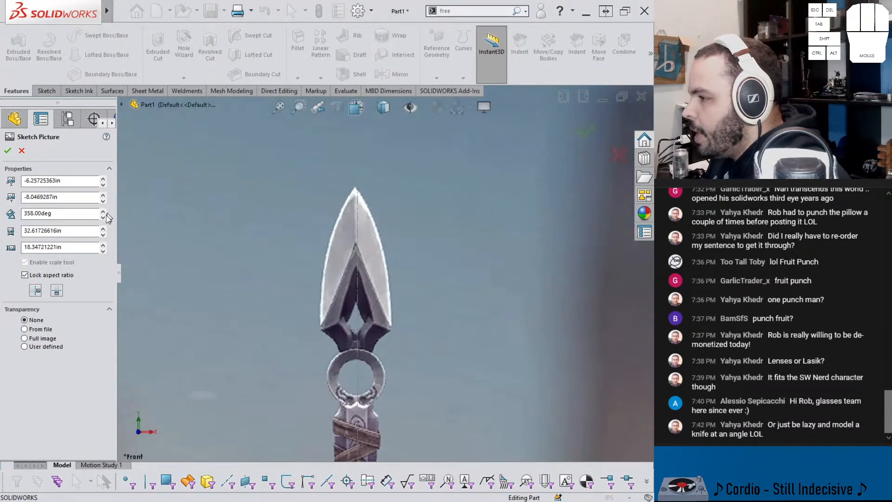
pyautogui.click(104, 217)
pyautogui.click(103, 211)
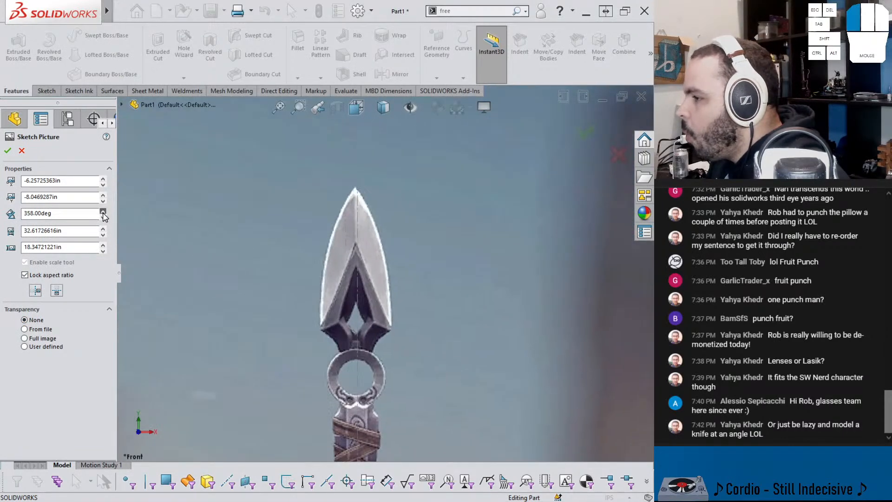
pyautogui.moveTo(34, 213); pyautogui.dragTo(30, 214)
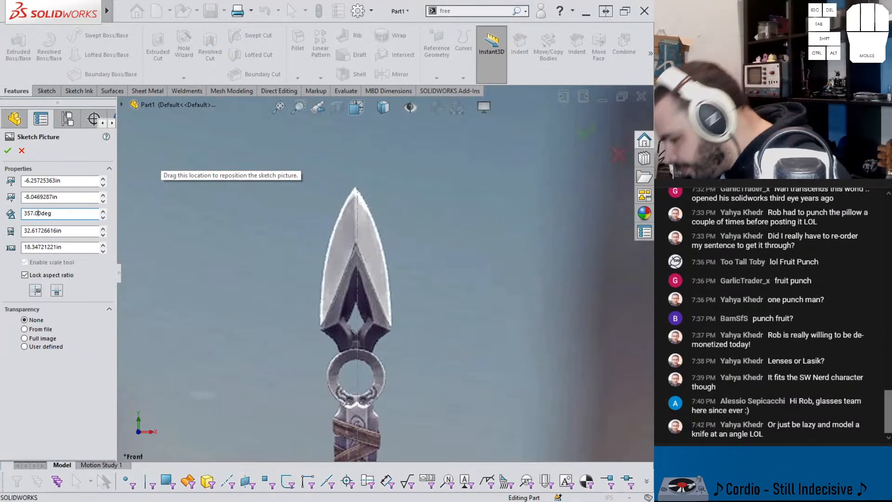
pyautogui.moveTo(304, 226)
pyautogui.mouseDown()
pyautogui.moveTo(434, 209)
pyautogui.moveTo(307, 226)
pyautogui.mouseUp()
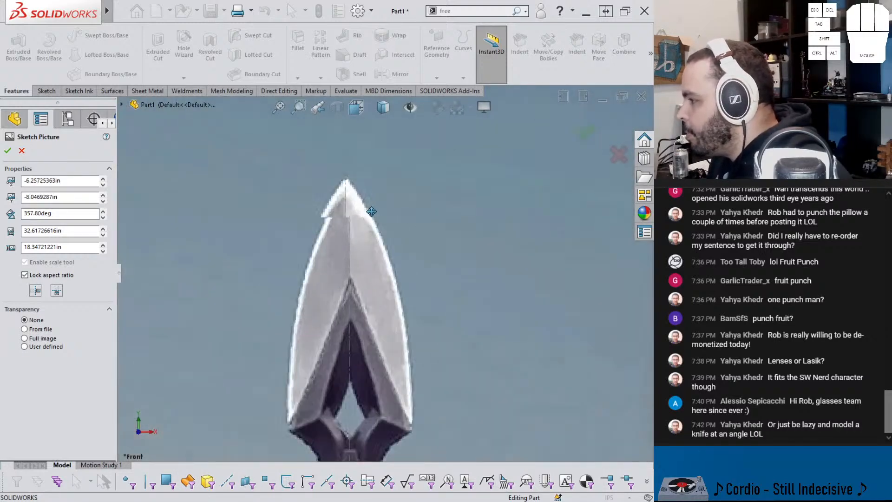
pyautogui.scroll(-5, 369, 207)
pyautogui.scroll(5, 369, 207)
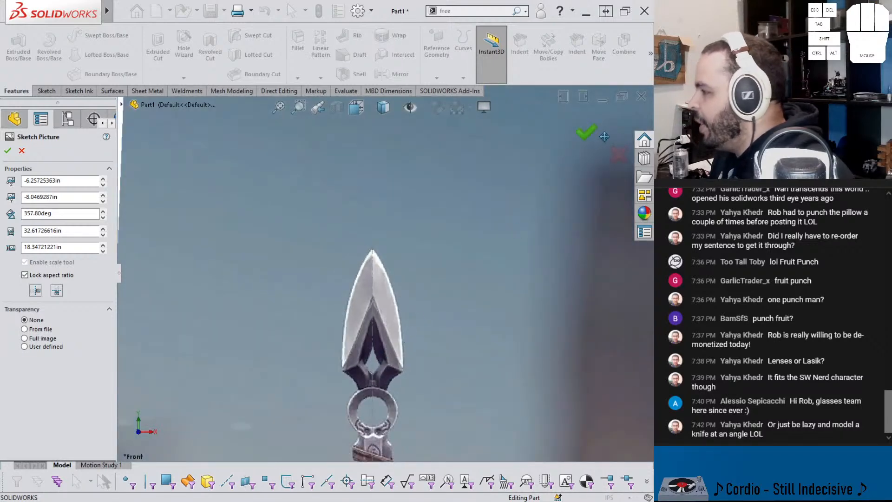
pyautogui.click(585, 134)
pyautogui.scroll(2, 181, 281)
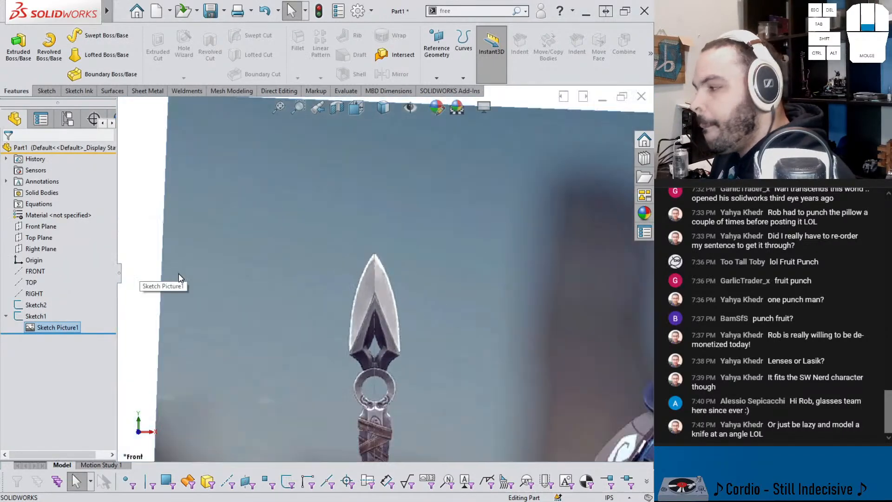
# Step: Start a new sketch on the Right Plane
pyautogui.click(44, 227)
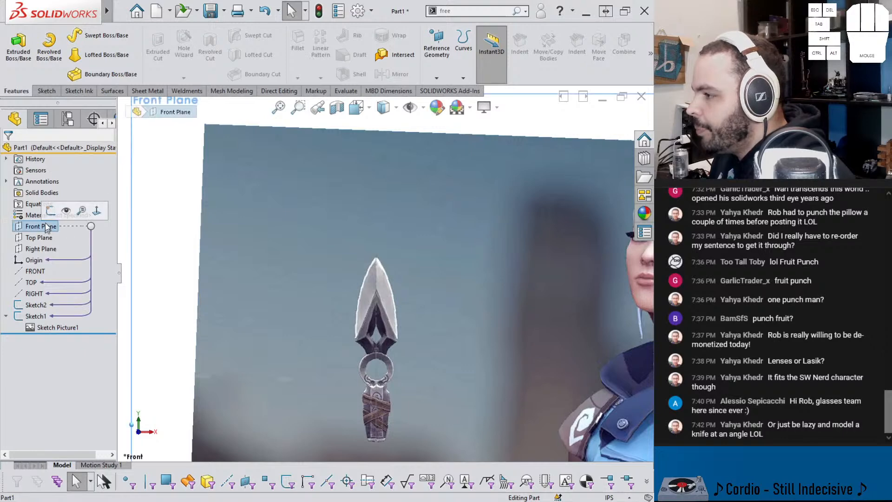
pyautogui.scroll(-5, 436, 389)
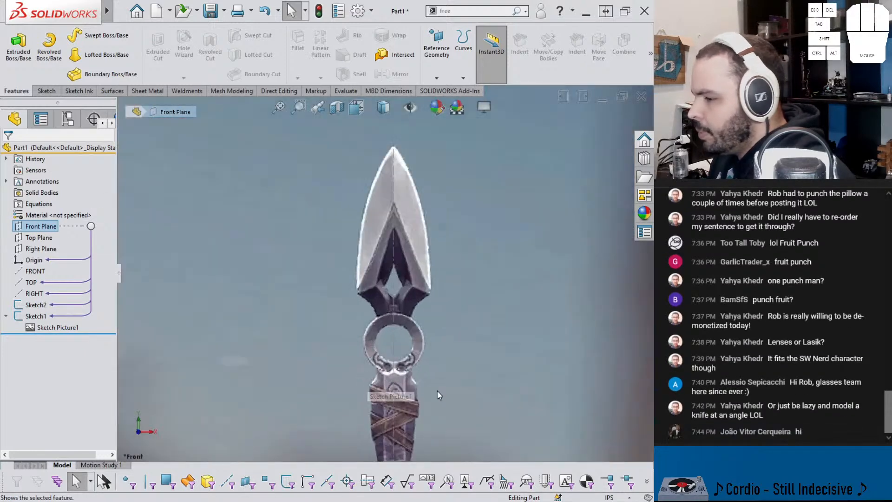
pyautogui.scroll(2, 368, 365)
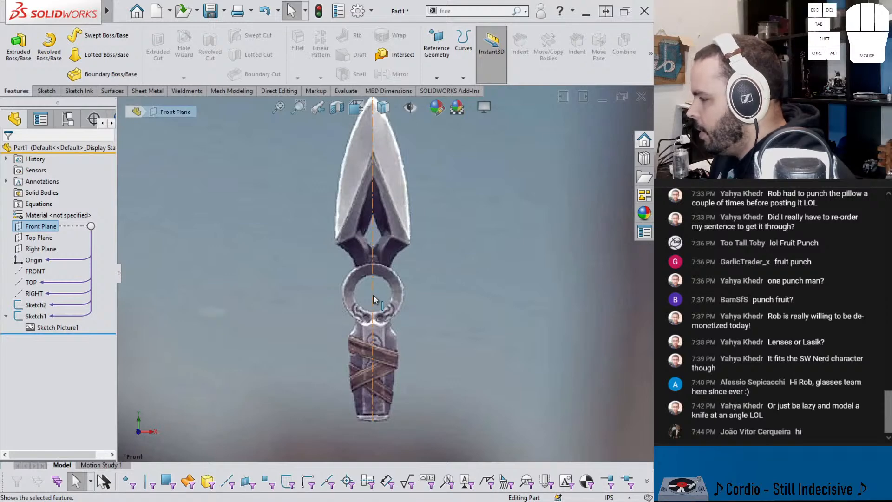
pyautogui.moveTo(373, 295); pyautogui.dragTo(319, 305, button='middle')
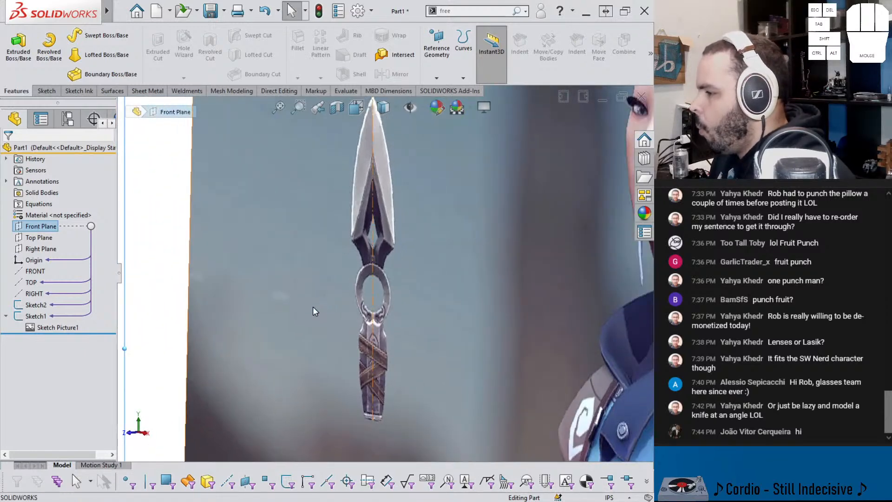
pyautogui.click(48, 251)
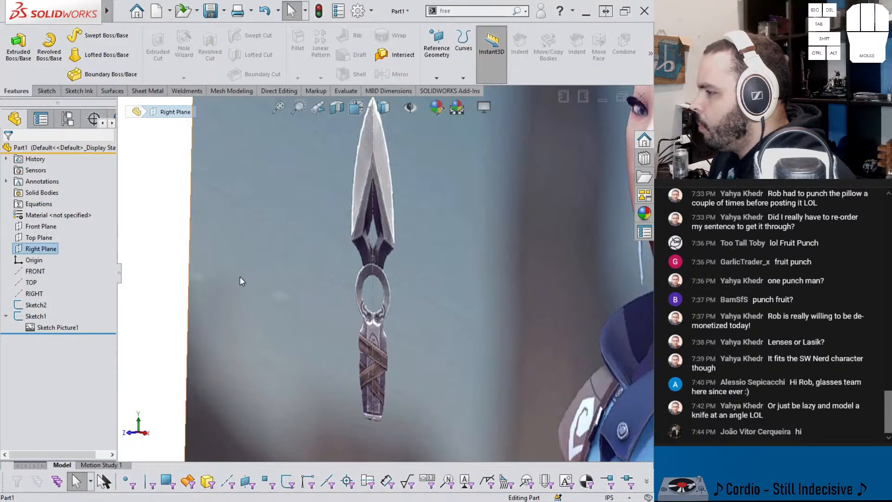
pyautogui.press('f')
pyautogui.click(47, 253)
pyautogui.click(53, 236)
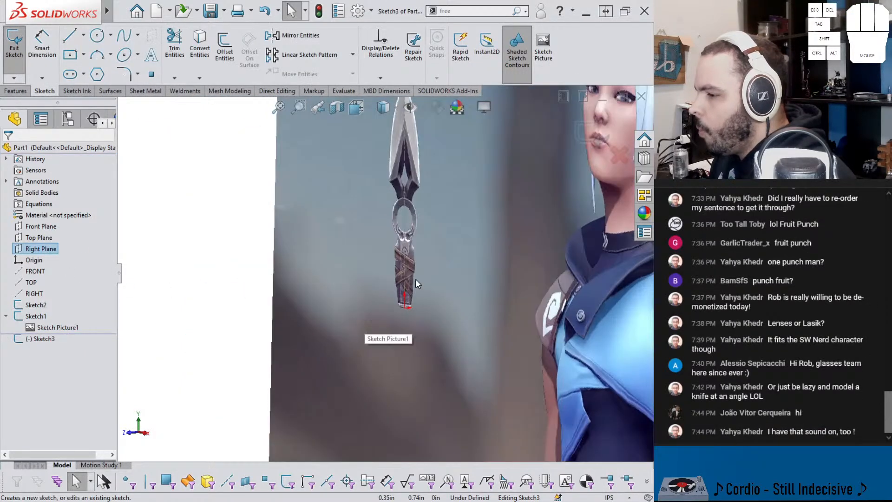
# Step: Sketch a closed four-sided line profile across the upper band of the knife's ring, against the vertical centerline, with a lower edge about 0.15 in long
pyautogui.scroll(-5, 407, 220)
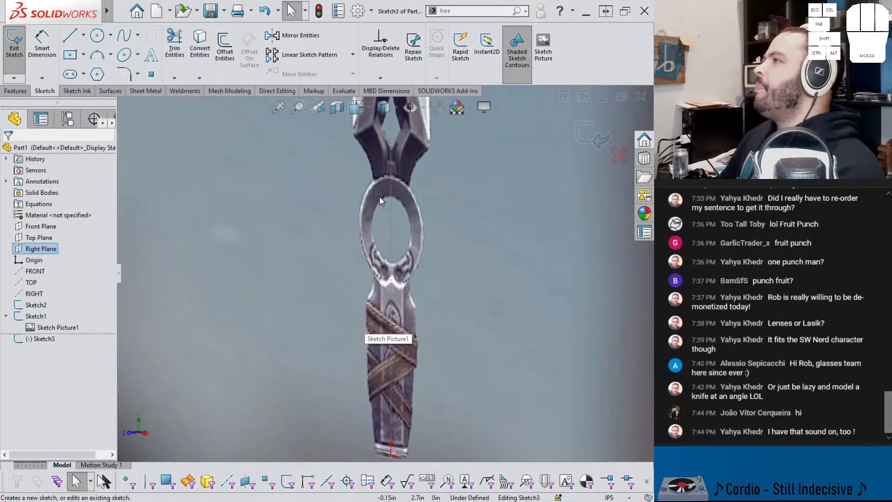
pyautogui.scroll(-4, 397, 223)
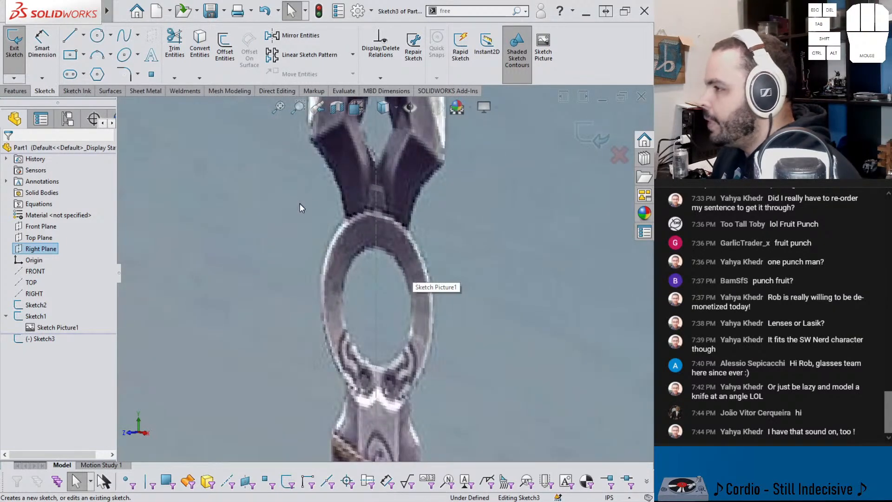
pyautogui.click(74, 44)
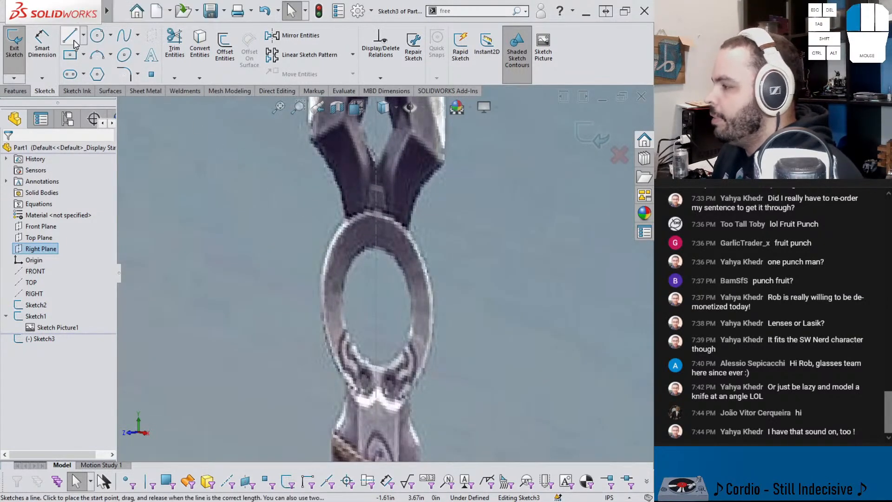
pyautogui.click(376, 248)
pyautogui.click(376, 213)
pyautogui.click(343, 216)
pyautogui.click(356, 250)
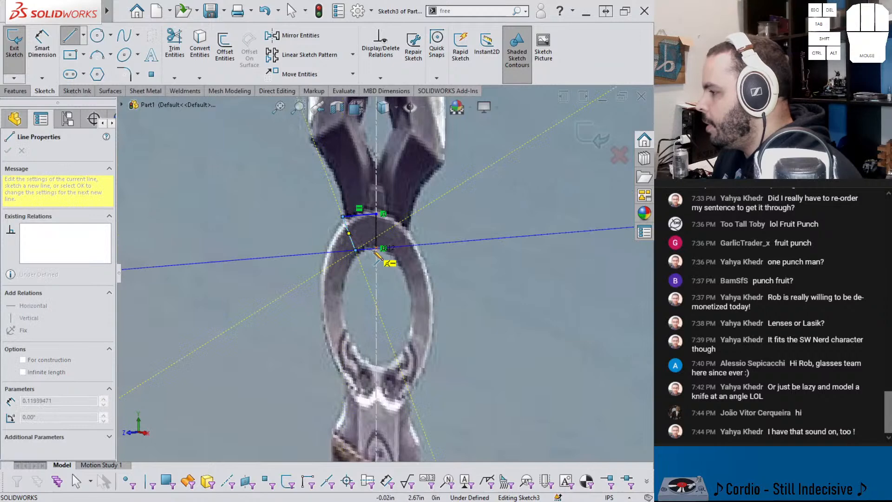
pyautogui.click(376, 248)
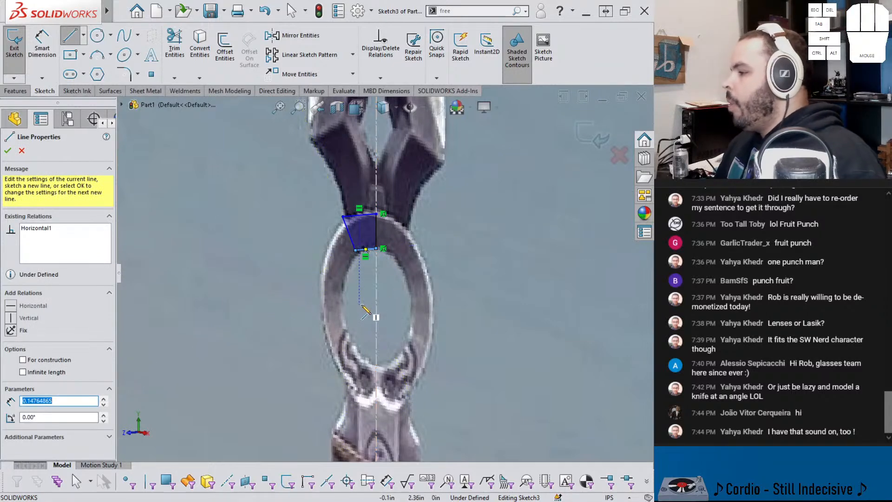
# Step: Sketch a horizontal construction line about 1.3 in long across the middle of the knife's ring
pyautogui.press('Escape')
pyautogui.click(84, 36)
pyautogui.click(84, 64)
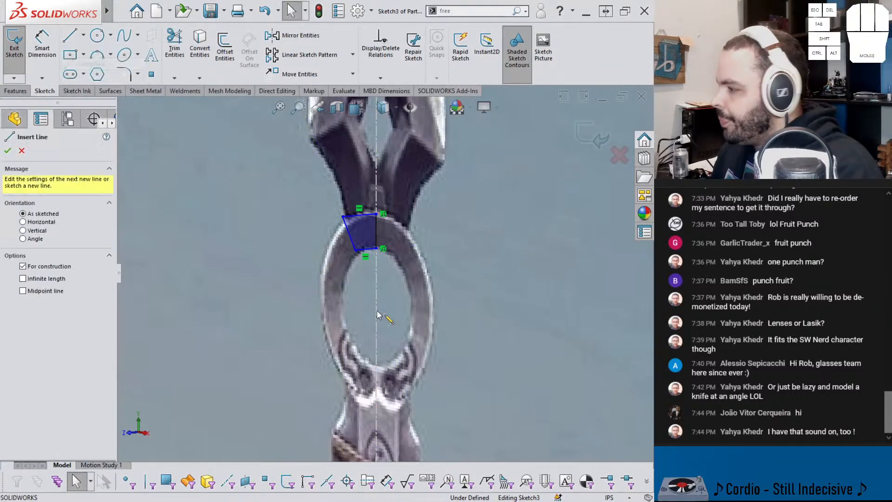
pyautogui.click(322, 308)
pyautogui.moveTo(504, 297); pyautogui.dragTo(504, 294)
pyautogui.press('Escape')
# Step: Dimension the horizontal construction line 2.375 in above the origin at the base of the handle
pyautogui.moveTo(387, 316); pyautogui.dragTo(423, 329, button='middle')
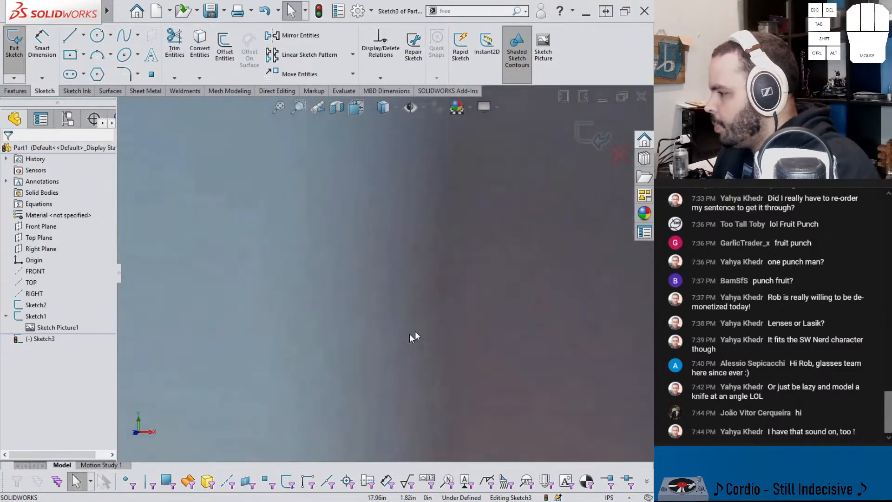
pyautogui.scroll(-8, 419, 331)
pyautogui.scroll(7, 186, 294)
pyautogui.moveTo(188, 294)
pyautogui.mouseDown(button='middle')
pyautogui.moveTo(200, 297)
pyautogui.moveTo(199, 309)
pyautogui.mouseUp(button='middle')
pyautogui.scroll(-6, 200, 310)
pyautogui.moveTo(251, 356); pyautogui.dragTo(299, 369, button='middle')
pyautogui.rightClick(405, 398)
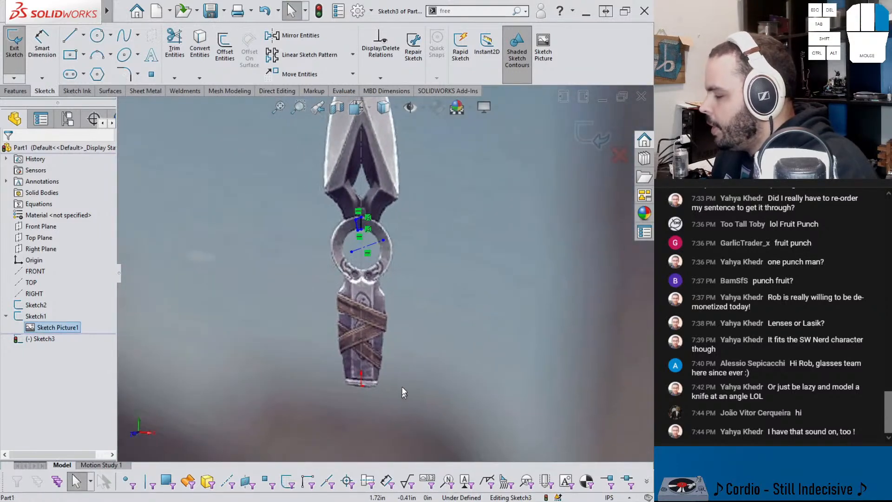
pyautogui.moveTo(403, 399); pyautogui.dragTo(365, 383, button='right')
pyautogui.click(362, 387)
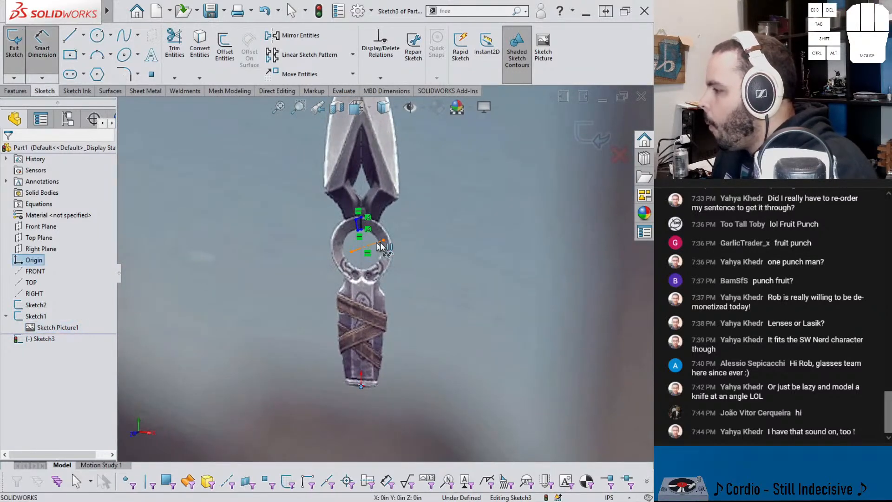
pyautogui.click(376, 242)
pyautogui.click(424, 280)
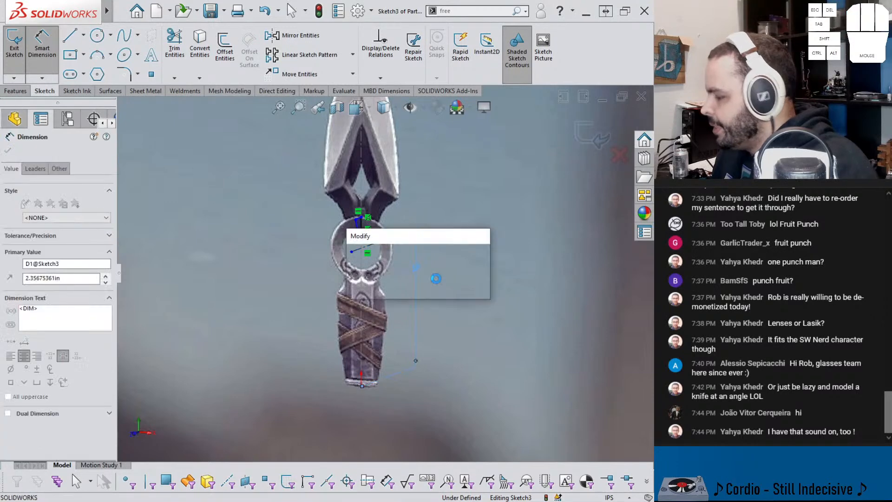
pyautogui.write('2.375')
pyautogui.press('Return')
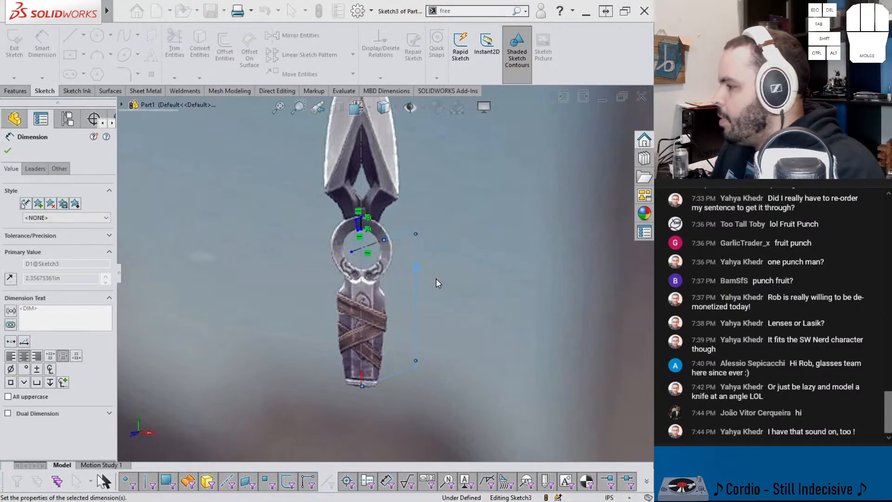
# Step: Dimension the ring profile's upper edge 0.5 in above the horizontal construction line
pyautogui.scroll(-3, 361, 257)
pyautogui.moveTo(360, 257); pyautogui.dragTo(336, 247, button='middle')
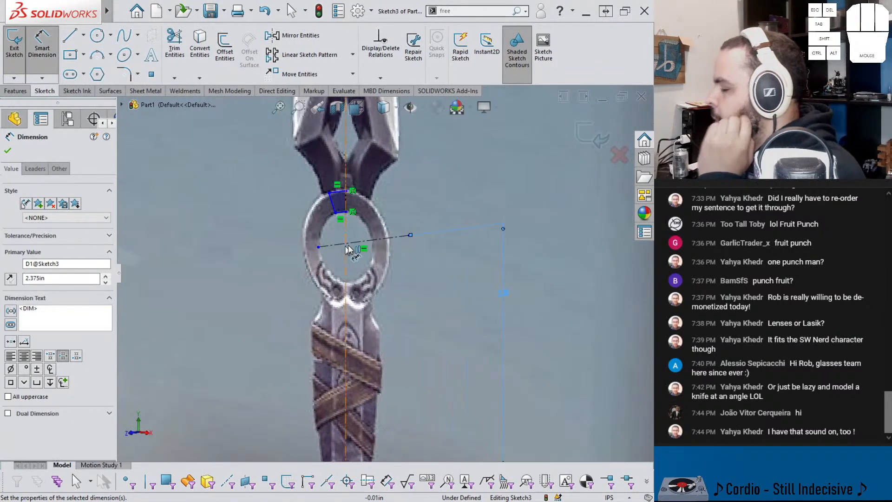
pyautogui.scroll(3, 352, 242)
pyautogui.scroll(-4, 355, 232)
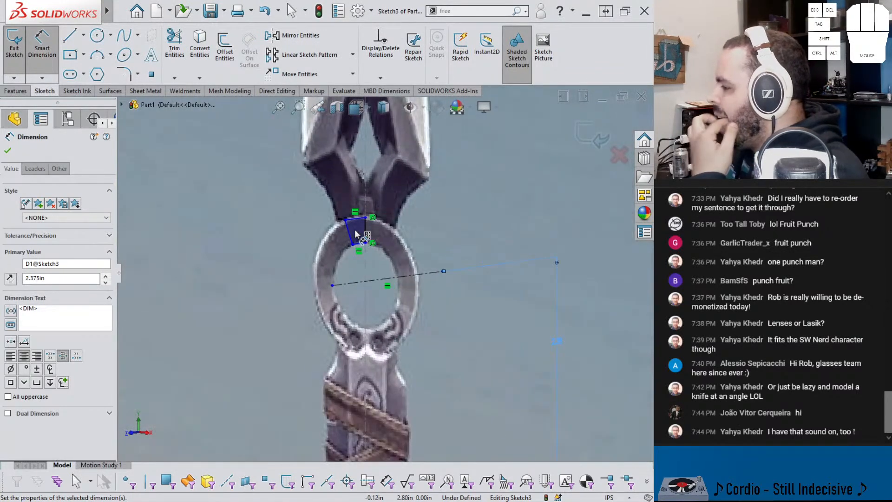
pyautogui.scroll(-3, 361, 270)
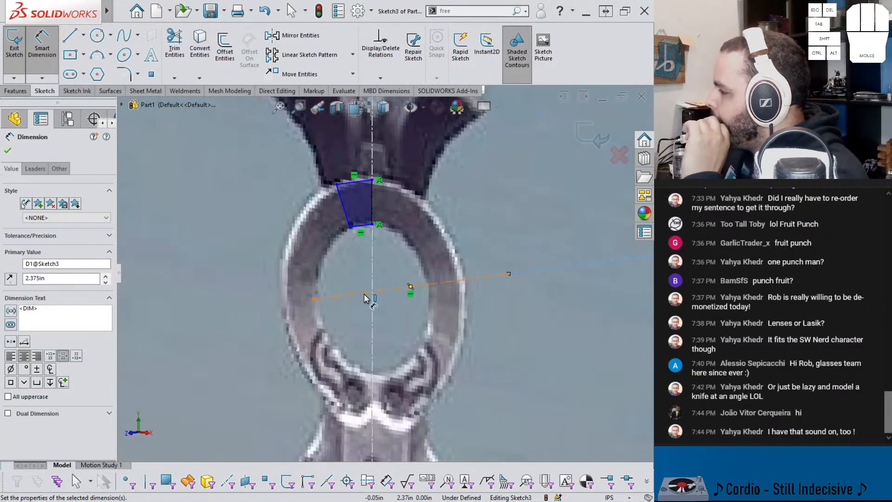
pyautogui.click(366, 293)
pyautogui.click(359, 182)
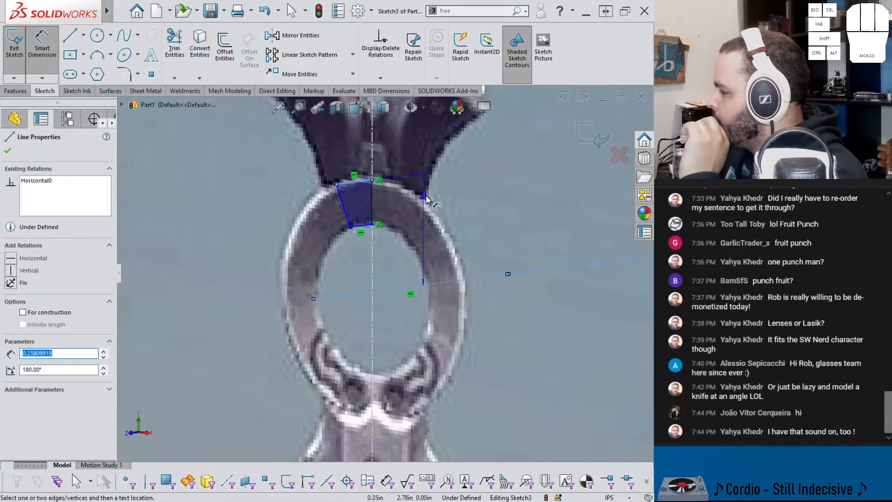
pyautogui.click(442, 199)
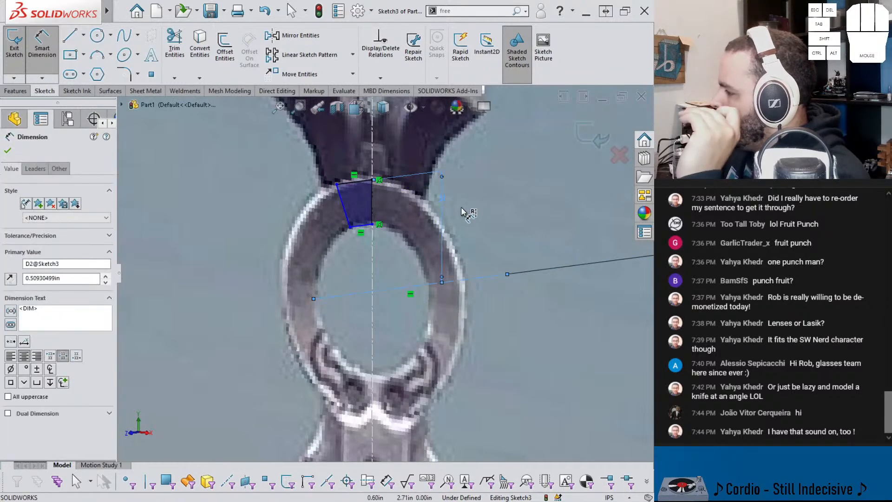
pyautogui.write('.5')
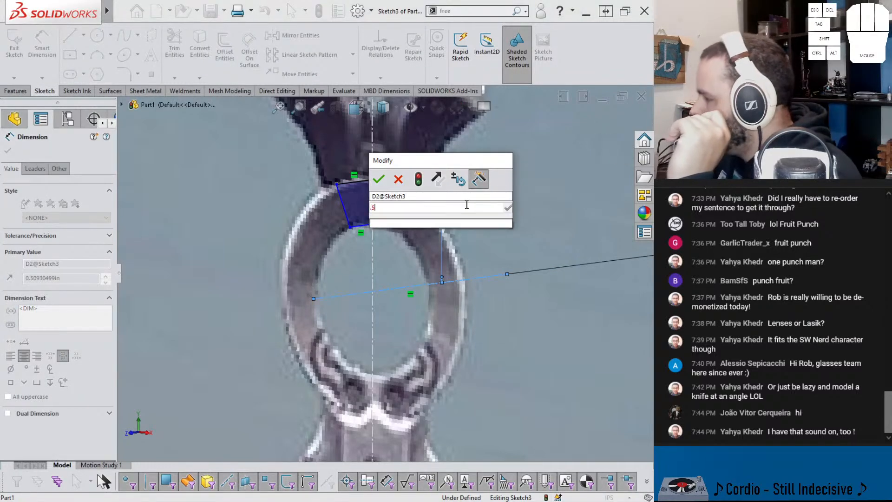
pyautogui.press('Return')
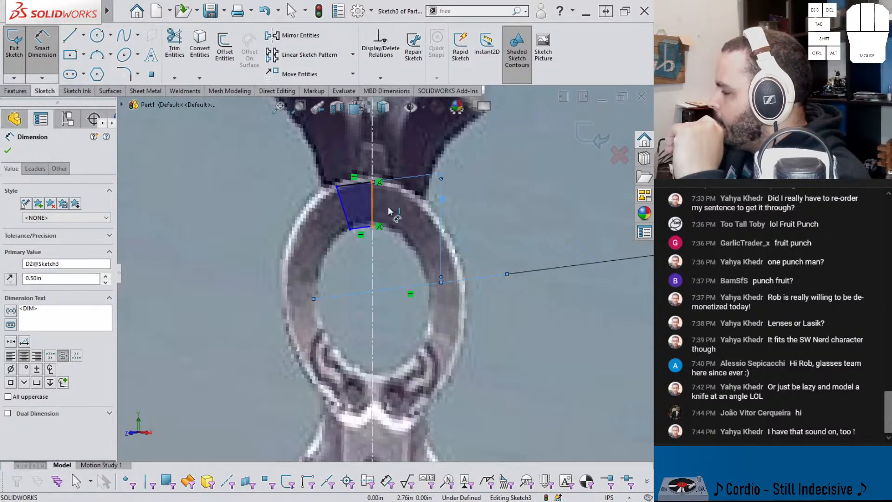
# Step: Dimension the profile's vertical edge on the centerline at 0.2 in and refine the value to 0.1875 in
pyautogui.click(405, 212)
pyautogui.press('Delete')
pyautogui.click(372, 207)
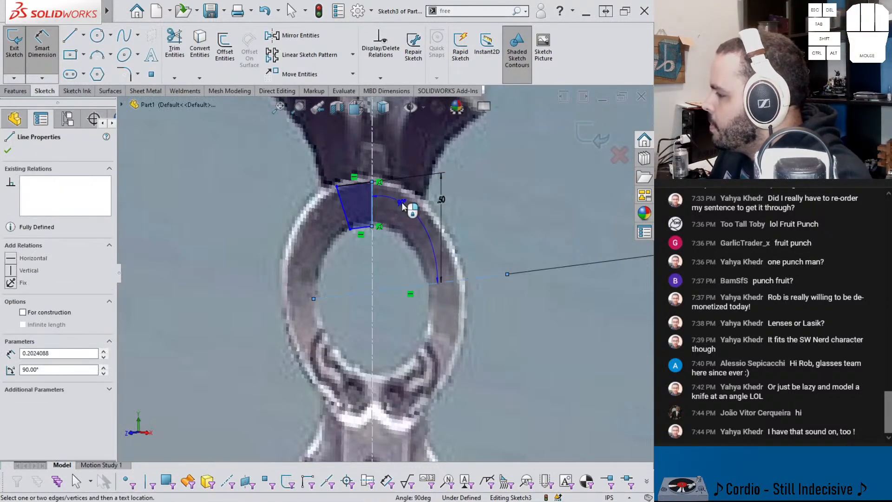
pyautogui.press('Escape')
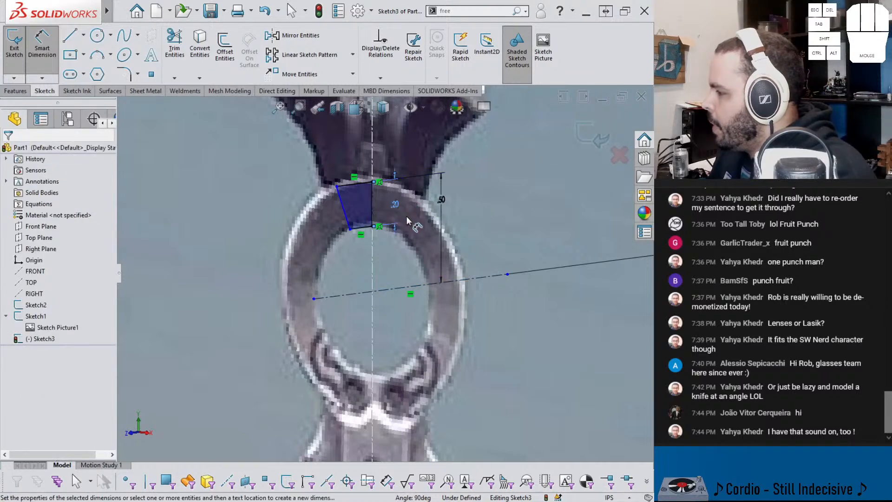
pyautogui.click(406, 216)
pyautogui.write('.2')
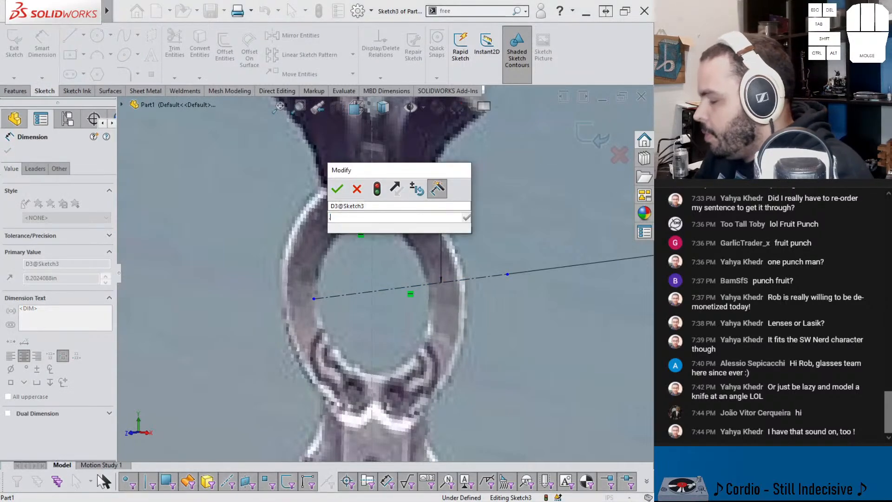
pyautogui.press('Return')
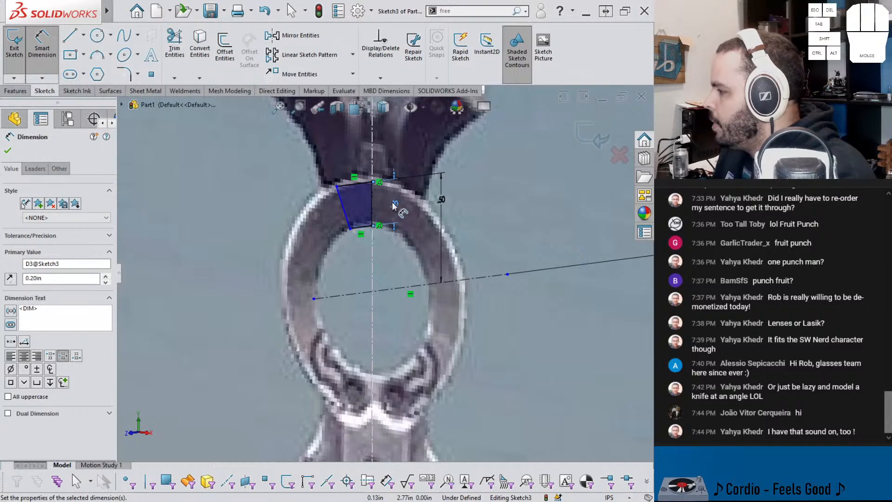
pyautogui.doubleClick(393, 204)
pyautogui.write('.1875')
pyautogui.press('Return')
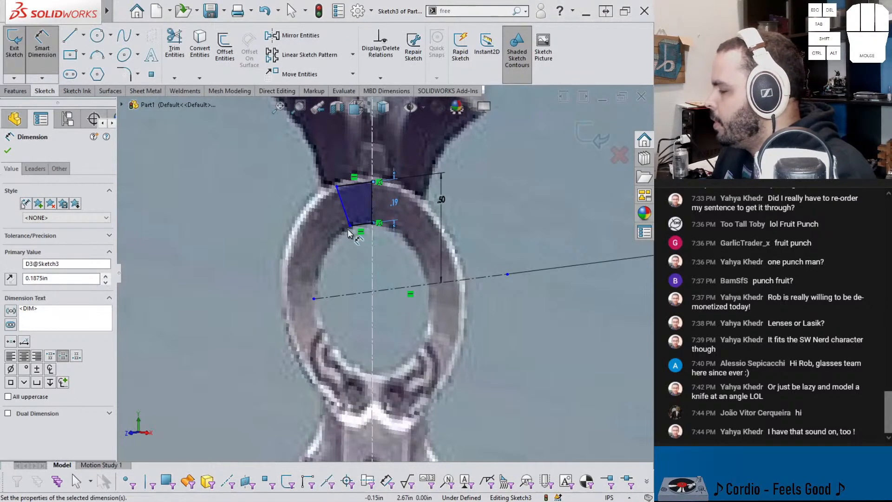
# Step: Dimension the length of the profile's upper edge and set it to 0.25 in
pyautogui.click(352, 184)
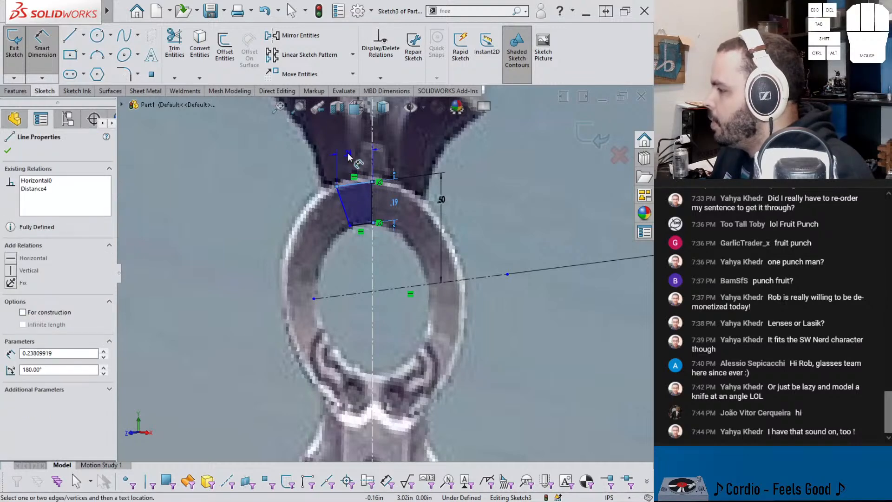
pyautogui.click(349, 156)
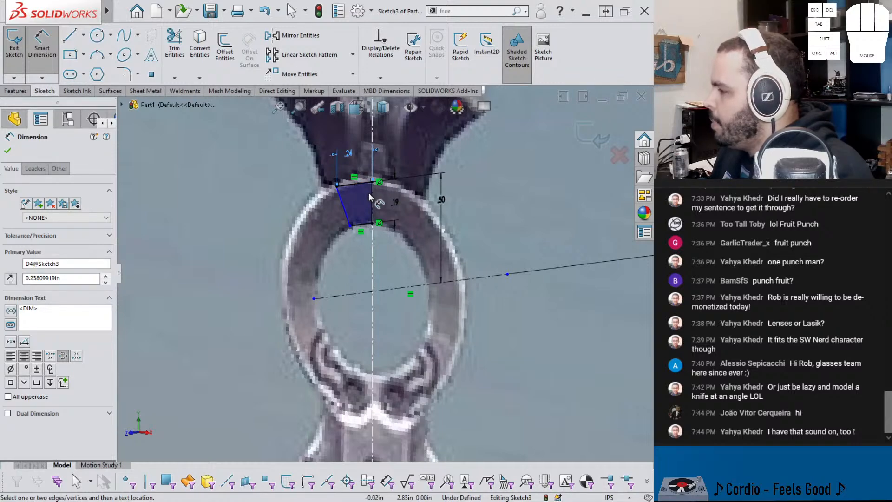
pyautogui.scroll(3, 379, 274)
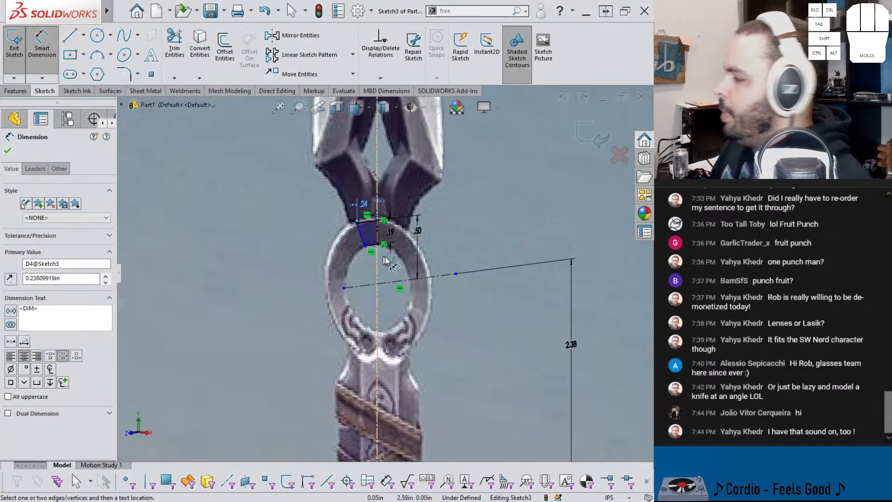
pyautogui.scroll(-3, 379, 199)
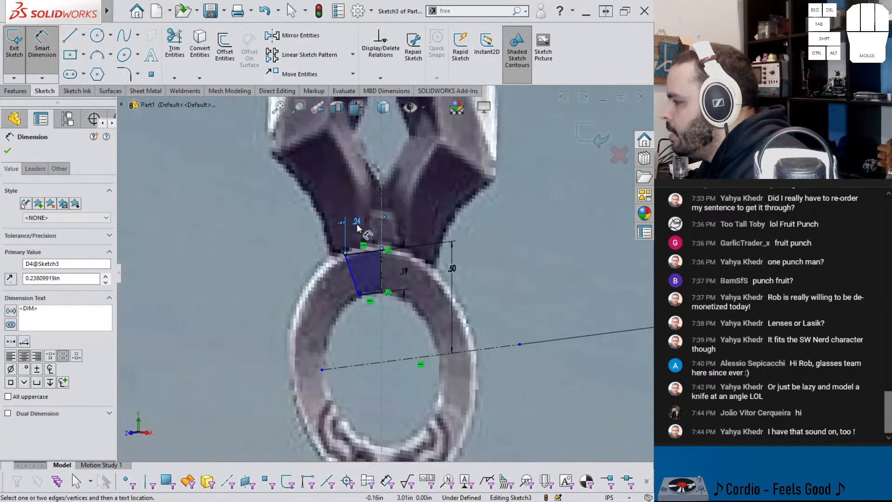
pyautogui.doubleClick(367, 225)
pyautogui.write('.25')
pyautogui.press('Return')
# Step: Dimension the length of the profile's lower edge at 0.1875 in and exit the sketch
pyautogui.scroll(5, 395, 242)
pyautogui.scroll(-3, 400, 268)
pyautogui.click(355, 299)
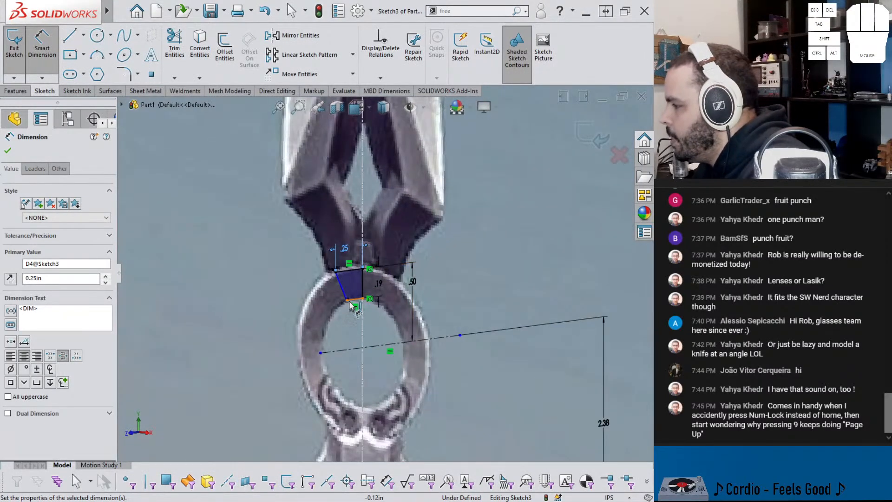
pyautogui.click(355, 325)
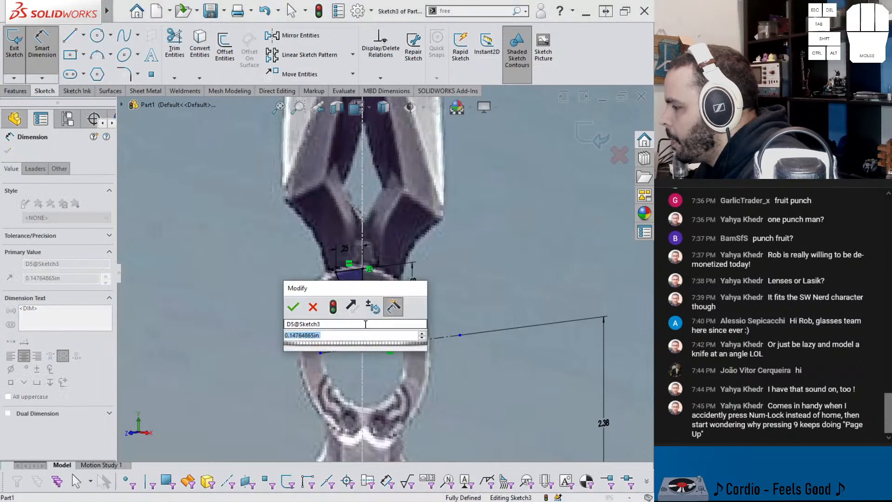
pyautogui.write('3/16')
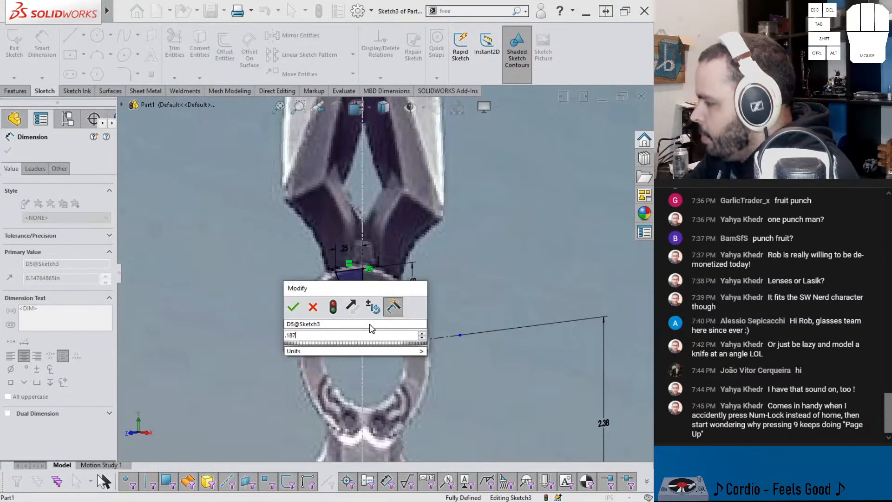
pyautogui.press('Return')
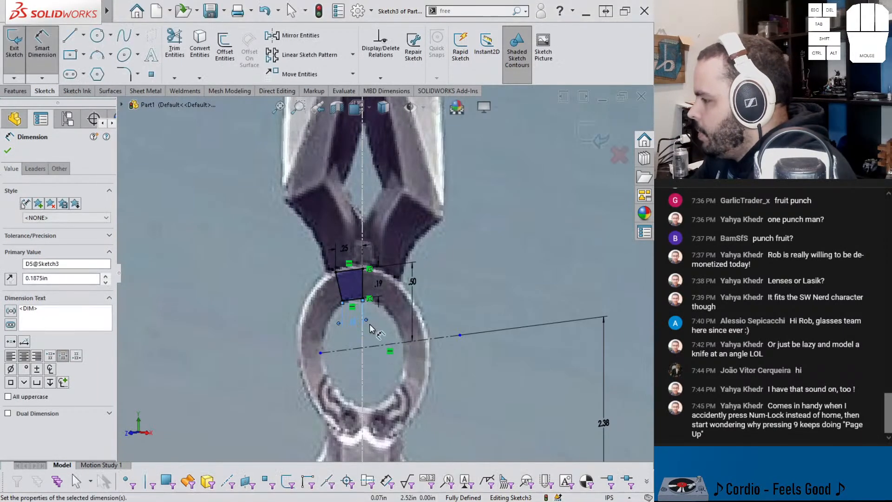
pyautogui.doubleClick(346, 325)
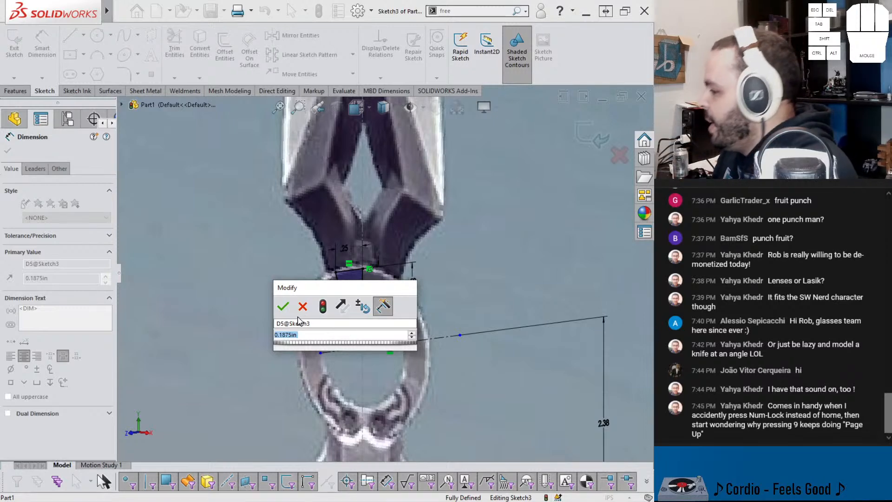
pyautogui.click(284, 306)
pyautogui.scroll(-3, 326, 300)
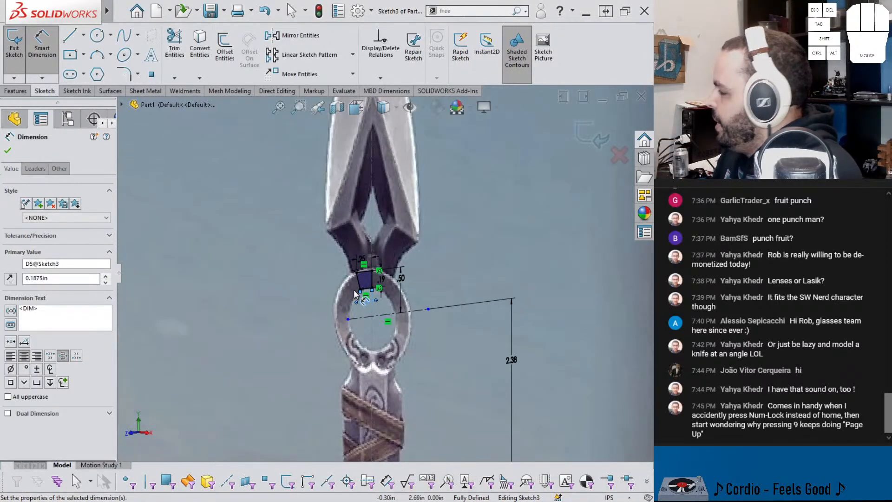
pyautogui.click(588, 136)
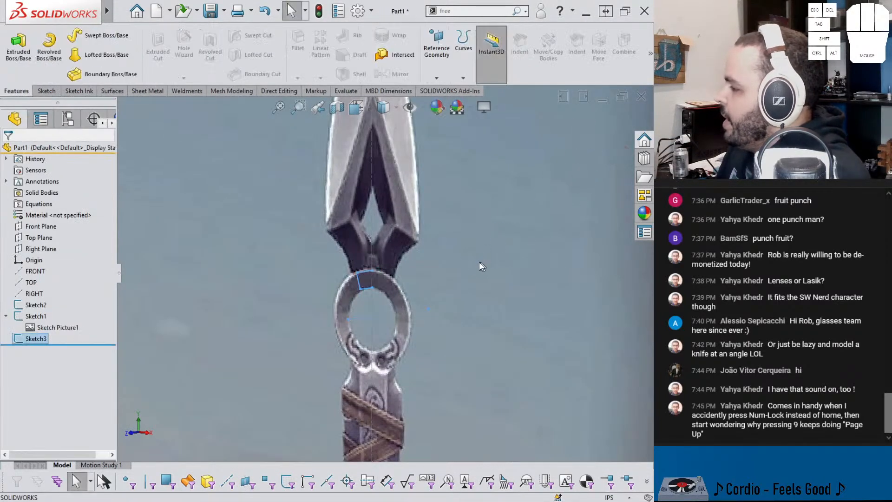
# Step: Reopen the ring profile sketch, give the horizontal construction line infinite length and exit the sketch
pyautogui.scroll(-2, 442, 265)
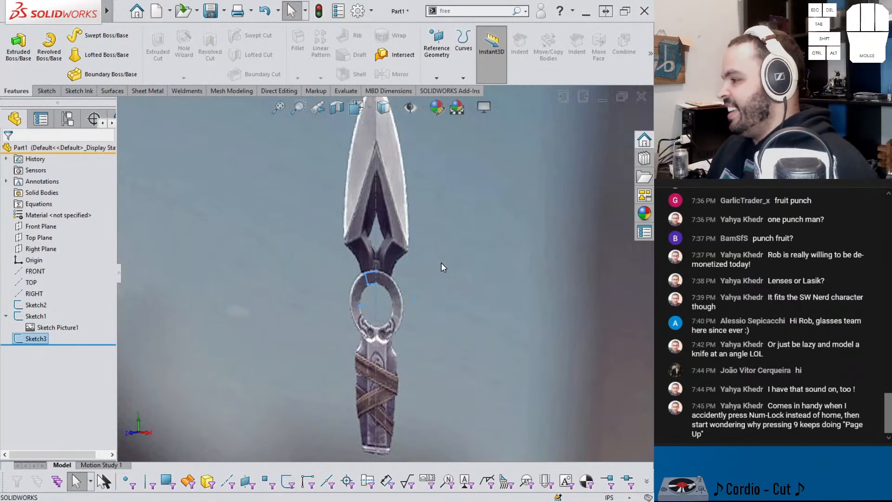
pyautogui.scroll(-3, 390, 307)
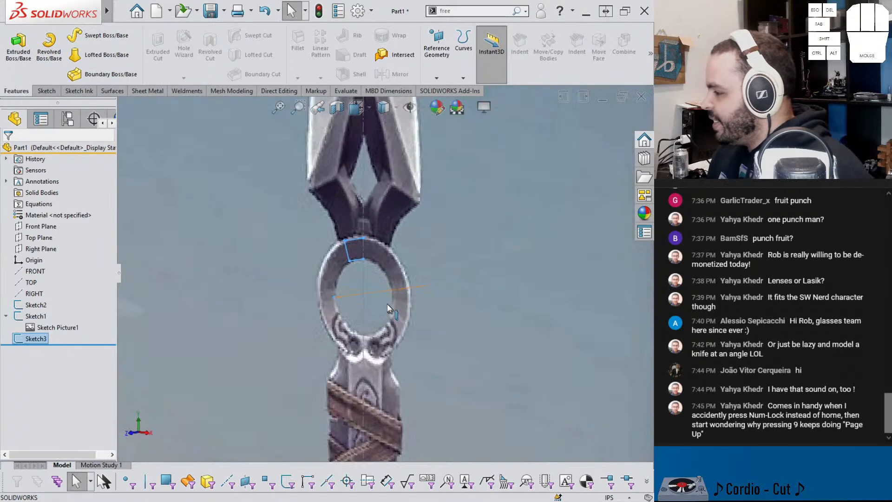
pyautogui.click(260, 321)
pyautogui.doubleClick(336, 299)
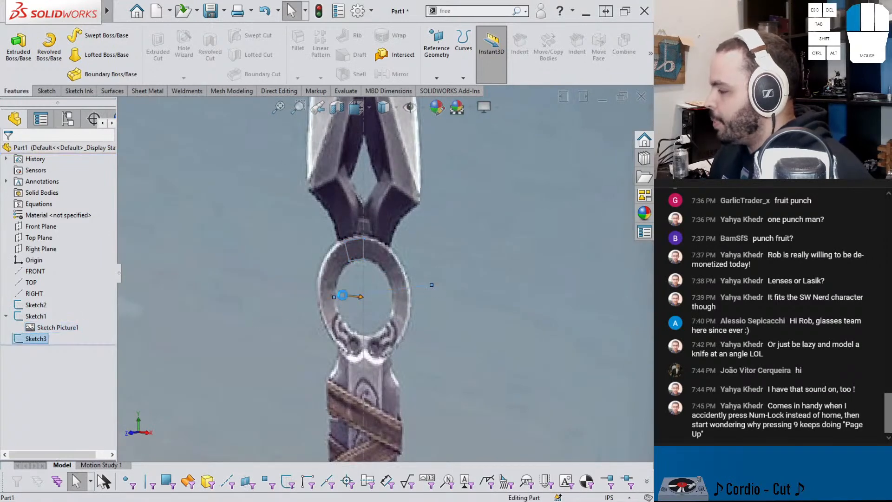
pyautogui.click(357, 296)
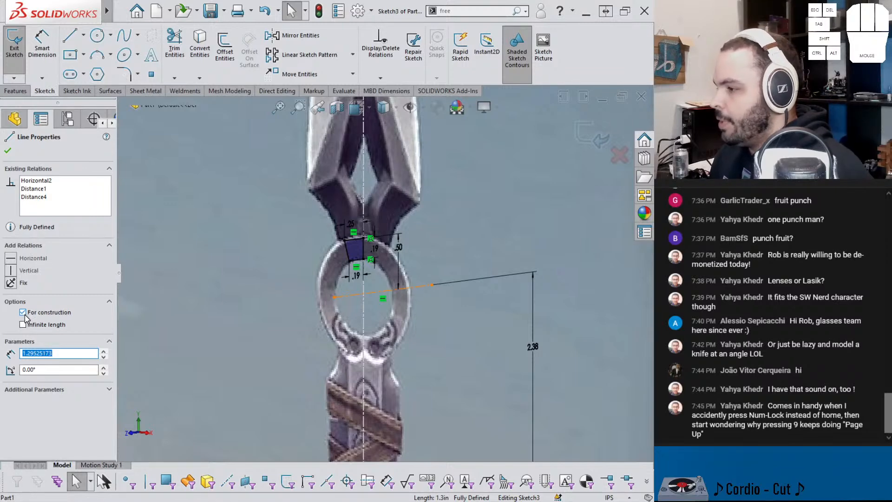
pyautogui.click(23, 325)
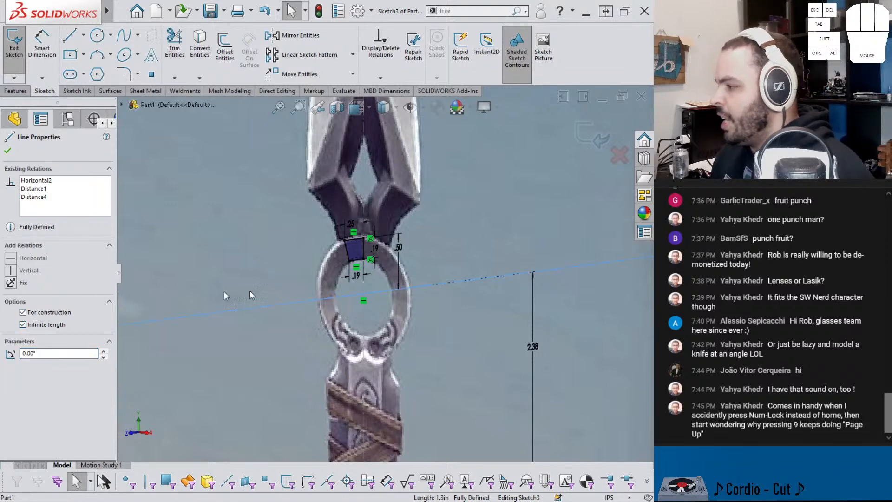
pyautogui.click(589, 143)
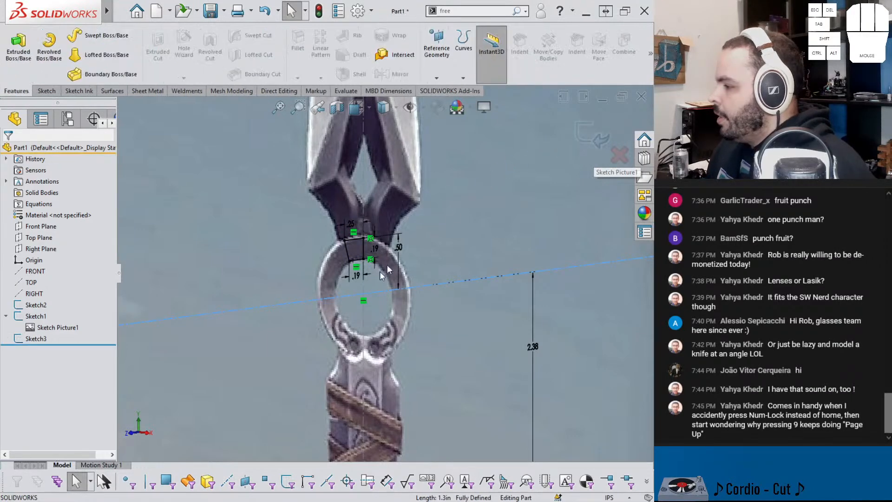
# Step: Revolve the ring profile sketch 360 degrees about the horizontal construction axis
pyautogui.click(252, 310)
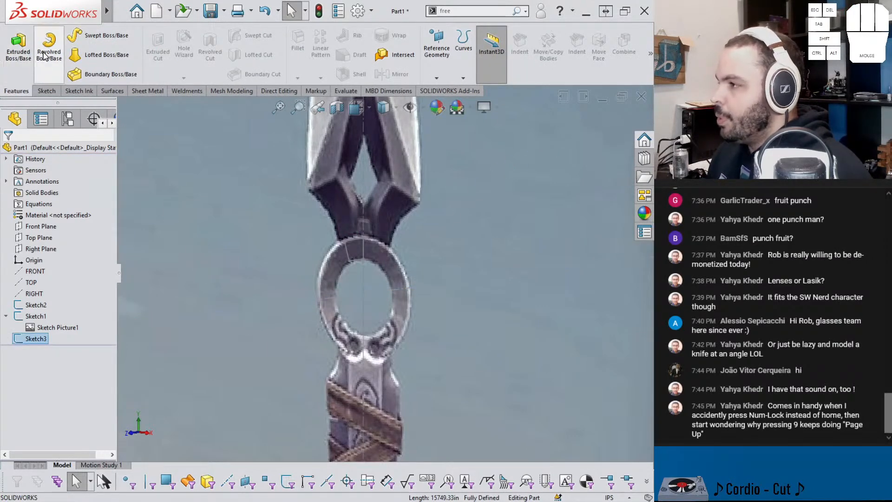
pyautogui.click(46, 54)
pyautogui.moveTo(323, 292); pyautogui.dragTo(403, 305, button='middle')
pyautogui.scroll(2, 400, 301)
pyautogui.scroll(3, 556, 186)
pyautogui.scroll(-4, 561, 175)
pyautogui.scroll(2, 561, 174)
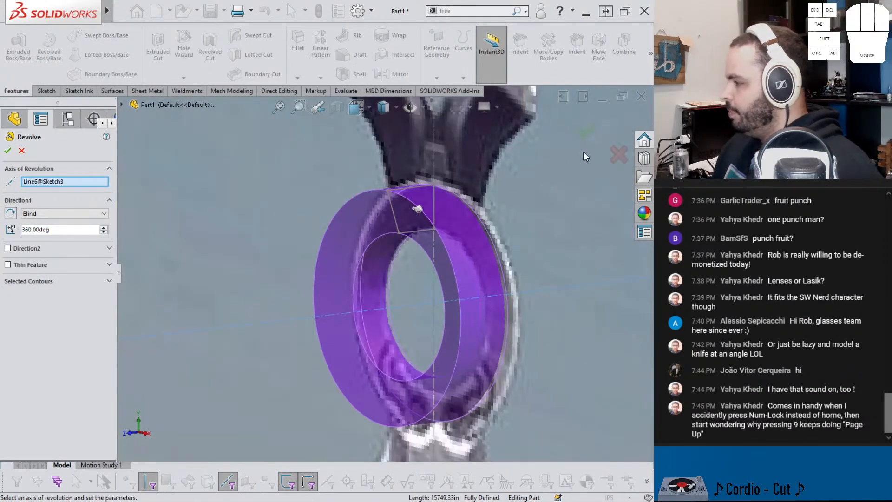
pyautogui.click(585, 132)
pyautogui.moveTo(500, 210); pyautogui.dragTo(438, 267, button='middle')
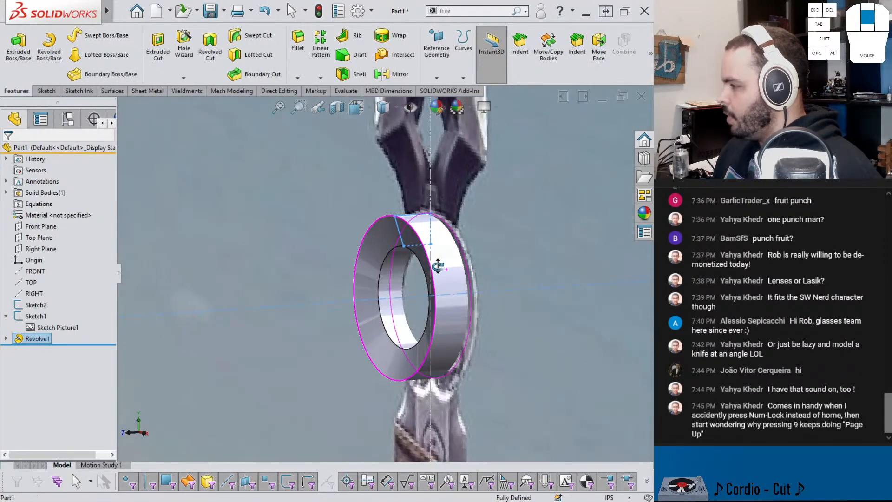
# Step: Set the ring profile's lower edge to 0.06 in and its upper edge to 0.125 in, and rebuild
pyautogui.click(437, 268)
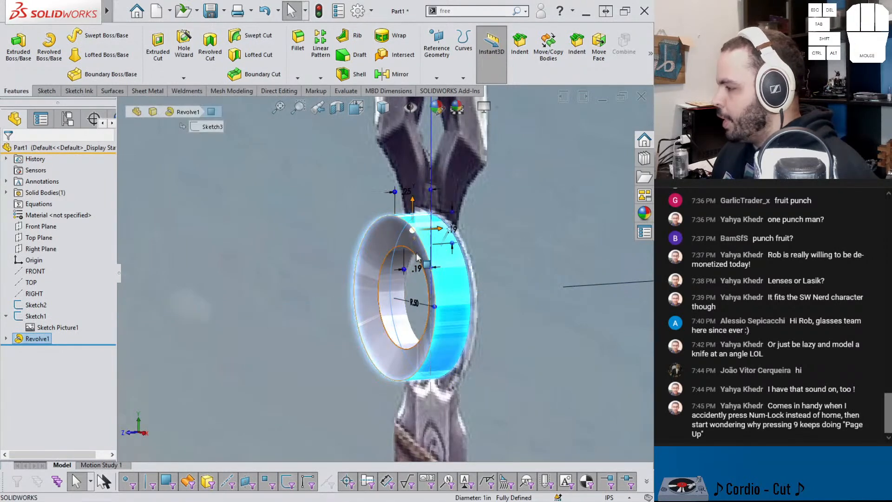
pyautogui.doubleClick(413, 269)
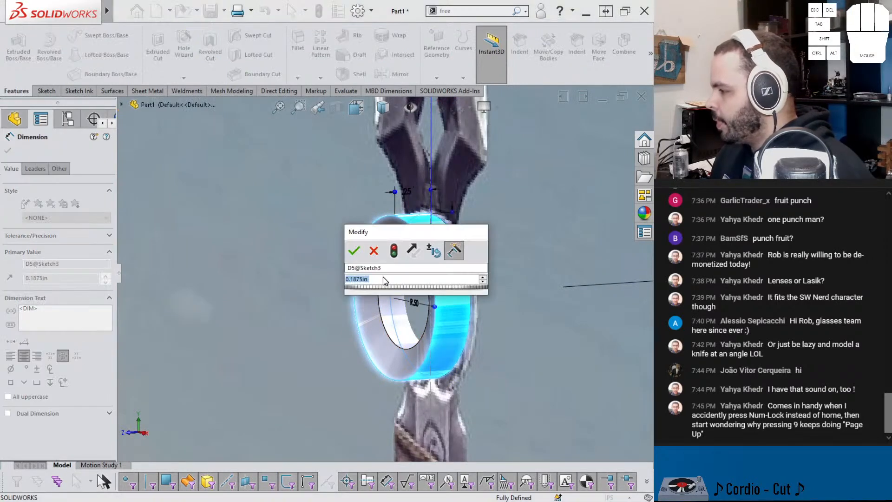
pyautogui.click(354, 250)
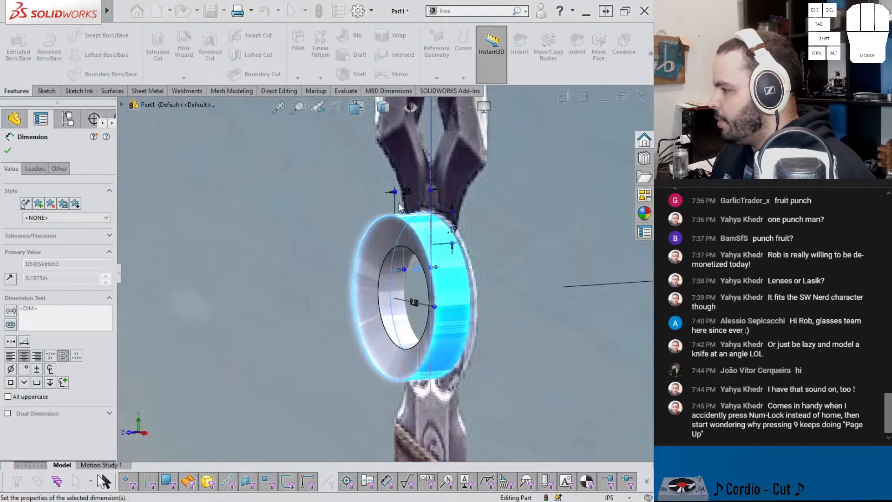
pyautogui.doubleClick(406, 192)
pyautogui.write('0.125in')
pyautogui.click(382, 177)
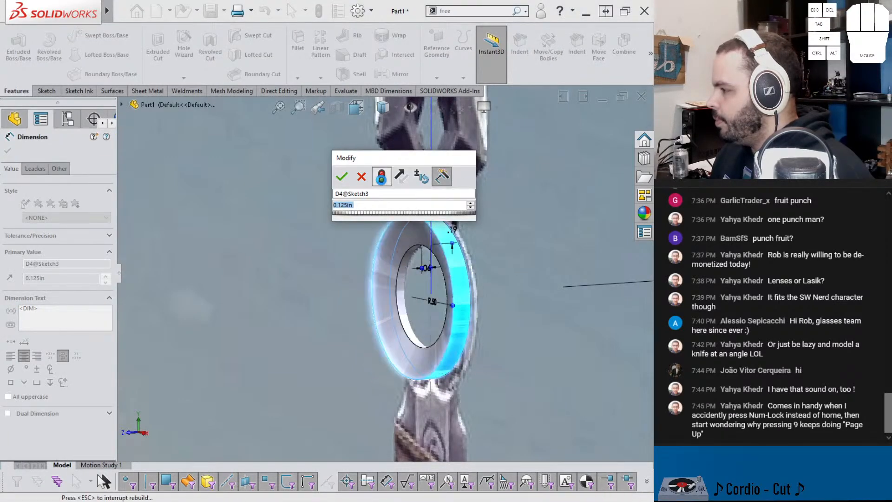
pyautogui.press('Return')
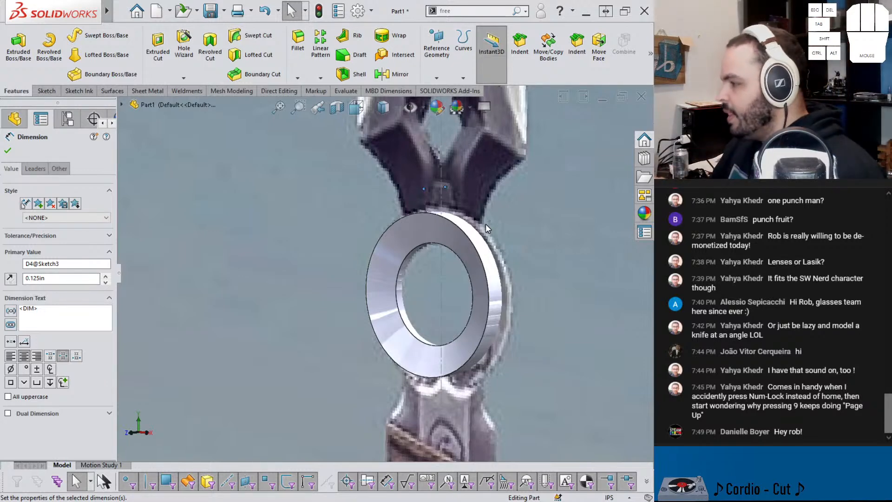
pyautogui.scroll(6, 455, 274)
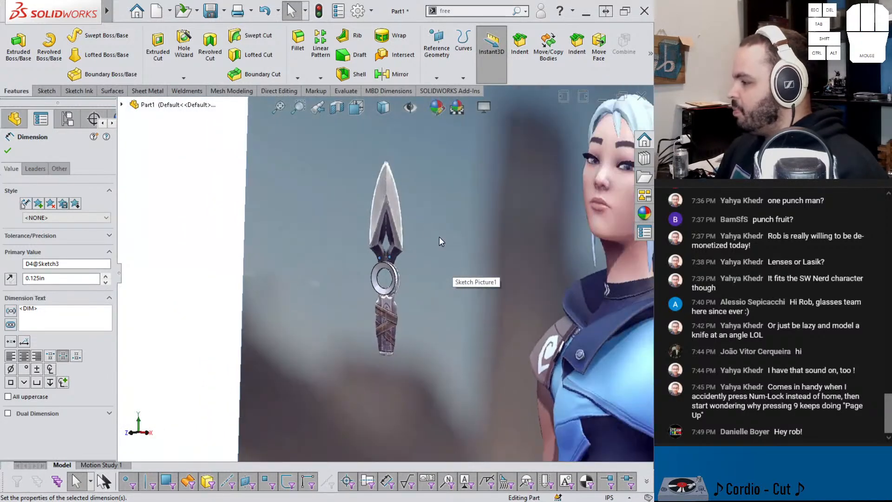
pyautogui.scroll(3, 424, 229)
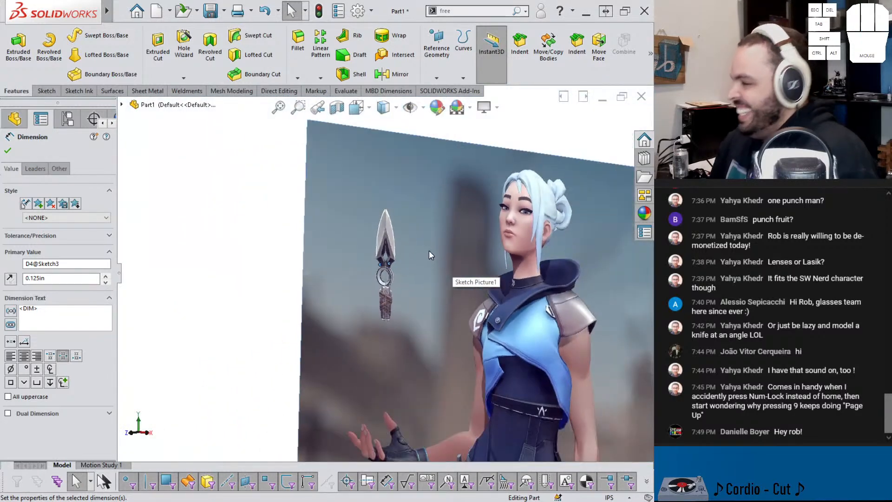
pyautogui.scroll(-2, 411, 248)
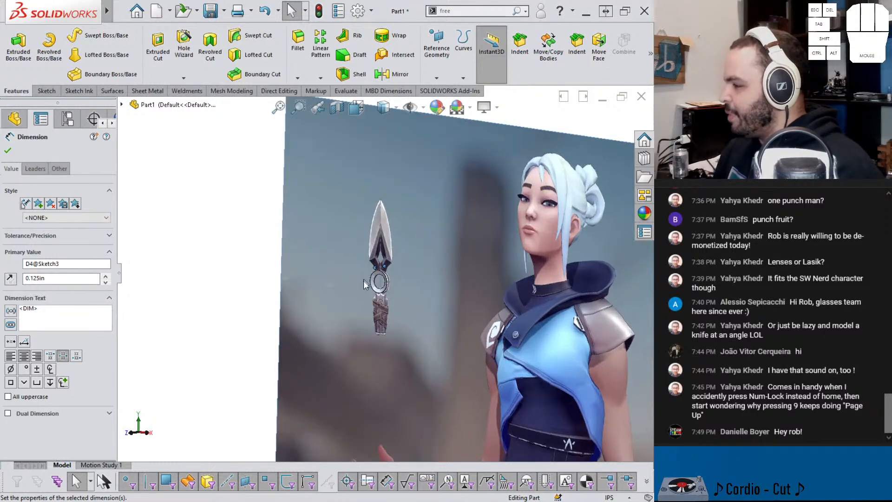
pyautogui.scroll(-5, 376, 285)
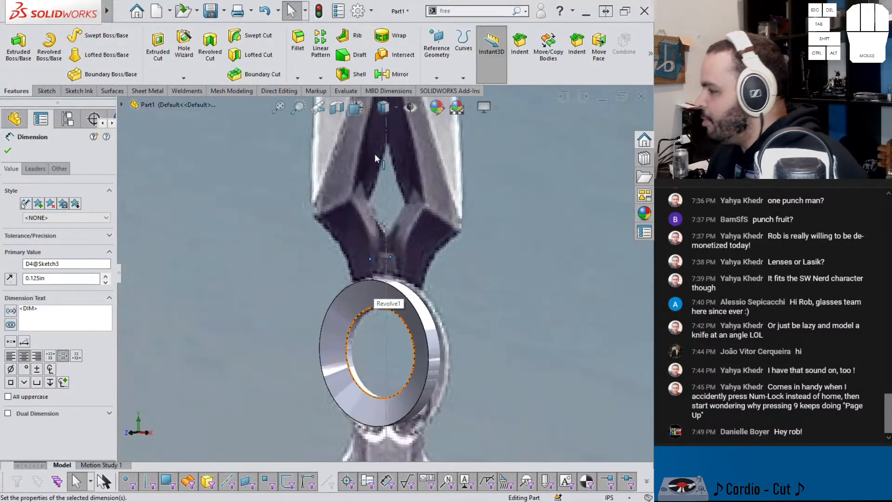
pyautogui.scroll(-2, 378, 155)
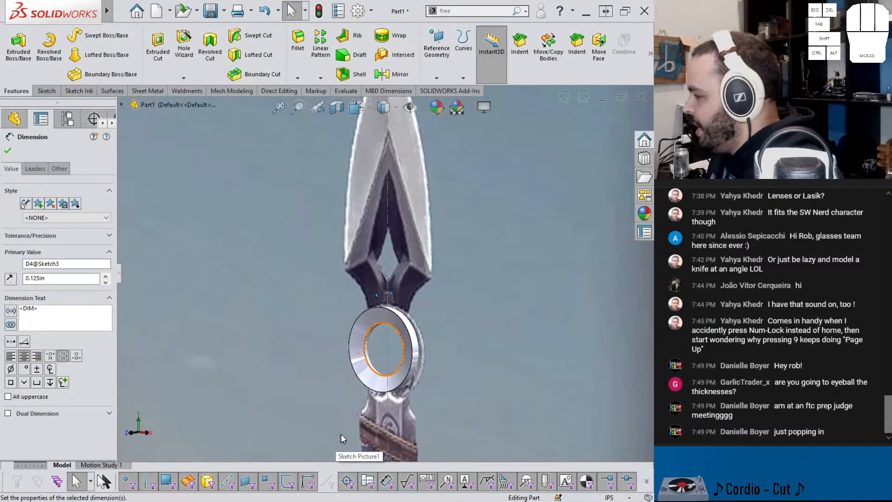
pyautogui.scroll(1, 340, 436)
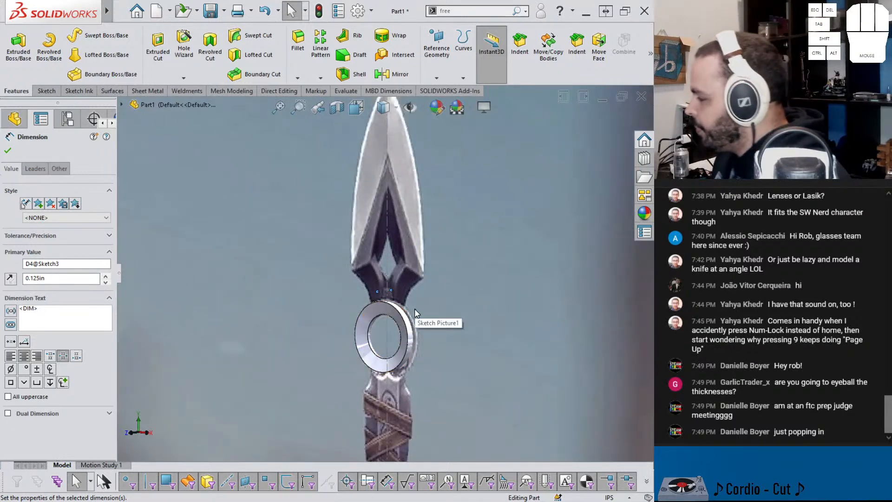
pyautogui.scroll(-3, 414, 308)
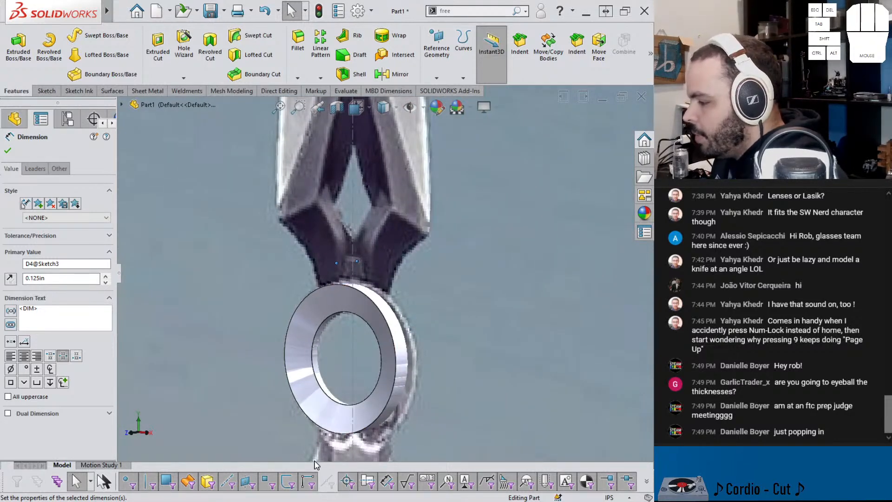
# Step: Switch to Firefox and change the Google image search to "jett valorant kunai"
pyautogui.moveTo(263, 496)
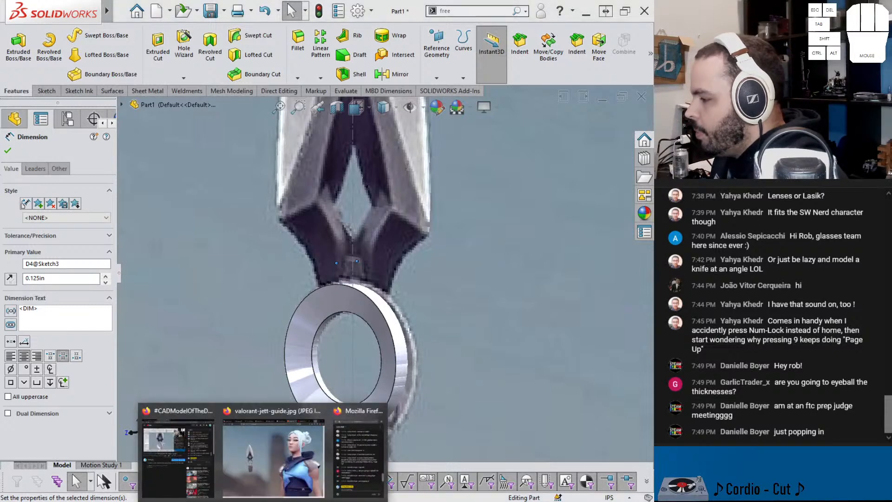
pyautogui.click(259, 459)
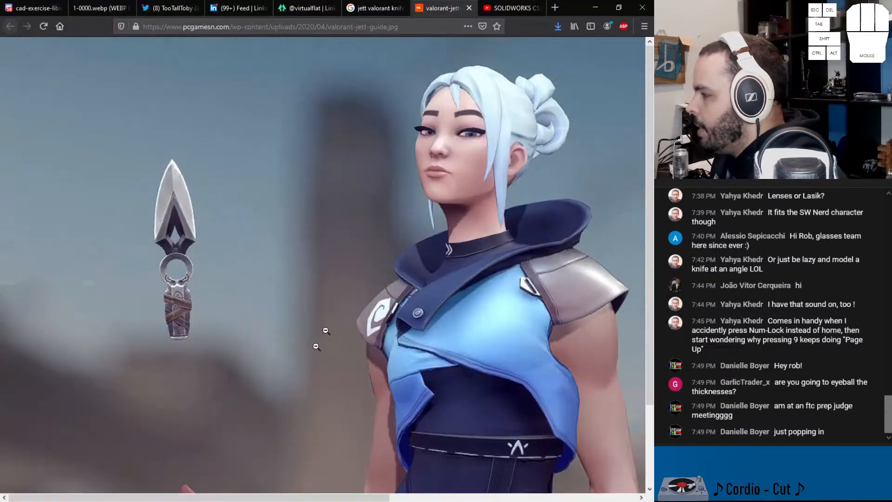
pyautogui.click(370, 7)
pyautogui.scroll(5, 232, 139)
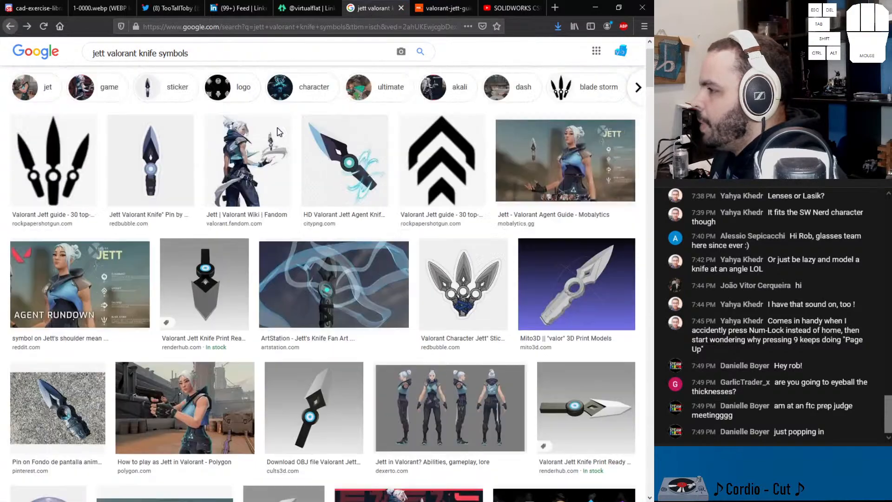
pyautogui.moveTo(190, 59); pyautogui.dragTo(144, 63)
pyautogui.write('unai')
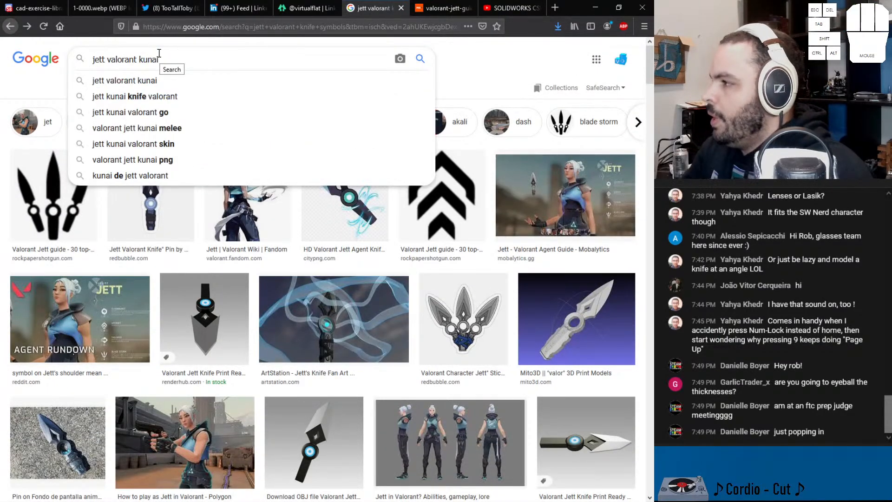
pyautogui.press('Return')
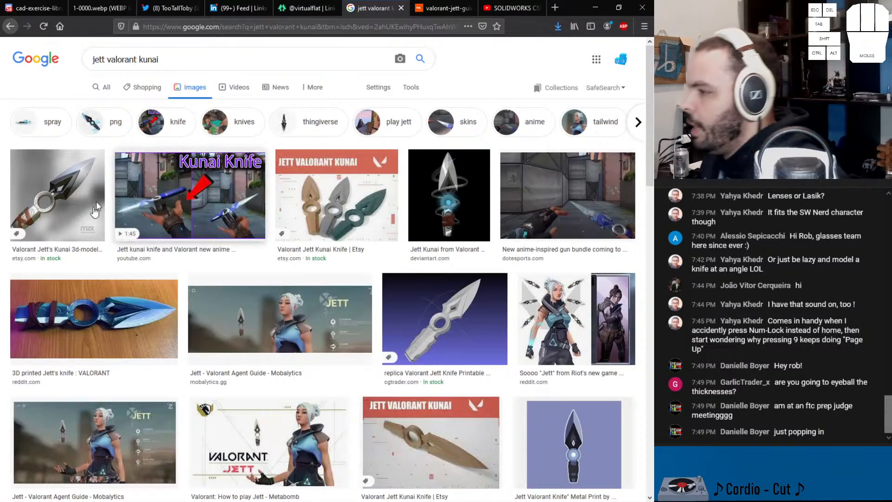
# Step: Examine the kunai image results, previewing the Etsy 3D model and the Dot Esports picture, for views of the knife's thickness
pyautogui.click(61, 214)
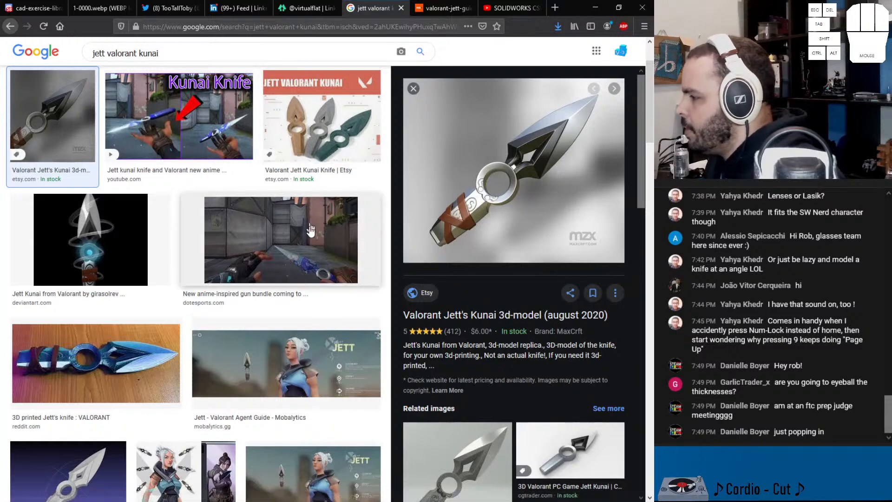
pyautogui.click(283, 251)
pyautogui.scroll(-3, 285, 251)
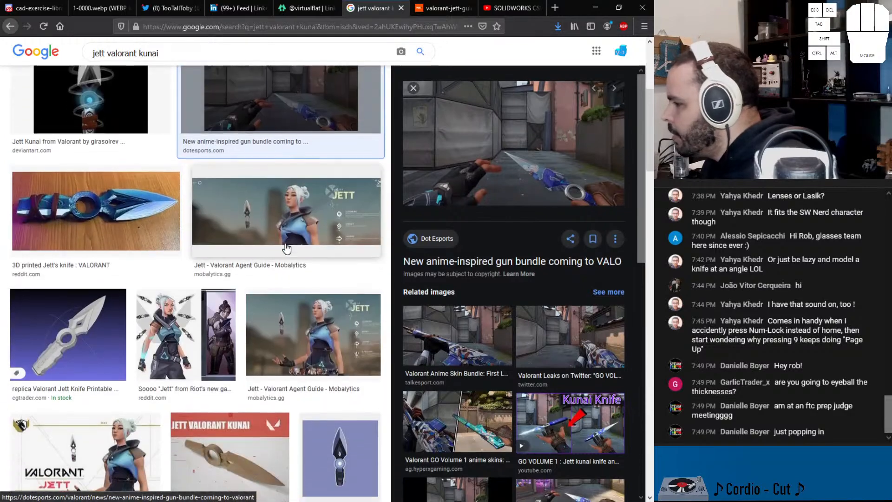
pyautogui.scroll(-3, 238, 288)
pyautogui.scroll(-4, 214, 274)
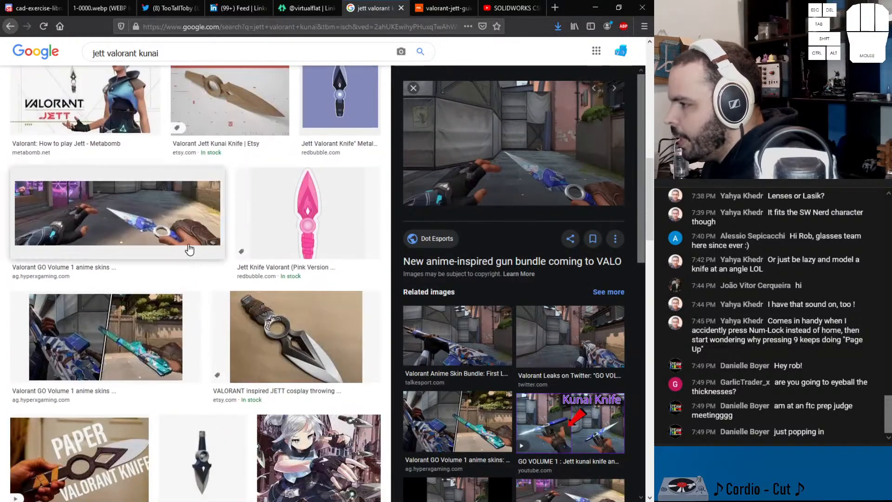
pyautogui.scroll(-10, 176, 321)
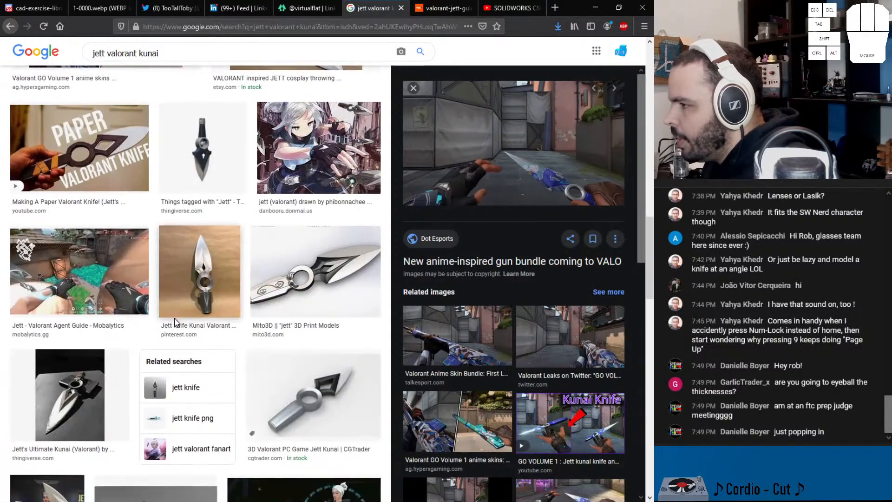
pyautogui.scroll(10, 203, 231)
pyautogui.scroll(4, 203, 231)
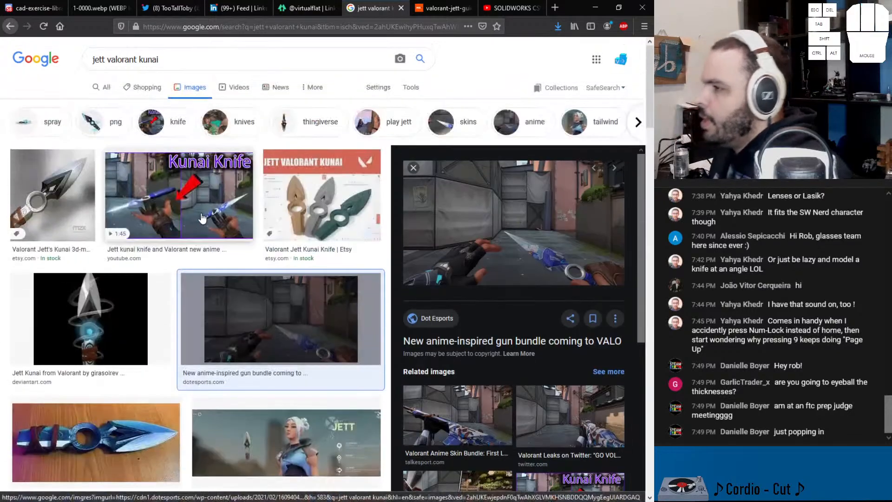
# Step: Change the image search to "jett valorant ult"
pyautogui.moveTo(159, 59); pyautogui.dragTo(138, 62)
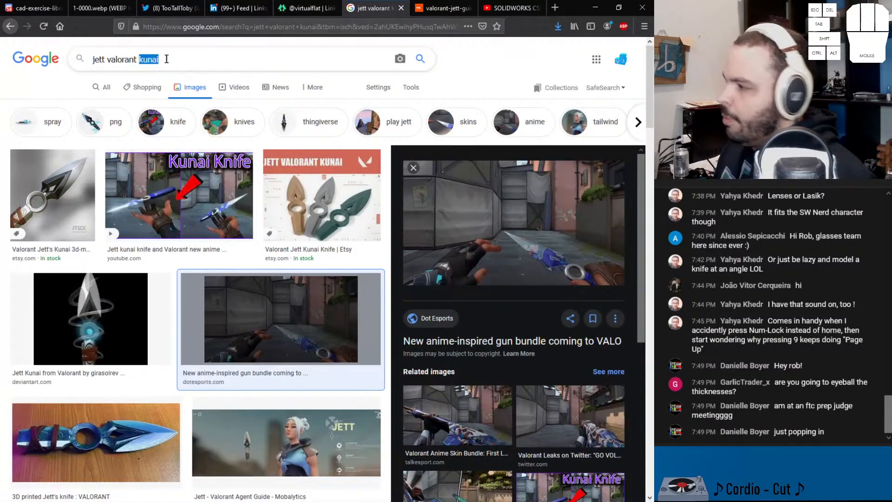
pyautogui.write('t wulk')
pyautogui.press('BackSpace')
pyautogui.press('BackSpace')
pyautogui.press('BackSpace')
pyautogui.press('BackSpace')
pyautogui.write('w')
pyautogui.press('BackSpace')
pyautogui.write('ult')
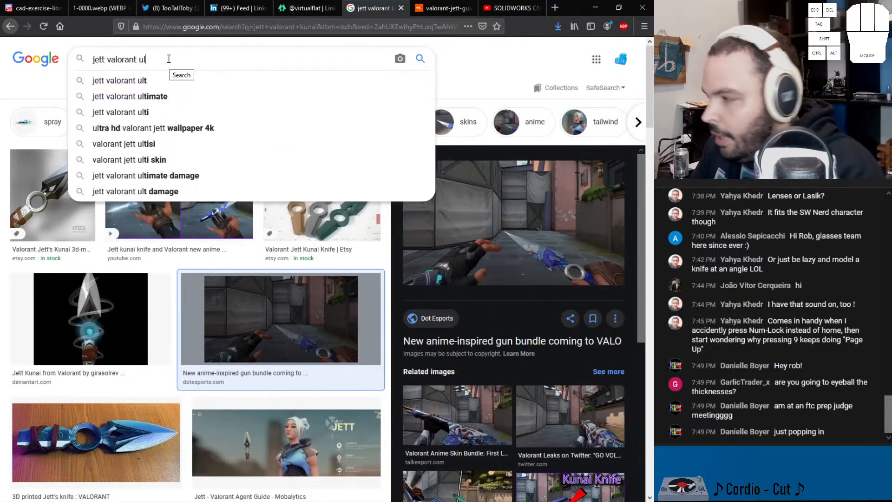
pyautogui.press('Return')
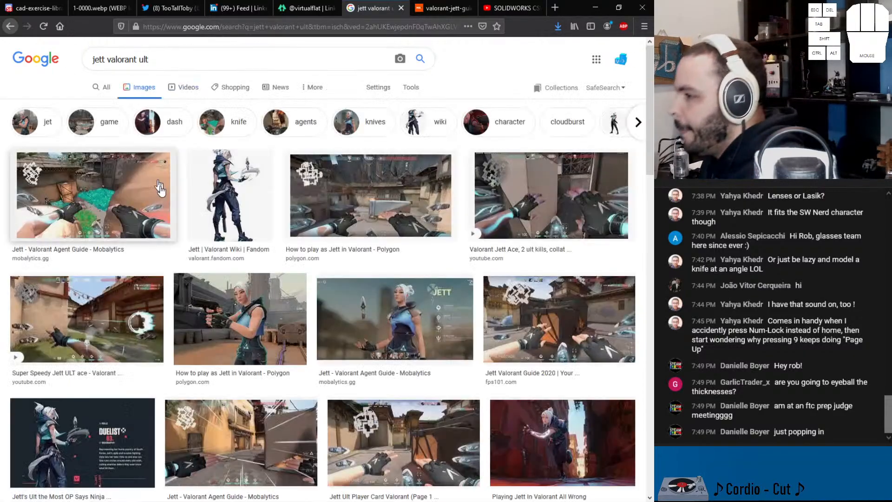
# Step: Open the "Super Speedy Jett ULT ace" image in a new tab and enlarge it to examine the floating knives
pyautogui.click(78, 314)
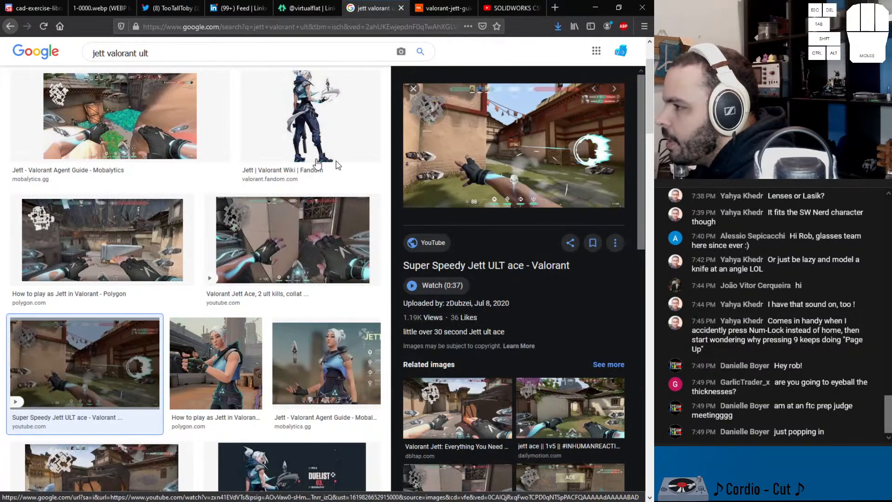
pyautogui.scroll(-3, 184, 219)
pyautogui.scroll(-2, 182, 265)
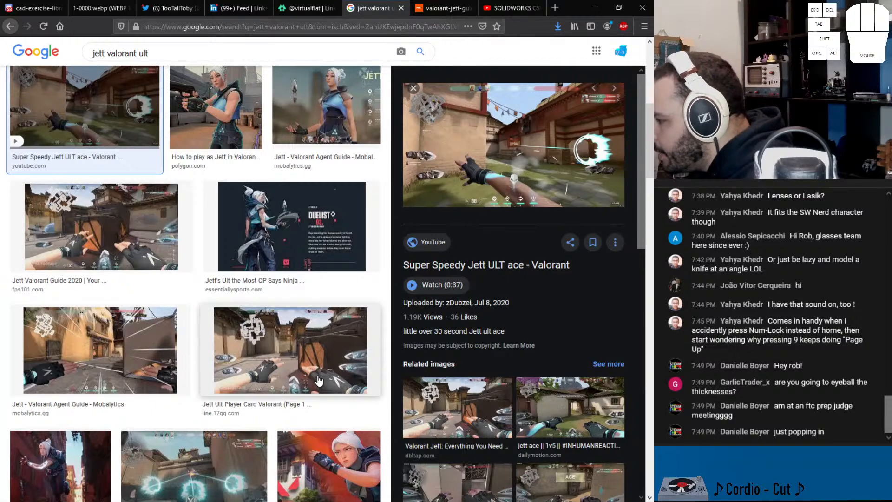
pyautogui.rightClick(480, 189)
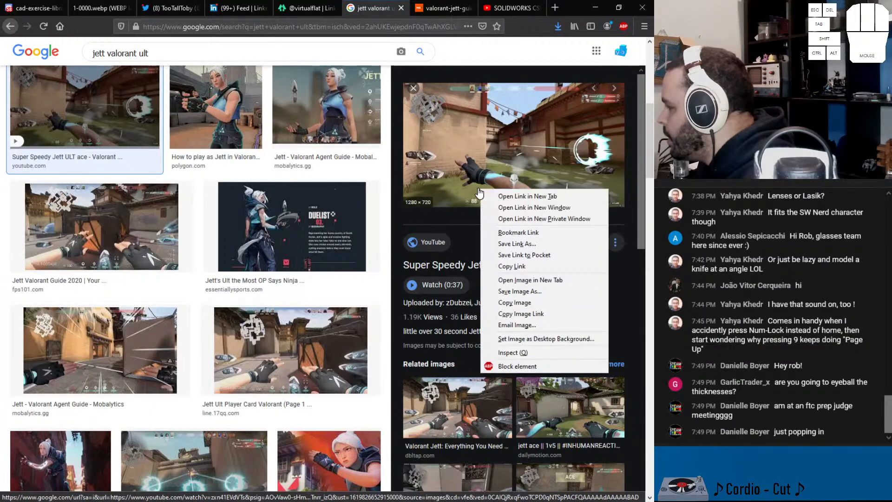
pyautogui.click(534, 280)
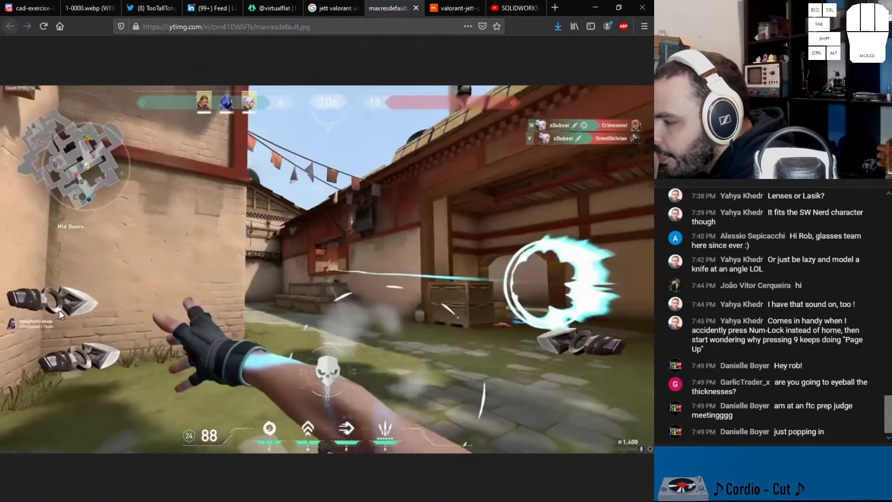
pyautogui.keyDown('ctrl'); pyautogui.scroll(4, 44, 322); pyautogui.keyUp('ctrl')
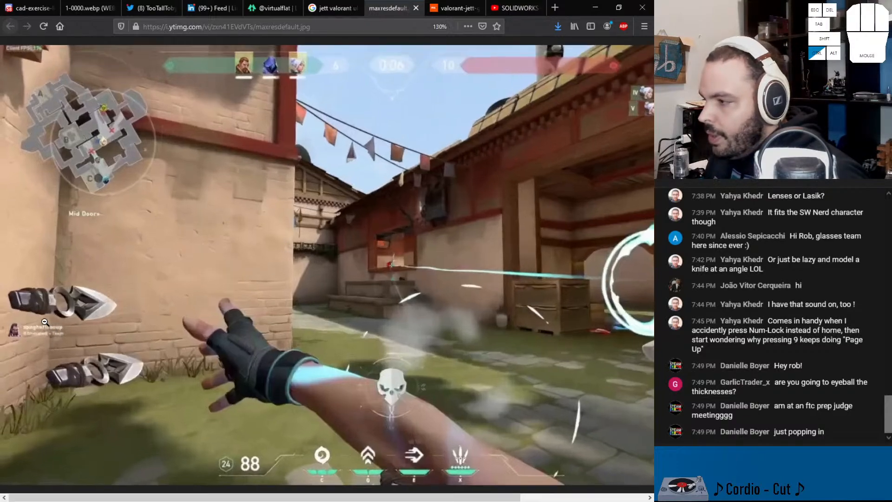
pyautogui.keyDown('ctrl'); pyautogui.scroll(2, 58, 305); pyautogui.keyUp('ctrl')
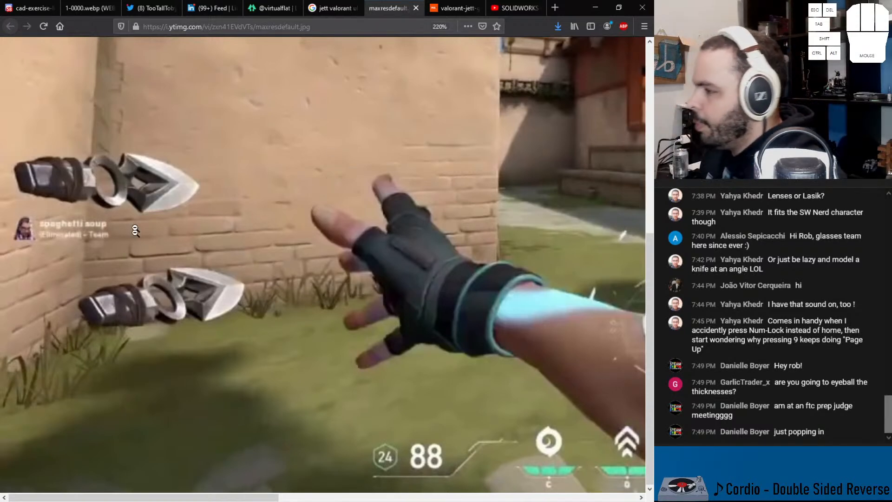
# Step: Return to SOLIDWORKS and view the revolved ring over the knife picture from the front
pyautogui.click(595, 7)
pyautogui.moveTo(368, 308); pyautogui.dragTo(405, 290, button='middle')
pyautogui.scroll(-5, 405, 291)
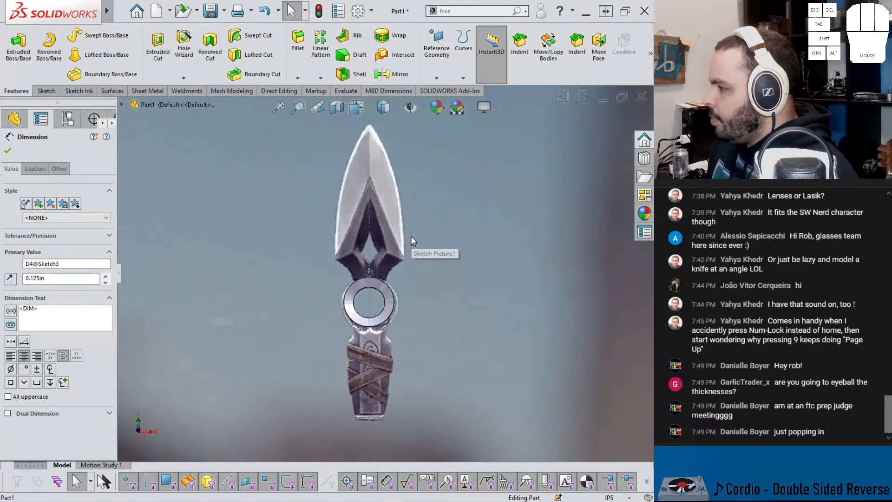
# Step: Start a sketch on the Front Plane and draw a spline from the blade's tip to its lower-left corner
pyautogui.scroll(2, 409, 235)
pyautogui.scroll(-1, 398, 225)
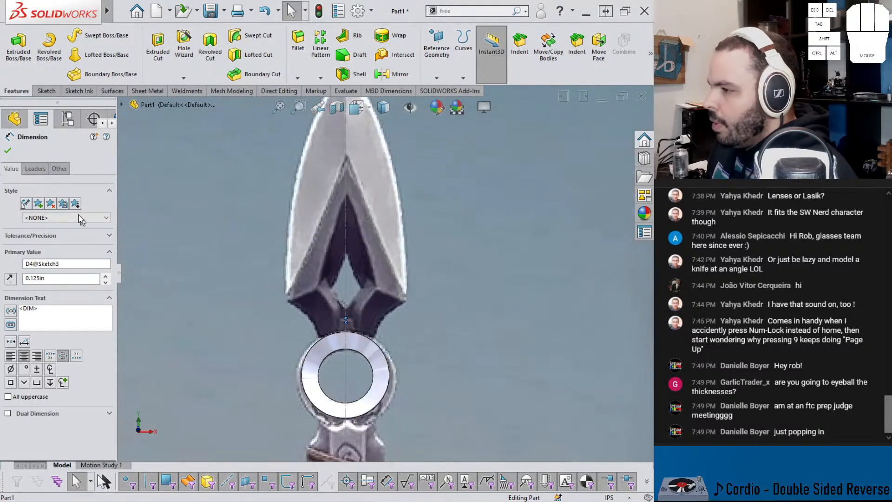
pyautogui.click(15, 120)
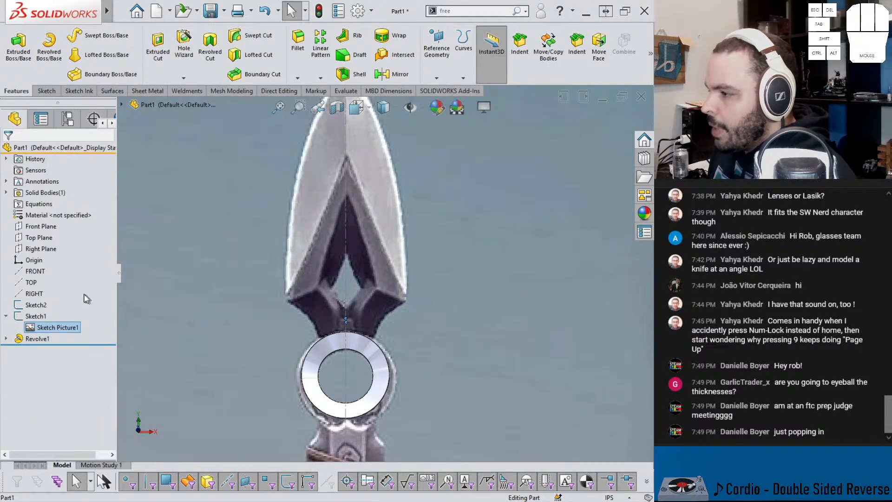
pyautogui.click(41, 226)
pyautogui.click(69, 209)
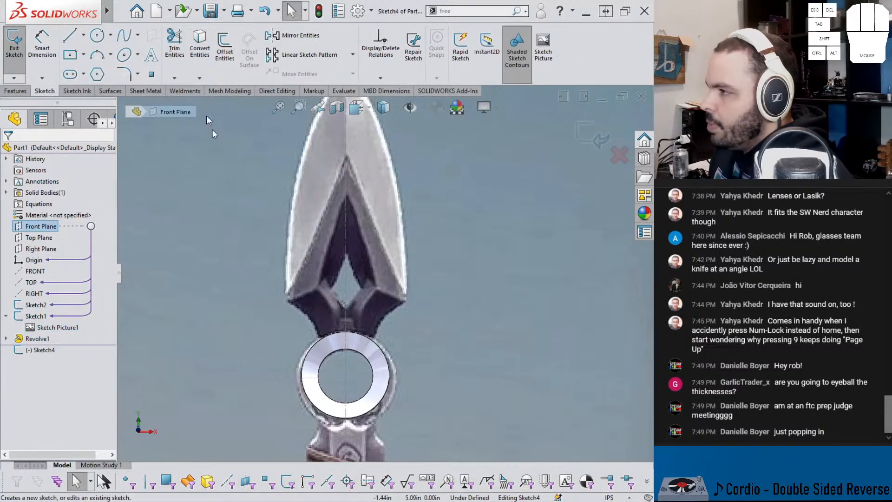
pyautogui.click(124, 37)
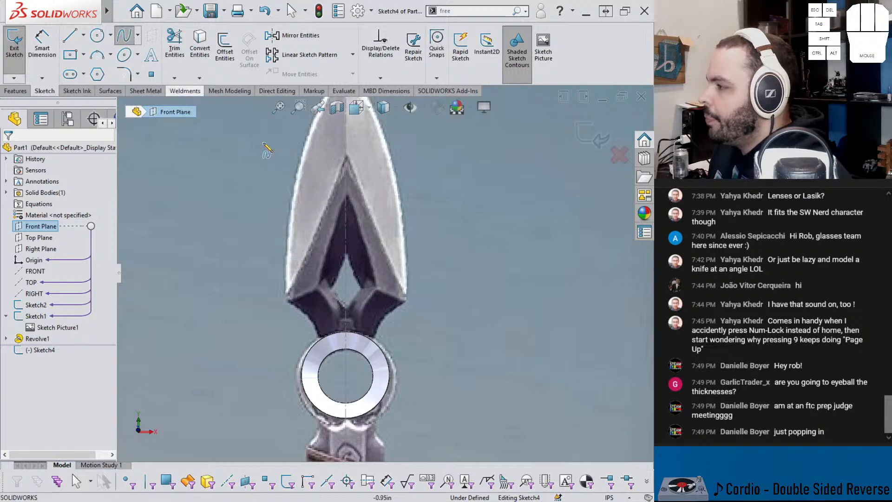
pyautogui.scroll(2, 390, 246)
pyautogui.click(357, 129)
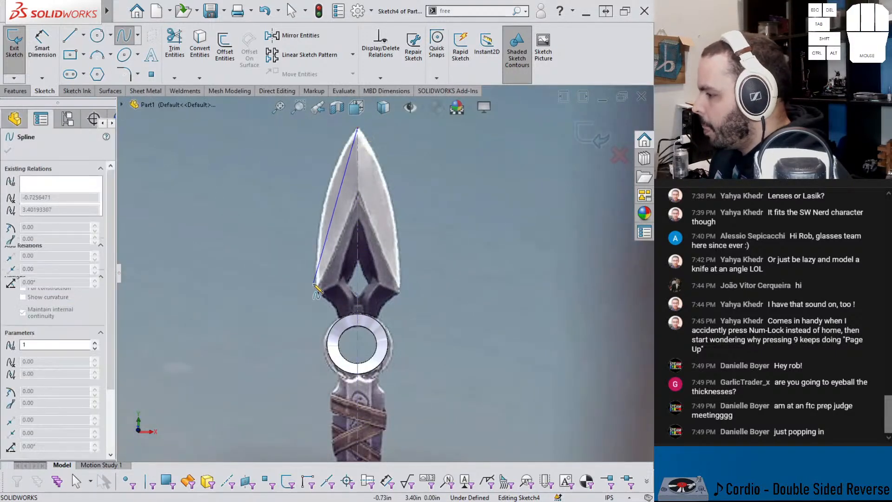
pyautogui.click(317, 291)
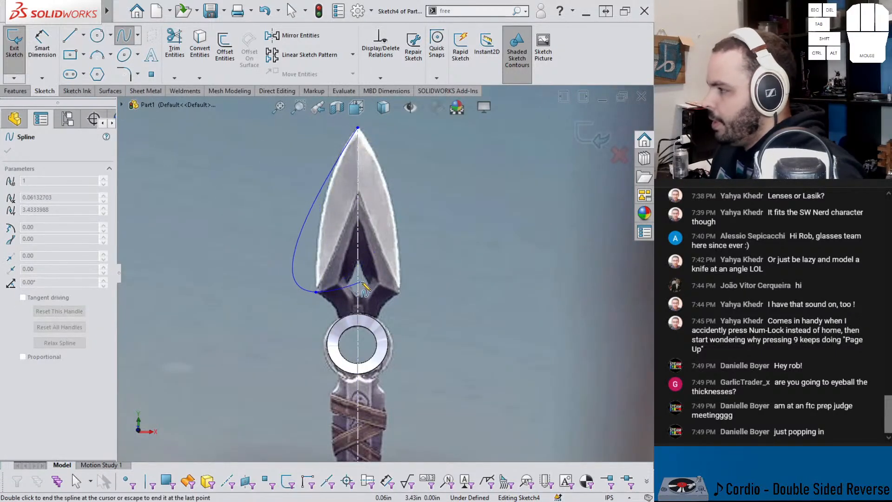
pyautogui.press('Escape')
# Step: Bend the blade spline to follow the pictured edge, making its tangent vertical at the lower corner
pyautogui.click(327, 251)
pyautogui.moveTo(331, 228); pyautogui.dragTo(311, 225)
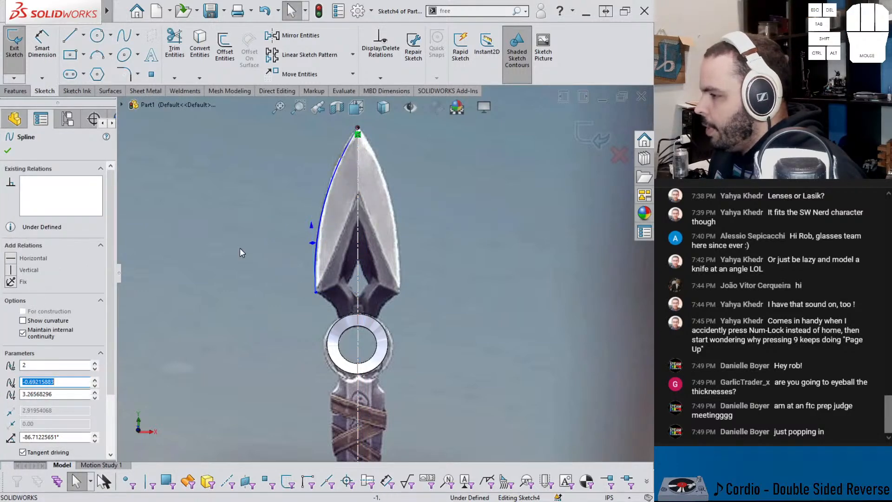
pyautogui.click(11, 269)
pyautogui.click(241, 213)
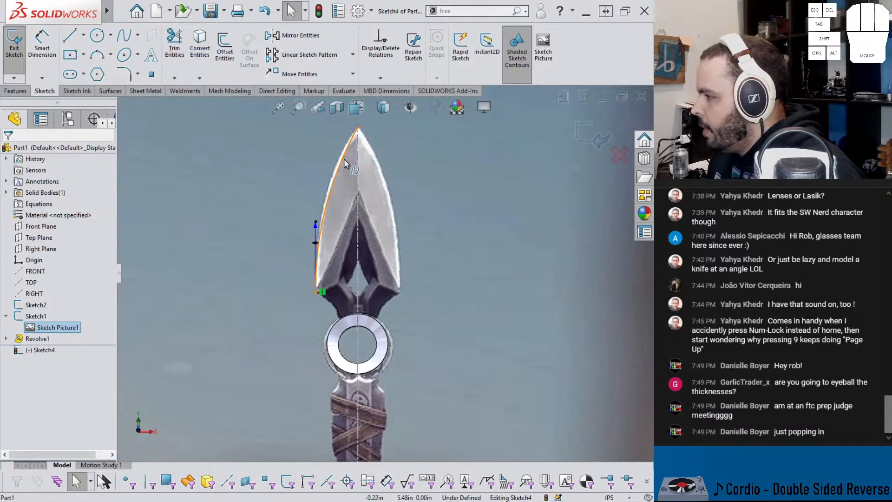
pyautogui.click(344, 163)
pyautogui.moveTo(326, 168); pyautogui.dragTo(329, 170)
pyautogui.click(269, 250)
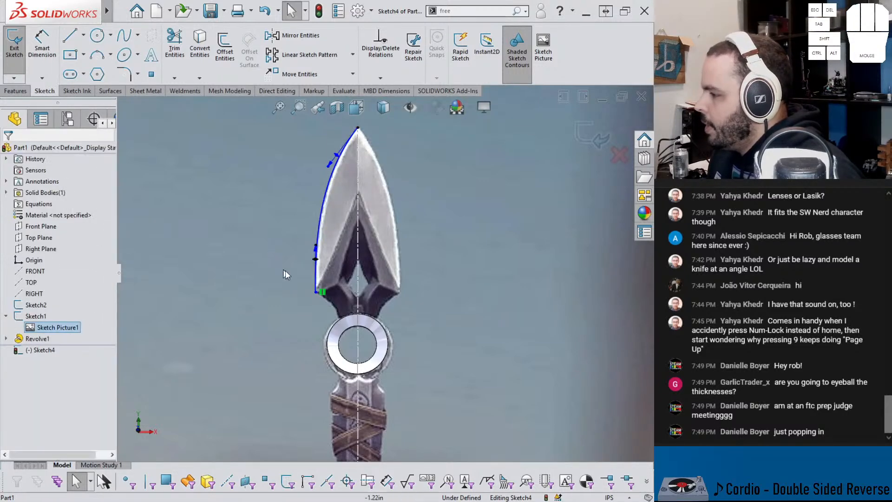
# Step: Draw a second spline from the ring's outer edge up to the blade's lower-left corner
pyautogui.scroll(-1, 281, 344)
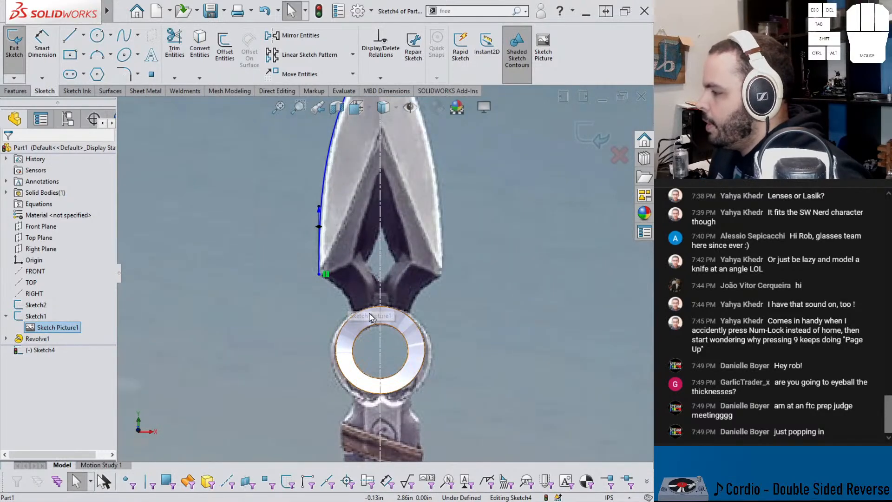
pyautogui.scroll(-2, 357, 318)
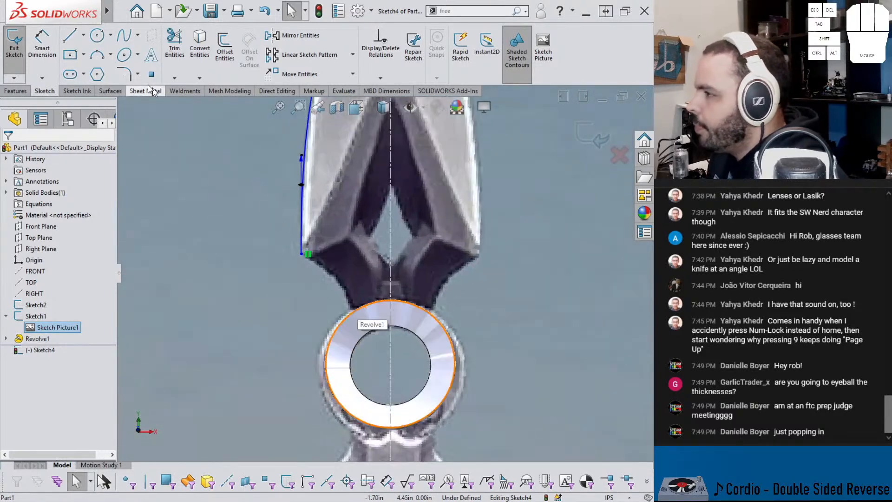
pyautogui.click(123, 35)
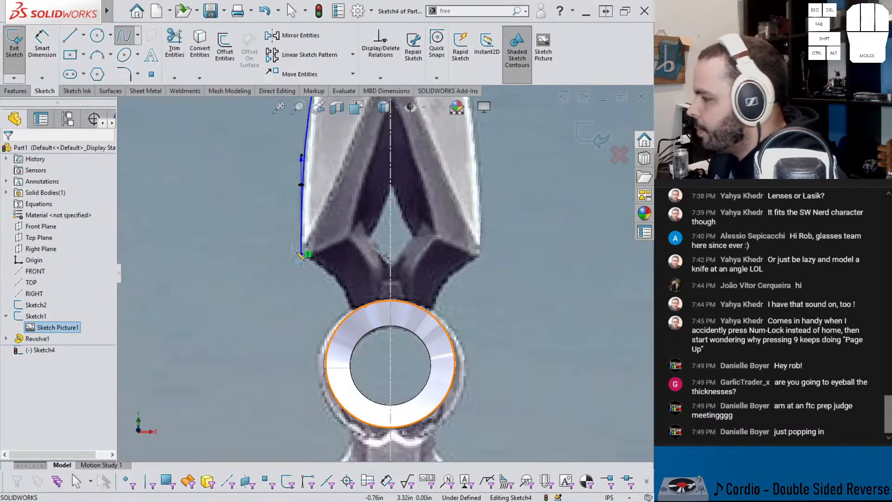
pyautogui.click(355, 308)
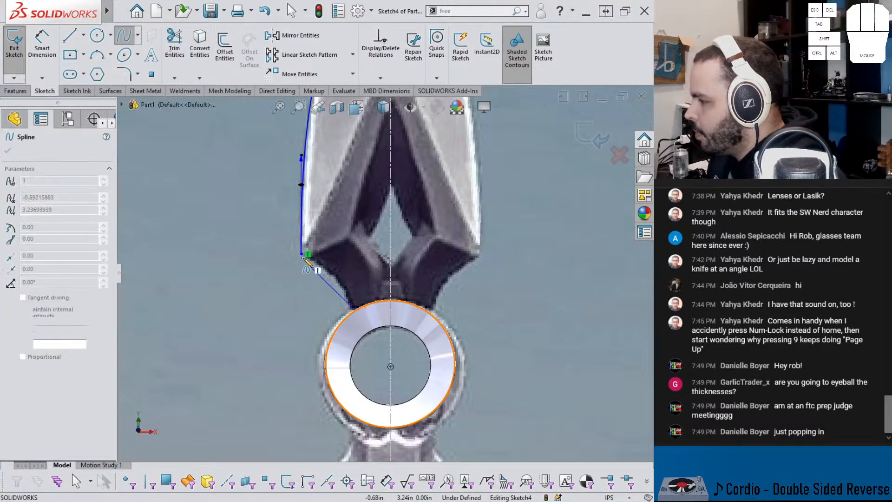
pyautogui.press('Escape')
pyautogui.press('Escape')
# Step: Curve the second spline inward to match the concave neck between the blade corner and the ring
pyautogui.click(328, 282)
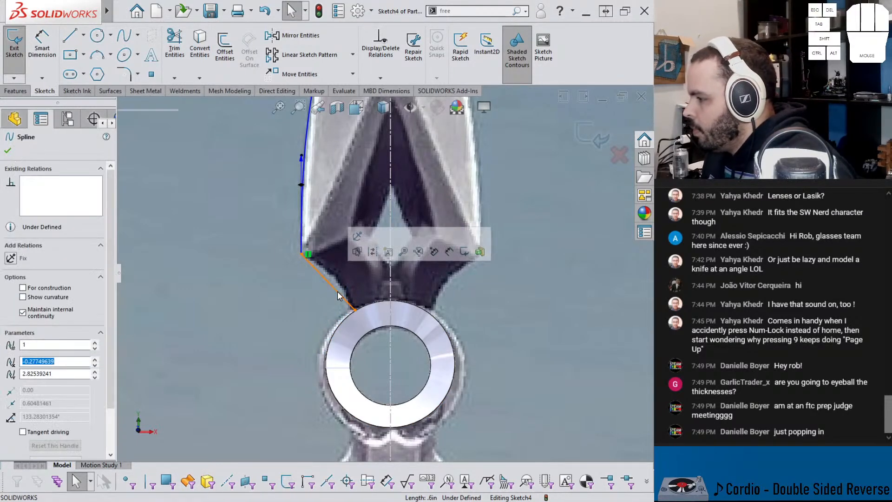
pyautogui.click(331, 272)
pyautogui.moveTo(333, 271)
pyautogui.mouseDown()
pyautogui.moveTo(347, 289)
pyautogui.moveTo(327, 266)
pyautogui.mouseUp()
pyautogui.click(312, 325)
# Step: Dimension the blade corner's vertical distance from the origin as 3.25 in
pyautogui.rightClick(303, 260)
pyautogui.press('Escape')
pyautogui.moveTo(303, 316); pyautogui.dragTo(301, 266, button='right')
pyautogui.click(301, 255)
pyautogui.scroll(-4, 340, 339)
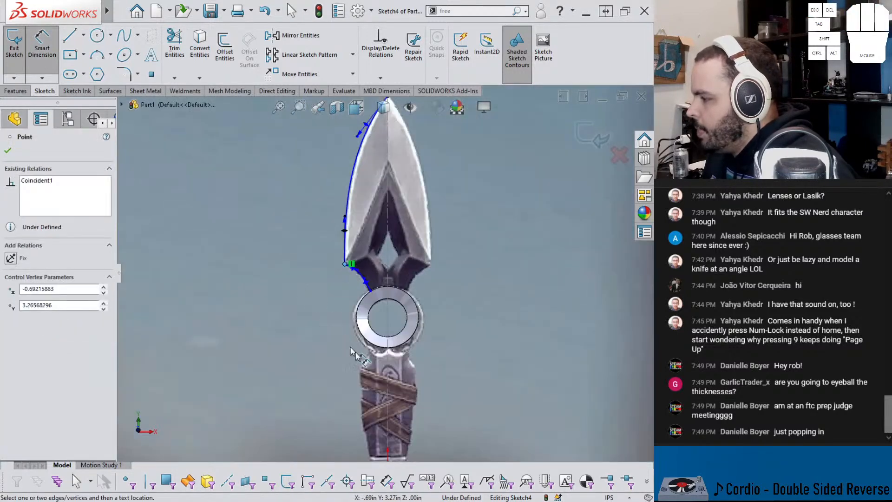
pyautogui.scroll(-3, 398, 405)
pyautogui.click(387, 405)
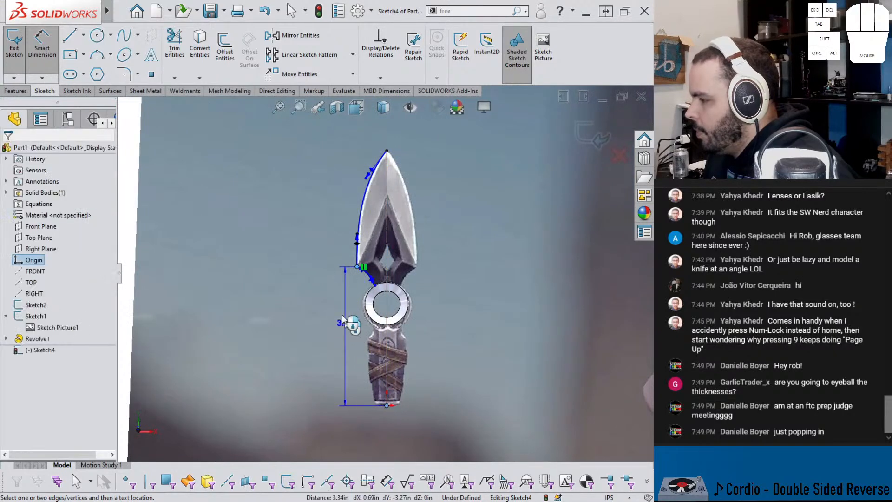
pyautogui.click(336, 331)
pyautogui.write('3.25')
pyautogui.press('Return')
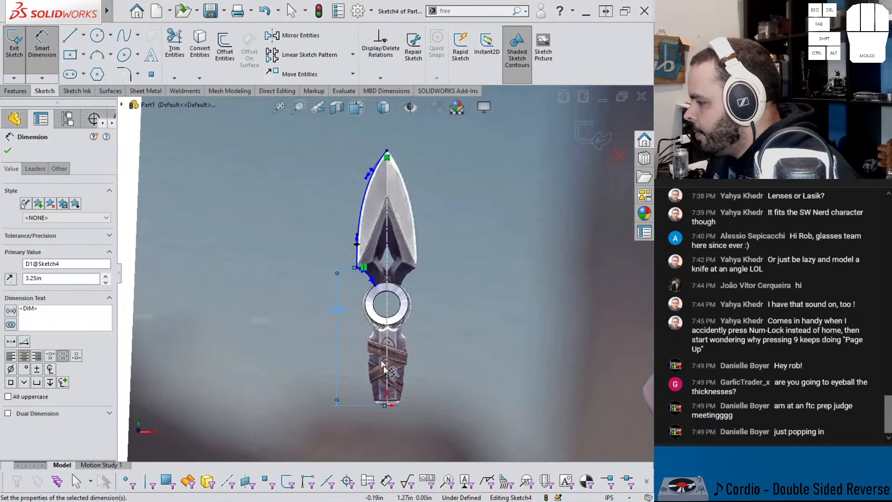
# Step: Dimension the blade corner's horizontal distance from the origin as 0.6875 in
pyautogui.click(388, 407)
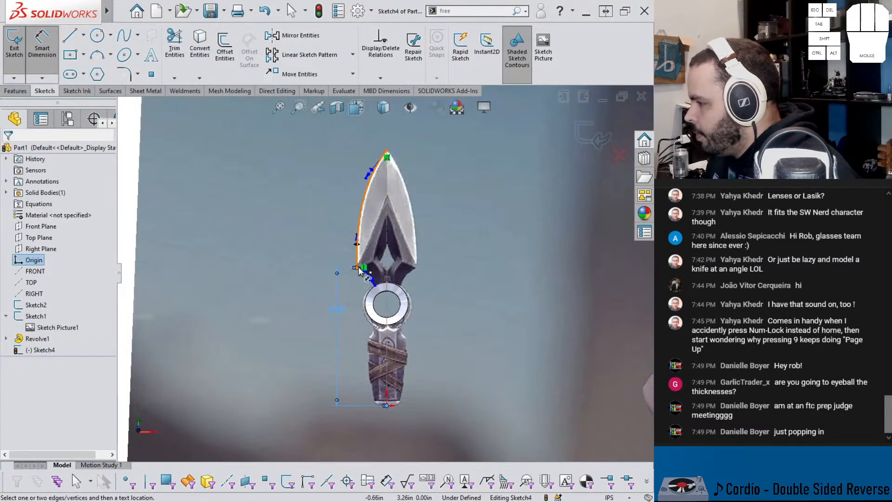
pyautogui.click(361, 272)
pyautogui.click(389, 431)
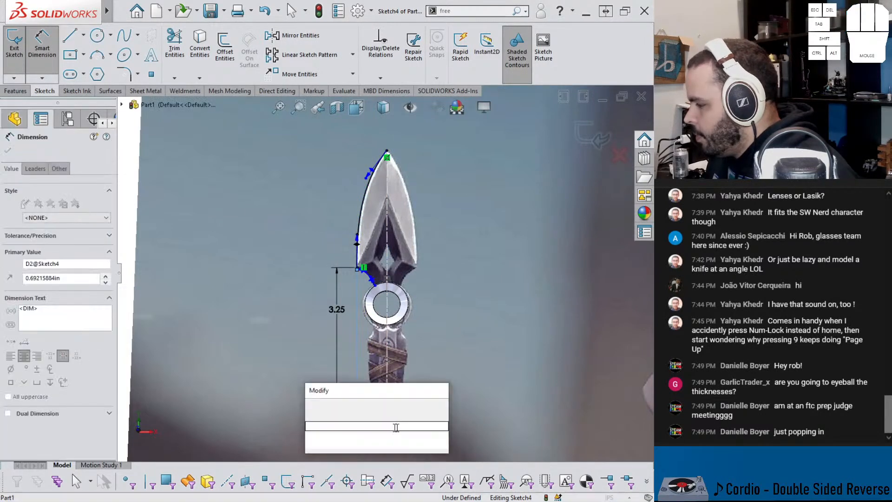
pyautogui.write('.')
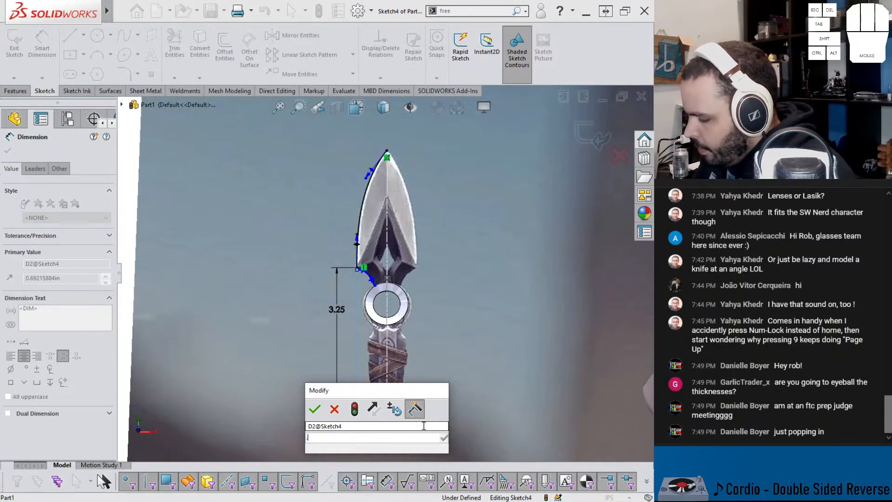
pyautogui.write('6875')
pyautogui.press('Return')
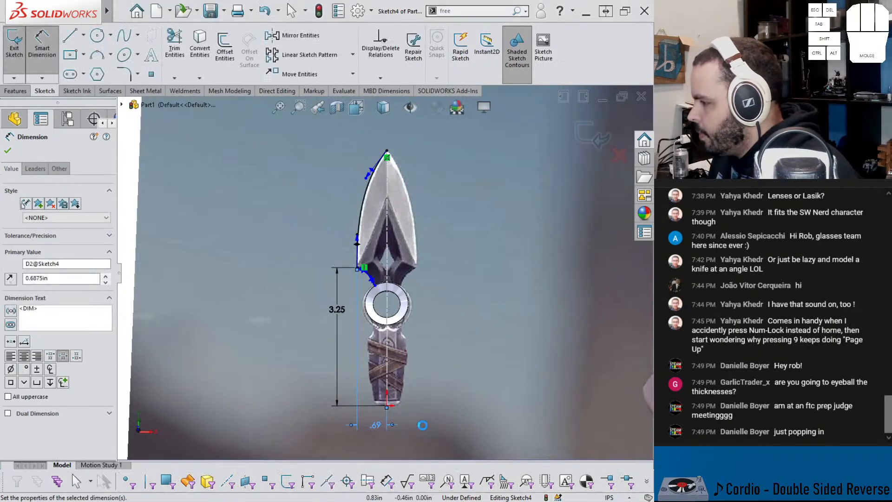
# Step: Dimension the neck spline's lower endpoint 0.28 in from the vertical centerline
pyautogui.scroll(-2, 389, 328)
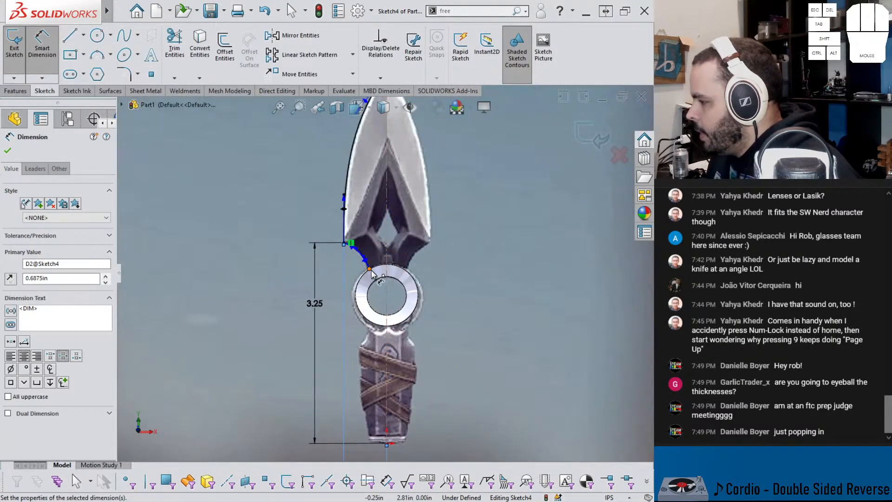
pyautogui.click(370, 269)
pyautogui.click(386, 269)
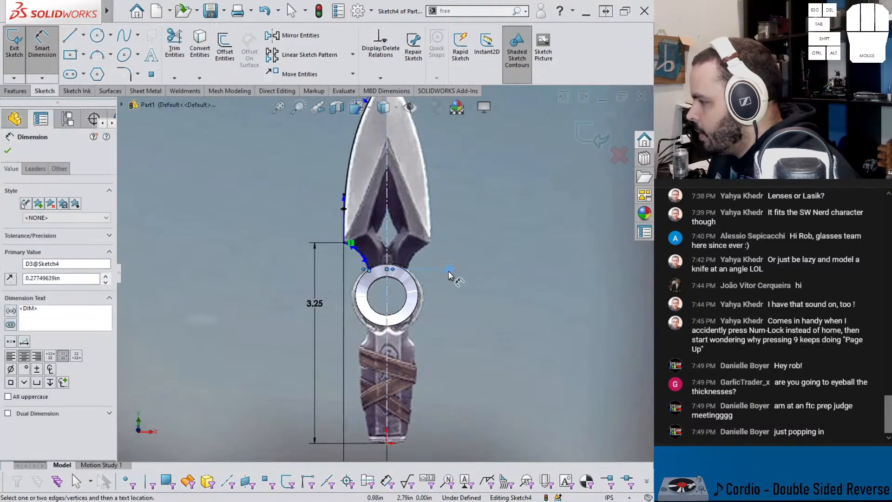
pyautogui.click(449, 275)
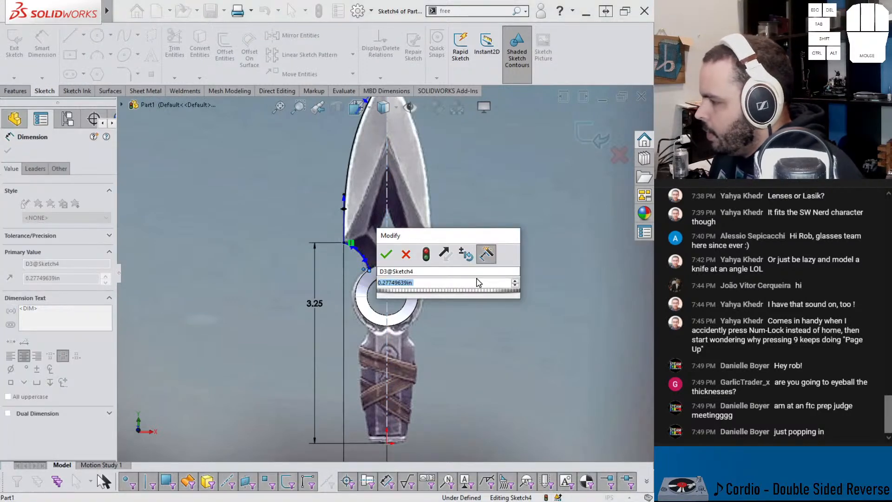
pyautogui.write('.28')
pyautogui.press('Return')
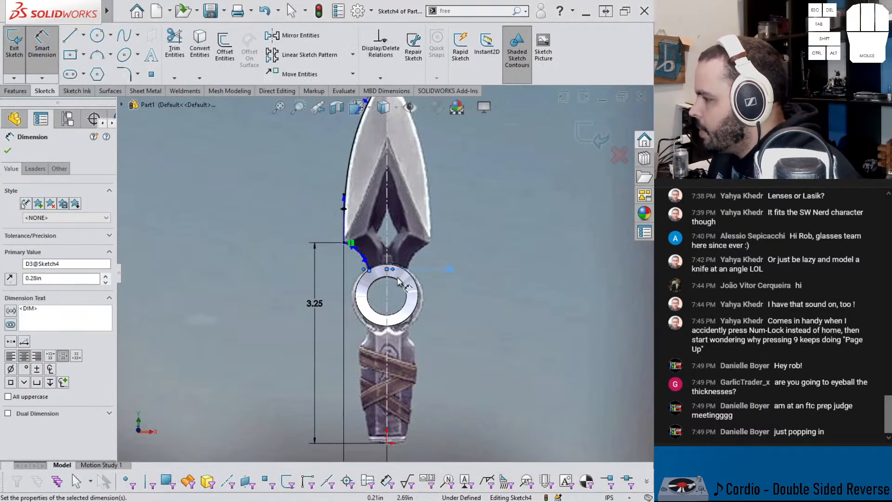
# Step: Constrain the neck spline's lower endpoint onto the ring's outer circular edge
pyautogui.scroll(-5, 414, 280)
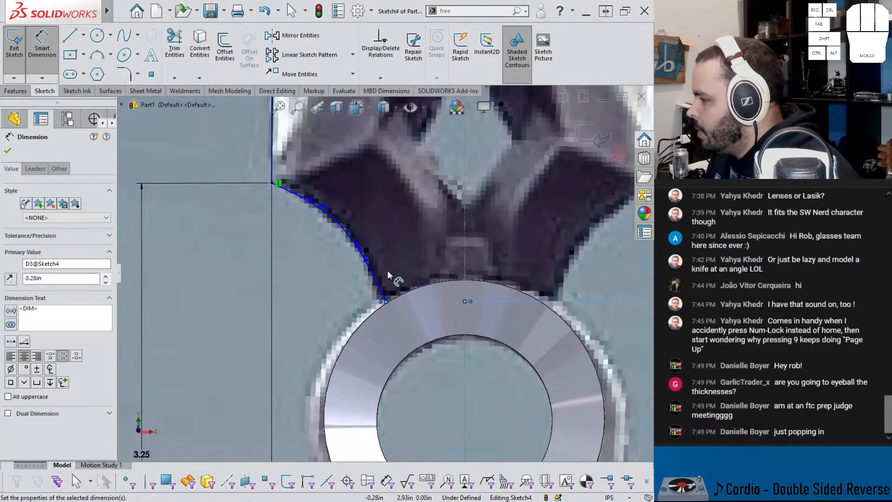
pyautogui.press('Escape')
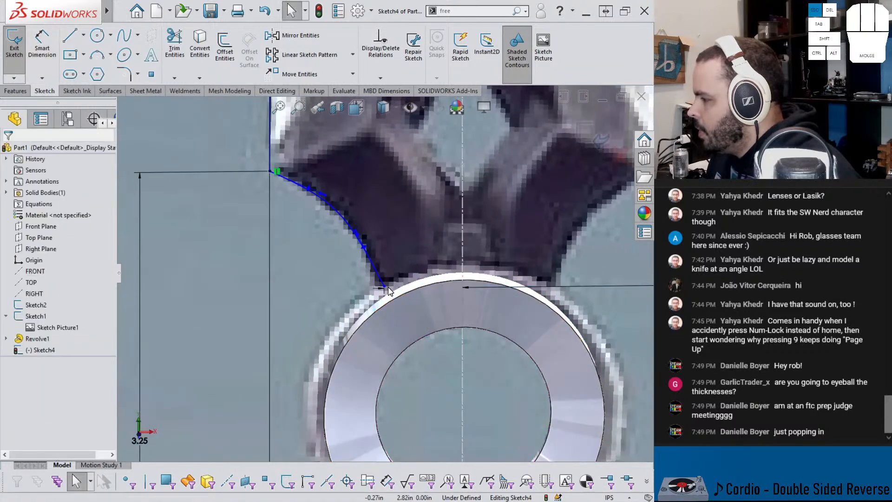
pyautogui.click(385, 286)
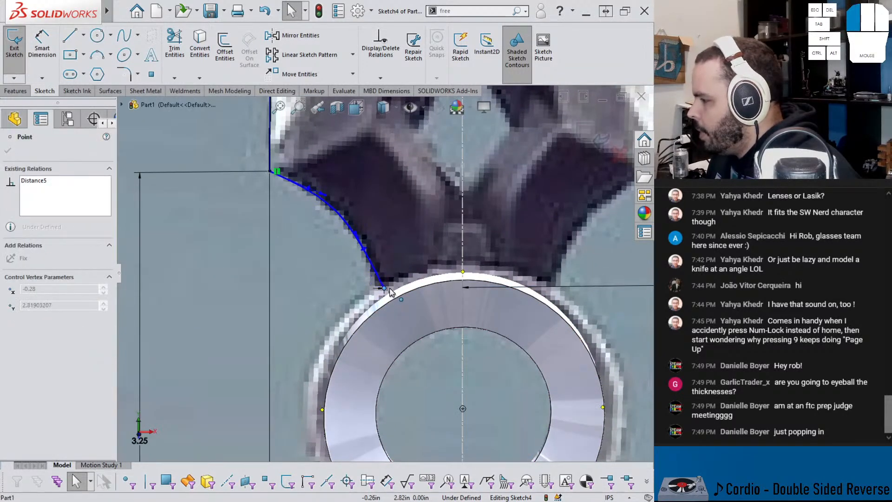
pyautogui.keyDown('ctrl'); pyautogui.click(389, 301); pyautogui.keyUp('ctrl')
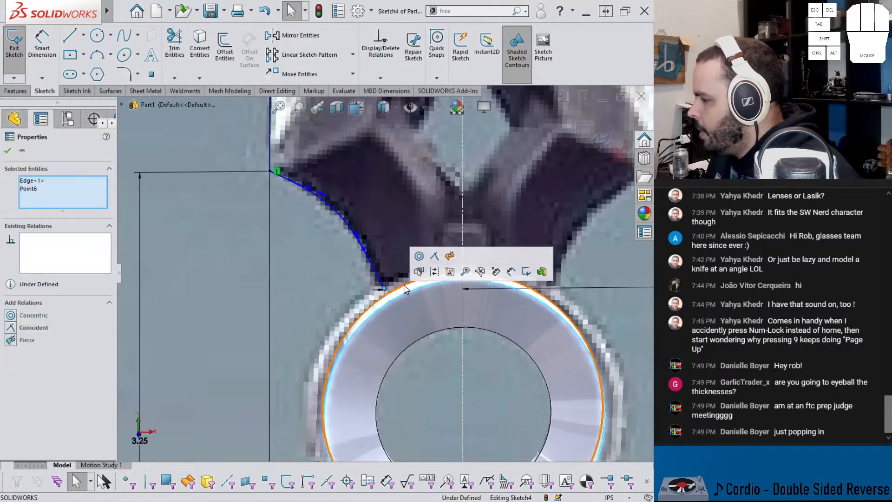
pyautogui.click(450, 256)
pyautogui.scroll(3, 369, 275)
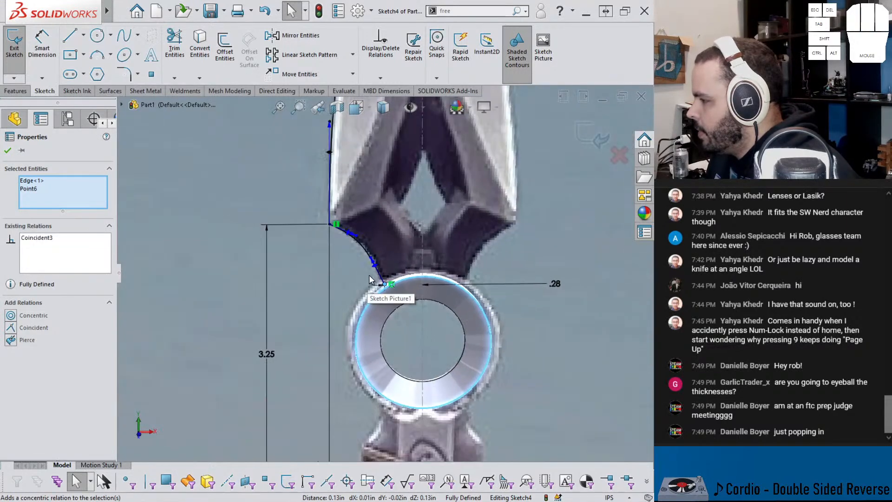
# Step: Adjust the neck spline's tangent at the ring and finish the blade outline sketch
pyautogui.click(375, 259)
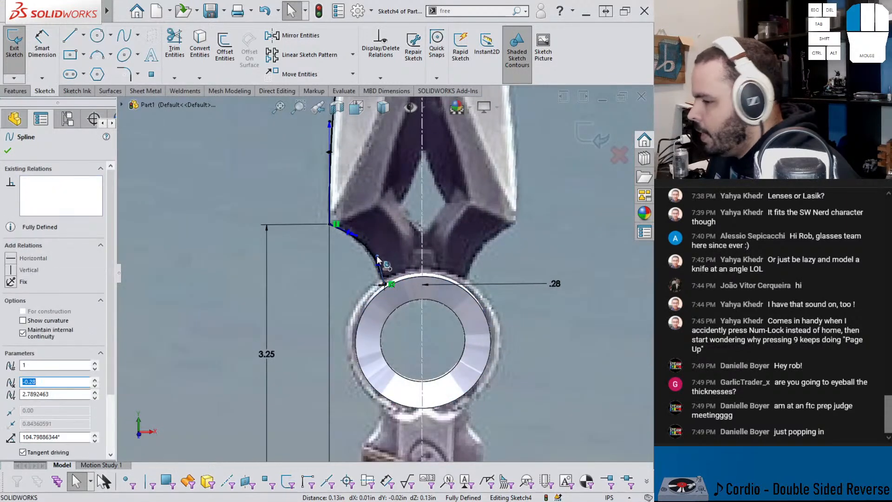
pyautogui.scroll(5, 367, 232)
pyautogui.scroll(-3, 388, 201)
pyautogui.moveTo(386, 195)
pyautogui.mouseDown(button='middle')
pyautogui.moveTo(385, 179)
pyautogui.moveTo(400, 216)
pyautogui.moveTo(418, 192)
pyautogui.mouseUp(button='middle')
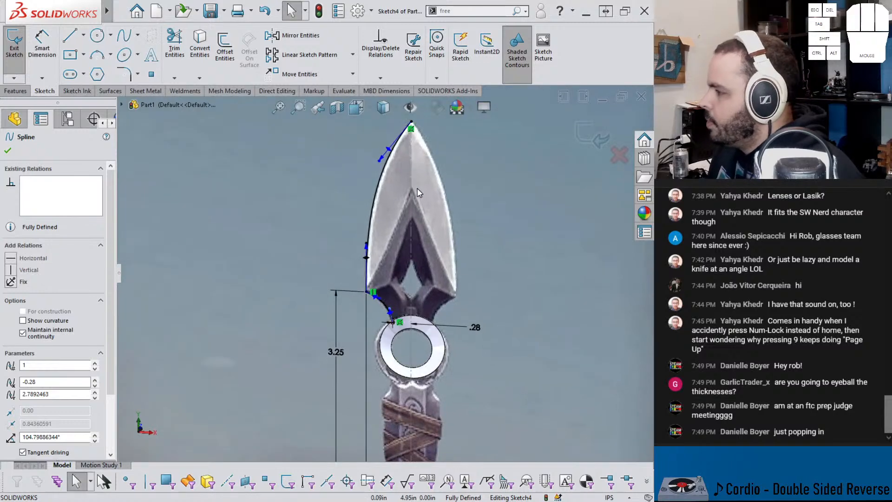
pyautogui.click(601, 123)
# Step: View the model normal to the Front Plane and hide the vertical centerline sketch, Sketch2
pyautogui.moveTo(406, 286)
pyautogui.mouseDown(button='middle')
pyautogui.moveTo(454, 305)
pyautogui.moveTo(441, 352)
pyautogui.mouseUp(button='middle')
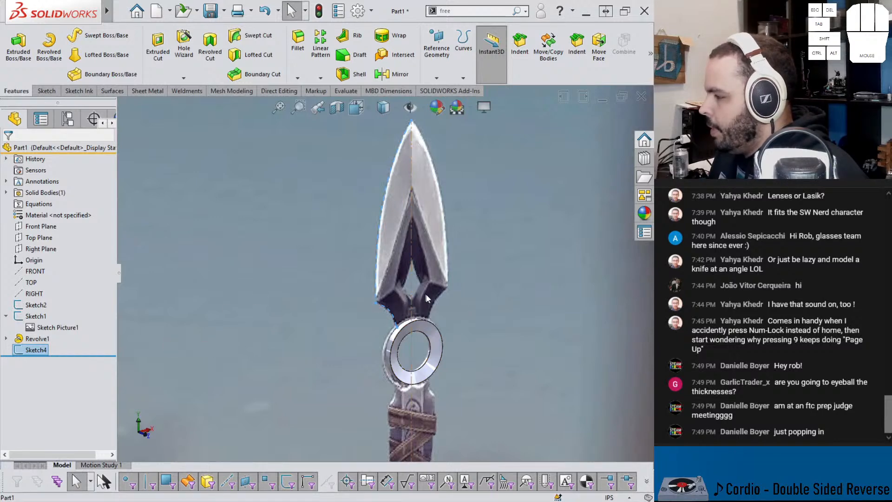
pyautogui.scroll(-2, 423, 294)
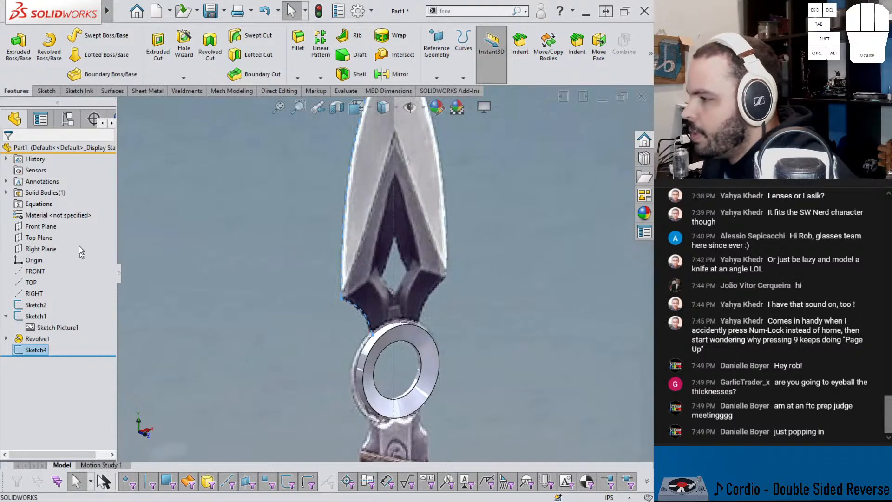
pyautogui.click(47, 249)
pyautogui.click(41, 226)
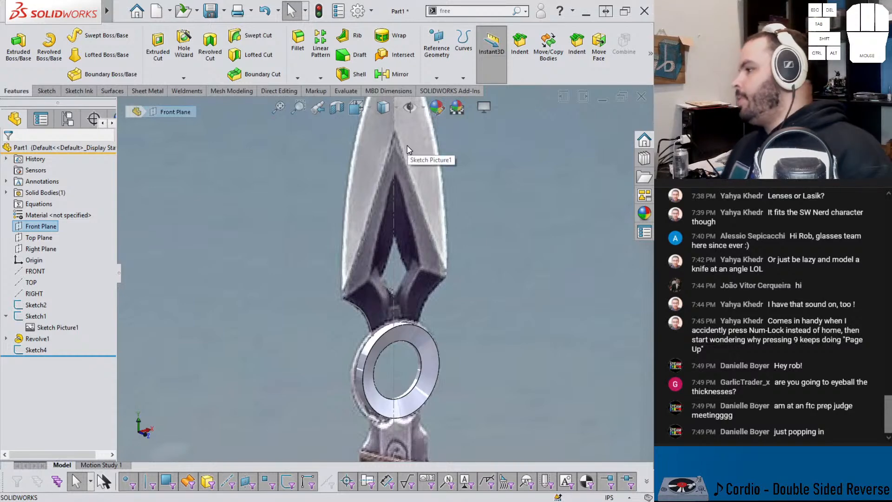
pyautogui.moveTo(400, 185); pyautogui.dragTo(310, 175, button='middle')
pyautogui.hotkey('ctrl', '8')
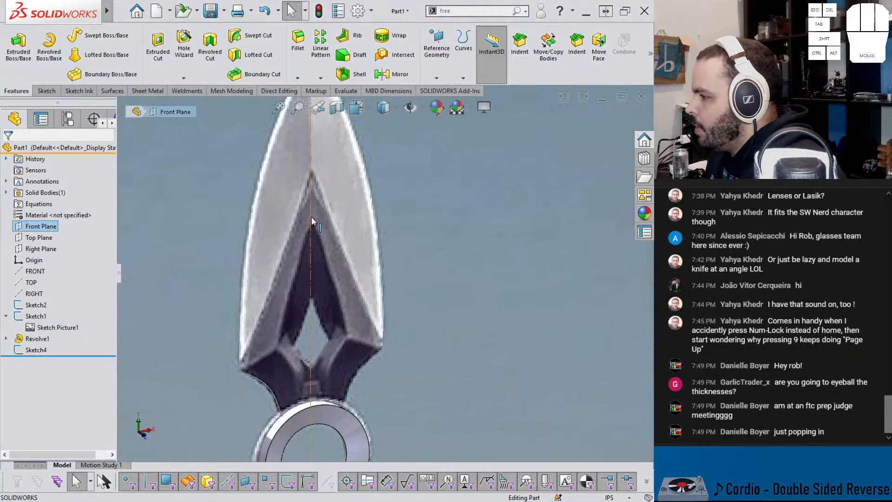
pyautogui.click(311, 217)
pyautogui.press('Escape')
pyautogui.scroll(4, 311, 207)
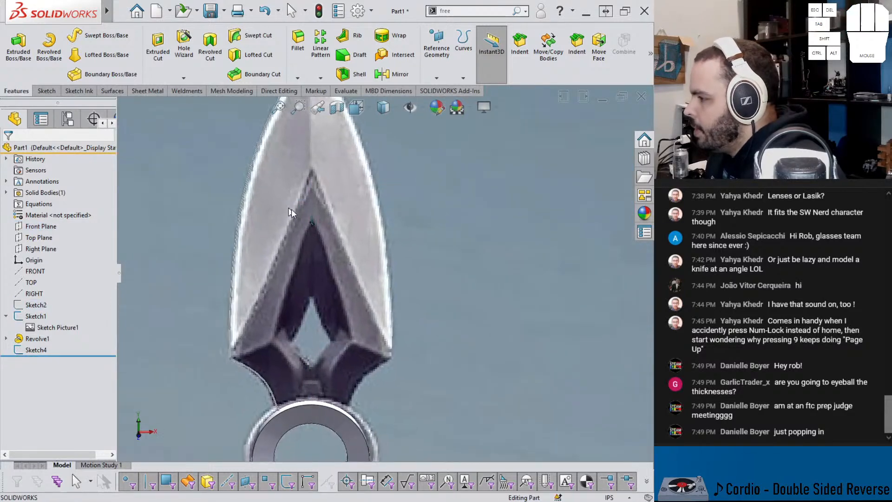
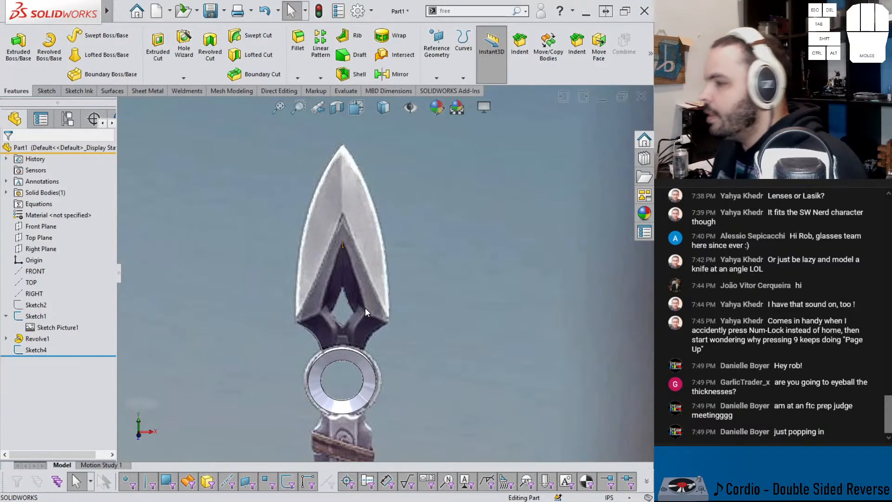
# Step: Create a reference plane offset 0.1 in from the Front Plane
pyautogui.click(30, 228)
pyautogui.moveTo(206, 250); pyautogui.dragTo(280, 285, button='middle')
pyautogui.press('f')
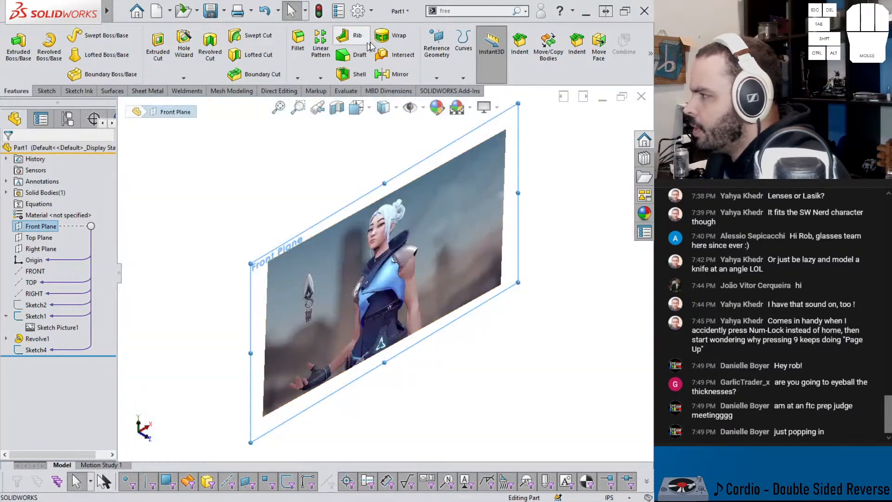
pyautogui.click(436, 76)
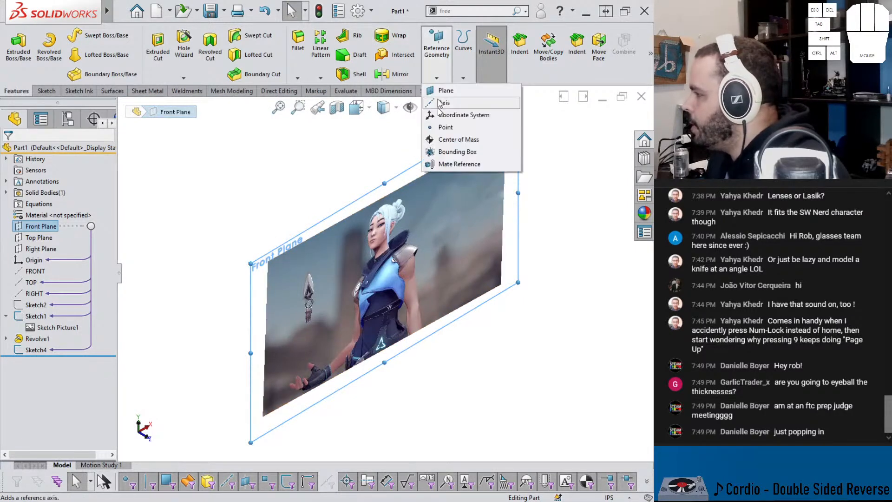
pyautogui.click(444, 90)
pyautogui.scroll(-5, 293, 311)
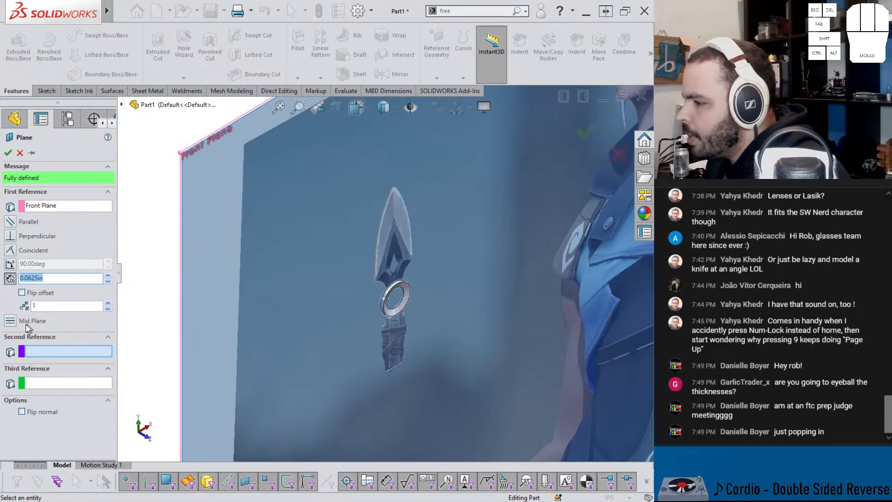
pyautogui.click(22, 292)
pyautogui.click(24, 292)
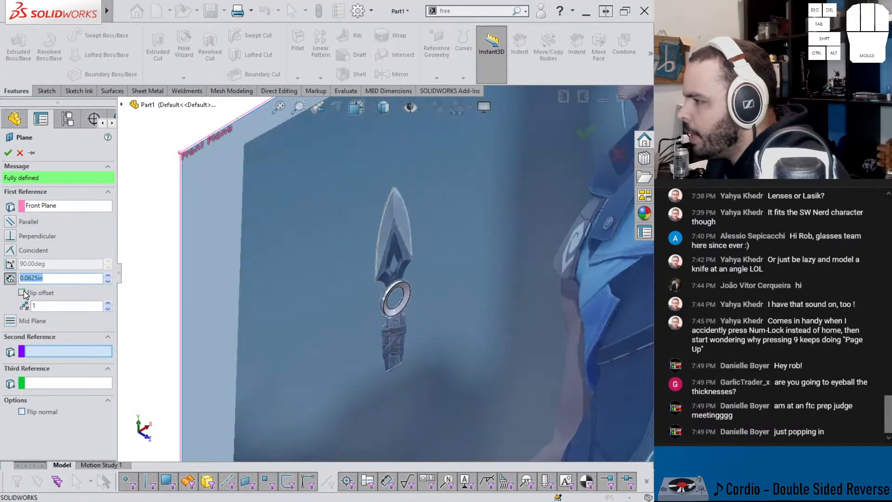
pyautogui.scroll(-6, 376, 297)
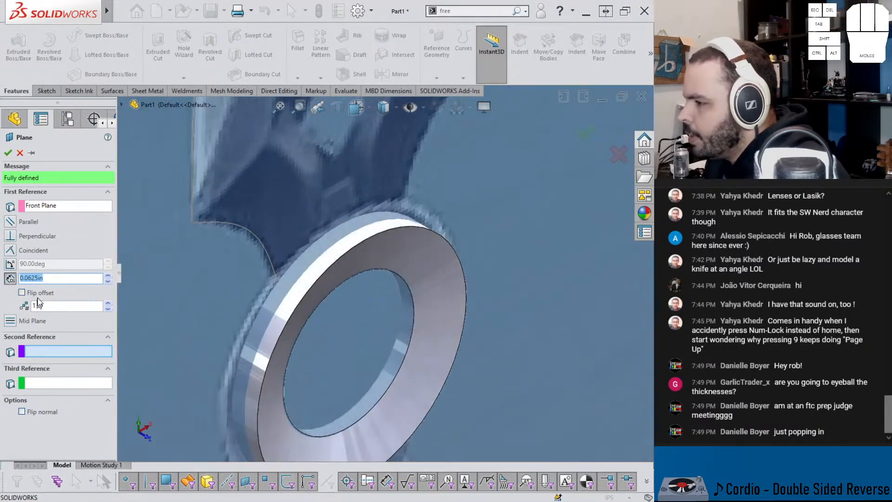
pyautogui.write('.1')
pyautogui.press('Return')
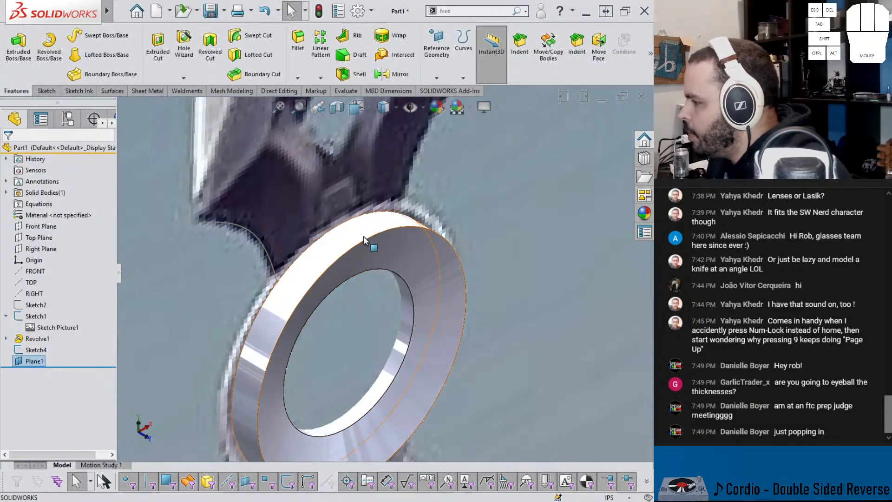
# Step: Start a sketch on the new offset plane, Plane1, and view it normal to the sketch
pyautogui.scroll(6, 361, 242)
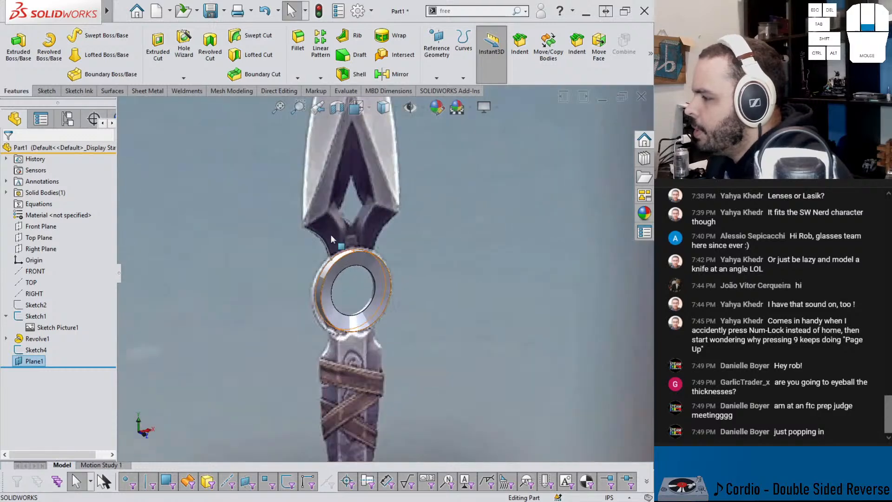
pyautogui.scroll(-5, 332, 235)
pyautogui.click(280, 200)
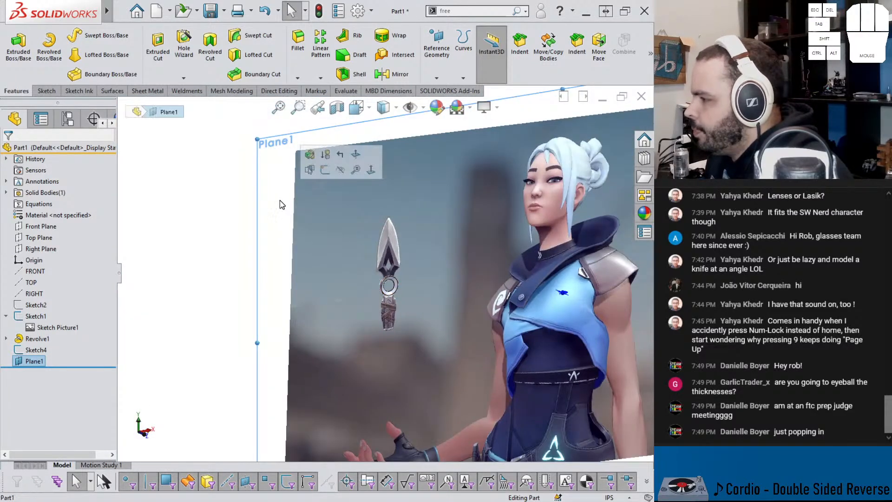
pyautogui.click(326, 170)
pyautogui.hotkey('ctrl', '8')
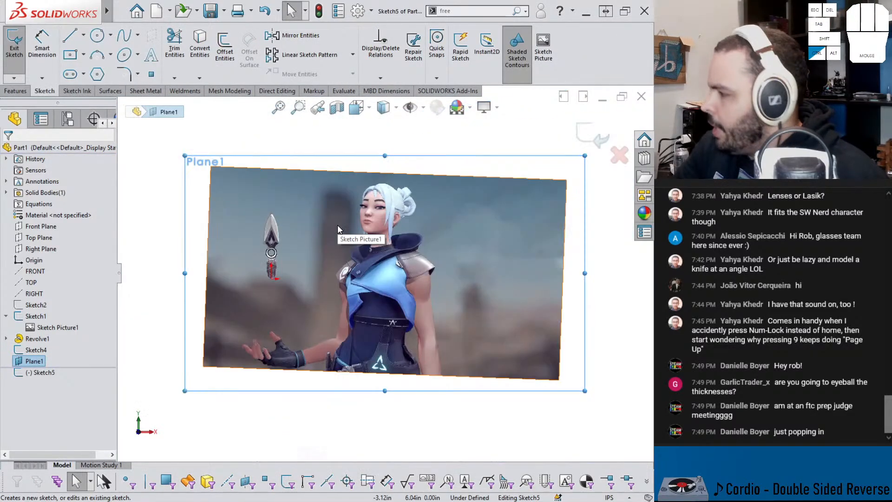
# Step: Sketch a two-point spline about 1.83 in long from the V-shaped recess's apex to the blade's lower-left corner
pyautogui.scroll(-10, 269, 241)
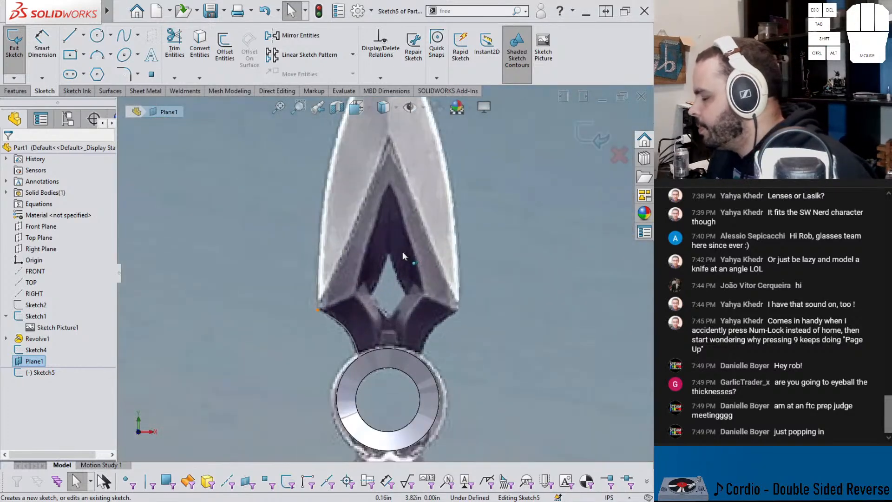
pyautogui.scroll(2, 389, 170)
pyautogui.scroll(-2, 388, 172)
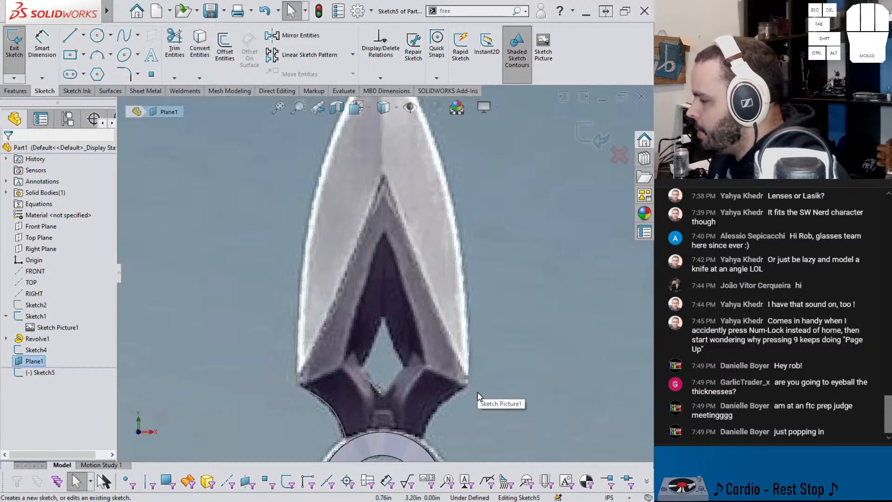
pyautogui.scroll(2, 394, 187)
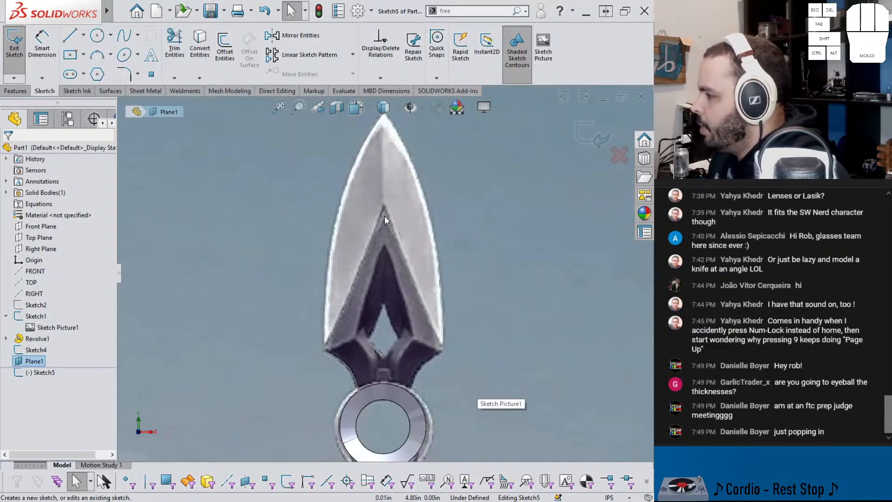
pyautogui.click(125, 36)
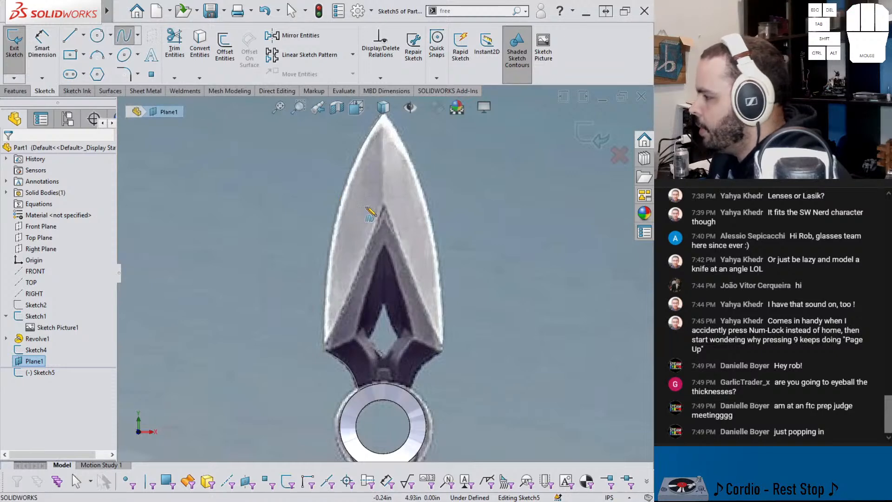
pyautogui.doubleClick(327, 346)
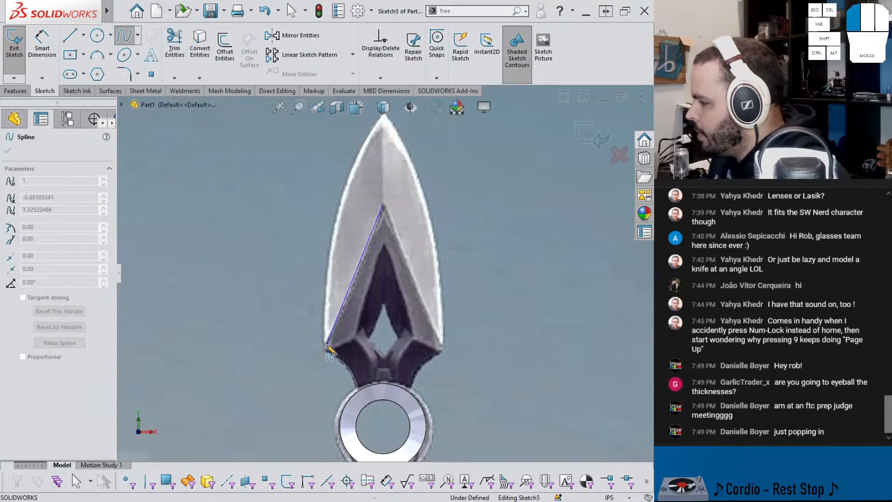
pyautogui.click(348, 336)
pyautogui.press('Escape')
# Step: Adjust the tangent handles at both ends of the spline to follow the recess's left edge in the picture
pyautogui.click(338, 314)
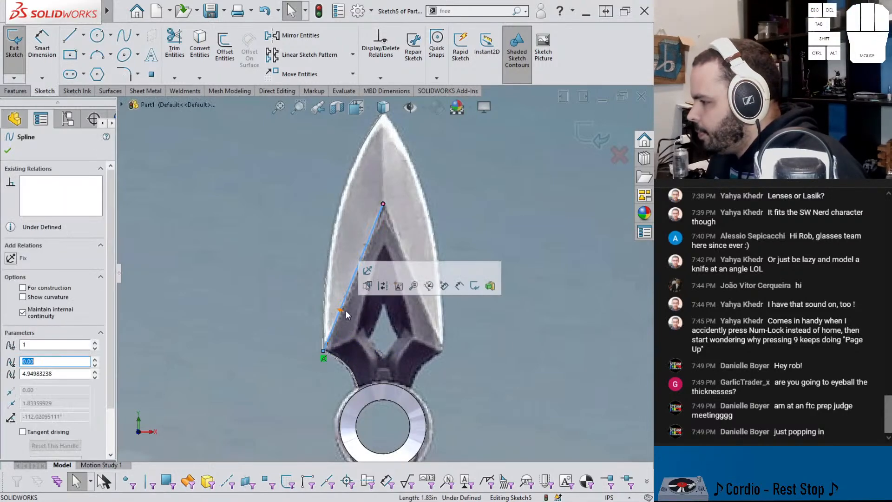
pyautogui.click(347, 297)
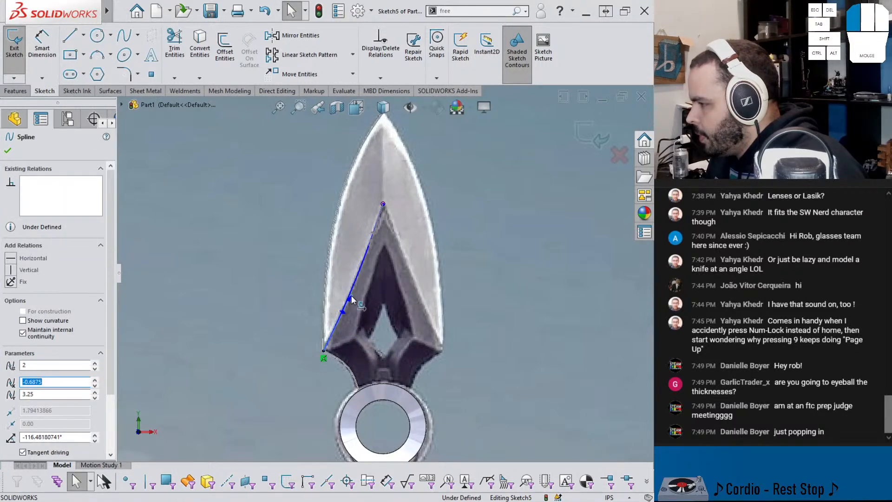
pyautogui.click(369, 249)
pyautogui.moveTo(369, 245); pyautogui.dragTo(369, 249)
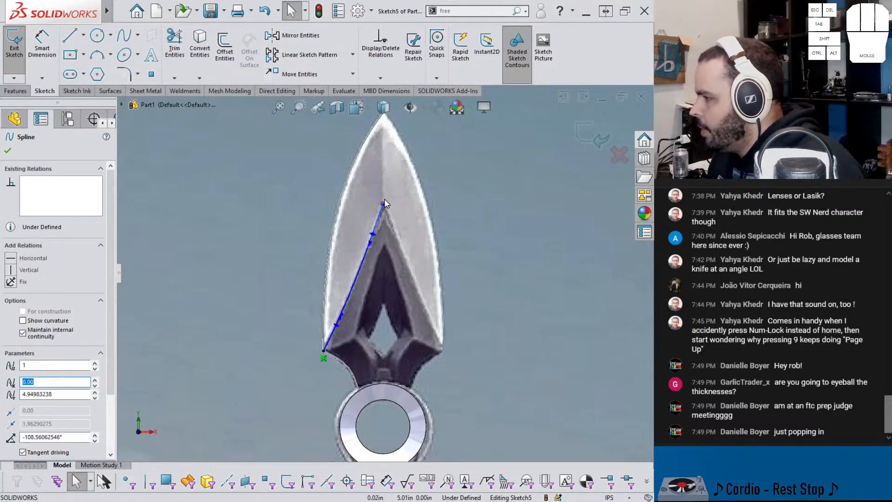
# Step: Constrain the spline's upper endpoint vertically in line with the origin
pyautogui.scroll(3, 384, 325)
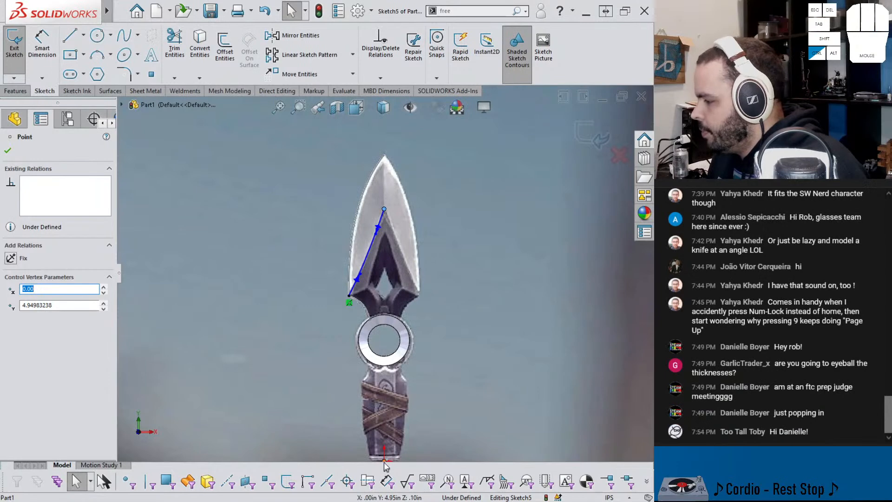
pyautogui.keyDown('ctrl'); pyautogui.moveTo(389, 445); pyautogui.dragTo(379, 378, button='middle'); pyautogui.keyUp('ctrl')
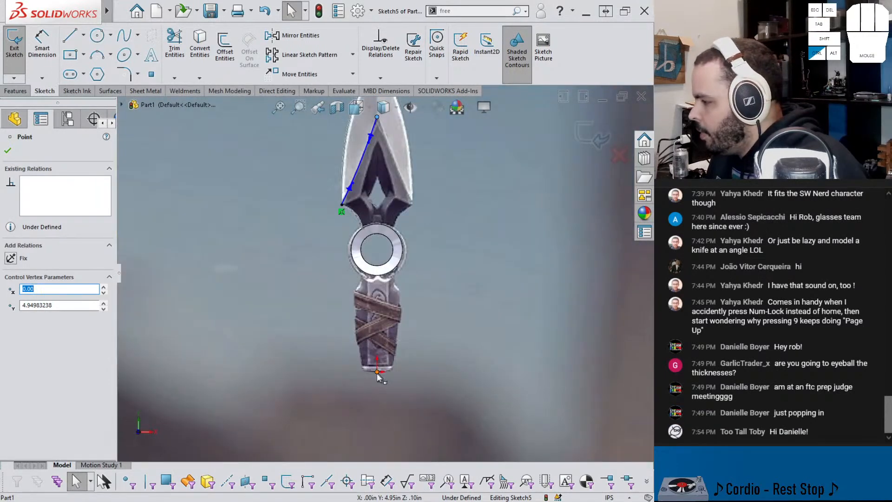
pyautogui.keyDown('ctrl'); pyautogui.click(378, 372); pyautogui.keyUp('ctrl')
pyautogui.click(421, 330)
pyautogui.scroll(-1, 413, 142)
pyautogui.keyDown('ctrl'); pyautogui.moveTo(392, 111); pyautogui.dragTo(386, 166, button='middle'); pyautogui.keyUp('ctrl')
pyautogui.scroll(-3, 385, 163)
pyautogui.moveTo(392, 202); pyautogui.dragTo(401, 170, button='right')
pyautogui.press('Escape')
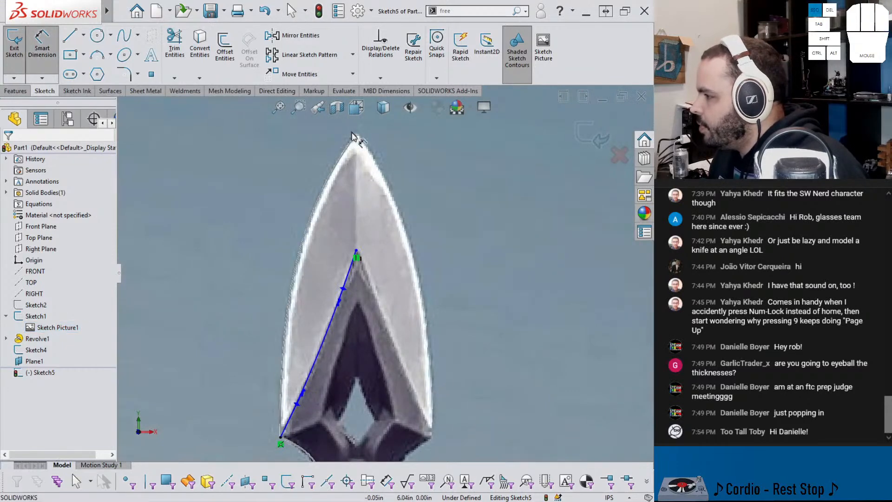
pyautogui.click(356, 136)
pyautogui.click(357, 256)
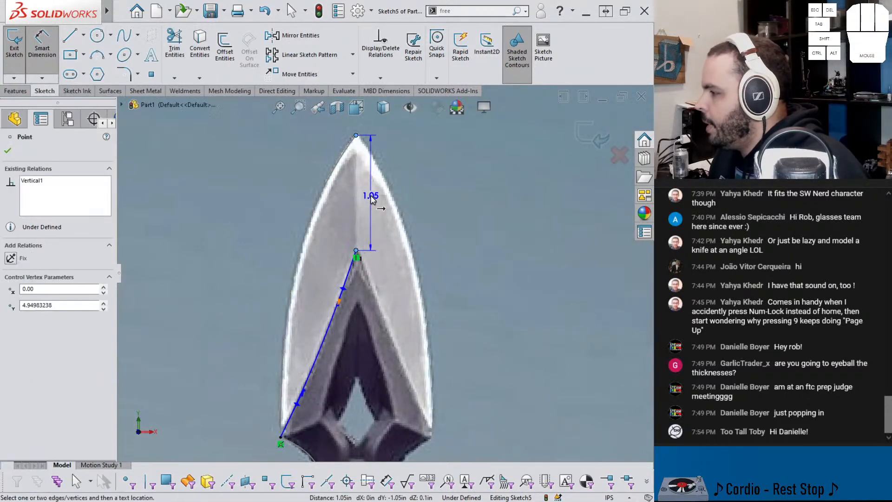
pyautogui.press('Escape')
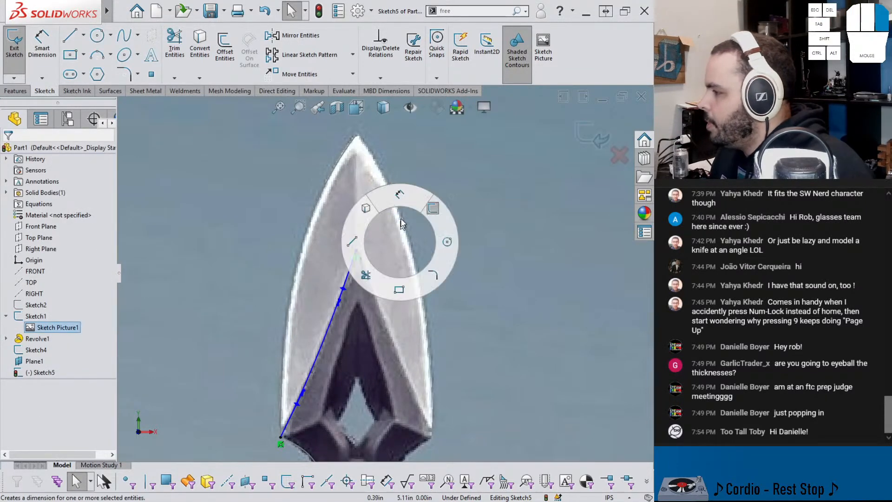
# Step: Dimension the spline's upper endpoint 1.0625 in below the blade tip
pyautogui.moveTo(401, 249); pyautogui.dragTo(401, 195, button='right')
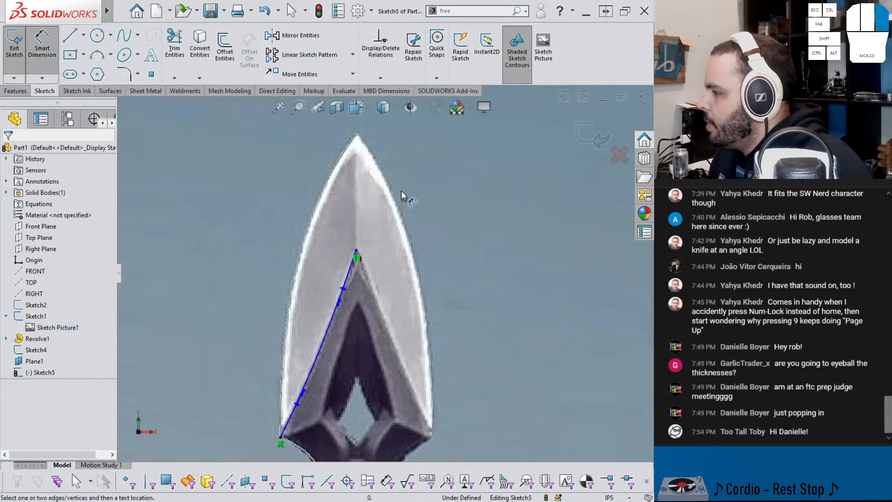
pyautogui.click(356, 136)
pyautogui.click(357, 250)
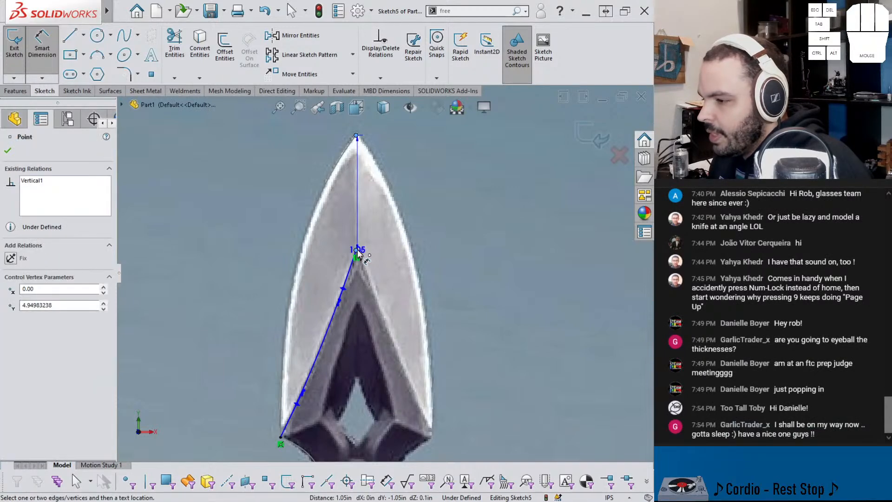
pyautogui.click(461, 203)
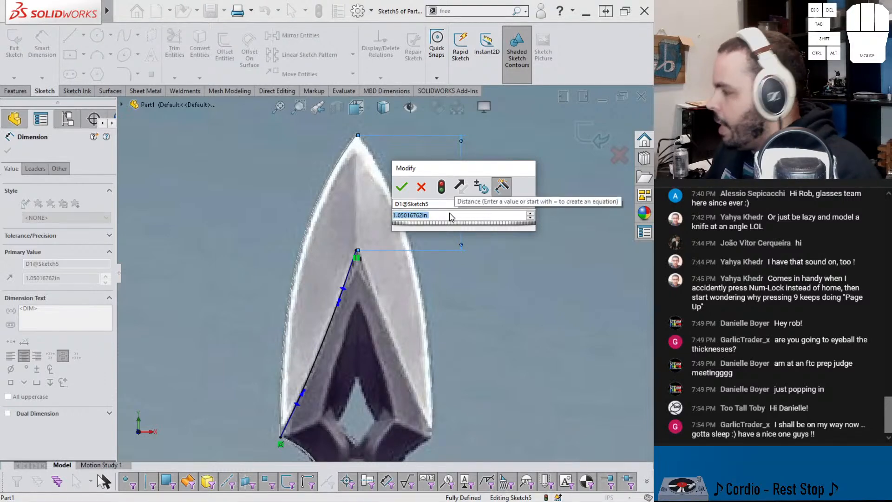
pyautogui.write('1.0625')
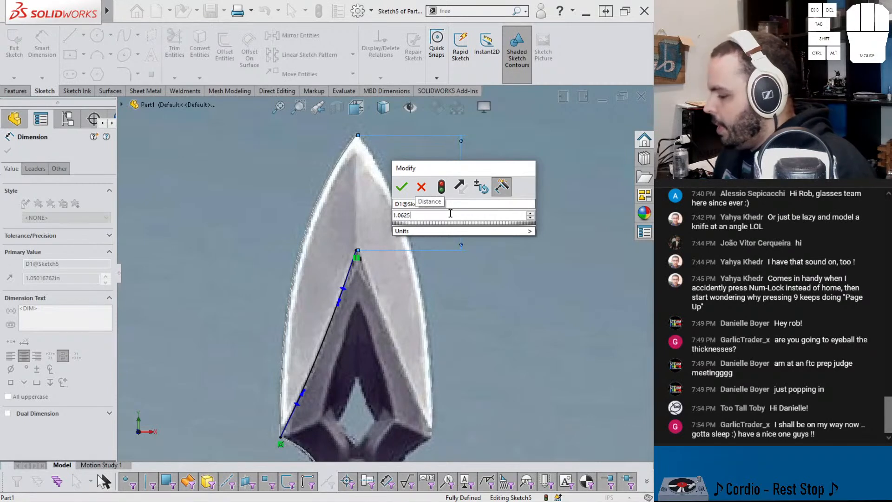
pyautogui.press('Return')
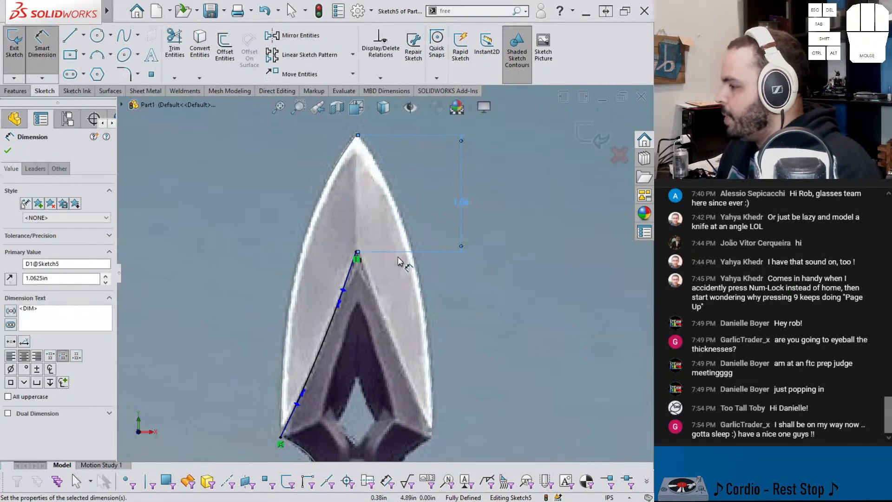
# Step: Examine the spline's fit against the recess edge in the reference picture and its coincidence at the blade's lower-left corner
pyautogui.moveTo(375, 304)
pyautogui.mouseDown(button='middle')
pyautogui.moveTo(366, 239)
pyautogui.moveTo(368, 288)
pyautogui.mouseUp(button='middle')
pyautogui.moveTo(359, 328); pyautogui.dragTo(404, 342, button='middle')
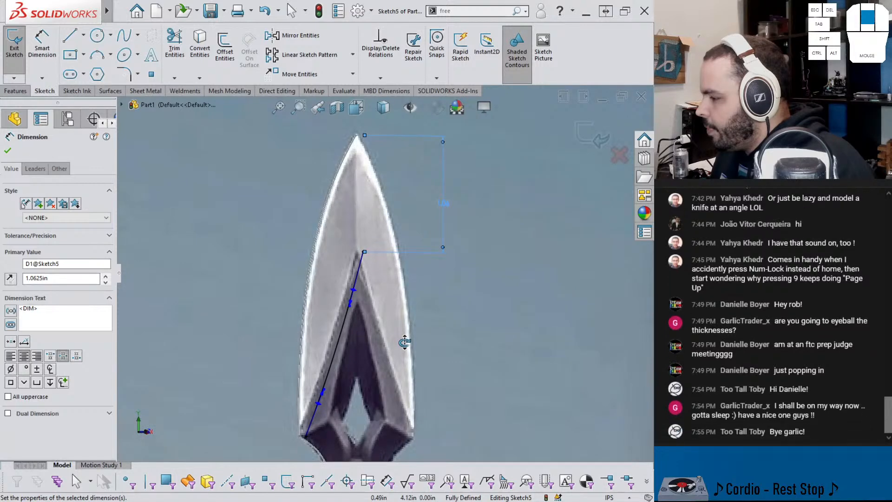
pyautogui.moveTo(405, 341)
pyautogui.mouseDown(button='middle')
pyautogui.moveTo(392, 325)
pyautogui.moveTo(371, 323)
pyautogui.moveTo(394, 340)
pyautogui.mouseUp(button='middle')
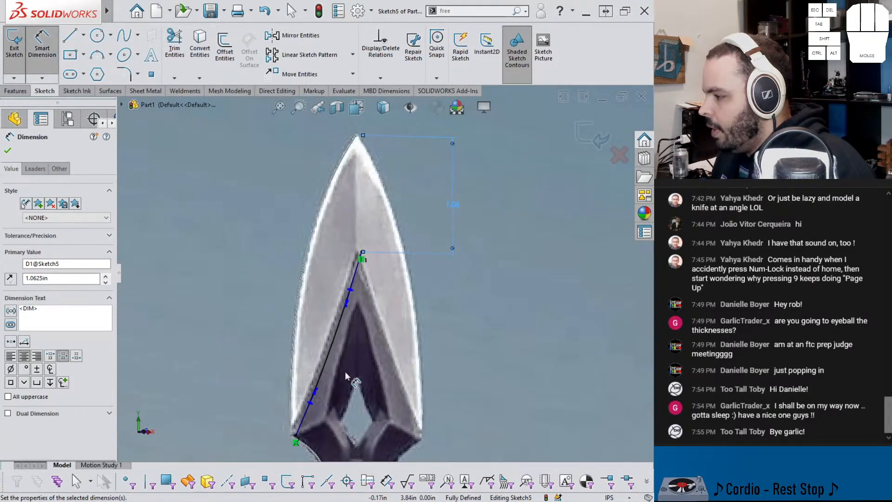
pyautogui.scroll(-1, 344, 371)
pyautogui.scroll(1, 344, 371)
pyautogui.scroll(-1, 345, 370)
pyautogui.scroll(1, 345, 370)
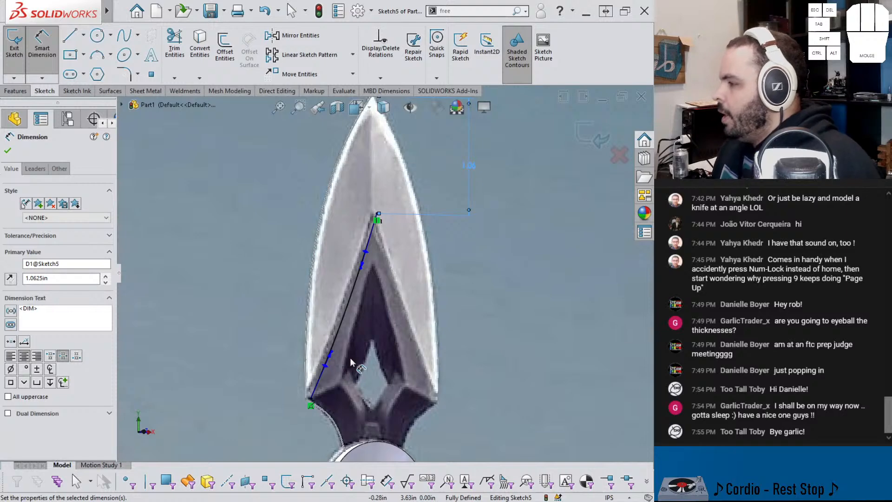
pyautogui.scroll(-2, 344, 362)
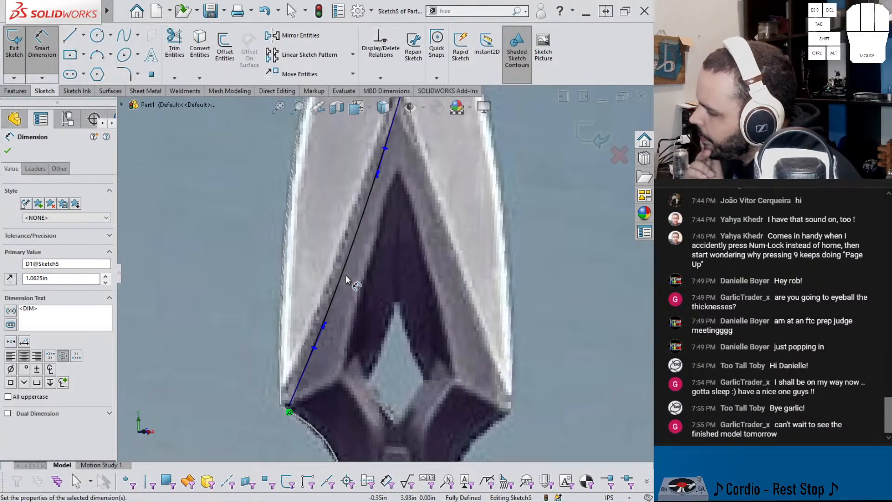
pyautogui.scroll(5, 344, 286)
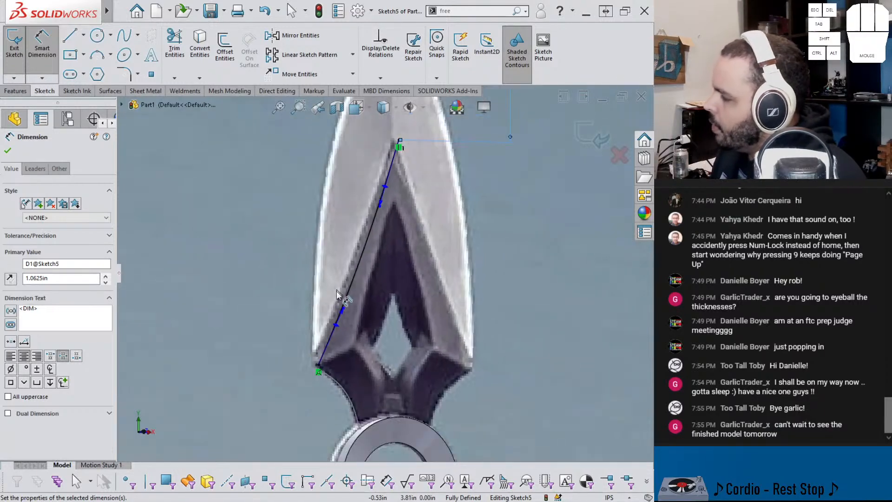
pyautogui.scroll(-2, 341, 294)
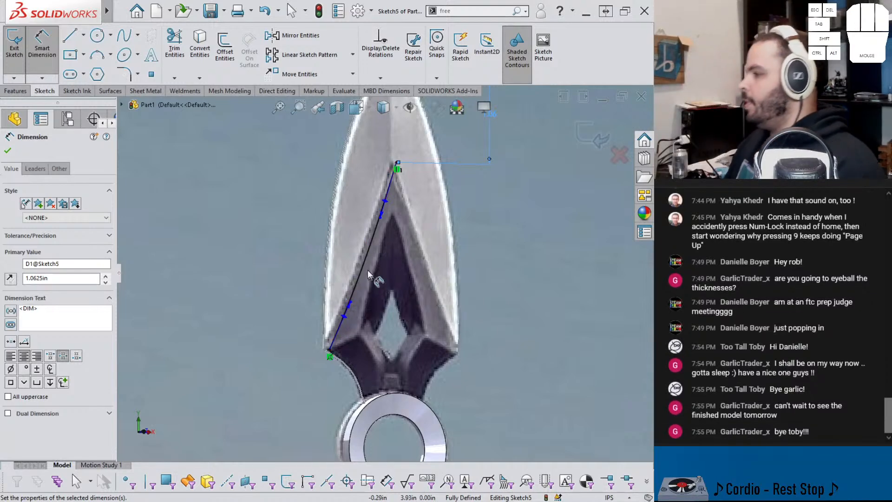
pyautogui.scroll(-2, 385, 222)
pyautogui.scroll(1, 387, 222)
pyautogui.moveTo(385, 219)
pyautogui.mouseDown(button='middle')
pyautogui.moveTo(344, 225)
pyautogui.moveTo(328, 333)
pyautogui.mouseUp(button='middle')
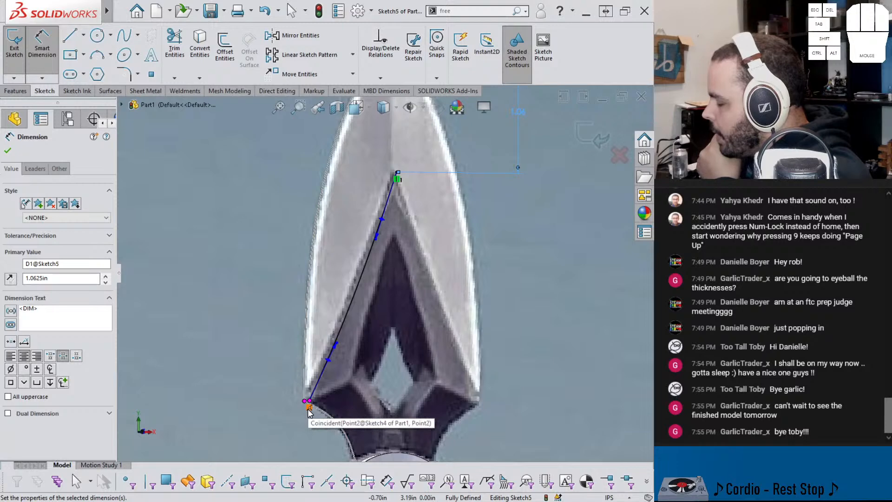
pyautogui.scroll(-2, 309, 410)
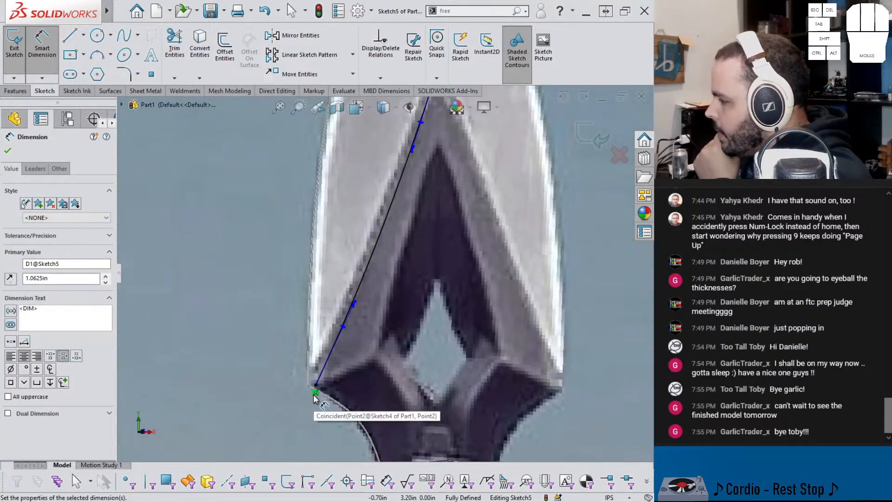
# Step: Close the spline sketch on the offset plane and hide it
pyautogui.scroll(2, 314, 399)
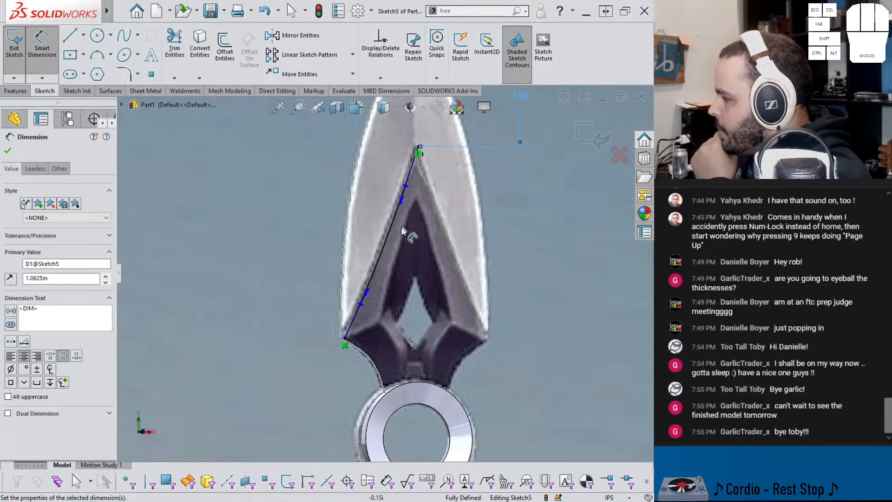
pyautogui.click(586, 134)
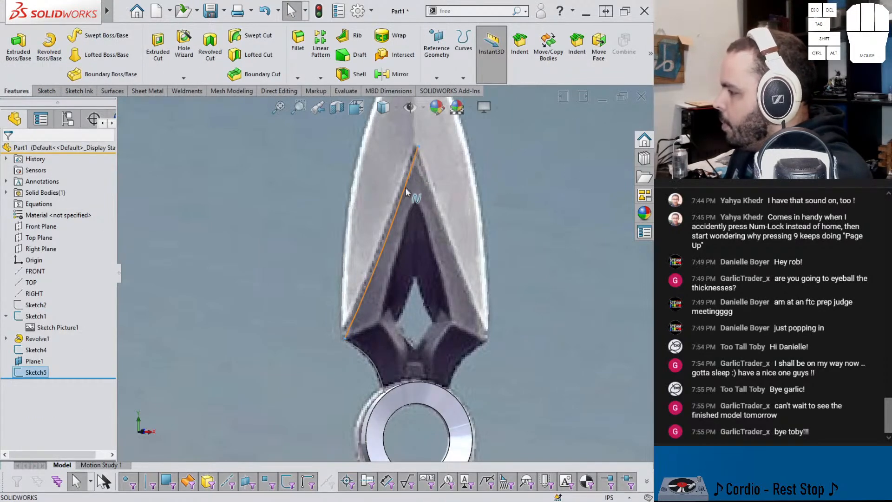
pyautogui.click(42, 374)
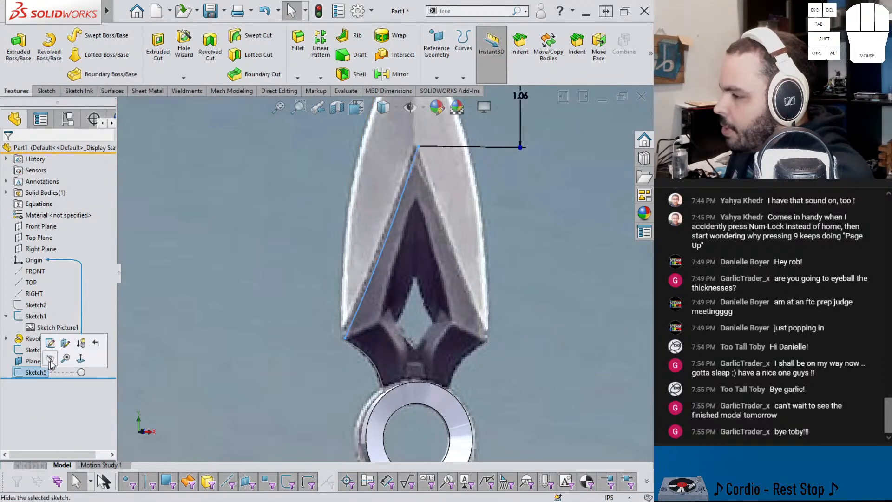
pyautogui.click(74, 349)
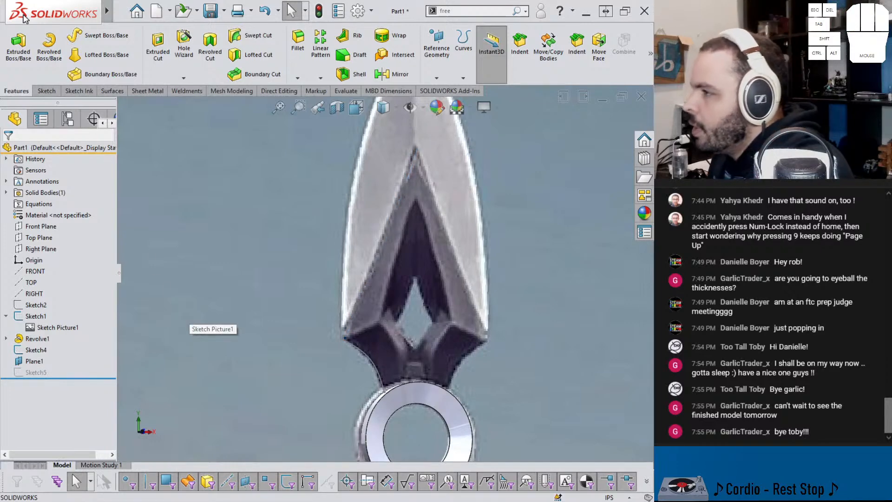
# Step: Start a 3D sketch and draw a two-point spline from the blade's lower-left corner to the recess's upper tip
pyautogui.click(46, 90)
pyautogui.click(16, 77)
pyautogui.click(130, 39)
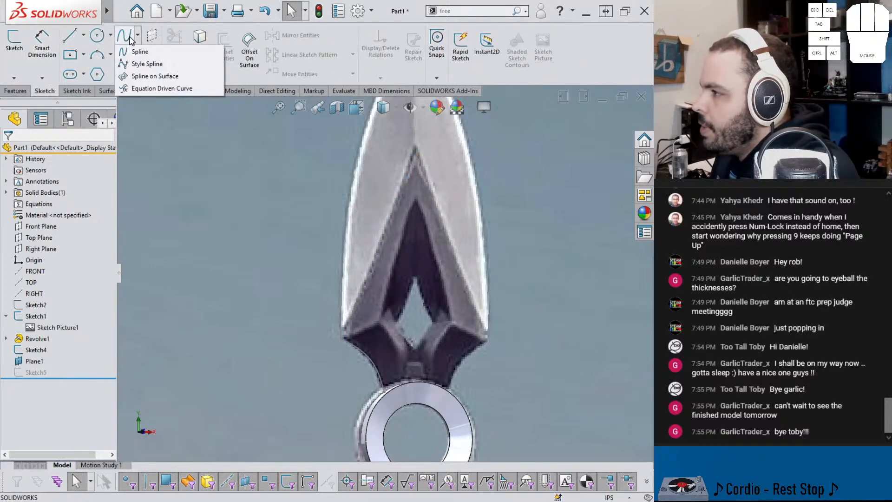
pyautogui.click(14, 78)
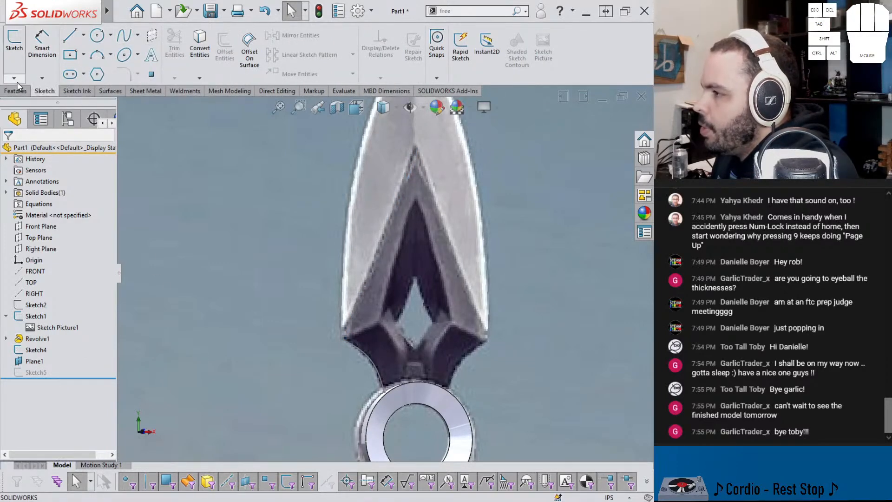
pyautogui.click(28, 103)
pyautogui.click(124, 35)
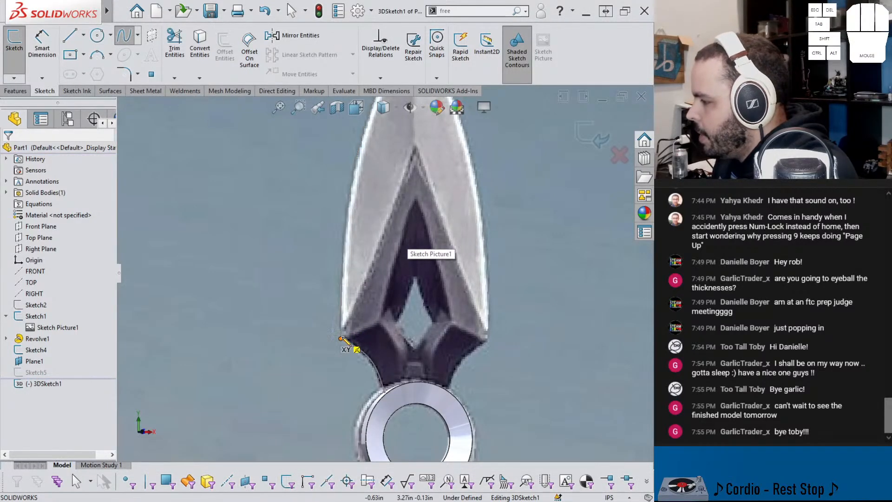
pyautogui.click(340, 338)
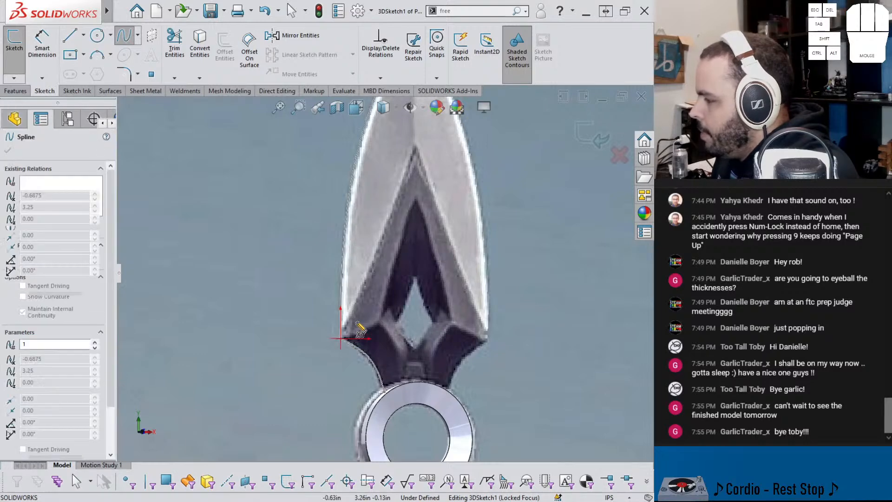
pyautogui.click(419, 154)
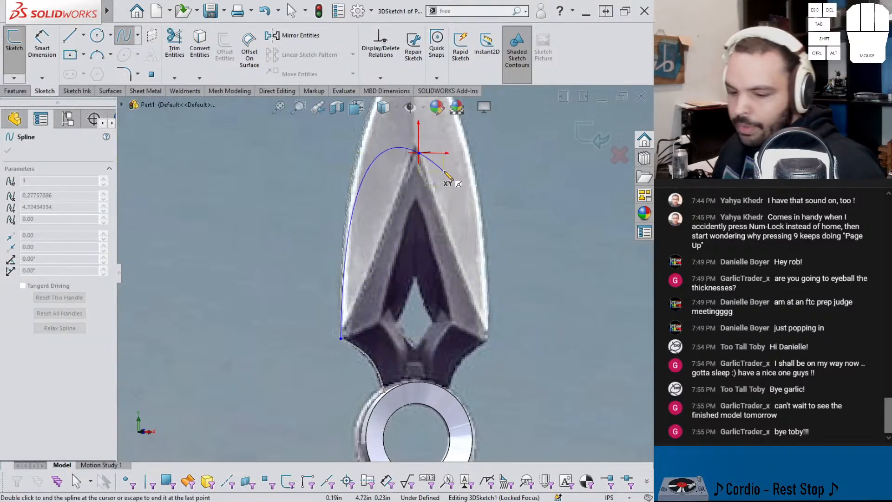
pyautogui.press('Escape')
# Step: Constrain the 3D spline's upper endpoint onto Plane1 with an On Plane relation
pyautogui.click(419, 153)
pyautogui.scroll(4, 462, 222)
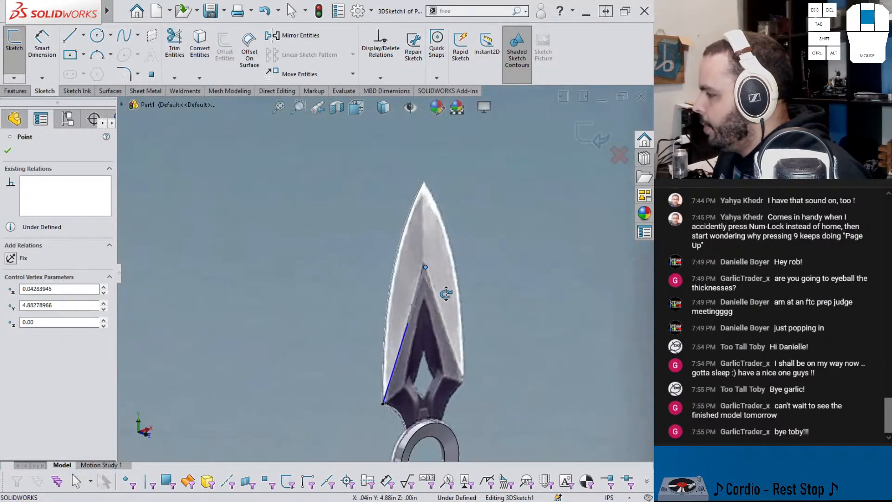
pyautogui.moveTo(313, 297); pyautogui.dragTo(302, 296, button='middle')
pyautogui.scroll(-3, 303, 297)
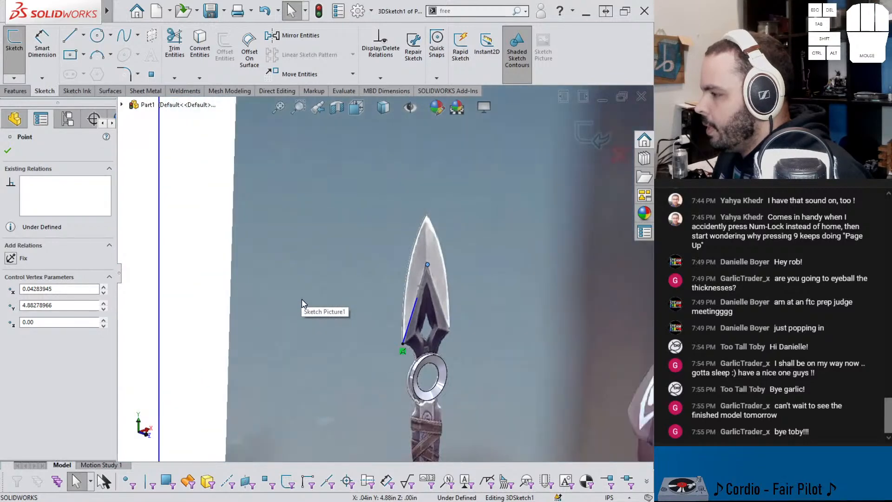
pyautogui.keyDown('ctrl'); pyautogui.click(275, 177); pyautogui.keyUp('ctrl')
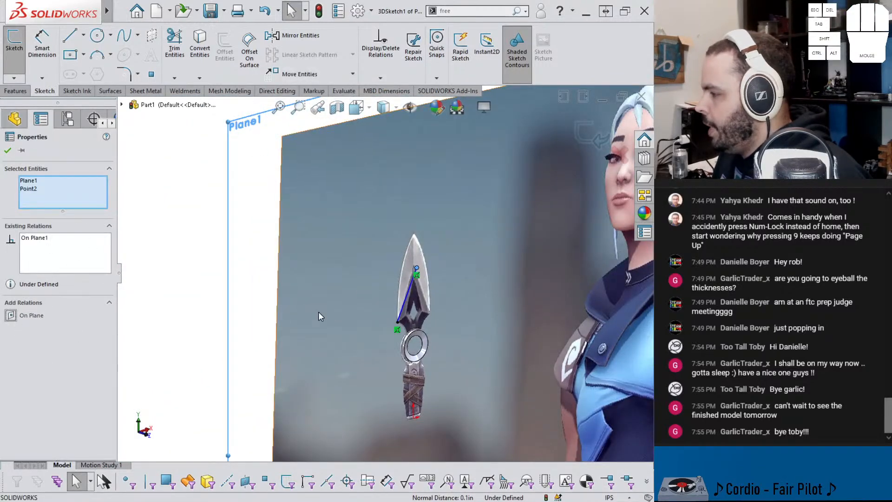
pyautogui.scroll(-6, 447, 299)
pyautogui.press('Escape')
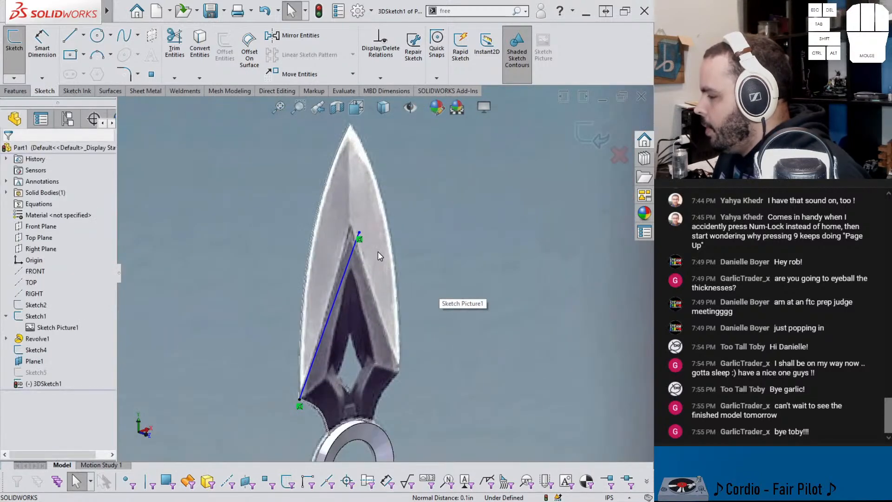
# Step: Constrain the 3D spline's upper endpoint onto the Right Plane with an On Plane relation
pyautogui.scroll(5, 302, 253)
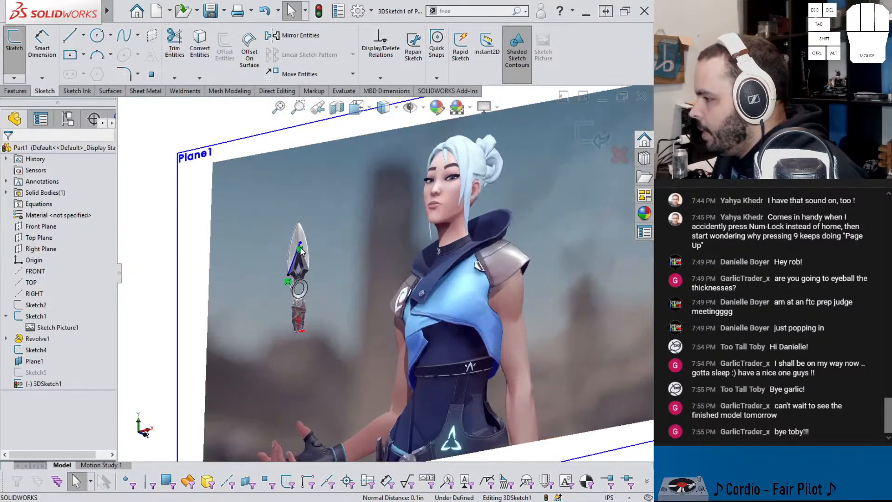
pyautogui.click(301, 244)
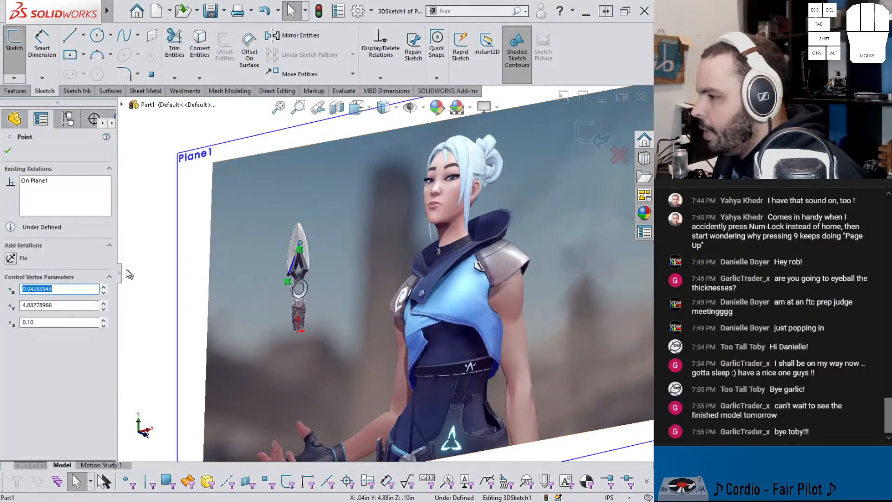
pyautogui.click(11, 120)
pyautogui.keyDown('ctrl'); pyautogui.click(33, 253); pyautogui.keyUp('ctrl')
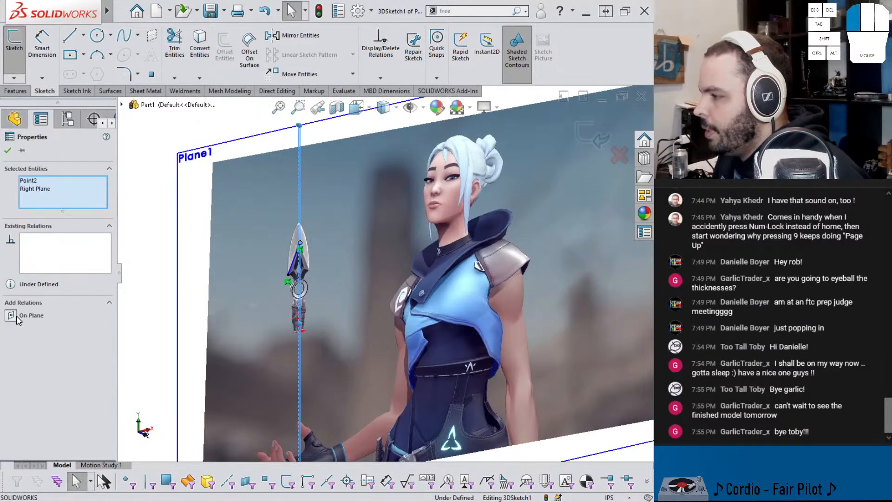
pyautogui.scroll(-6, 310, 297)
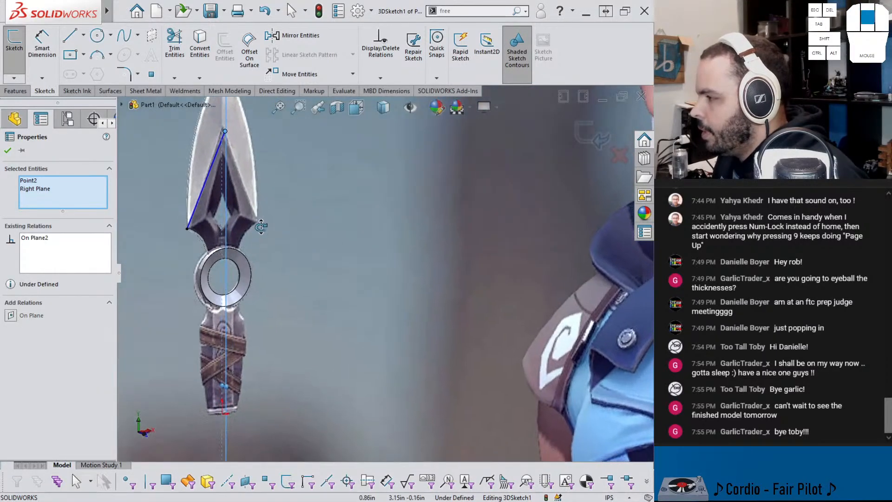
# Step: Dimension the 3D spline's upper endpoint 1 in from the blade tip
pyautogui.moveTo(267, 400); pyautogui.dragTo(281, 384, button='right')
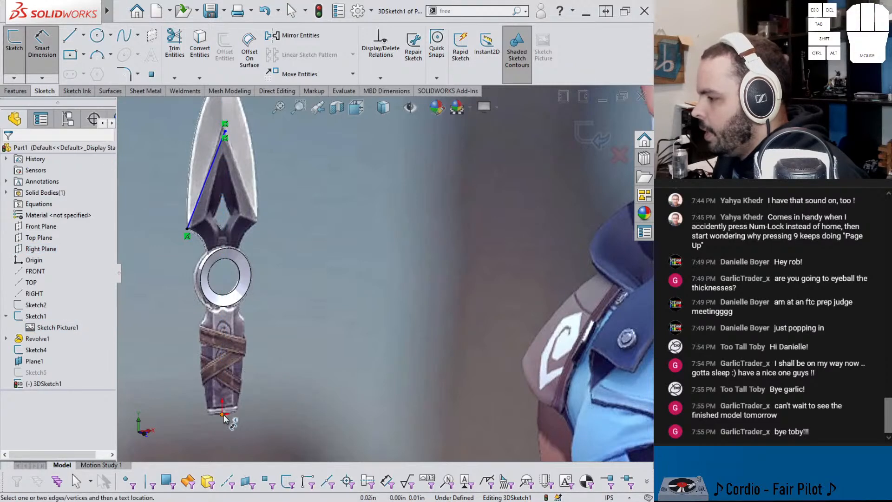
pyautogui.scroll(3, 308, 170)
pyautogui.scroll(-5, 331, 221)
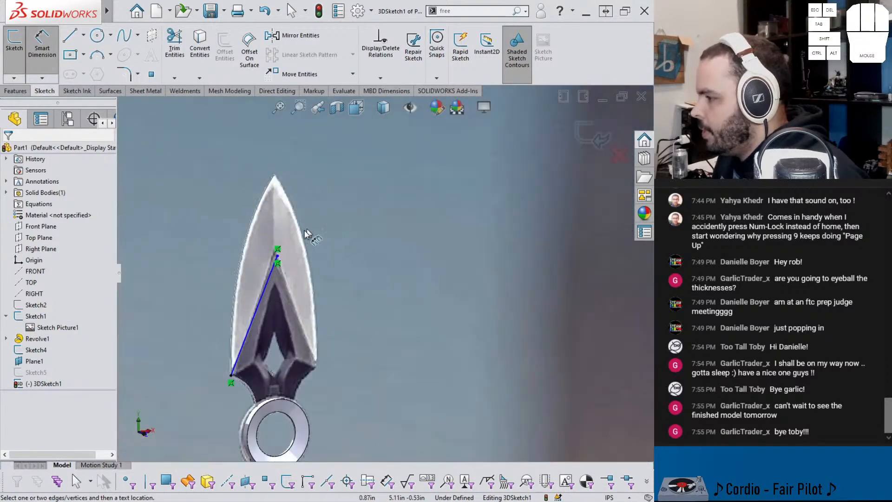
pyautogui.click(278, 256)
pyautogui.click(274, 176)
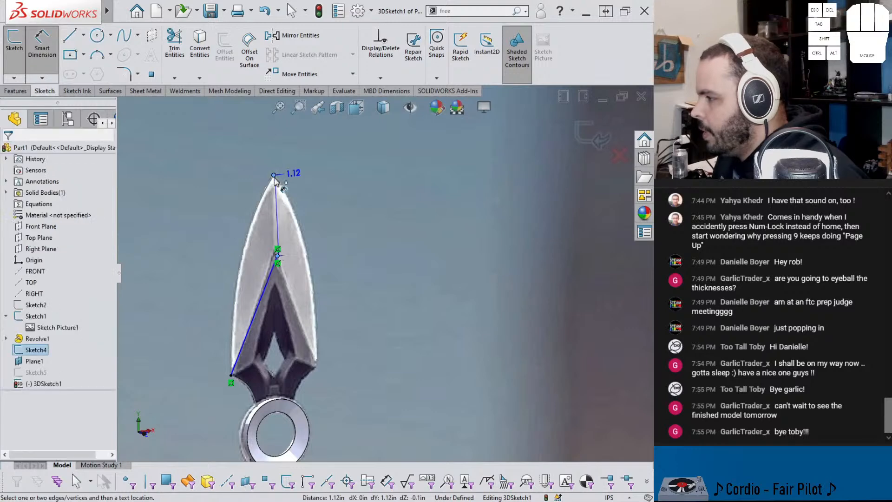
pyautogui.scroll(3, 284, 186)
pyautogui.scroll(3, 353, 256)
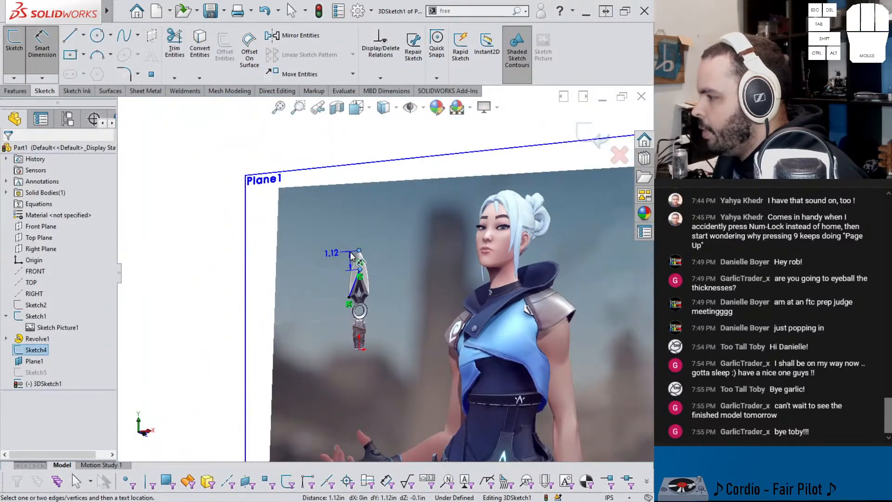
pyautogui.click(233, 271)
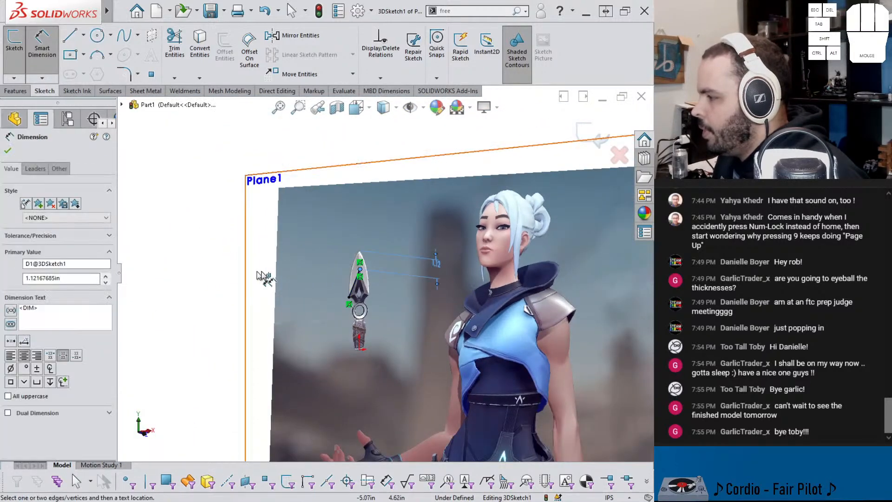
pyautogui.doubleClick(437, 268)
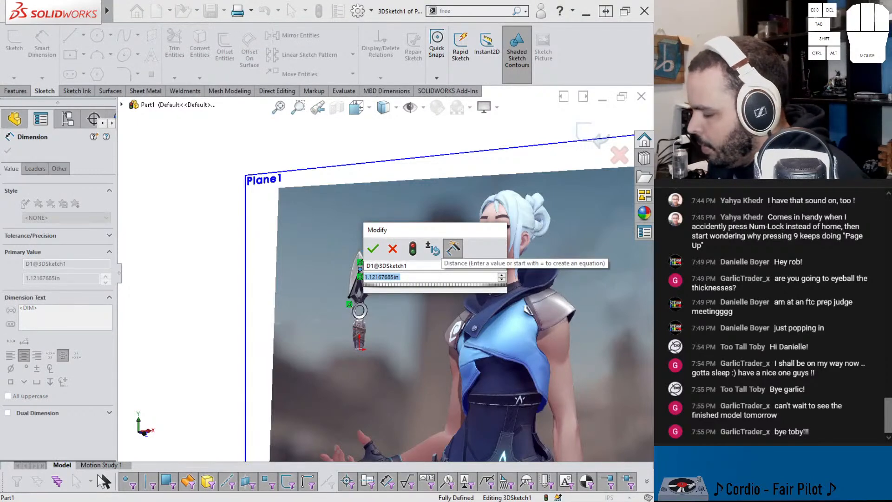
pyautogui.write('1')
pyautogui.press('Return')
# Step: Set the distance between the 3D spline's upper endpoint and the blade tip to 1.0625 in
pyautogui.scroll(5, 381, 271)
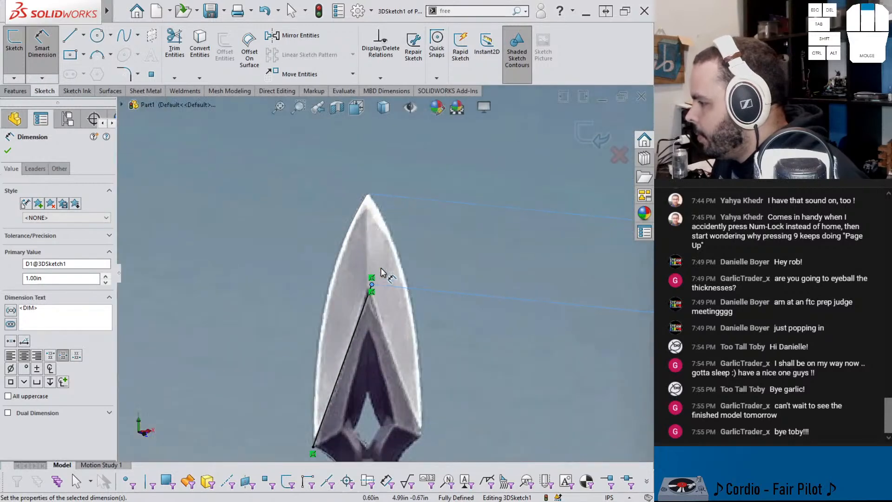
pyautogui.scroll(3, 377, 274)
pyautogui.moveTo(376, 274); pyautogui.dragTo(320, 263, button='middle')
pyautogui.moveTo(238, 217)
pyautogui.mouseDown(button='middle')
pyautogui.moveTo(218, 223)
pyautogui.moveTo(260, 224)
pyautogui.mouseUp(button='middle')
pyautogui.scroll(-8, 334, 229)
pyautogui.scroll(-2, 334, 229)
pyautogui.moveTo(334, 230); pyautogui.dragTo(321, 246, button='middle')
pyautogui.click(320, 250)
pyautogui.scroll(1, 306, 268)
pyautogui.click(259, 232)
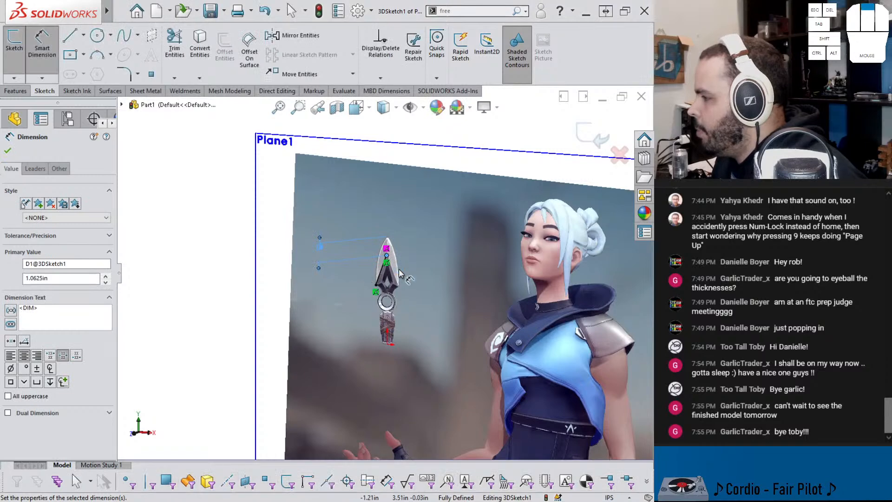
# Step: Reposition the 1.0625 in dimension close beside the blade and finish dimensioning
pyautogui.scroll(6, 363, 233)
pyautogui.moveTo(363, 232); pyautogui.dragTo(391, 239, button='middle')
pyautogui.scroll(-10, 391, 239)
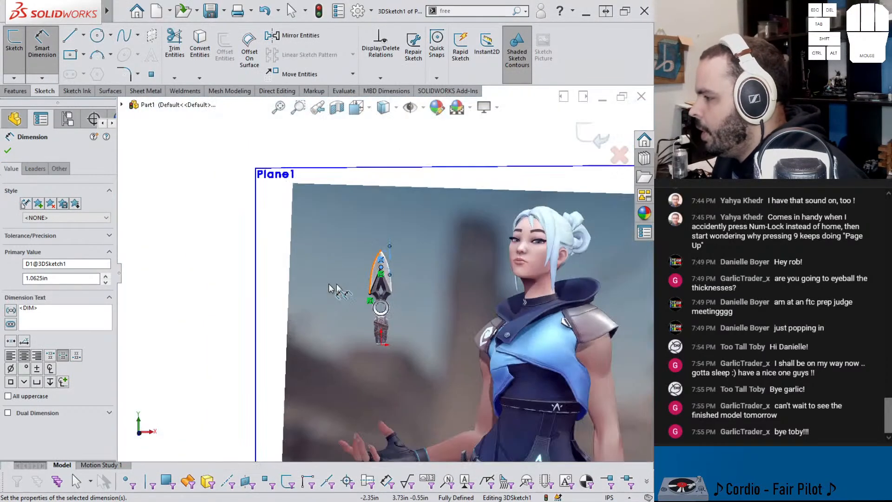
pyautogui.click(202, 280)
pyautogui.press('Escape')
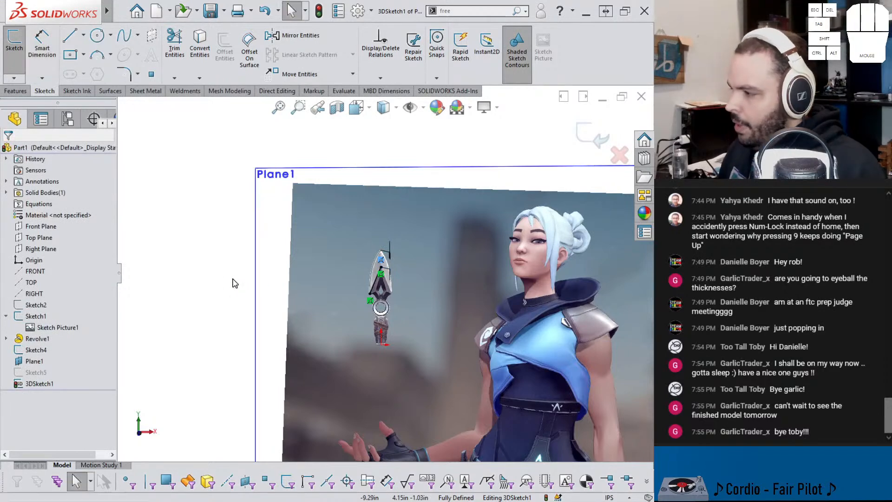
# Step: Adjust the 3D spline's tangent handles to follow the recess's left edge in the reference picture
pyautogui.hotkey('ctrl', '8')
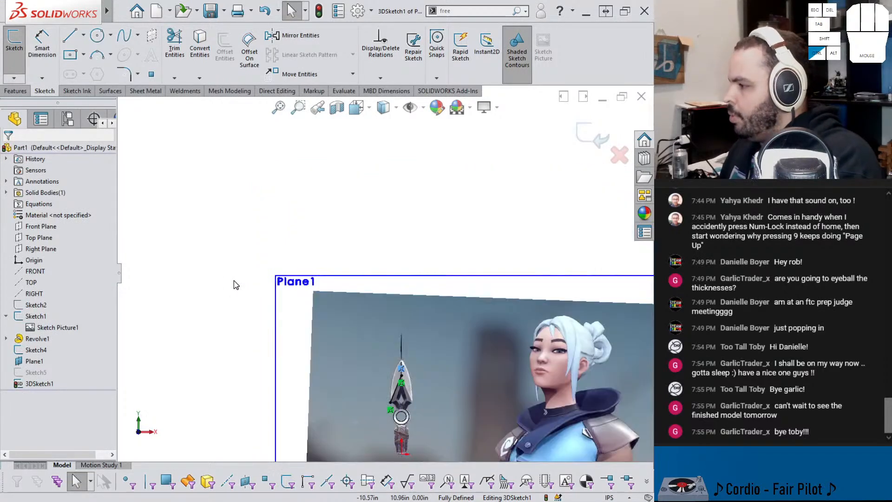
pyautogui.scroll(-8, 395, 353)
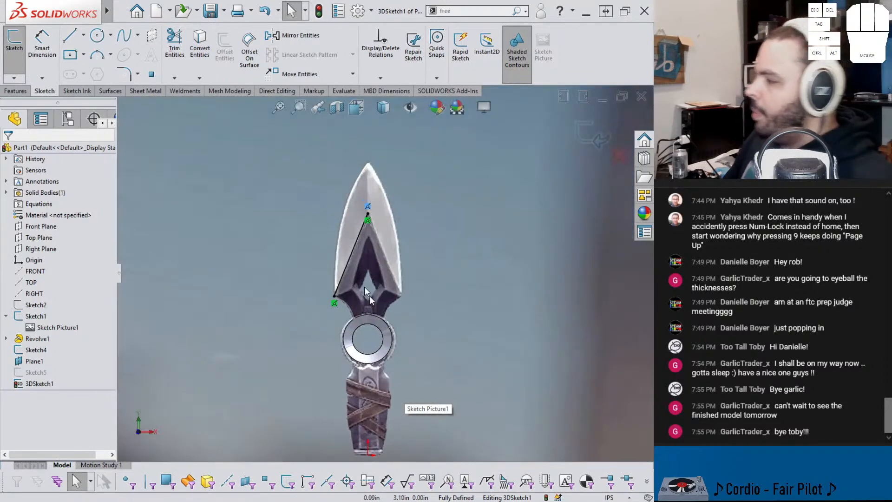
pyautogui.scroll(-4, 367, 274)
pyautogui.click(361, 228)
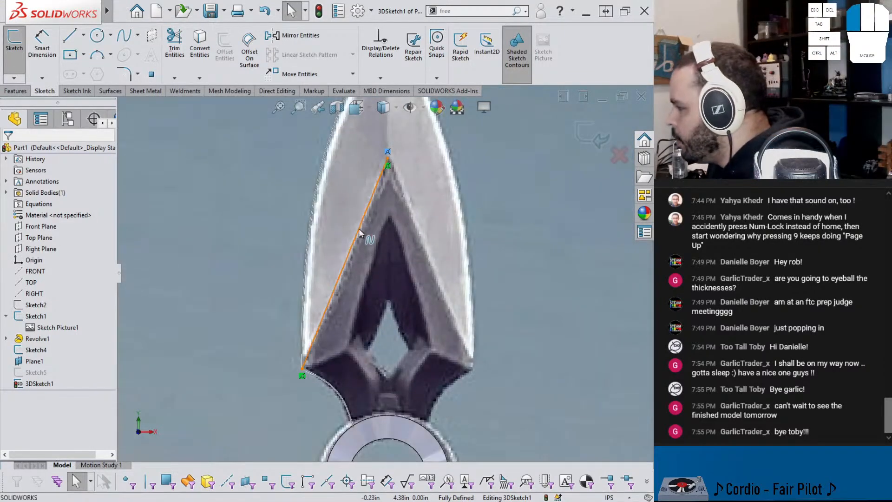
pyautogui.click(354, 243)
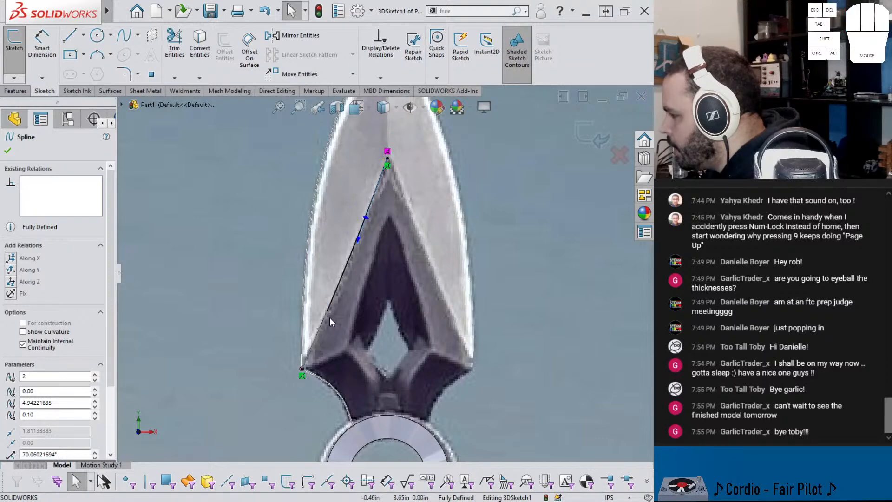
pyautogui.moveTo(328, 313); pyautogui.dragTo(330, 315)
pyautogui.moveTo(386, 305); pyautogui.dragTo(510, 363, button='middle')
pyautogui.scroll(6, 516, 364)
pyautogui.scroll(-4, 422, 346)
pyautogui.moveTo(417, 304)
pyautogui.mouseDown(button='middle')
pyautogui.moveTo(446, 318)
pyautogui.moveTo(464, 308)
pyautogui.moveTo(442, 294)
pyautogui.moveTo(416, 298)
pyautogui.moveTo(393, 278)
pyautogui.mouseUp(button='middle')
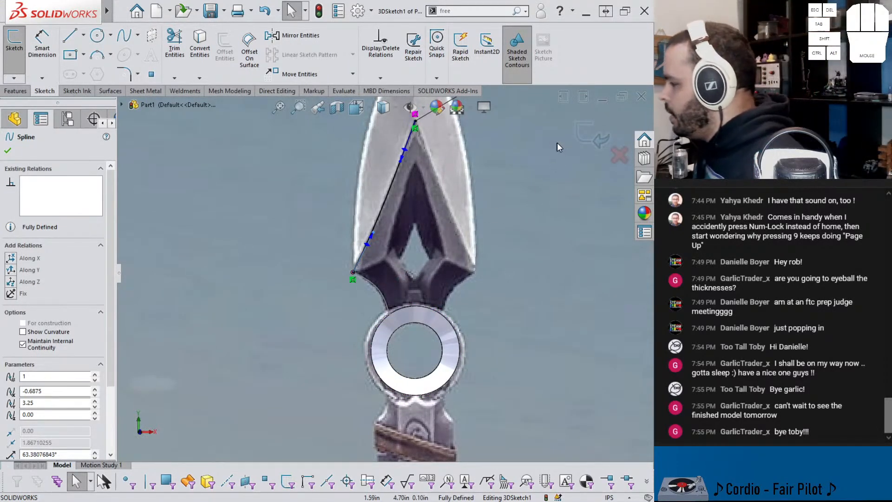
# Step: Close the 3D sketch and check the spline against the knife in the reference picture
pyautogui.click(593, 140)
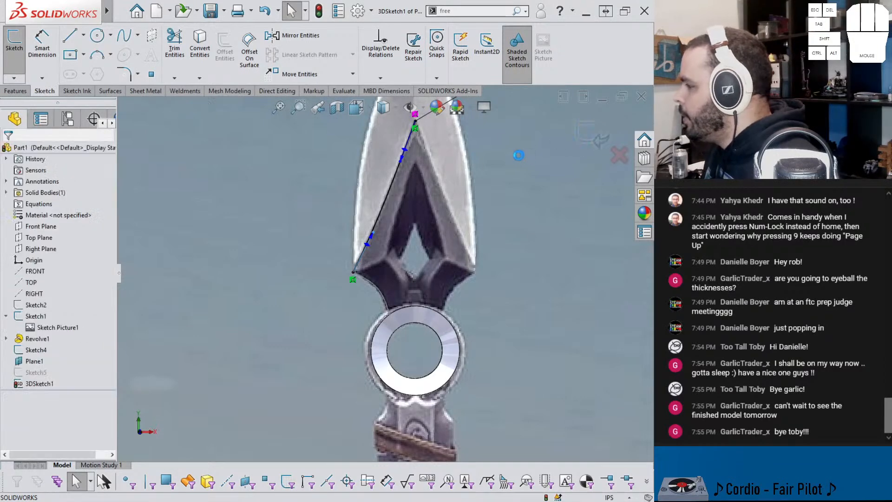
pyautogui.scroll(2, 422, 238)
pyautogui.scroll(-4, 420, 239)
pyautogui.scroll(-6, 405, 233)
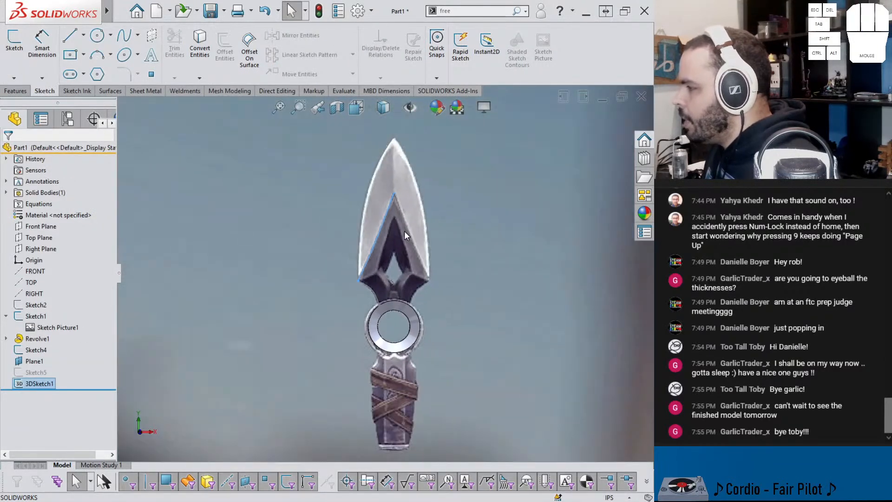
pyautogui.scroll(4, 328, 240)
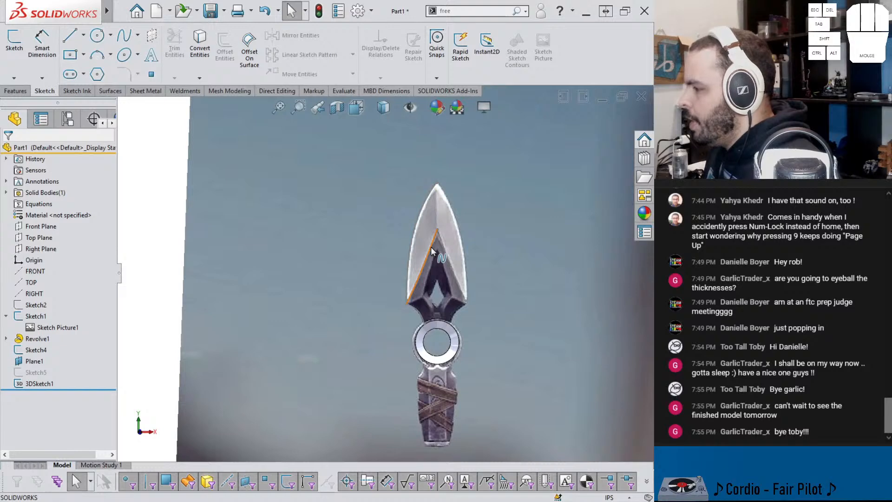
pyautogui.moveTo(437, 238)
pyautogui.mouseDown(button='middle')
pyautogui.moveTo(487, 235)
pyautogui.moveTo(430, 239)
pyautogui.mouseUp(button='middle')
pyautogui.scroll(-3, 414, 266)
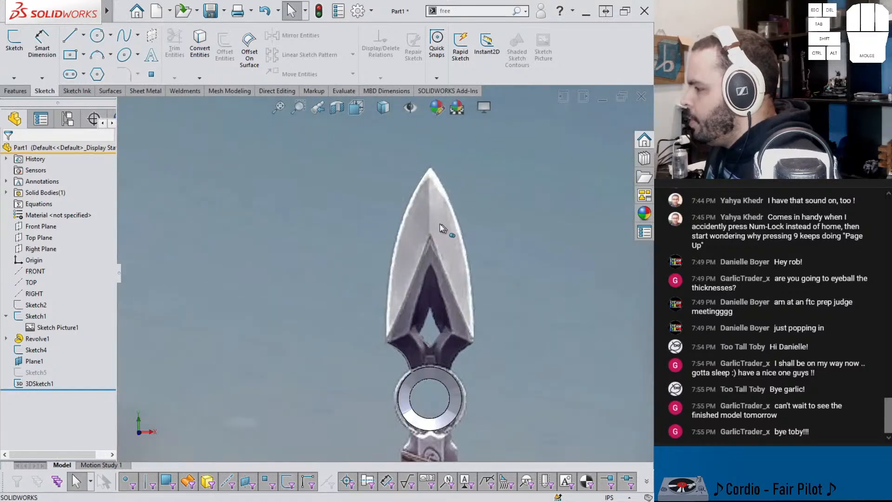
pyautogui.click(414, 266)
pyautogui.click(384, 246)
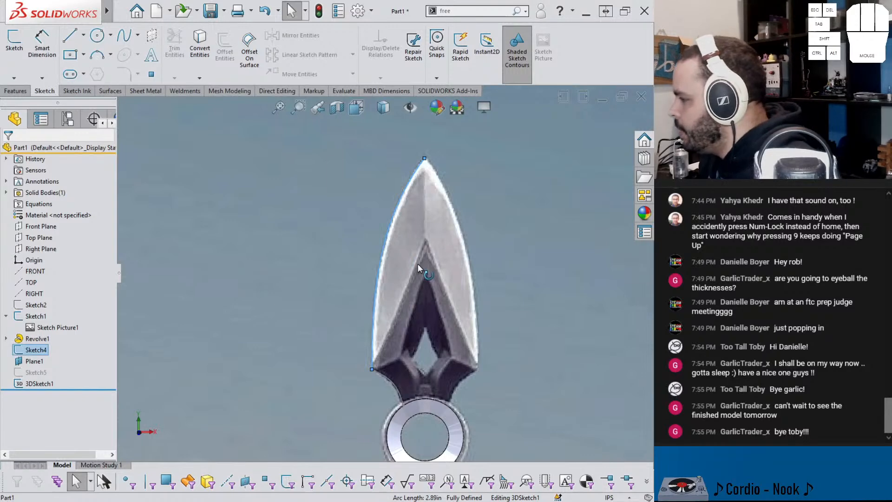
pyautogui.click(110, 90)
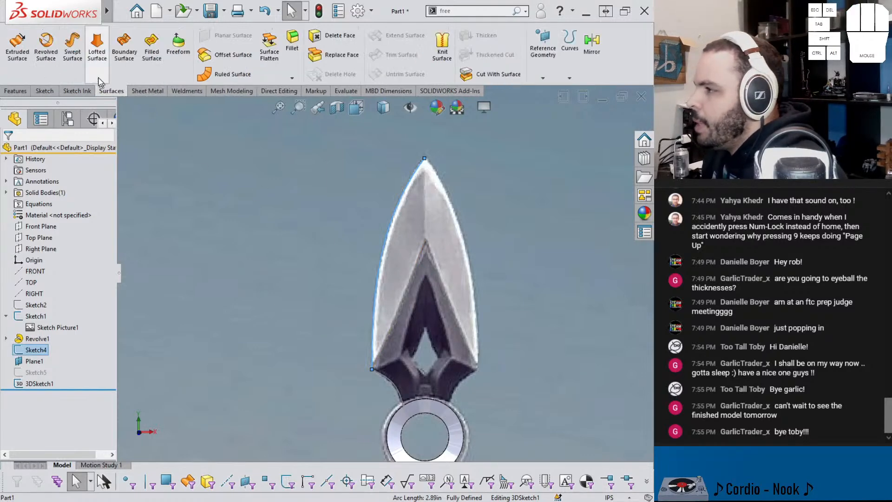
pyautogui.click(151, 47)
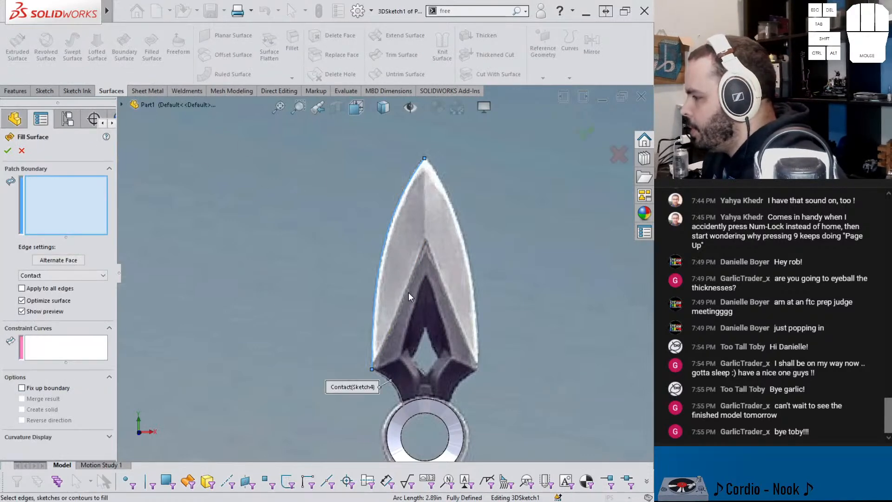
pyautogui.moveTo(415, 293); pyautogui.dragTo(404, 330, button='middle')
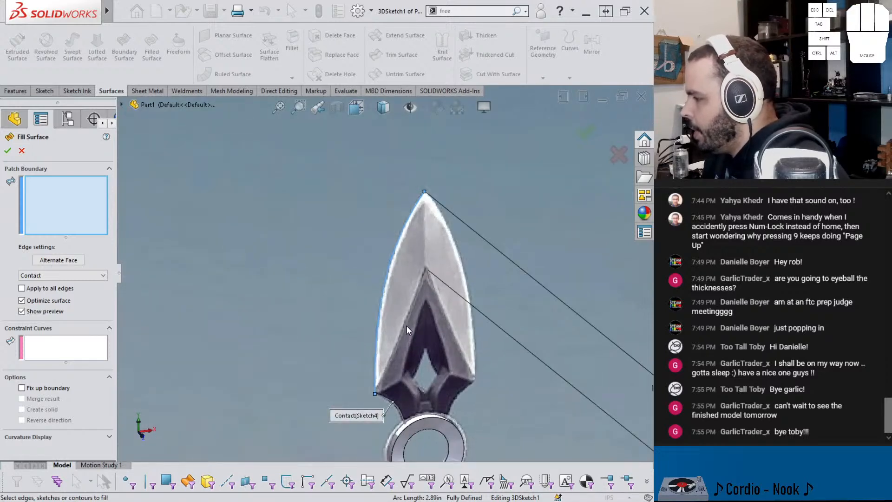
pyautogui.scroll(5, 402, 321)
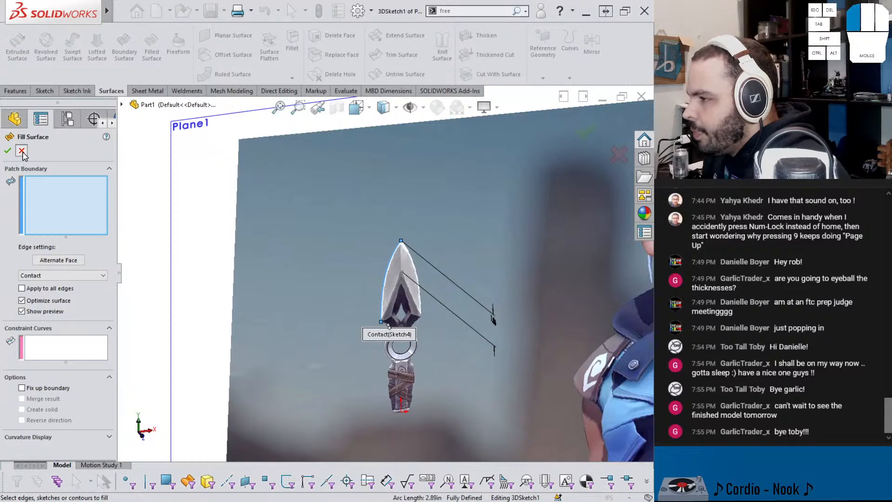
pyautogui.click(21, 150)
# Step: Set the sketch color of the recess edge's 3D sketch to orange for all configurations
pyautogui.rightClick(38, 382)
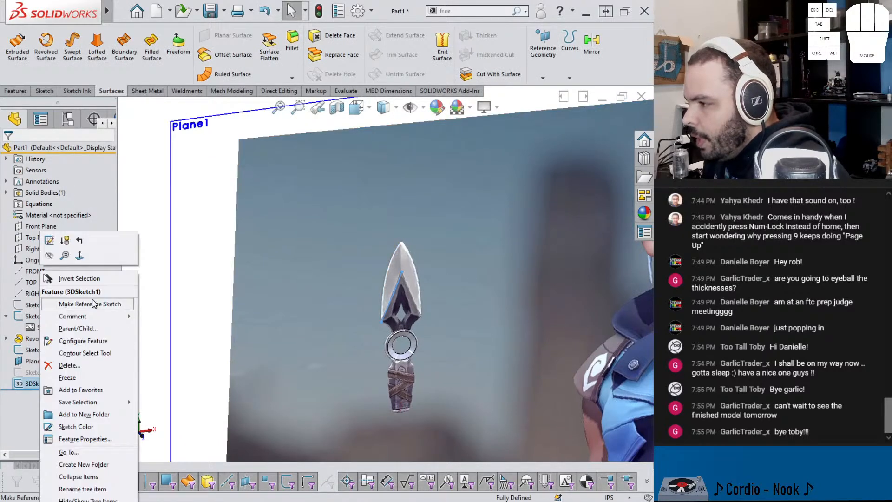
pyautogui.click(89, 426)
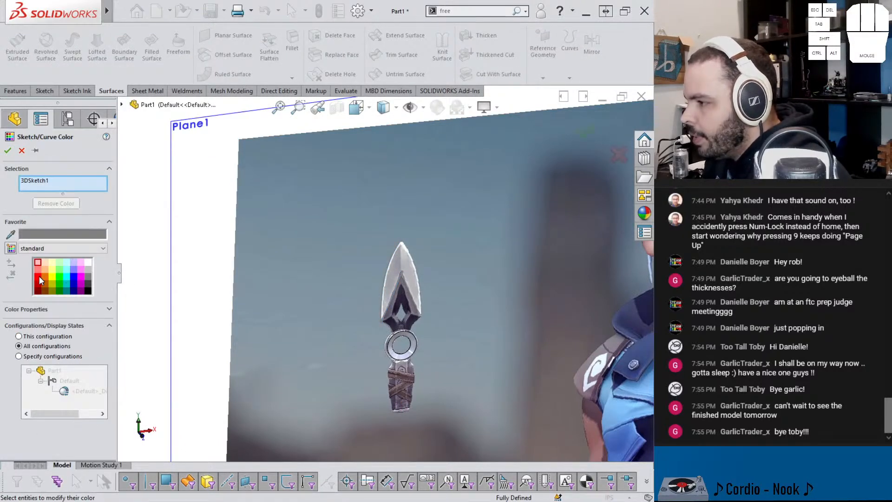
pyautogui.click(39, 278)
pyautogui.click(46, 278)
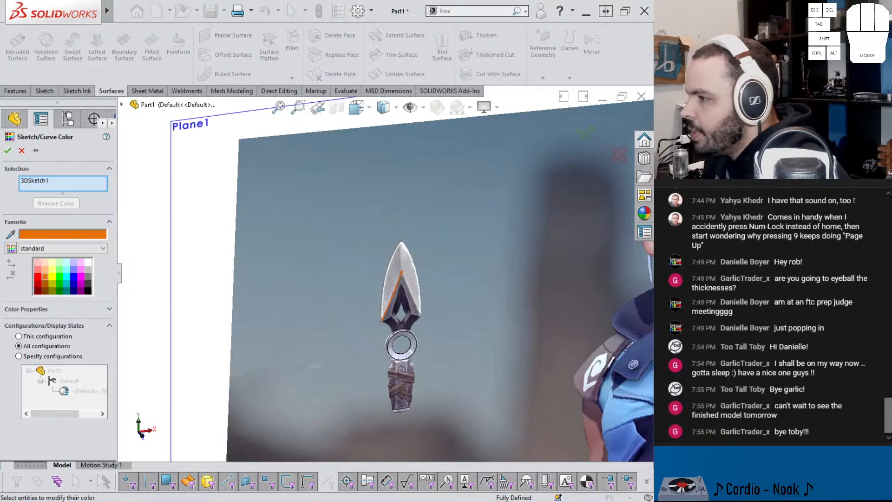
pyautogui.click(7, 150)
pyautogui.scroll(-3, 361, 298)
pyautogui.scroll(-2, 411, 244)
pyautogui.doubleClick(411, 244)
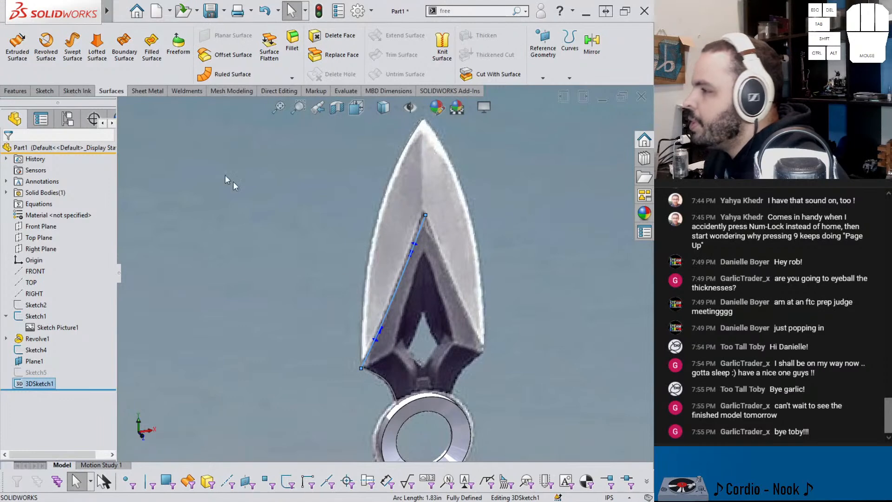
pyautogui.click(152, 46)
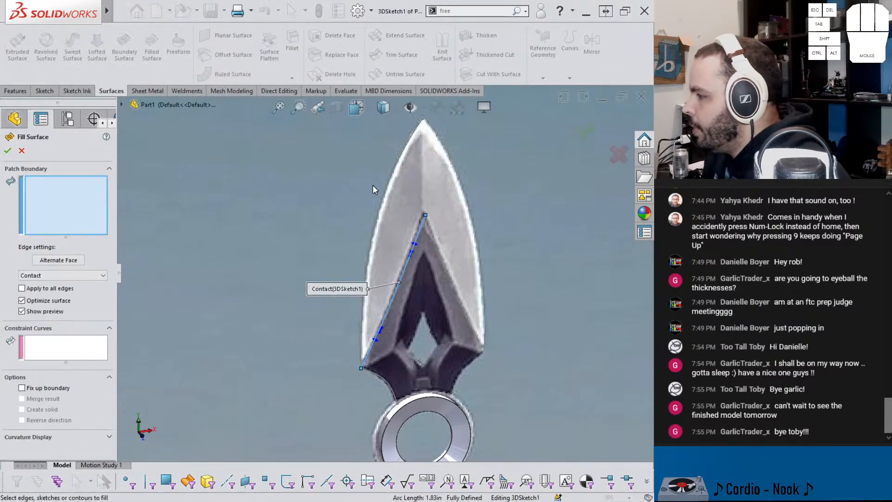
pyautogui.click(385, 200)
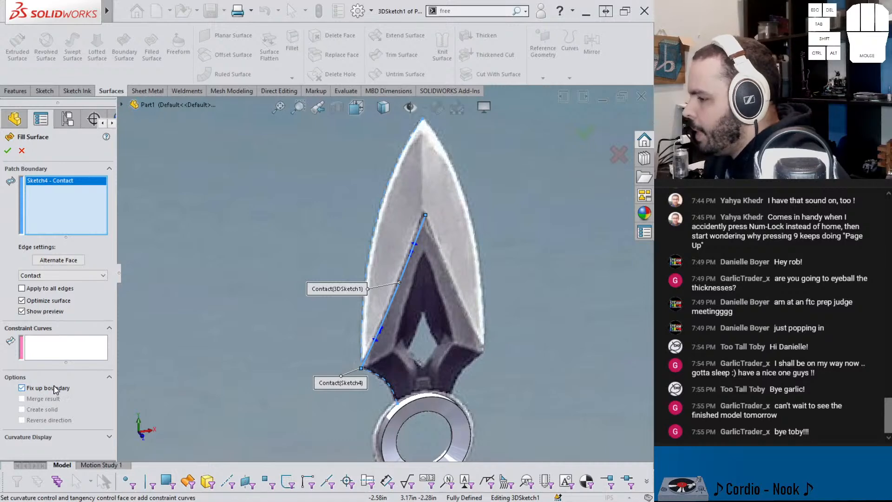
pyautogui.moveTo(438, 205); pyautogui.dragTo(428, 272, button='middle')
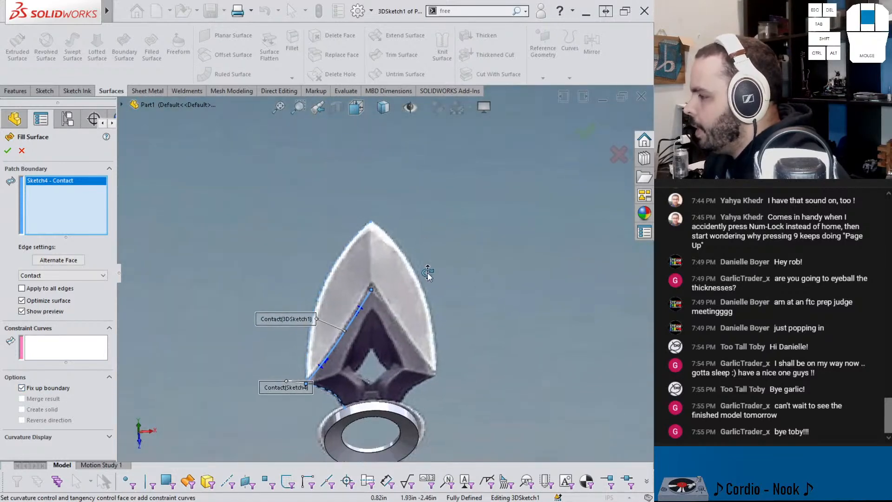
pyautogui.click(22, 151)
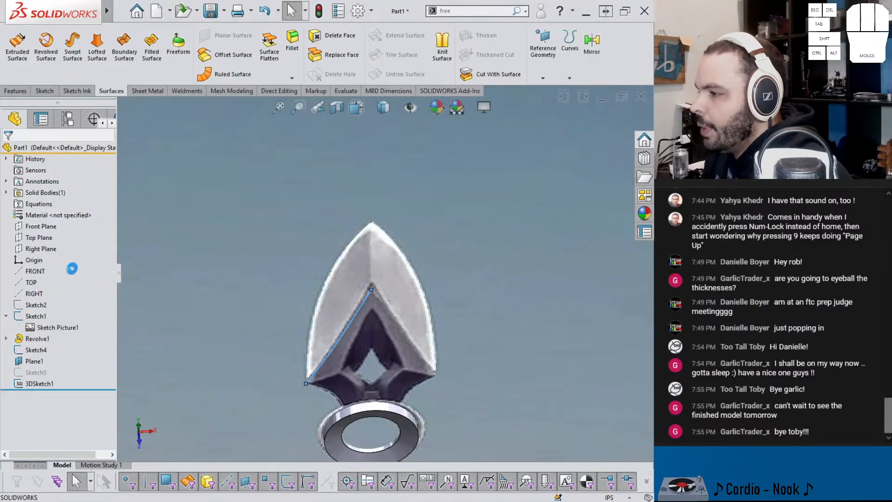
# Step: Sketch a two-point spline on the Right Plane from the 3D recess spline's upper endpoint to the blade tip
pyautogui.click(40, 248)
pyautogui.click(99, 236)
pyautogui.moveTo(309, 256)
pyautogui.mouseDown(button='middle')
pyautogui.moveTo(418, 212)
pyautogui.moveTo(451, 140)
pyautogui.moveTo(397, 161)
pyautogui.mouseUp(button='middle')
pyautogui.scroll(3, 398, 158)
pyautogui.middleClick(364, 352)
pyautogui.moveTo(364, 352); pyautogui.dragTo(340, 317, button='middle')
pyautogui.scroll(-2, 354, 283)
pyautogui.scroll(2, 364, 136)
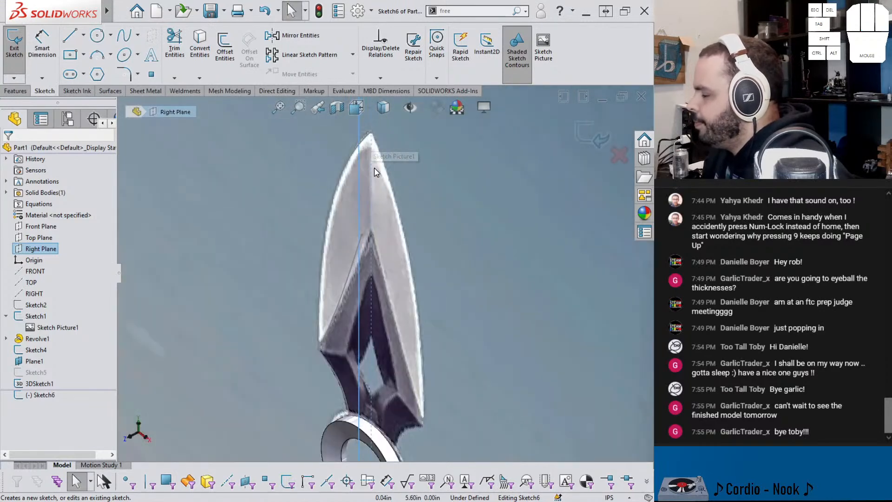
pyautogui.moveTo(375, 167); pyautogui.dragTo(377, 163, button='middle')
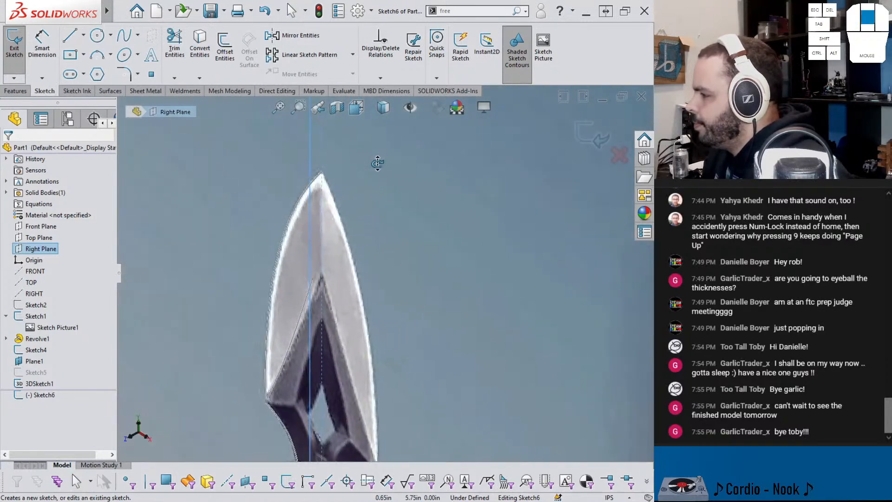
pyautogui.click(133, 36)
pyautogui.click(312, 279)
pyautogui.click(321, 174)
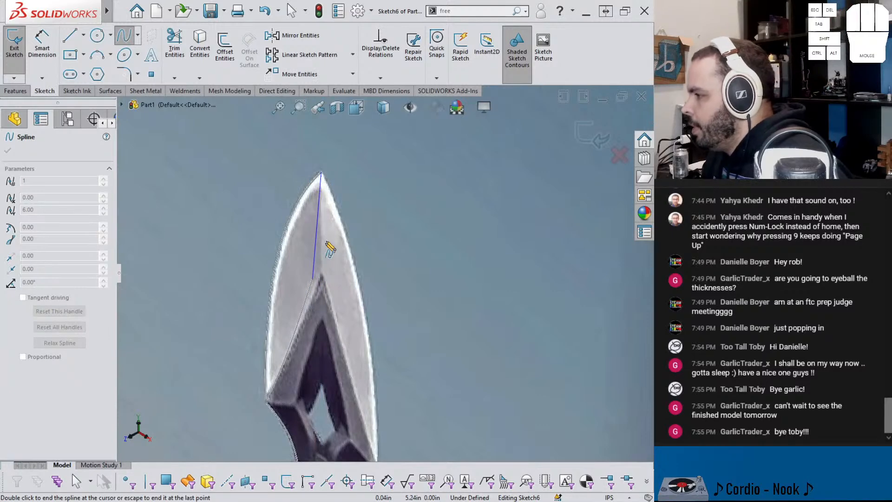
pyautogui.press('Escape')
pyautogui.press('Escape')
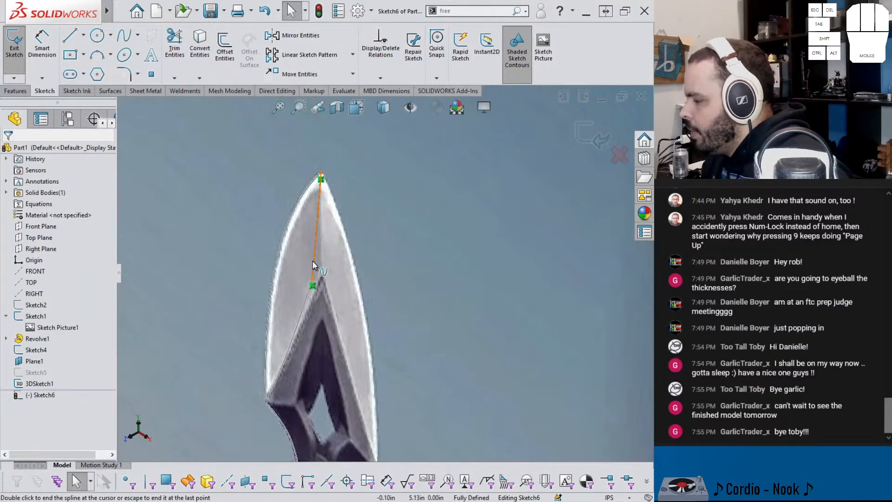
# Step: Bow the ridge spline outward, make its lower tangent handle vertical, and close the sketch
pyautogui.click(313, 260)
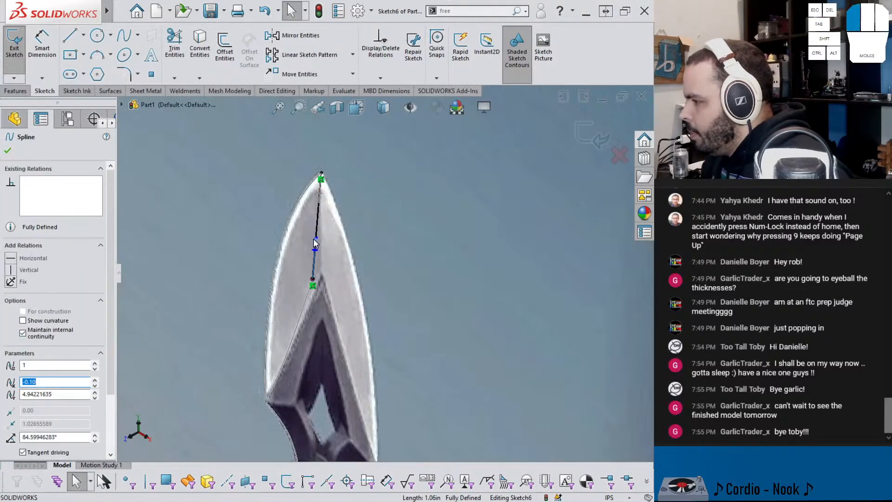
pyautogui.moveTo(316, 237); pyautogui.dragTo(307, 238)
pyautogui.click(11, 270)
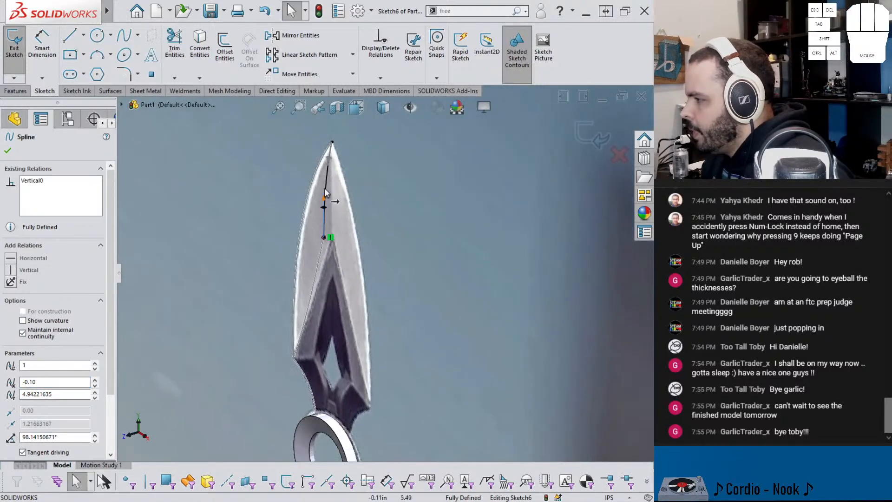
pyautogui.scroll(-4, 335, 160)
pyautogui.scroll(2, 357, 164)
pyautogui.moveTo(359, 166); pyautogui.dragTo(425, 219, button='middle')
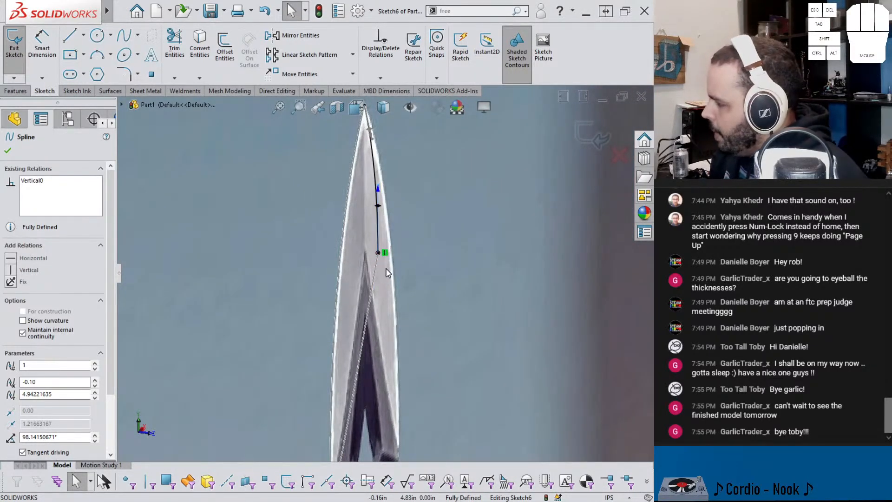
pyautogui.scroll(3, 383, 270)
pyautogui.moveTo(383, 269); pyautogui.dragTo(316, 268, button='middle')
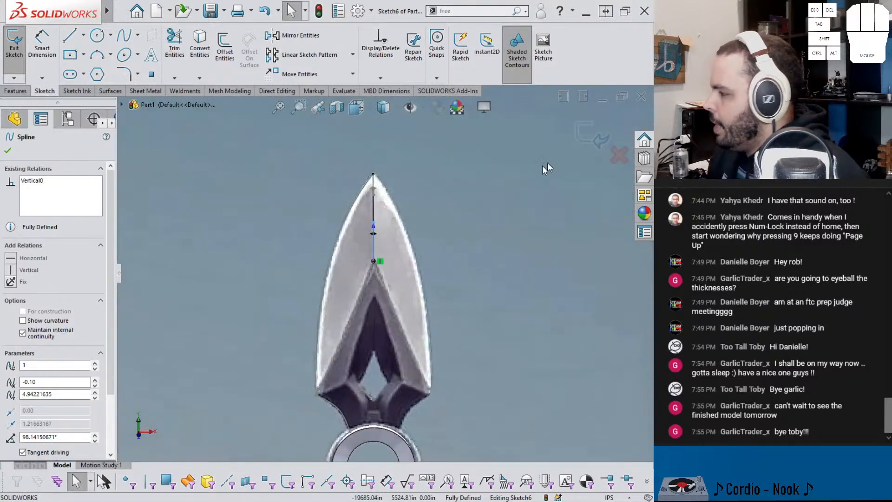
pyautogui.click(577, 133)
pyautogui.moveTo(460, 222); pyautogui.dragTo(436, 228, button='middle')
pyautogui.scroll(-3, 409, 237)
pyautogui.scroll(-1, 320, 267)
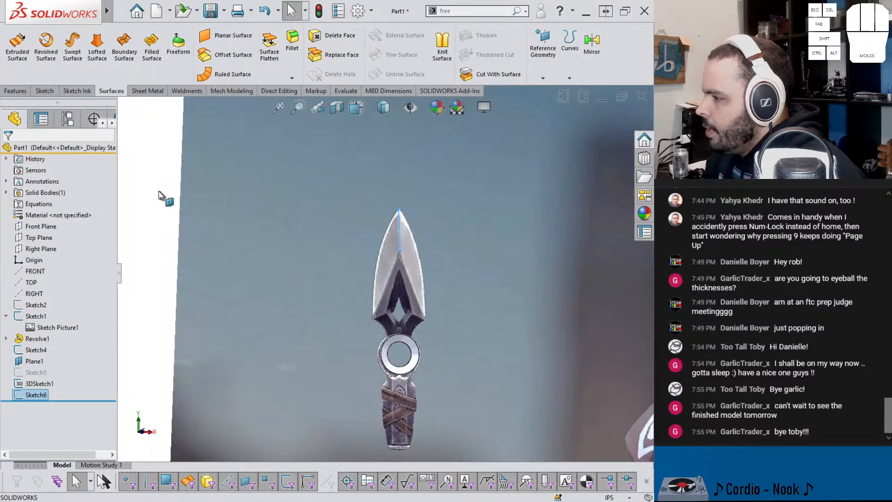
pyautogui.click(152, 46)
pyautogui.scroll(3, 402, 233)
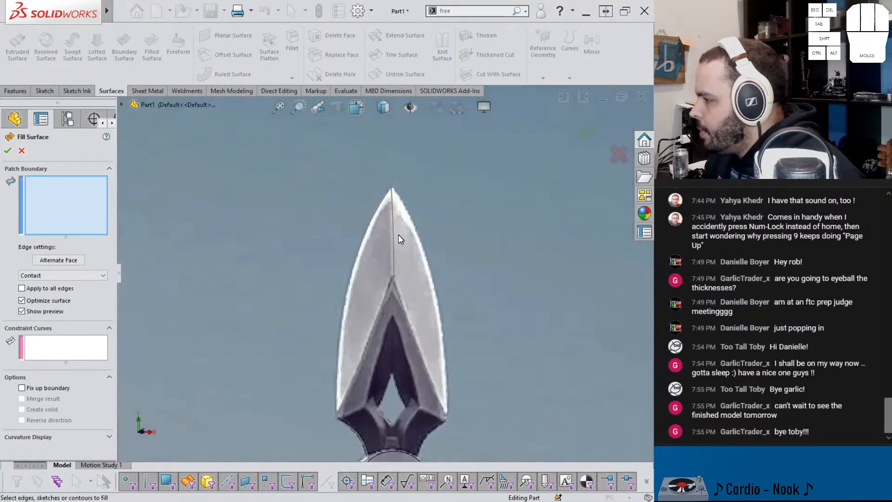
pyautogui.scroll(1, 386, 230)
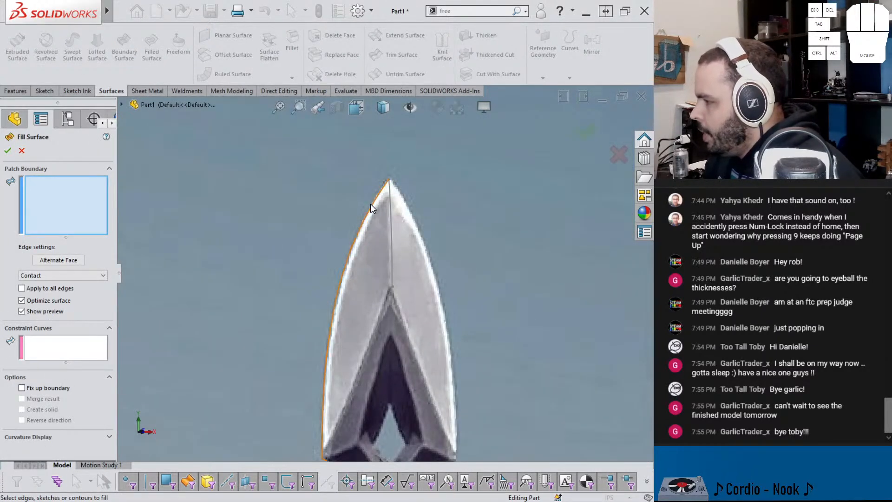
pyautogui.click(369, 203)
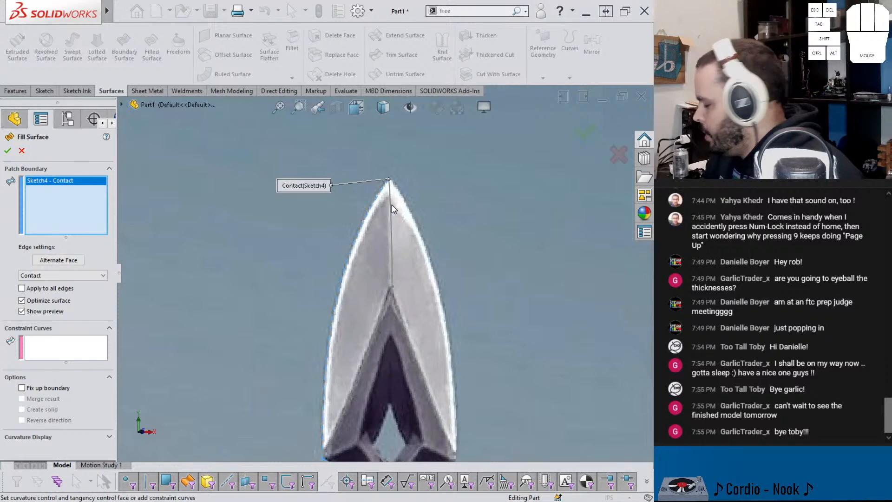
pyautogui.click(385, 310)
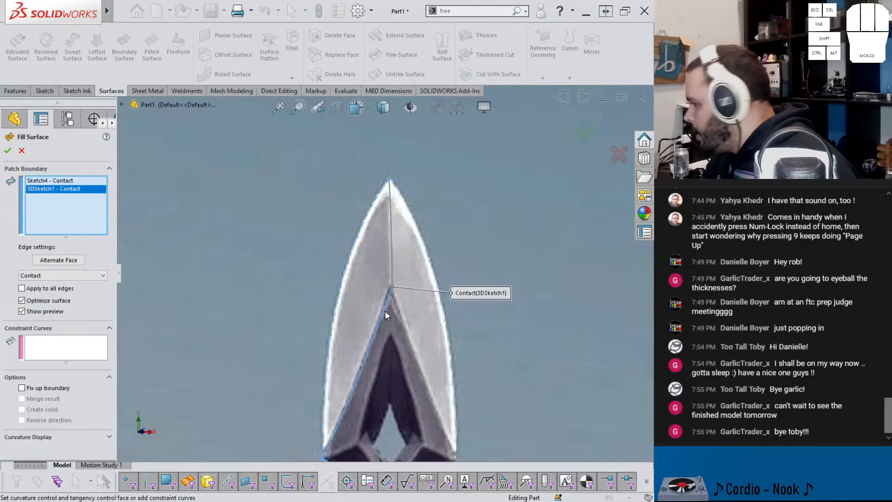
pyautogui.click(392, 278)
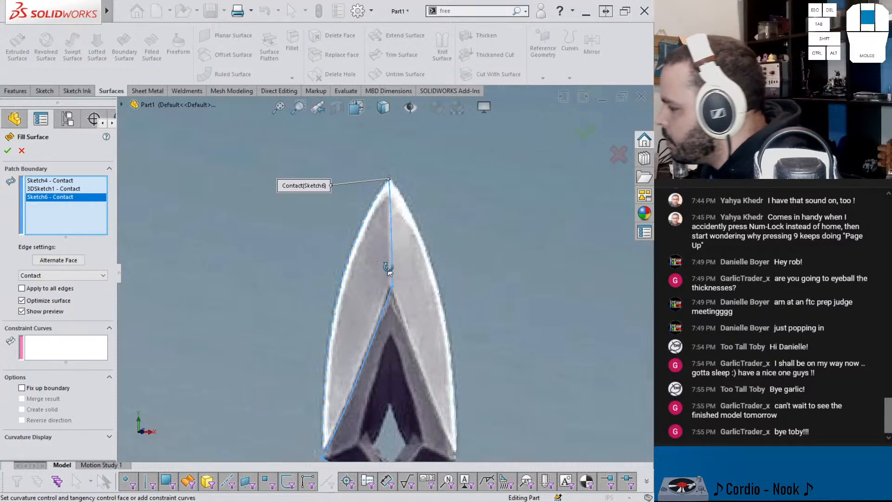
pyautogui.scroll(-3, 392, 278)
pyautogui.moveTo(450, 271); pyautogui.dragTo(395, 313, button='middle')
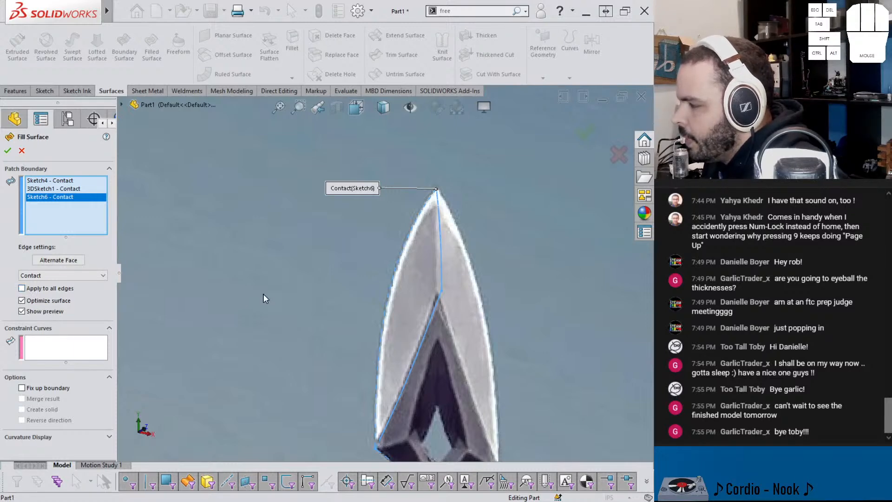
pyautogui.scroll(5, 267, 297)
pyautogui.scroll(2, 296, 294)
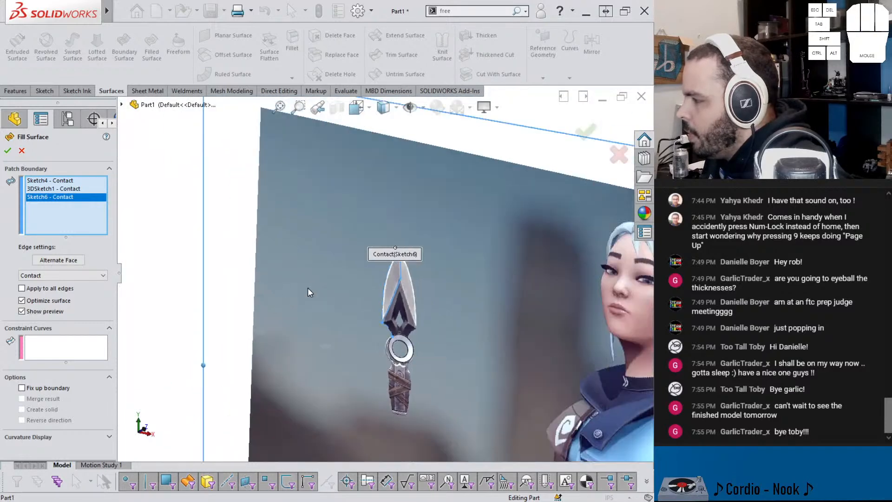
pyautogui.click(12, 119)
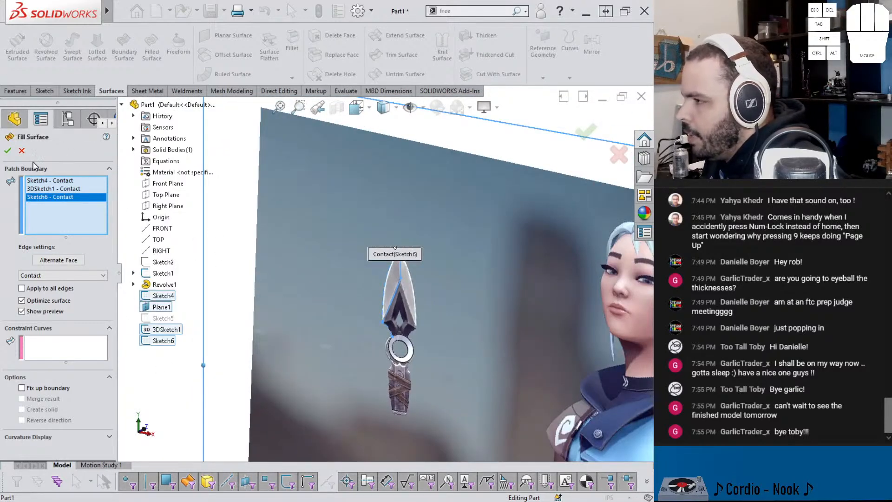
pyautogui.click(22, 150)
pyautogui.click(157, 325)
# Step: Hide the sketch containing the knife reference picture
pyautogui.scroll(-3, 368, 294)
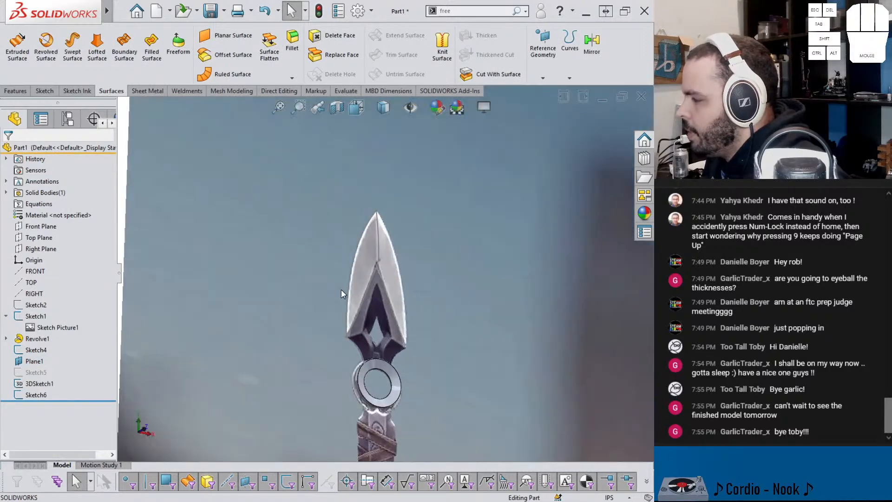
pyautogui.scroll(-2, 341, 294)
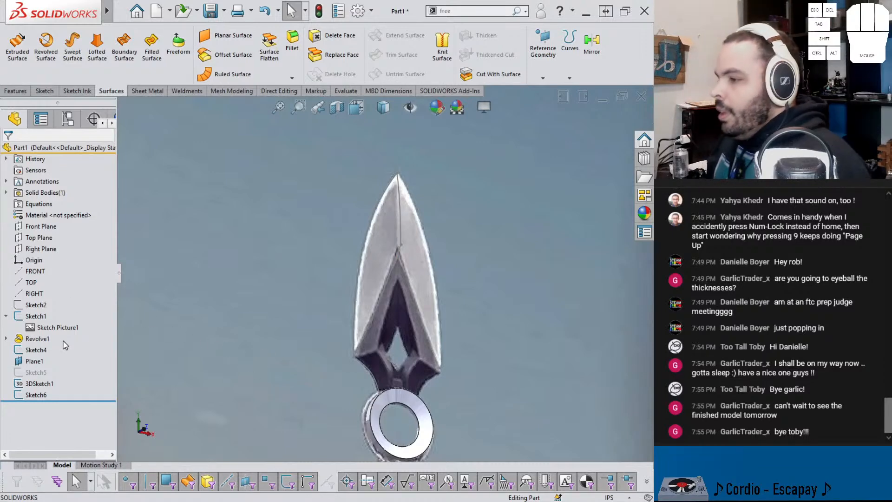
pyautogui.click(36, 316)
pyautogui.click(45, 304)
# Step: Extrude the blade outline sketch as a blind surface 0.0625 in deep with the direction reversed
pyautogui.moveTo(315, 301)
pyautogui.mouseDown(button='middle')
pyautogui.moveTo(280, 320)
pyautogui.moveTo(304, 309)
pyautogui.mouseUp(button='middle')
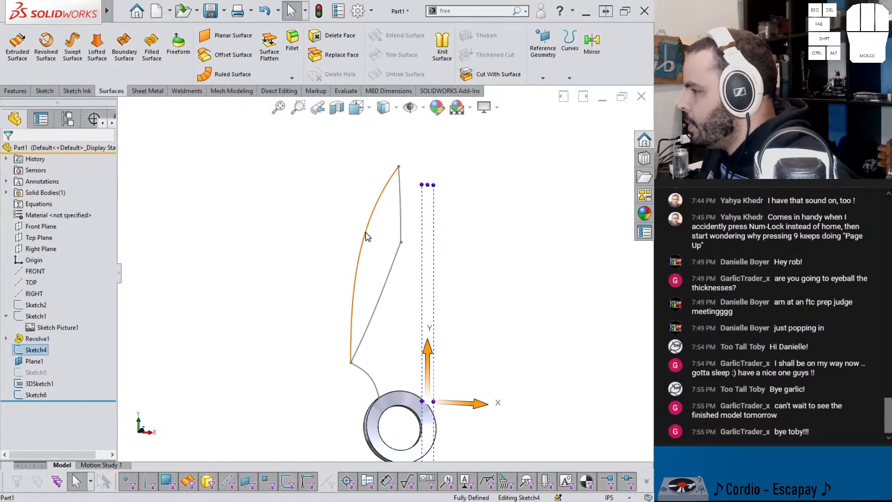
pyautogui.click(364, 234)
pyautogui.click(17, 49)
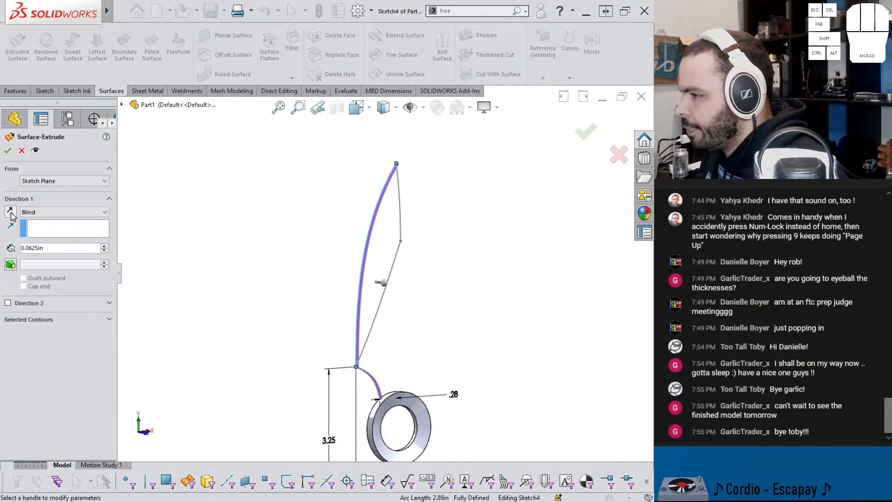
pyautogui.click(11, 213)
pyautogui.click(8, 151)
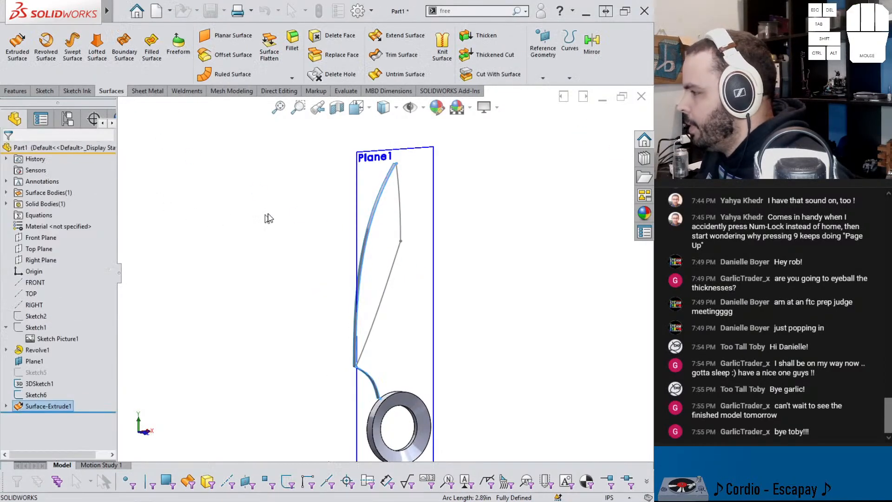
# Step: Extrude the ridge spline between the blade tip and the recess as a blind surface 0.0625 in deep
pyautogui.click(400, 202)
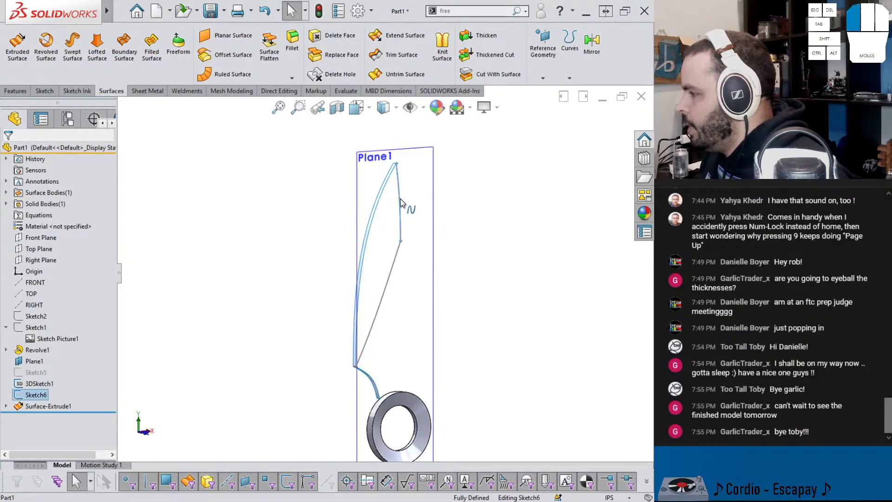
pyautogui.click(23, 54)
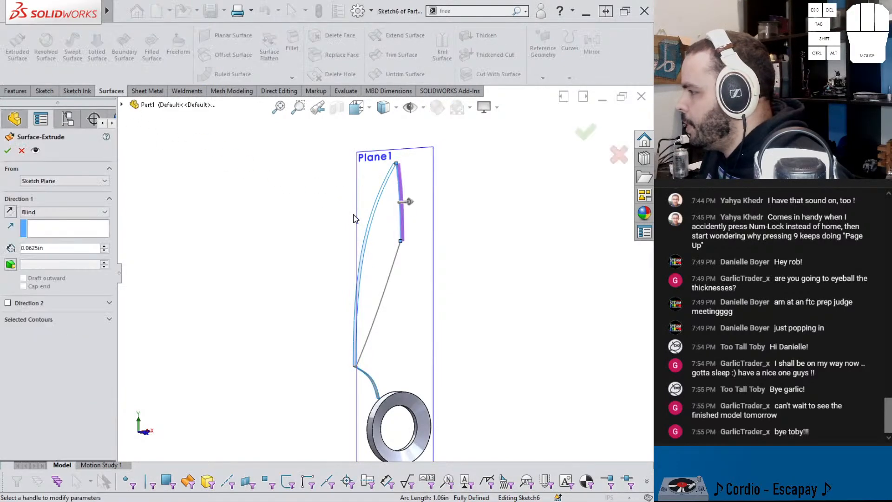
pyautogui.click(7, 150)
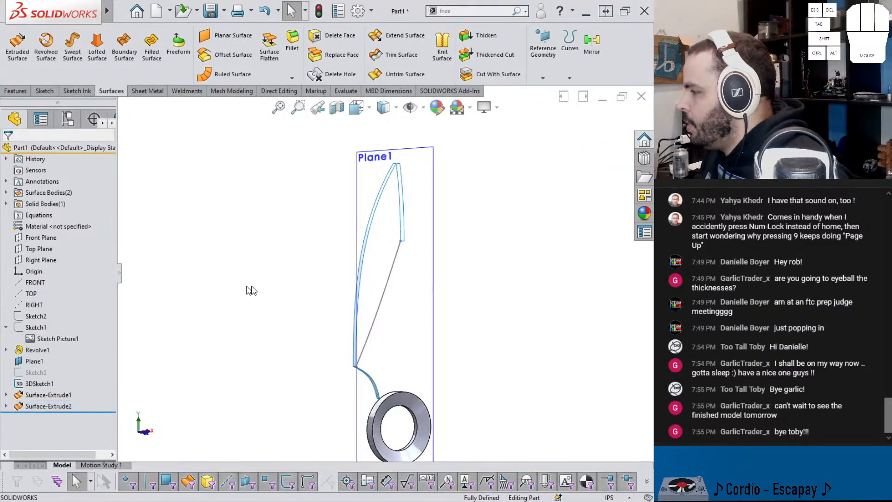
# Step: Create a filled surface bounded by the outline surface's edge, the ridge surface's edge and the 3D recess spline, using Contact edge settings
pyautogui.click(306, 255)
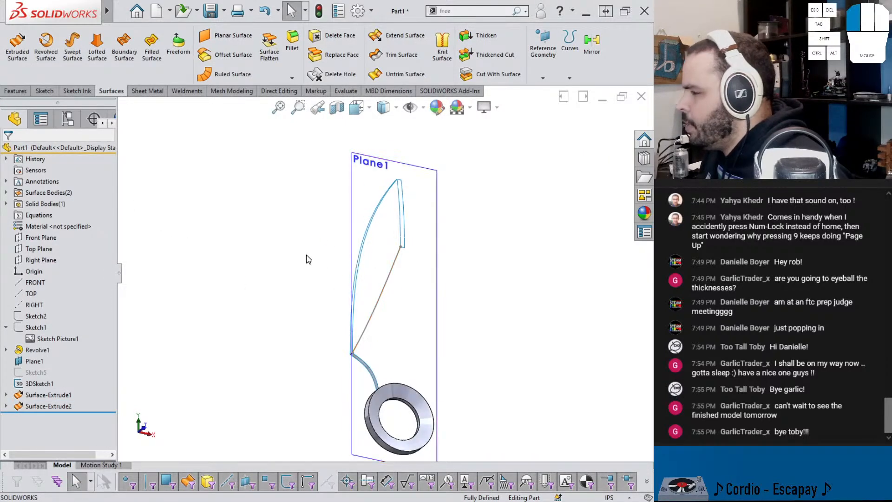
pyautogui.click(151, 47)
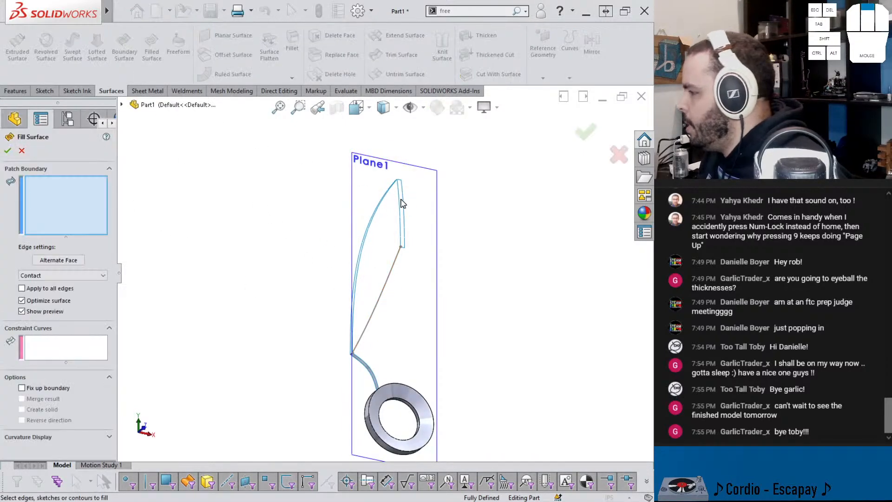
pyautogui.scroll(-3, 402, 183)
pyautogui.click(361, 231)
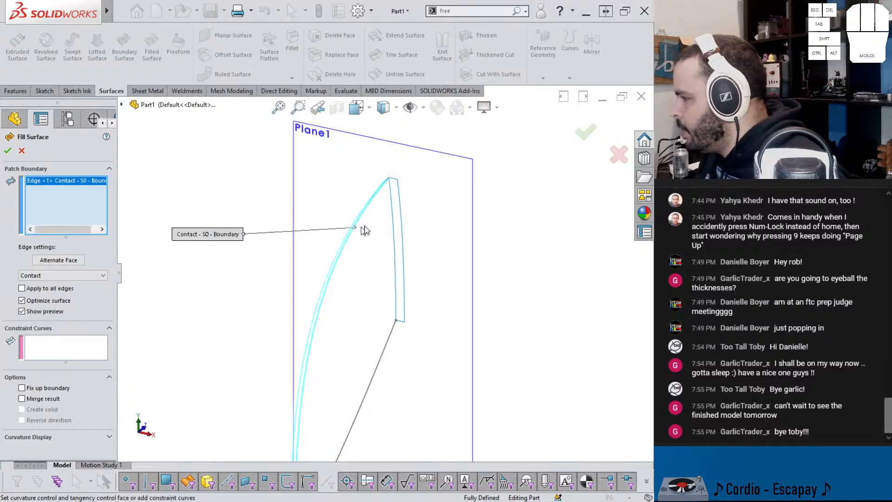
pyautogui.click(394, 233)
pyautogui.click(389, 348)
pyautogui.moveTo(394, 350); pyautogui.dragTo(390, 263, button='middle')
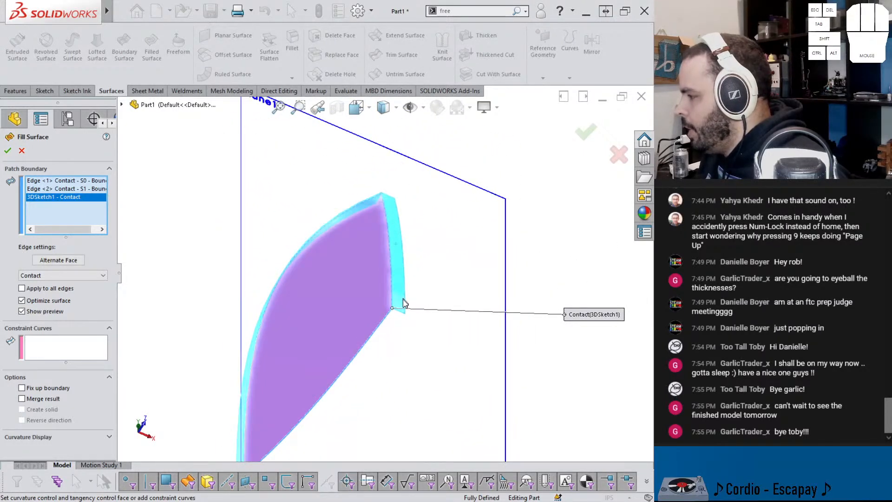
pyautogui.moveTo(235, 254); pyautogui.dragTo(327, 218, button='middle')
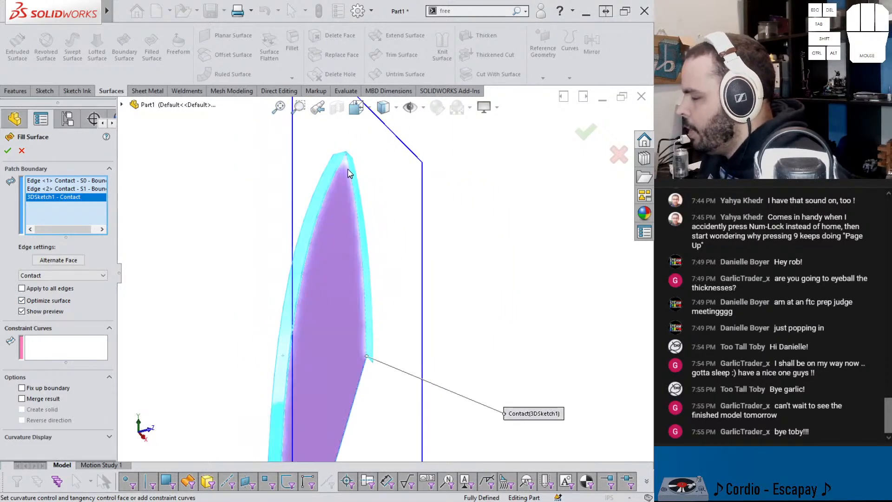
pyautogui.moveTo(360, 248); pyautogui.dragTo(271, 333, button='middle')
pyautogui.click(7, 151)
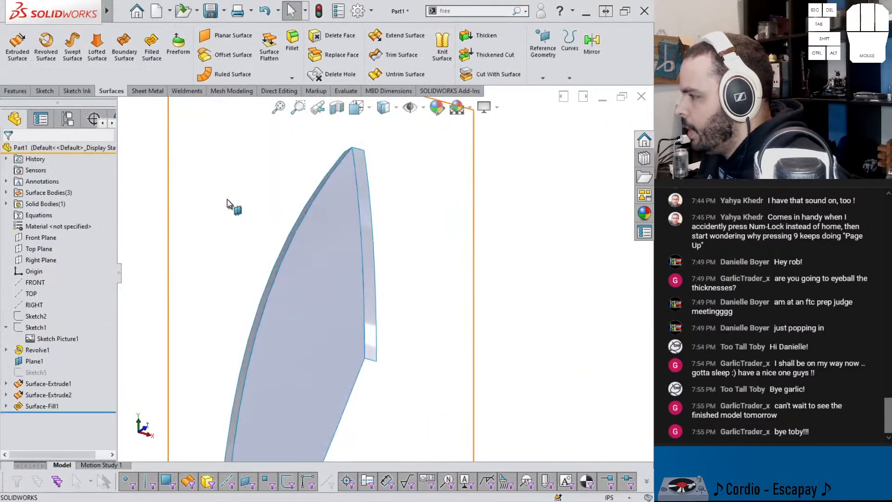
# Step: Hide Plane1
pyautogui.moveTo(313, 293)
pyautogui.mouseDown(button='middle')
pyautogui.moveTo(368, 355)
pyautogui.moveTo(327, 344)
pyautogui.moveTo(361, 404)
pyautogui.moveTo(339, 392)
pyautogui.moveTo(342, 414)
pyautogui.moveTo(342, 382)
pyautogui.moveTo(368, 395)
pyautogui.moveTo(387, 375)
pyautogui.moveTo(343, 349)
pyautogui.moveTo(395, 388)
pyautogui.moveTo(373, 357)
pyautogui.mouseUp(button='middle')
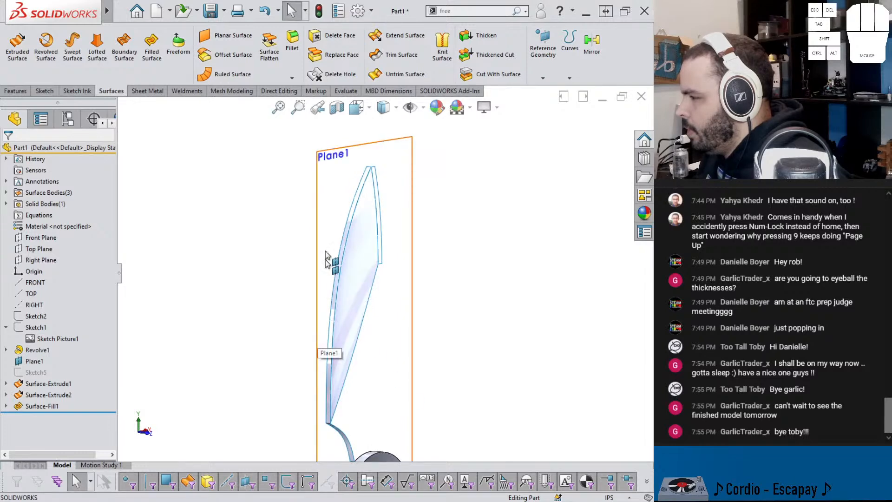
pyautogui.click(330, 214)
pyautogui.click(385, 194)
pyautogui.moveTo(346, 233)
pyautogui.mouseDown(button='middle')
pyautogui.moveTo(351, 248)
pyautogui.moveTo(360, 224)
pyautogui.moveTo(414, 199)
pyautogui.moveTo(377, 237)
pyautogui.mouseUp(button='middle')
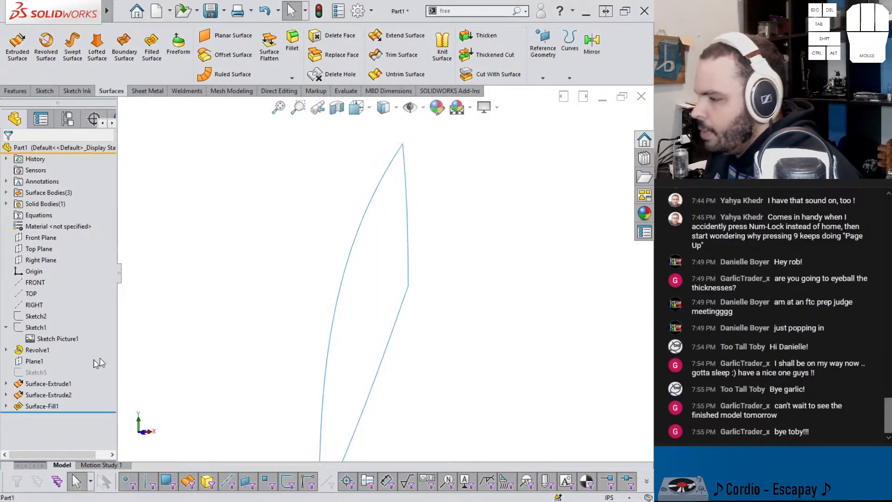
# Step: Show the sketch containing the knife reference picture and compare the filled blade face with it
pyautogui.click(53, 326)
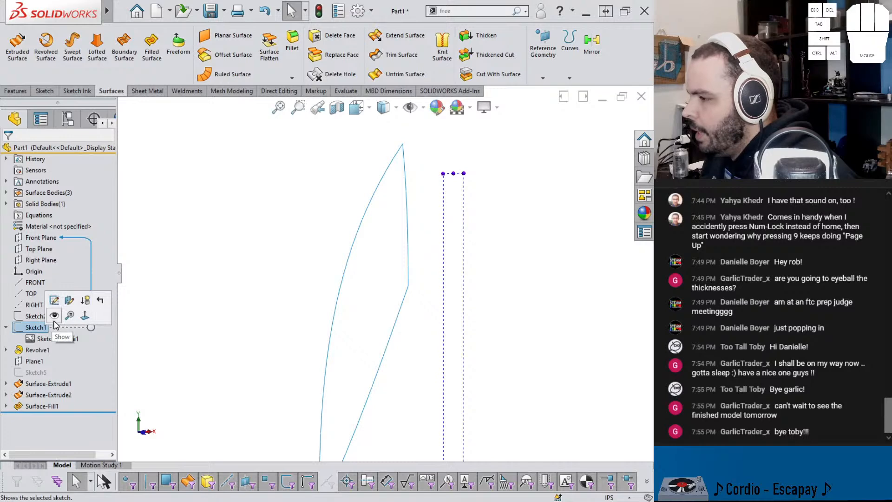
pyautogui.click(53, 320)
pyautogui.scroll(2, 306, 337)
pyautogui.moveTo(313, 341)
pyautogui.mouseDown(button='middle')
pyautogui.moveTo(307, 316)
pyautogui.moveTo(299, 315)
pyautogui.moveTo(312, 342)
pyautogui.moveTo(290, 311)
pyautogui.moveTo(389, 384)
pyautogui.moveTo(385, 374)
pyautogui.mouseUp(button='middle')
pyautogui.scroll(-3, 385, 374)
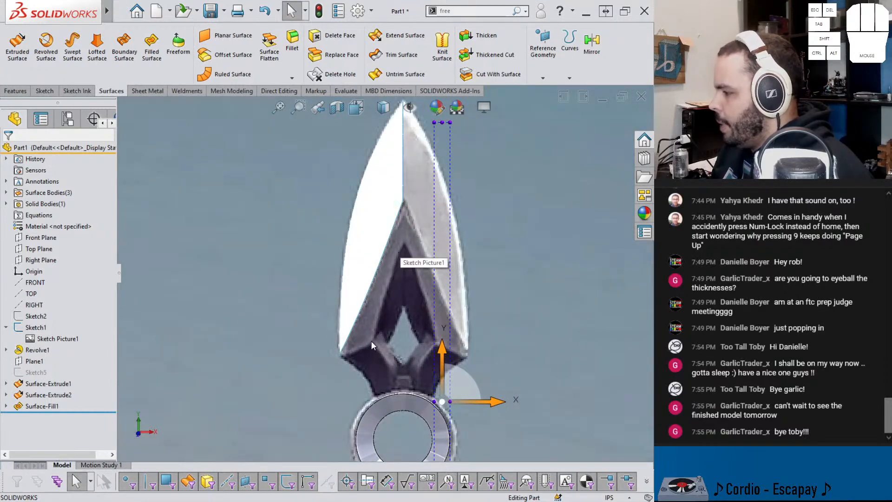
pyautogui.scroll(6, 456, 315)
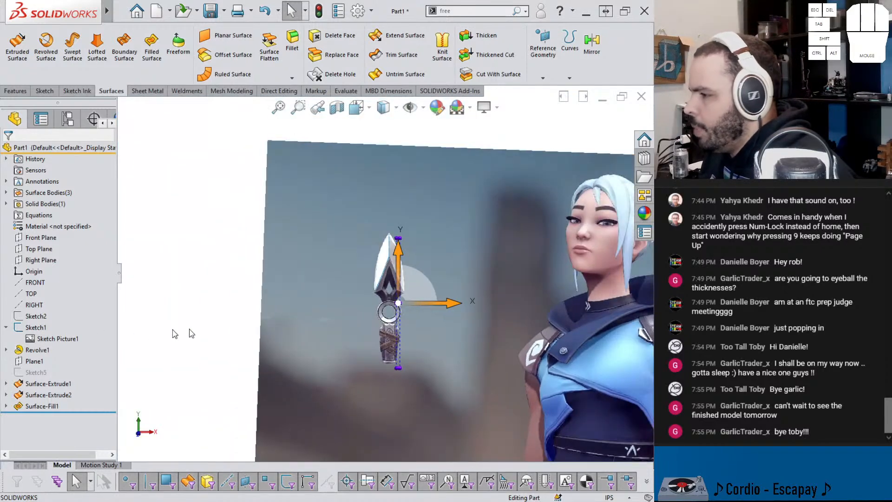
# Step: On Plane1, sketch a two-point spline along the dark recess's inner edge, from its apex on the centerline to its lower outer corner
pyautogui.click(43, 358)
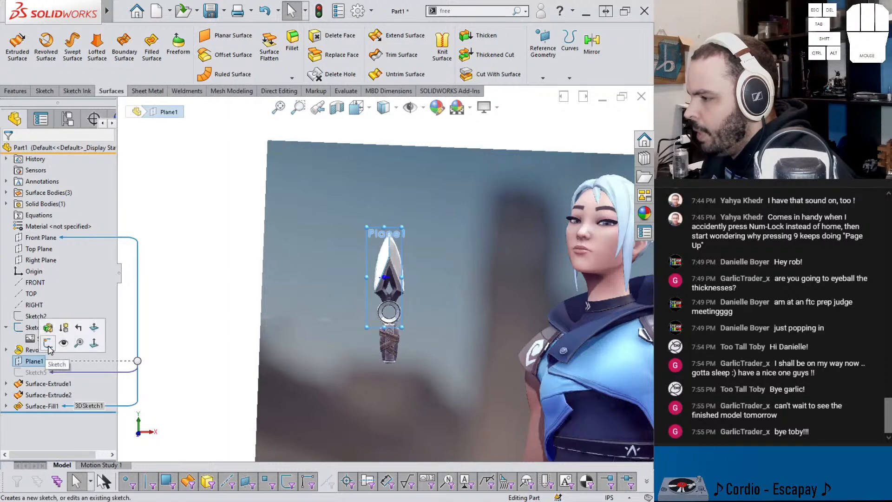
pyautogui.click(48, 342)
pyautogui.scroll(-6, 406, 280)
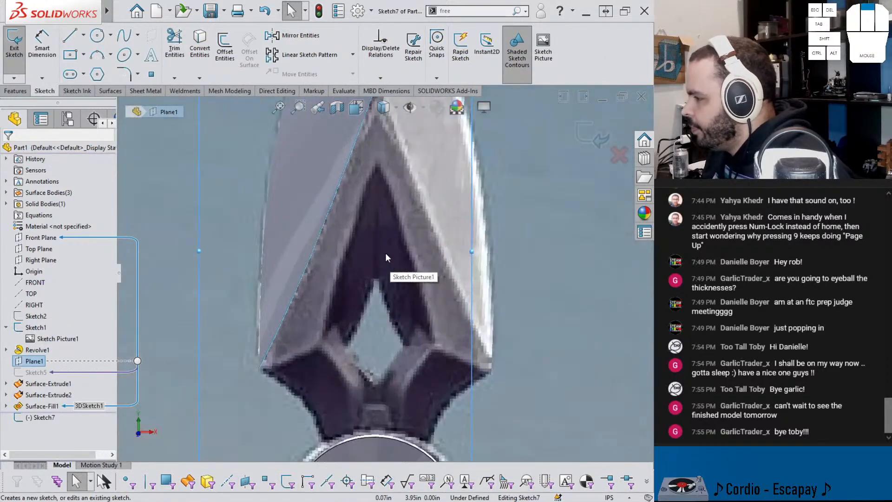
pyautogui.click(124, 37)
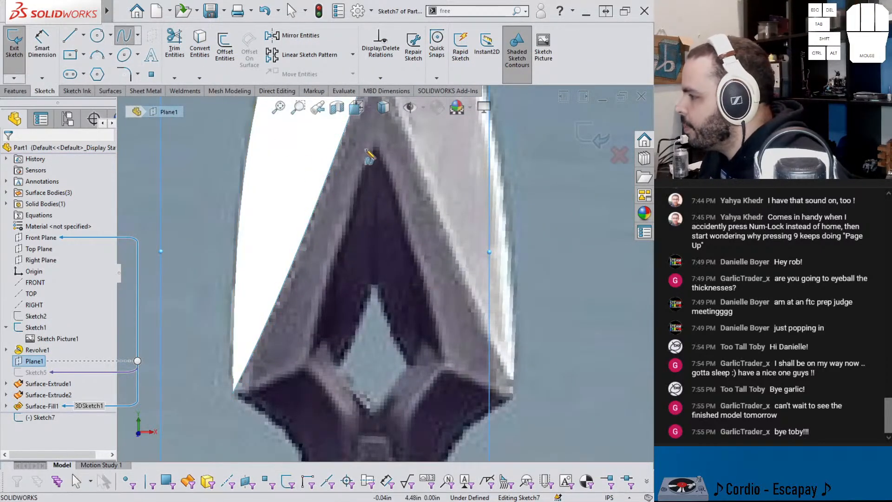
pyautogui.click(373, 147)
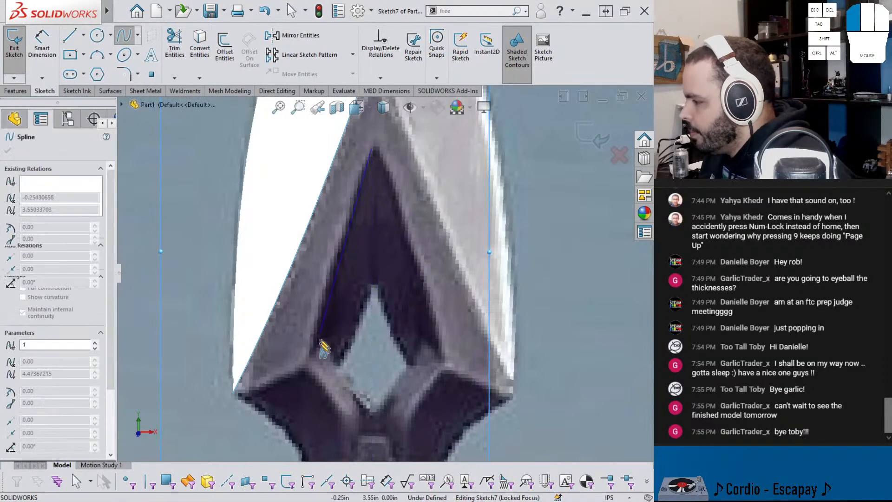
pyautogui.click(303, 367)
pyautogui.scroll(3, 346, 241)
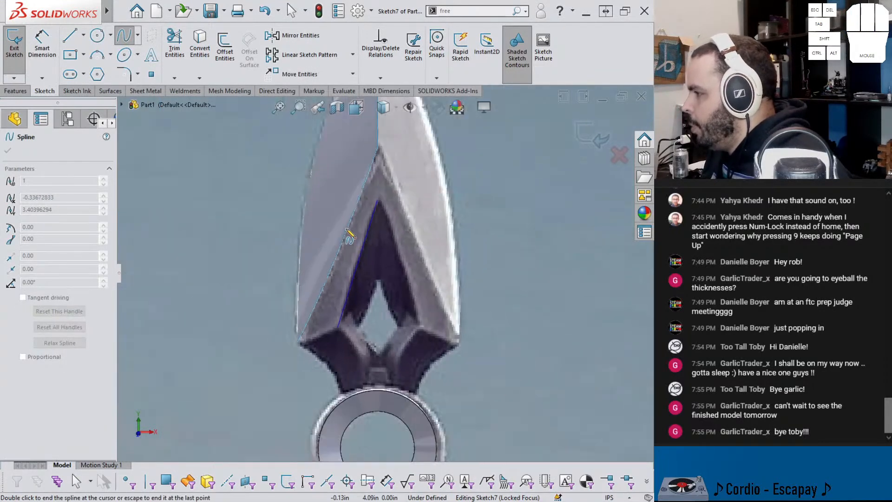
pyautogui.press('Escape')
# Step: Add a Vertical relation between the spline's upper endpoint and the origin
pyautogui.click(377, 200)
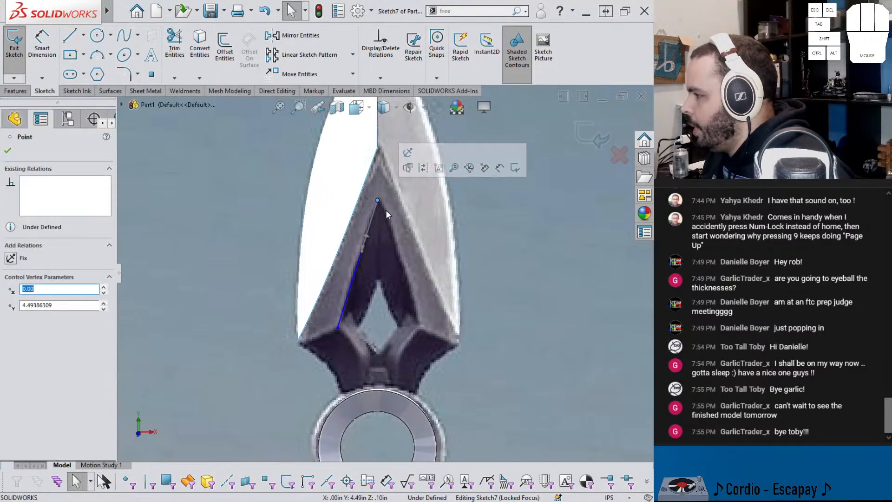
pyautogui.scroll(2, 386, 267)
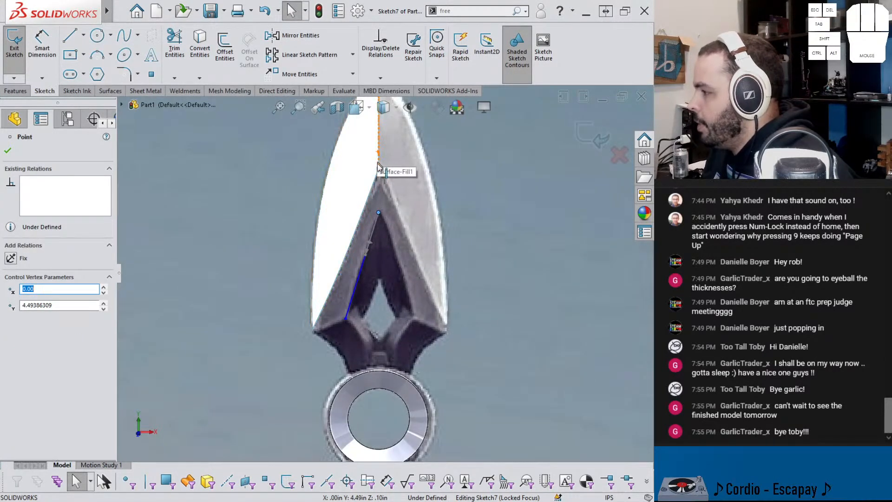
pyautogui.scroll(3, 392, 370)
pyautogui.scroll(1, 391, 370)
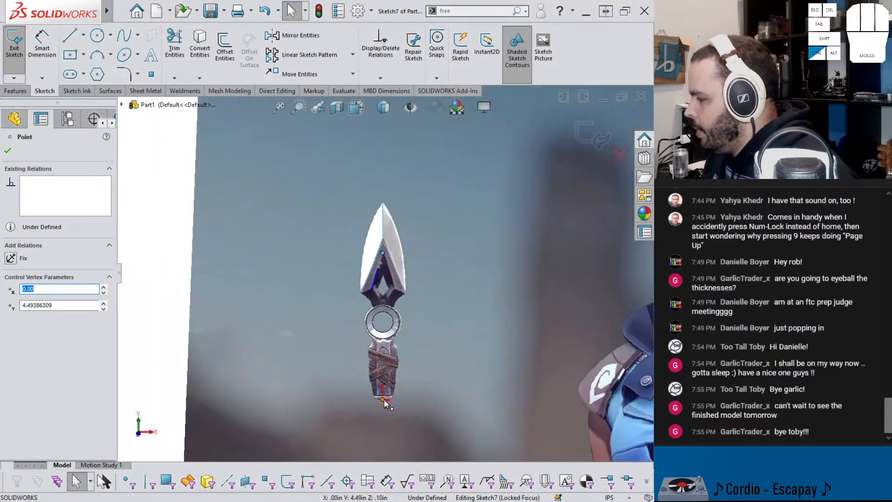
pyautogui.keyDown('ctrl'); pyautogui.click(383, 399); pyautogui.keyUp('ctrl')
pyautogui.click(428, 356)
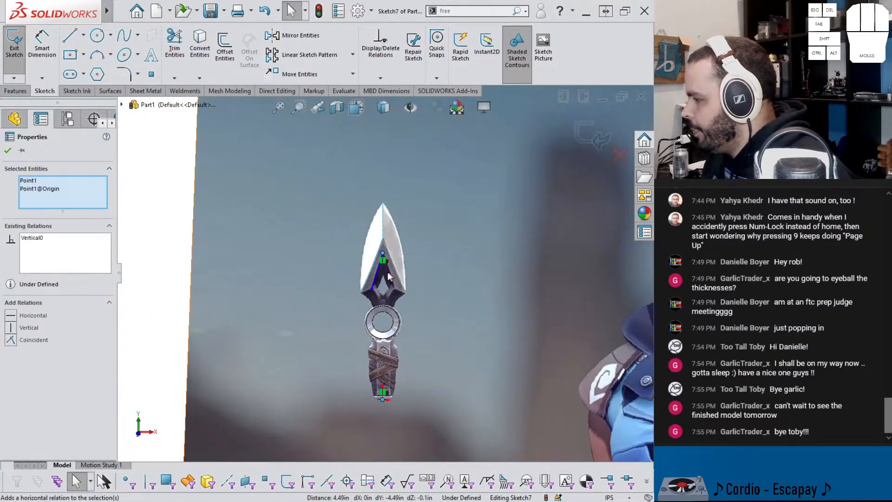
# Step: Dimension the spline's lower endpoint vertically from the origin at 3.4 in
pyautogui.scroll(-4, 391, 271)
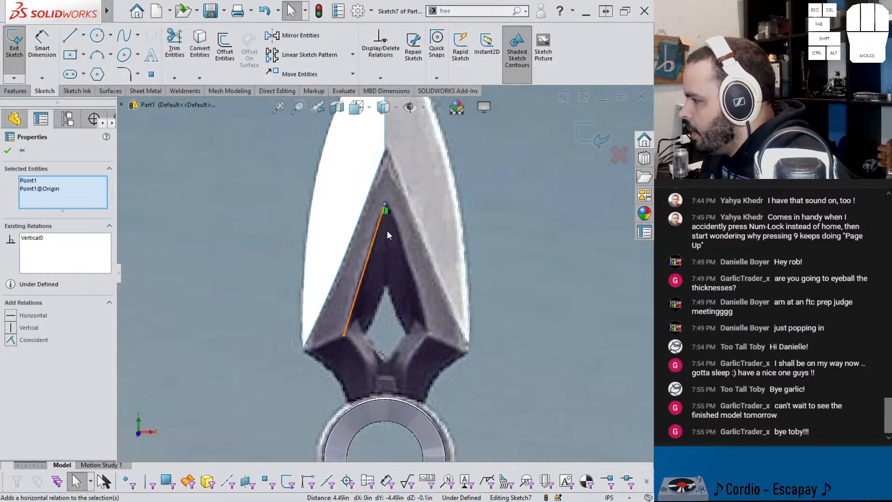
pyautogui.click(344, 337)
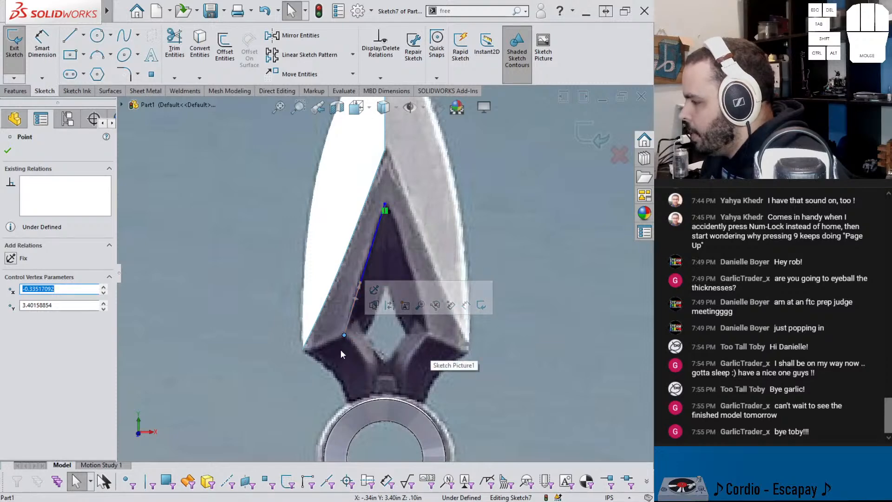
pyautogui.scroll(5, 344, 349)
pyautogui.press('Escape')
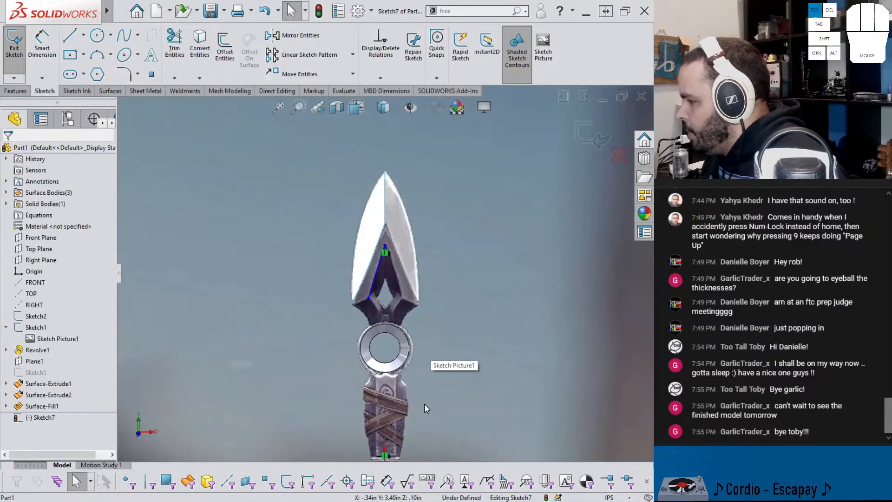
pyautogui.moveTo(425, 403); pyautogui.dragTo(427, 343, button='right')
pyautogui.scroll(2, 389, 416)
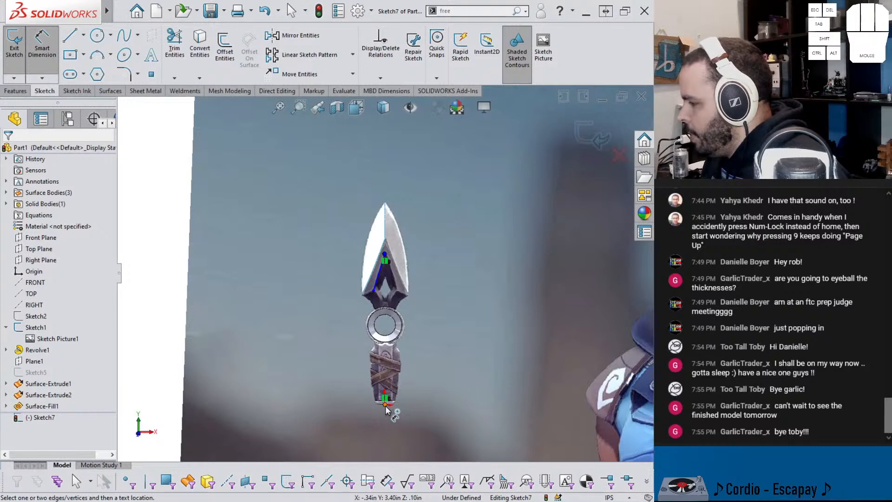
pyautogui.click(385, 405)
pyautogui.click(374, 292)
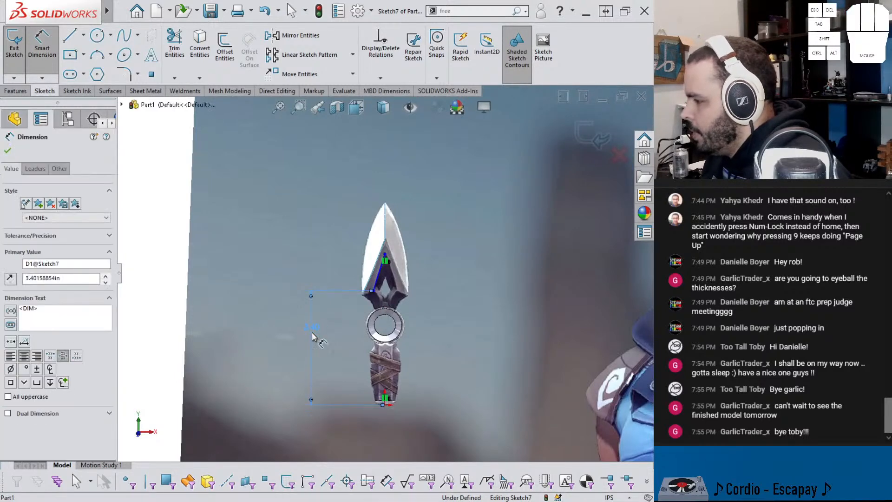
pyautogui.click(311, 332)
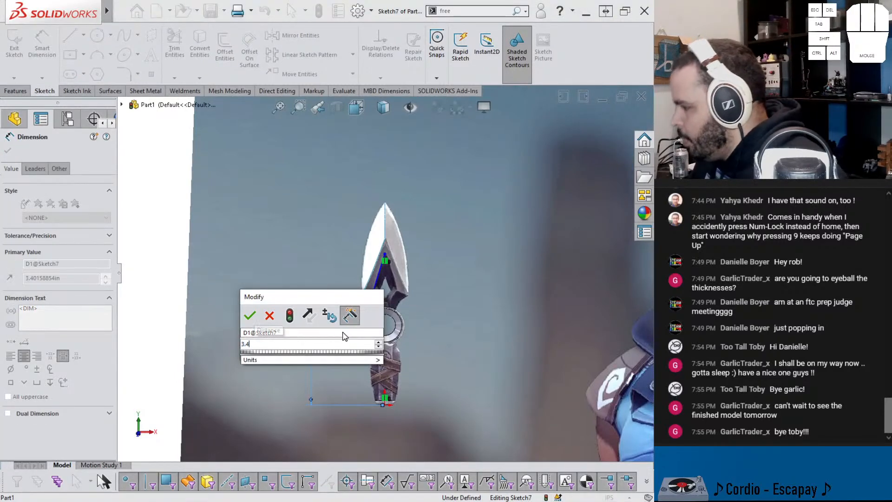
pyautogui.press('Return')
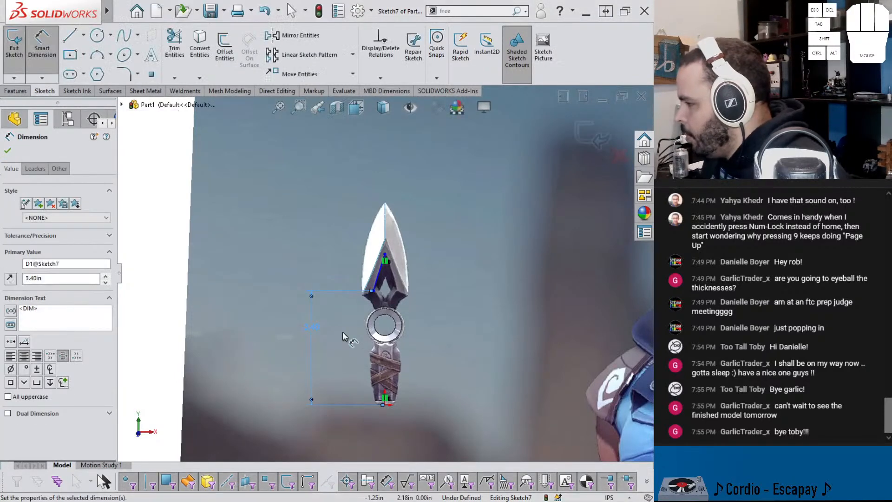
# Step: Dimension the spline's lower endpoint horizontally from the origin at 0.34 in
pyautogui.click(374, 292)
pyautogui.click(385, 404)
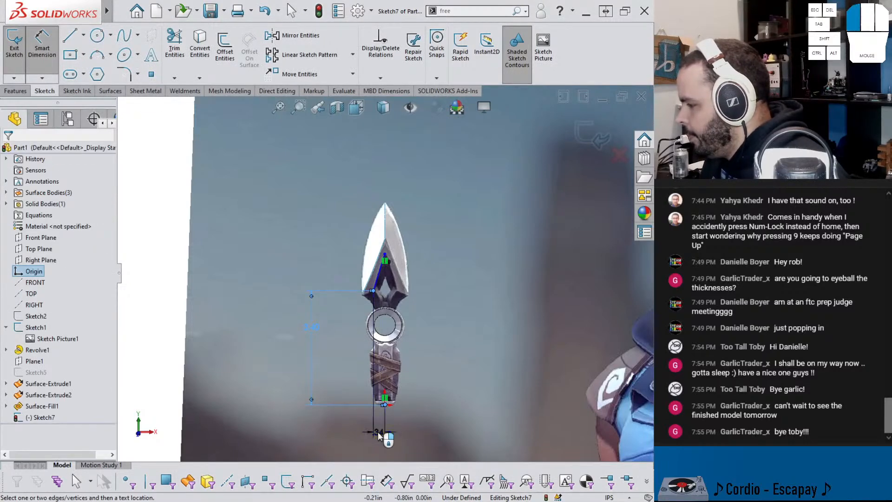
pyautogui.click(398, 435)
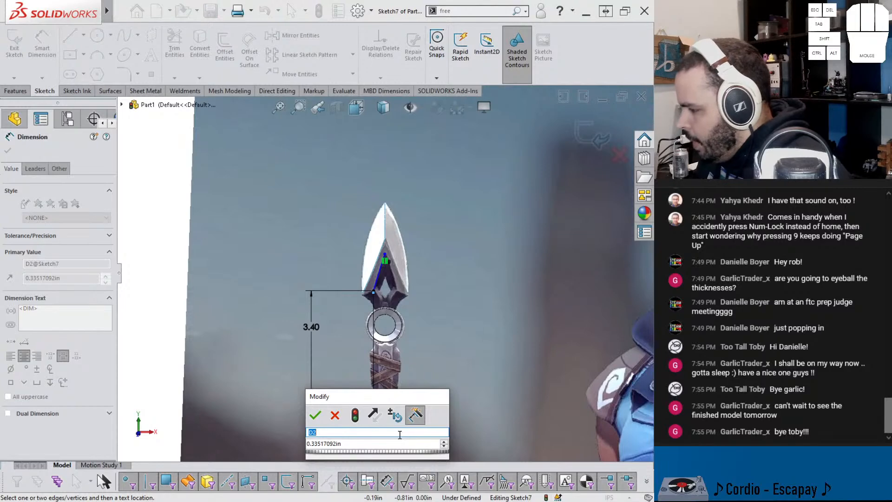
pyautogui.press('Tab')
pyautogui.write('.')
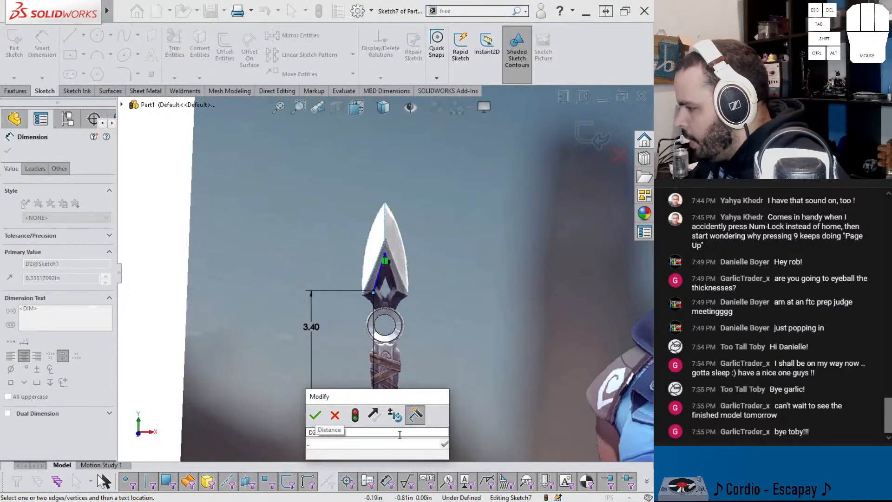
pyautogui.write('34')
pyautogui.press('Return')
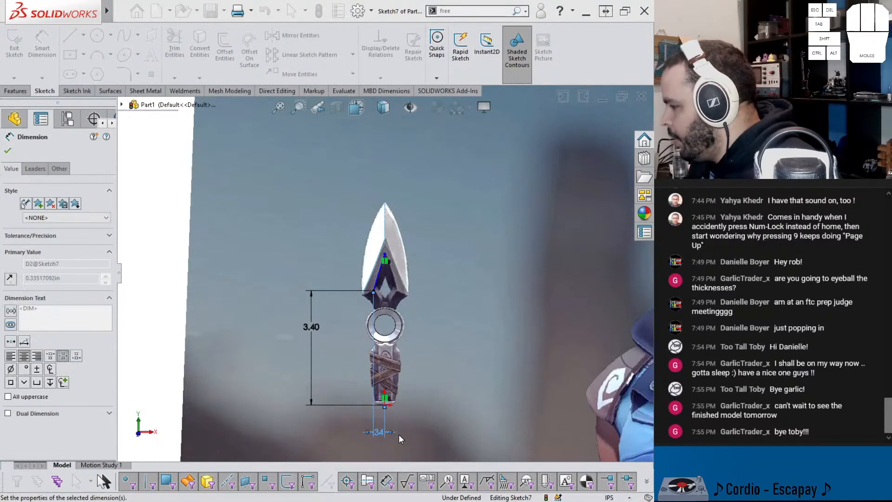
# Step: Dimension the spline's upper endpoint 0.45 in vertically below the blade face's inner apex on the centerline
pyautogui.scroll(-6, 388, 358)
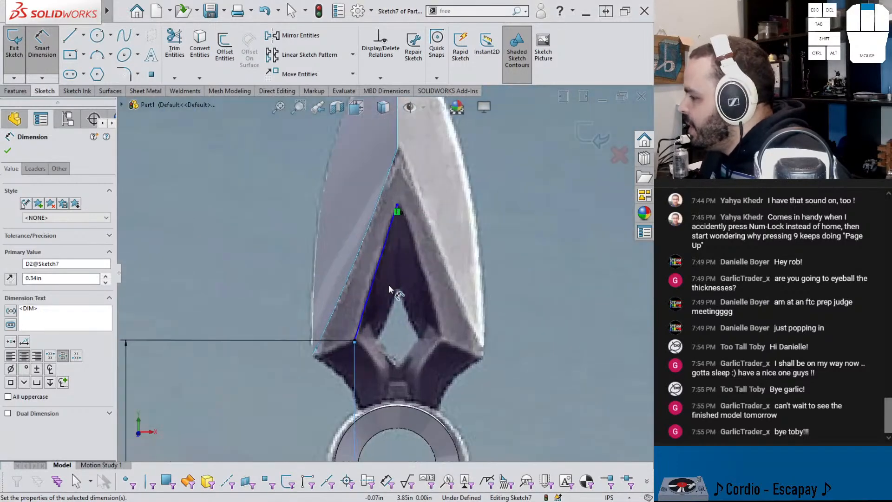
pyautogui.click(398, 189)
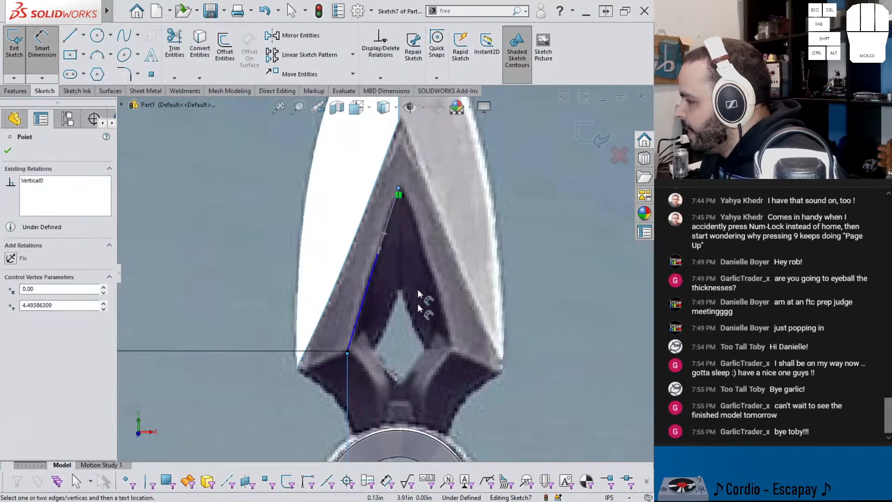
pyautogui.scroll(4, 398, 190)
pyautogui.click(393, 185)
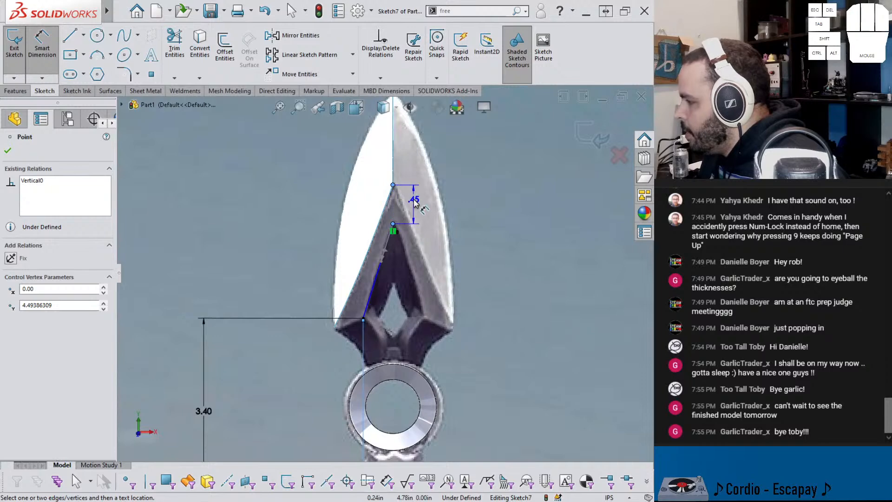
pyautogui.click(414, 202)
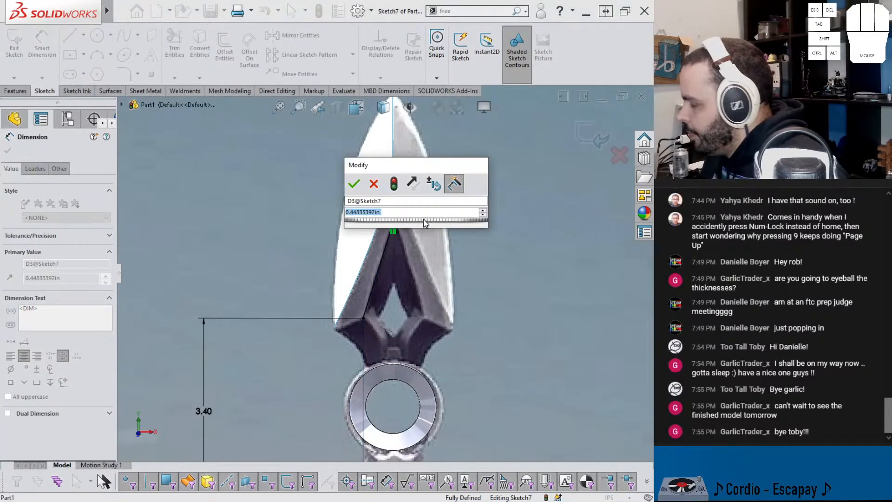
pyautogui.write('.45')
pyautogui.press('Return')
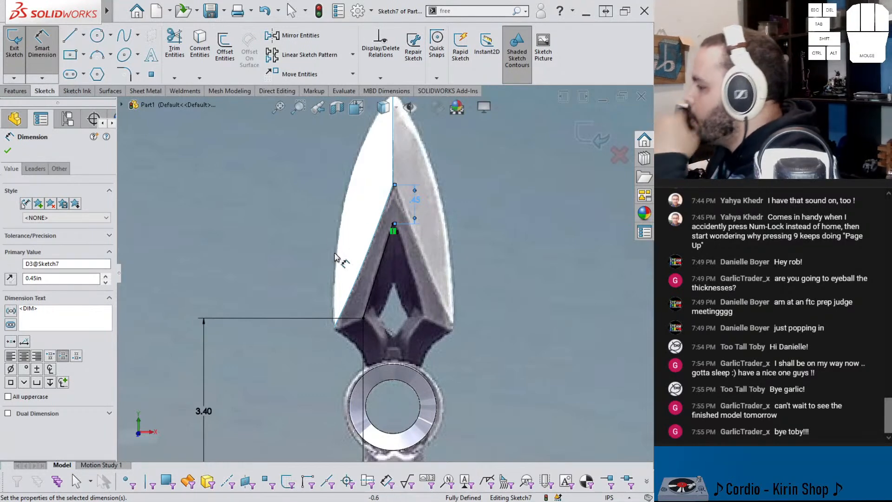
pyautogui.scroll(-2, 360, 250)
pyautogui.press('Escape')
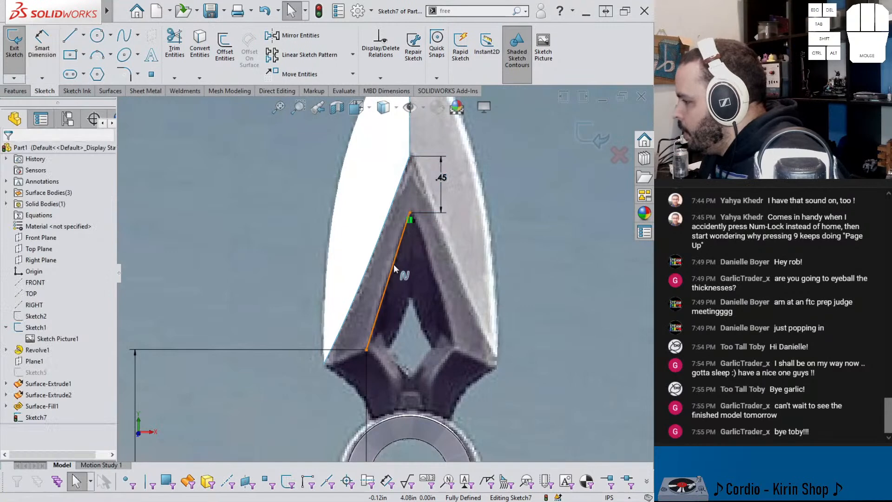
# Step: Adjust the spline's upper and lower tangent handles to follow the recess edge, and finish the sketch
pyautogui.click(393, 268)
pyautogui.moveTo(393, 268); pyautogui.dragTo(395, 265)
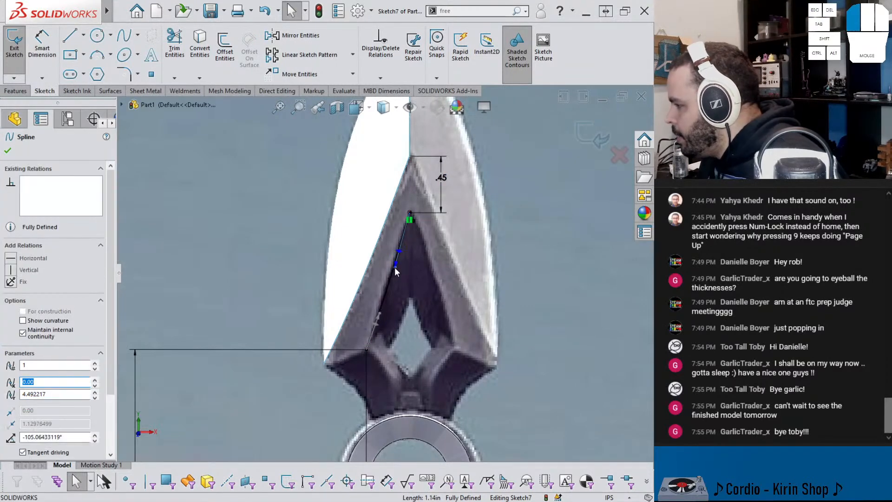
pyautogui.click(380, 311)
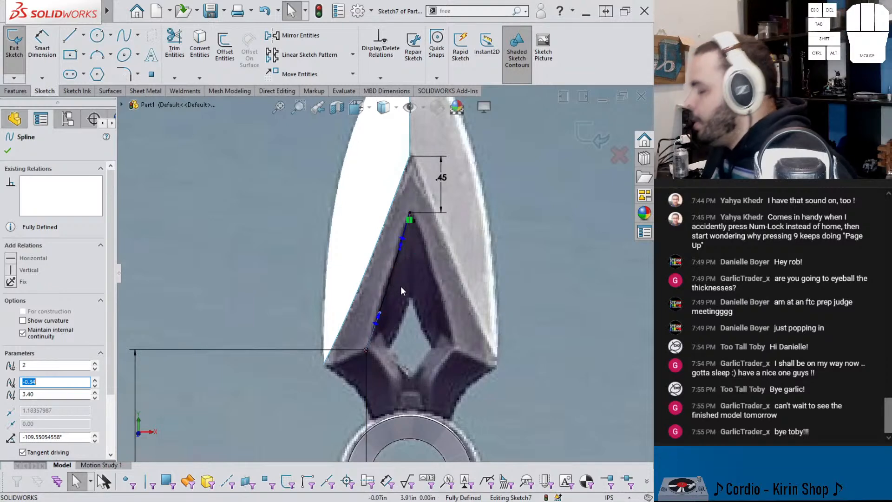
pyautogui.click(594, 138)
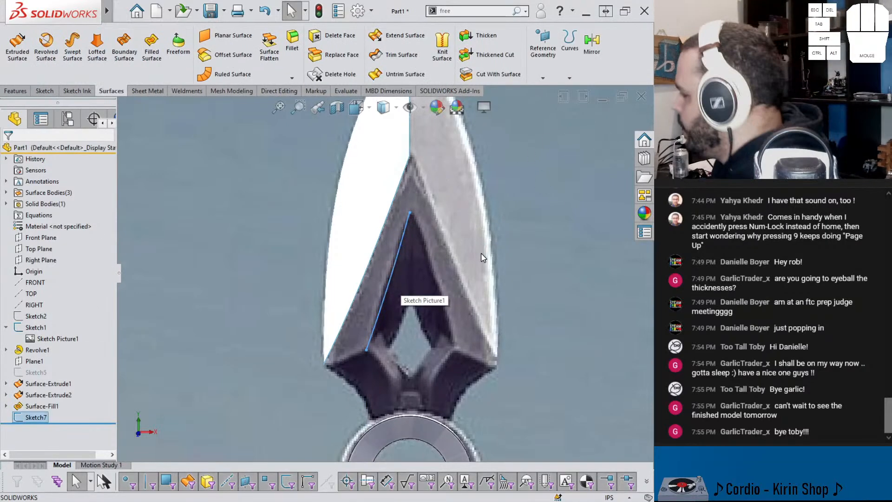
# Step: Create a boundary surface between the recess-edge spline and the filled blade face's diagonal inner edge
pyautogui.click(124, 48)
pyautogui.click(401, 186)
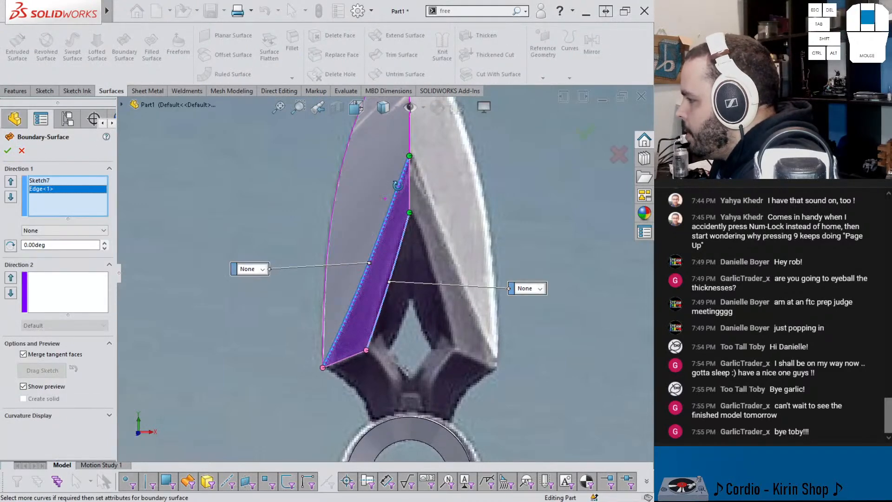
pyautogui.moveTo(394, 176)
pyautogui.mouseDown(button='middle')
pyautogui.moveTo(425, 154)
pyautogui.moveTo(430, 40)
pyautogui.moveTo(317, 160)
pyautogui.mouseUp(button='middle')
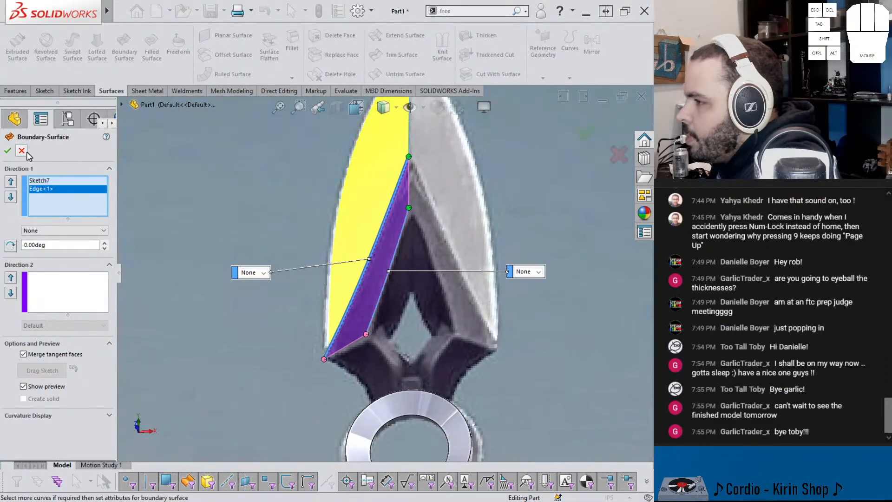
pyautogui.click(9, 150)
# Step: Examine the new boundary surface from several angles, hiding the reference picture's sketch for a clear view
pyautogui.moveTo(414, 199); pyautogui.dragTo(418, 156, button='middle')
pyautogui.scroll(2, 365, 288)
pyautogui.scroll(5, 366, 289)
pyautogui.moveTo(309, 338); pyautogui.dragTo(289, 355, button='middle')
pyautogui.scroll(-5, 253, 301)
pyautogui.moveTo(253, 301); pyautogui.dragTo(310, 276, button='middle')
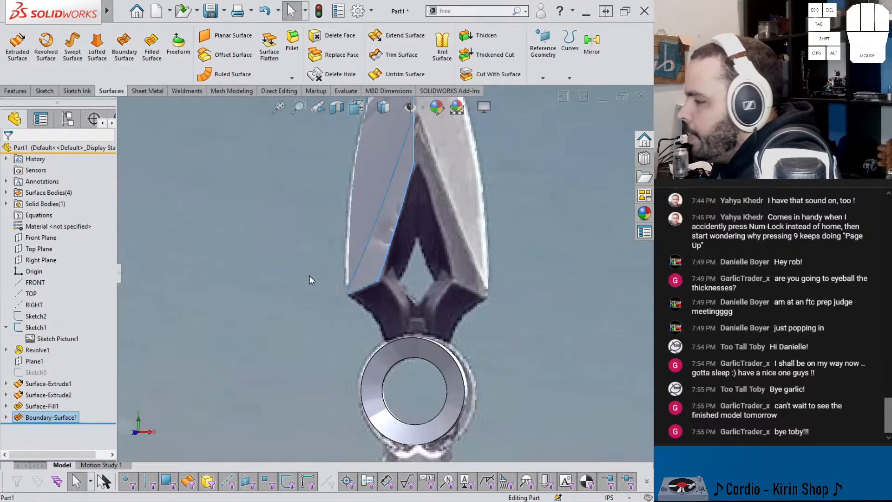
pyautogui.click(39, 329)
pyautogui.click(48, 311)
pyautogui.scroll(1, 324, 295)
pyautogui.moveTo(374, 264); pyautogui.dragTo(408, 179, button='middle')
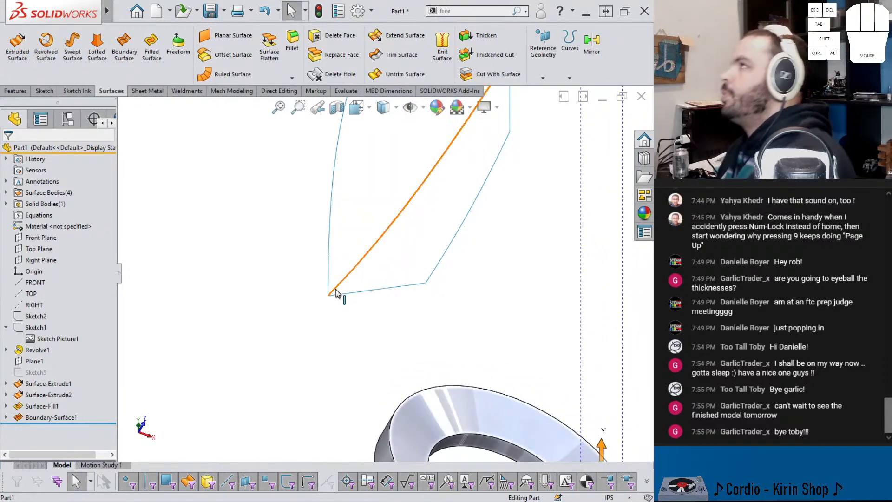
pyautogui.click(296, 334)
# Step: Save the part as kunai in the 539 folder under _#CADModelOfTheDay
pyautogui.hotkey('ctrl', 's')
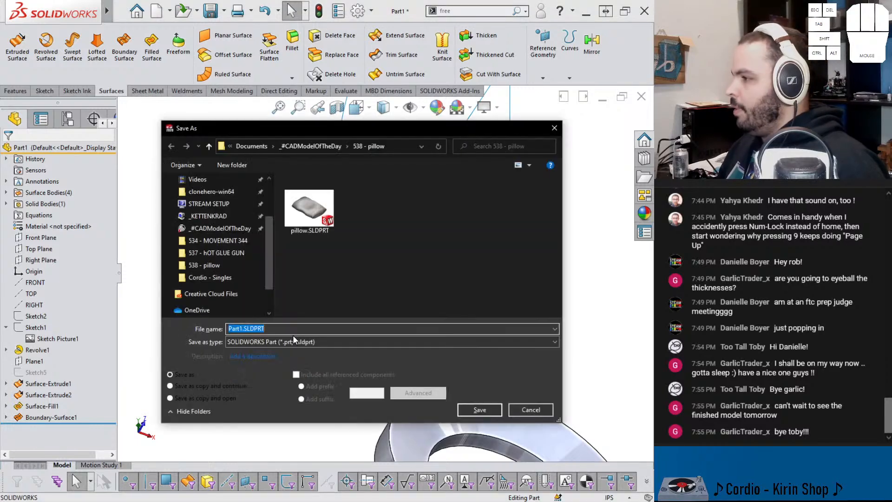
pyautogui.click(327, 145)
pyautogui.doubleClick(297, 195)
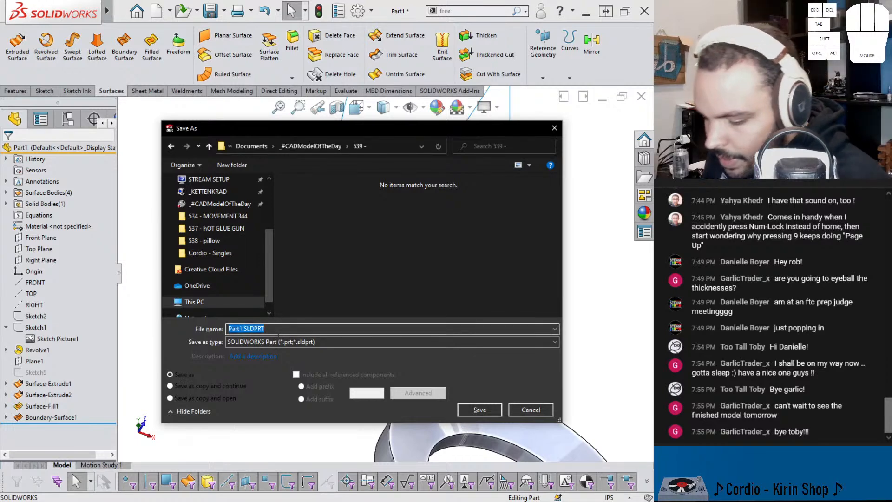
pyautogui.write('kunai')
pyautogui.press('Return')
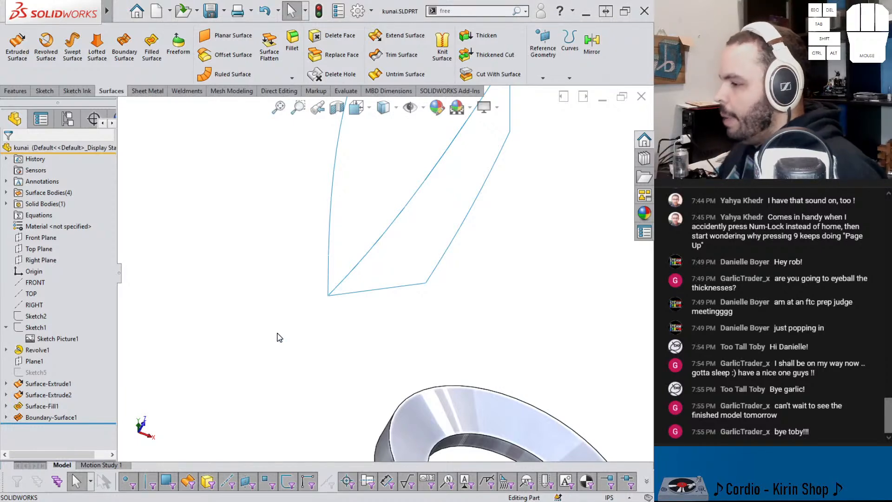
# Step: Show the reference picture's sketch again and examine the area between blade and ring against the outer-edge extruded surface
pyautogui.click(33, 326)
pyautogui.click(40, 308)
pyautogui.scroll(3, 398, 269)
pyautogui.moveTo(398, 269)
pyautogui.mouseDown(button='middle')
pyautogui.moveTo(358, 364)
pyautogui.moveTo(367, 381)
pyautogui.moveTo(380, 347)
pyautogui.mouseUp(button='middle')
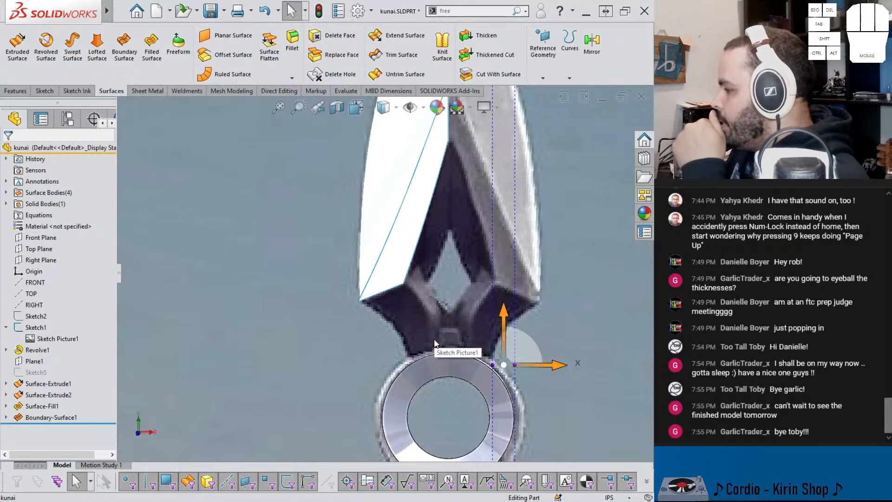
pyautogui.moveTo(439, 342); pyautogui.dragTo(450, 349, button='middle')
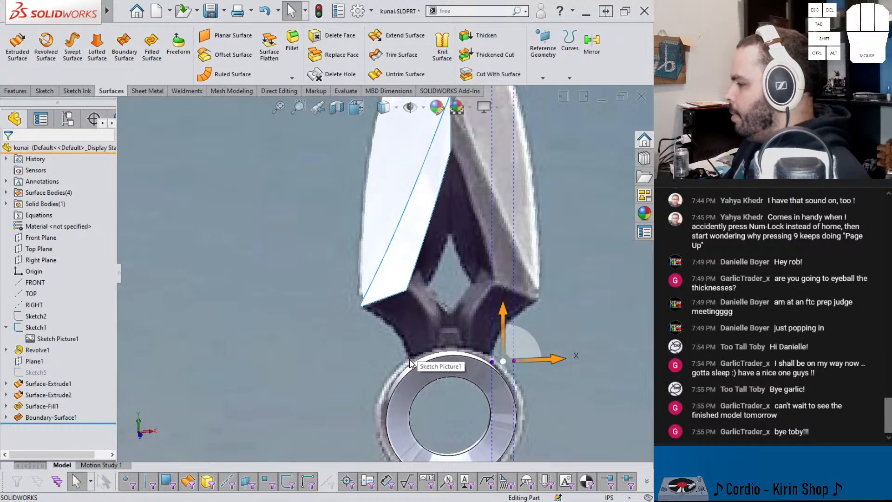
pyautogui.scroll(-2, 426, 191)
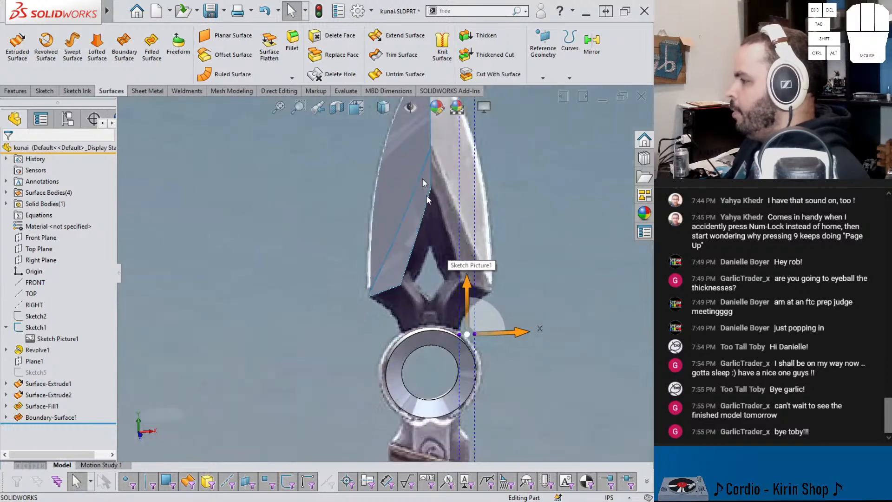
pyautogui.scroll(-2, 426, 195)
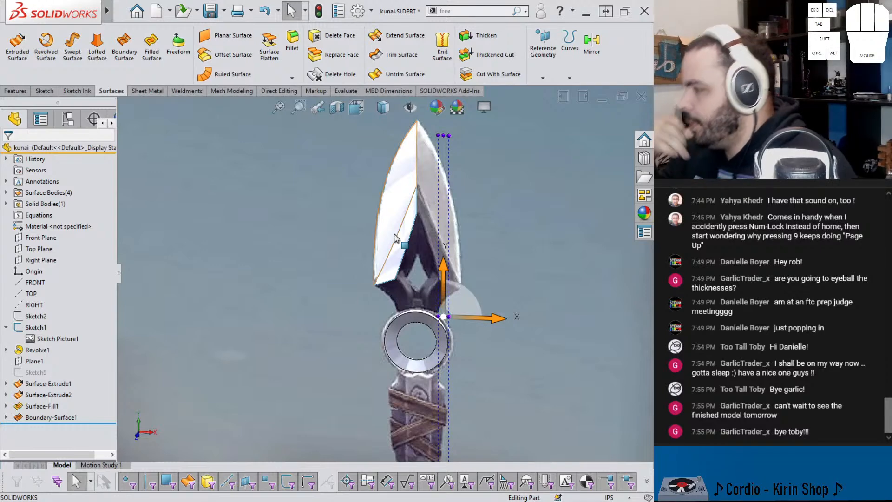
pyautogui.scroll(-3, 389, 280)
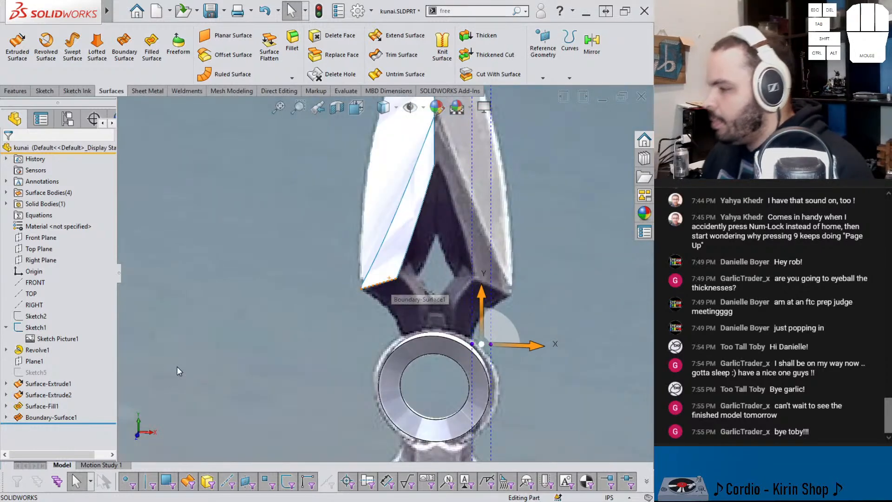
pyautogui.click(32, 383)
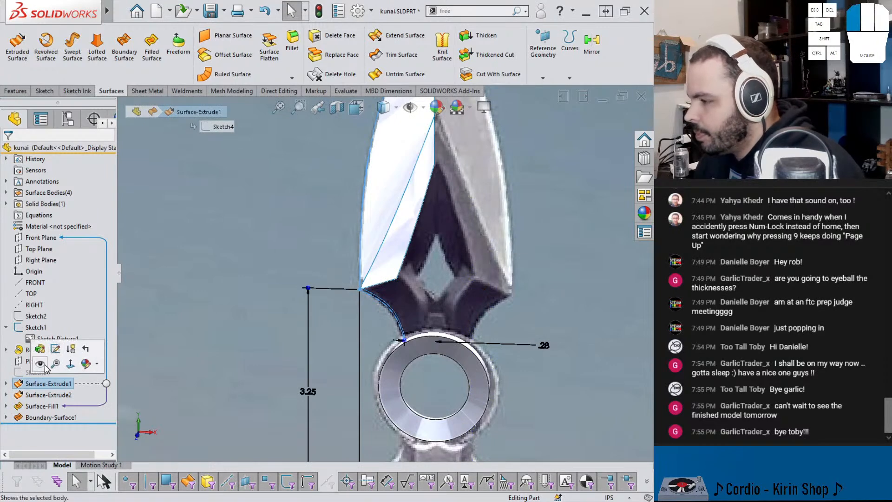
pyautogui.scroll(-2, 423, 294)
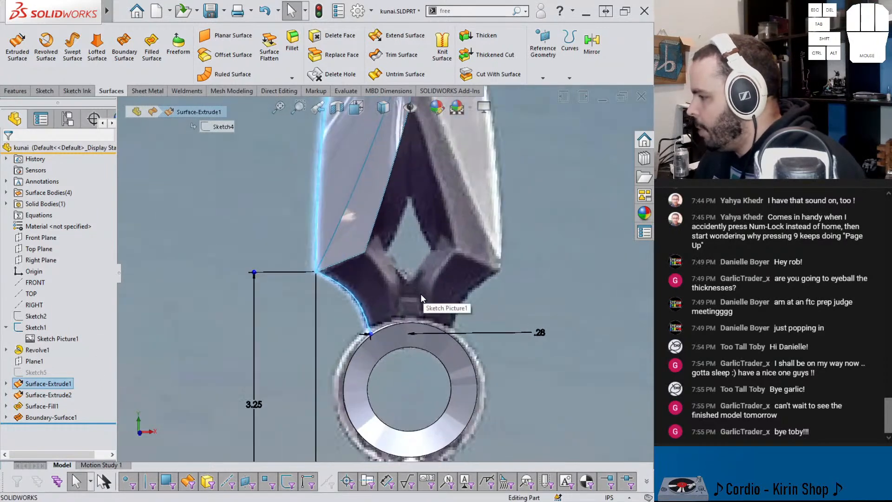
# Step: On Plane1, sketch a two-point spline from the boundary surface's lower inner corner down to the ring, ending about 2.89 in above the origin
pyautogui.click(34, 361)
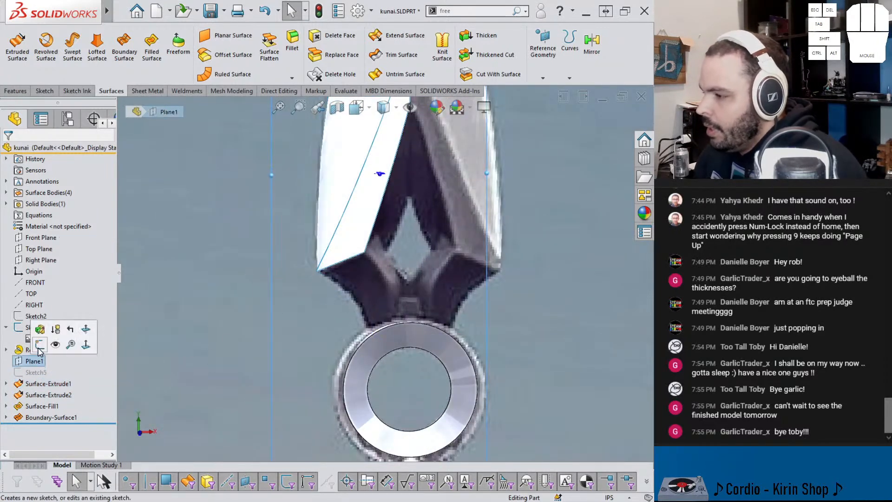
pyautogui.click(37, 350)
pyautogui.scroll(-1, 384, 302)
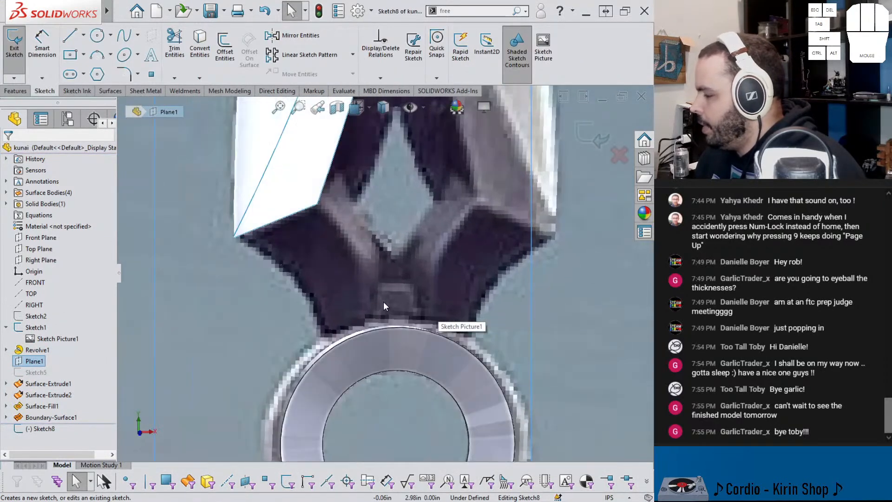
pyautogui.click(122, 42)
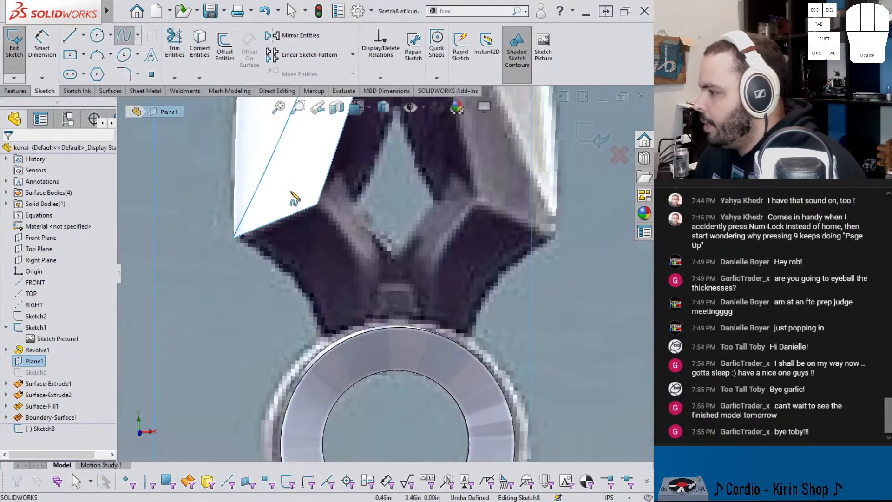
pyautogui.click(318, 205)
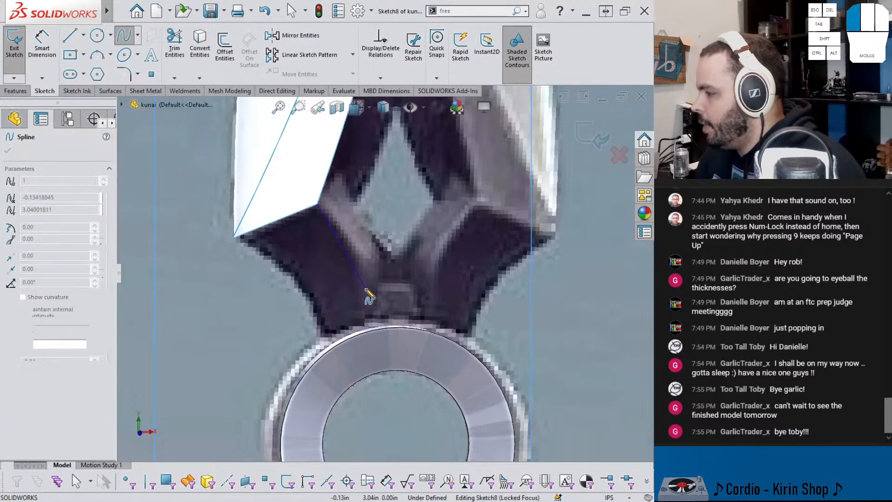
pyautogui.click(372, 324)
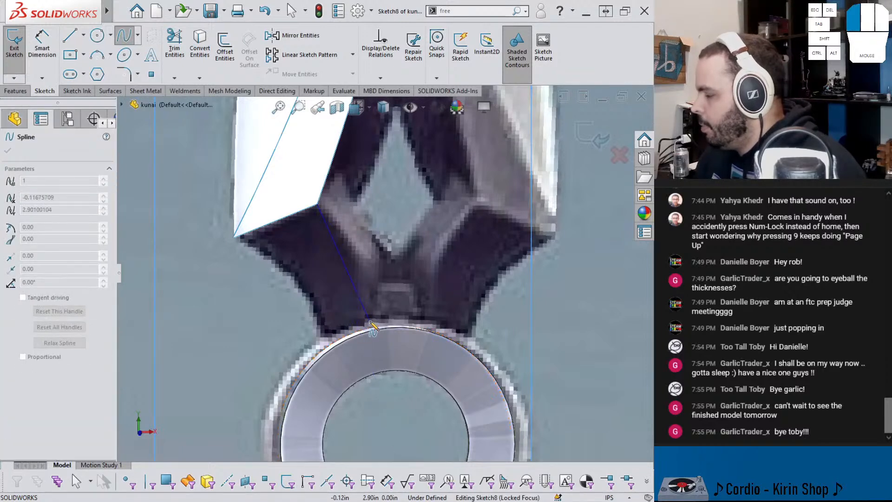
pyautogui.moveTo(364, 328); pyautogui.dragTo(362, 322)
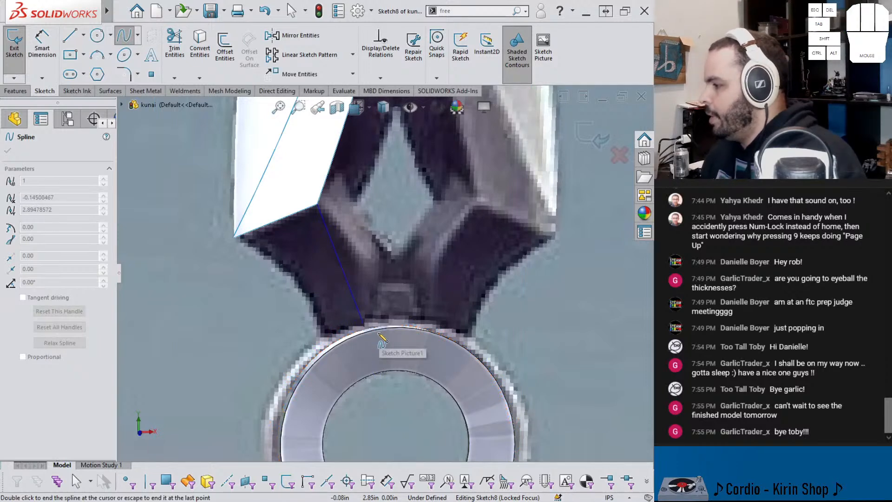
pyautogui.press('Escape')
pyautogui.hotkey('ctrl', '8')
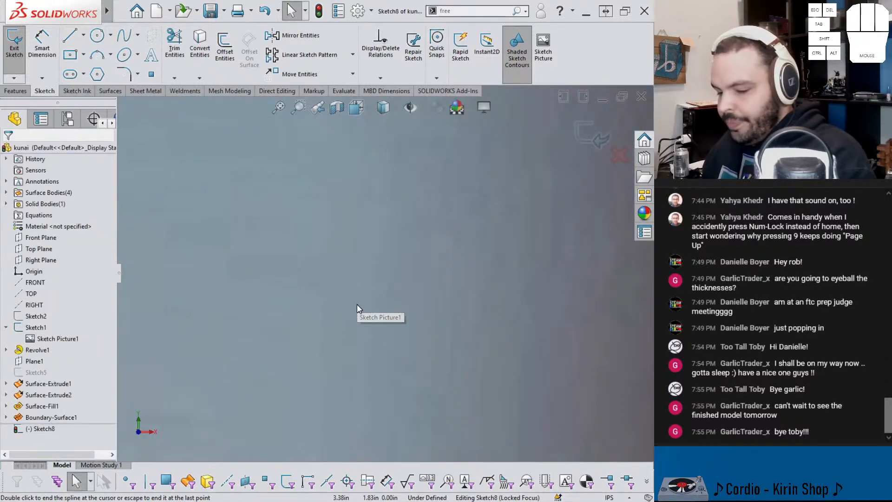
pyautogui.scroll(5, 357, 303)
pyautogui.scroll(2, 308, 269)
pyautogui.scroll(-5, 383, 260)
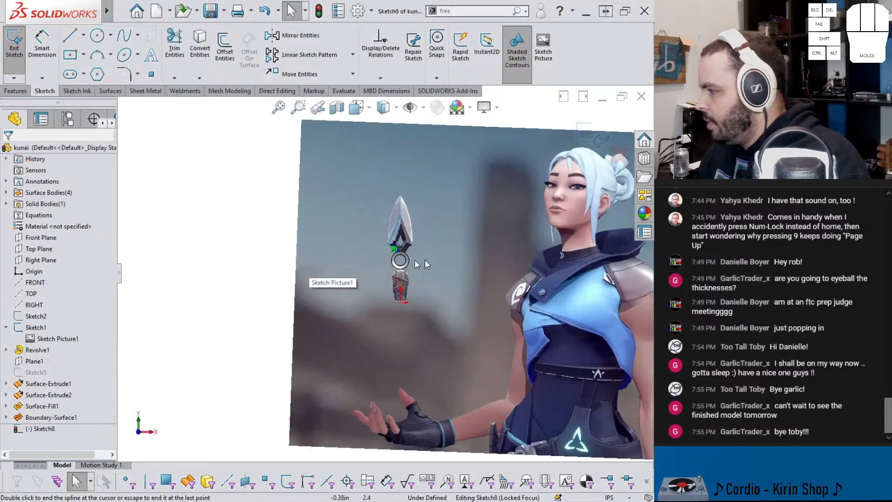
# Step: Finish the spline at the ring and set its lower tangent handle to about -95°, bowing the curve toward the knife's centerline
pyautogui.scroll(-12, 433, 259)
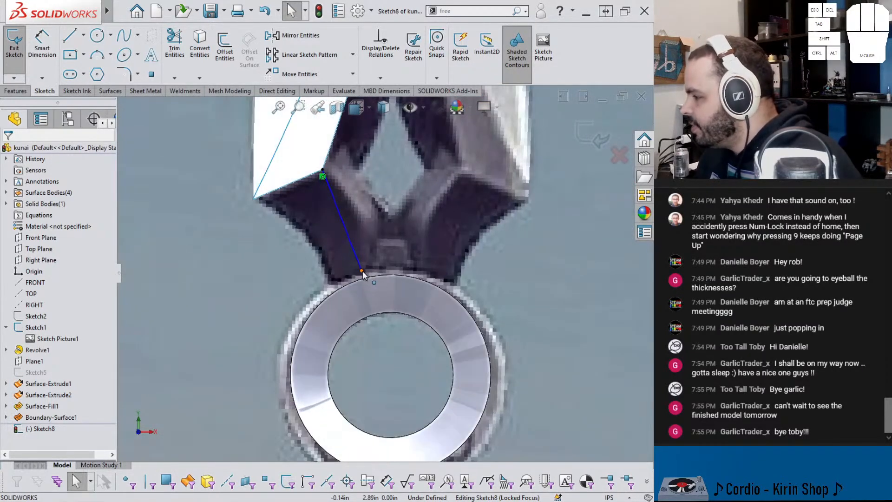
pyautogui.doubleClick(363, 277)
pyautogui.moveTo(348, 237); pyautogui.dragTo(368, 223)
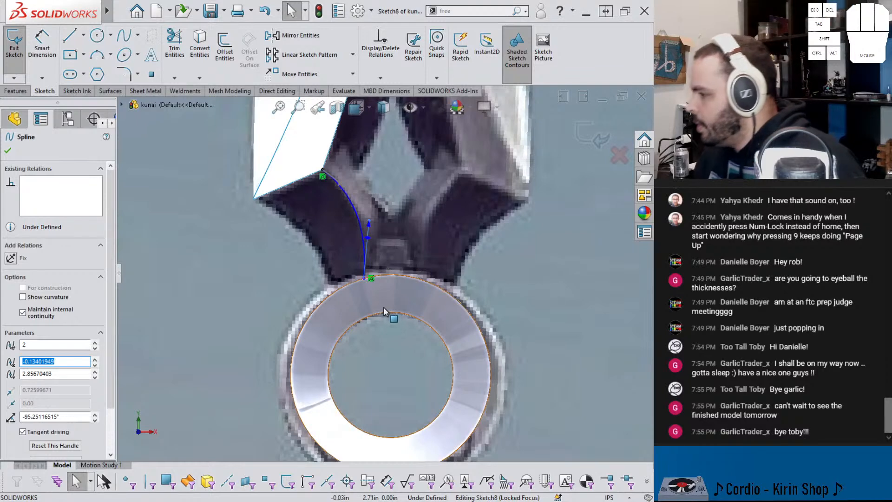
pyautogui.scroll(3, 384, 307)
pyautogui.click(384, 352)
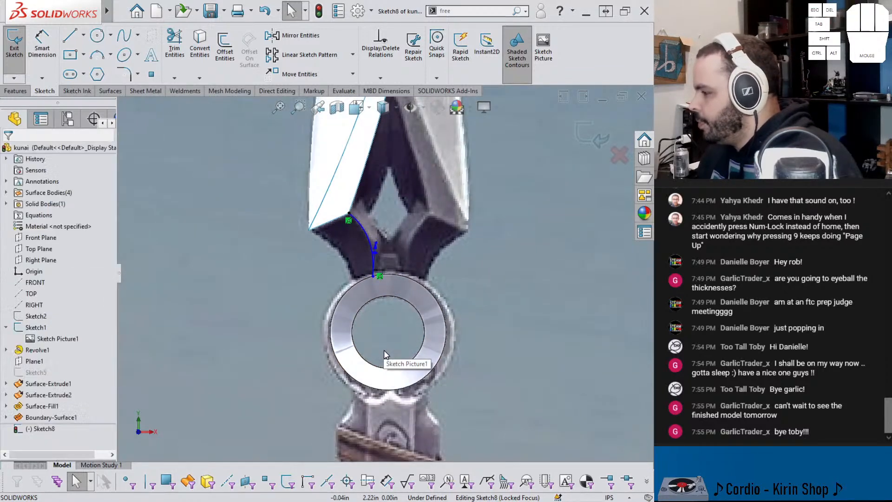
# Step: Dimension the spline's lower endpoint 0.125 in horizontally from the origin and close the sketch
pyautogui.rightClick(385, 341)
pyautogui.moveTo(298, 320); pyautogui.dragTo(304, 280, button='right')
pyautogui.scroll(2, 373, 267)
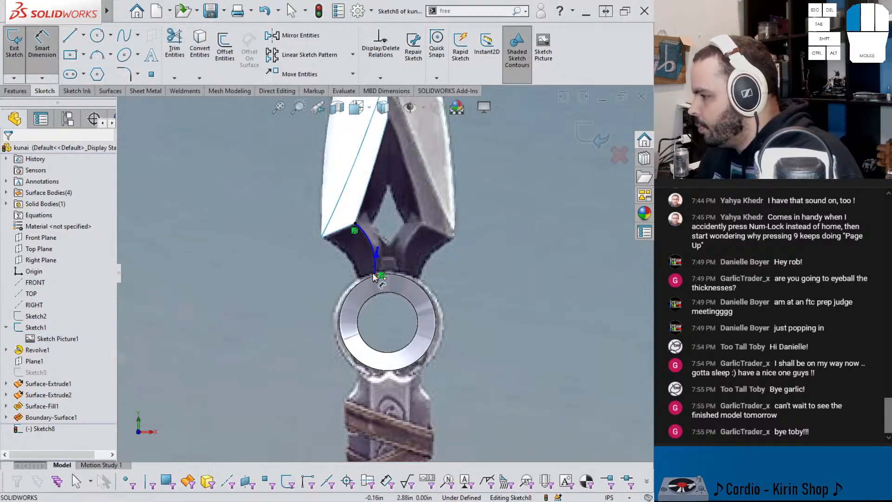
pyautogui.click(373, 278)
pyautogui.scroll(5, 374, 277)
pyautogui.click(386, 384)
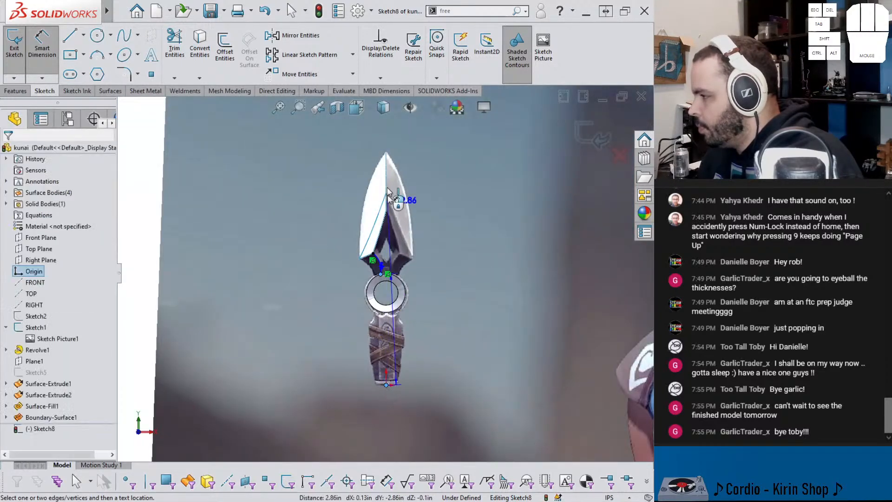
pyautogui.click(388, 414)
pyautogui.write('.12')
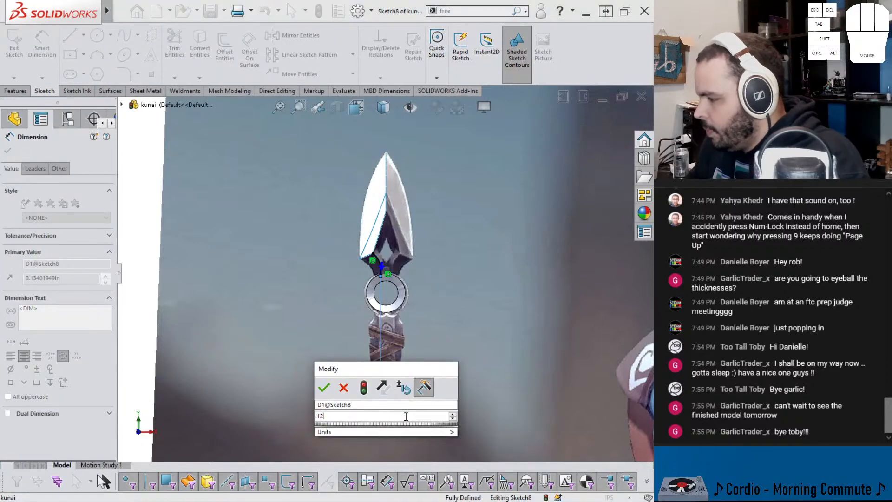
pyautogui.write('5')
pyautogui.press('Return')
pyautogui.scroll(3, 372, 326)
pyautogui.scroll(3, 394, 180)
pyautogui.press('Escape')
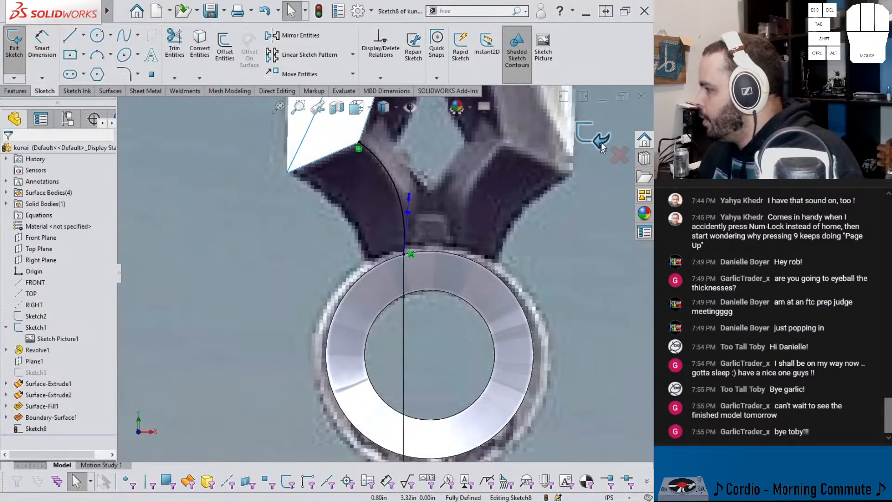
pyautogui.click(600, 146)
# Step: Expand the list of surface bodies and hide the reference picture's sketch to expose the surfaces and spline above the ring
pyautogui.moveTo(395, 260)
pyautogui.mouseDown(button='middle')
pyautogui.moveTo(431, 300)
pyautogui.moveTo(374, 252)
pyautogui.mouseUp(button='middle')
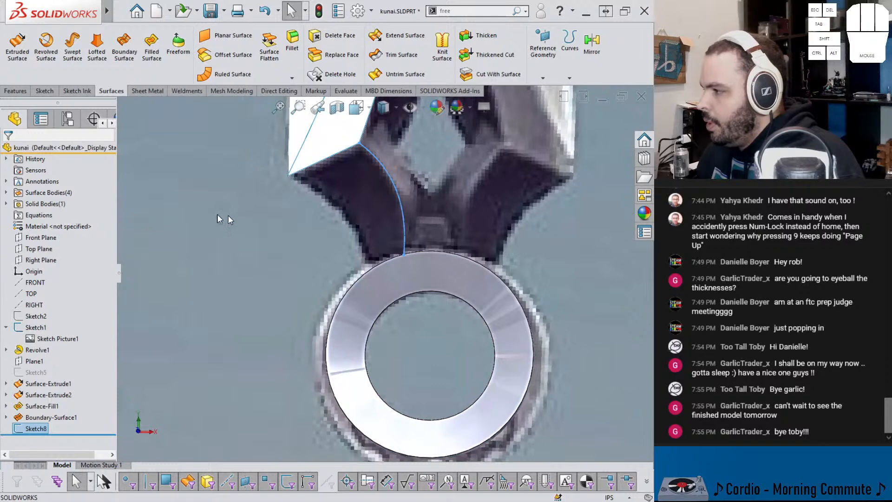
pyautogui.click(8, 195)
pyautogui.click(57, 216)
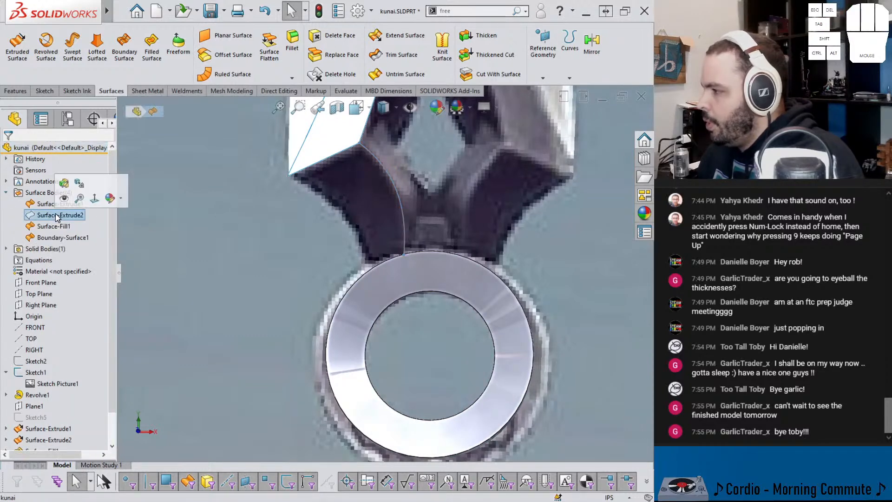
pyautogui.click(63, 237)
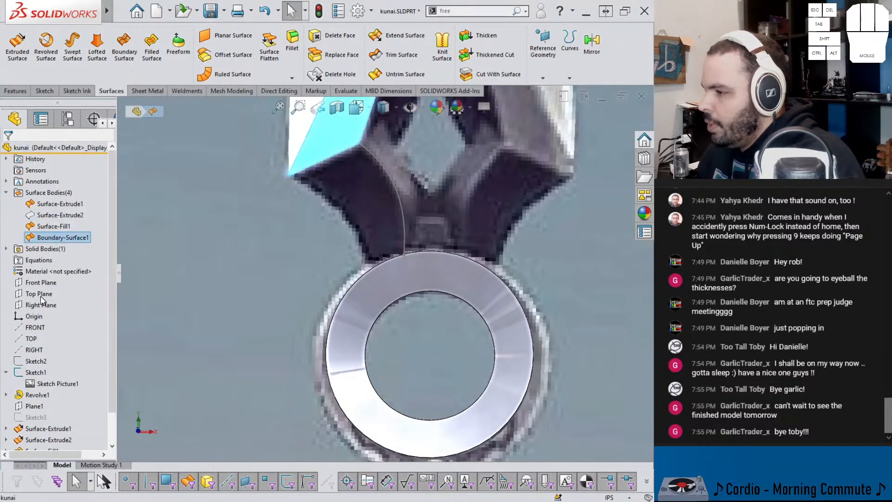
pyautogui.rightClick(38, 373)
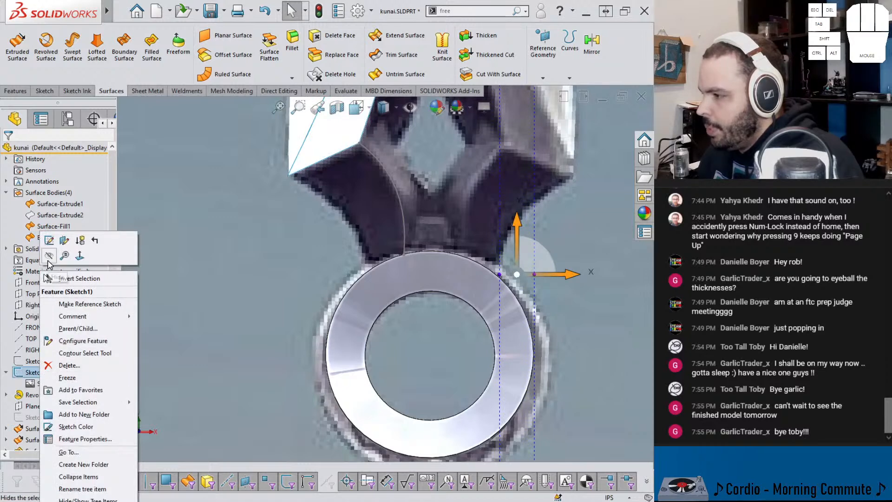
pyautogui.click(49, 256)
pyautogui.moveTo(328, 253)
pyautogui.mouseDown(button='middle')
pyautogui.moveTo(321, 230)
pyautogui.moveTo(396, 319)
pyautogui.moveTo(286, 218)
pyautogui.mouseUp(button='middle')
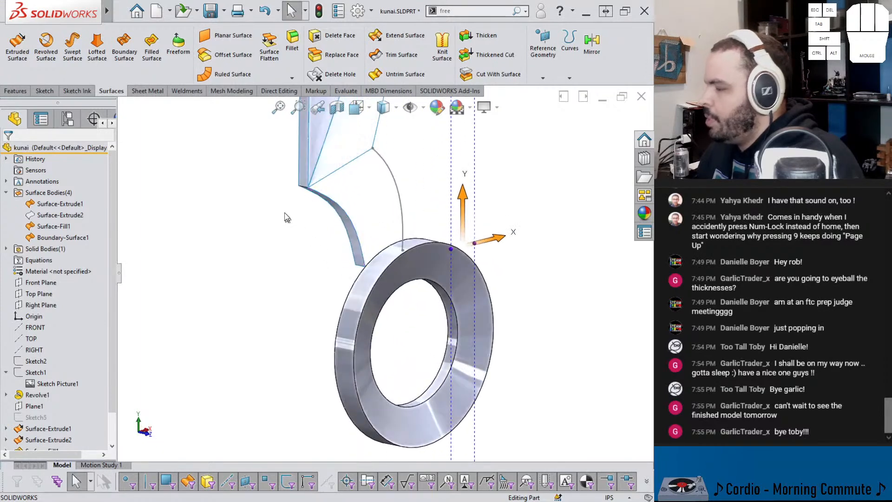
# Step: Create a boundary surface from the curved outer edge to the Sketch8 spline, with the blade facet's lower edge as the second direction
pyautogui.click(124, 47)
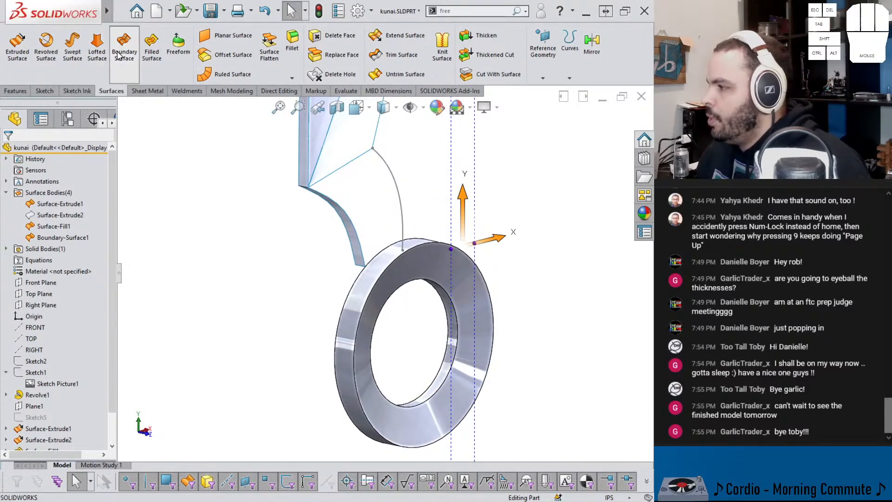
pyautogui.click(362, 245)
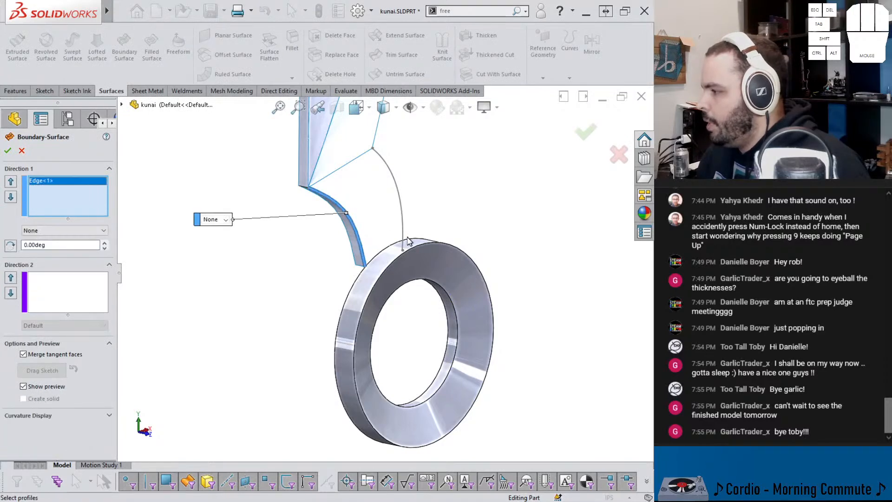
pyautogui.click(402, 237)
pyautogui.moveTo(382, 203); pyautogui.dragTo(357, 148, button='middle')
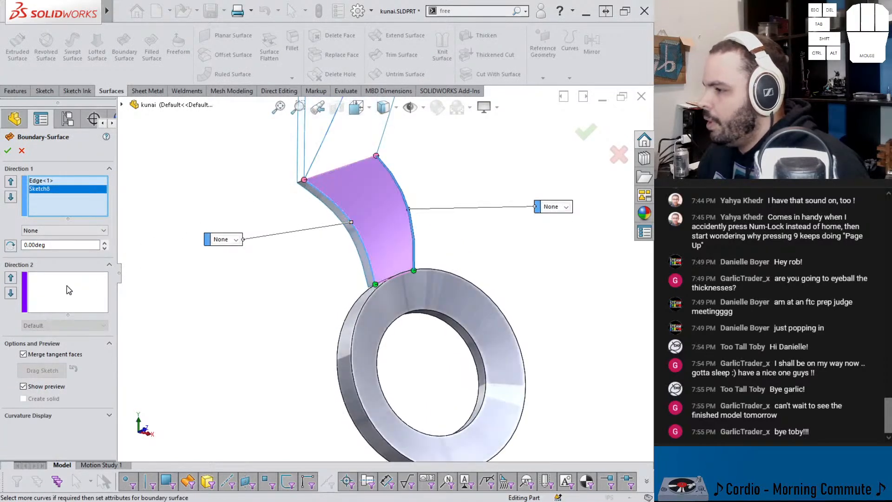
pyautogui.click(67, 289)
pyautogui.click(337, 174)
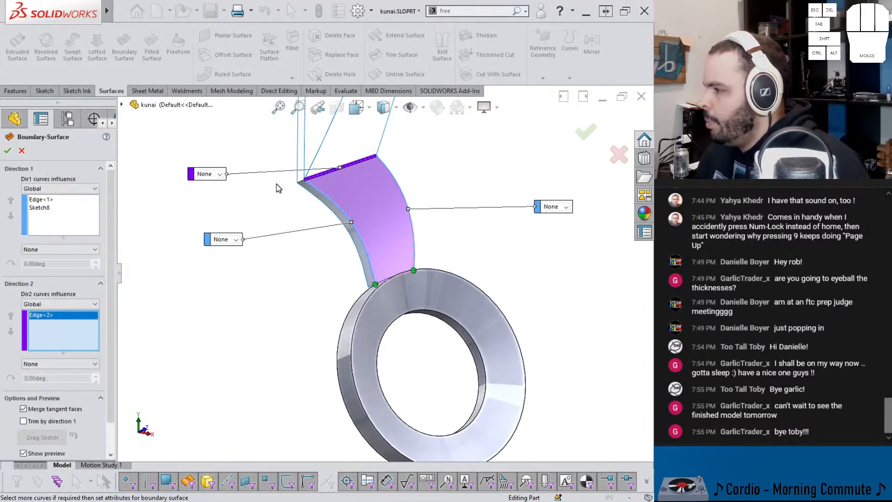
pyautogui.moveTo(364, 180); pyautogui.dragTo(545, 198, button='middle')
pyautogui.moveTo(352, 279); pyautogui.dragTo(346, 214, button='middle')
pyautogui.scroll(6, 402, 202)
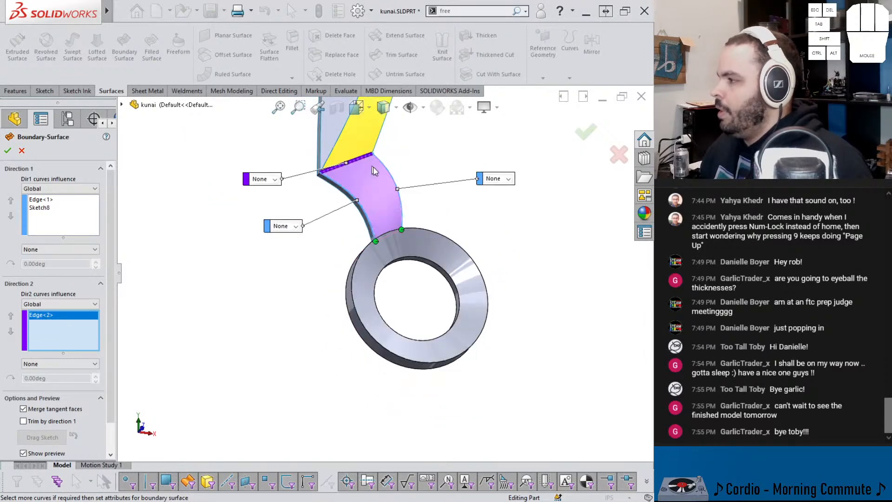
pyautogui.moveTo(406, 199); pyautogui.dragTo(425, 291, button='middle')
pyautogui.click(585, 132)
# Step: Examine the new boundary surface's lower edge against the ring, and show the reference picture's sketch again to study the blade's diamond-shaped opening
pyautogui.moveTo(460, 207); pyautogui.dragTo(379, 191, button='middle')
pyautogui.scroll(-8, 371, 285)
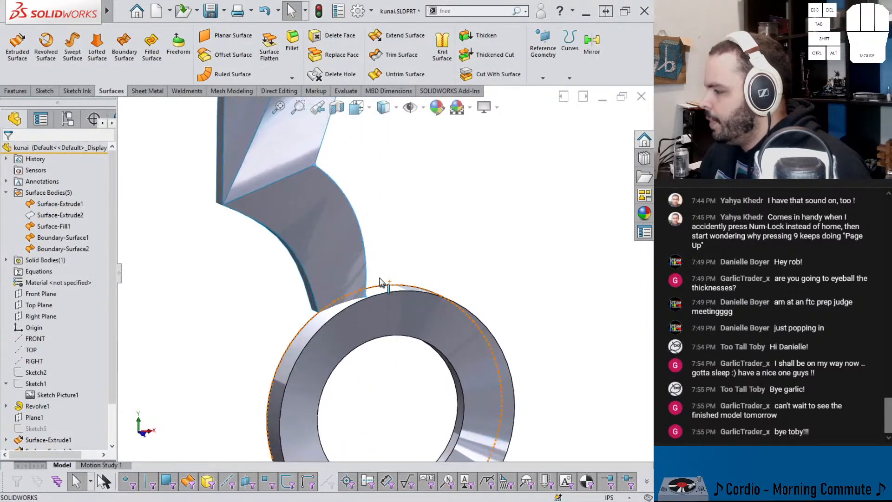
pyautogui.moveTo(371, 285); pyautogui.dragTo(370, 324, button='middle')
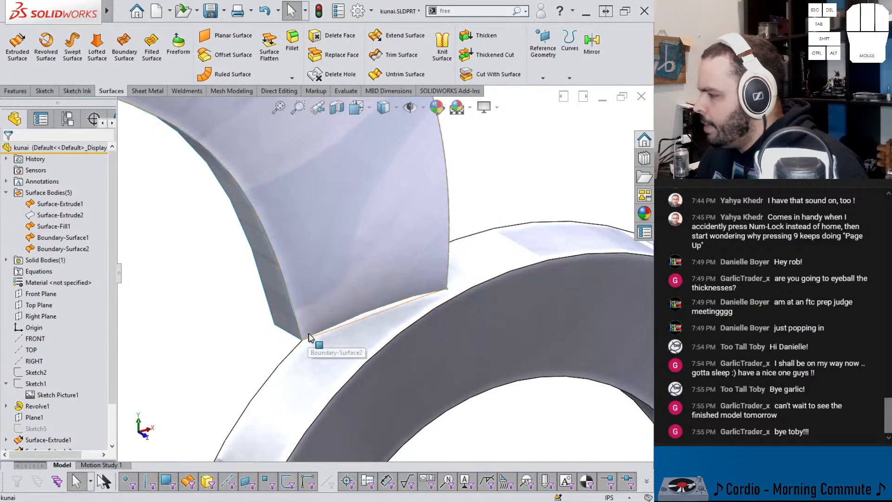
pyautogui.click(309, 335)
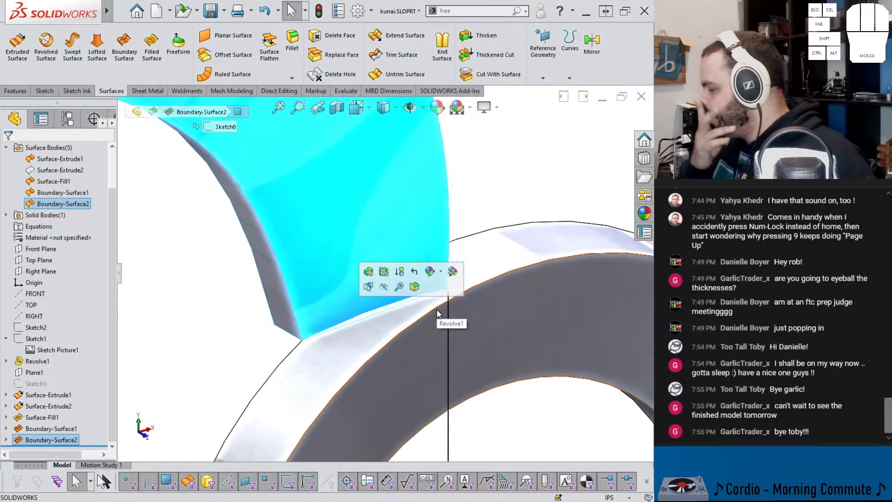
pyautogui.scroll(6, 405, 146)
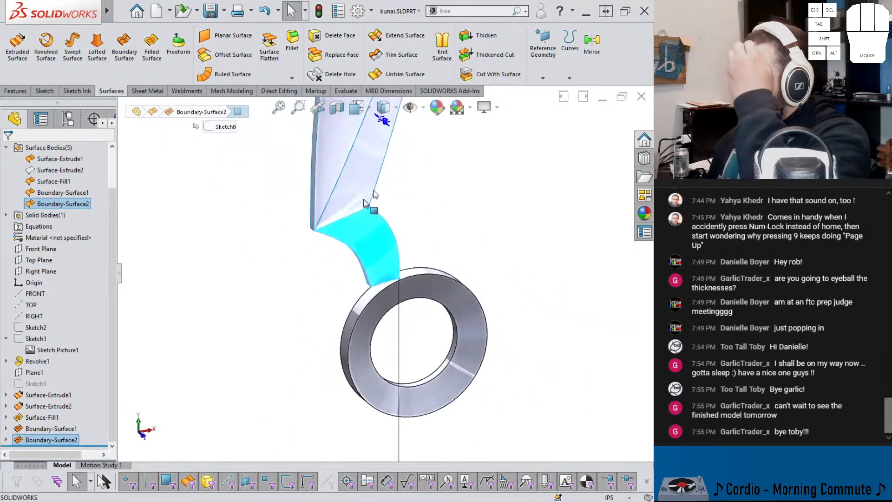
pyautogui.click(31, 339)
pyautogui.click(42, 323)
pyautogui.moveTo(251, 305); pyautogui.dragTo(279, 254, button='middle')
pyautogui.scroll(3, 331, 254)
pyautogui.scroll(-4, 436, 223)
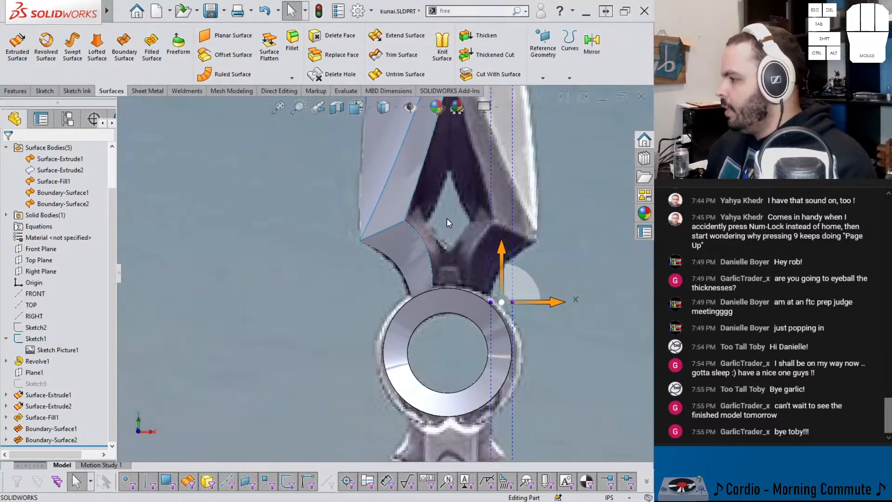
pyautogui.scroll(-3, 448, 219)
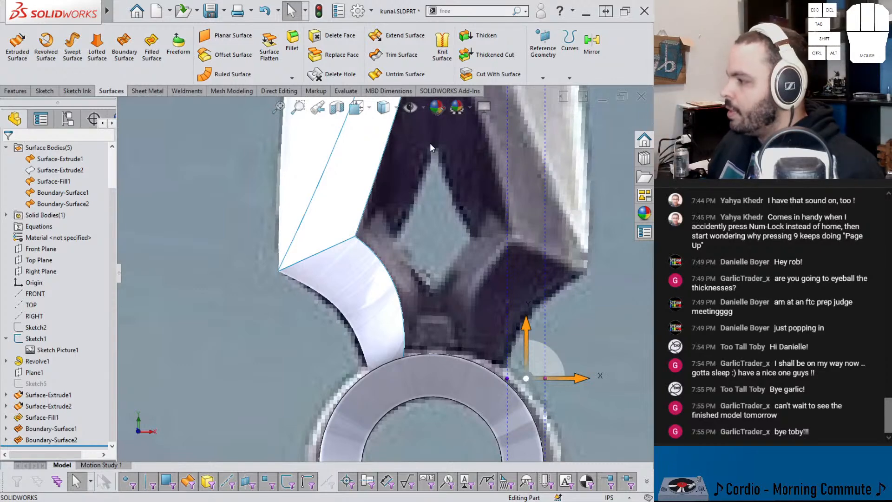
pyautogui.scroll(-4, 453, 154)
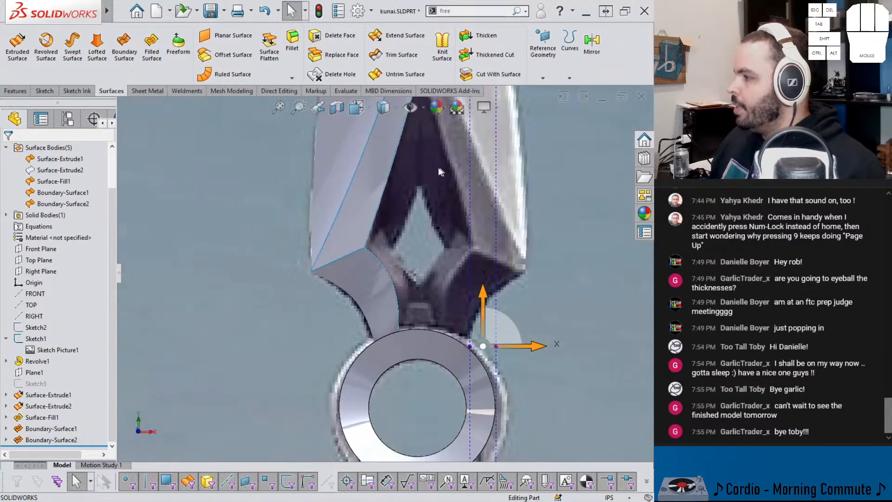
pyautogui.scroll(2, 418, 197)
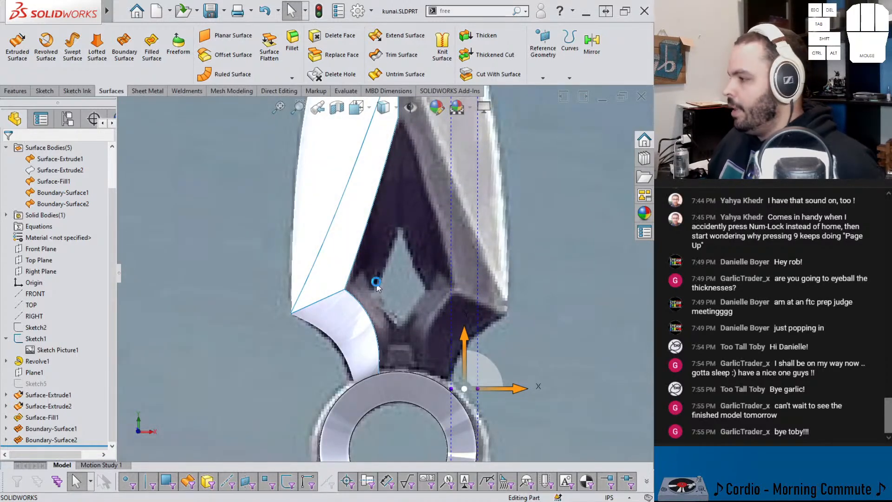
# Step: On the Front Plane, sketch a two-point spline from the diamond opening's left corner to its apex, about 3.81 in above the origin
pyautogui.click(41, 251)
pyautogui.click(49, 236)
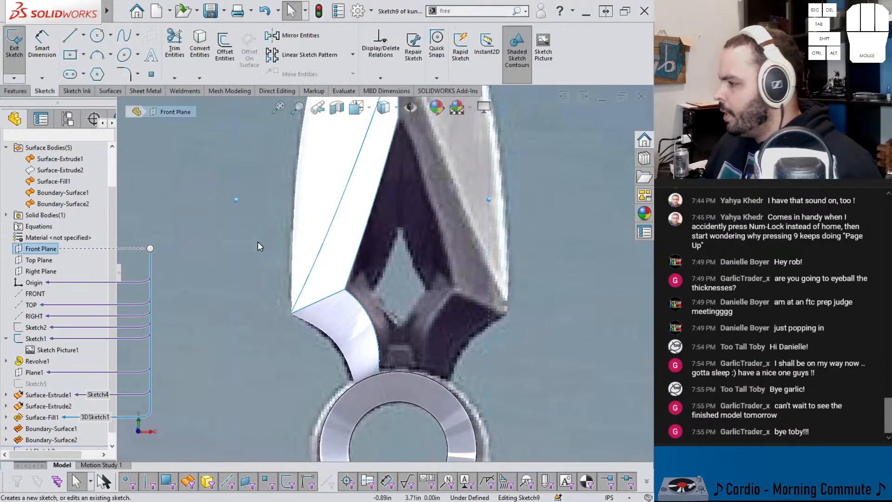
pyautogui.scroll(-3, 349, 272)
pyautogui.scroll(1, 367, 260)
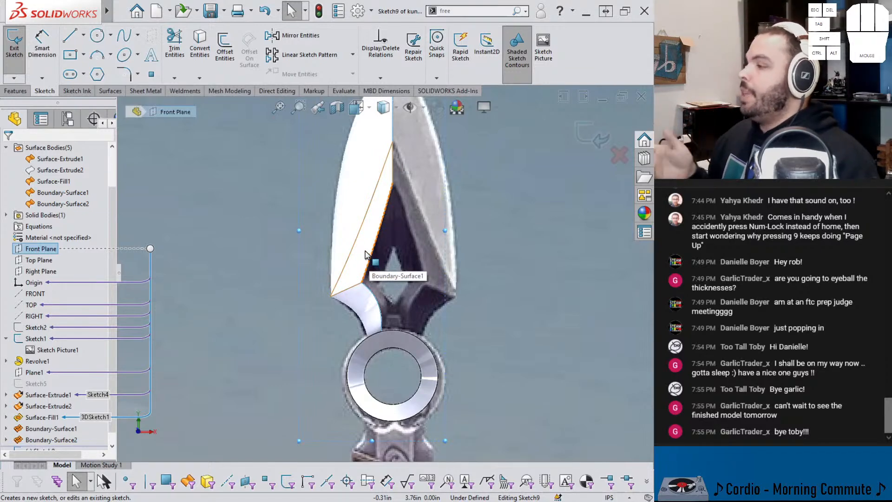
pyautogui.scroll(3, 415, 167)
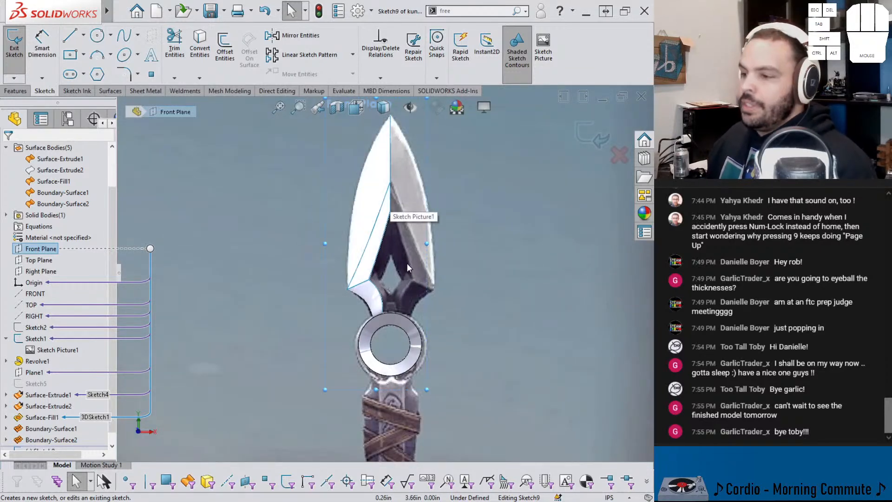
pyautogui.scroll(-2, 406, 263)
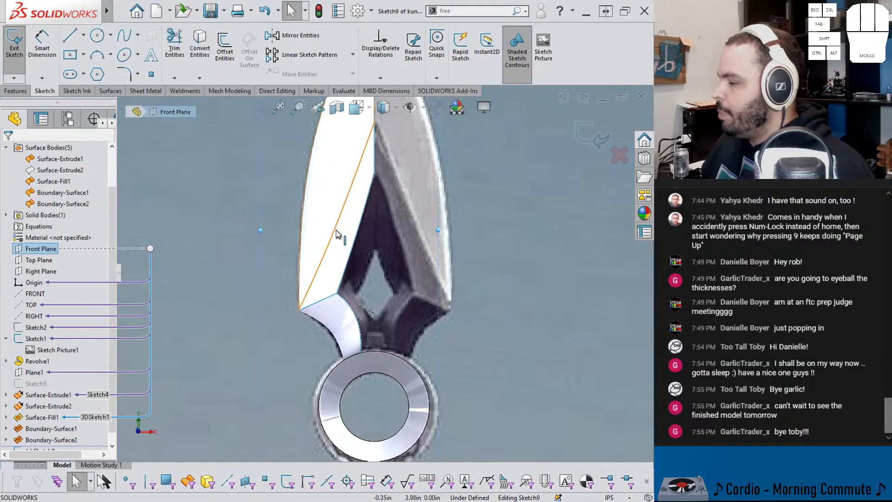
pyautogui.scroll(-5, 414, 263)
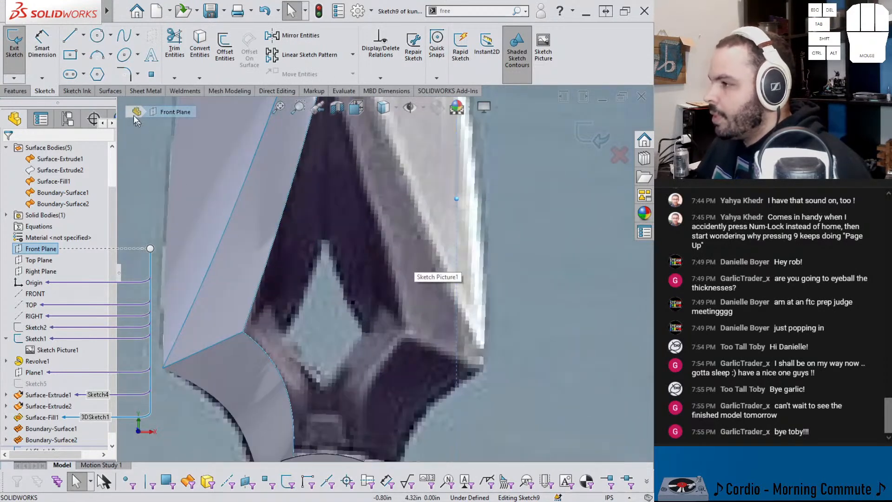
pyautogui.click(124, 35)
pyautogui.click(282, 339)
pyautogui.click(324, 238)
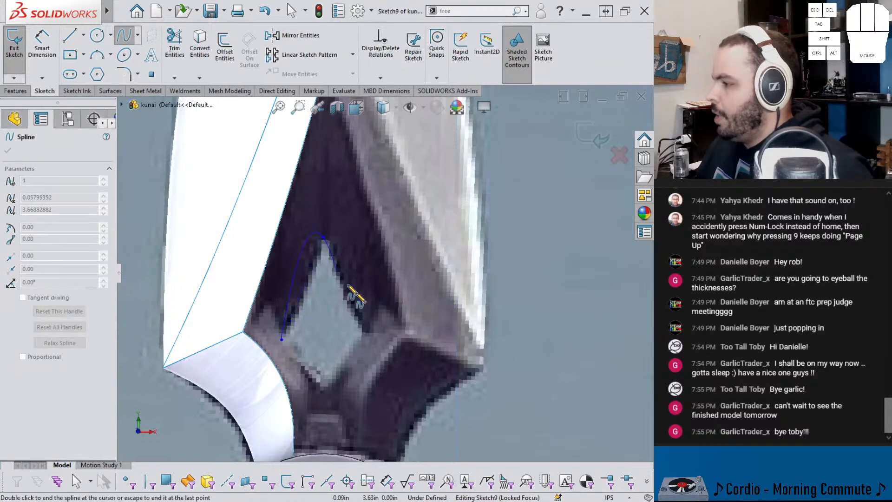
pyautogui.press('Escape')
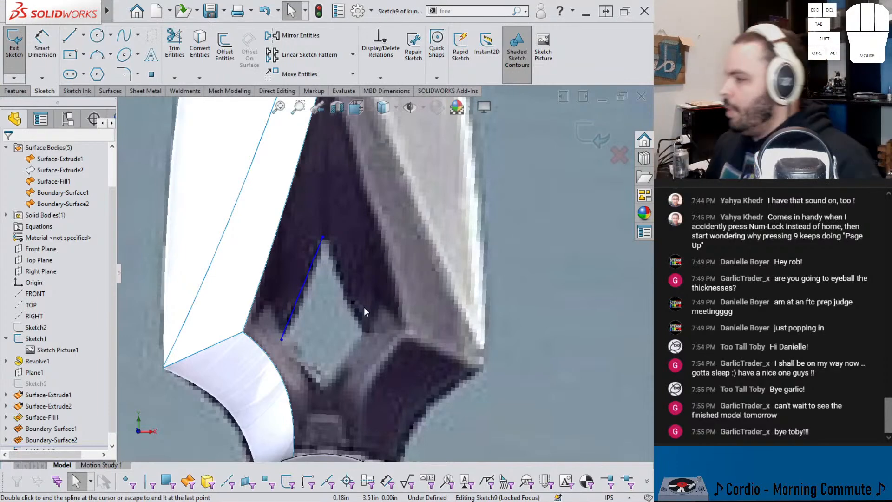
# Step: Add a vertical relation between the spline's upper endpoint and the origin
pyautogui.click(325, 240)
pyautogui.scroll(8, 342, 311)
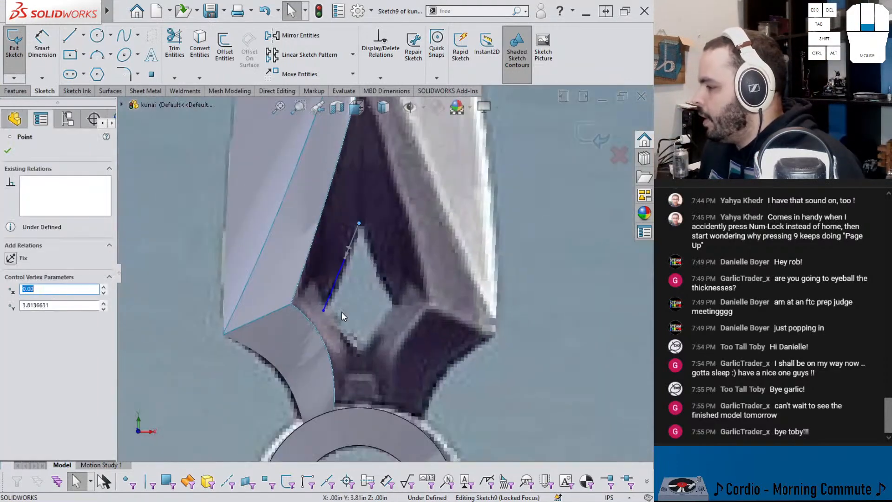
pyautogui.keyDown('ctrl'); pyautogui.click(379, 436); pyautogui.keyUp('ctrl')
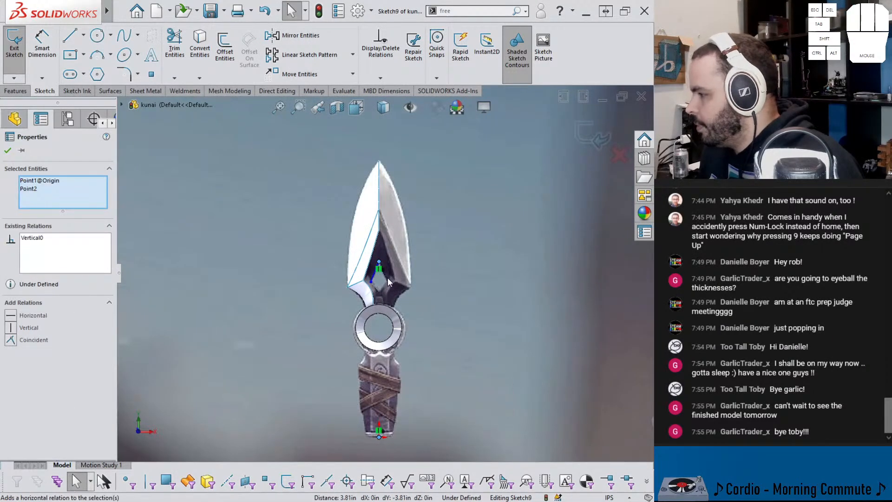
pyautogui.scroll(-10, 387, 280)
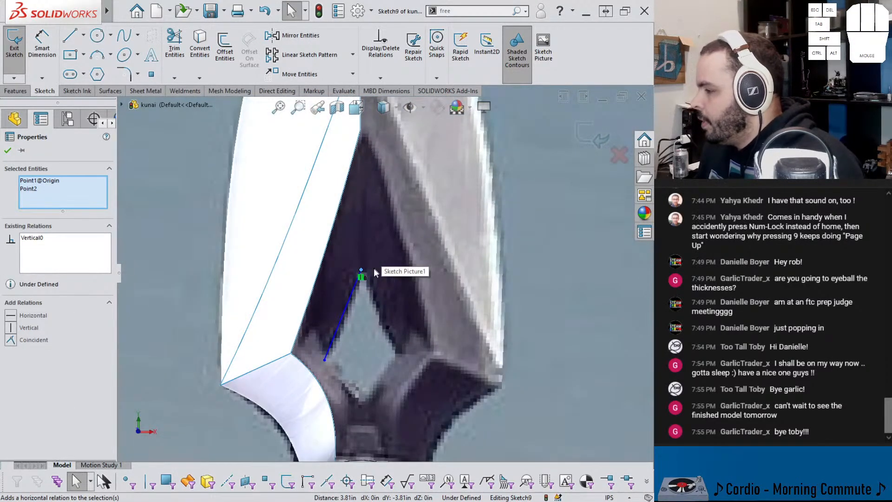
# Step: Dimension the vertical distance between the blade facet's upper inner corner and the spline's upper endpoint at 0.68 in
pyautogui.scroll(3, 370, 279)
pyautogui.scroll(-4, 369, 280)
pyautogui.moveTo(400, 282); pyautogui.dragTo(402, 229, button='right')
pyautogui.click(375, 269)
pyautogui.click(370, 269)
pyautogui.scroll(3, 375, 251)
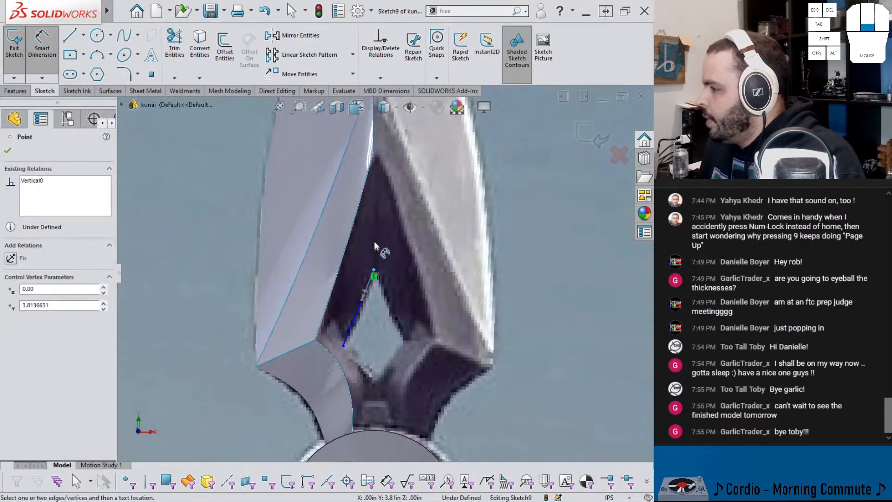
pyautogui.click(375, 172)
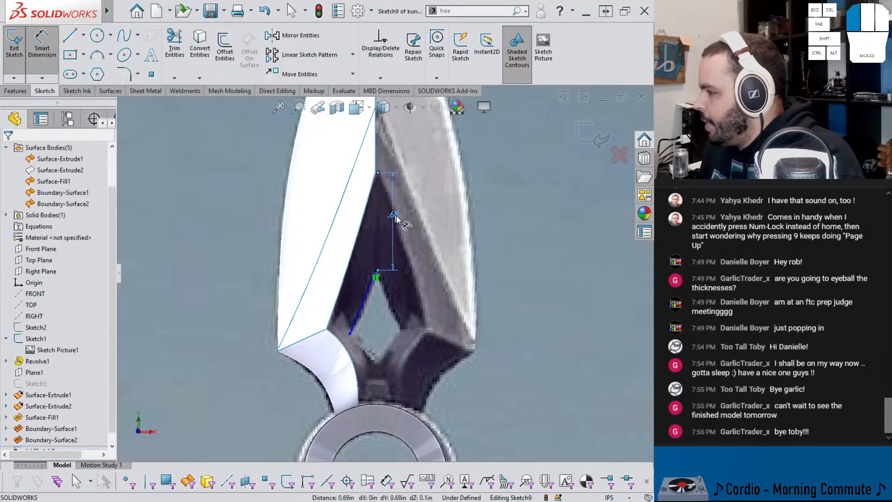
pyautogui.click(433, 243)
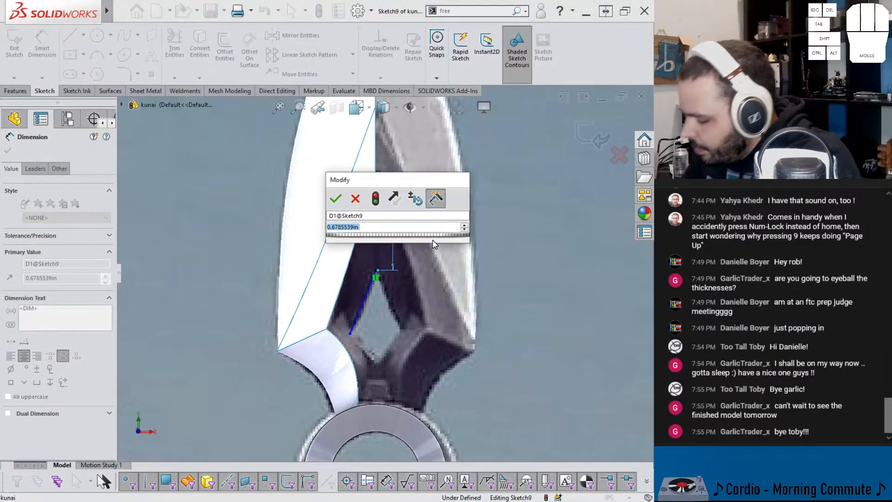
pyautogui.write('1')
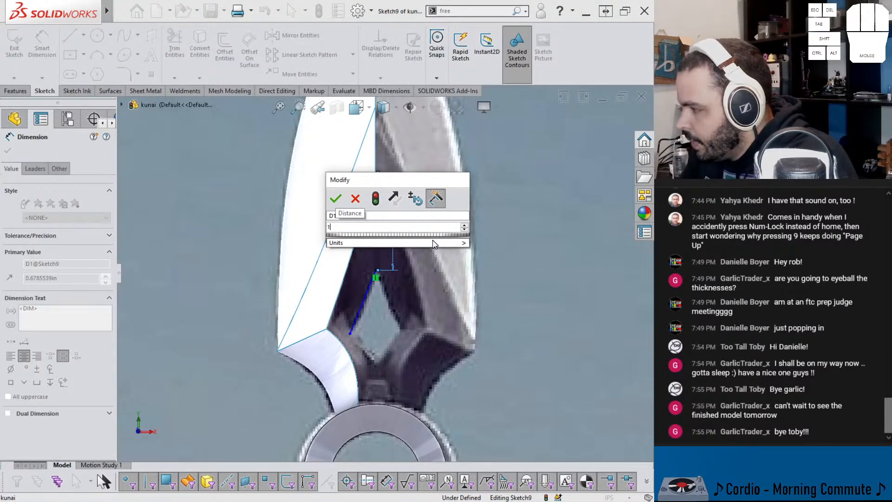
pyautogui.press('Escape')
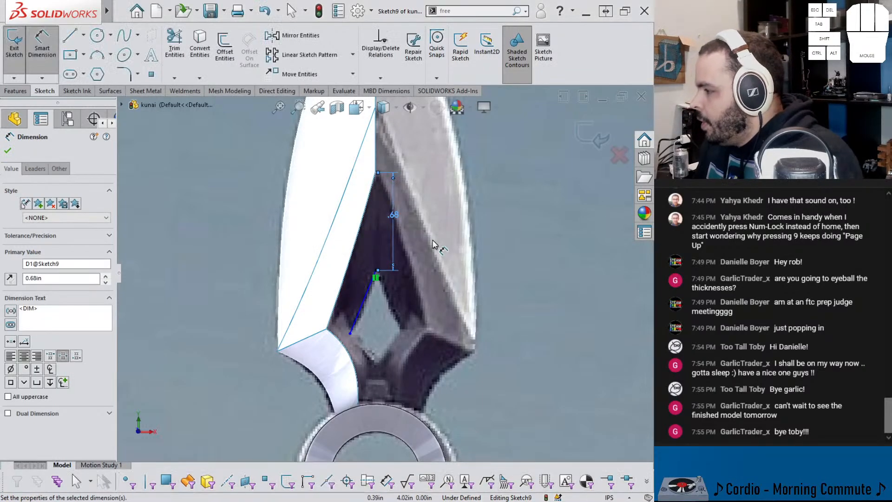
# Step: Dimension the horizontal distance from the spline's lower endpoint to the origin at 0.1875 in
pyautogui.click(352, 332)
pyautogui.scroll(-5, 367, 344)
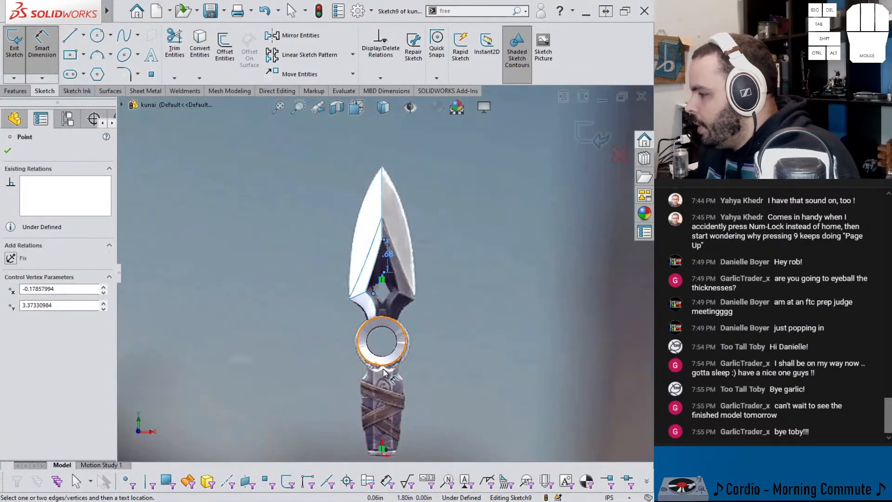
pyautogui.click(383, 455)
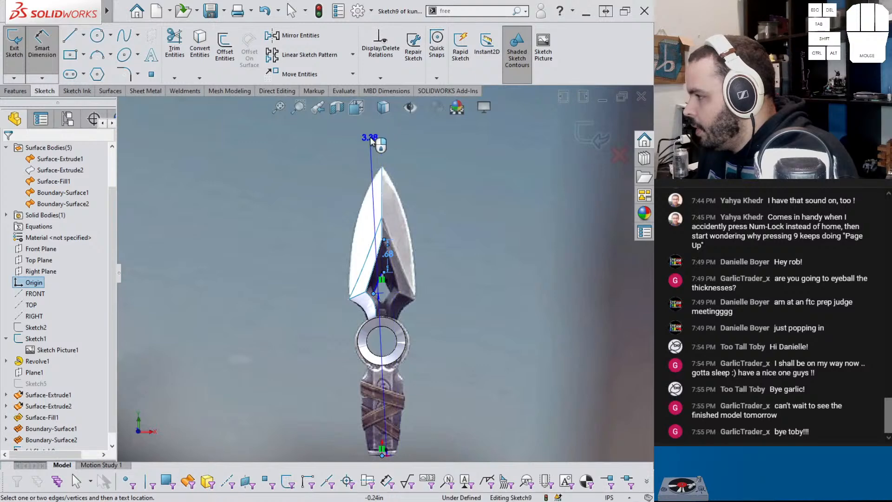
pyautogui.click(377, 144)
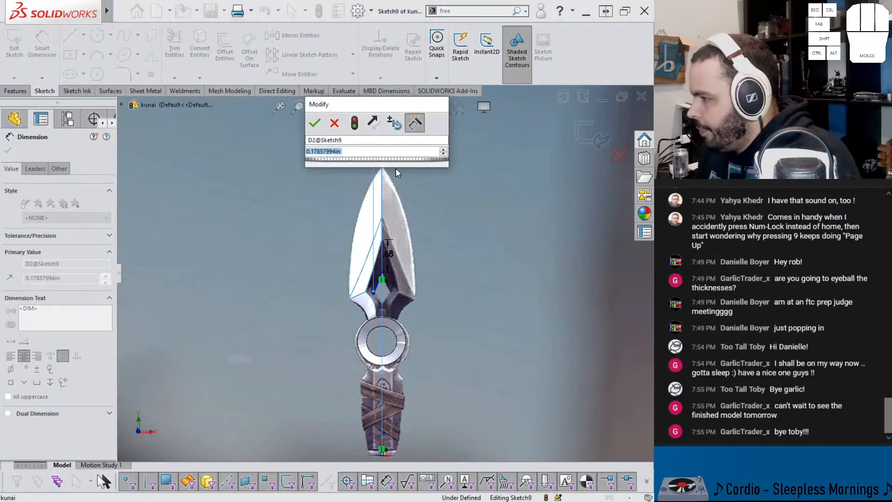
pyautogui.write('.1875')
pyautogui.press('Return')
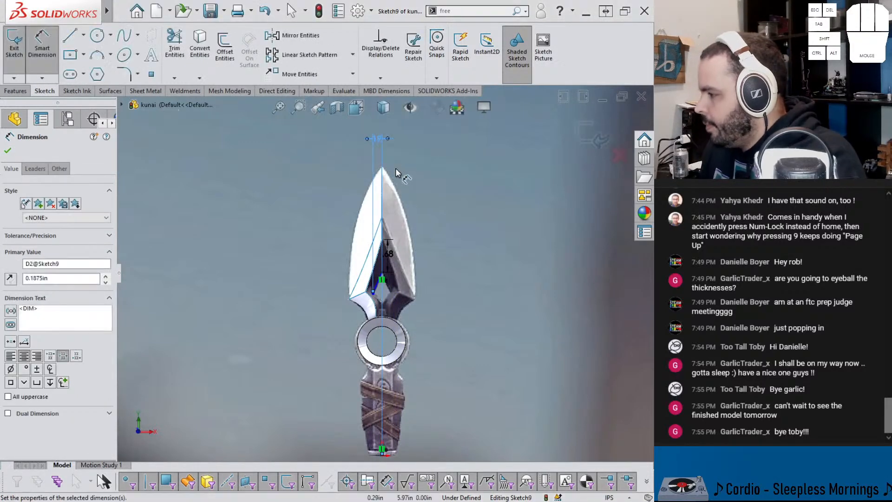
# Step: Dimension the spline's lower endpoint 3.375 in vertically above the origin
pyautogui.scroll(2, 363, 302)
pyautogui.scroll(2, 363, 302)
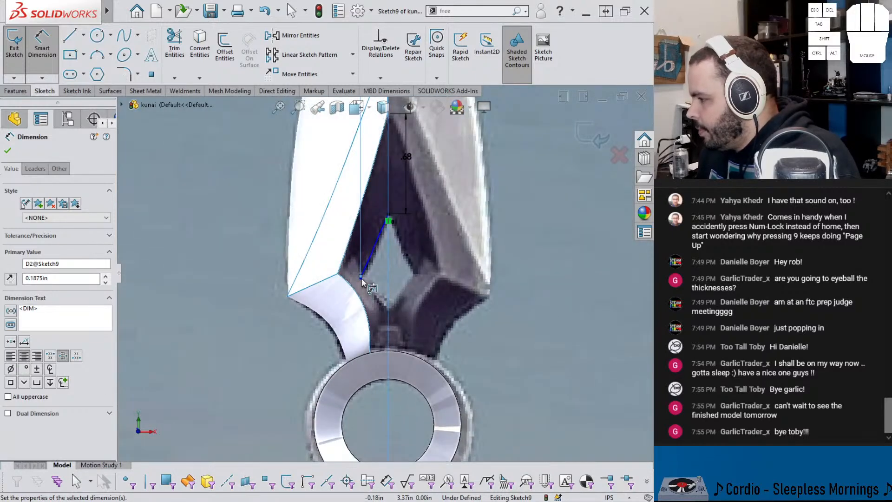
pyautogui.scroll(5, 363, 268)
pyautogui.click(363, 264)
pyautogui.scroll(-9, 398, 308)
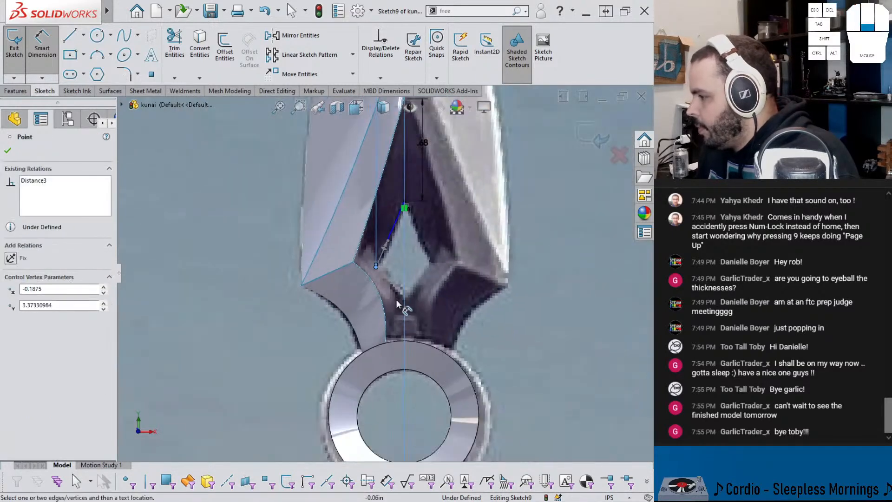
pyautogui.scroll(-2, 401, 310)
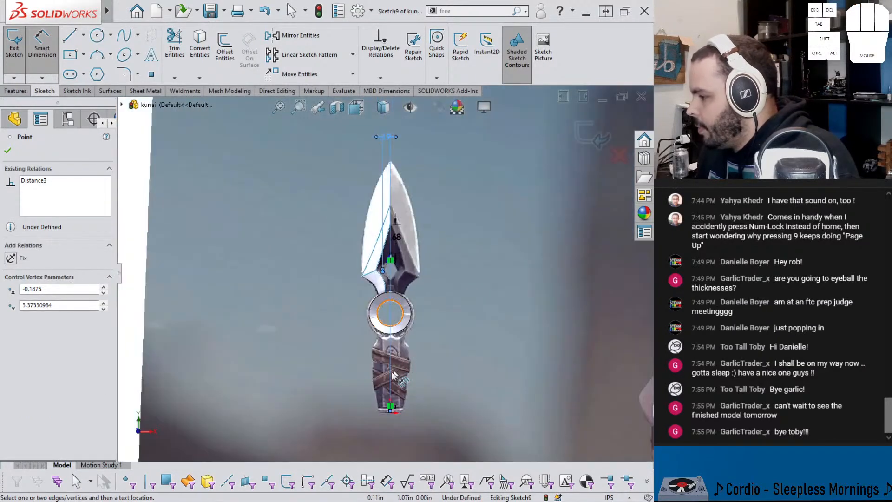
pyautogui.click(392, 411)
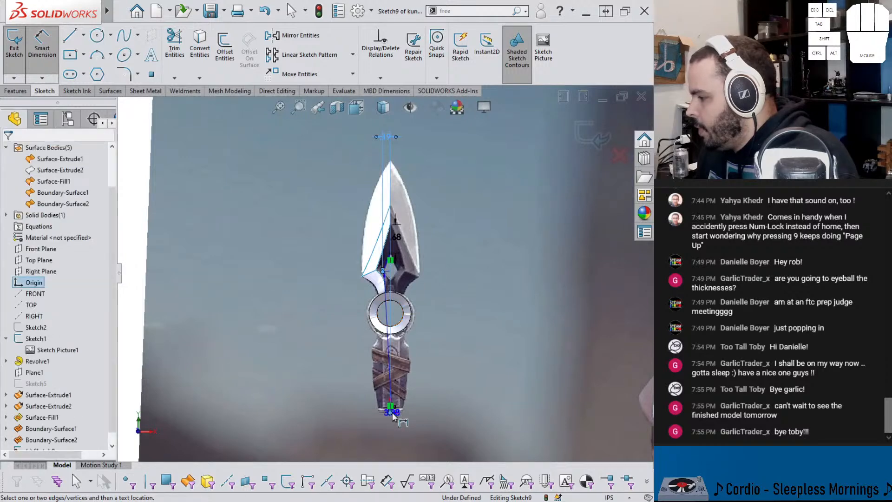
pyautogui.click(350, 344)
pyautogui.write('3.375')
pyautogui.press('Return')
# Step: Bend the spline to follow the diamond opening's edge, with its lower tangent at about 57°, and finish the sketch
pyautogui.scroll(4, 386, 271)
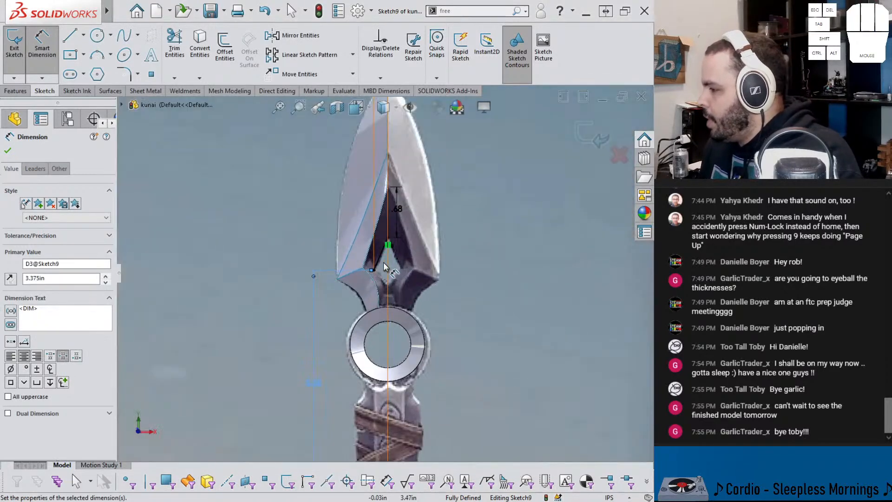
pyautogui.scroll(4, 386, 268)
pyautogui.press('Escape')
pyautogui.click(367, 268)
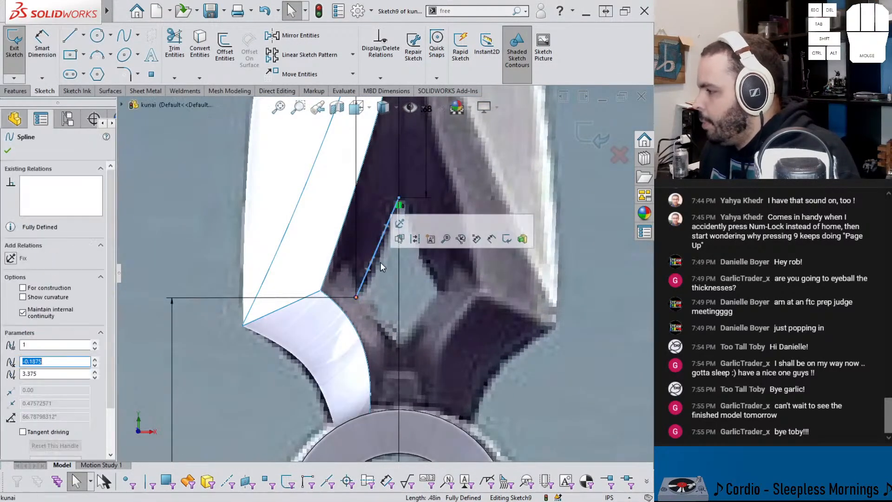
pyautogui.moveTo(375, 258); pyautogui.dragTo(379, 261)
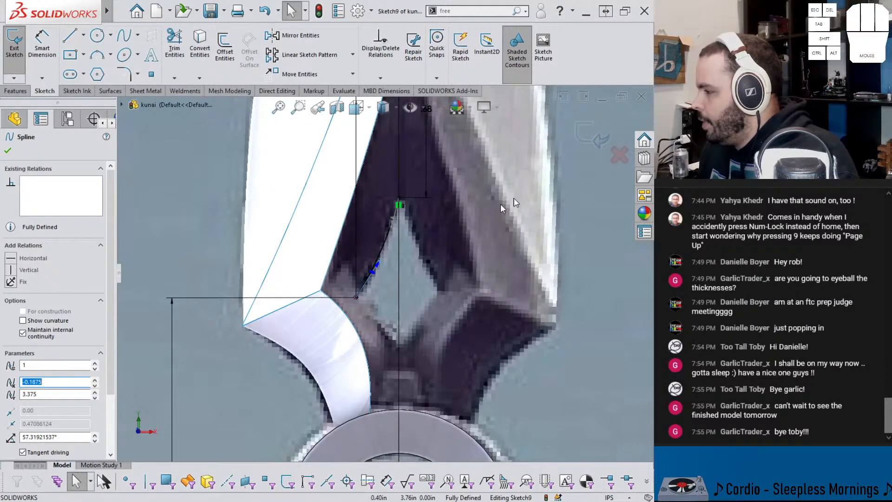
pyautogui.click(598, 141)
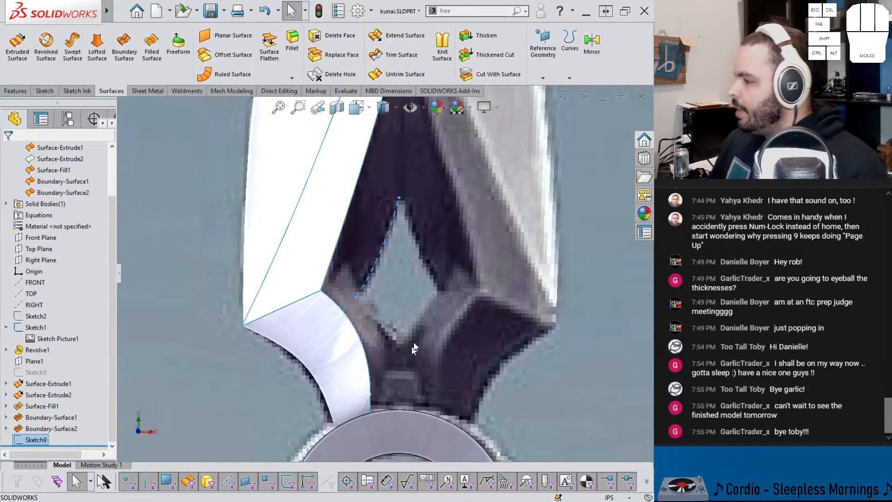
# Step: Create a boundary surface between the Sketch9 spline and the blade facet's inner edge
pyautogui.scroll(2, 389, 190)
pyautogui.scroll(-1, 389, 190)
pyautogui.moveTo(300, 268)
pyautogui.mouseDown(button='middle')
pyautogui.moveTo(348, 155)
pyautogui.moveTo(354, 189)
pyautogui.moveTo(311, 214)
pyautogui.mouseUp(button='middle')
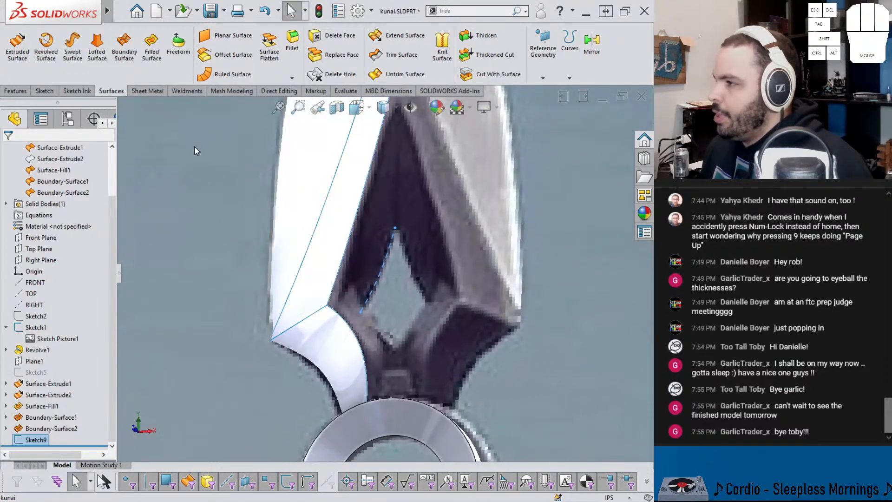
pyautogui.click(124, 47)
pyautogui.scroll(-2, 386, 173)
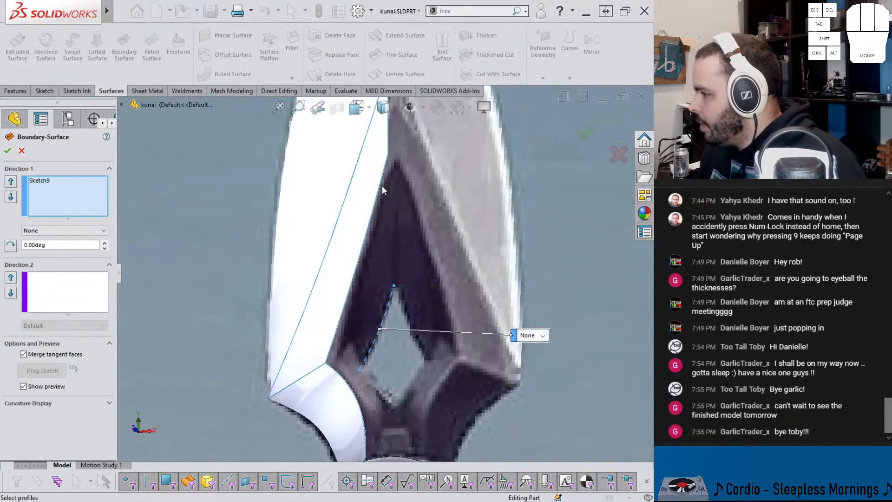
pyautogui.click(384, 190)
pyautogui.scroll(-1, 387, 218)
pyautogui.moveTo(386, 218); pyautogui.dragTo(400, 247, button='middle')
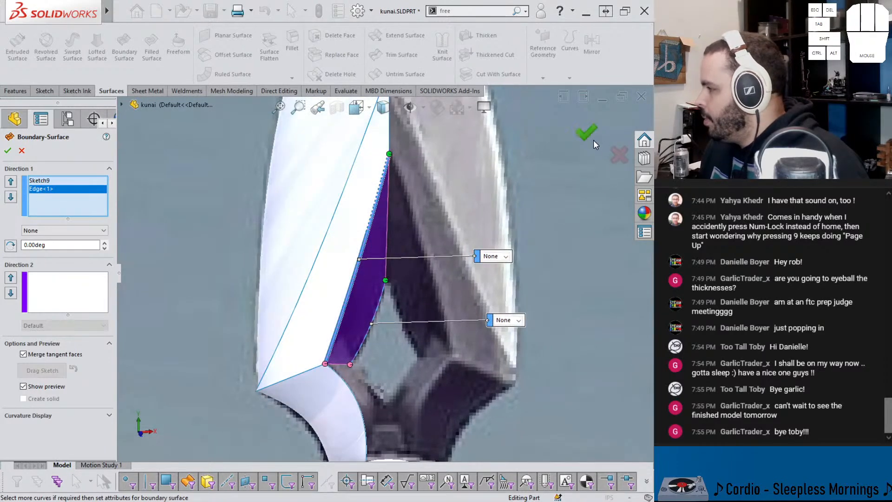
pyautogui.click(593, 139)
# Step: Examine the gap between the new surface, the lower curved facet and the ring against the reference picture
pyautogui.moveTo(400, 349); pyautogui.dragTo(354, 282, button='middle')
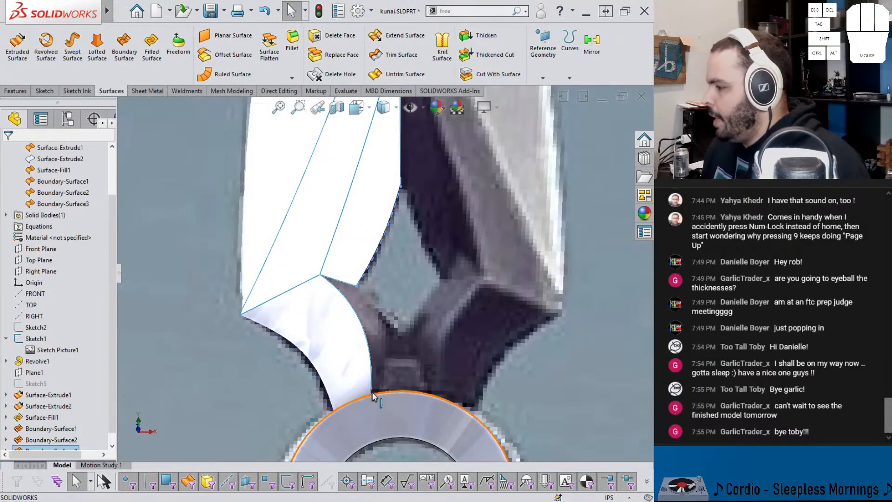
pyautogui.moveTo(395, 340); pyautogui.dragTo(383, 388, button='middle')
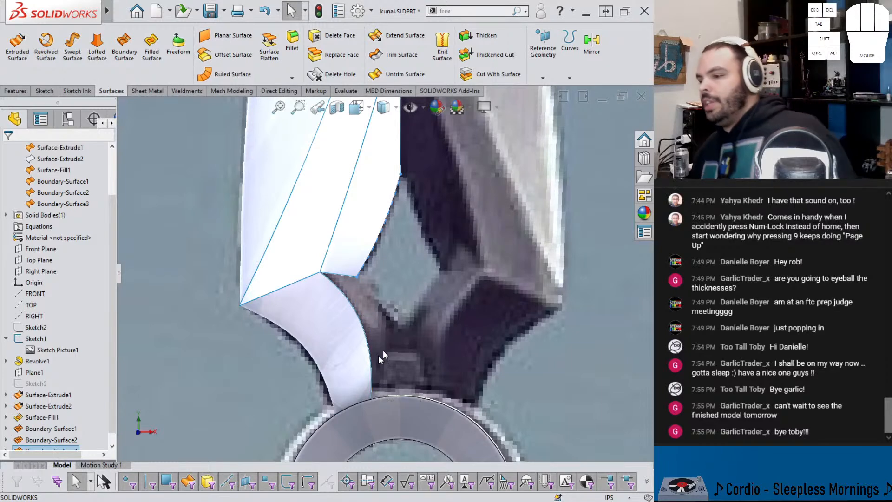
pyautogui.scroll(1, 384, 279)
pyautogui.moveTo(384, 279); pyautogui.dragTo(381, 249, button='middle')
pyautogui.scroll(3, 413, 197)
pyautogui.moveTo(414, 196)
pyautogui.mouseDown(button='middle')
pyautogui.moveTo(377, 216)
pyautogui.moveTo(403, 254)
pyautogui.mouseUp(button='middle')
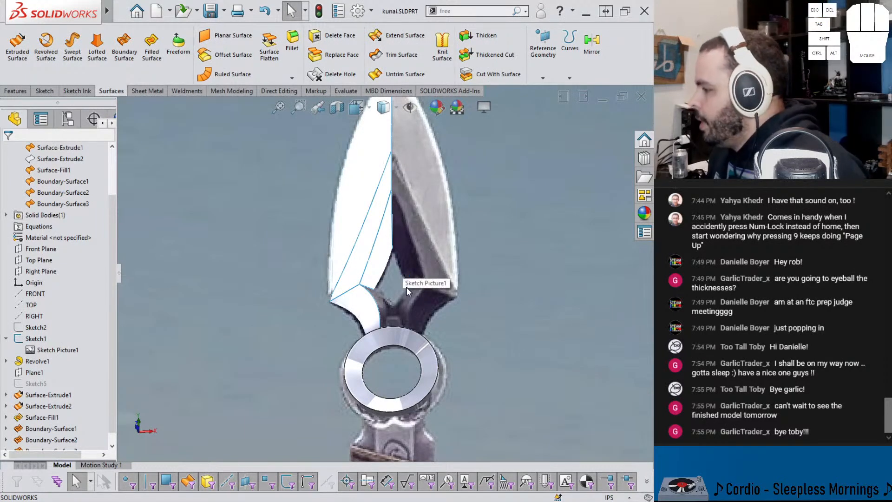
pyautogui.scroll(-3, 406, 286)
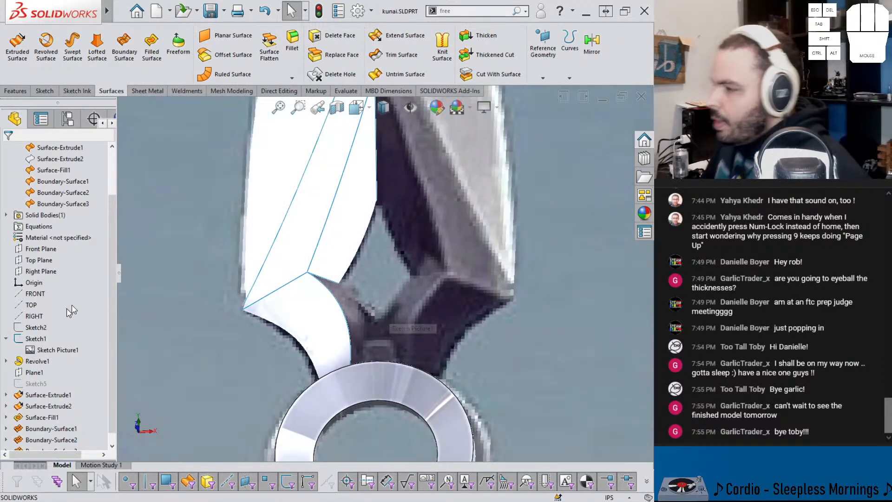
# Step: On the Front Plane, sketch a two-point spline about 0.3 in long from the diamond opening's bottom corner to its left corner
pyautogui.click(41, 249)
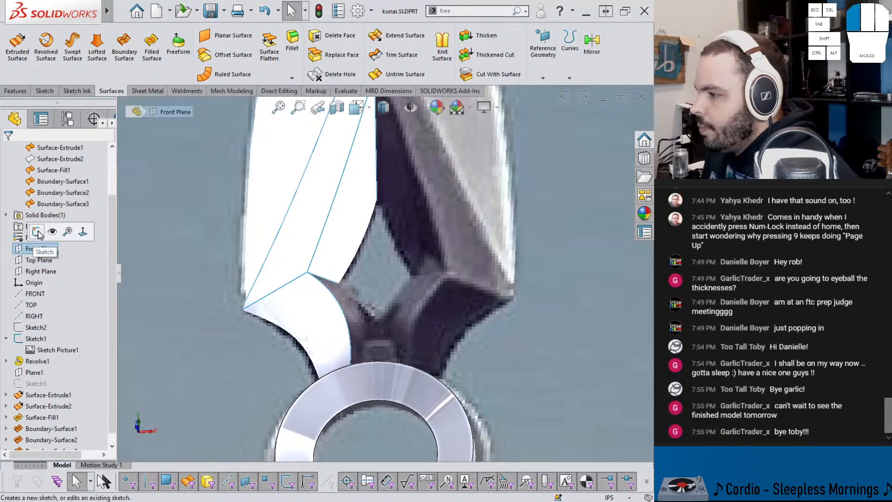
pyautogui.click(44, 232)
pyautogui.hotkey('ctrl', '8')
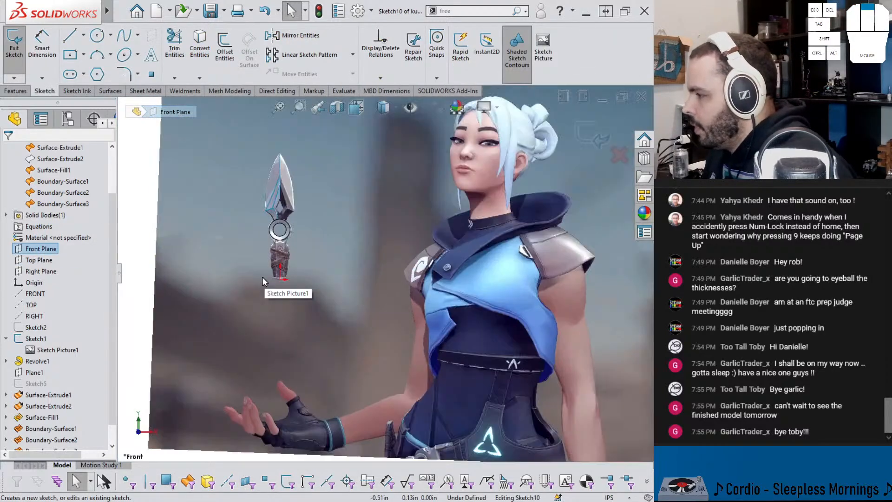
pyautogui.scroll(-5, 385, 217)
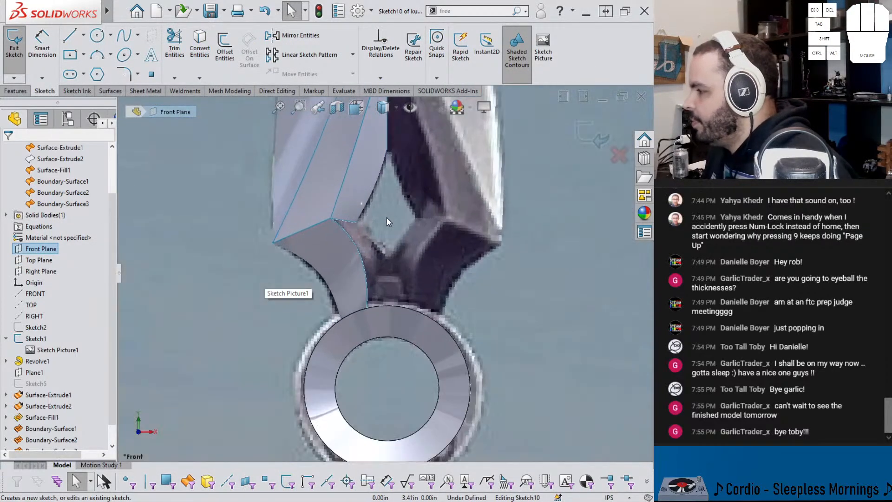
pyautogui.click(124, 36)
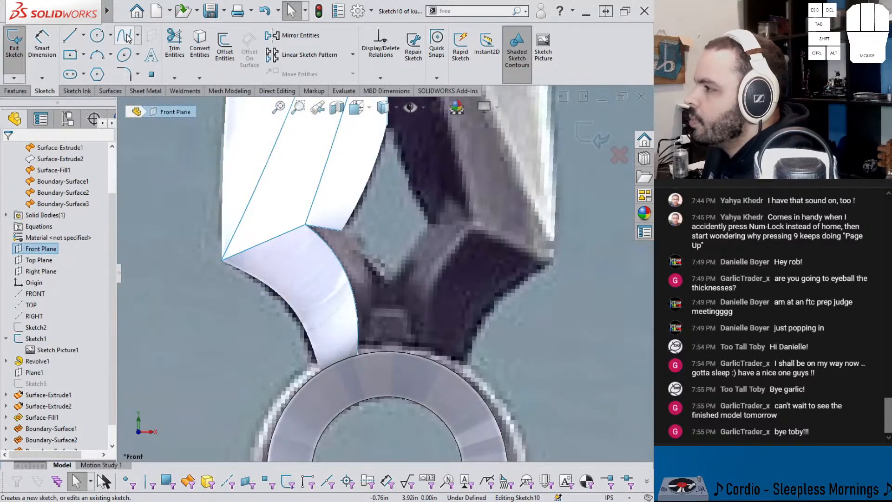
pyautogui.click(386, 285)
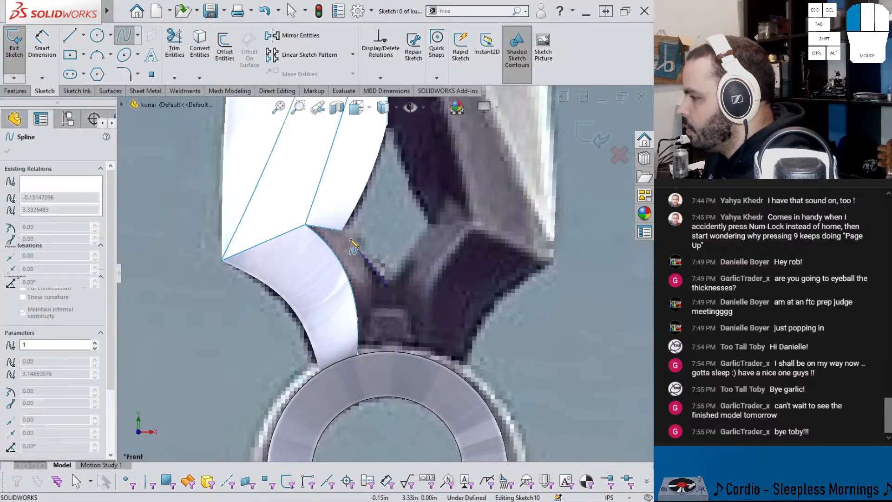
pyautogui.click(342, 230)
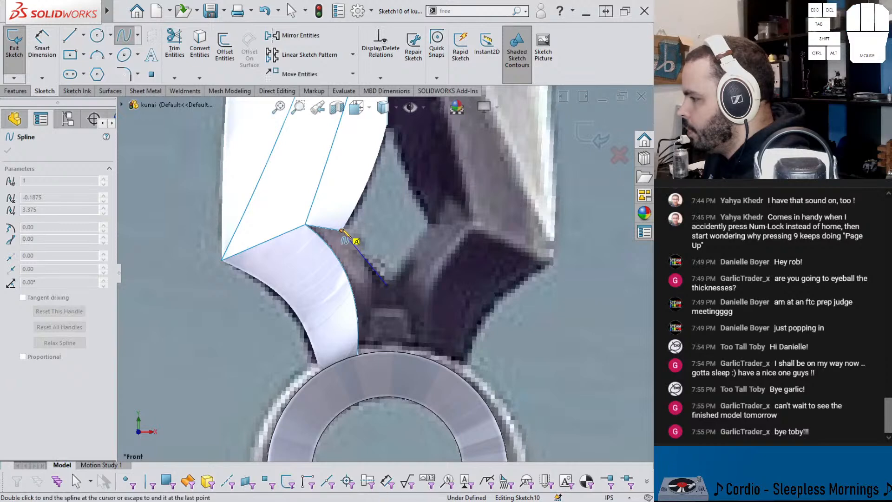
pyautogui.press('Escape')
pyautogui.press('Escape')
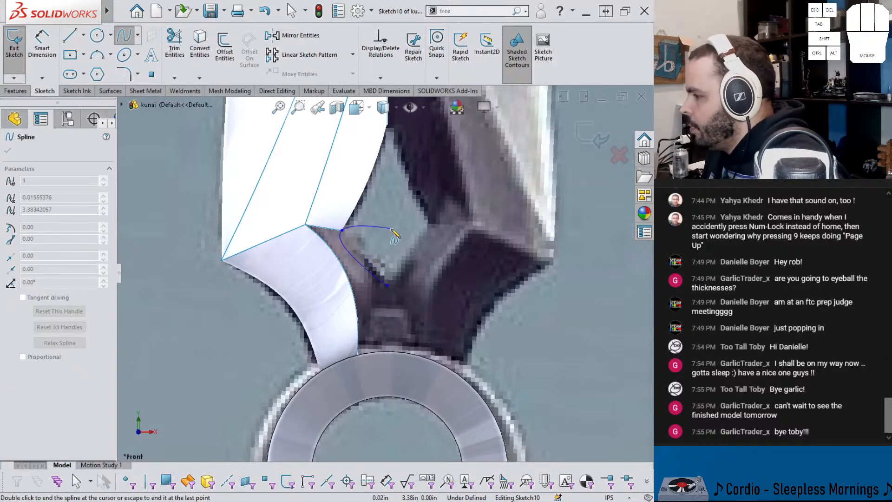
# Step: Add a vertical relation between the new spline's lower endpoint and the origin
pyautogui.click(373, 269)
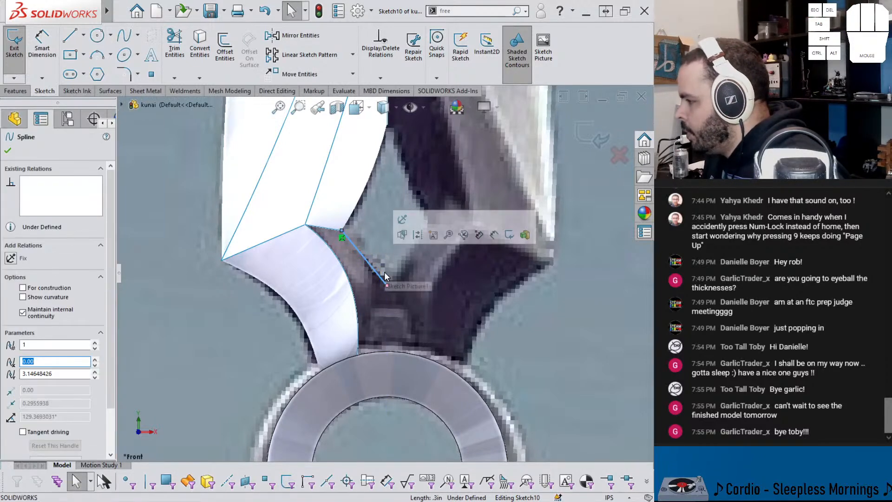
pyautogui.click(386, 284)
pyautogui.scroll(5, 394, 293)
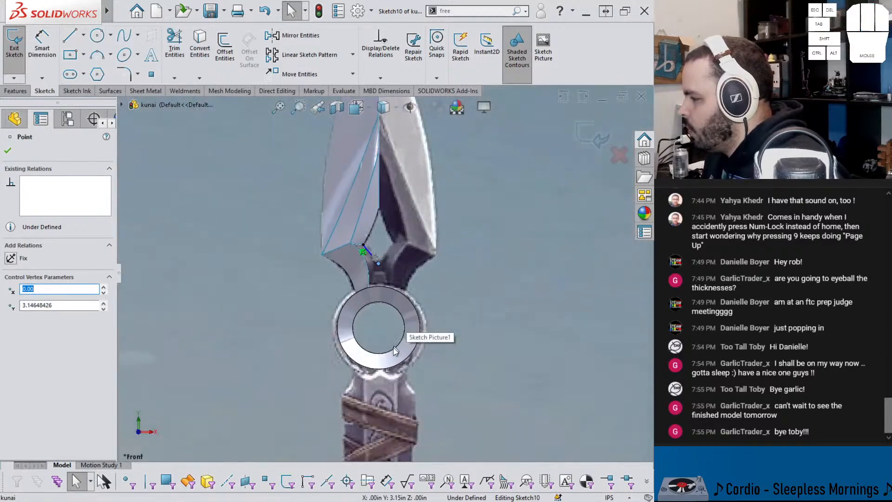
pyautogui.scroll(4, 397, 344)
pyautogui.keyDown('ctrl'); pyautogui.click(382, 374); pyautogui.keyUp('ctrl')
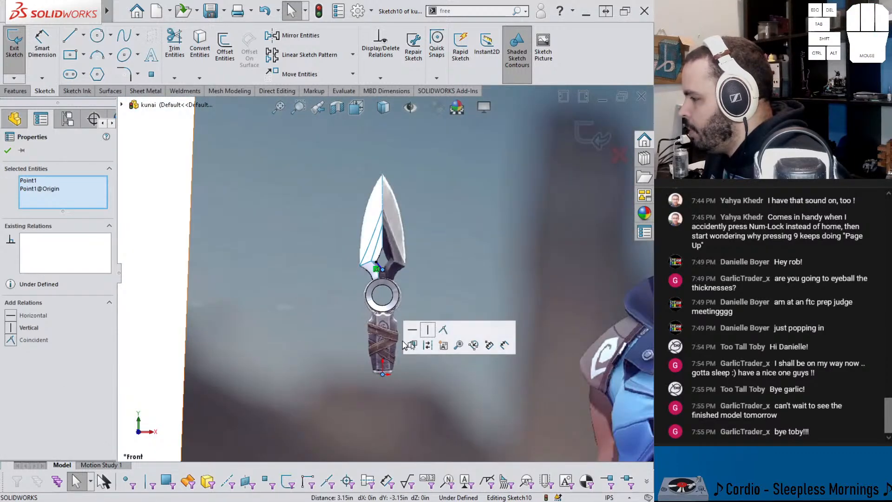
pyautogui.click(429, 330)
# Step: Dimension the vertical distance from the diamond opening's top corner to the spline's lower endpoint as 0.675 in
pyautogui.scroll(-4, 365, 259)
pyautogui.moveTo(458, 331); pyautogui.dragTo(459, 311, button='right')
pyautogui.scroll(-4, 441, 255)
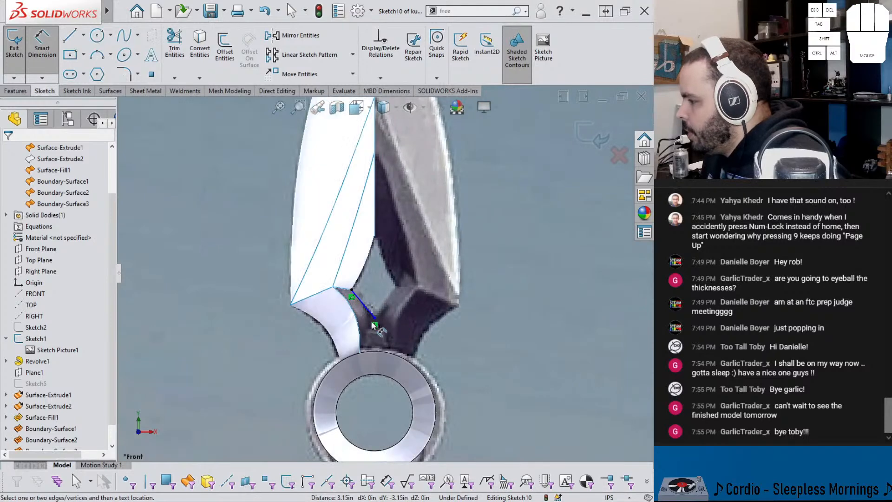
pyautogui.click(375, 319)
pyautogui.click(375, 237)
pyautogui.click(485, 278)
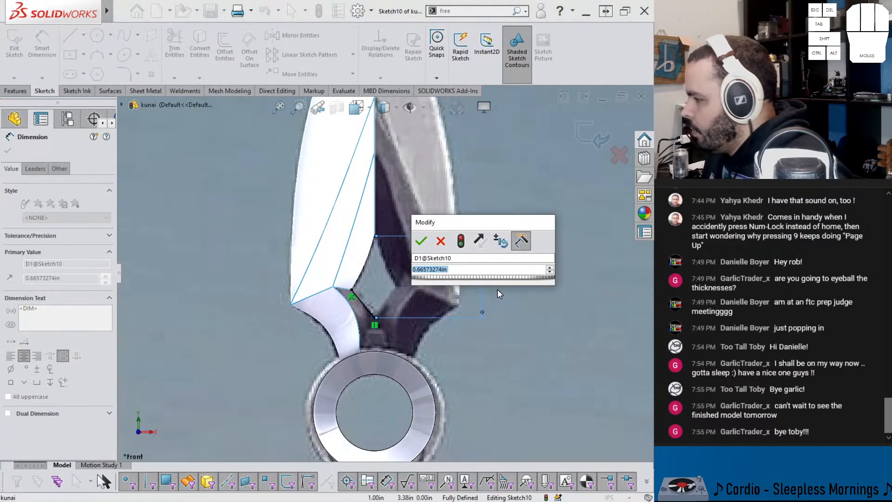
pyautogui.write('.6')
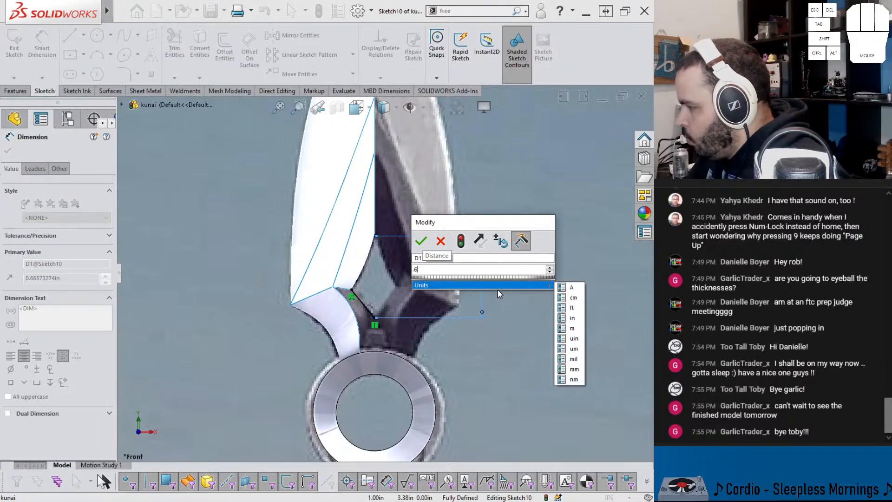
pyautogui.write('75')
pyautogui.press('Return')
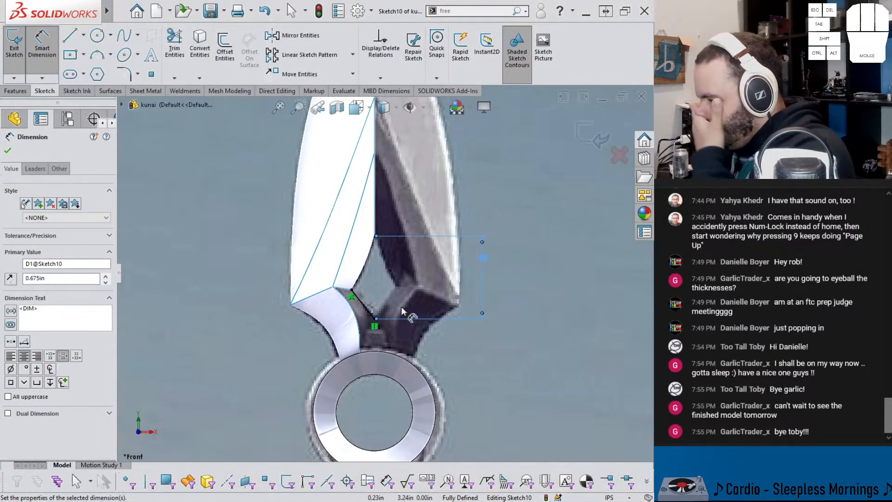
pyautogui.scroll(-6, 390, 310)
pyautogui.press('Escape')
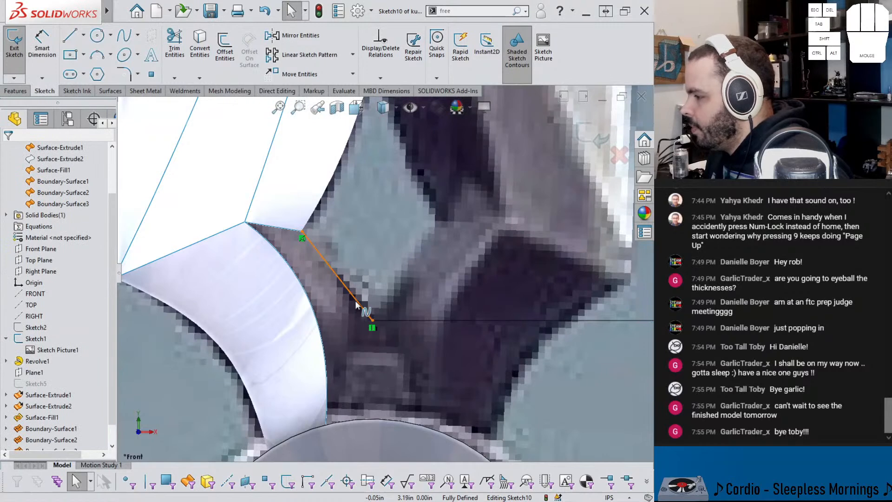
# Step: Bow the spline along the diamond opening's lower-left edge using its end tangent handles, and finish the sketch
pyautogui.click(356, 304)
pyautogui.moveTo(344, 288); pyautogui.dragTo(336, 257)
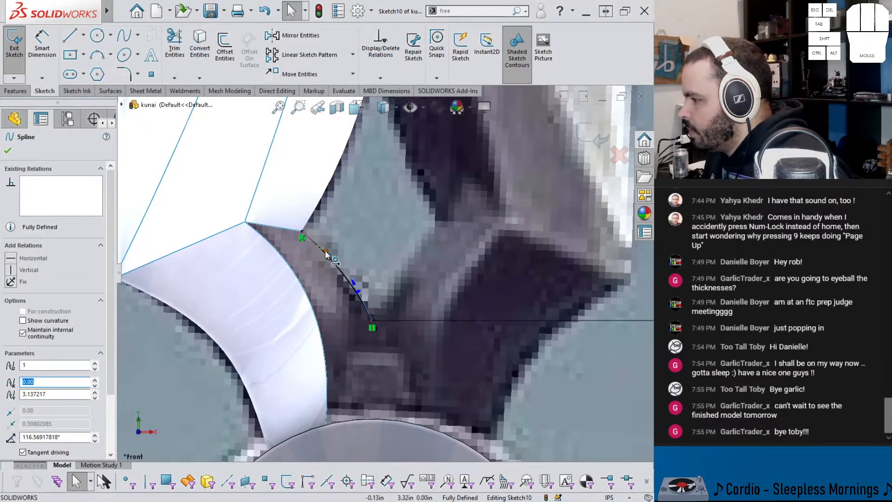
pyautogui.click(327, 254)
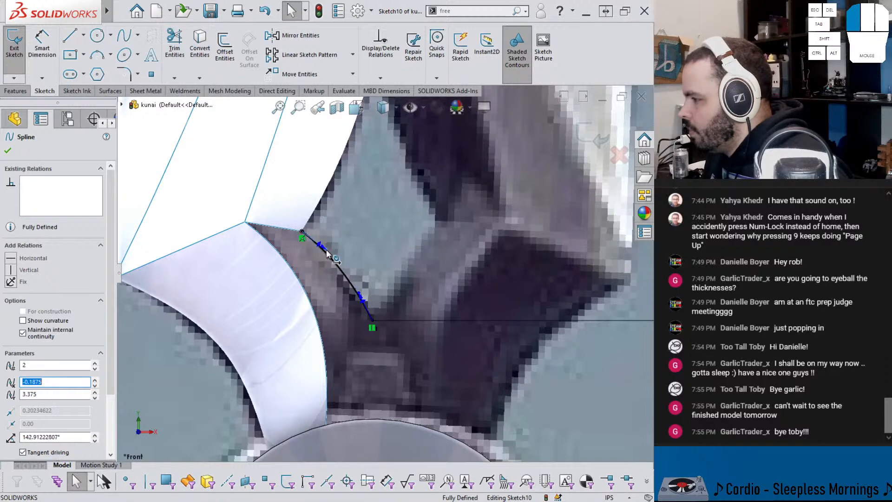
pyautogui.scroll(1, 330, 258)
pyautogui.click(599, 143)
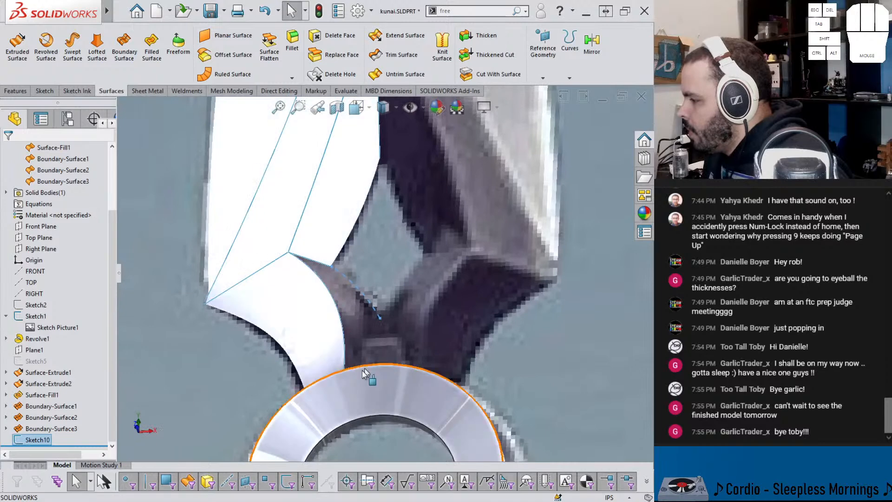
# Step: Hide the revolved ring body below the blade
pyautogui.scroll(-2, 349, 370)
pyautogui.press('Tab')
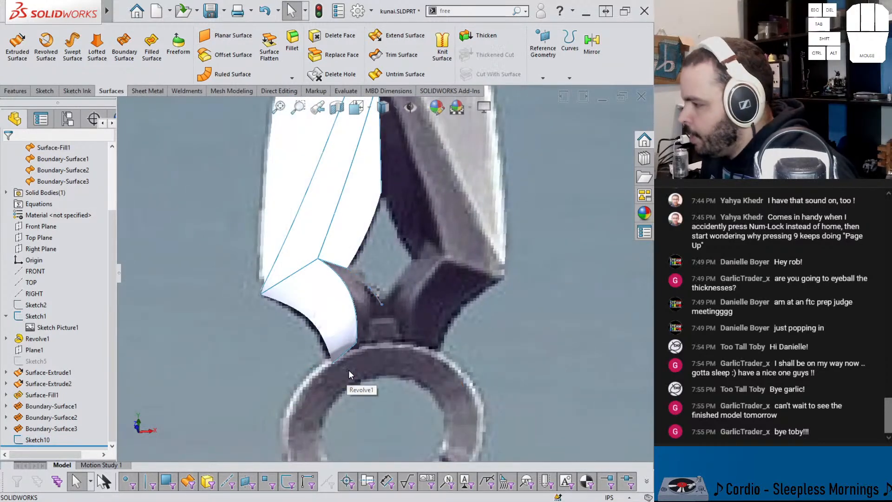
pyautogui.scroll(2, 351, 365)
pyautogui.scroll(1, 355, 358)
pyautogui.moveTo(355, 283)
pyautogui.mouseDown(button='middle')
pyautogui.moveTo(377, 300)
pyautogui.moveTo(366, 323)
pyautogui.moveTo(377, 321)
pyautogui.mouseUp(button='middle')
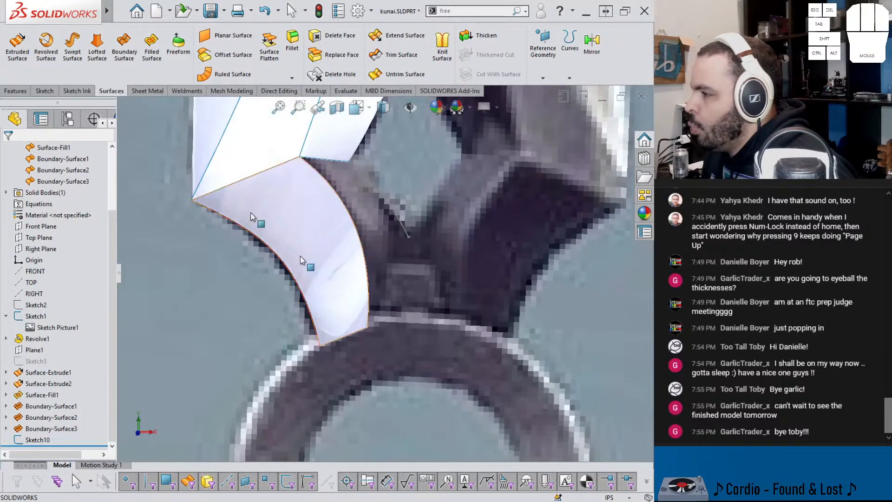
# Step: In a new 3D sketch, draw a two-point spline from the Sketch10 spline's lower endpoint to the lower curved facet's bottom inner corner
pyautogui.click(46, 91)
pyautogui.click(14, 79)
pyautogui.click(28, 103)
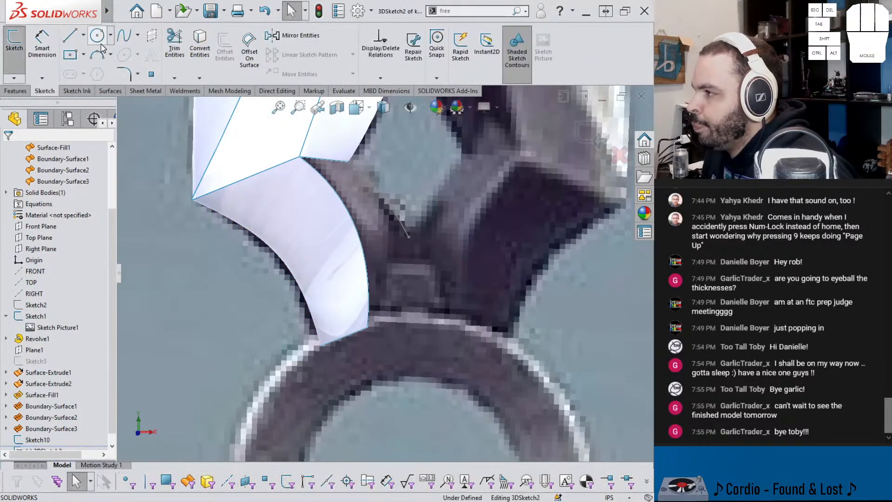
pyautogui.click(120, 40)
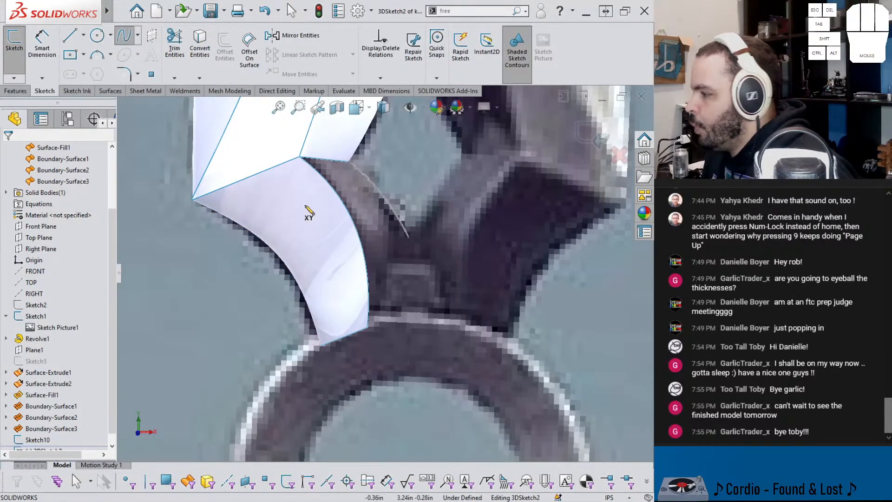
pyautogui.click(408, 238)
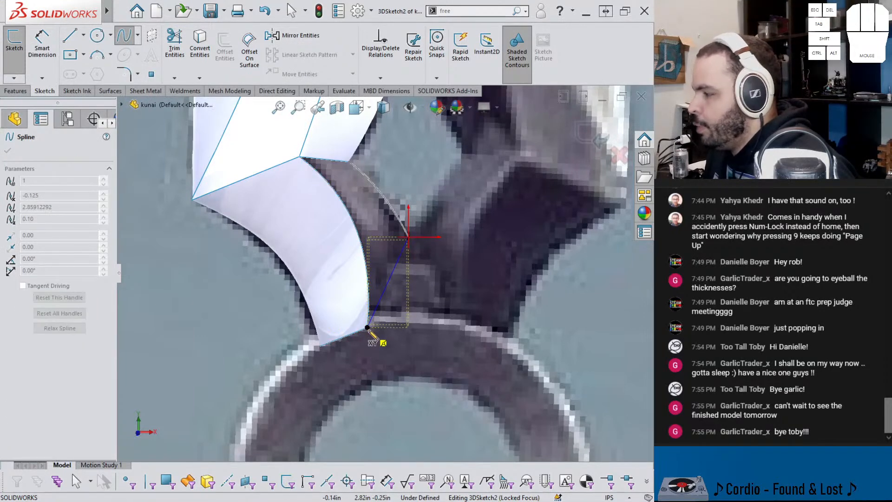
pyautogui.doubleClick(367, 327)
pyautogui.press('Escape')
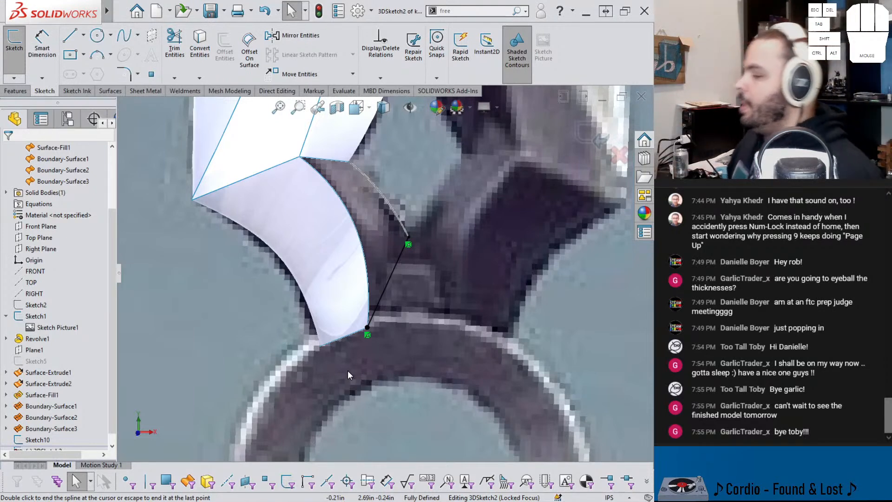
pyautogui.hotkey('ctrl', '1')
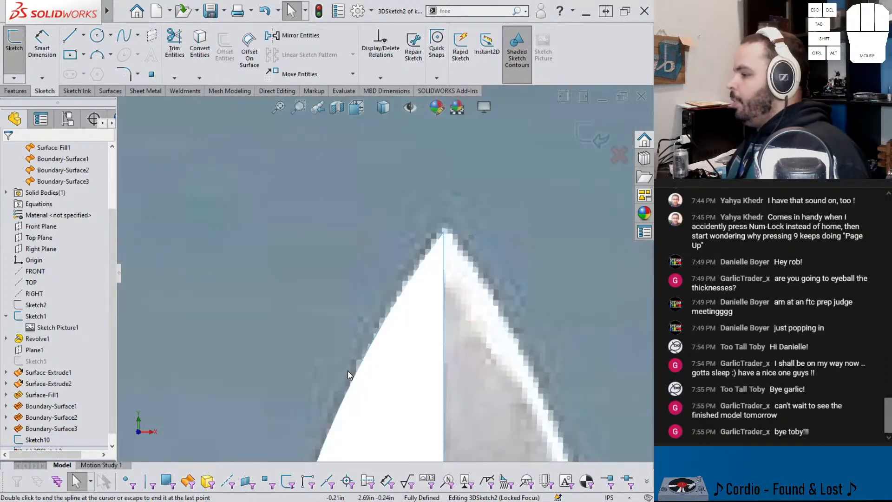
pyautogui.hotkey('ctrl', 'shift', 'z')
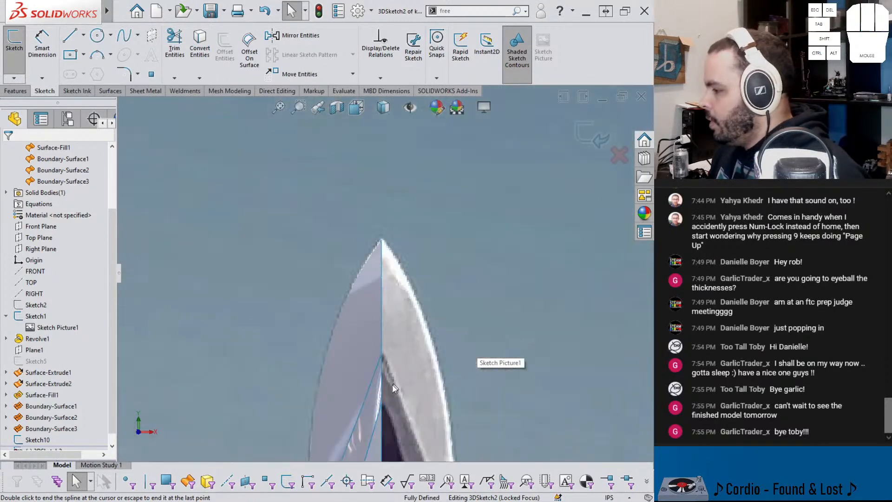
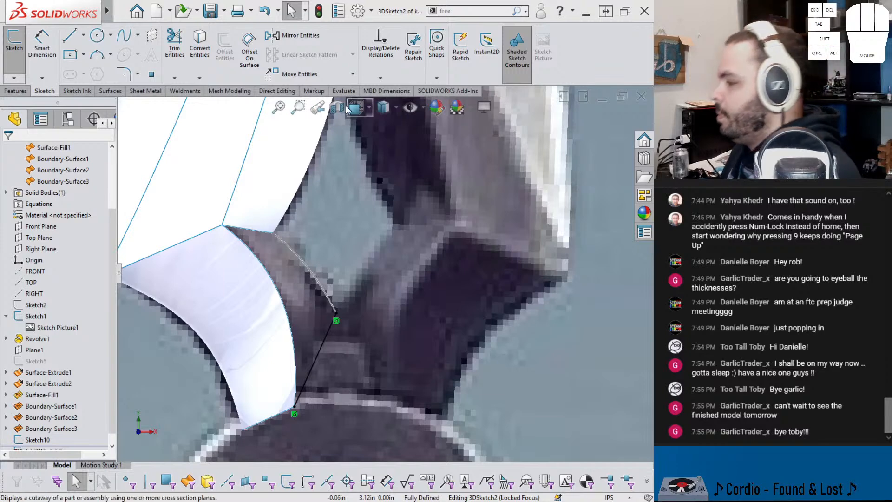
# Step: Bow the 3D spline between the diamond opening's lower corner and the ring with its end tangent handles, and finish the 3D sketch
pyautogui.click(326, 371)
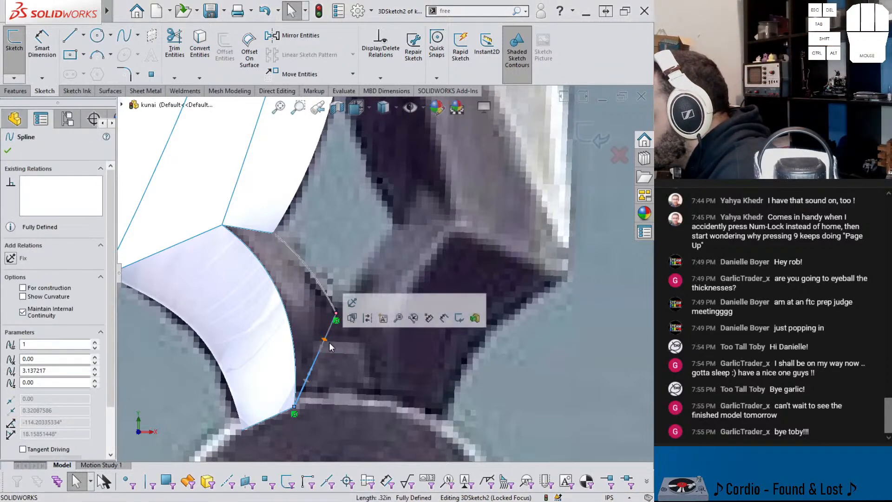
pyautogui.moveTo(317, 354); pyautogui.dragTo(316, 347)
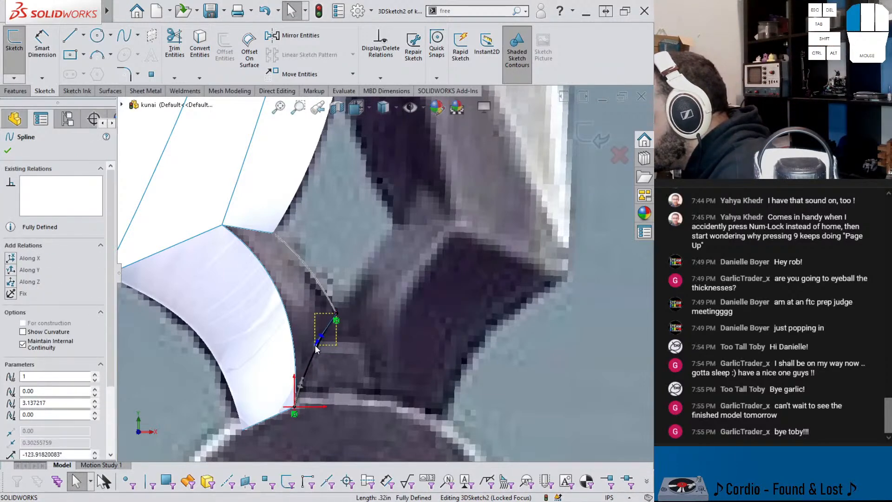
pyautogui.moveTo(302, 378); pyautogui.dragTo(305, 375)
pyautogui.scroll(2, 304, 377)
pyautogui.moveTo(293, 362); pyautogui.dragTo(317, 325, button='middle')
pyautogui.click(592, 136)
pyautogui.click(592, 136)
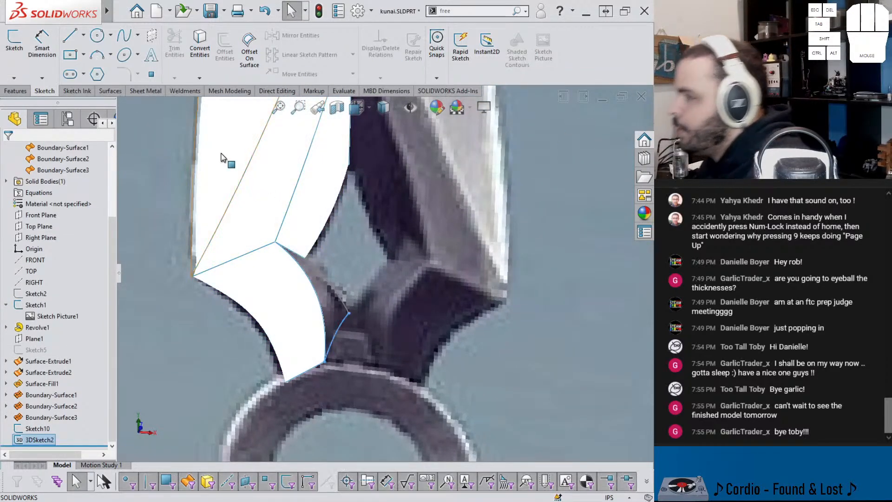
# Step: Create a boundary surface between the lower facet's inner edge and Sketch10, with 3DSketch2 and the upper facet's short edge as the second direction
pyautogui.click(111, 91)
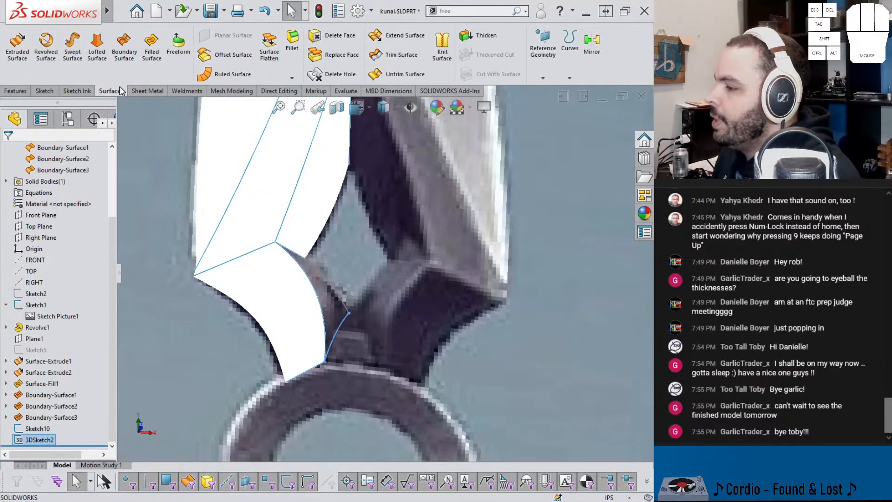
pyautogui.click(125, 47)
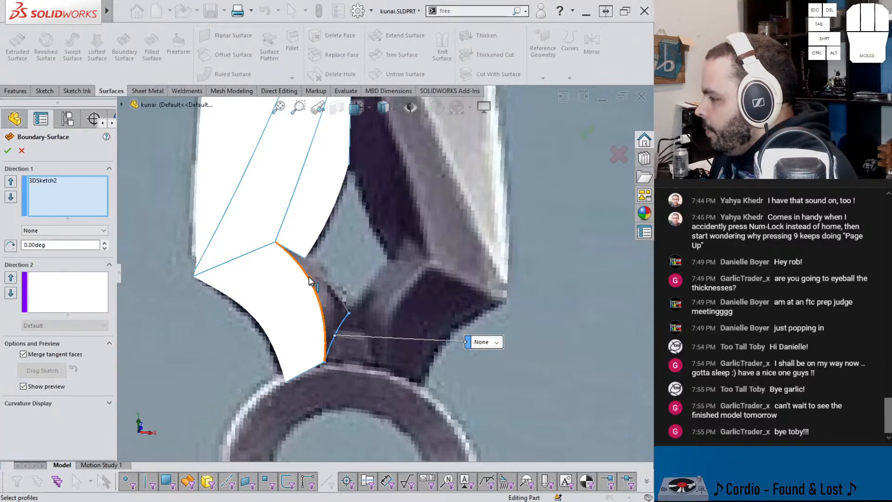
pyautogui.click(320, 297)
pyautogui.rightClick(79, 205)
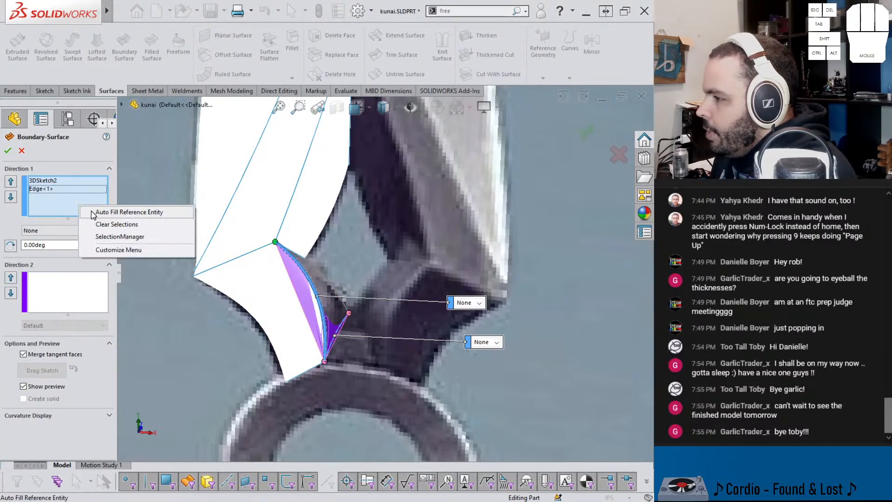
pyautogui.click(95, 224)
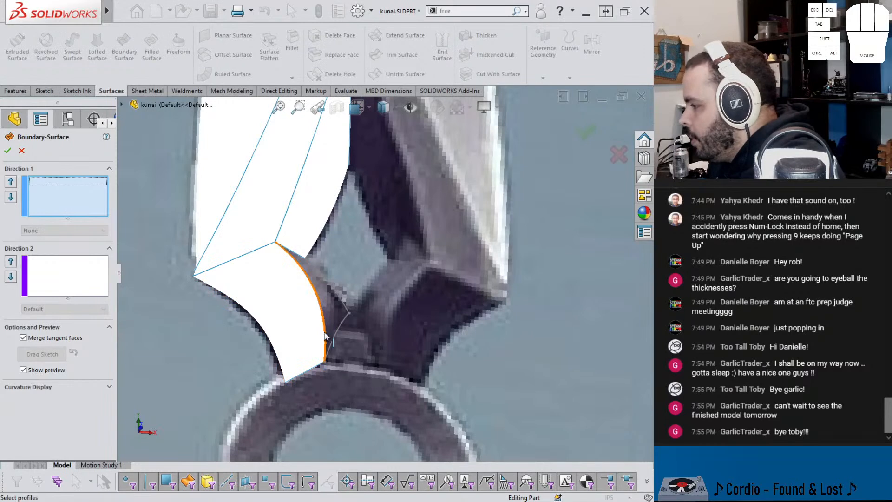
pyautogui.click(324, 335)
pyautogui.click(346, 315)
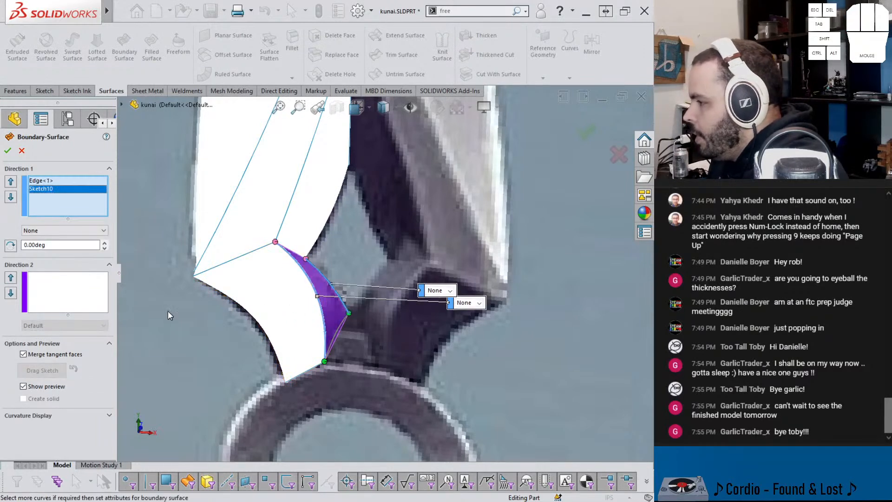
pyautogui.click(66, 294)
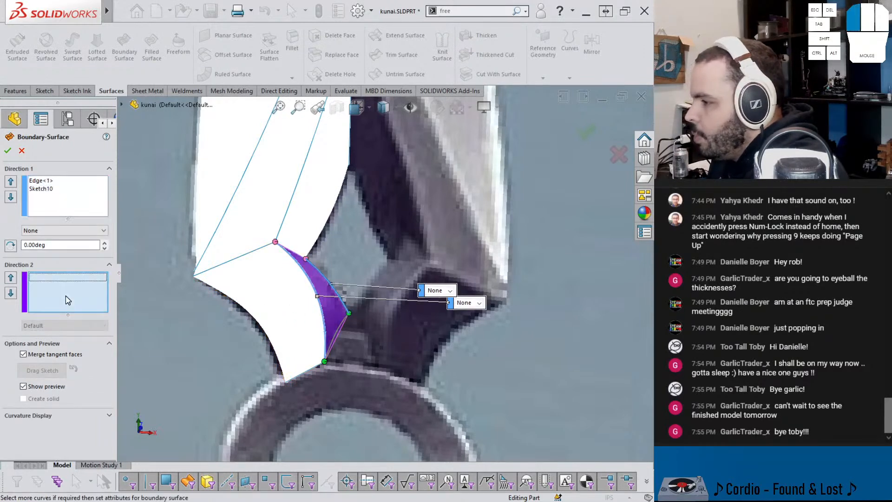
pyautogui.click(334, 336)
pyautogui.moveTo(331, 331)
pyautogui.mouseDown(button='middle')
pyautogui.moveTo(304, 308)
pyautogui.moveTo(316, 253)
pyautogui.moveTo(297, 211)
pyautogui.moveTo(310, 249)
pyautogui.moveTo(306, 228)
pyautogui.mouseUp(button='middle')
pyautogui.click(298, 250)
pyautogui.click(579, 138)
# Step: Compare the new inner facet and the rest of the half blade with the reference picture
pyautogui.moveTo(414, 283); pyautogui.dragTo(367, 277, button='middle')
pyautogui.scroll(-5, 363, 264)
pyautogui.scroll(3, 369, 277)
pyautogui.scroll(-8, 376, 274)
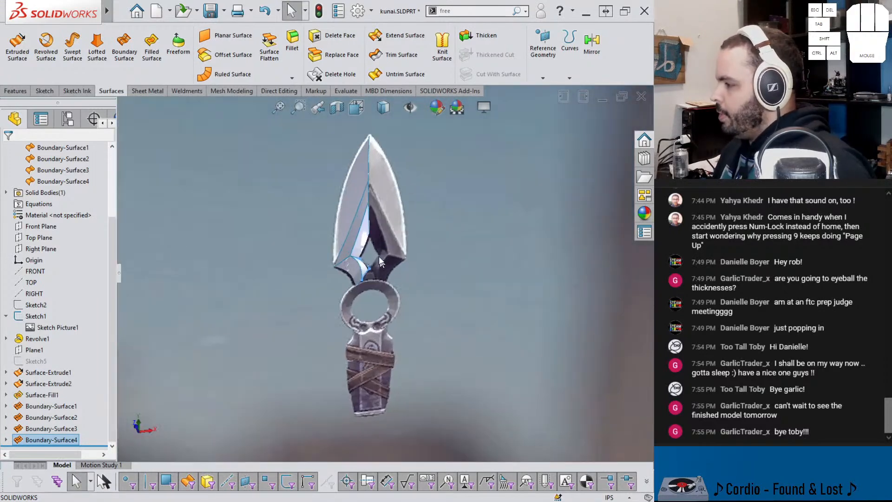
pyautogui.scroll(-3, 370, 307)
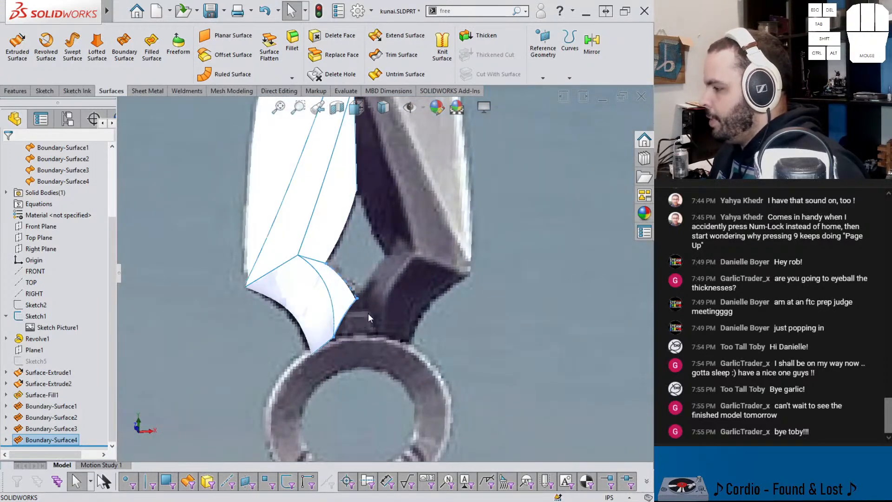
pyautogui.scroll(7, 370, 321)
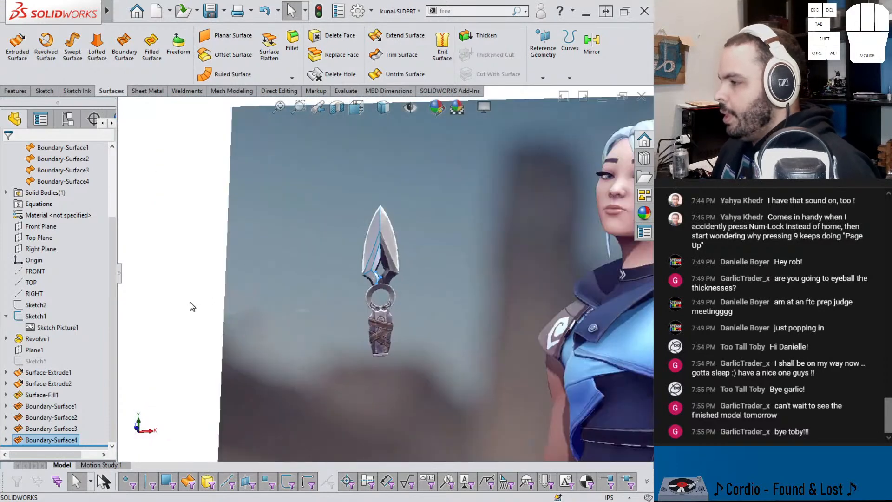
pyautogui.click(207, 317)
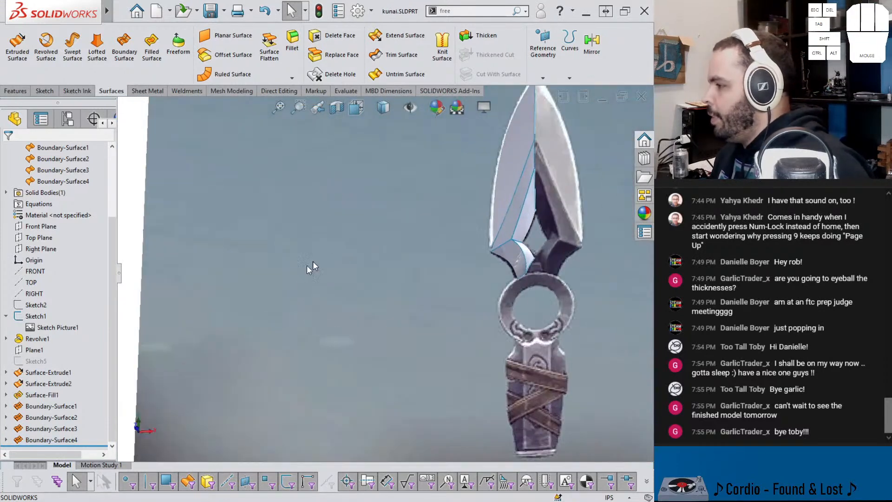
pyautogui.scroll(-5, 325, 279)
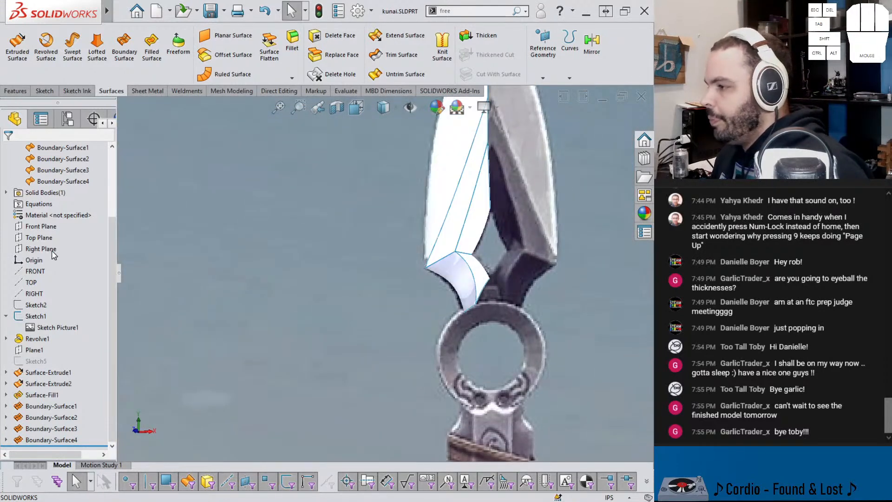
# Step: Mirror the four boundary surfaces and the large filled surface of the half blade about the Right Plane
pyautogui.click(52, 251)
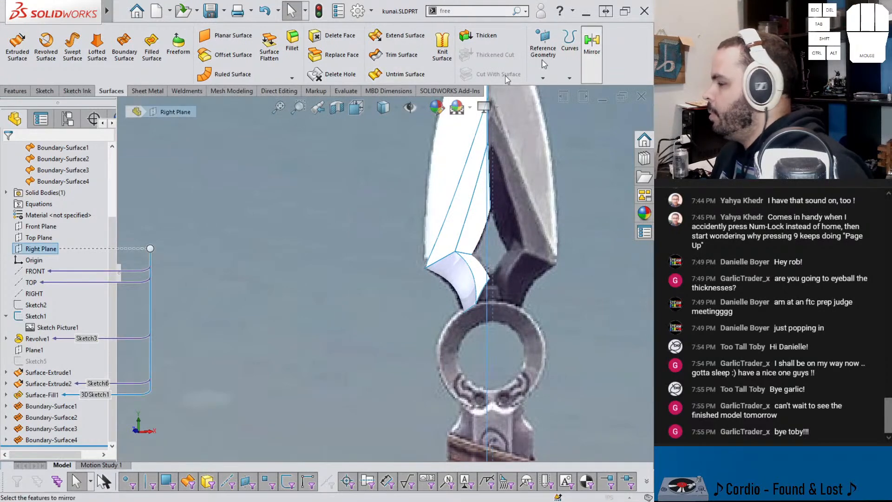
pyautogui.click(591, 46)
pyautogui.click(40, 257)
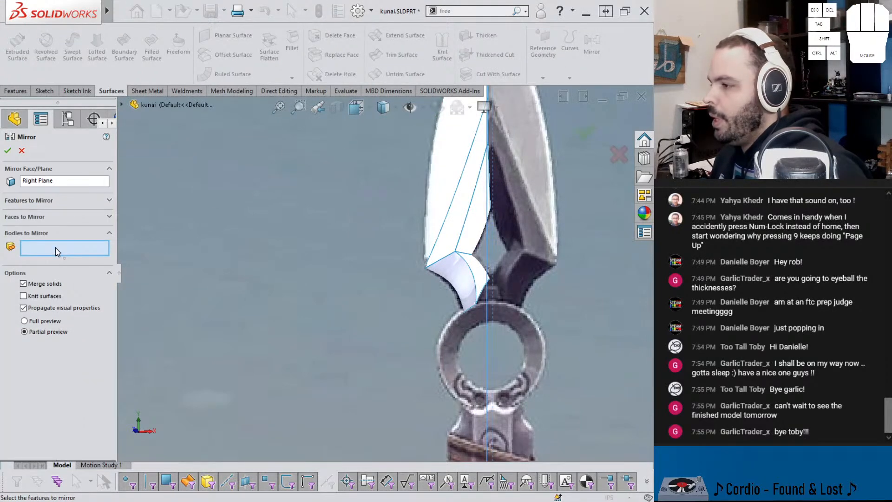
pyautogui.click(473, 269)
pyautogui.click(453, 268)
pyautogui.click(453, 245)
pyautogui.click(469, 244)
pyautogui.scroll(1, 468, 163)
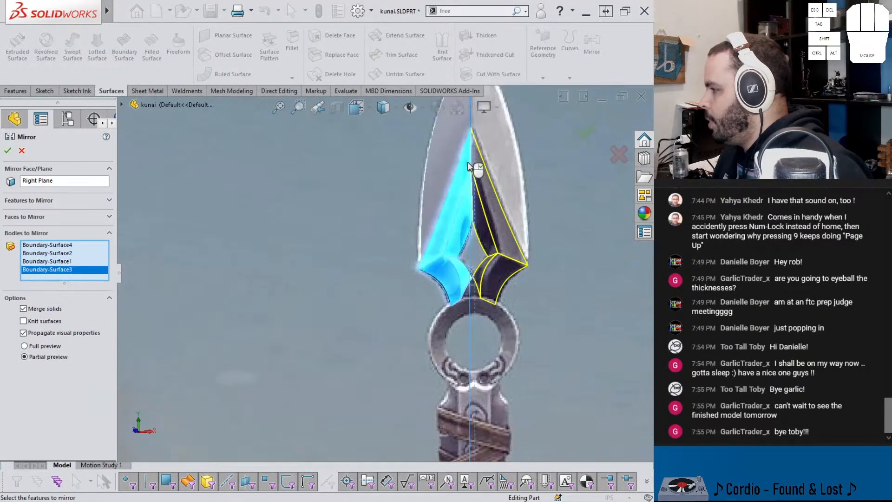
pyautogui.rightClick(469, 166)
# Step: Fill the triangular gap between the two inner facets above the ring, with Fix up boundary on and Optimize surface off
pyautogui.moveTo(499, 254); pyautogui.dragTo(500, 218, button='middle')
pyautogui.scroll(-7, 458, 297)
pyautogui.moveTo(374, 311); pyautogui.dragTo(449, 278, button='middle')
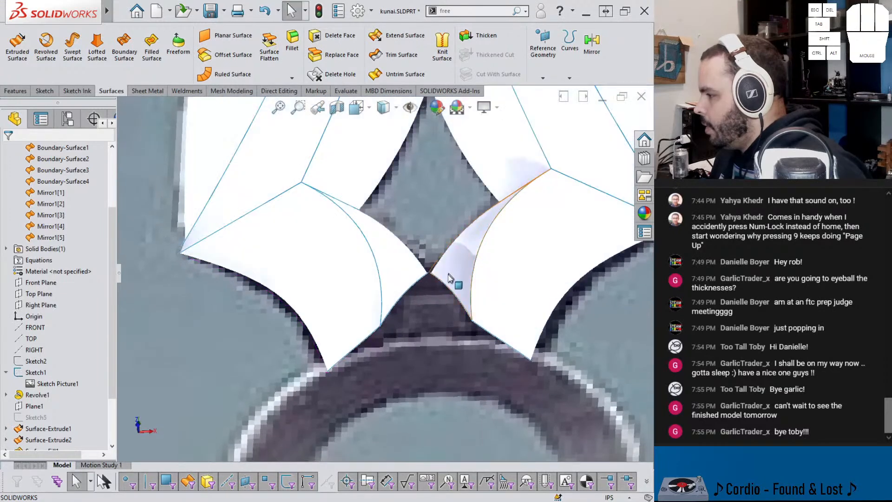
pyautogui.click(152, 47)
pyautogui.click(421, 280)
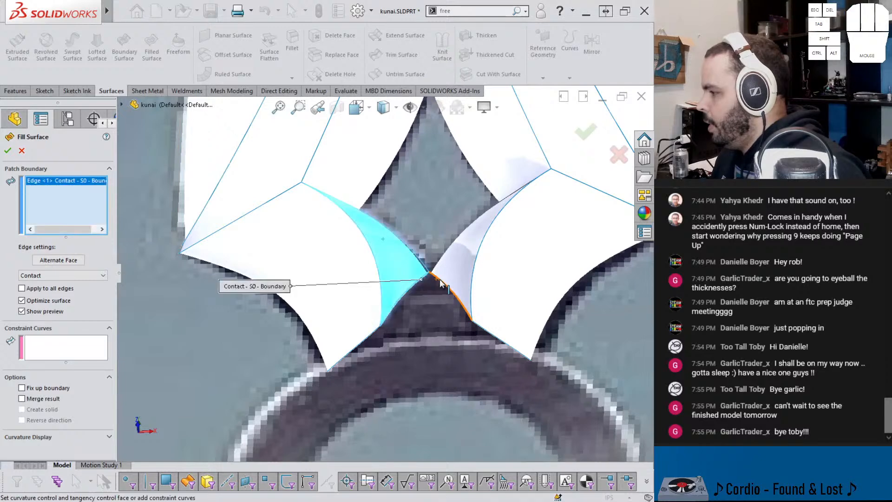
pyautogui.click(440, 279)
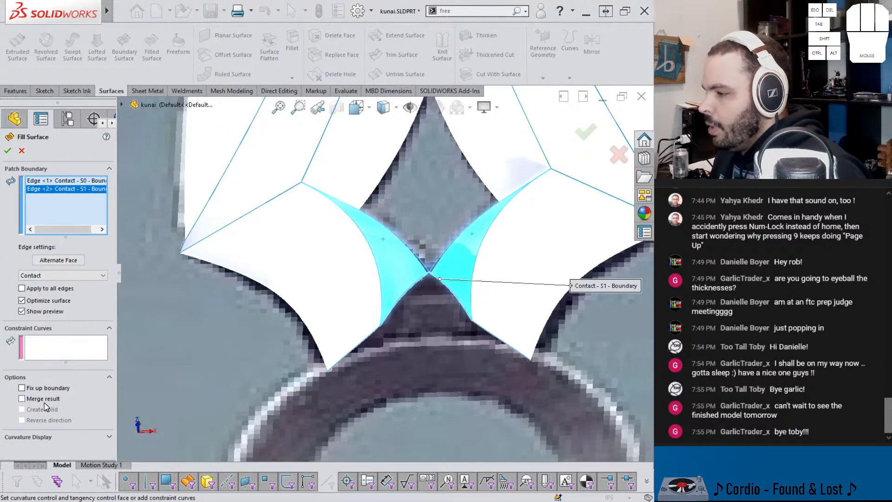
pyautogui.click(22, 388)
pyautogui.moveTo(377, 320); pyautogui.dragTo(380, 343, button='middle')
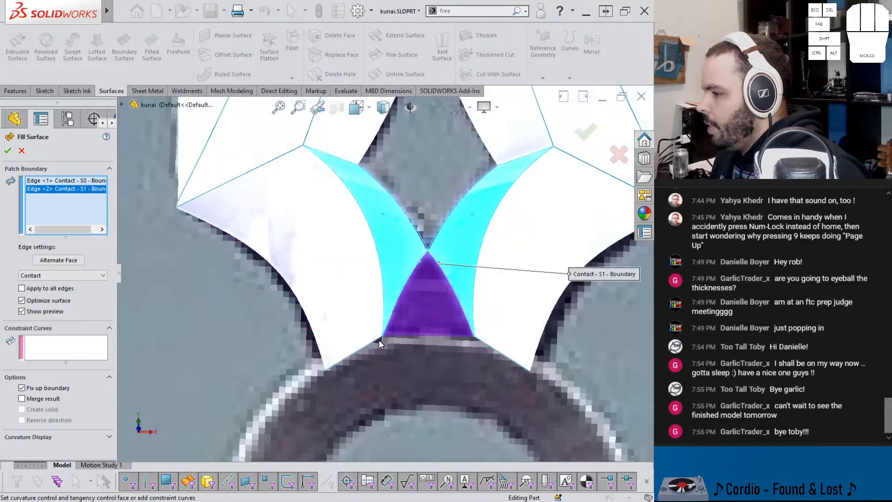
pyautogui.click(32, 301)
pyautogui.click(7, 150)
pyautogui.scroll(6, 249, 196)
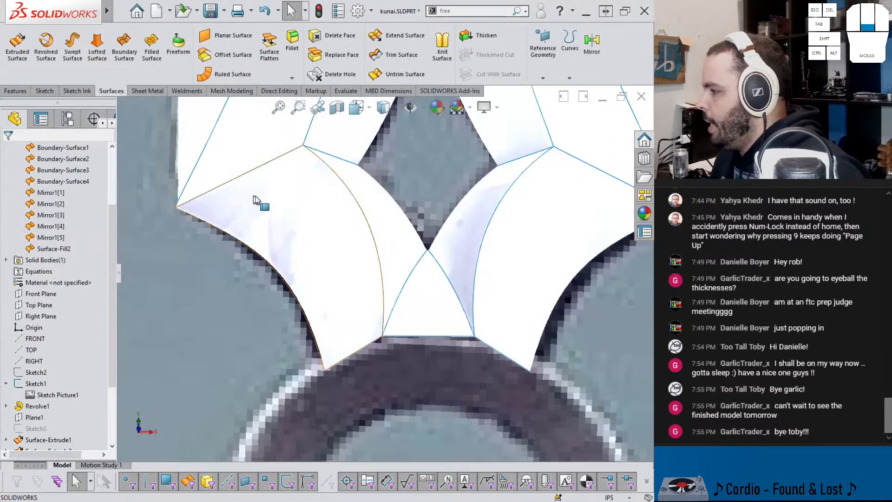
pyautogui.click(329, 90)
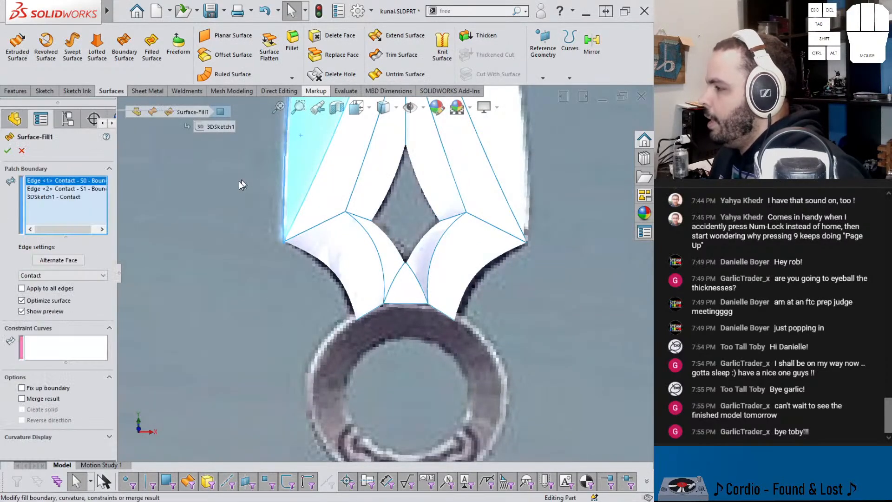
pyautogui.click(25, 154)
pyautogui.scroll(-10, 293, 191)
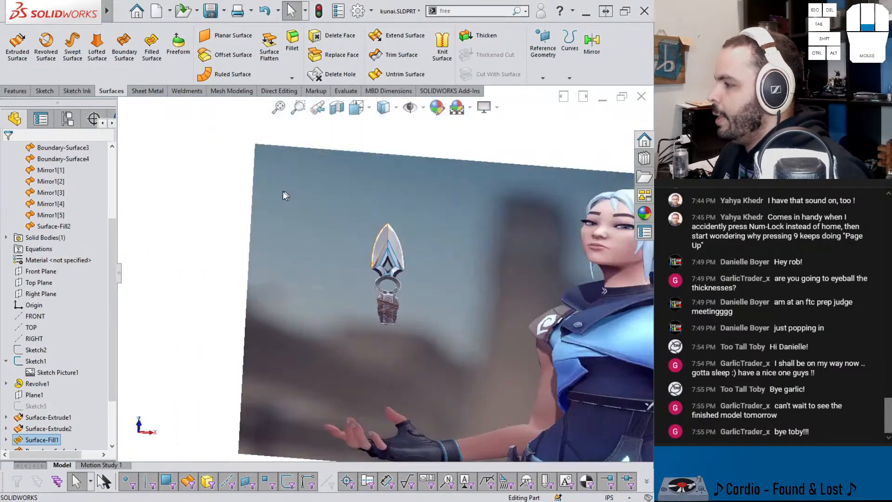
pyautogui.click(212, 243)
pyautogui.scroll(8, 361, 255)
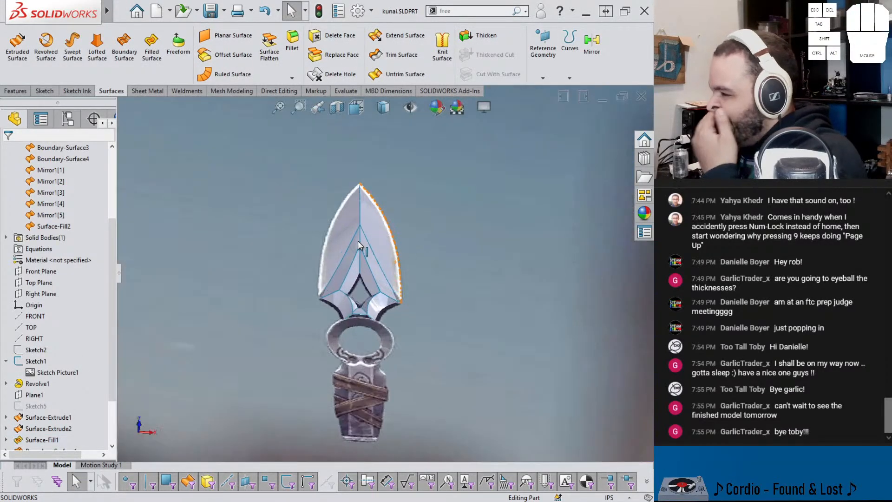
# Step: Edit the original fill surface forming the blade's large outer facet and turn off Optimize surface
pyautogui.click(351, 228)
pyautogui.click(373, 191)
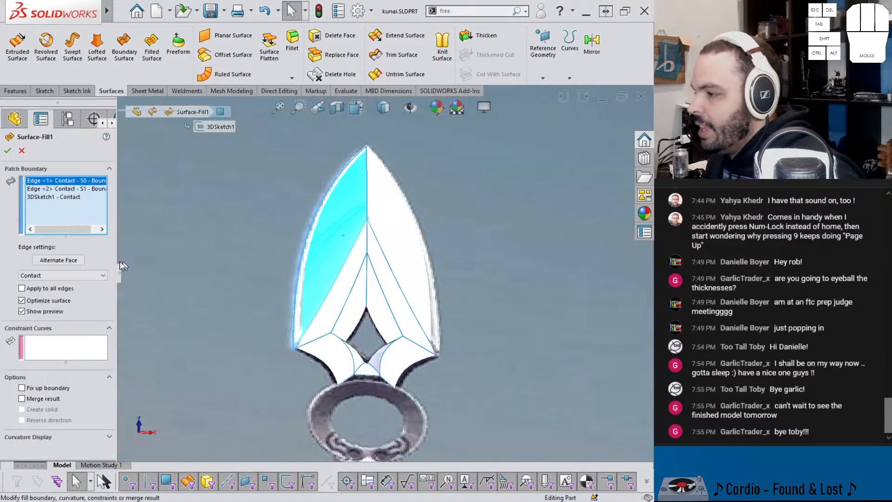
pyautogui.click(49, 300)
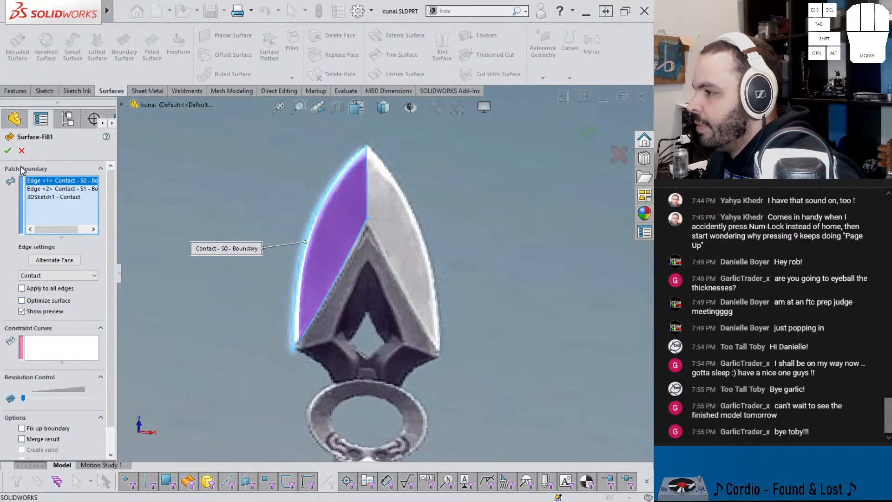
pyautogui.click(8, 152)
pyautogui.moveTo(324, 282); pyautogui.dragTo(310, 331, button='middle')
pyautogui.scroll(3, 363, 370)
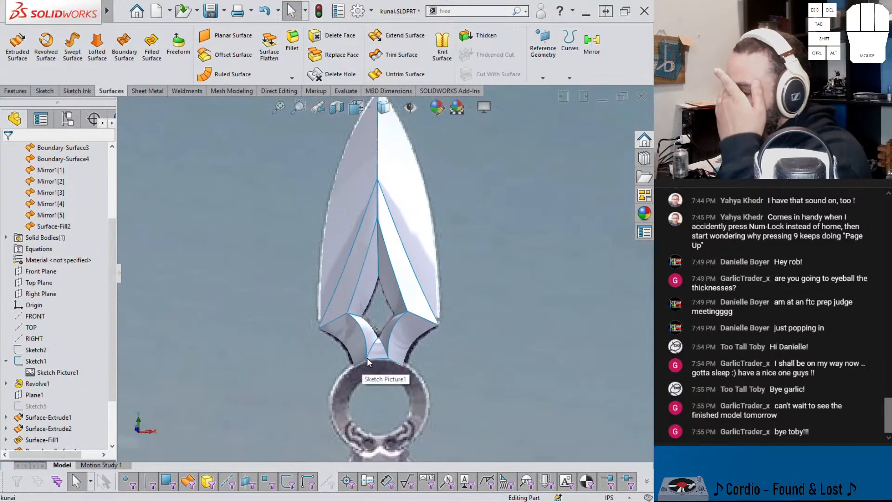
# Step: Hide Sketch1 together with its reference picture
pyautogui.scroll(-5, 367, 356)
pyautogui.moveTo(397, 297); pyautogui.dragTo(212, 368, button='middle')
pyautogui.click(42, 363)
pyautogui.click(48, 348)
# Step: Delete the surface bodies Surface-Extrude1 and Surface-Extrude2
pyautogui.moveTo(359, 324)
pyautogui.mouseDown(button='middle')
pyautogui.moveTo(335, 318)
pyautogui.moveTo(462, 278)
pyautogui.moveTo(431, 290)
pyautogui.mouseUp(button='middle')
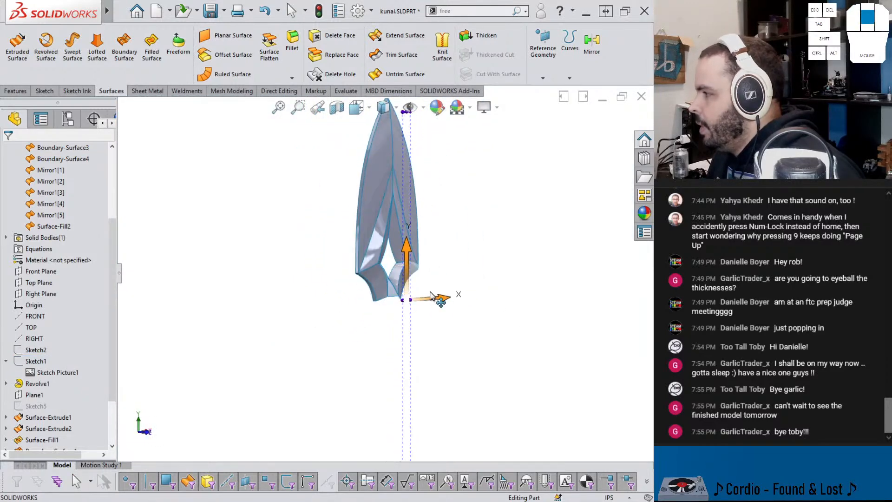
pyautogui.scroll(-1, 394, 200)
pyautogui.scroll(1, 379, 168)
pyautogui.moveTo(377, 167); pyautogui.dragTo(494, 163, button='middle')
pyautogui.scroll(3, 50, 226)
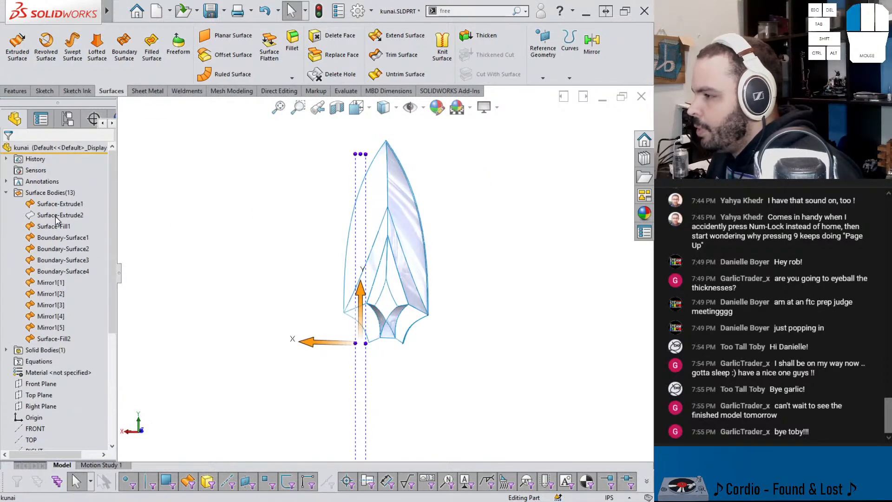
pyautogui.click(57, 214)
pyautogui.keyDown('ctrl'); pyautogui.click(53, 204); pyautogui.keyUp('ctrl')
pyautogui.rightClick(49, 212)
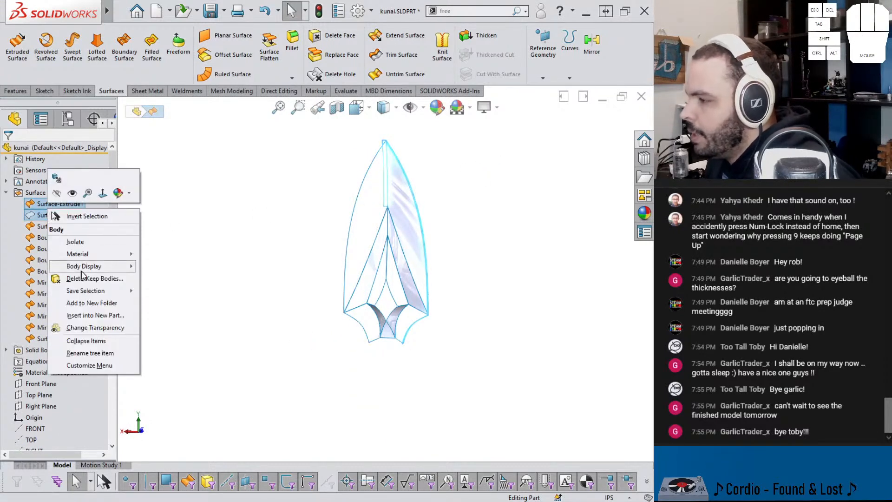
pyautogui.click(84, 278)
pyautogui.click(7, 150)
pyautogui.moveTo(343, 212)
pyautogui.mouseDown(button='middle')
pyautogui.moveTo(431, 224)
pyautogui.moveTo(258, 256)
pyautogui.moveTo(165, 215)
pyautogui.moveTo(231, 215)
pyautogui.moveTo(230, 232)
pyautogui.mouseUp(button='middle')
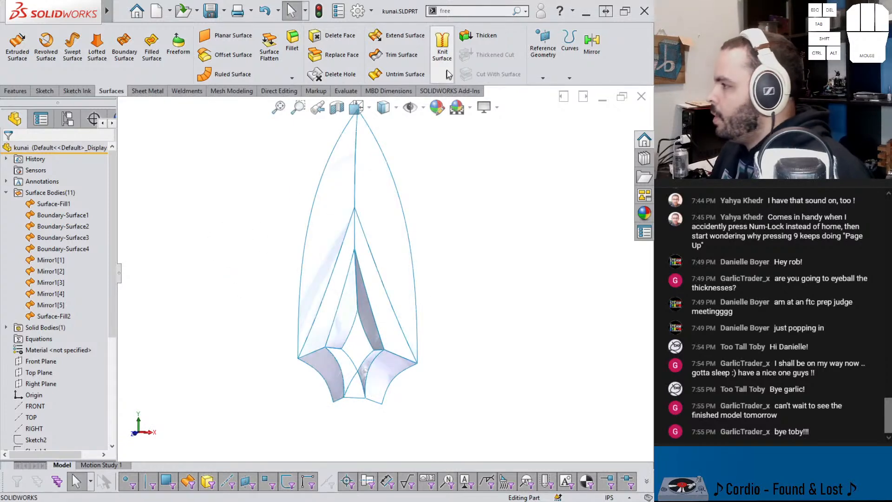
pyautogui.click(444, 53)
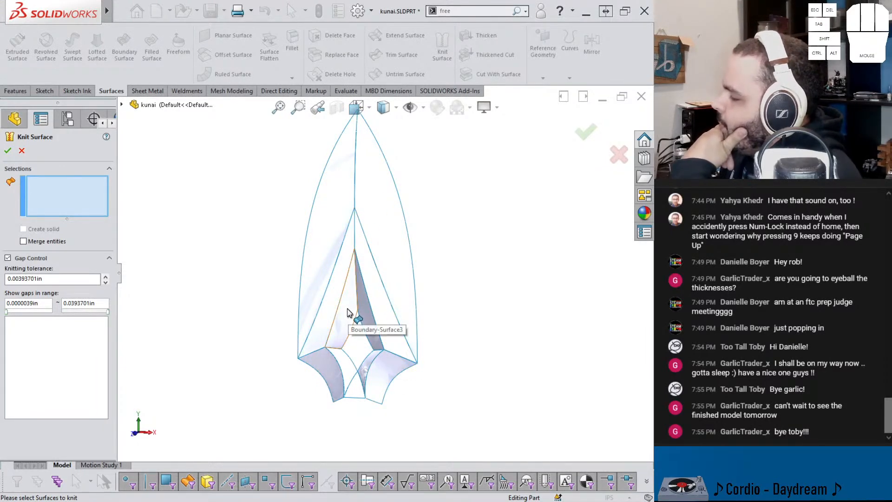
pyautogui.click(22, 151)
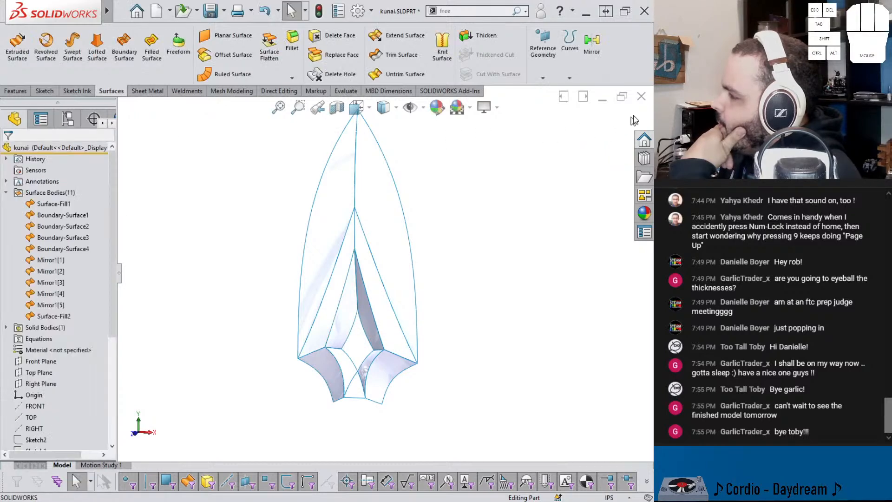
# Step: Mirror all eleven surface bodies of the blade's front half about the Front Plane
pyautogui.click(592, 47)
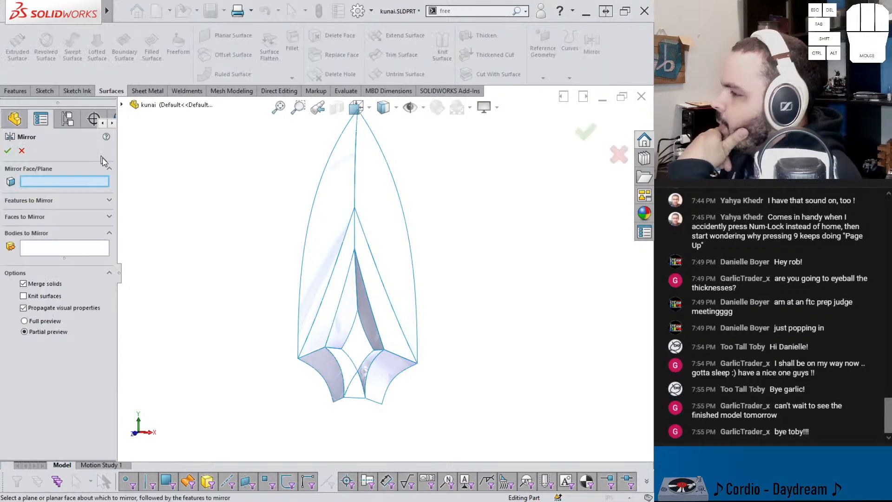
pyautogui.click(122, 107)
pyautogui.click(167, 194)
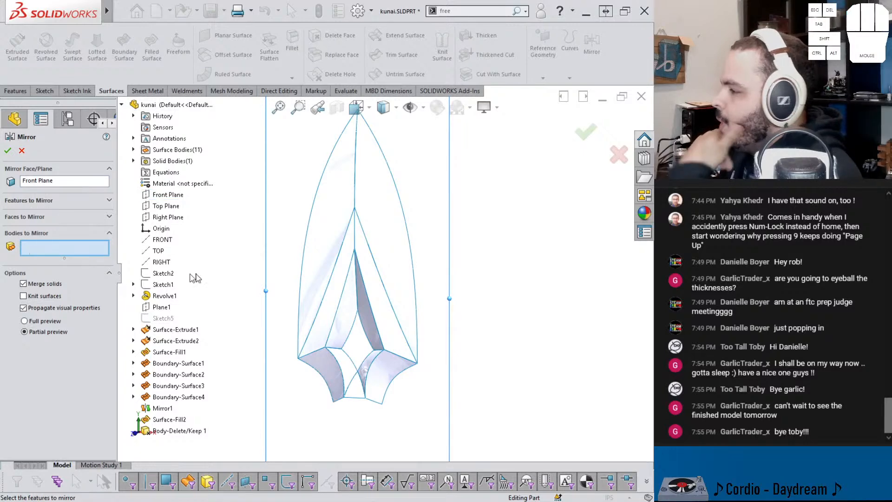
pyautogui.click(339, 210)
pyautogui.click(390, 210)
pyautogui.click(368, 264)
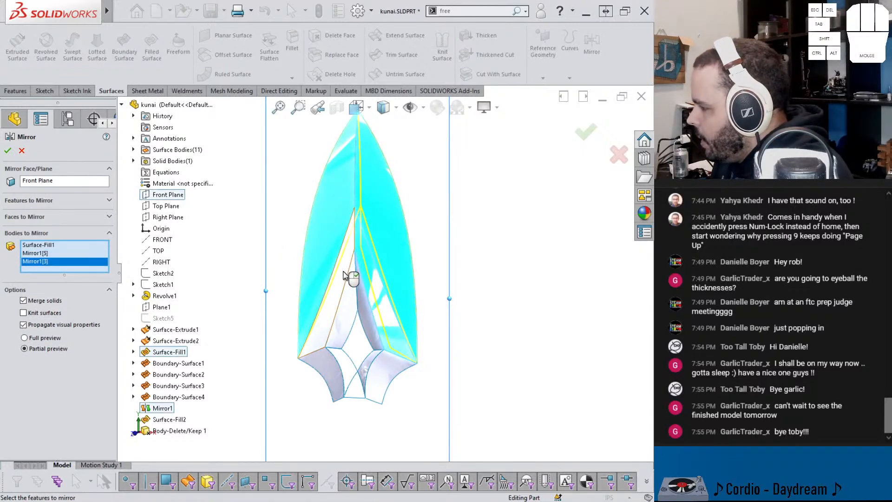
pyautogui.click(347, 275)
pyautogui.click(351, 302)
pyautogui.click(367, 371)
pyautogui.click(366, 371)
pyautogui.click(371, 381)
pyautogui.click(357, 389)
pyautogui.click(351, 372)
pyautogui.click(333, 379)
pyautogui.moveTo(331, 358); pyautogui.dragTo(294, 349, button='middle')
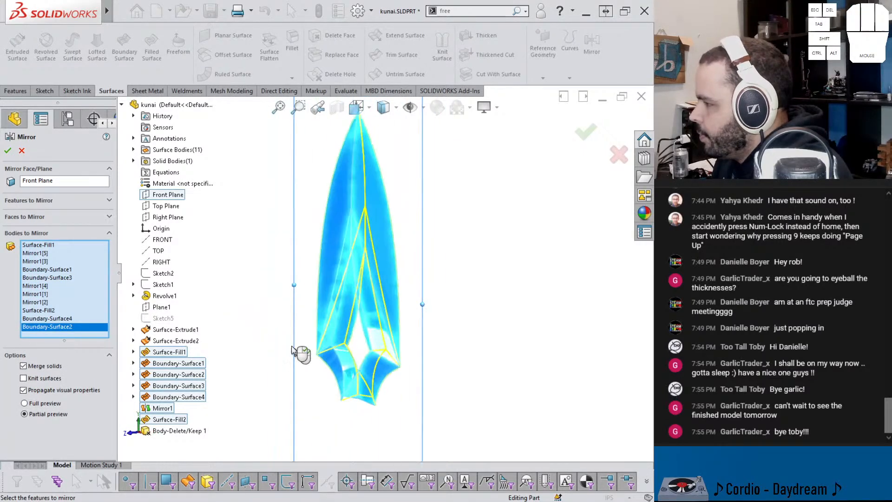
pyautogui.scroll(-3, 362, 300)
pyautogui.scroll(2, 369, 330)
pyautogui.moveTo(383, 368); pyautogui.dragTo(453, 90, button='middle')
pyautogui.click(442, 47)
pyautogui.click(309, 201)
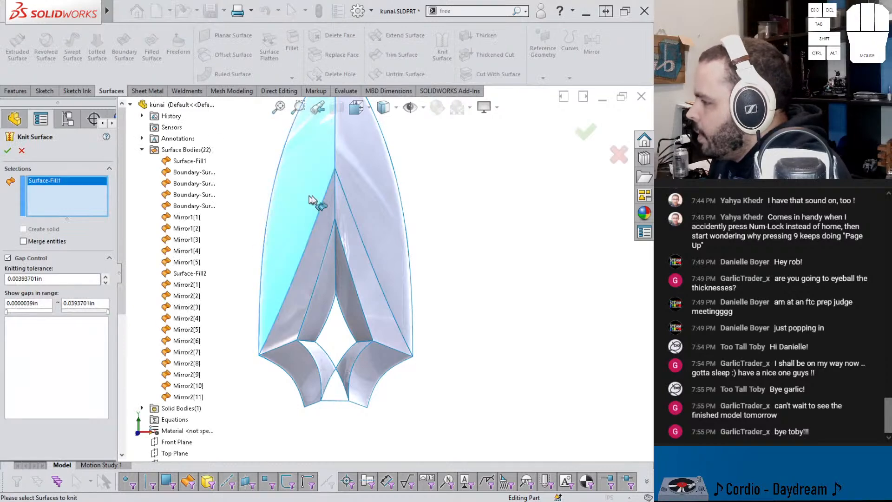
pyautogui.click(367, 201)
pyautogui.click(352, 228)
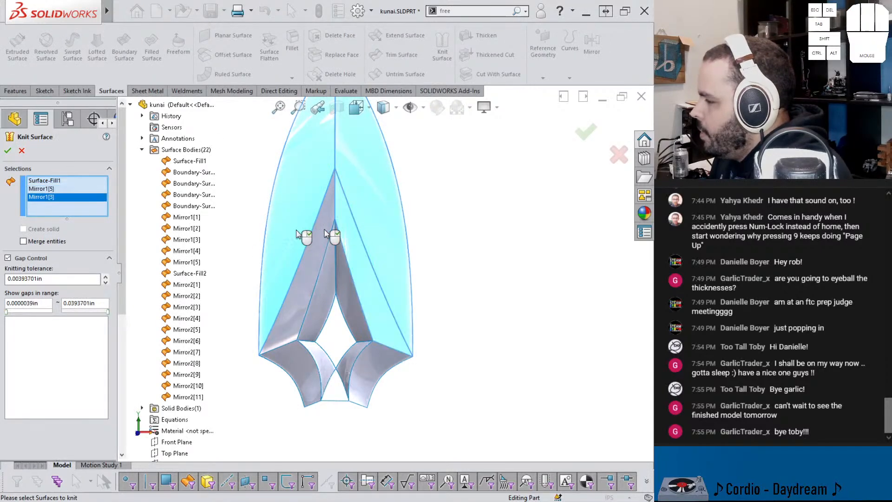
pyautogui.click(22, 151)
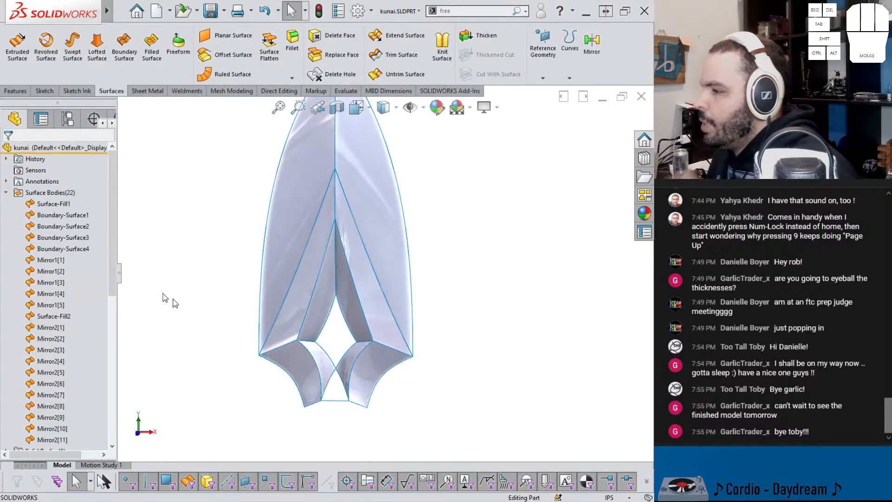
# Step: Examine how the blade's lower facets meet the ring, showing the ring body temporarily
pyautogui.scroll(-10, 51, 246)
pyautogui.scroll(10, 39, 240)
pyautogui.scroll(-12, 39, 238)
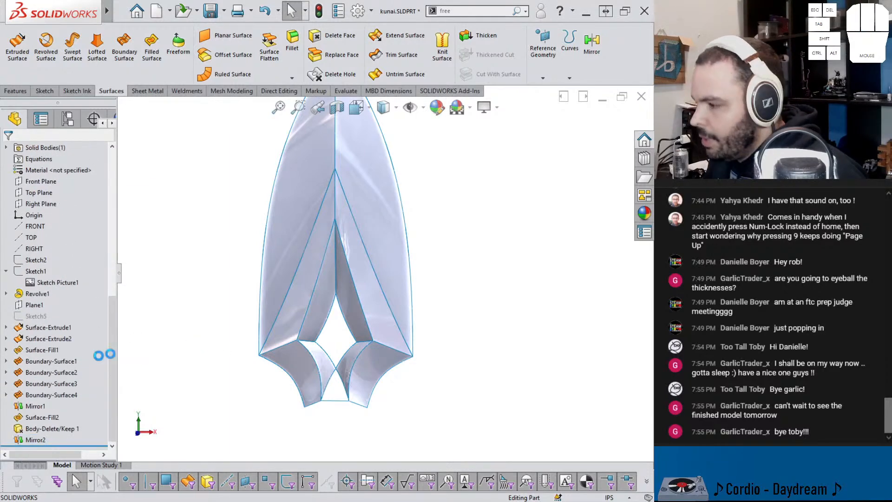
pyautogui.moveTo(317, 321); pyautogui.dragTo(341, 417, button='middle')
pyautogui.hotkey('shift', 'Tab')
pyautogui.scroll(-8, 339, 386)
pyautogui.moveTo(335, 355); pyautogui.dragTo(324, 295, button='middle')
pyautogui.scroll(14, 326, 294)
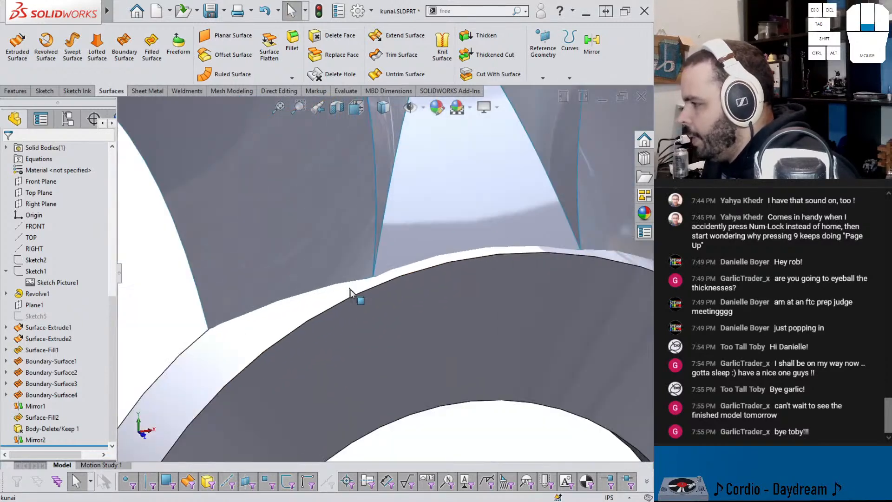
pyautogui.press('Tab')
pyautogui.scroll(-4, 437, 293)
pyautogui.middleClick(395, 251)
pyautogui.moveTo(394, 251); pyautogui.dragTo(372, 214, button='middle')
# Step: Knit all blade surface bodies from Surface-Fill1 through Mirror2[11] into one surface, clearing the individually picked facets from the selection first
pyautogui.click(442, 47)
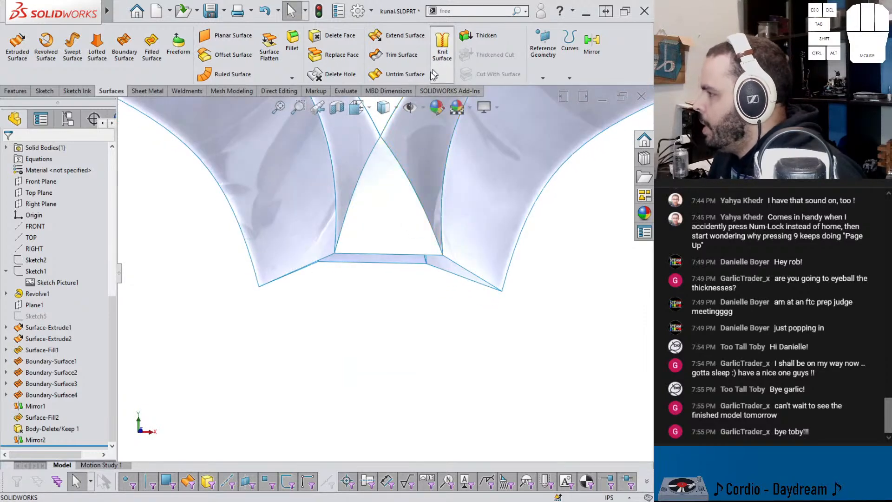
pyautogui.click(293, 197)
pyautogui.click(359, 177)
pyautogui.click(423, 154)
pyautogui.click(456, 183)
pyautogui.moveTo(457, 186); pyautogui.dragTo(467, 203, button='middle')
pyautogui.click(479, 202)
pyautogui.click(534, 227)
pyautogui.moveTo(534, 227); pyautogui.dragTo(428, 246, button='middle')
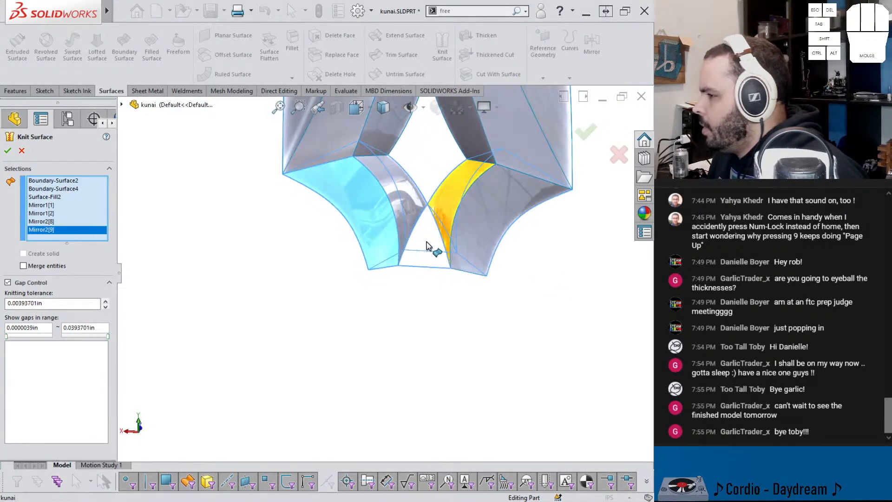
pyautogui.rightClick(73, 209)
pyautogui.click(96, 218)
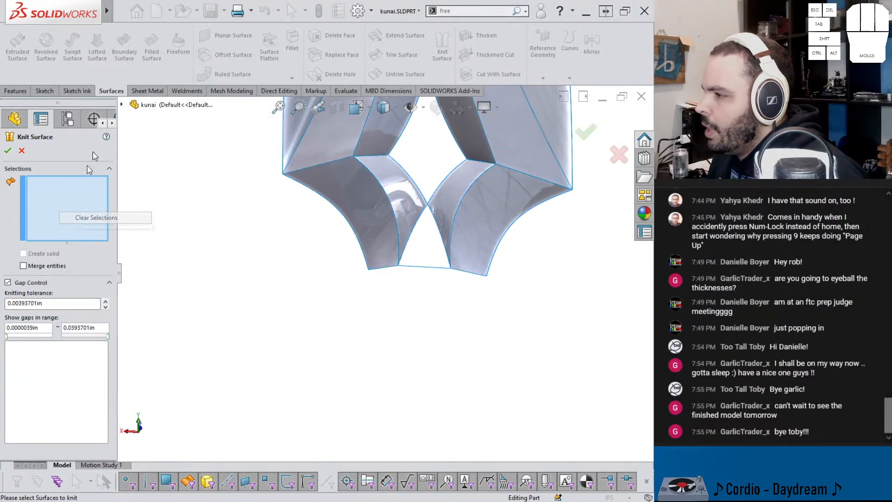
pyautogui.click(121, 105)
pyautogui.click(133, 149)
pyautogui.click(188, 161)
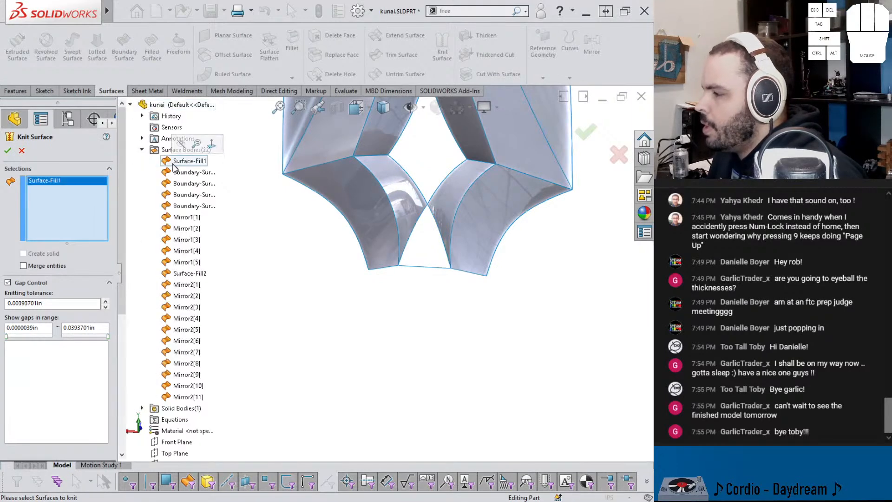
pyautogui.keyDown('shift'); pyautogui.click(188, 397); pyautogui.keyUp('shift')
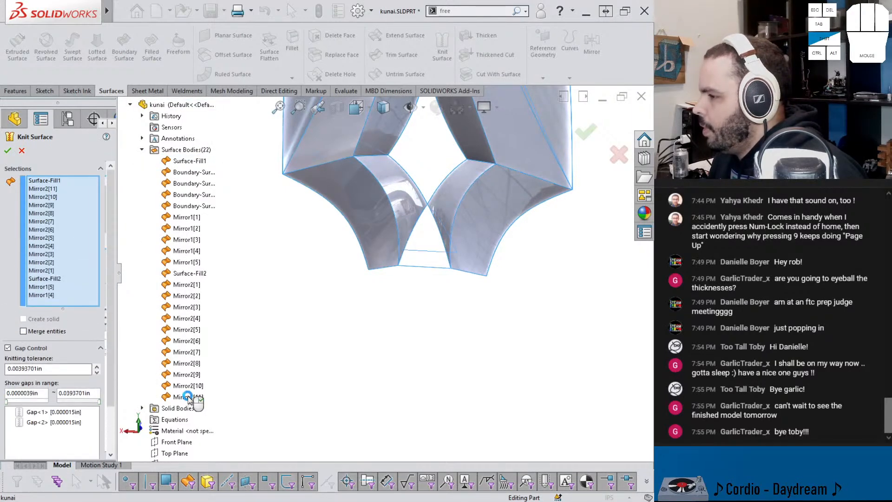
pyautogui.moveTo(110, 326); pyautogui.dragTo(110, 410)
pyautogui.scroll(7, 357, 193)
pyautogui.moveTo(428, 187); pyautogui.dragTo(370, 144, button='middle')
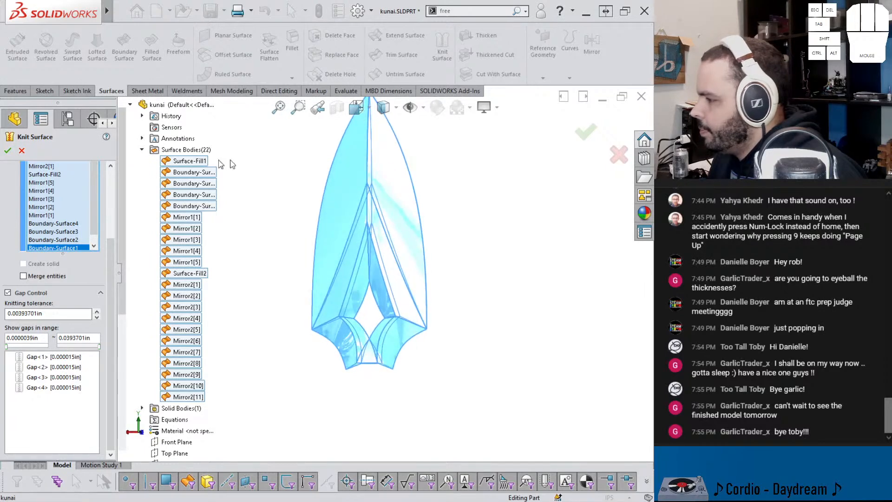
pyautogui.click(8, 151)
# Step: Try to untrim the open loop of edges at the blade's lower end
pyautogui.moveTo(339, 366); pyautogui.dragTo(386, 370, button='middle')
pyautogui.scroll(5, 389, 378)
pyautogui.moveTo(339, 319); pyautogui.dragTo(344, 288, button='middle')
pyautogui.click(417, 70)
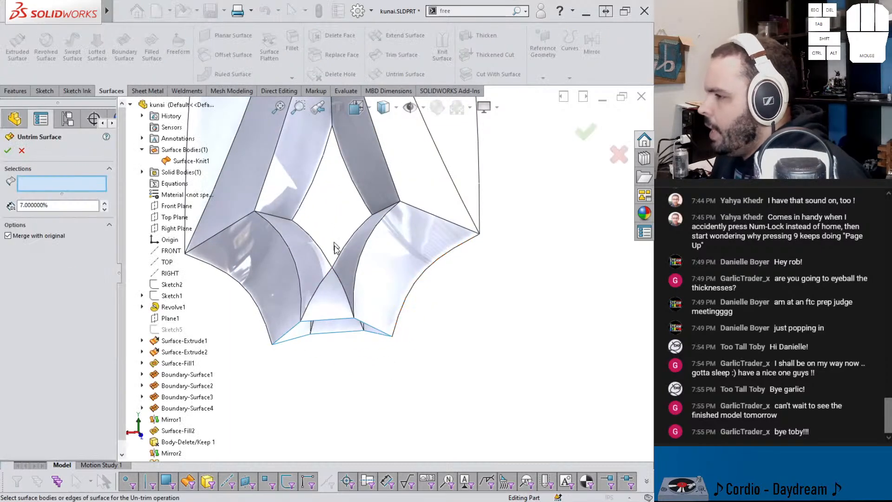
pyautogui.rightClick(327, 321)
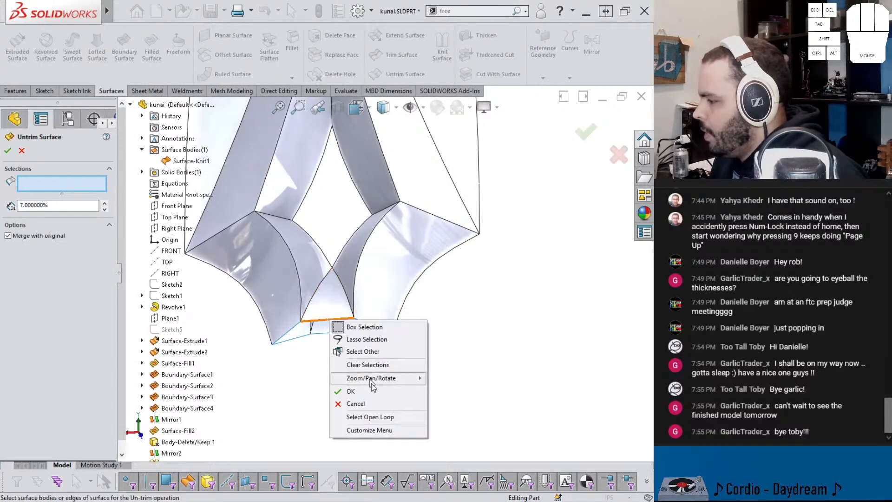
pyautogui.click(370, 417)
pyautogui.moveTo(389, 420)
pyautogui.mouseDown(button='middle')
pyautogui.moveTo(333, 412)
pyautogui.moveTo(389, 319)
pyautogui.moveTo(379, 299)
pyautogui.moveTo(332, 337)
pyautogui.moveTo(389, 293)
pyautogui.moveTo(418, 298)
pyautogui.mouseUp(button='middle')
pyautogui.scroll(2, 316, 328)
pyautogui.scroll(3, 317, 331)
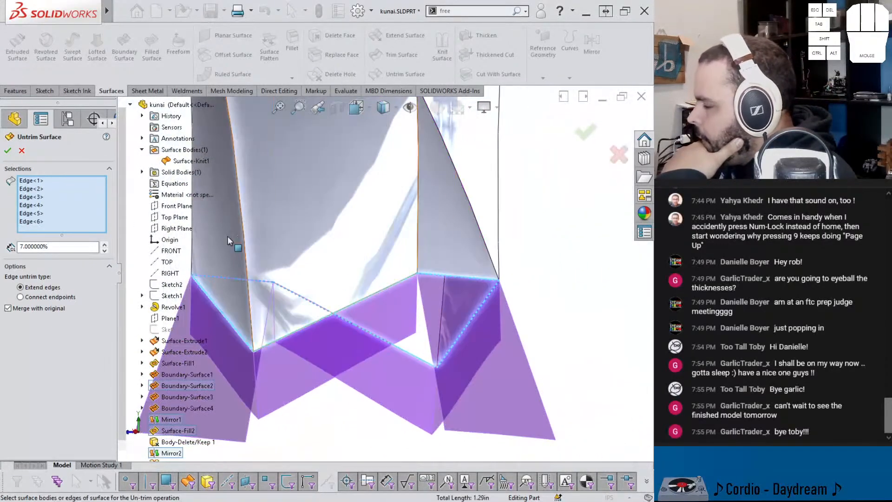
pyautogui.click(22, 151)
# Step: Try to extend the open loop of edges at the blade's lower end by 0.25 in, using the Same surface extension type
pyautogui.click(399, 37)
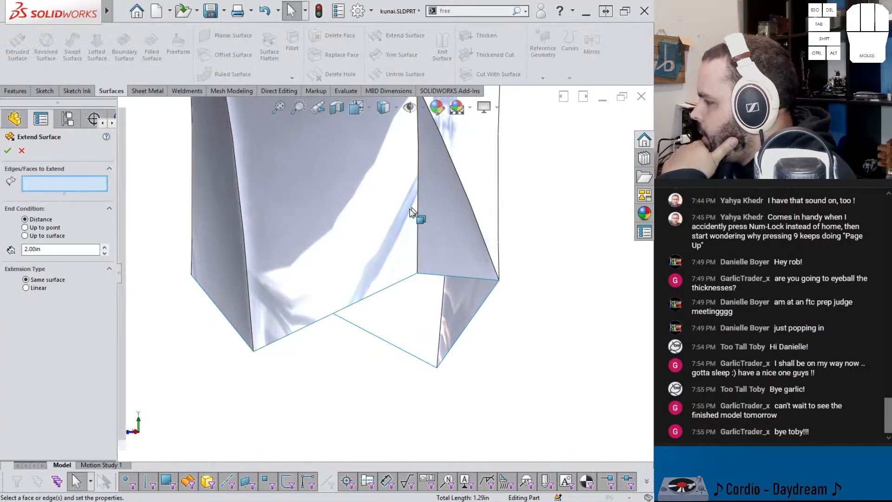
pyautogui.rightClick(375, 295)
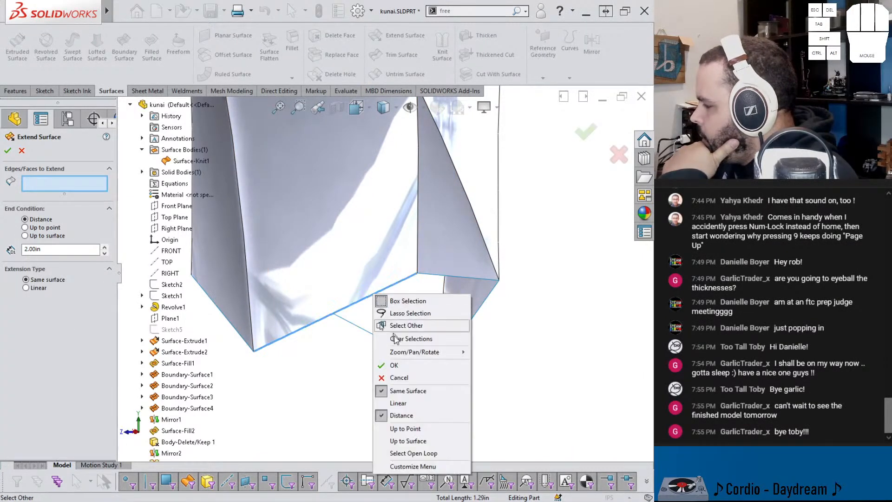
pyautogui.click(413, 453)
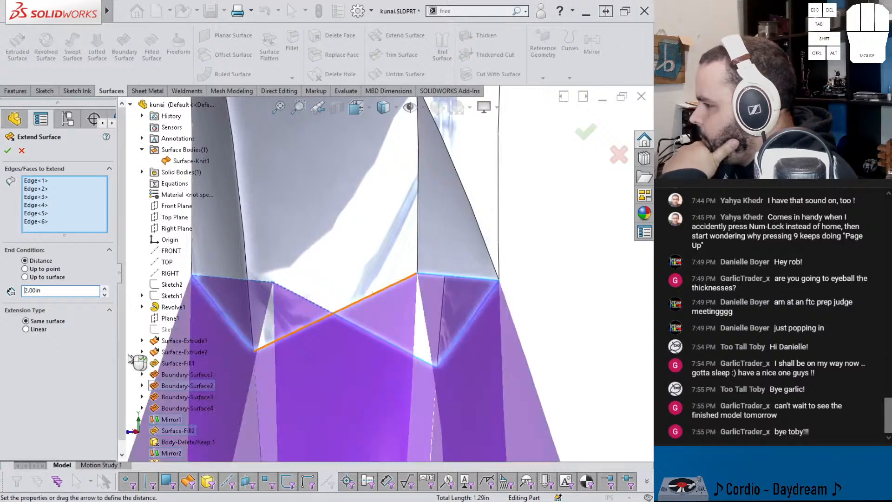
pyautogui.moveTo(408, 434); pyautogui.dragTo(269, 335, button='middle')
pyautogui.scroll(-2, 267, 336)
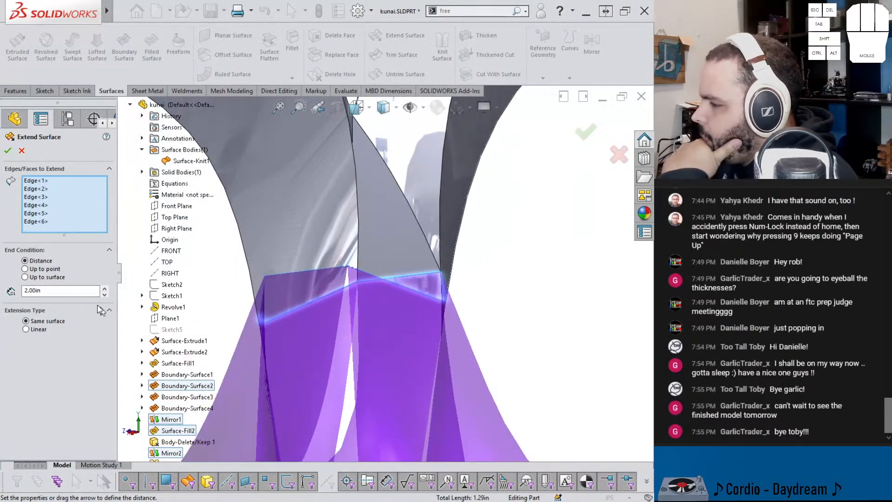
pyautogui.click(46, 289)
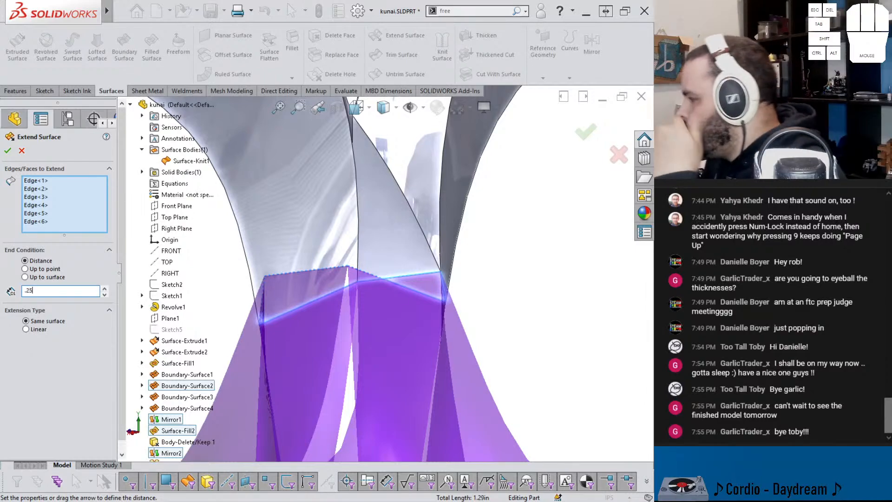
pyautogui.write('.25')
pyautogui.press('Return')
pyautogui.moveTo(398, 313); pyautogui.dragTo(242, 274, button='middle')
pyautogui.scroll(-10, 384, 285)
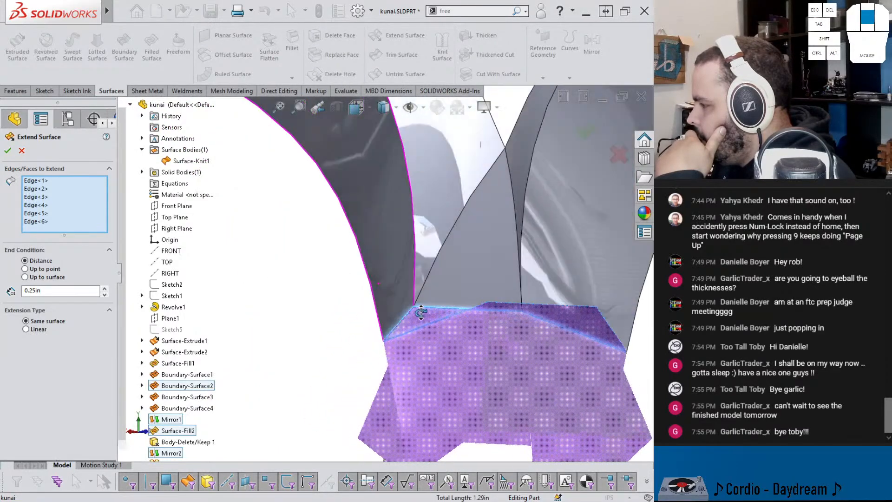
pyautogui.moveTo(450, 316); pyautogui.dragTo(454, 316, button='middle')
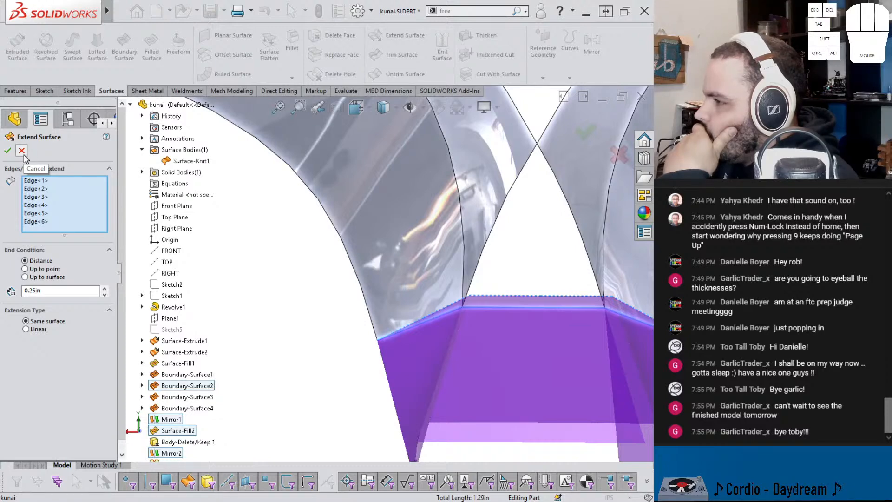
pyautogui.click(21, 151)
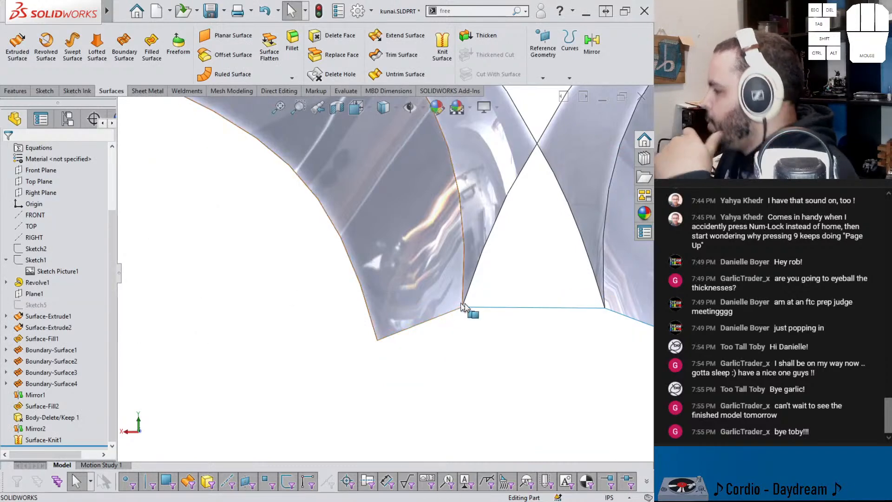
# Step: Edit the Front Plane mirror of the blade surfaces and add the ring's solid body to the mirrored bodies
pyautogui.moveTo(492, 322); pyautogui.dragTo(453, 311, button='middle')
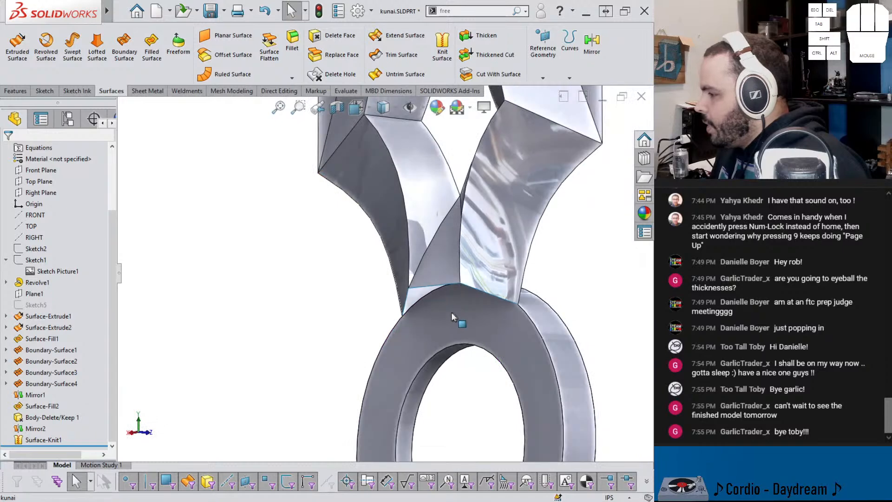
pyautogui.click(35, 428)
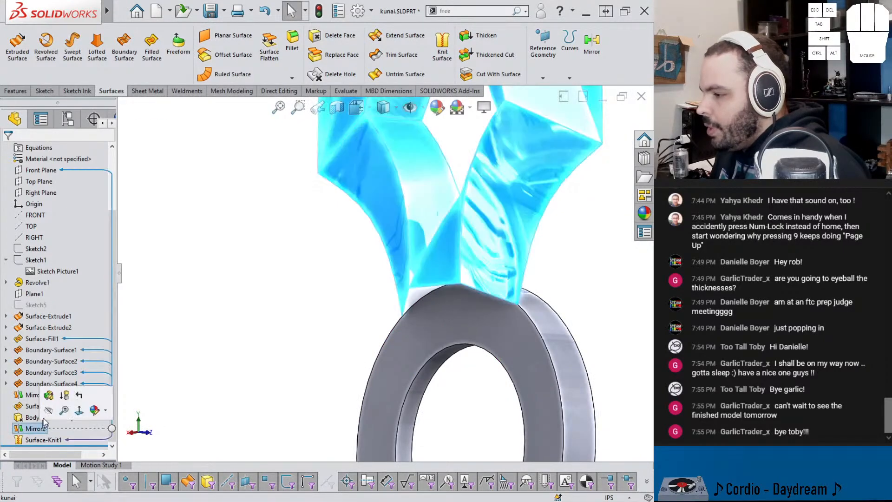
pyautogui.click(46, 403)
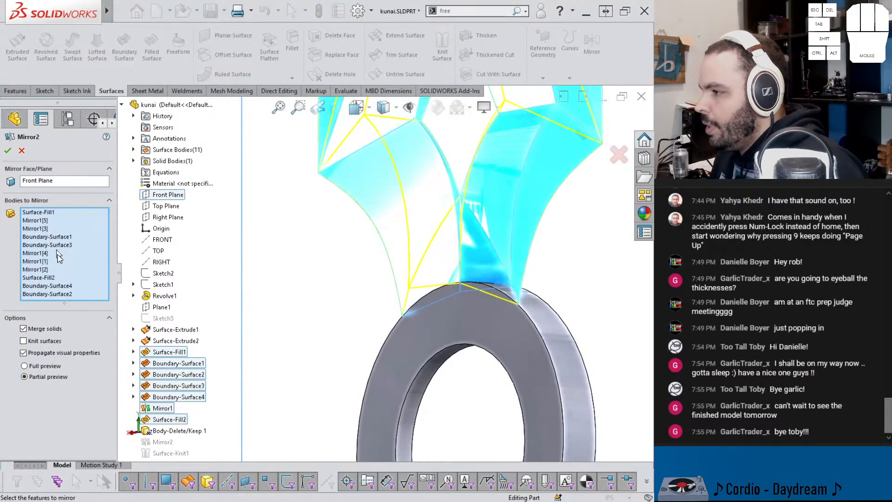
pyautogui.click(66, 270)
pyautogui.click(465, 331)
pyautogui.rightClick(464, 331)
pyautogui.moveTo(465, 331); pyautogui.dragTo(444, 352, button='middle')
pyautogui.click(530, 350)
pyautogui.moveTo(501, 341); pyautogui.dragTo(528, 327, button='middle')
pyautogui.click(528, 327)
# Step: Start an Intersect of the blade's knitted surface and the ring's solid body, creating only internal regions, and compute the regions
pyautogui.moveTo(450, 305)
pyautogui.mouseDown(button='middle')
pyautogui.moveTo(398, 251)
pyautogui.moveTo(439, 237)
pyautogui.moveTo(424, 202)
pyautogui.moveTo(464, 189)
pyautogui.moveTo(425, 200)
pyautogui.moveTo(428, 218)
pyautogui.mouseUp(button='middle')
pyautogui.scroll(4, 428, 227)
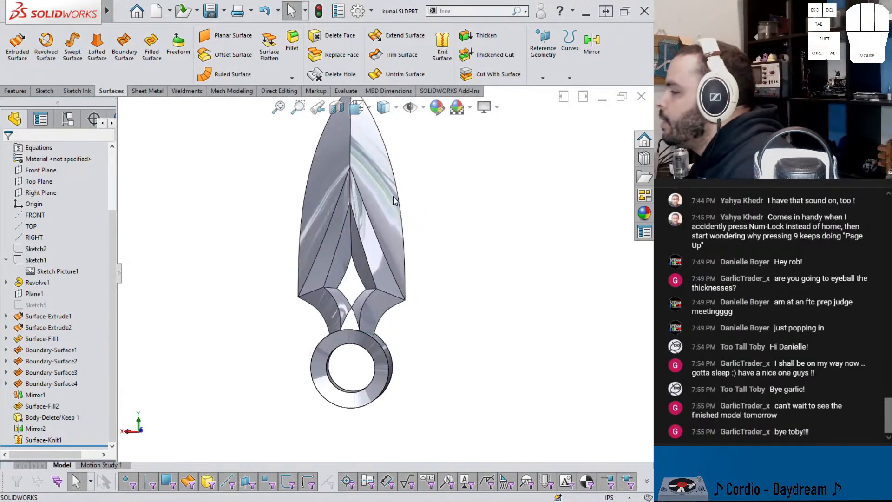
pyautogui.scroll(5, 345, 292)
pyautogui.scroll(5, 424, 366)
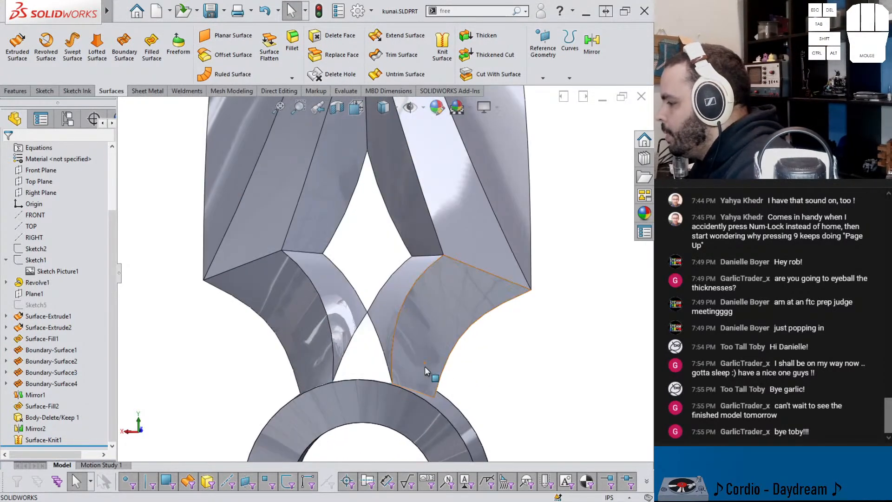
pyautogui.scroll(-2, 415, 361)
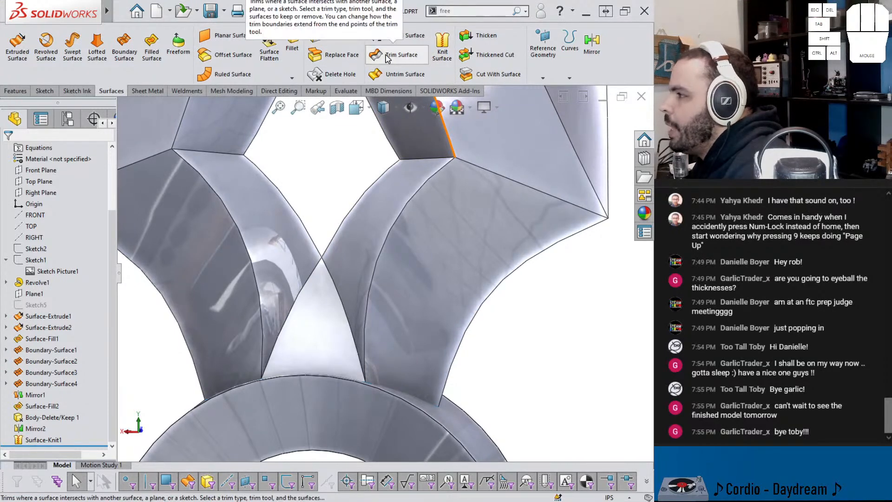
pyautogui.click(16, 91)
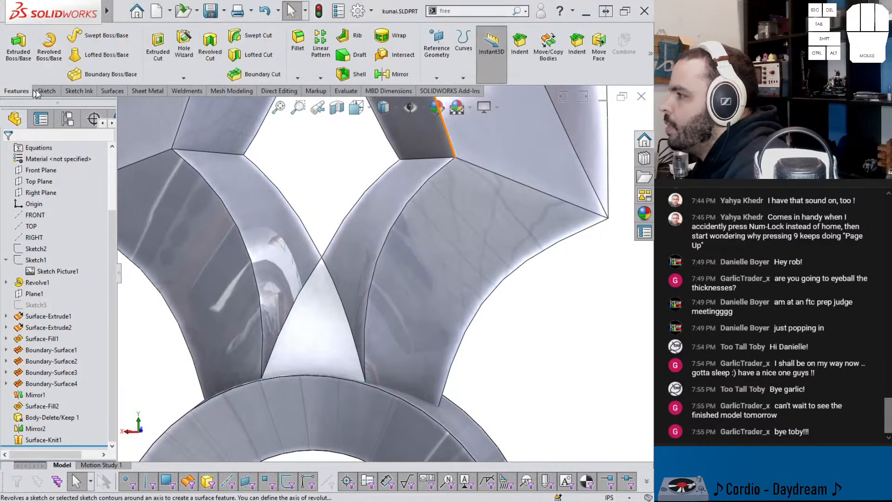
pyautogui.click(394, 54)
pyautogui.click(236, 305)
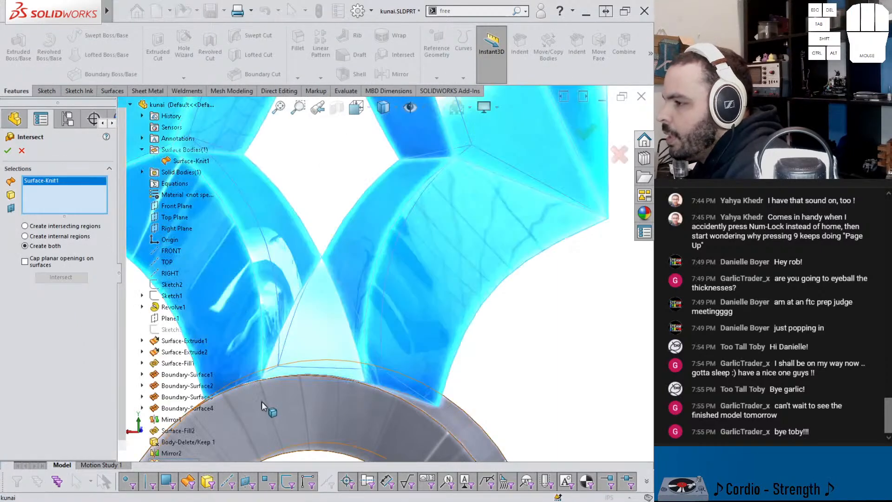
pyautogui.click(259, 396)
pyautogui.click(51, 236)
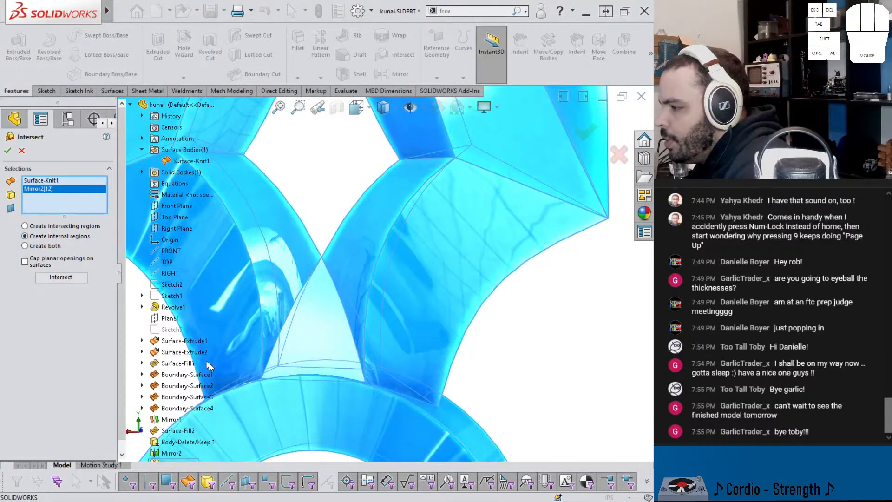
pyautogui.click(70, 277)
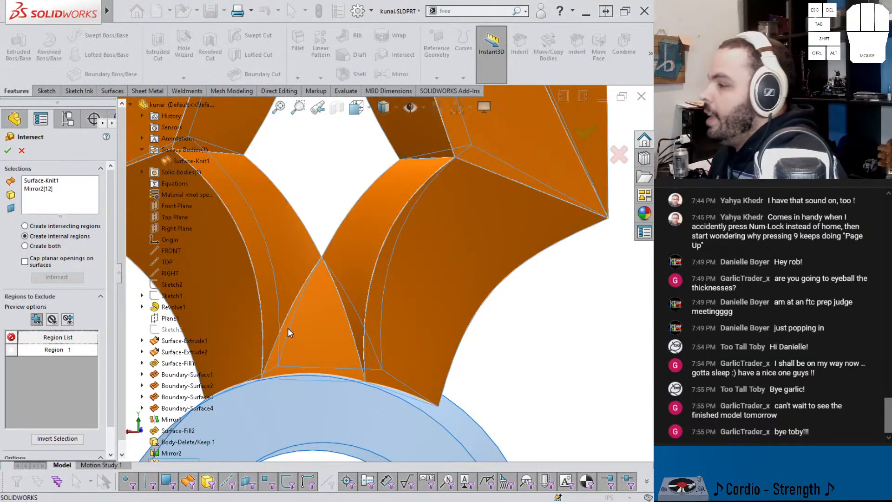
# Step: Toggle the exclusion of Region 1 to check it, then create the Intersect with the region kept and Merge result enabled
pyautogui.scroll(3, 331, 302)
pyautogui.click(331, 302)
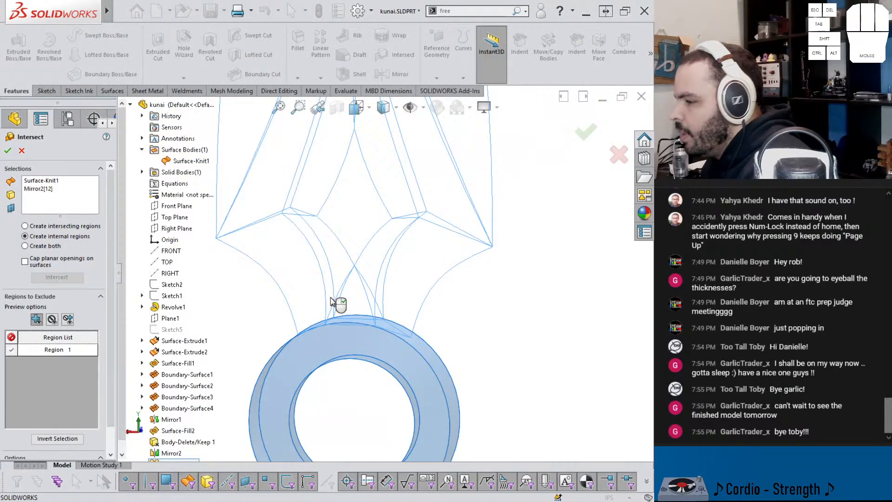
pyautogui.click(14, 351)
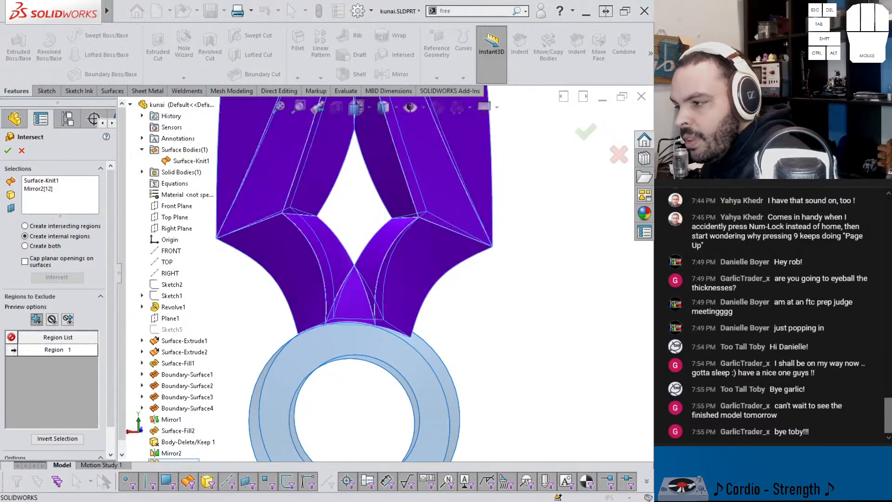
pyautogui.moveTo(112, 304); pyautogui.dragTo(114, 351)
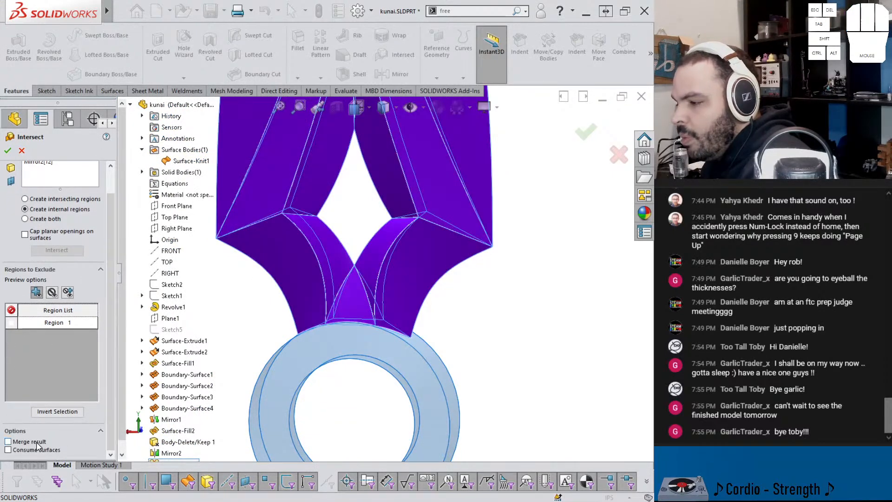
pyautogui.click(7, 151)
# Step: Hide the Surface-Knit1 surface body so that only the solid blade and ring bodies are displayed
pyautogui.scroll(3, 99, 240)
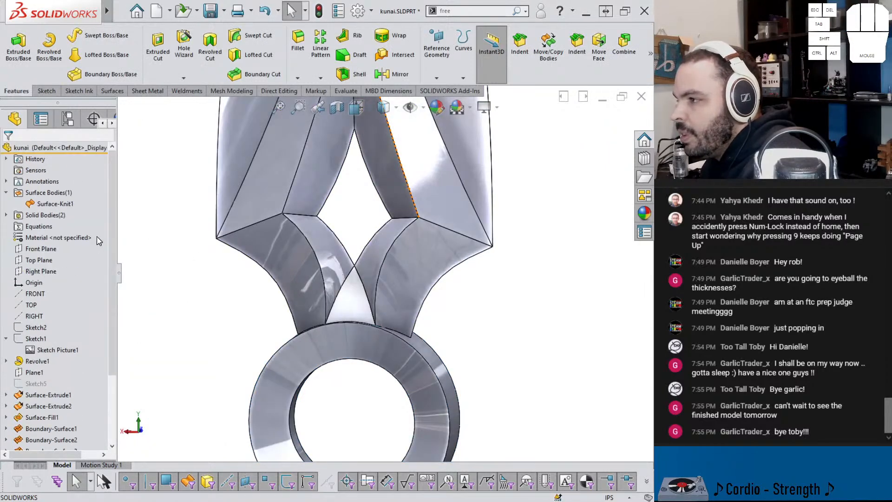
pyautogui.click(55, 205)
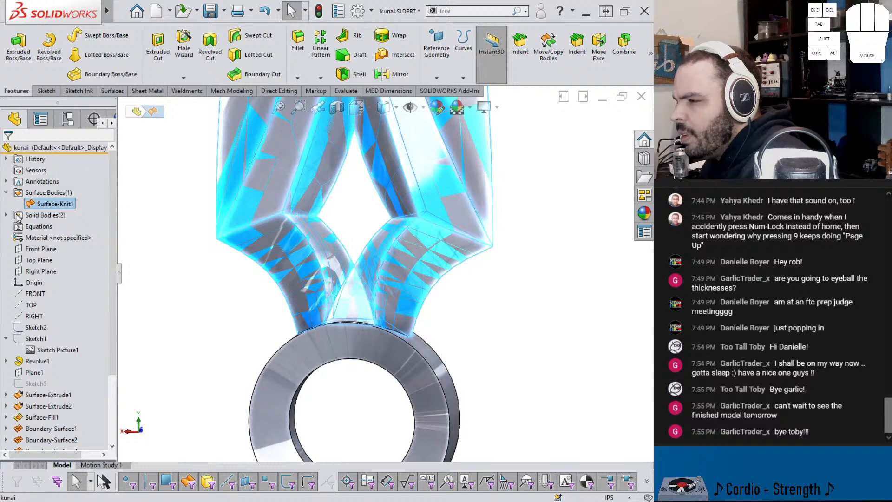
pyautogui.click(43, 216)
pyautogui.click(51, 204)
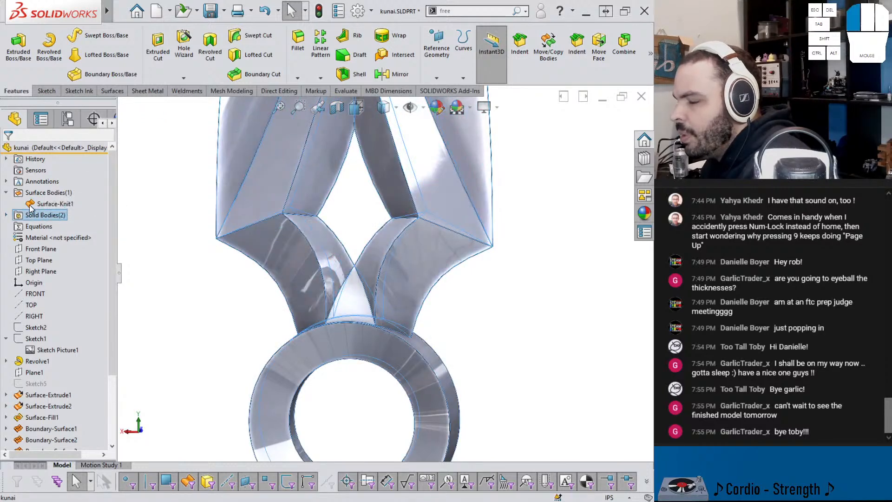
pyautogui.click(186, 235)
pyautogui.moveTo(243, 273); pyautogui.dragTo(182, 260, button='middle')
# Step: List the solid bodies, highlight the blade body, and examine where it meets the ring
pyautogui.click(6, 215)
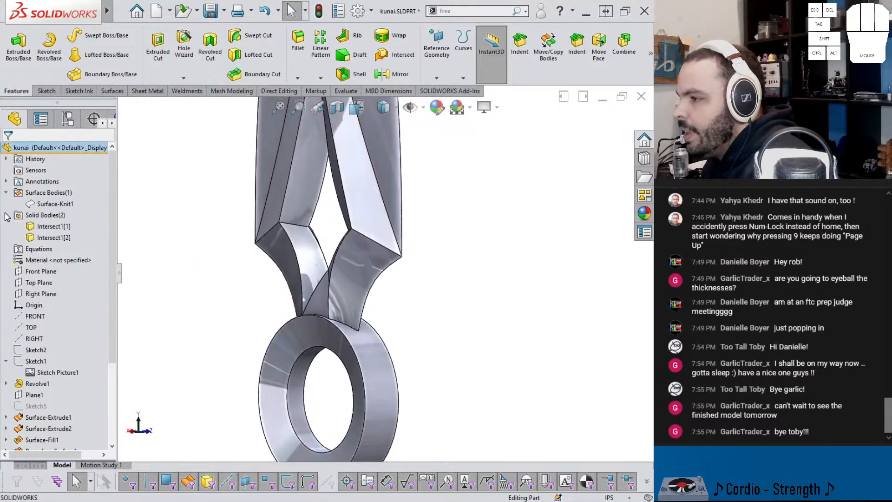
pyautogui.click(53, 227)
pyautogui.scroll(-5, 327, 296)
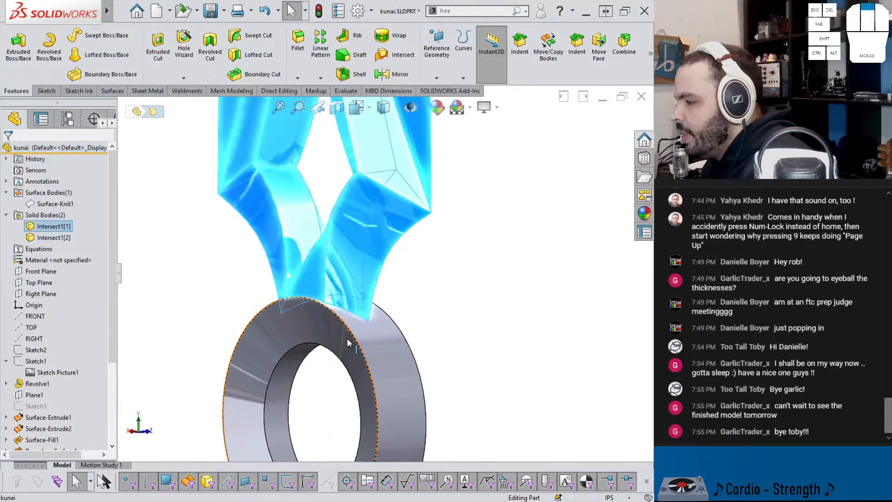
pyautogui.moveTo(327, 296); pyautogui.dragTo(297, 320, button='middle')
pyautogui.press('Escape')
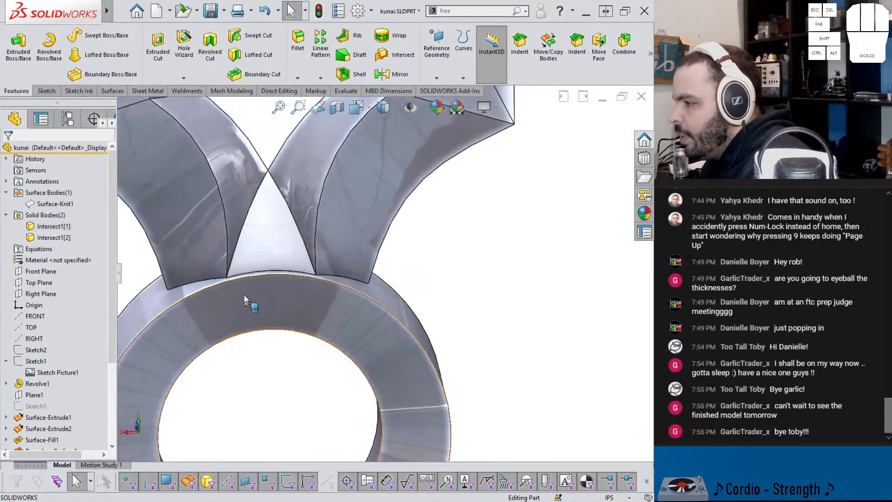
pyautogui.scroll(5, 249, 274)
pyautogui.scroll(10, 266, 258)
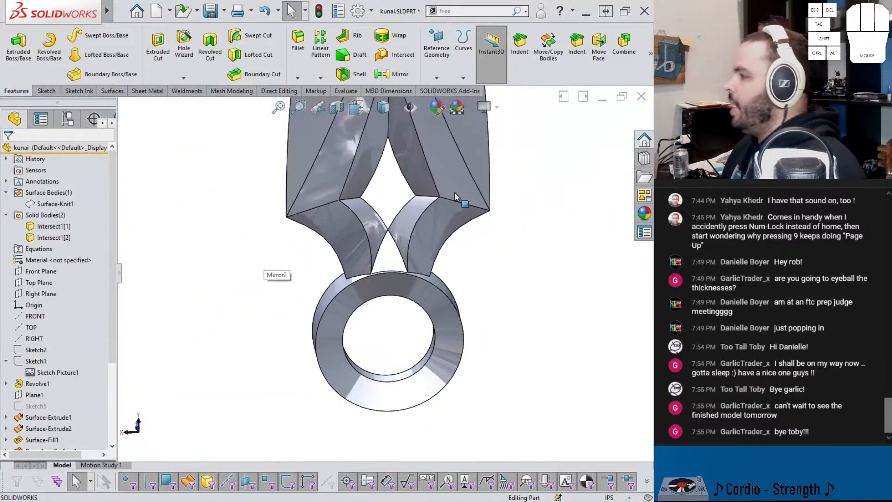
# Step: Combine the solid blade and ring bodies into one body with the Add operation
pyautogui.click(624, 46)
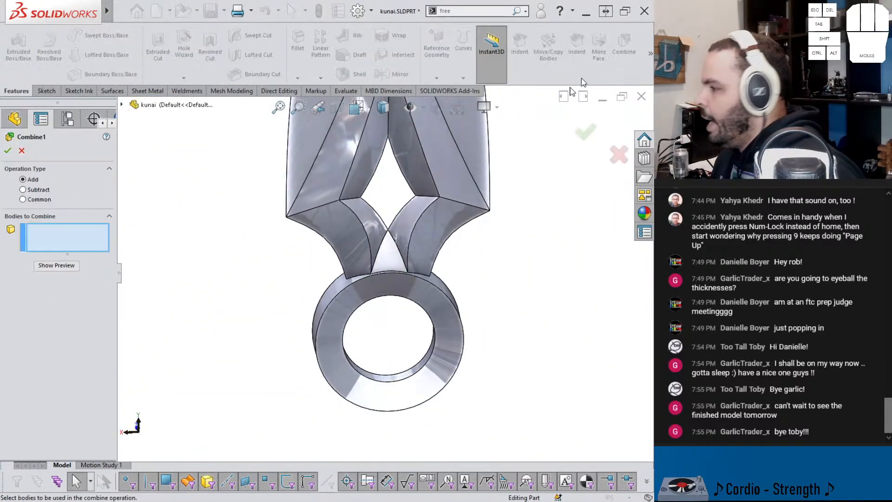
pyautogui.click(419, 261)
pyautogui.click(416, 298)
pyautogui.press('Return')
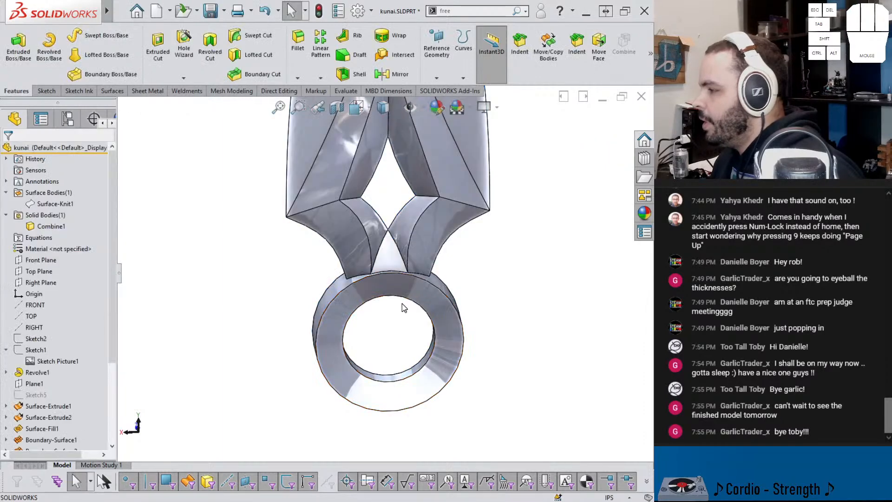
# Step: Delete the leftover Surface-Knit1 surface body with Delete/Keep Body
pyautogui.rightClick(54, 205)
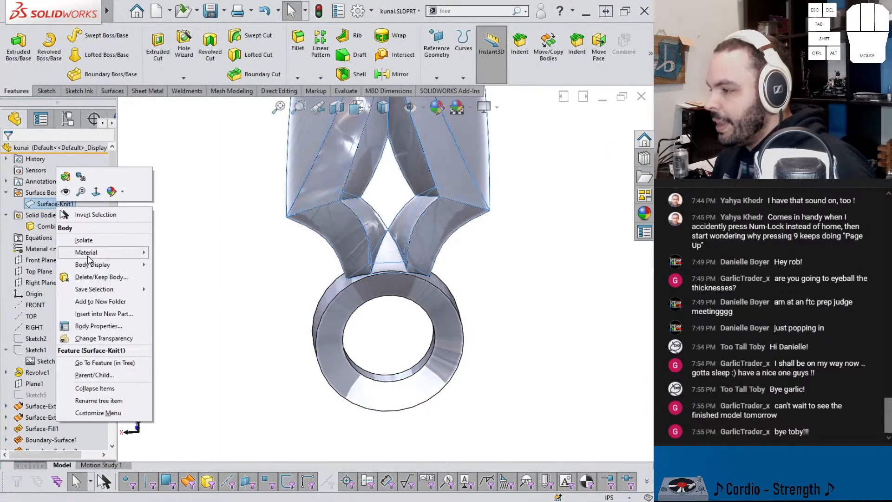
pyautogui.click(98, 278)
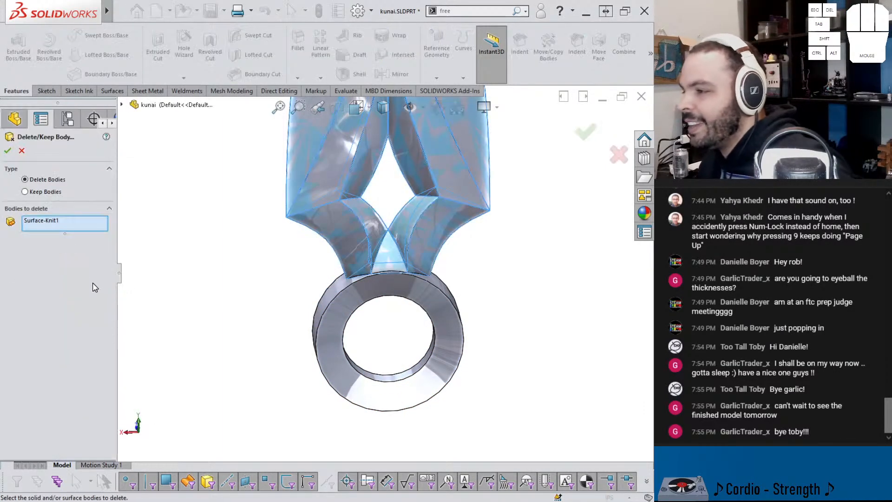
pyautogui.click(11, 152)
# Step: Show Sketch1 with its reference picture and examine the handle area below the ring
pyautogui.moveTo(280, 257); pyautogui.dragTo(279, 227, button='middle')
pyautogui.scroll(7, 362, 215)
pyautogui.moveTo(417, 200); pyautogui.dragTo(306, 217, button='middle')
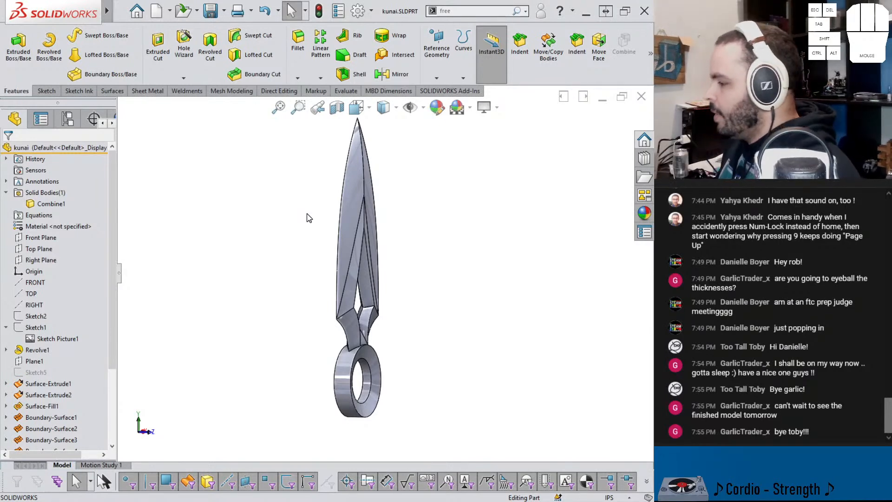
pyautogui.scroll(-3, 487, 421)
pyautogui.moveTo(367, 369); pyautogui.dragTo(307, 365, button='middle')
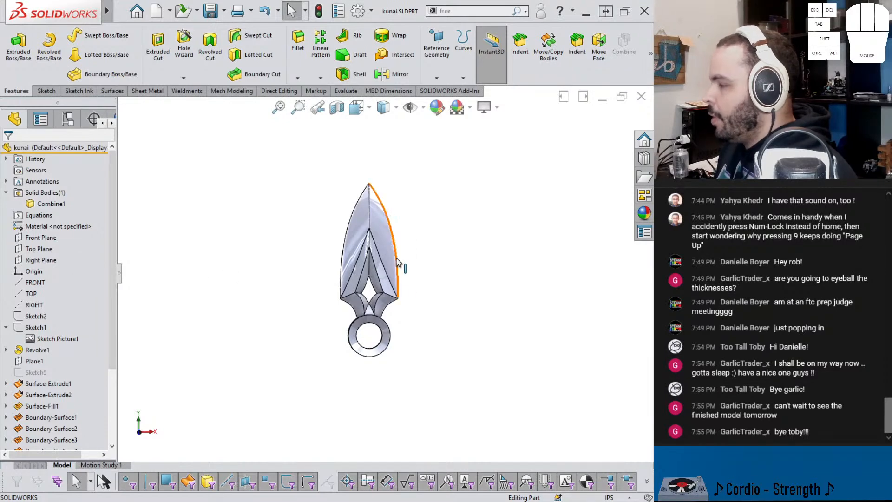
pyautogui.click(38, 332)
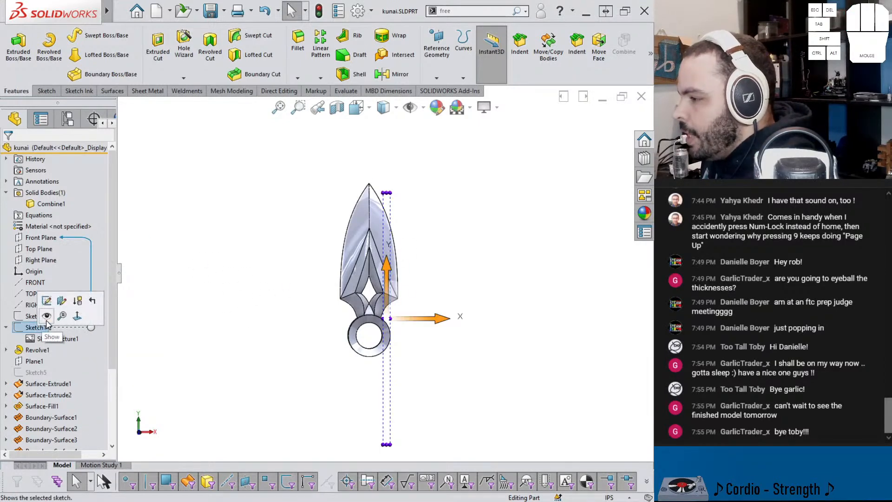
pyautogui.click(48, 320)
pyautogui.scroll(-5, 379, 373)
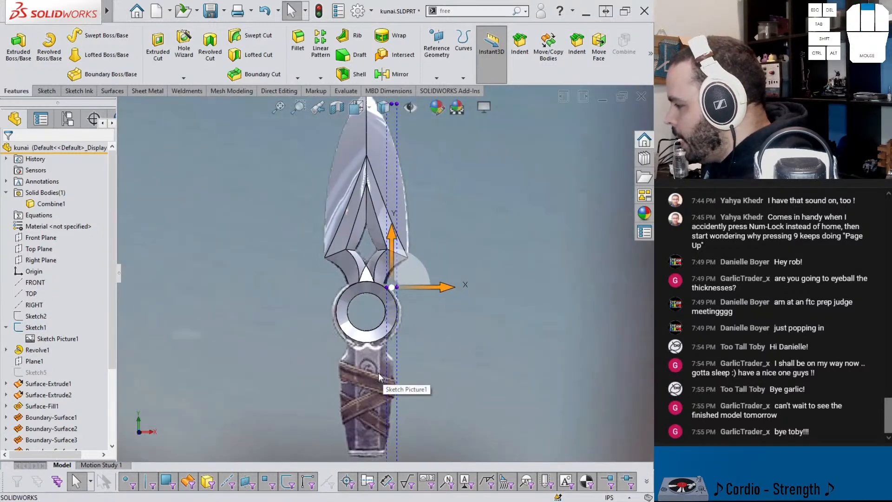
pyautogui.moveTo(364, 290)
pyautogui.mouseDown(button='middle')
pyautogui.moveTo(363, 265)
pyautogui.moveTo(362, 289)
pyautogui.moveTo(377, 293)
pyautogui.moveTo(360, 296)
pyautogui.mouseUp(button='middle')
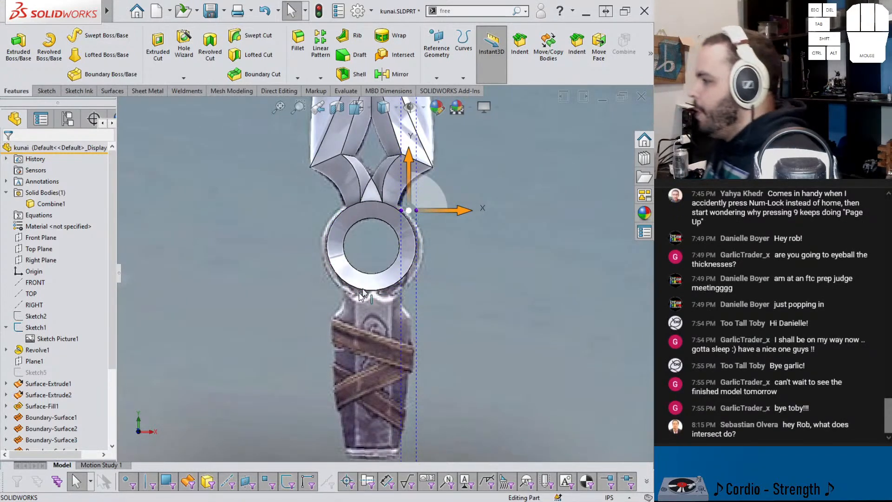
pyautogui.scroll(-2, 379, 204)
pyautogui.scroll(3, 379, 198)
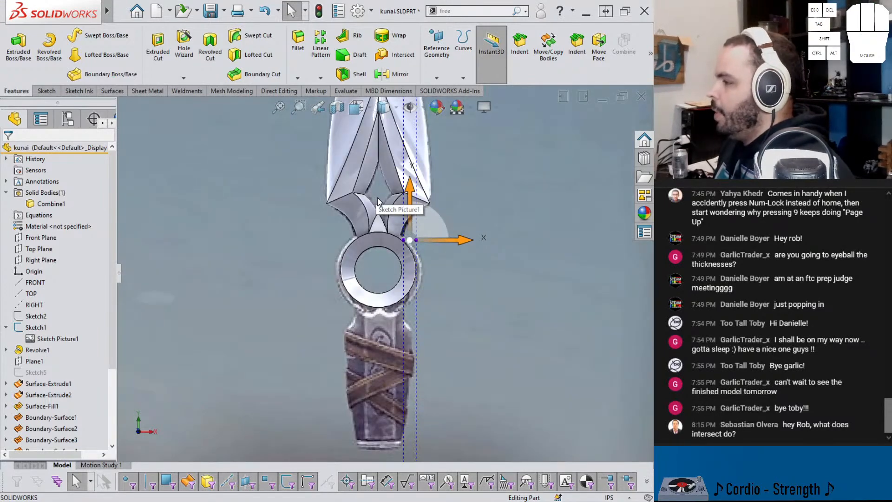
pyautogui.click(120, 11)
pyautogui.click(137, 31)
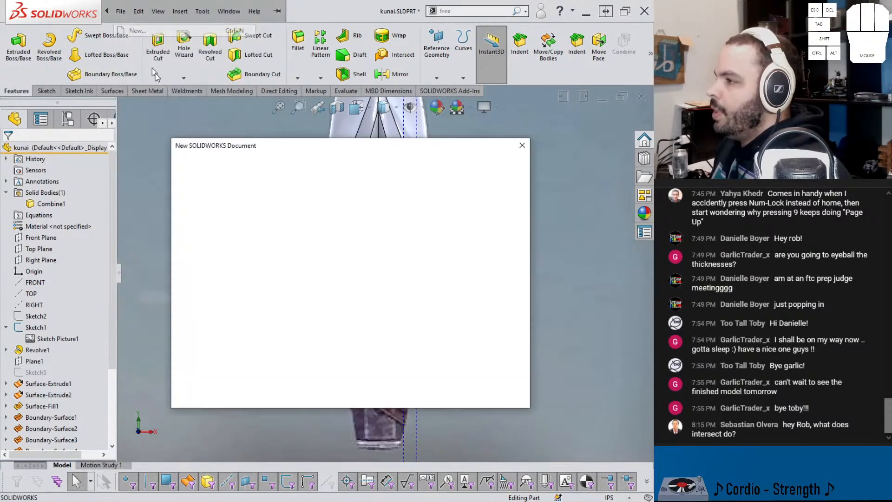
pyautogui.doubleClick(237, 185)
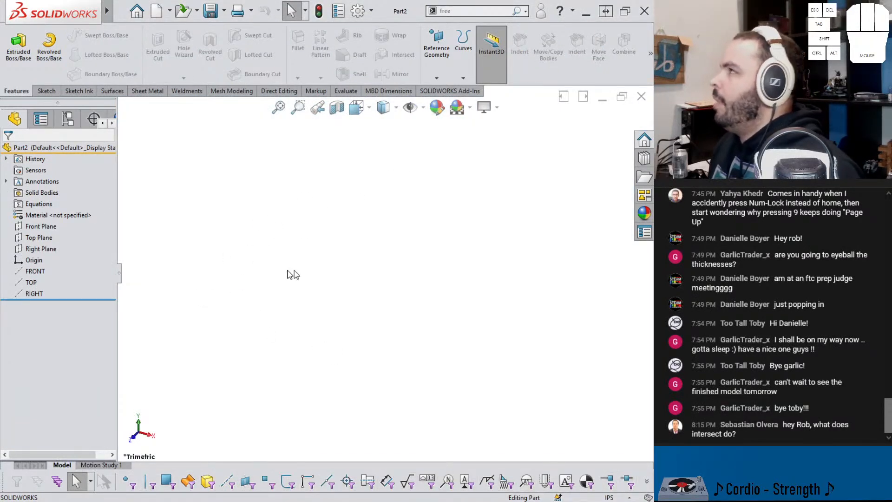
pyautogui.click(39, 238)
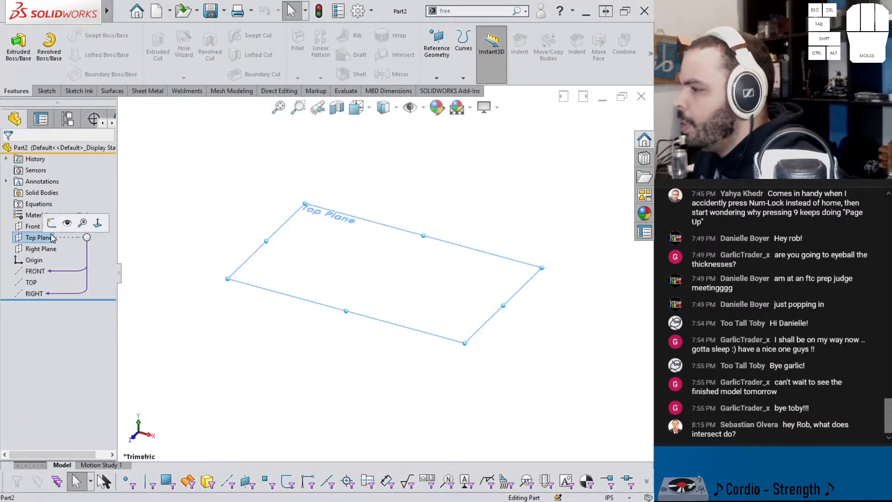
pyautogui.click(79, 224)
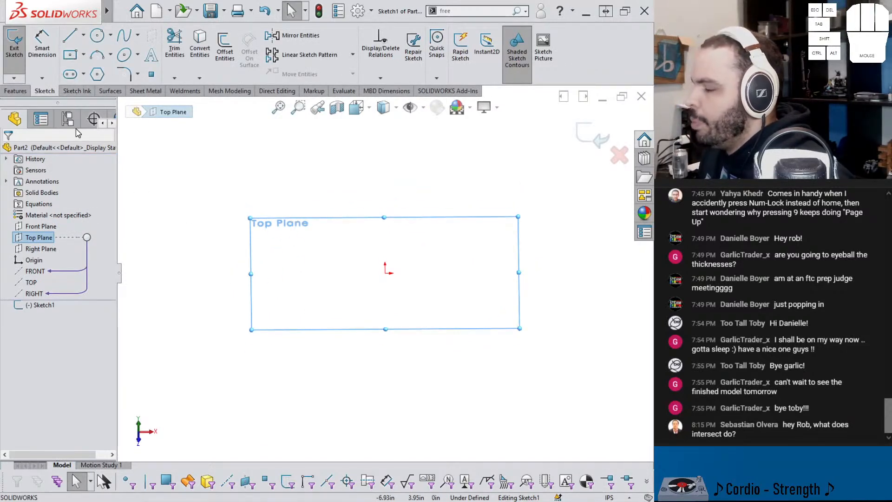
pyautogui.click(70, 55)
pyautogui.click(620, 156)
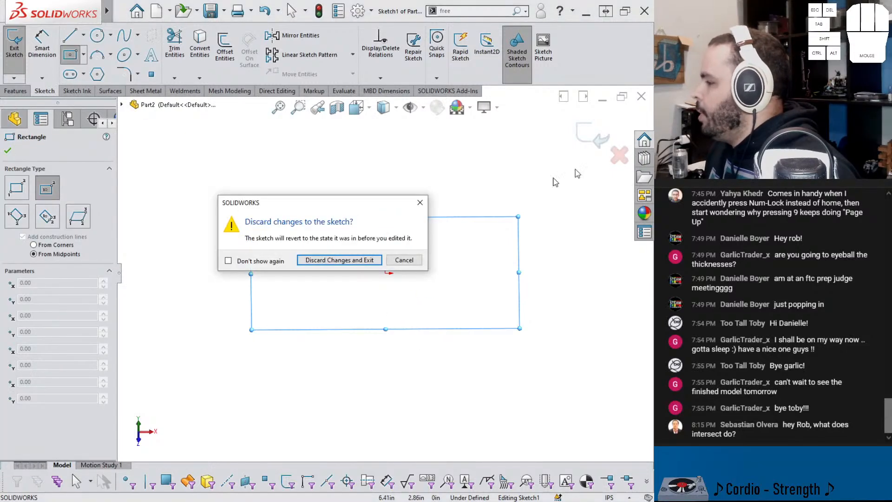
pyautogui.click(369, 260)
# Step: Create a new part from the goof template and shell its cube to 0.0625 in thickness, removing the top face
pyautogui.hotkey('ctrl', 'n')
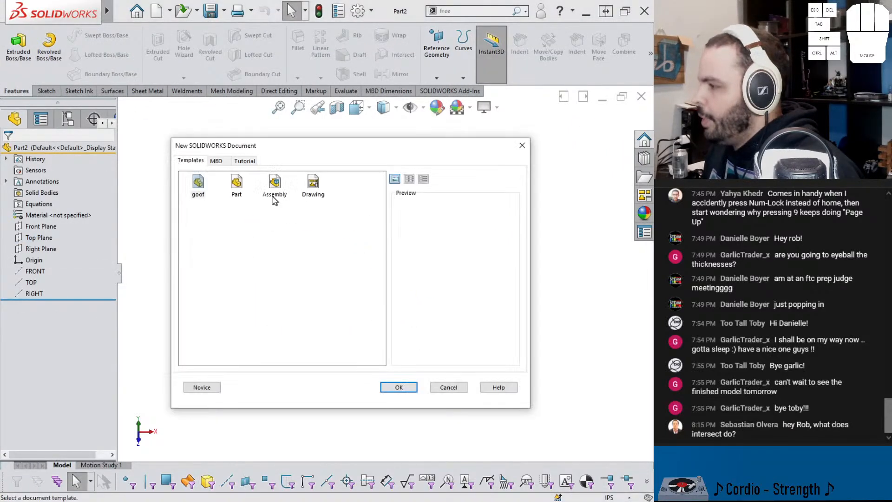
pyautogui.click(213, 189)
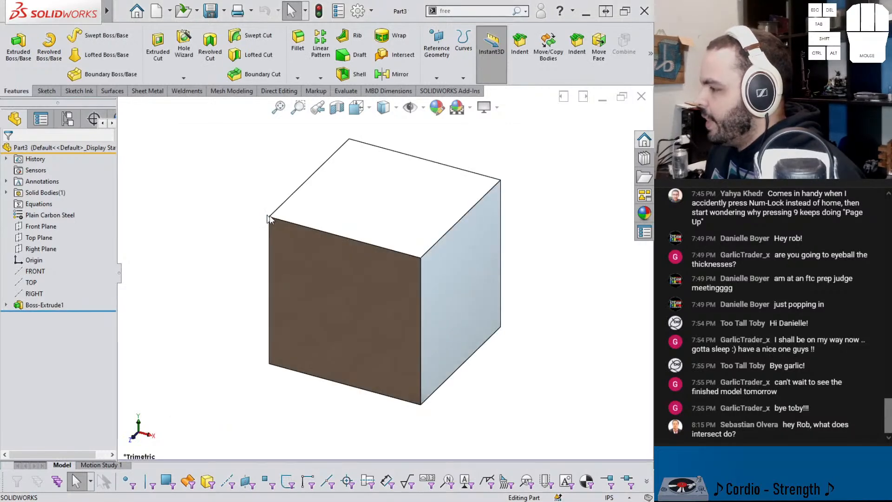
pyautogui.click(352, 74)
pyautogui.click(379, 197)
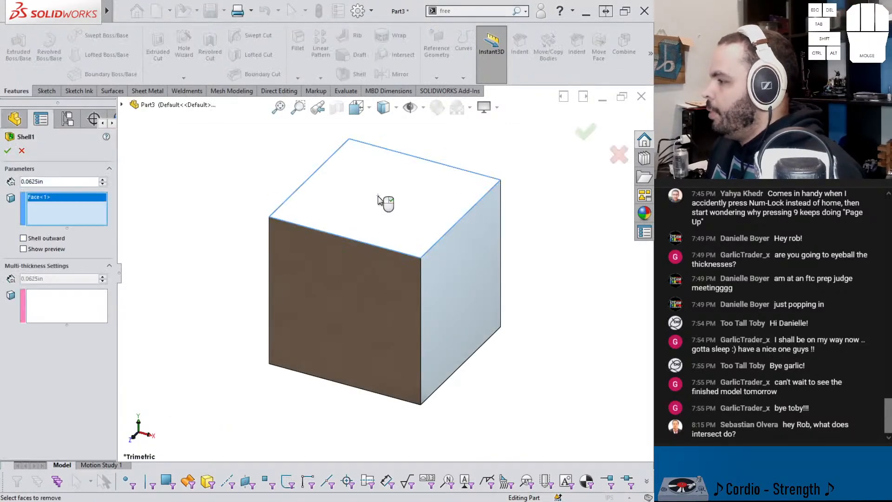
pyautogui.click(7, 151)
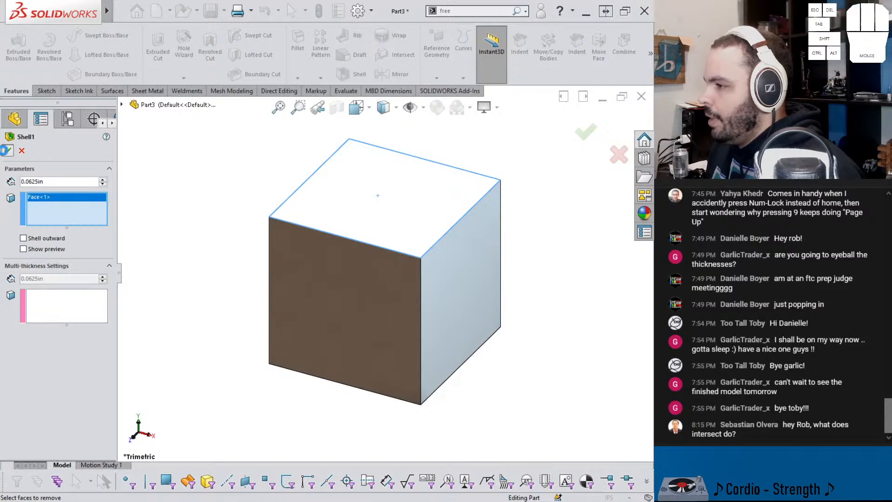
pyautogui.moveTo(219, 179)
pyautogui.mouseDown(button='middle')
pyautogui.moveTo(271, 225)
pyautogui.moveTo(222, 191)
pyautogui.mouseUp(button='middle')
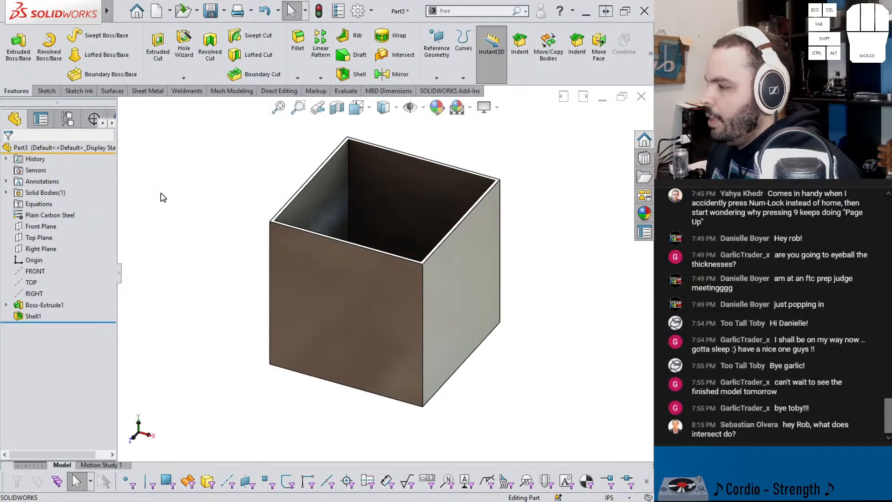
# Step: Sketch a thin horizontal corner rectangle on the Front Plane, crossing the box just below its top and overhanging both sides
pyautogui.click(44, 238)
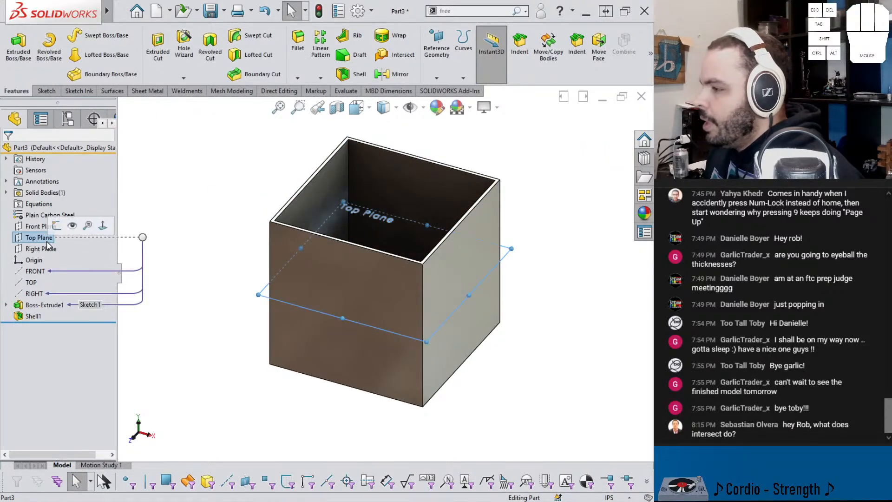
pyautogui.click(40, 226)
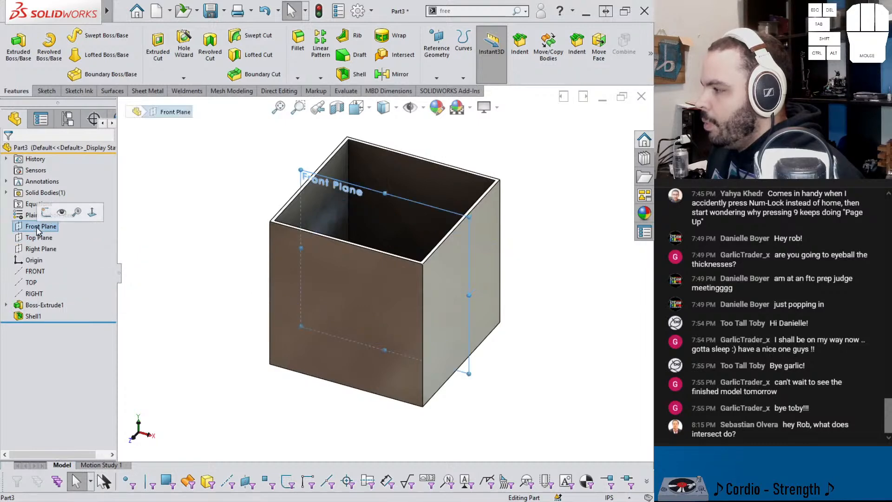
pyautogui.click(57, 215)
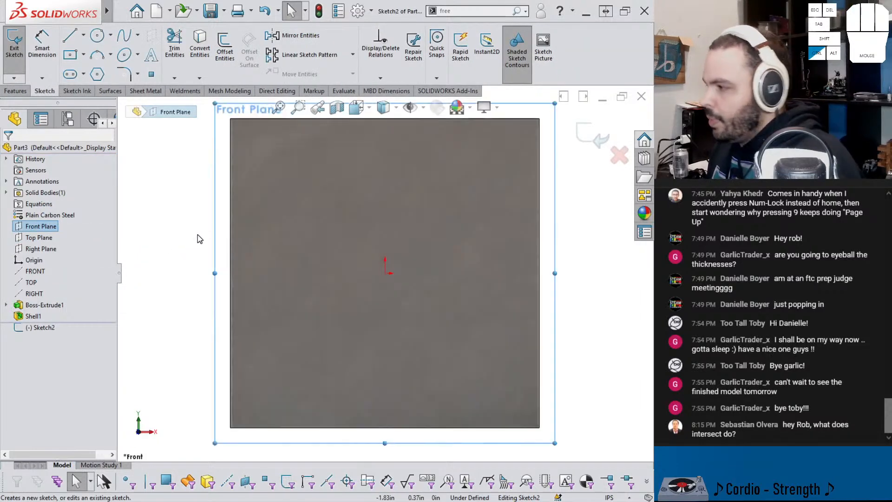
pyautogui.click(83, 55)
pyautogui.click(101, 70)
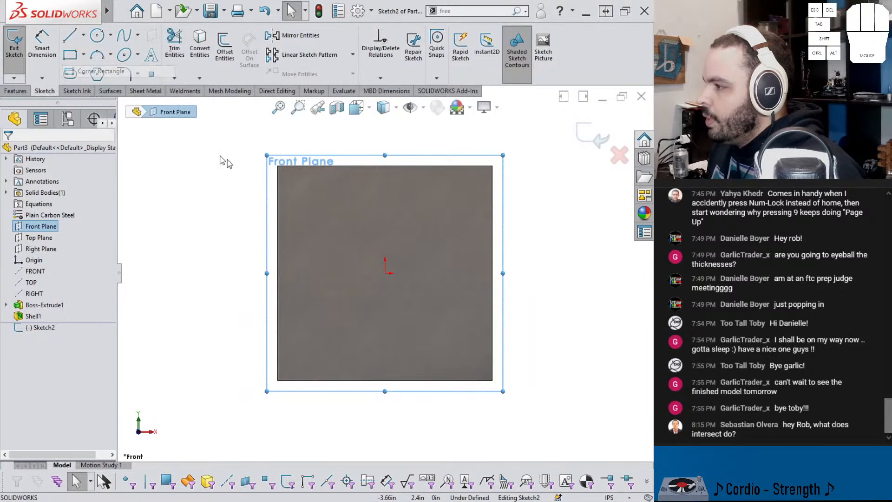
pyautogui.click(249, 173)
pyautogui.click(541, 178)
pyautogui.press('Escape')
pyautogui.moveTo(332, 174); pyautogui.dragTo(251, 178, button='middle')
pyautogui.click(251, 178)
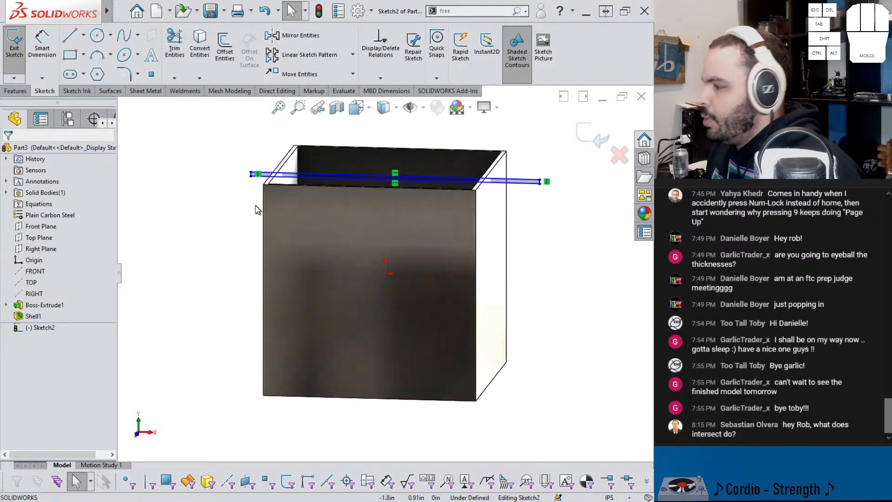
# Step: Extrude the thin rectangle Through All in both directions as a separate body, with Merge result turned off
pyautogui.click(15, 91)
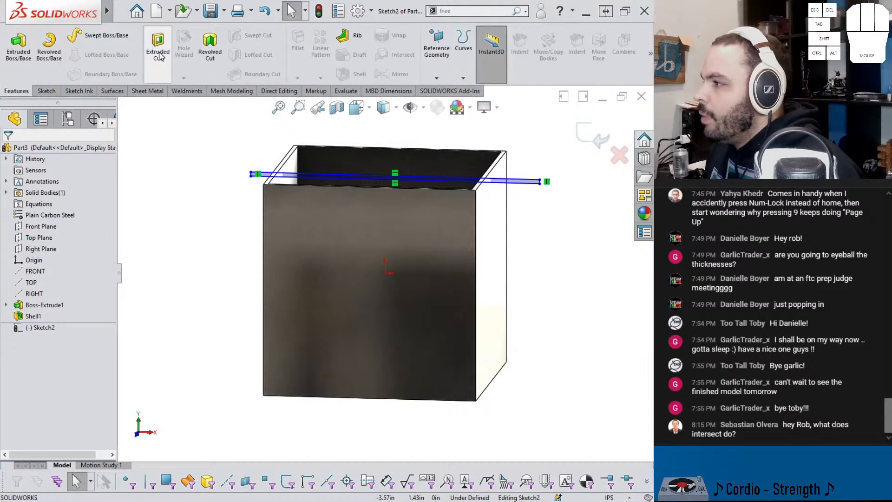
pyautogui.click(27, 55)
pyautogui.click(60, 212)
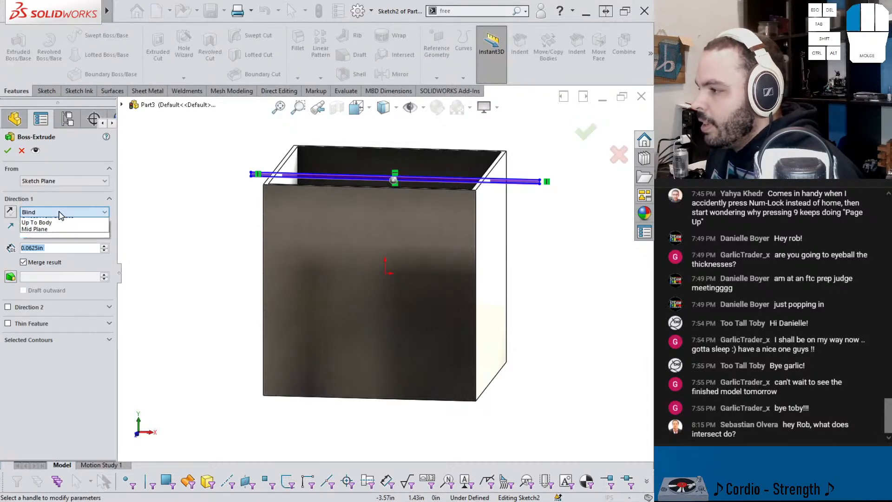
pyautogui.click(65, 228)
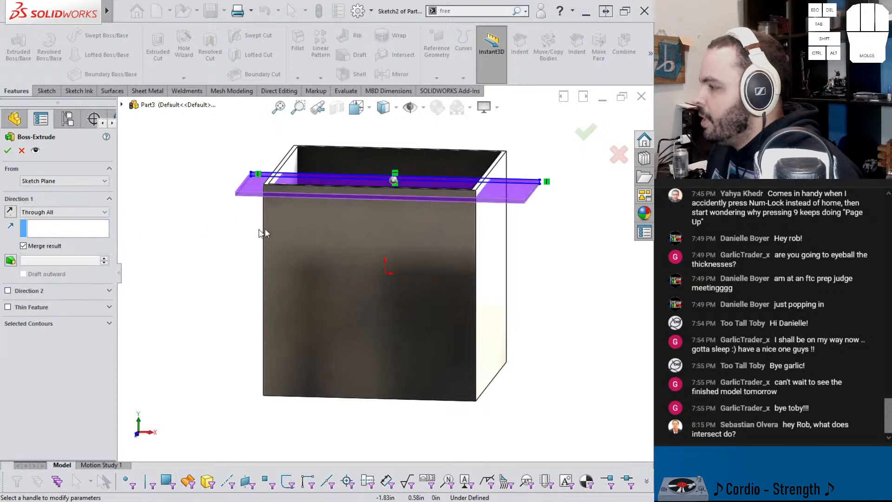
pyautogui.moveTo(246, 233); pyautogui.dragTo(237, 270, button='middle')
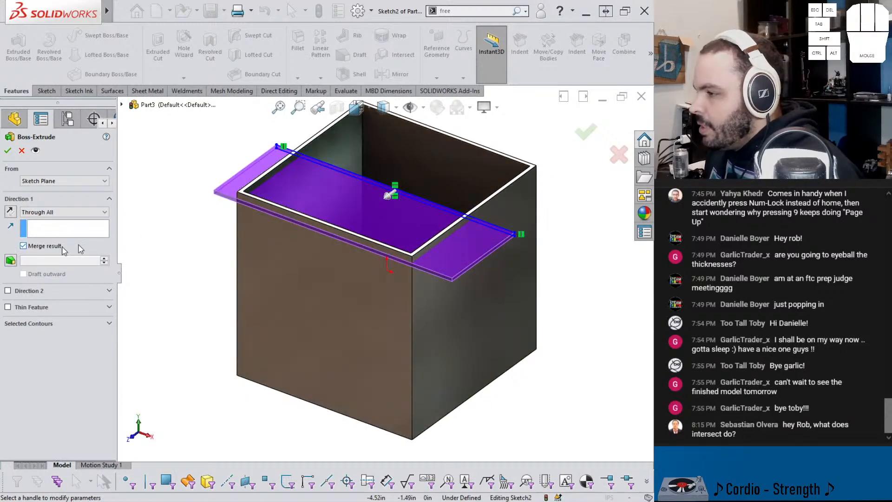
pyautogui.click(8, 292)
pyautogui.moveTo(371, 162); pyautogui.dragTo(353, 245, button='middle')
pyautogui.click(45, 246)
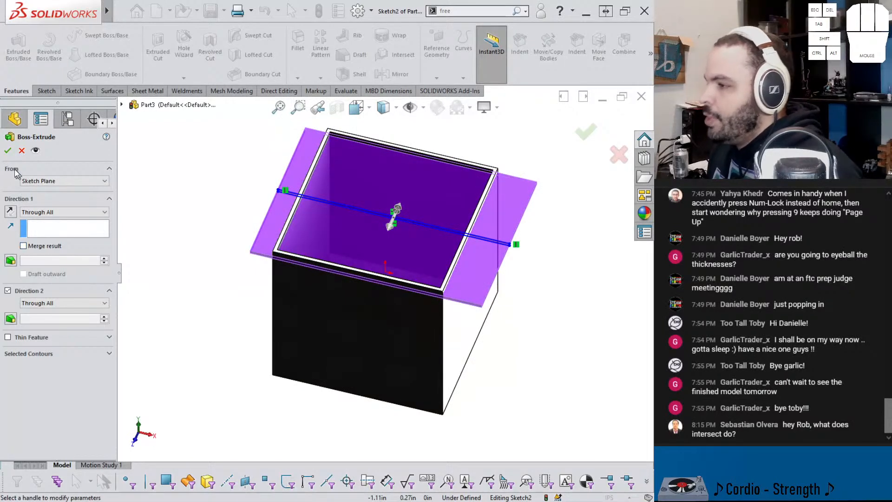
pyautogui.click(8, 150)
pyautogui.moveTo(175, 165); pyautogui.dragTo(250, 155, button='middle')
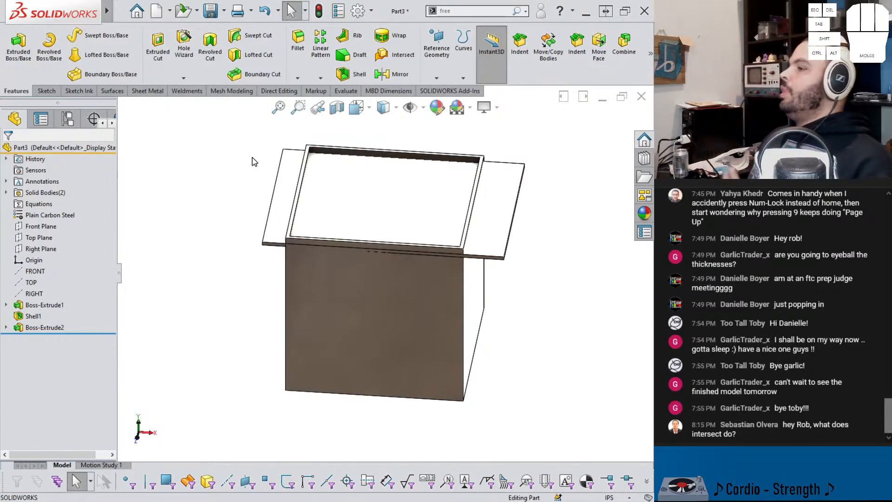
# Step: Roll back to before the plate extrusion, look at the Intersect options on the open box, and roll forward again
pyautogui.moveTo(86, 333); pyautogui.dragTo(94, 324)
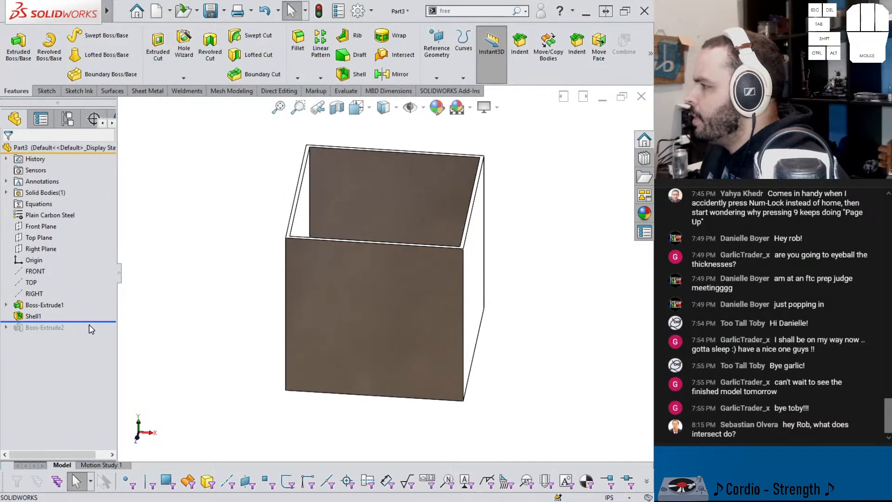
pyautogui.click(386, 55)
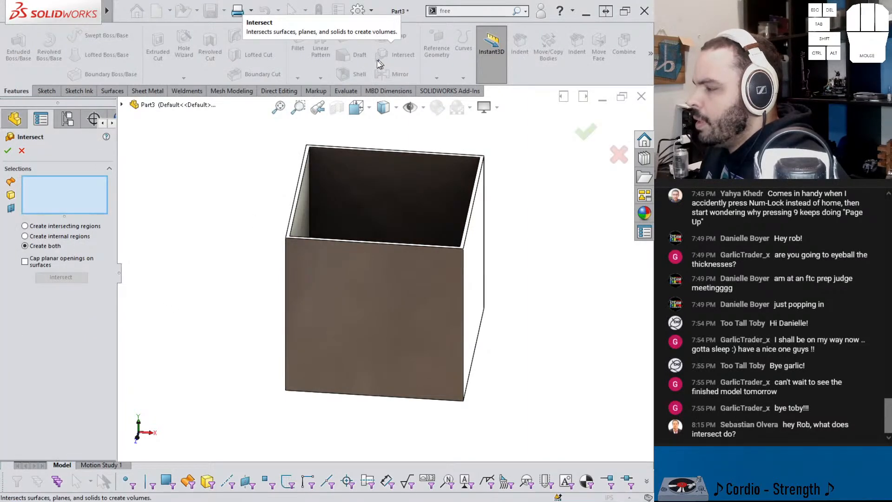
pyautogui.click(21, 150)
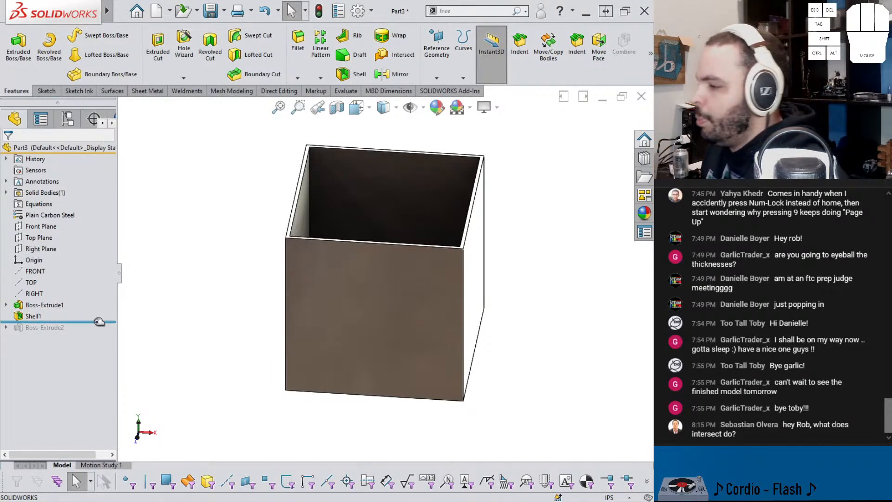
pyautogui.moveTo(344, 262); pyautogui.dragTo(358, 228, button='middle')
pyautogui.moveTo(80, 323); pyautogui.dragTo(79, 332)
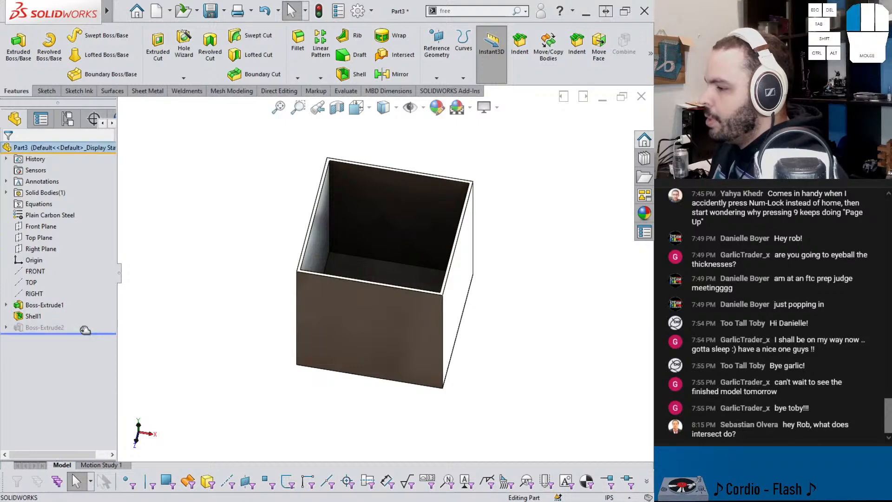
# Step: Examine the enclosed cavity beneath the plate in a temporary section view
pyautogui.moveTo(343, 295); pyautogui.dragTo(407, 187, button='middle')
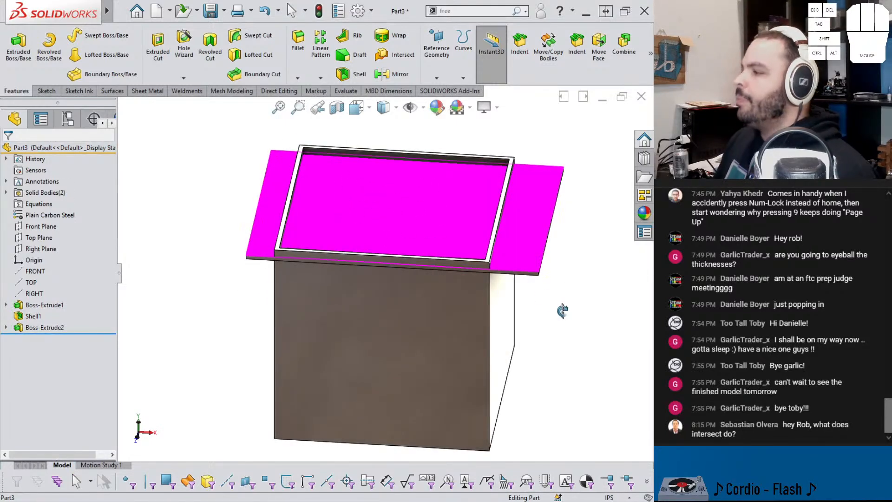
pyautogui.press('Escape')
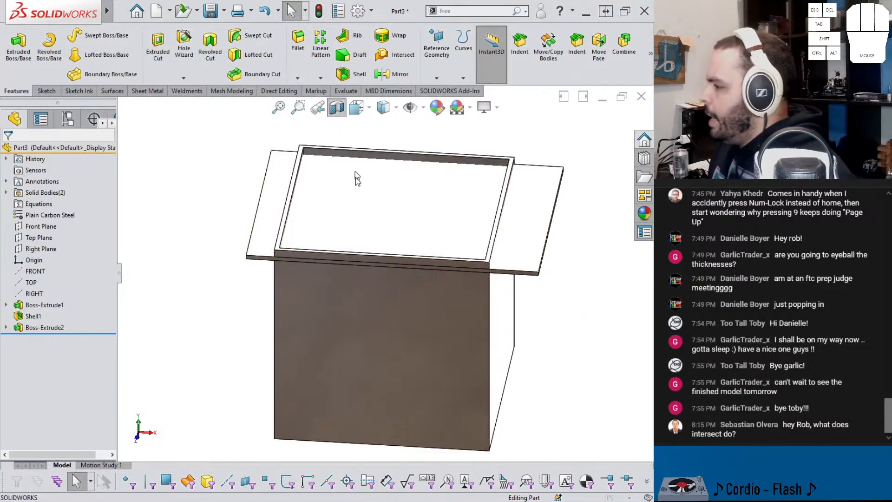
pyautogui.click(337, 107)
pyautogui.click(586, 133)
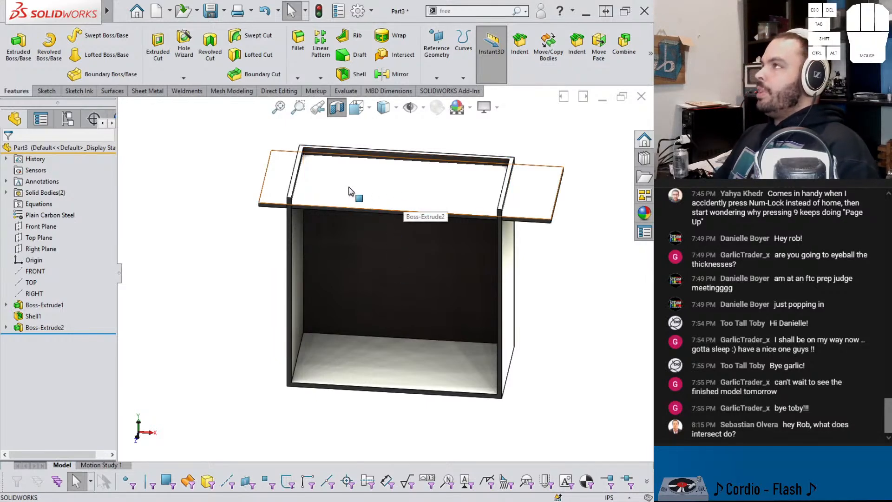
pyautogui.click(337, 107)
# Step: Intersect the plate and shelled box bodies with Create internal regions, keeping Region 1 as a solid filling the cavity
pyautogui.click(394, 54)
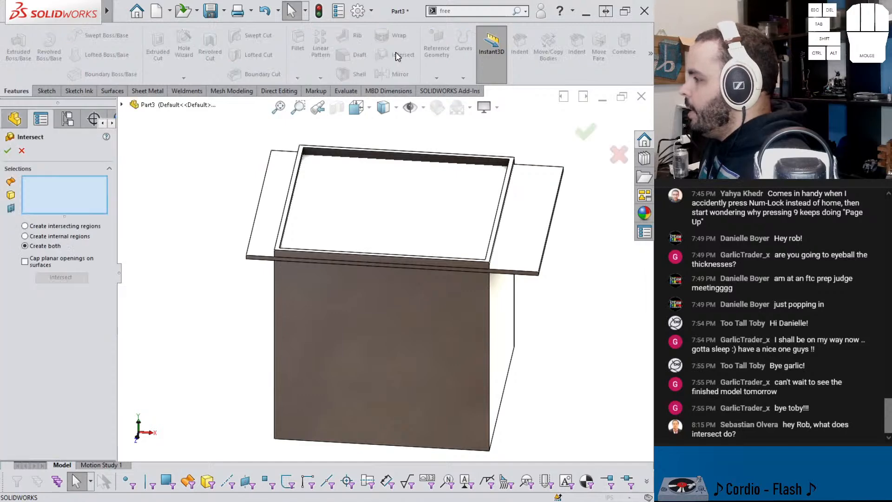
pyautogui.click(442, 200)
pyautogui.click(455, 351)
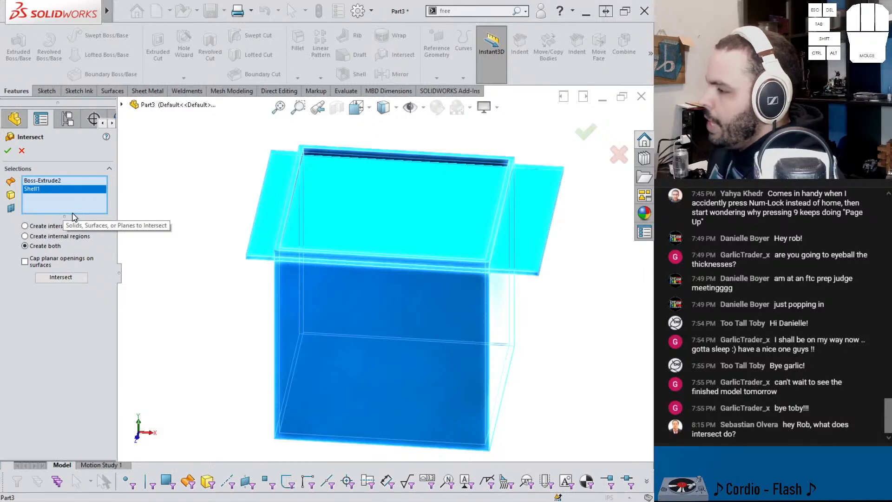
pyautogui.click(47, 241)
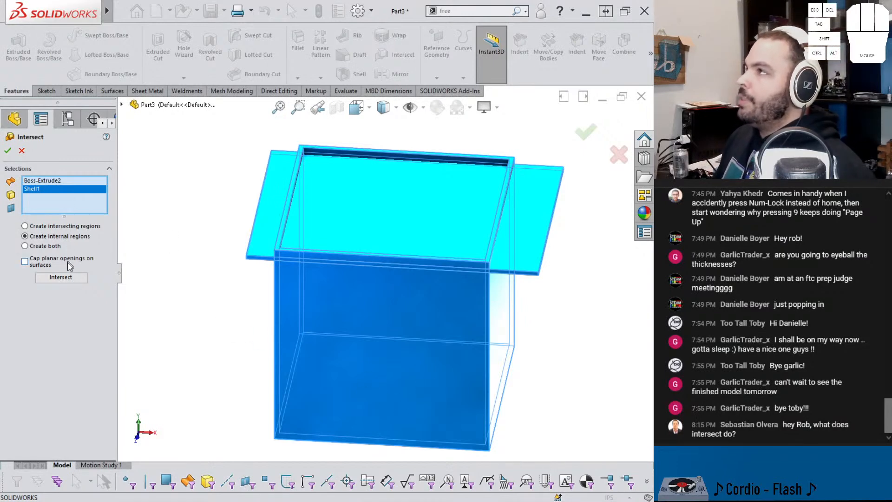
pyautogui.click(72, 277)
pyautogui.moveTo(279, 281)
pyautogui.mouseDown(button='middle')
pyautogui.moveTo(328, 295)
pyautogui.moveTo(330, 210)
pyautogui.moveTo(347, 244)
pyautogui.moveTo(343, 232)
pyautogui.mouseUp(button='middle')
pyautogui.scroll(-5, 347, 243)
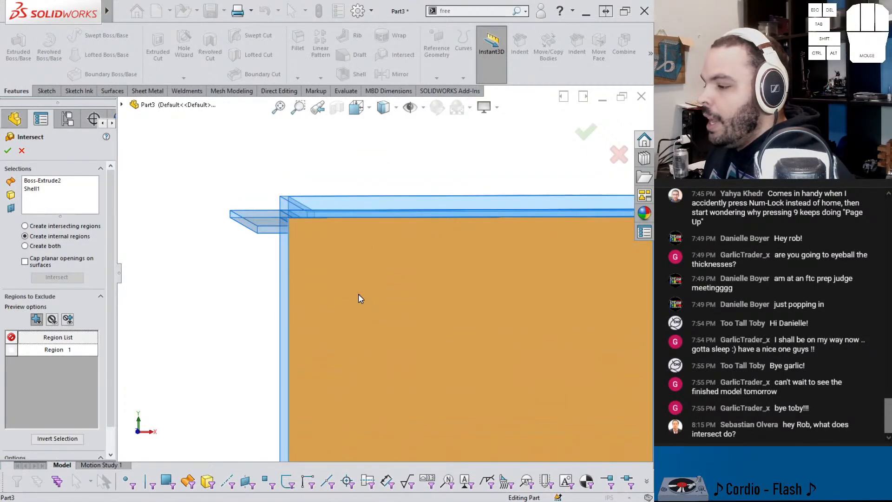
pyautogui.scroll(3, 359, 298)
pyautogui.moveTo(506, 308)
pyautogui.mouseDown(button='middle')
pyautogui.moveTo(530, 306)
pyautogui.moveTo(529, 329)
pyautogui.mouseUp(button='middle')
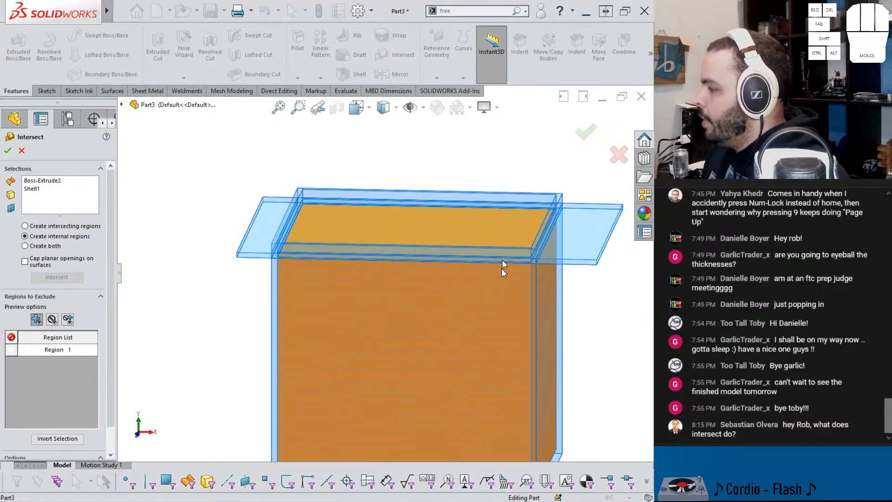
pyautogui.scroll(-2, 88, 372)
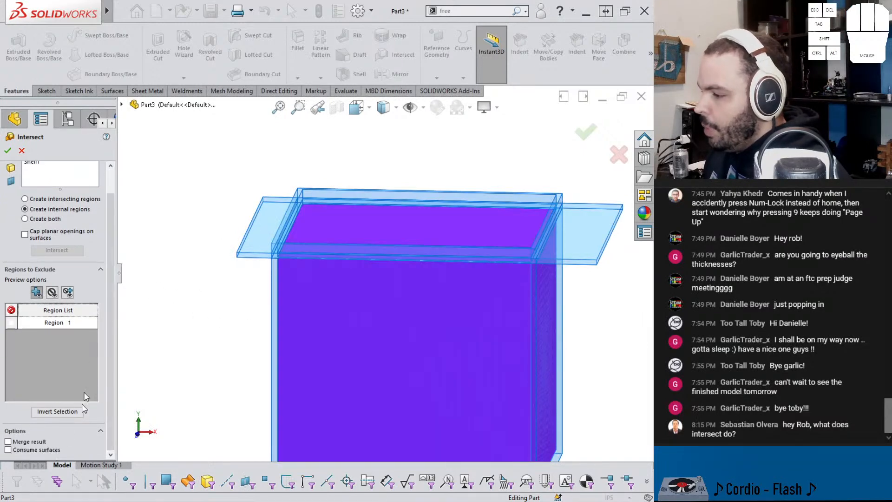
pyautogui.click(7, 150)
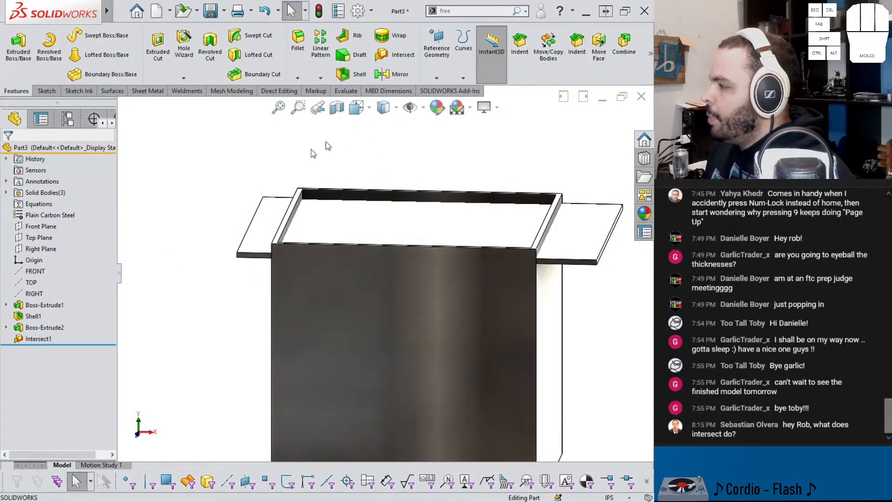
# Step: List the solid bodies and highlight them individually to identify the box, the plate and the inner block
pyautogui.click(6, 192)
pyautogui.click(52, 226)
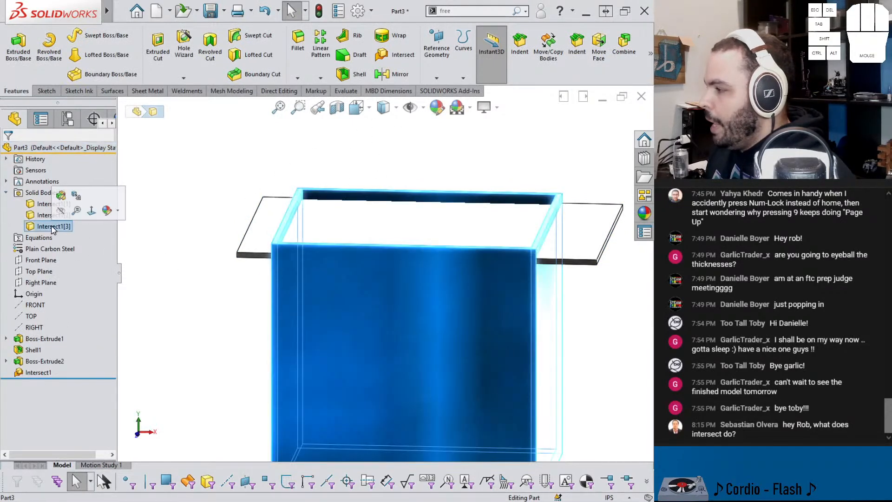
pyautogui.click(43, 217)
pyautogui.click(39, 223)
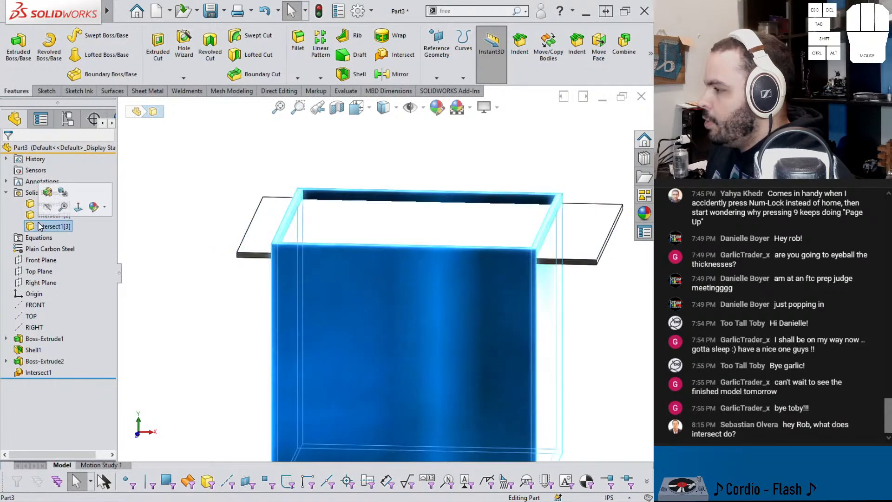
# Step: Apply a section view through the filled box and hide the plate body
pyautogui.click(338, 112)
pyautogui.click(586, 134)
pyautogui.scroll(-2, 507, 200)
pyautogui.scroll(4, 425, 280)
pyautogui.moveTo(418, 331); pyautogui.dragTo(425, 286, button='middle')
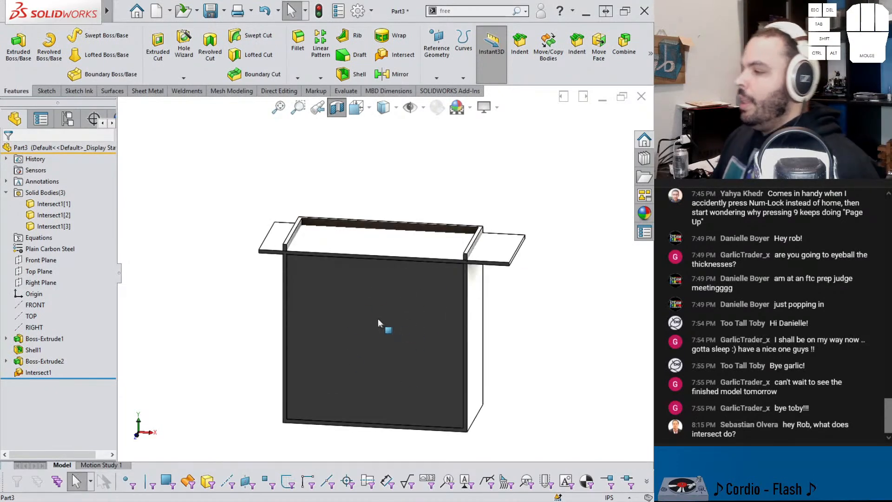
pyautogui.press('Tab')
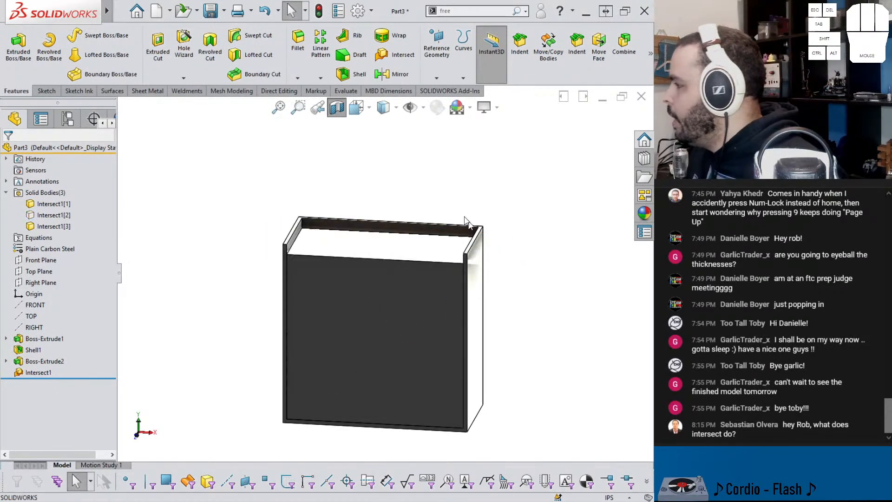
# Step: Evaluate the mass properties of the inner block alone, and turn off the section view
pyautogui.click(351, 92)
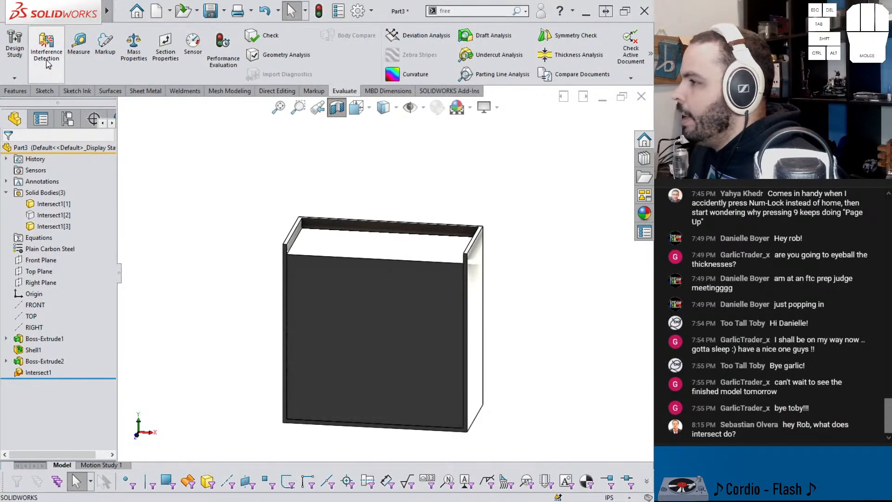
pyautogui.click(134, 46)
pyautogui.moveTo(280, 96); pyautogui.dragTo(74, 98)
pyautogui.rightClick(124, 122)
pyautogui.click(146, 134)
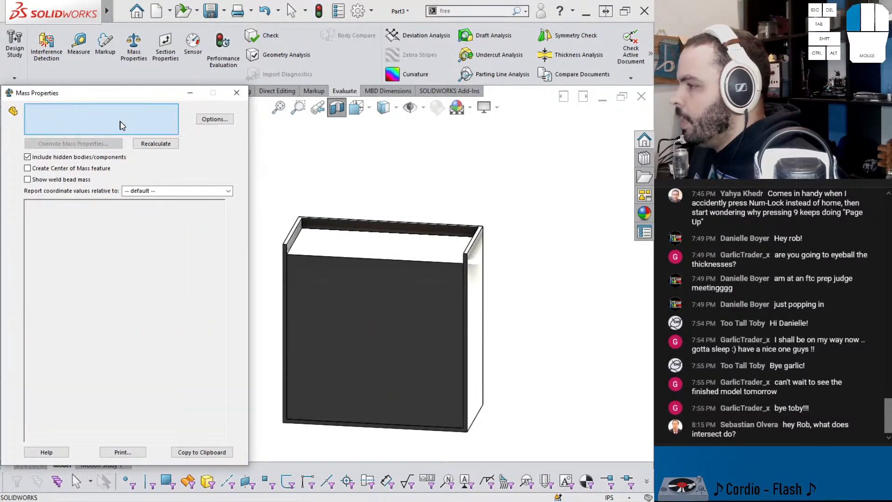
pyautogui.click(313, 255)
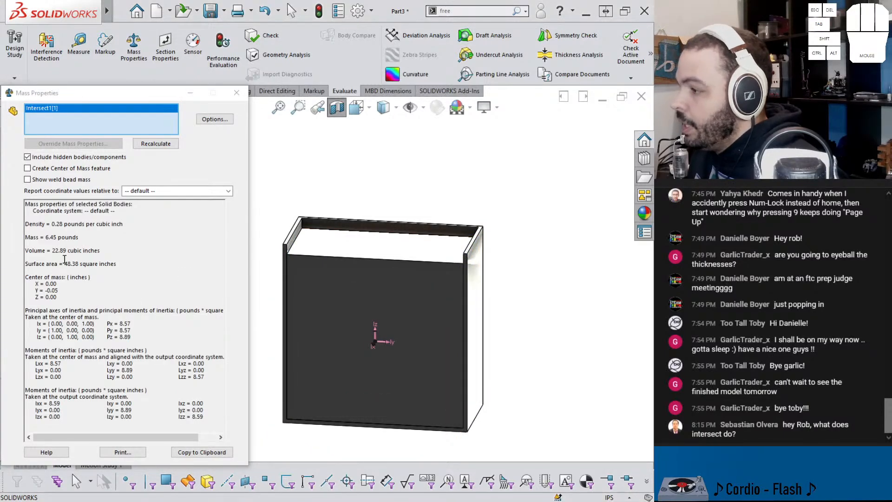
pyautogui.click(65, 261)
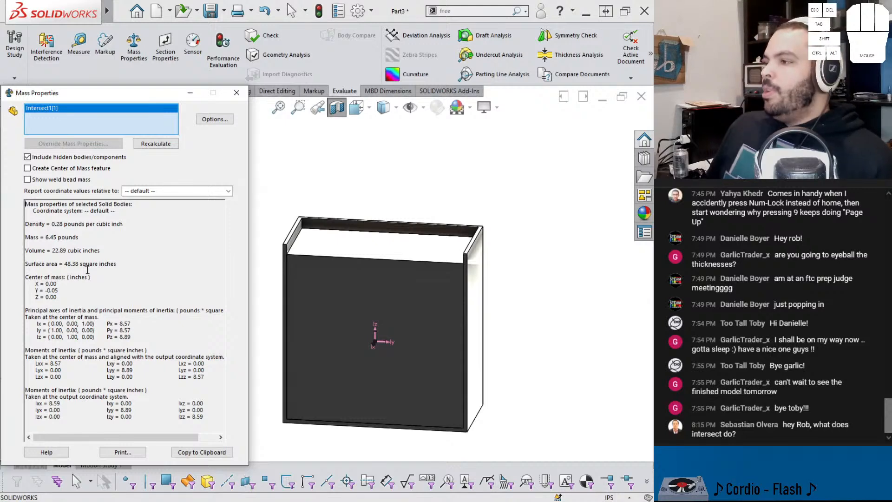
pyautogui.click(237, 93)
pyautogui.click(337, 106)
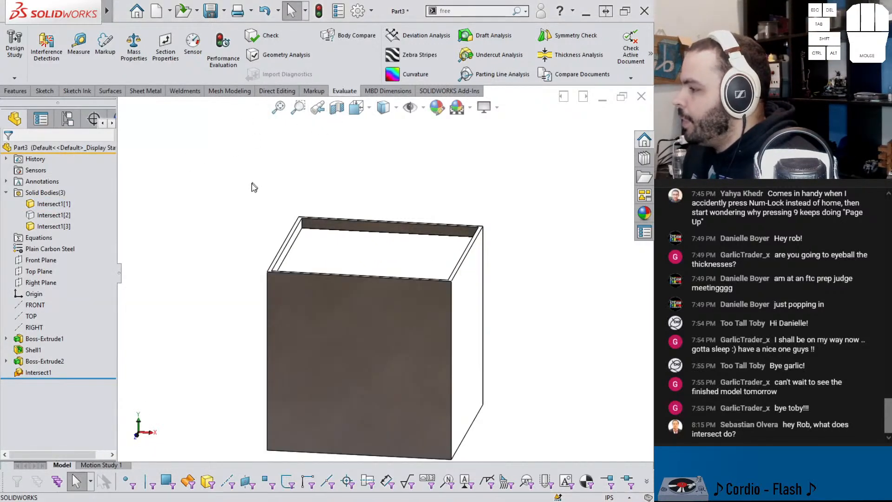
# Step: Suppress the Intersect1 feature to restore the separate shelled box and plate bodies
pyautogui.moveTo(312, 250); pyautogui.dragTo(272, 292, button='middle')
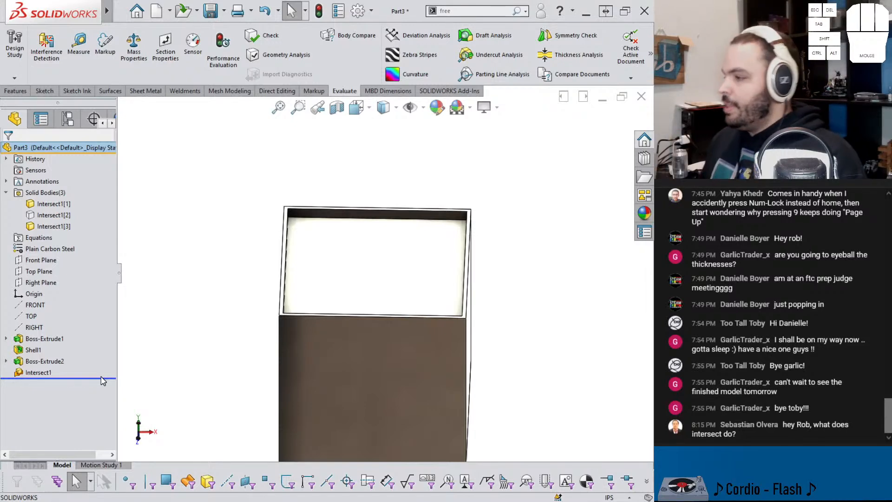
pyautogui.click(50, 374)
pyautogui.click(75, 360)
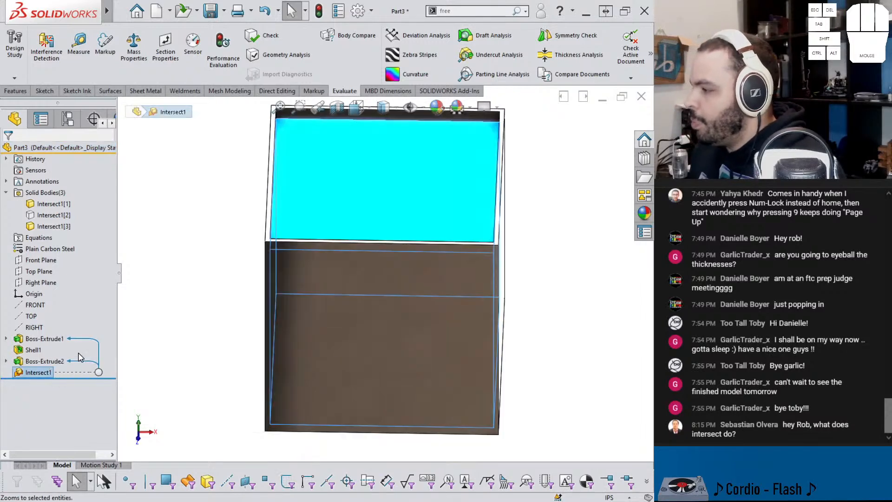
pyautogui.click(241, 246)
pyautogui.click(42, 372)
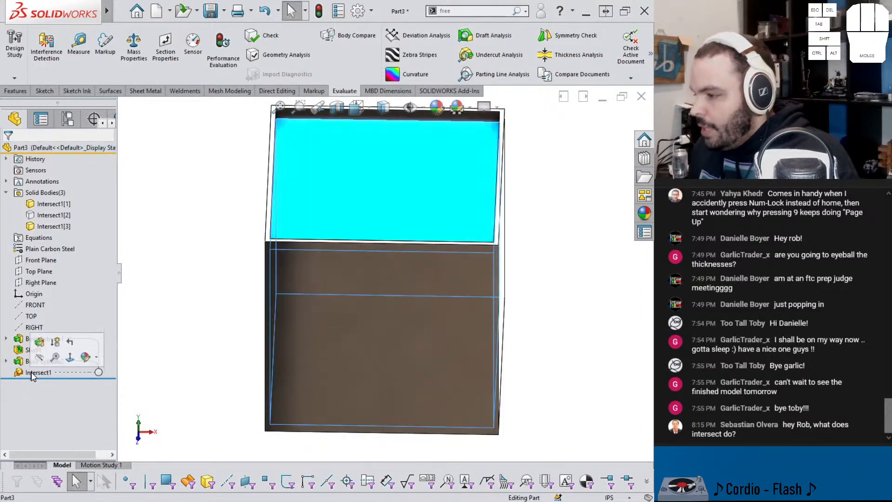
pyautogui.click(93, 361)
pyautogui.moveTo(278, 242); pyautogui.dragTo(268, 215, button='middle')
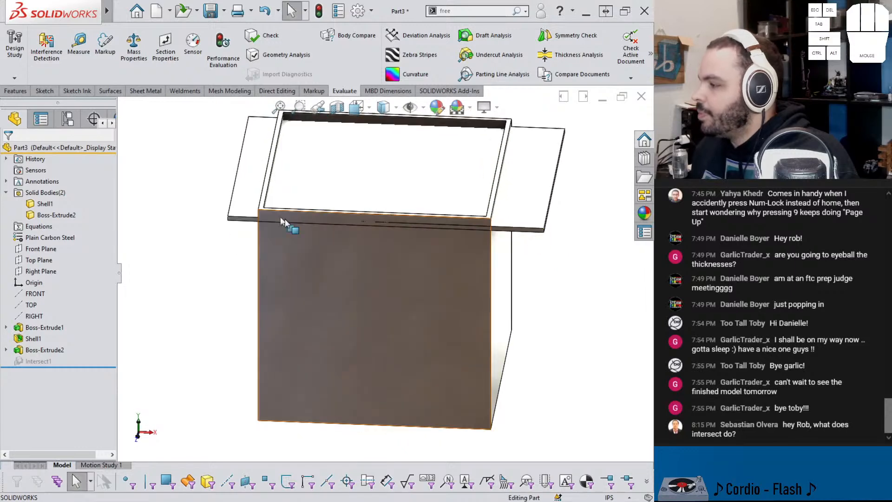
# Step: Set up an Intersect of the plate and shelled box with Create intersecting regions, and compute its regions
pyautogui.click(16, 91)
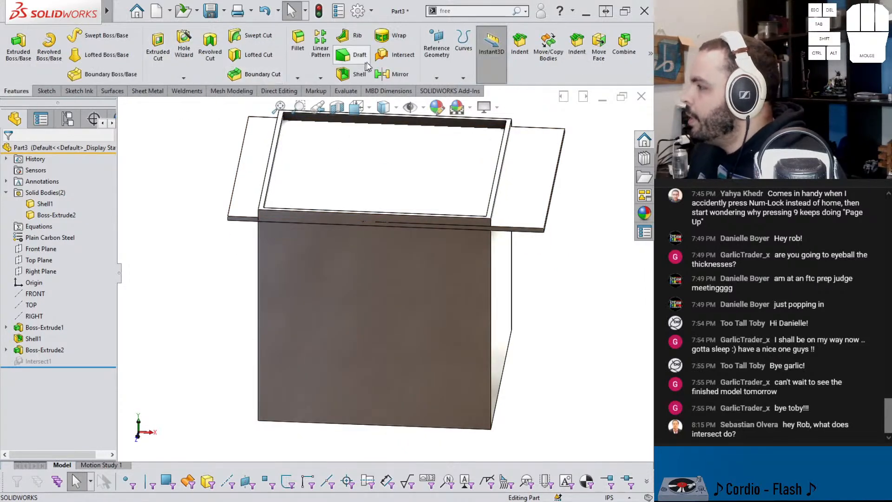
pyautogui.click(401, 54)
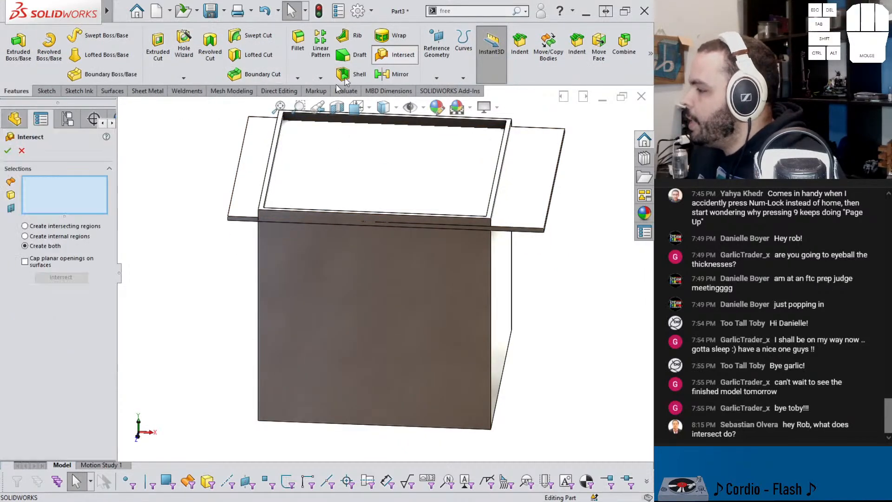
pyautogui.click(39, 228)
pyautogui.click(255, 206)
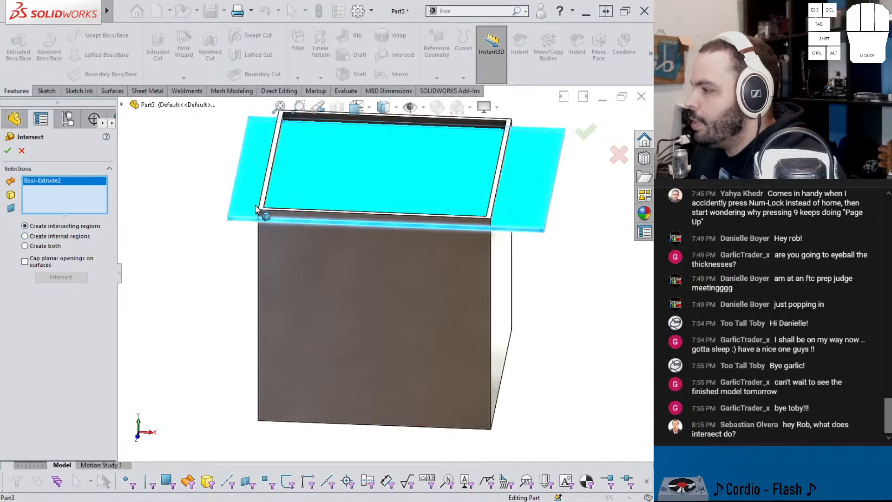
pyautogui.click(269, 250)
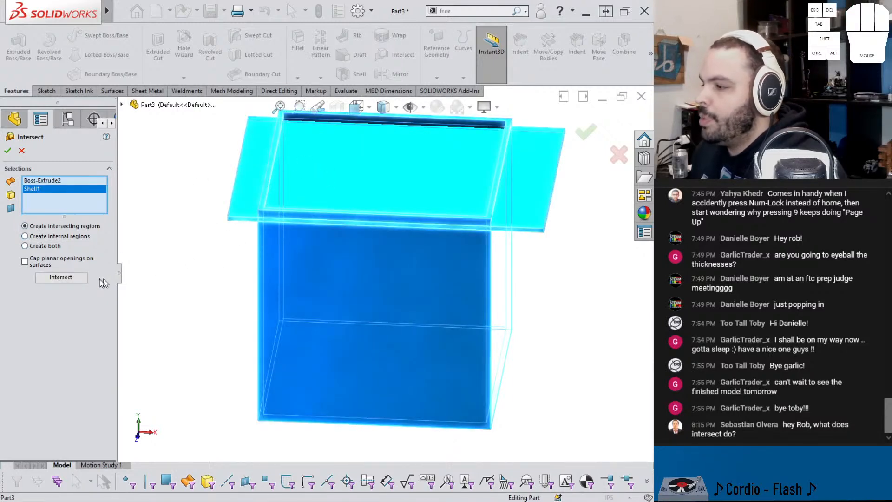
pyautogui.click(61, 277)
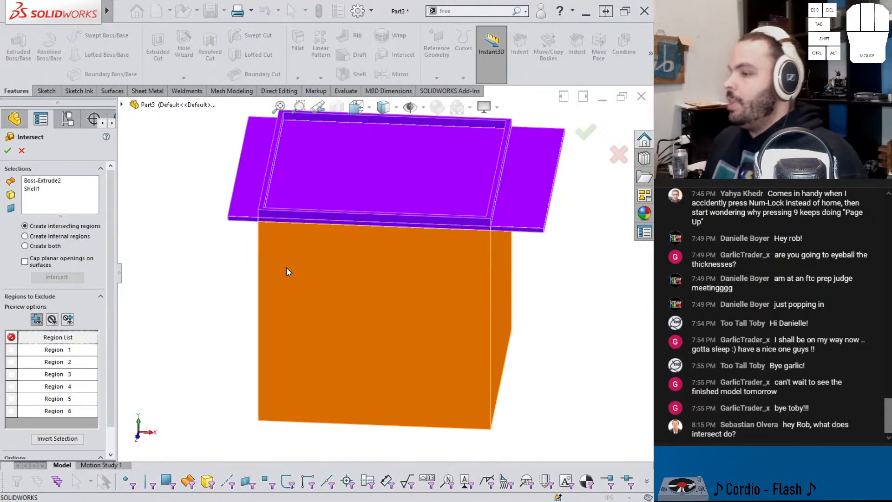
# Step: Exclude Regions 1 and 2, the plate overhangs outside the box, and accept the intersection
pyautogui.scroll(2, 394, 205)
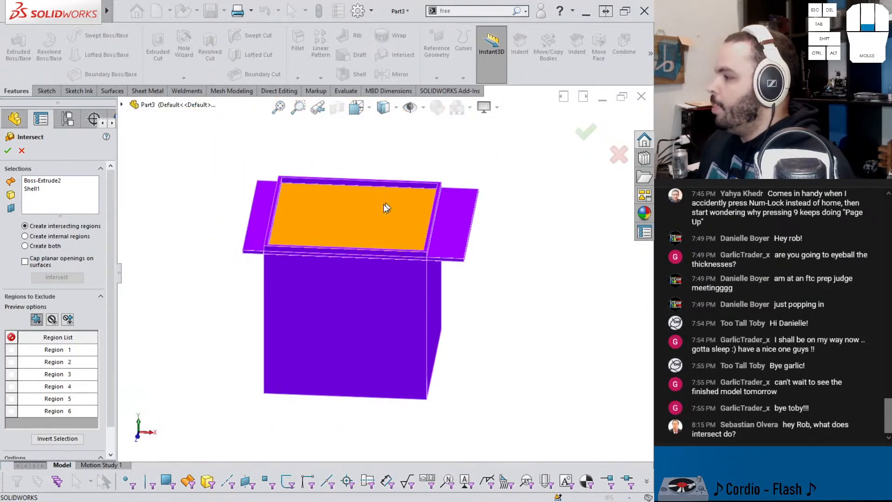
pyautogui.moveTo(441, 207); pyautogui.dragTo(436, 271, button='middle')
pyautogui.scroll(2, 401, 239)
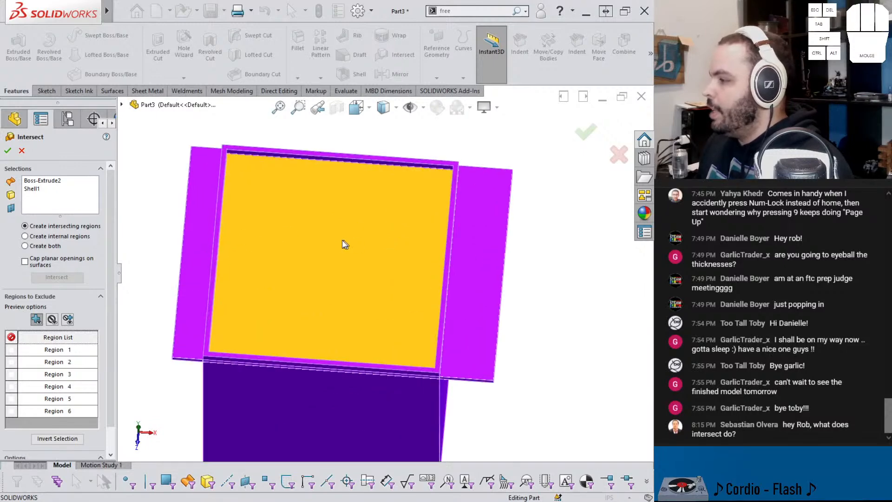
pyautogui.moveTo(356, 244); pyautogui.dragTo(341, 199, button='middle')
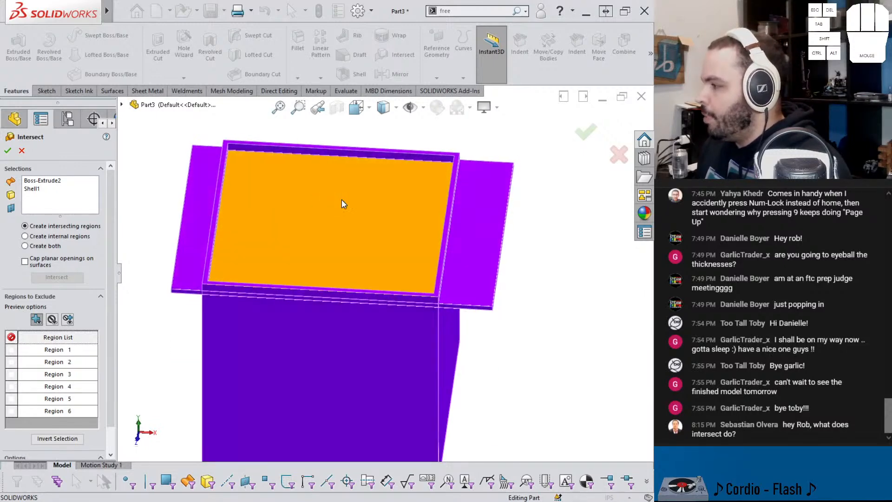
pyautogui.click(183, 227)
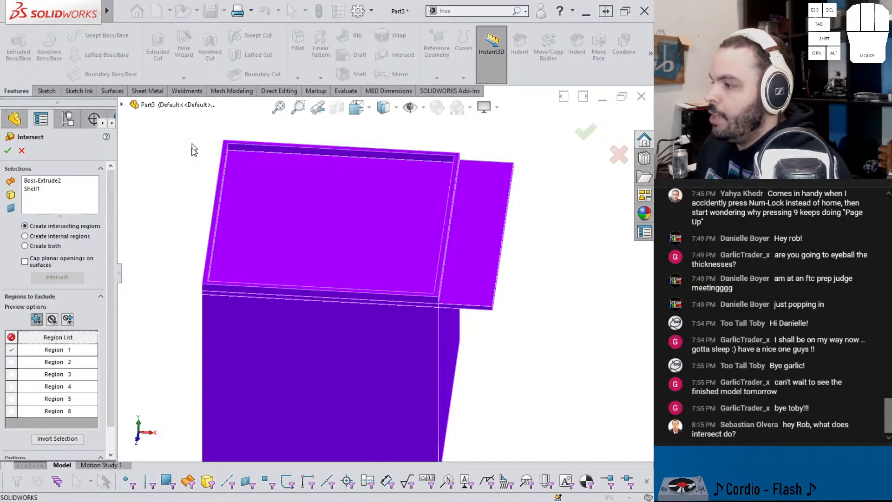
pyautogui.click(11, 361)
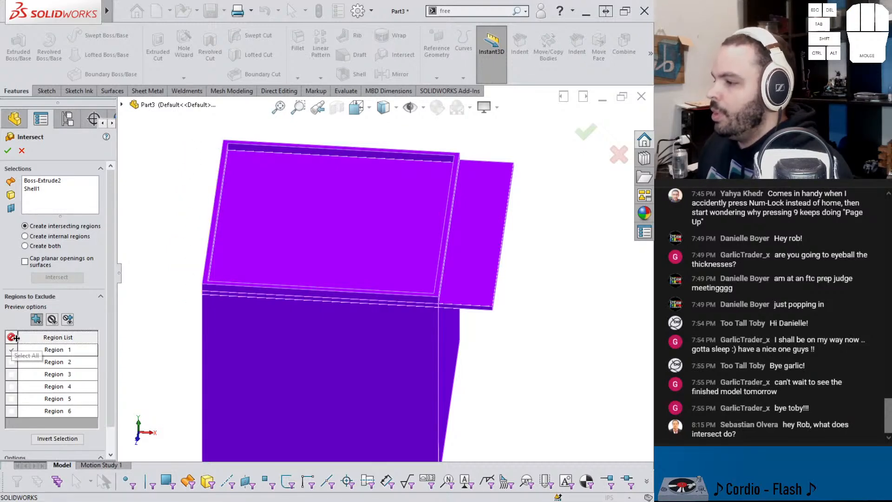
pyautogui.click(490, 224)
pyautogui.scroll(-4, 460, 278)
pyautogui.moveTo(458, 281); pyautogui.dragTo(449, 235, button='middle')
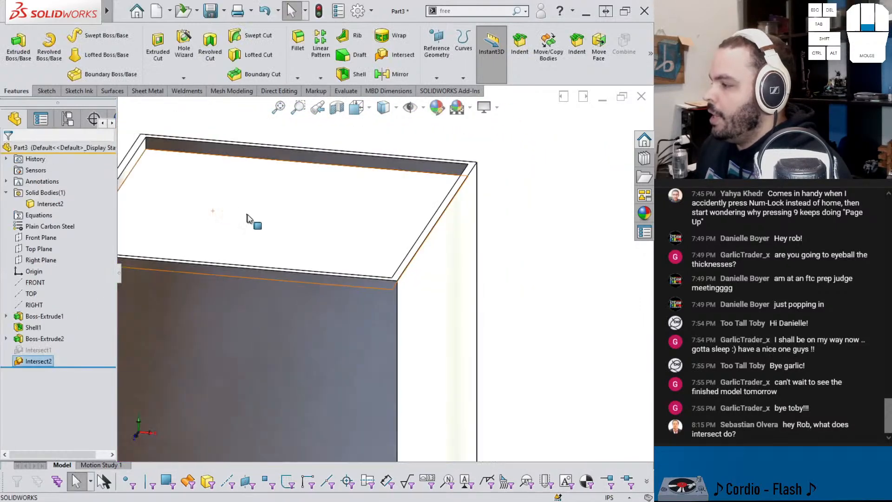
pyautogui.moveTo(247, 217); pyautogui.dragTo(273, 207, button='middle')
pyautogui.scroll(3, 279, 196)
# Step: Apply a section view on the Front Plane and examine where the plate meets the box walls
pyautogui.click(338, 108)
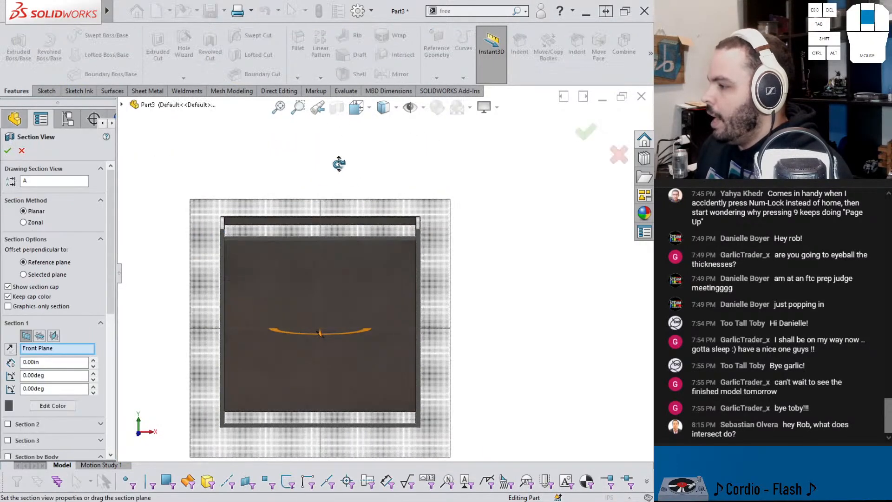
pyautogui.click(583, 135)
pyautogui.scroll(4, 254, 249)
pyautogui.moveTo(254, 248); pyautogui.dragTo(230, 236, button='middle')
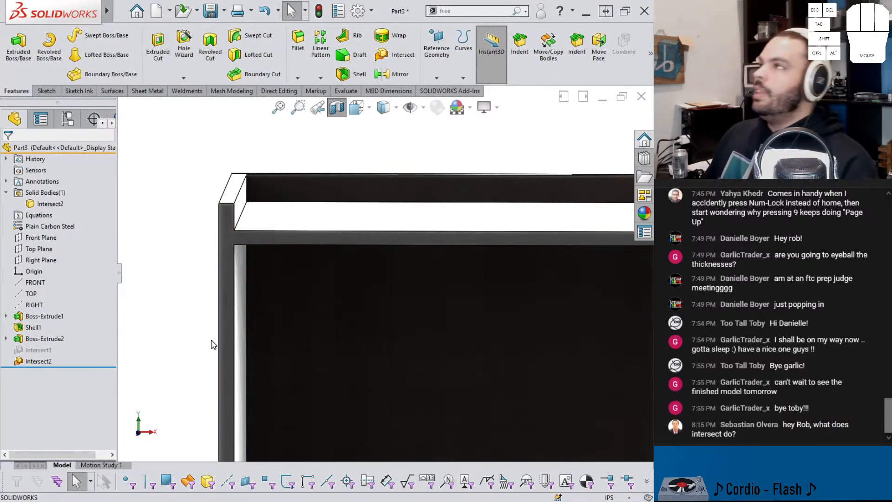
# Step: Turn off the section view and reopen Intersect2 to review its excluded regions
pyautogui.click(44, 361)
pyautogui.click(170, 324)
pyautogui.moveTo(189, 328); pyautogui.dragTo(161, 383, button='middle')
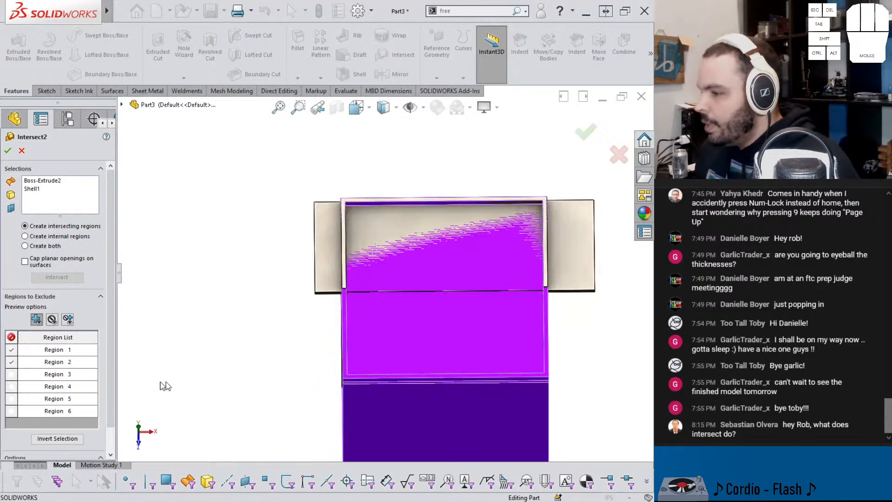
pyautogui.click(584, 132)
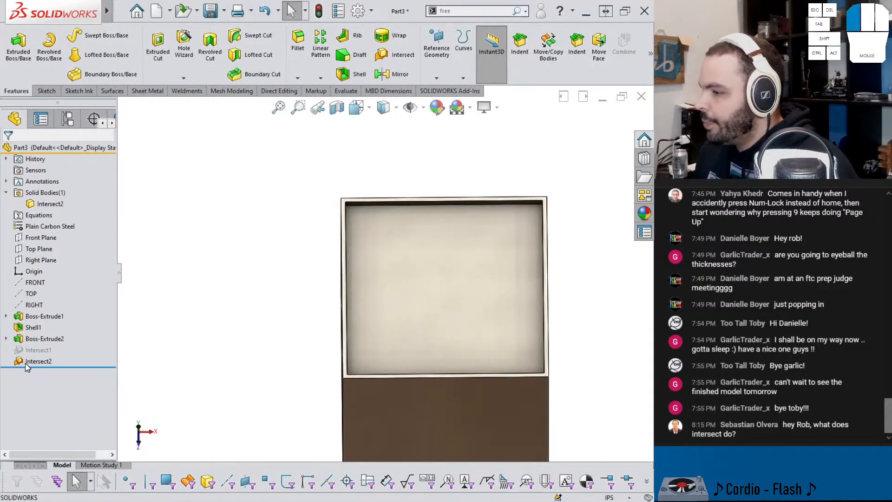
# Step: Edit Intersect2 to keep Regions 1 and 2 and exclude only Region 5, the plate portion inside the box
pyautogui.click(26, 362)
pyautogui.click(34, 333)
pyautogui.moveTo(332, 306); pyautogui.dragTo(280, 265, button='middle')
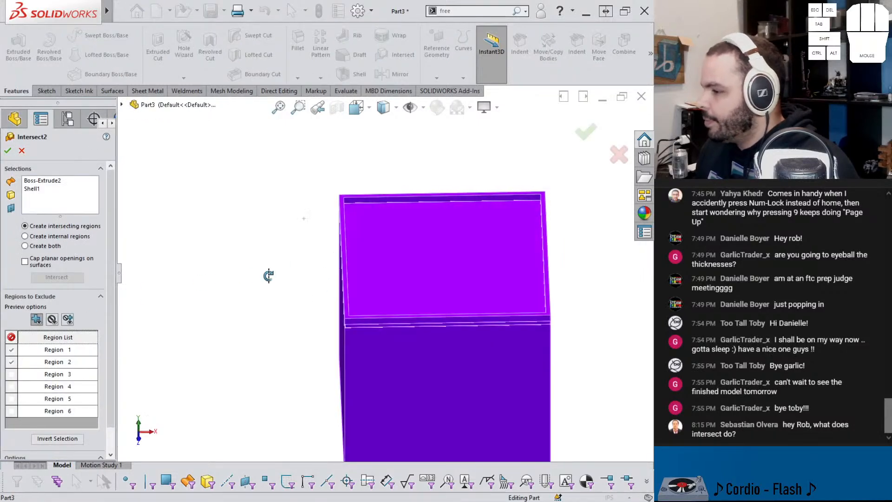
pyautogui.click(11, 349)
pyautogui.click(12, 361)
pyautogui.moveTo(274, 332); pyautogui.dragTo(255, 335, button='middle')
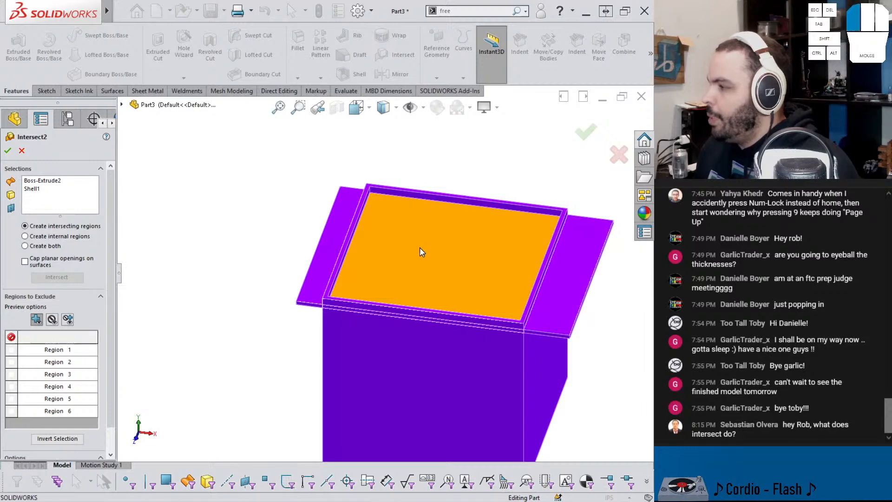
pyautogui.click(422, 250)
pyautogui.scroll(-5, 424, 252)
pyautogui.scroll(4, 395, 213)
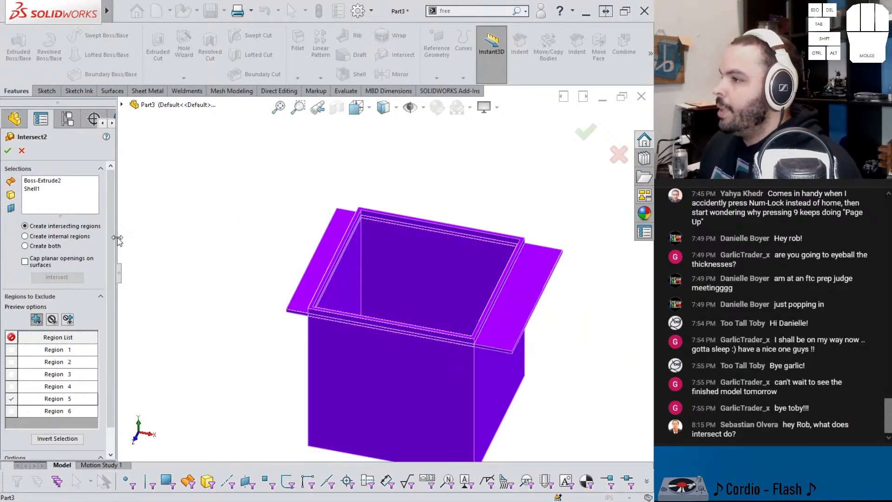
pyautogui.click(8, 150)
pyautogui.moveTo(369, 276); pyautogui.dragTo(418, 237, button='middle')
pyautogui.click(408, 145)
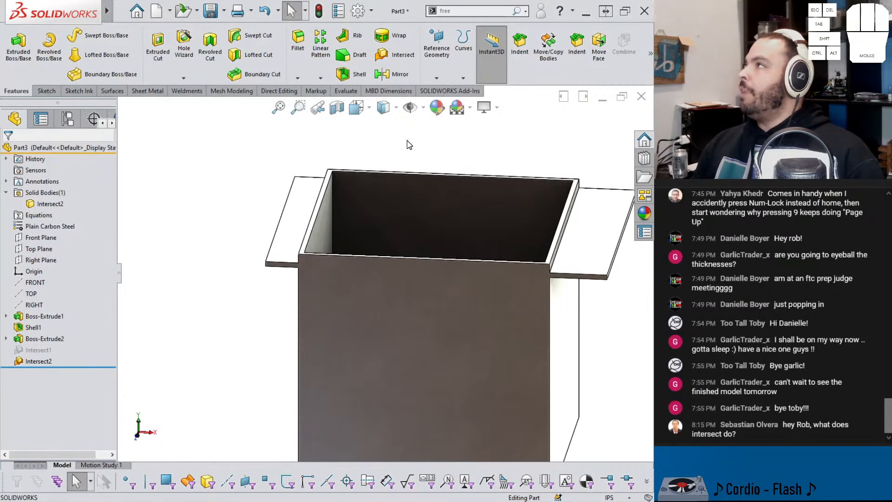
pyautogui.click(223, 200)
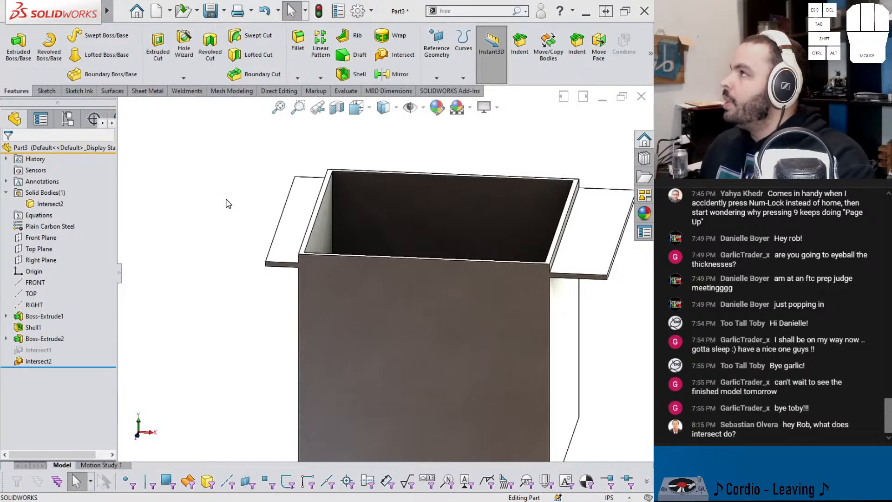
pyautogui.press('XF86AudioPlay')
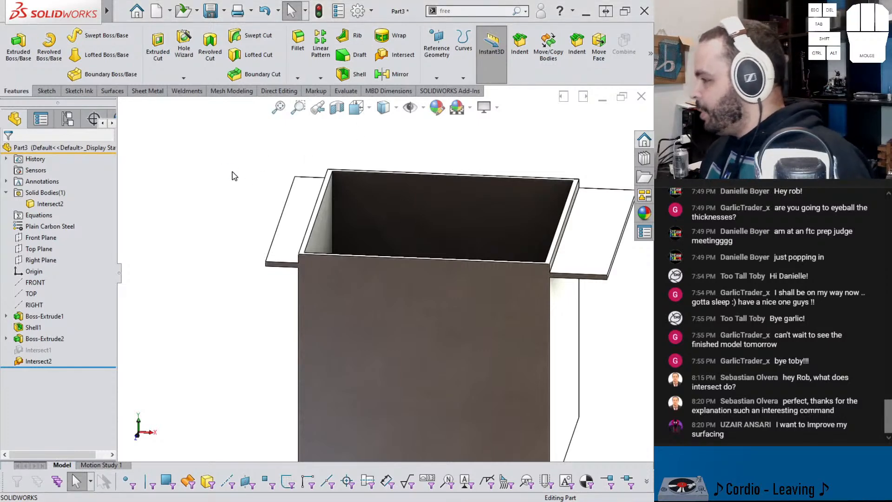
# Step: Switch to the kunai part and examine the blade facets and ring against the reference picture
pyautogui.hotkey('ctrl', 'Tab')
pyautogui.hotkey('ctrl', 'Tab')
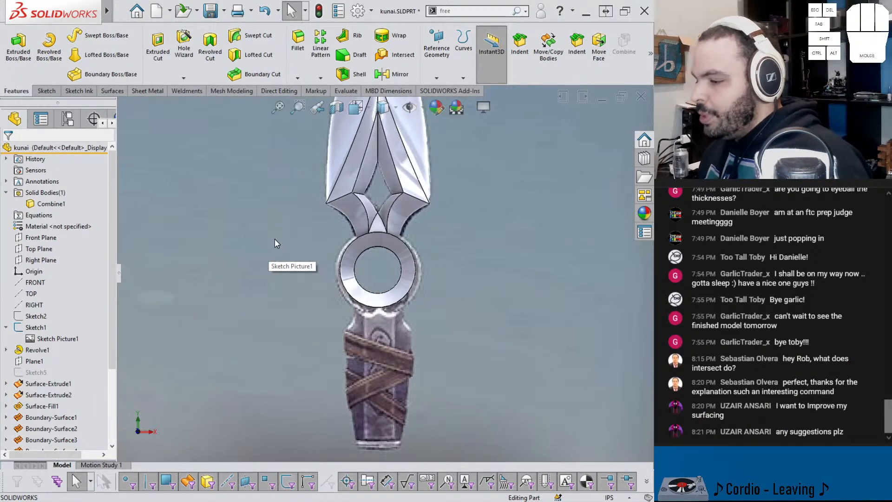
pyautogui.scroll(2, 278, 239)
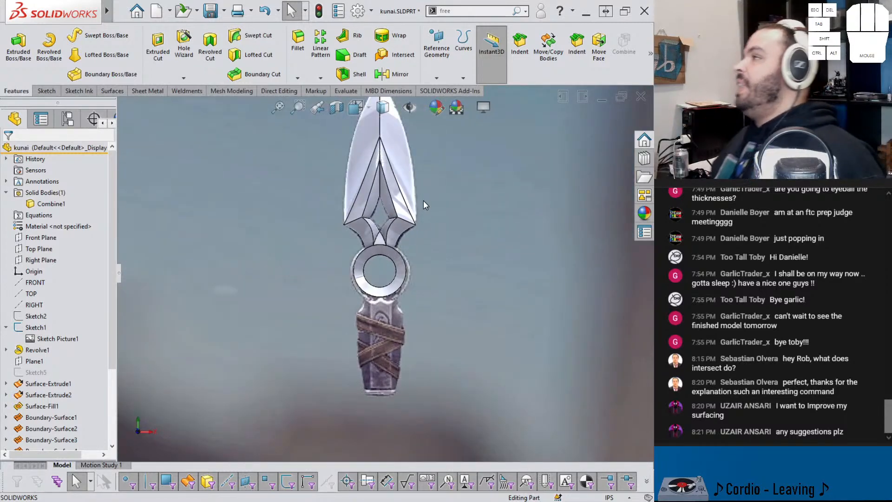
pyautogui.scroll(-3, 418, 237)
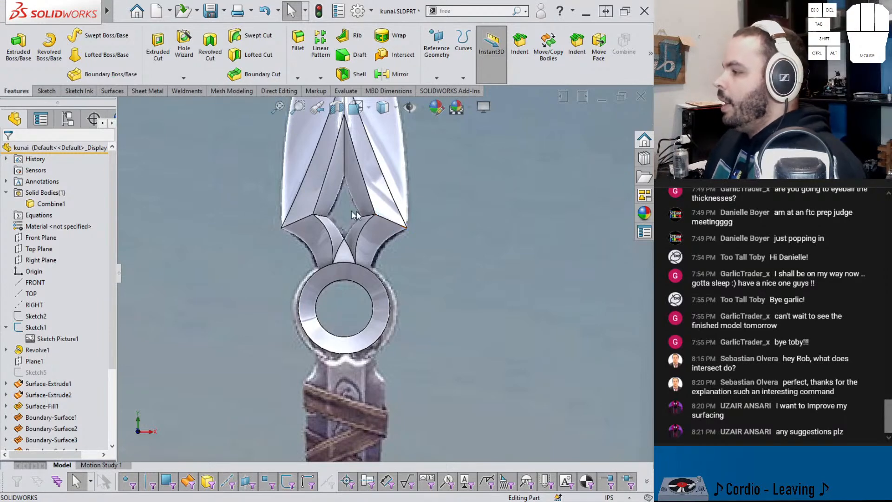
pyautogui.scroll(2, 289, 202)
pyautogui.scroll(-1, 336, 204)
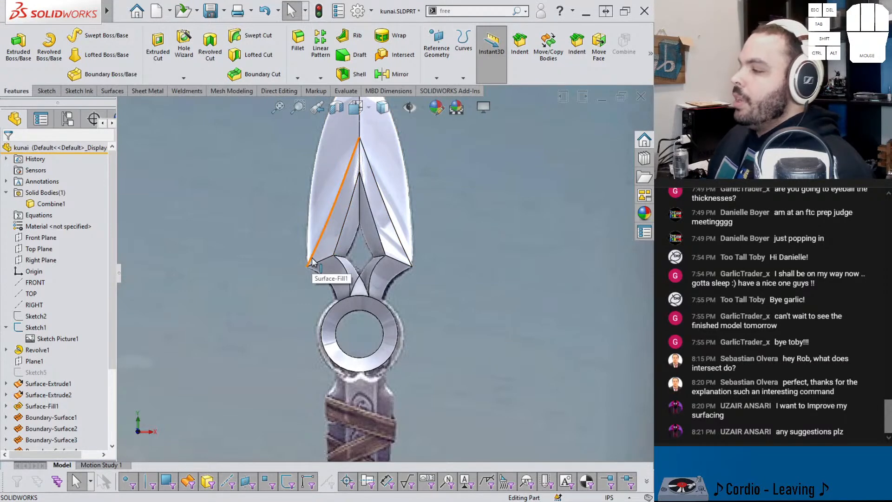
pyautogui.scroll(-6, 310, 263)
pyautogui.scroll(6, 368, 232)
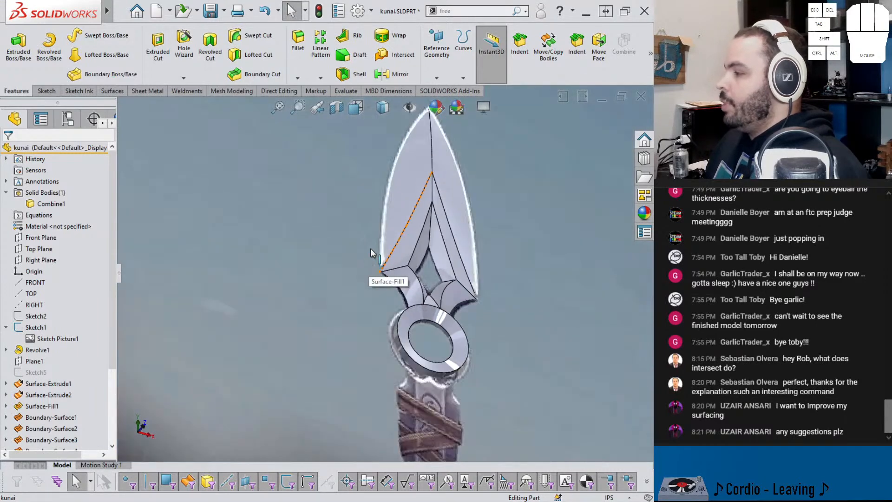
# Step: Examine the blade's outer corner where the facets meet above the ring, comparing it with the reference picture
pyautogui.moveTo(371, 255); pyautogui.dragTo(376, 269, button='middle')
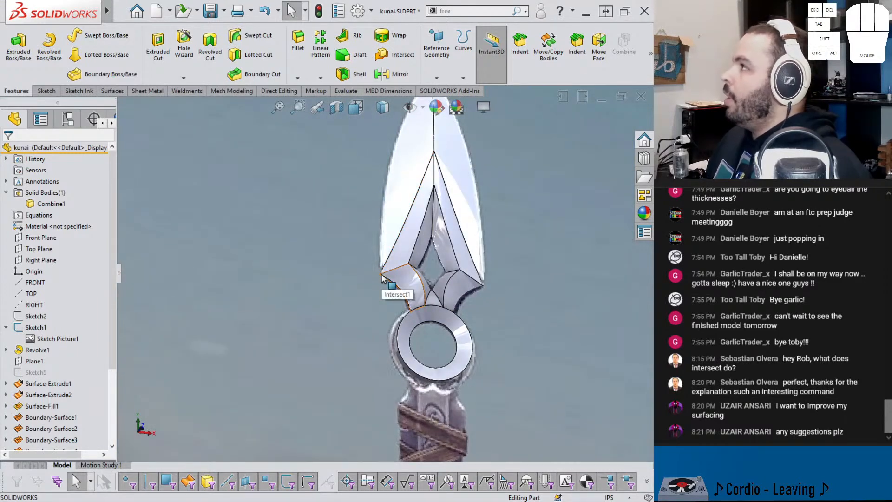
pyautogui.scroll(-2, 381, 279)
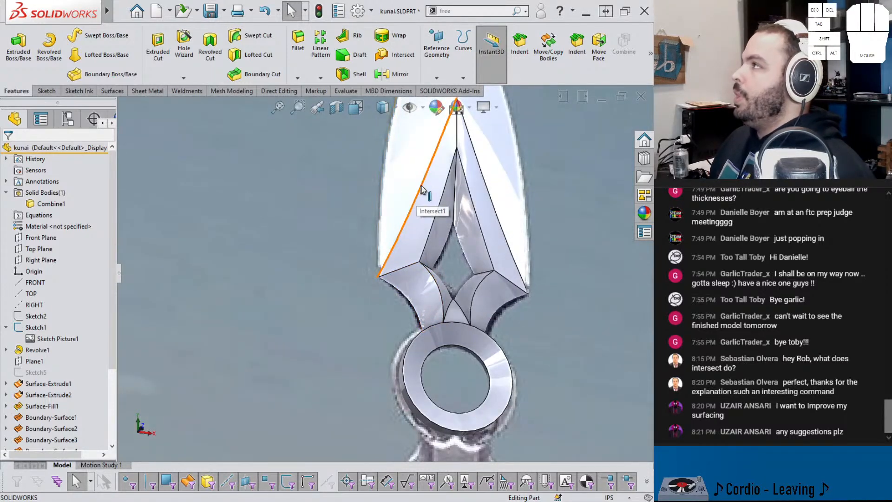
pyautogui.click(380, 270)
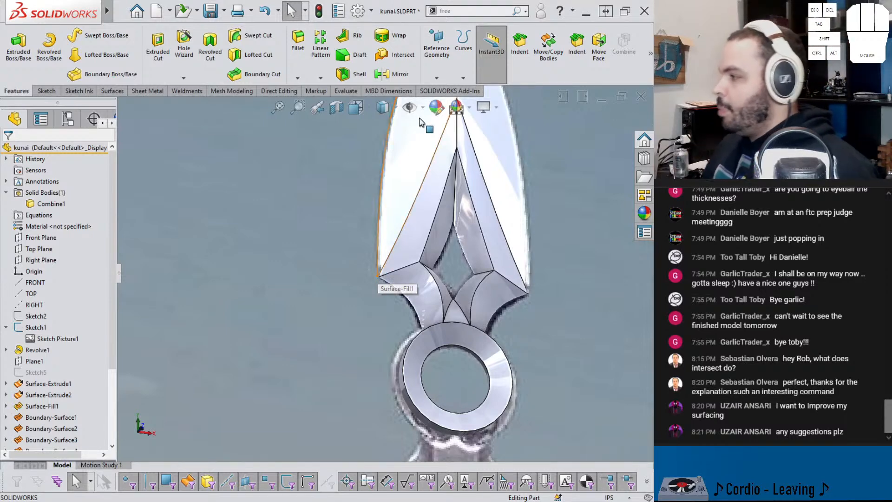
pyautogui.moveTo(381, 273); pyautogui.dragTo(400, 210, button='middle')
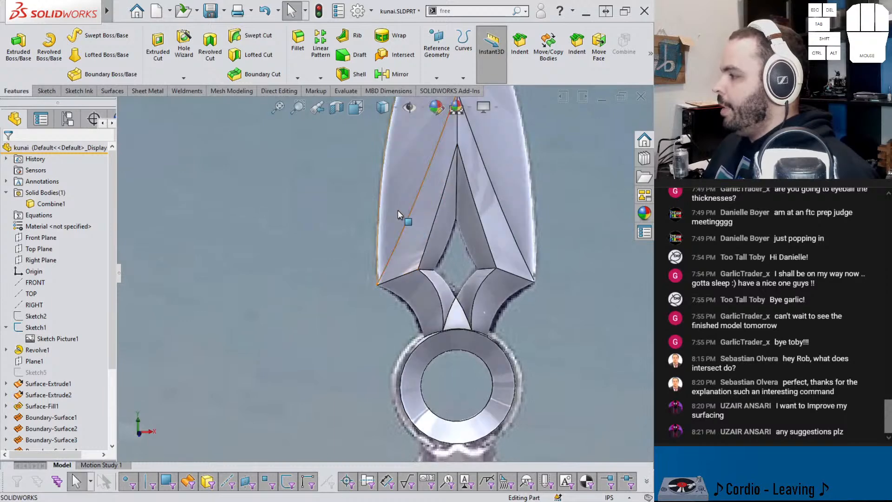
pyautogui.scroll(4, 399, 208)
pyautogui.scroll(-1, 414, 221)
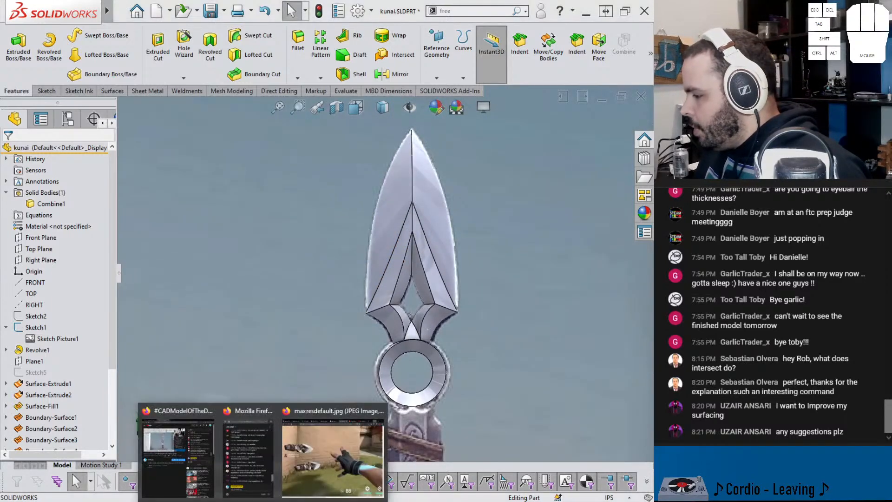
# Step: Switch to the browser and open the VirtualFlat CAD channel's video list on YouTube
pyautogui.click(333, 448)
pyautogui.click(511, 6)
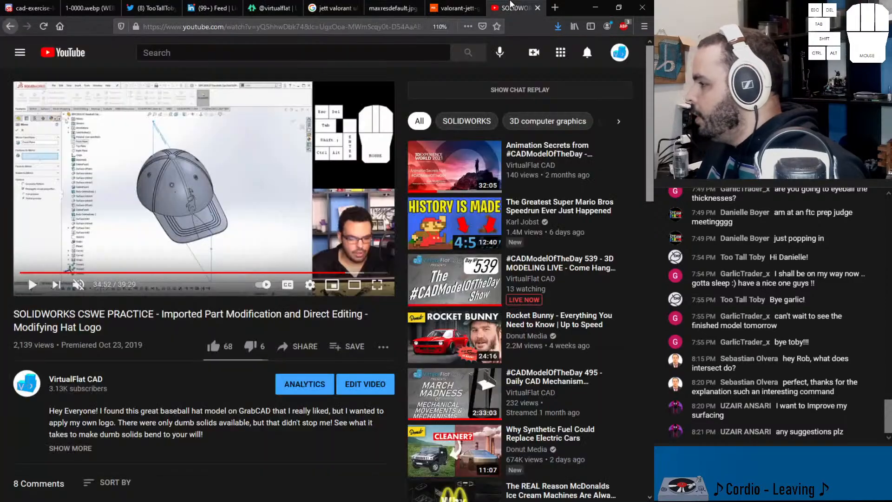
pyautogui.click(76, 389)
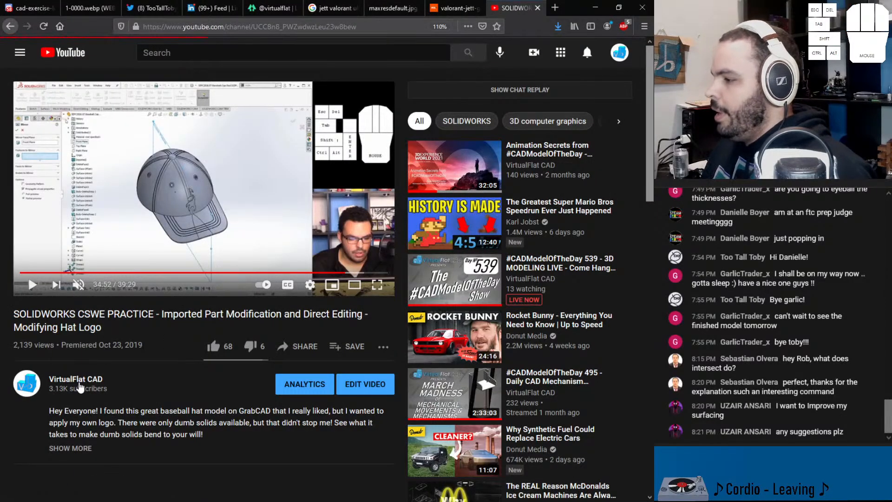
pyautogui.scroll(-5, 198, 384)
pyautogui.scroll(5, 247, 289)
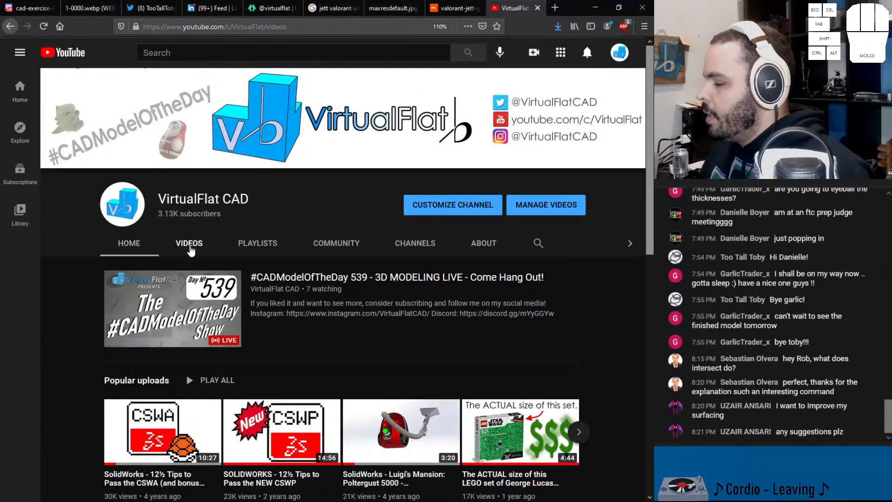
pyautogui.click(189, 245)
# Step: Find the "12½ TIPS TO PASS THE SOLIDWORKS SURFACING" video in the channel's list and copy its link
pyautogui.scroll(-15, 261, 335)
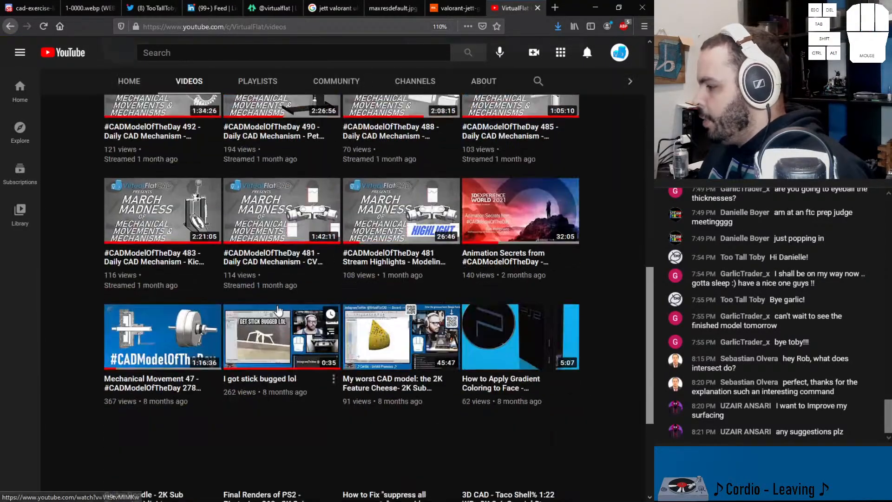
pyautogui.scroll(-4, 277, 316)
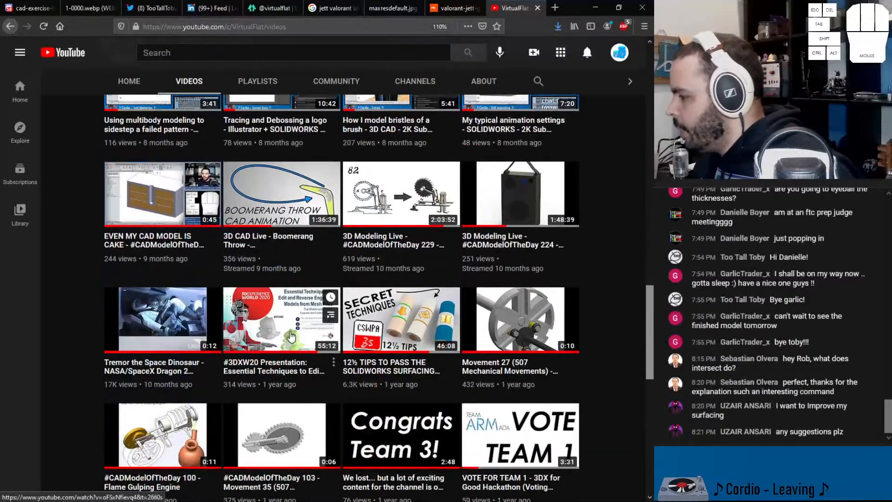
pyautogui.rightClick(389, 366)
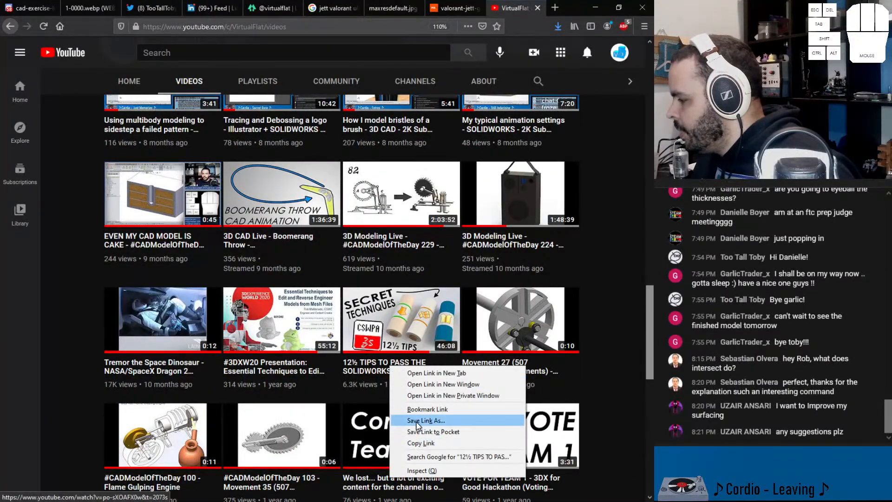
pyautogui.click(420, 443)
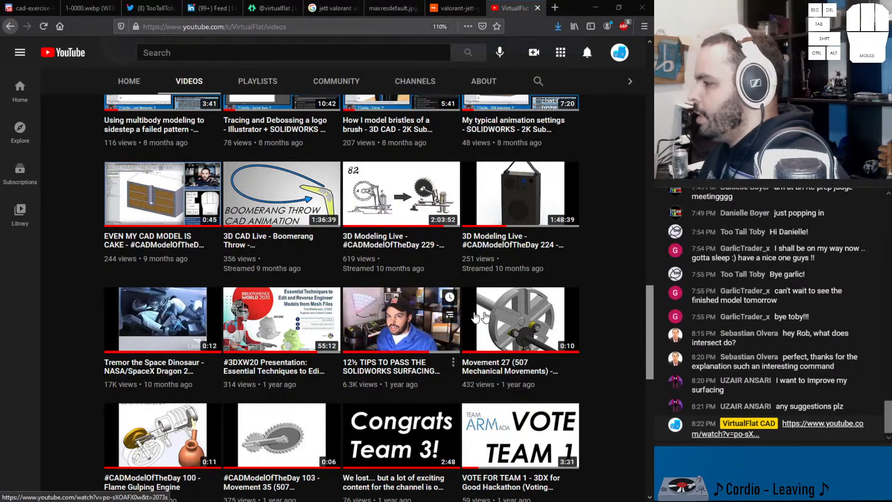
pyautogui.scroll(4, 499, 316)
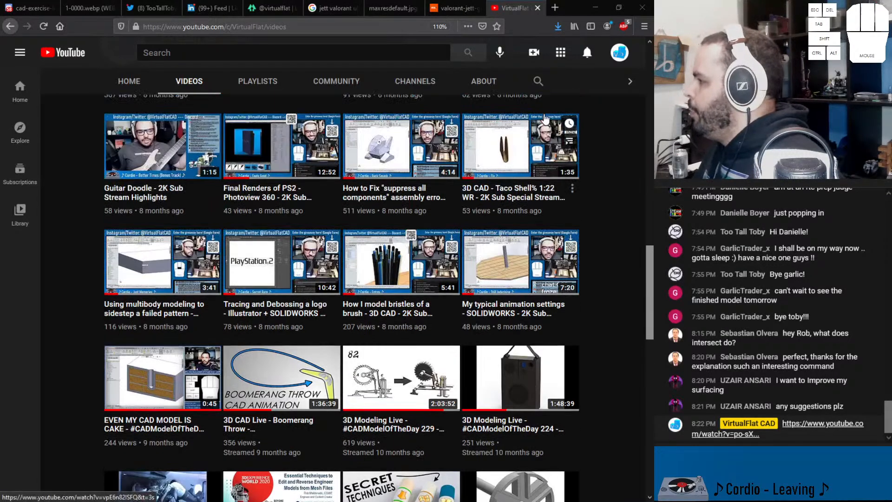
# Step: Return to the kunai part in SOLIDWORKS and examine the ring and handle in front view against the reference picture
pyautogui.click(587, 11)
pyautogui.scroll(2, 468, 284)
pyautogui.moveTo(467, 287); pyautogui.dragTo(422, 363, button='middle')
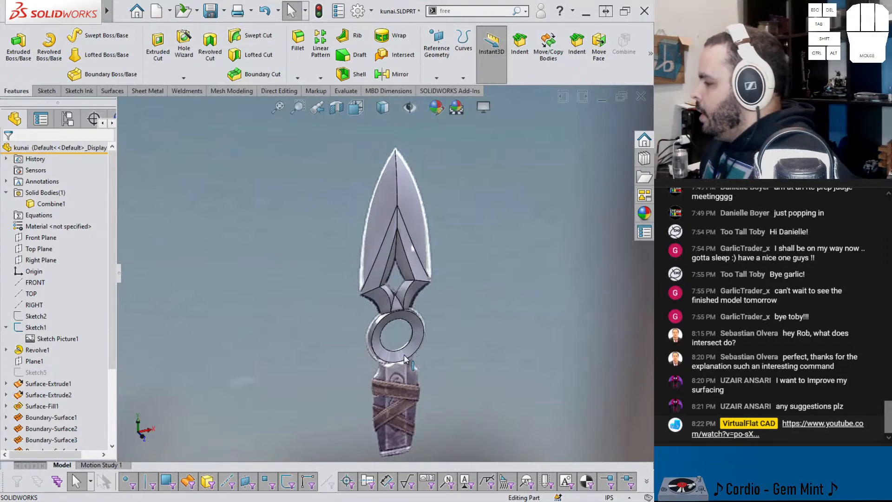
pyautogui.hotkey('ctrl', '1')
pyautogui.scroll(-5, 390, 305)
pyautogui.keyDown('ctrl'); pyautogui.moveTo(386, 365); pyautogui.dragTo(377, 340, button='middle'); pyautogui.keyUp('ctrl')
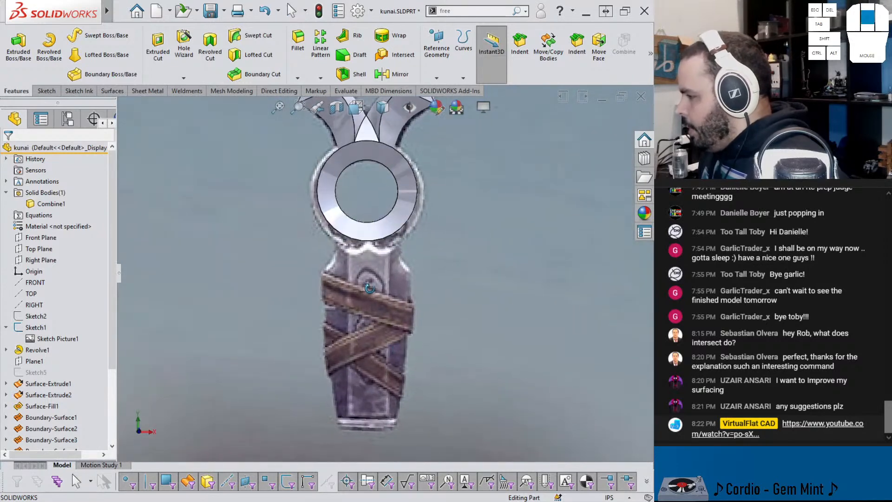
pyautogui.click(363, 238)
pyautogui.moveTo(348, 220); pyautogui.dragTo(295, 231, button='middle')
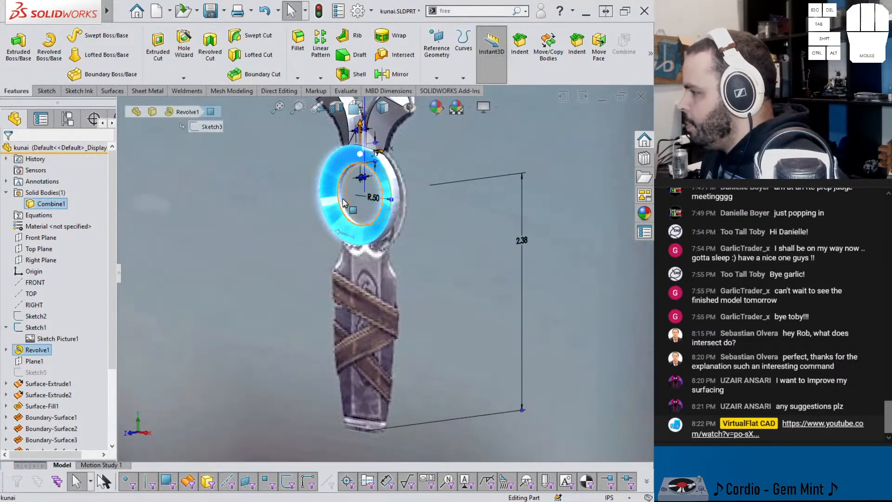
pyautogui.scroll(-2, 391, 177)
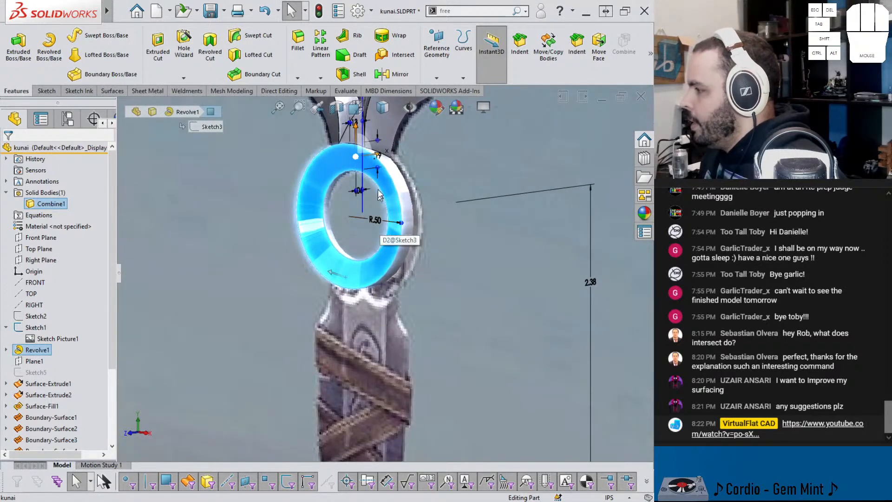
pyautogui.doubleClick(382, 161)
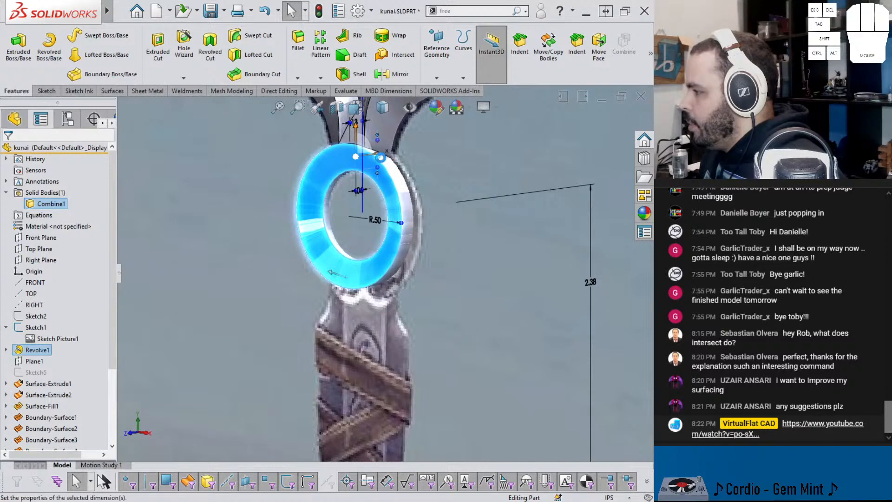
pyautogui.click(338, 142)
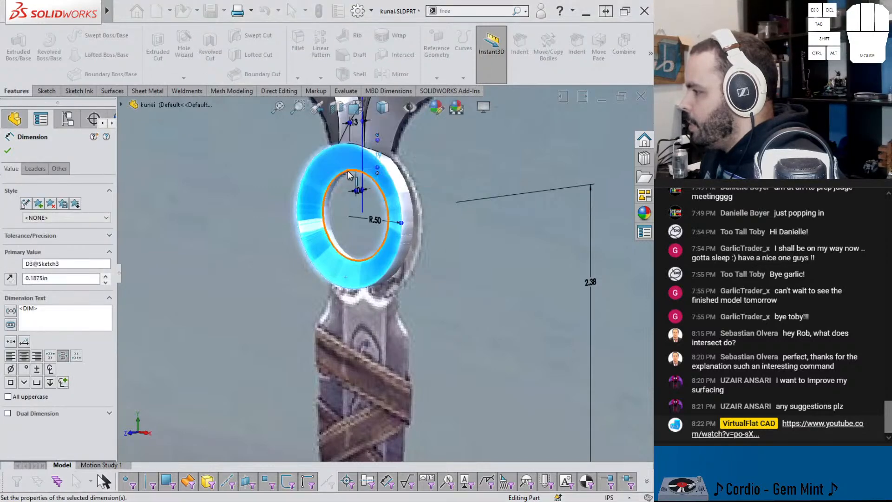
pyautogui.moveTo(361, 192); pyautogui.dragTo(348, 188, button='middle')
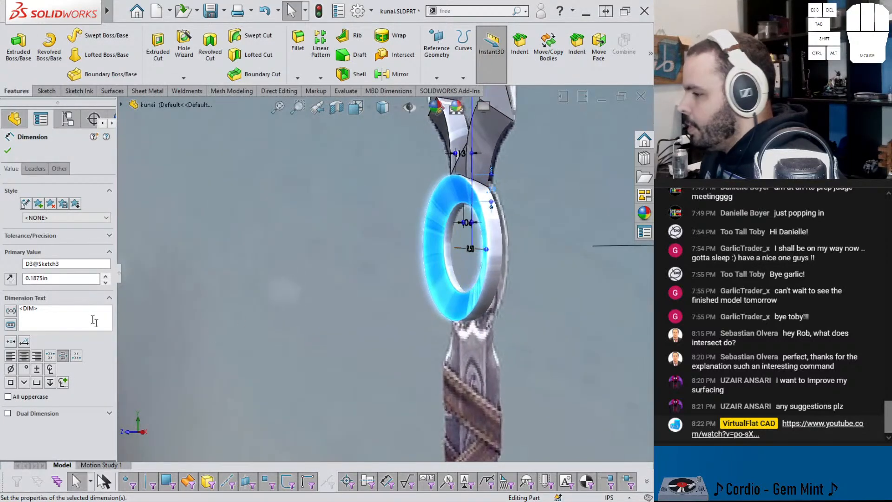
pyautogui.click(8, 152)
# Step: Edit Sketch3 of Revolve1, set the ring's outer radius to 0.53 in and exit the sketch
pyautogui.click(6, 349)
pyautogui.click(48, 361)
pyautogui.click(40, 337)
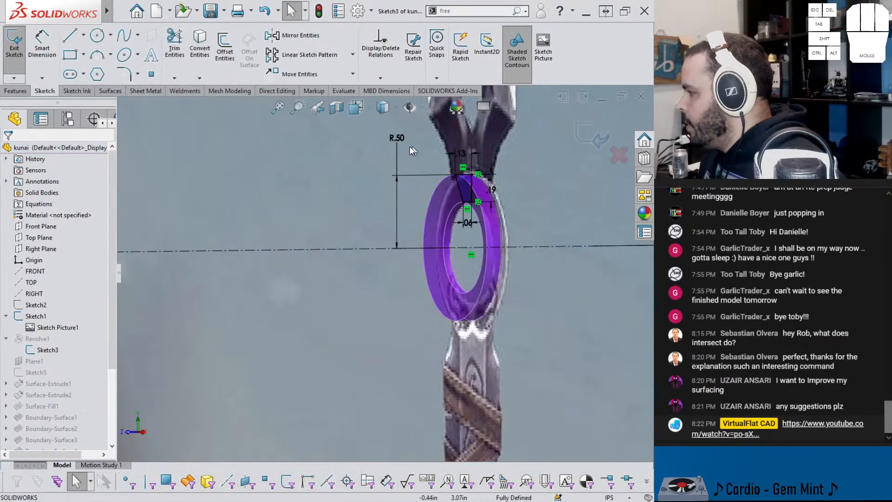
pyautogui.click(397, 139)
pyautogui.doubleClick(413, 155)
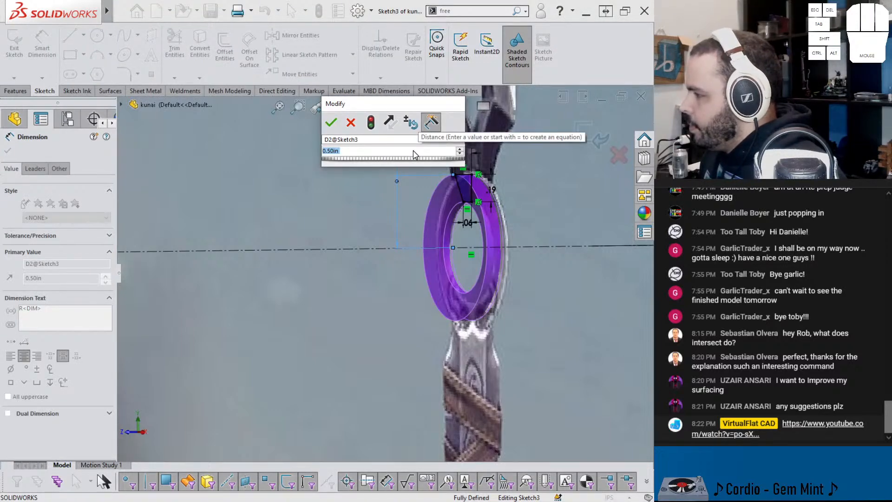
pyautogui.scroll(1, 413, 147)
pyautogui.click(371, 123)
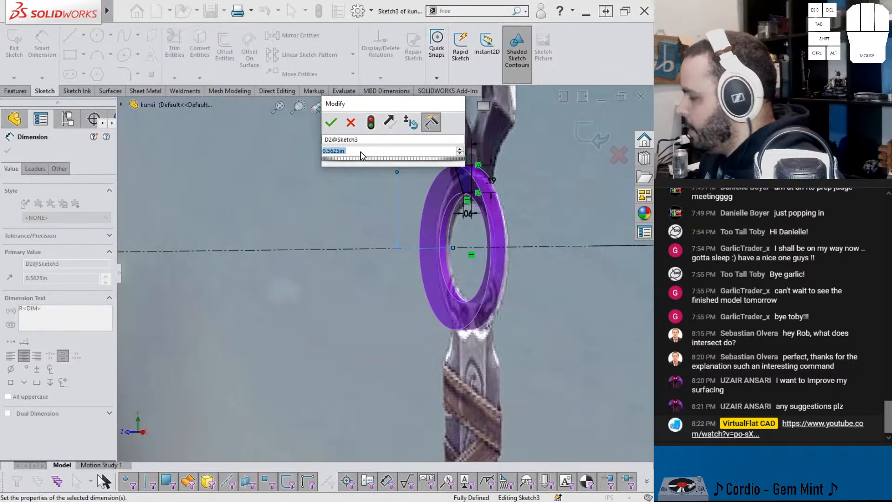
pyautogui.write('.53')
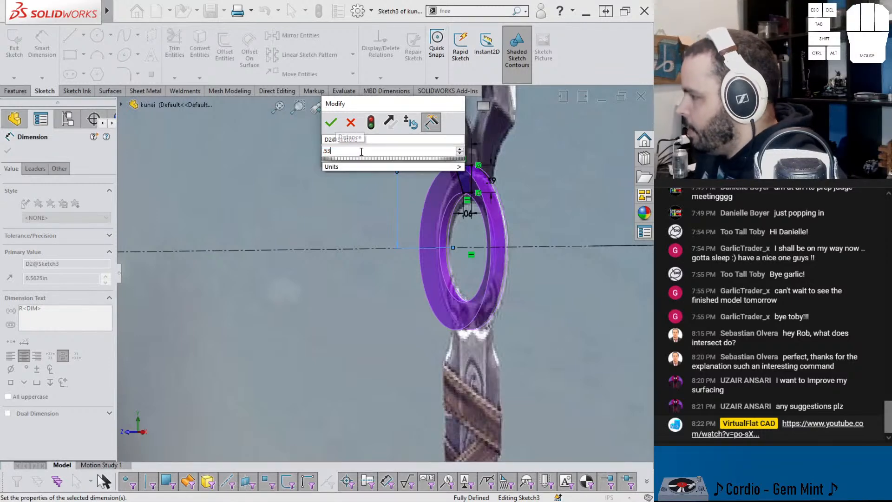
pyautogui.click(371, 123)
pyautogui.click(331, 122)
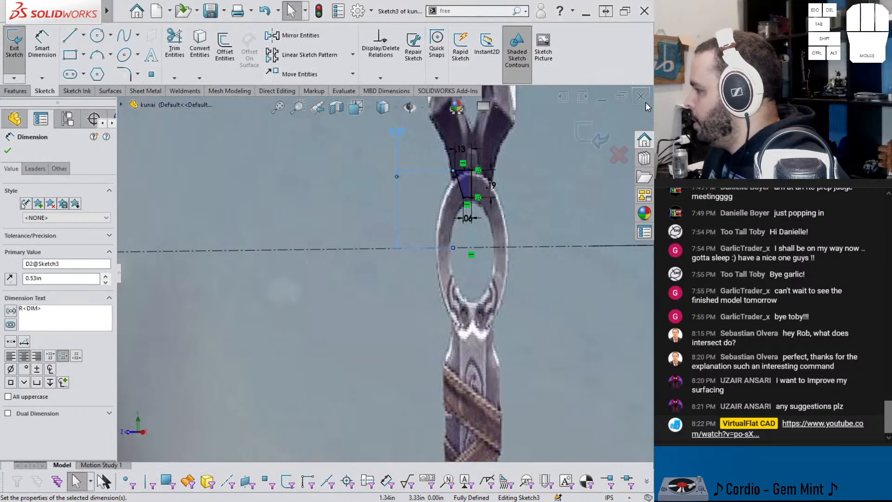
pyautogui.click(595, 135)
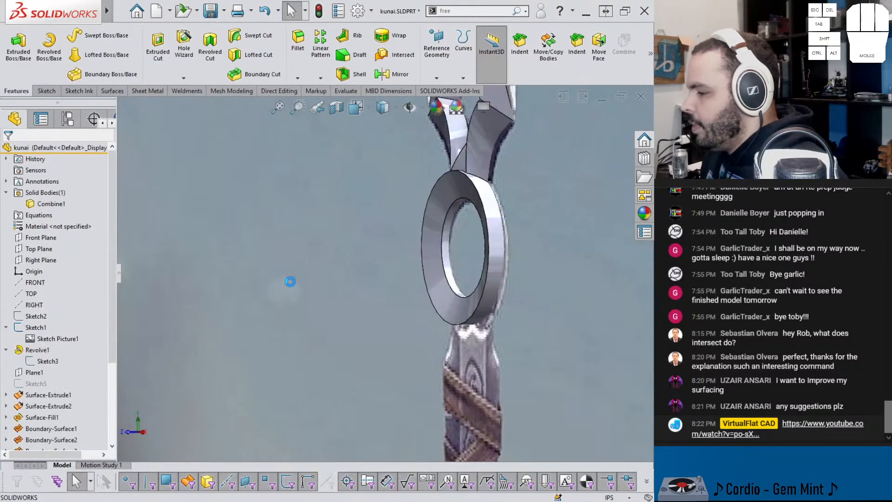
# Step: Examine the rebuilt ring's outline and its junction with the blade against the reference picture
pyautogui.moveTo(423, 245); pyautogui.dragTo(496, 298, button='middle')
pyautogui.scroll(-2, 480, 310)
pyautogui.scroll(3, 539, 247)
pyautogui.moveTo(442, 230)
pyautogui.mouseDown(button='middle')
pyautogui.moveTo(478, 232)
pyautogui.moveTo(442, 222)
pyautogui.moveTo(470, 200)
pyautogui.moveTo(517, 198)
pyautogui.moveTo(453, 218)
pyautogui.mouseUp(button='middle')
pyautogui.scroll(2, 443, 219)
pyautogui.scroll(-4, 447, 228)
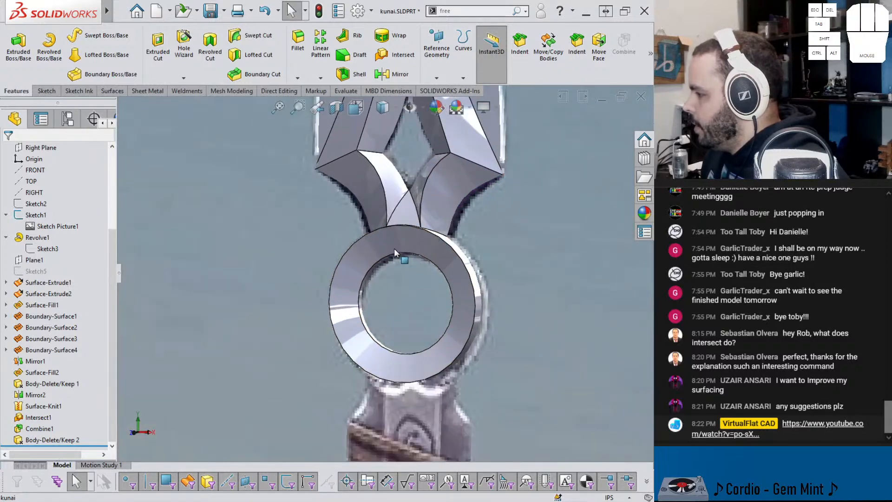
# Step: Reopen the ring's profile sketch, Sketch3, and set the outer radius to 0.5625 in
pyautogui.click(398, 250)
pyautogui.moveTo(400, 247); pyautogui.dragTo(384, 260, button='middle')
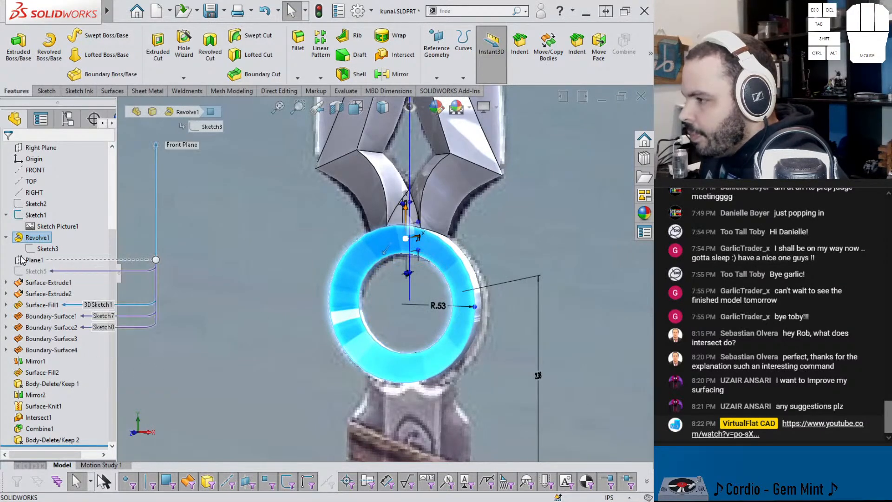
pyautogui.click(46, 249)
pyautogui.click(36, 219)
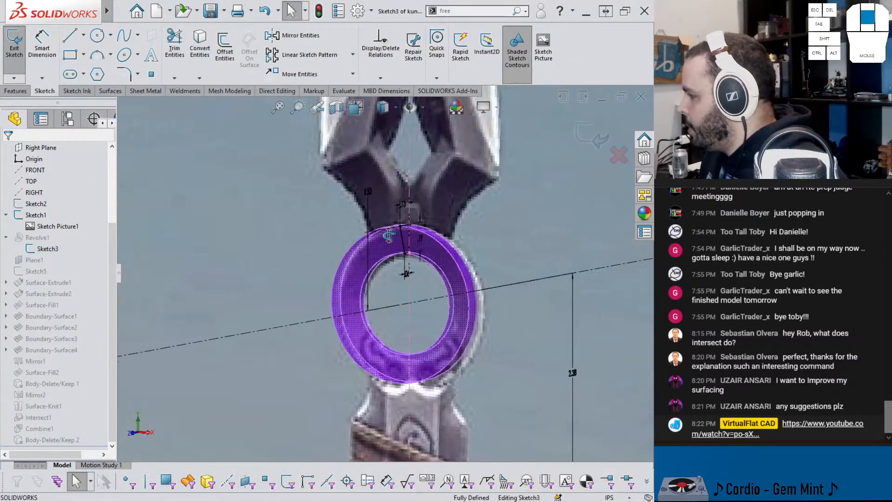
pyautogui.doubleClick(355, 184)
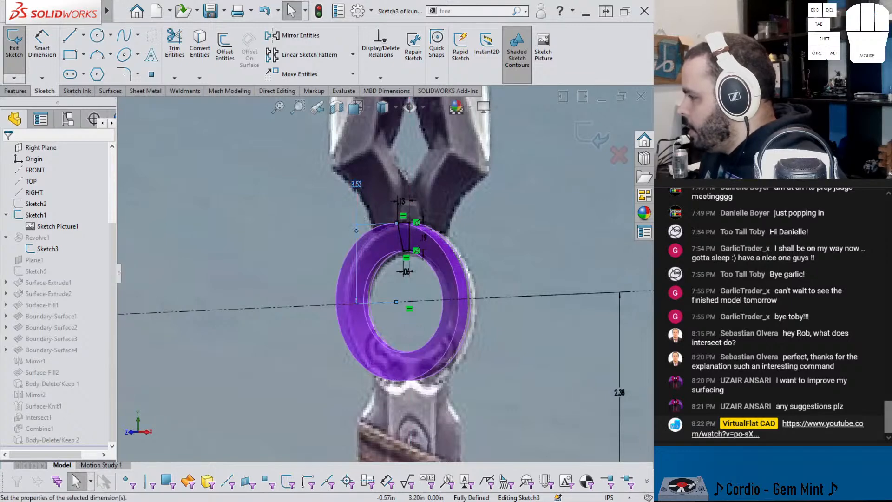
pyautogui.write('.5625')
pyautogui.press('Return')
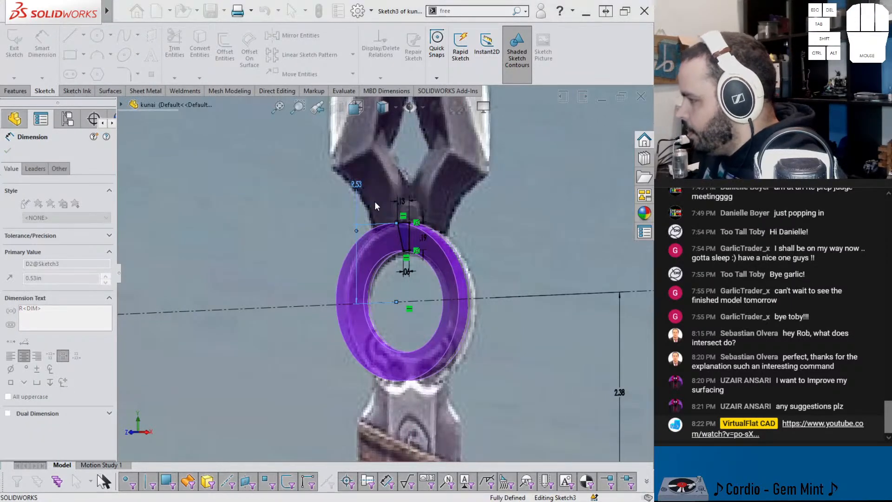
# Step: Set the ring profile's radial width to 0.21875 in, exit the sketch and check the rebuilt ring against the reference picture
pyautogui.doubleClick(424, 234)
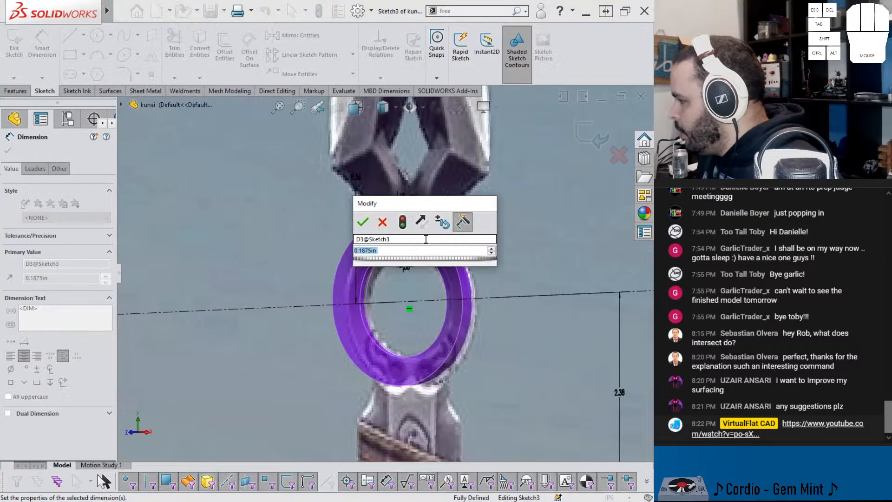
pyautogui.scroll(1, 415, 256)
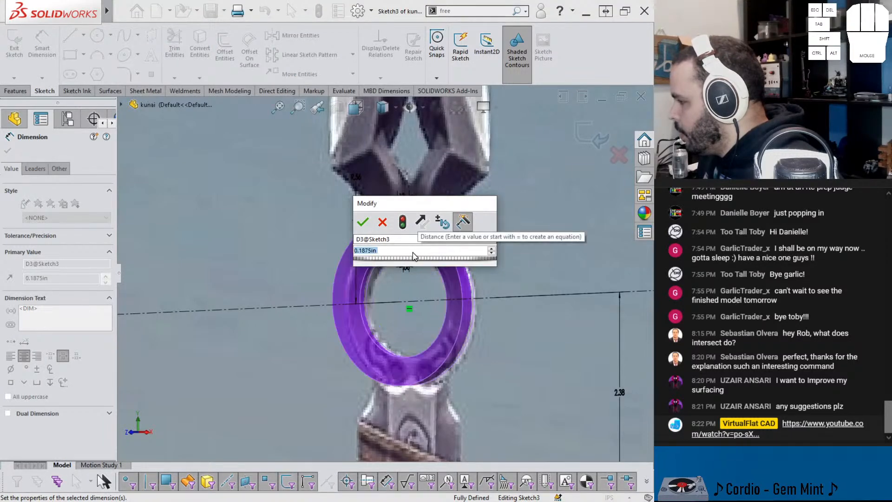
pyautogui.write('-1/32')
pyautogui.press('Return')
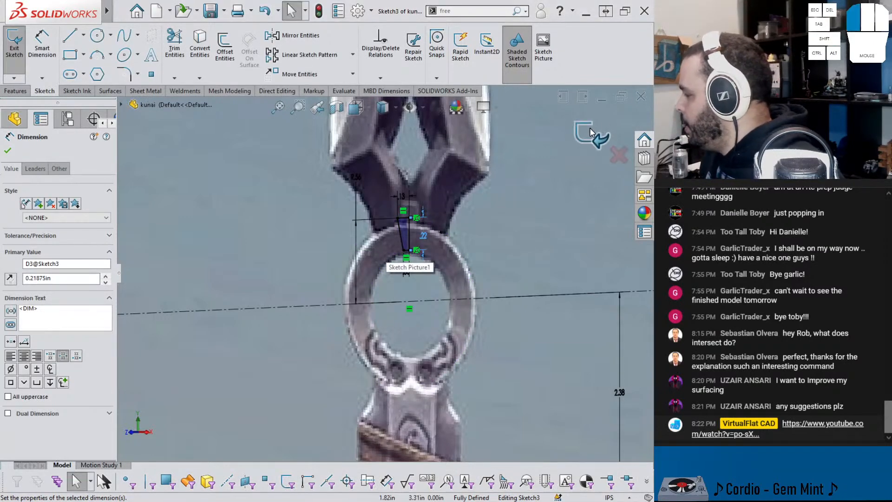
pyautogui.press('Escape')
pyautogui.moveTo(389, 256)
pyautogui.mouseDown(button='middle')
pyautogui.moveTo(437, 257)
pyautogui.moveTo(423, 259)
pyautogui.mouseUp(button='middle')
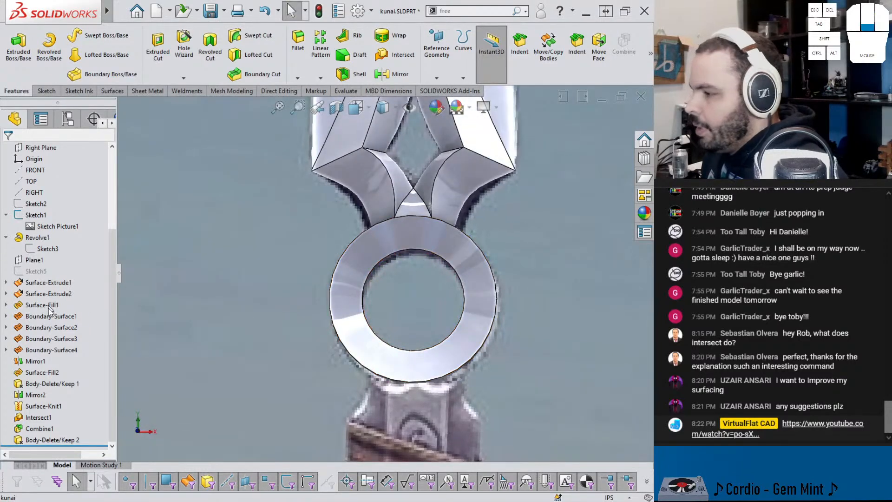
# Step: Open Sketch4 of Surface-Extrude1, inspect the outer curve between blade and ring against the reference picture, and exit the sketch
pyautogui.scroll(5, 355, 254)
pyautogui.moveTo(405, 187); pyautogui.dragTo(409, 194, button='middle')
pyautogui.scroll(-3, 408, 241)
pyautogui.scroll(1, 403, 243)
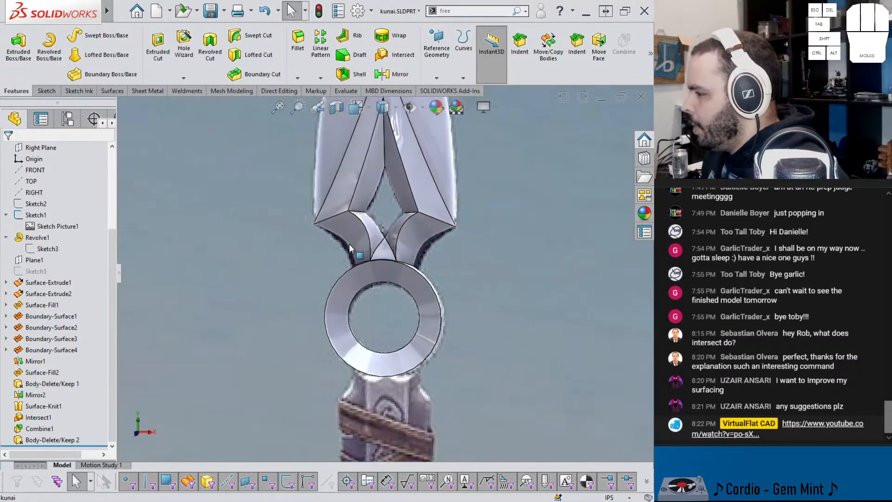
pyautogui.click(349, 236)
pyautogui.scroll(-3, 351, 255)
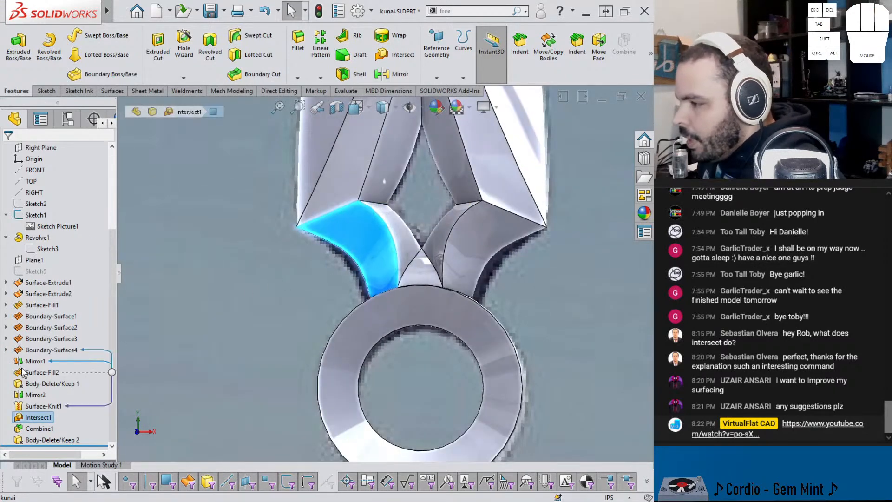
pyautogui.click(6, 283)
pyautogui.click(32, 294)
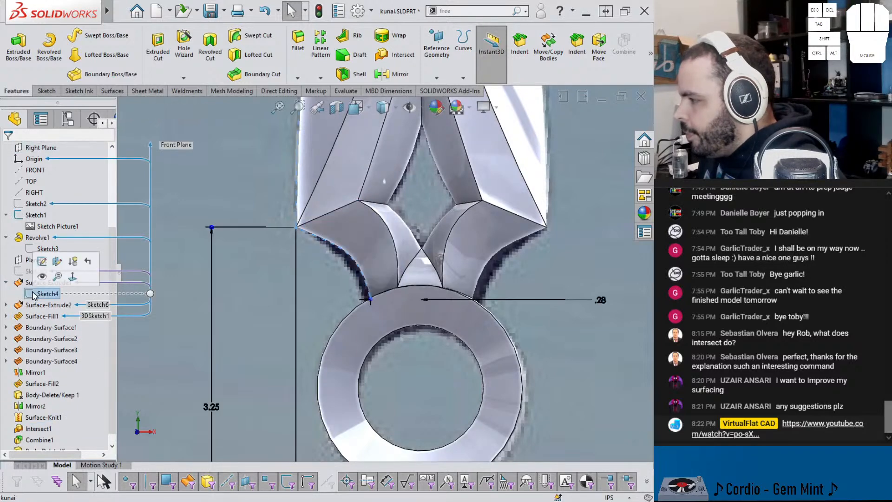
pyautogui.click(37, 268)
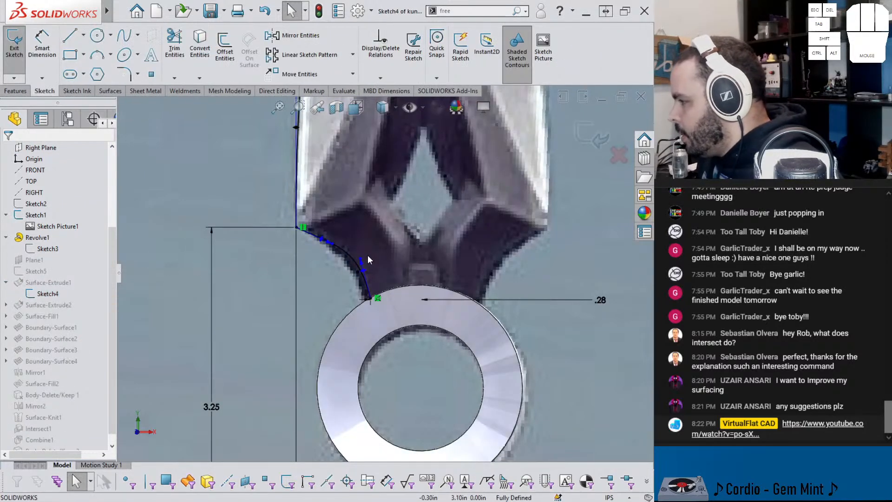
pyautogui.click(362, 259)
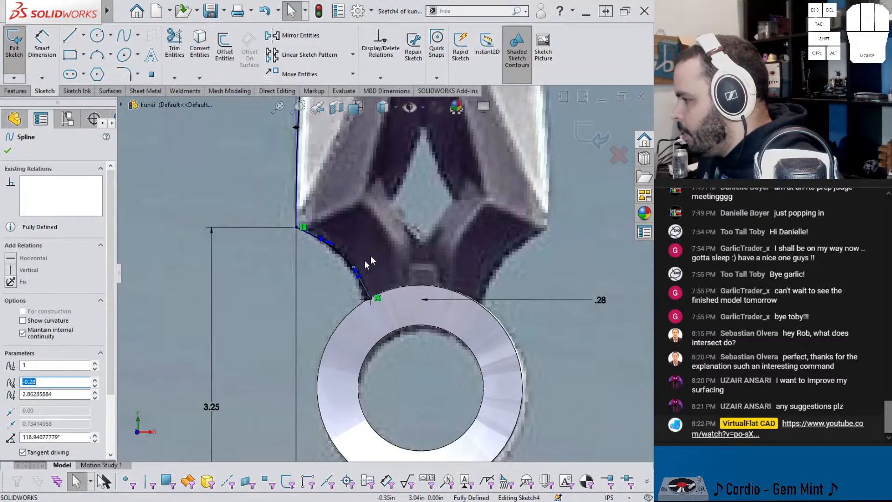
pyautogui.click(595, 147)
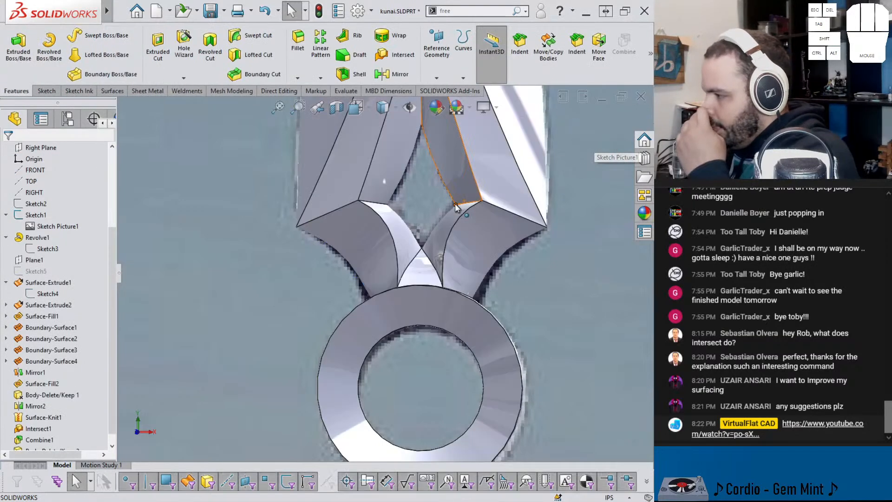
# Step: Find the sketch behind the inner curved edge above the ring, inspect the spline in Sketch8 of Boundary-Surface2 and exit it
pyautogui.click(390, 231)
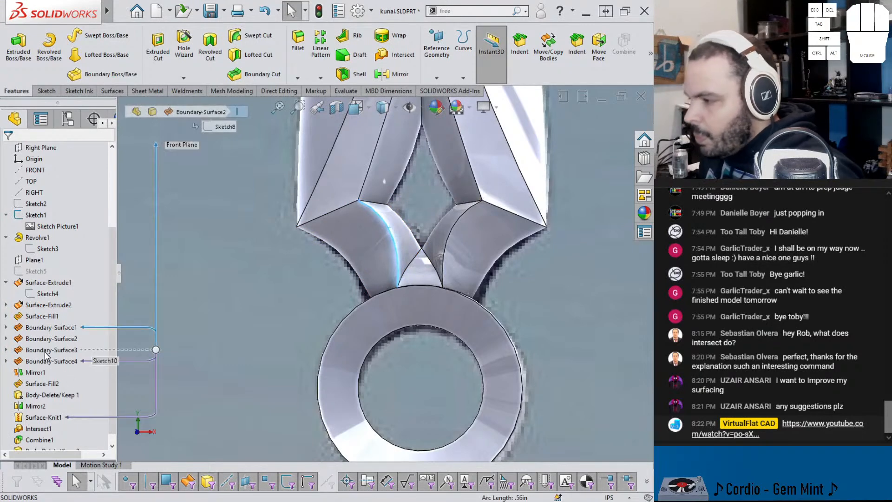
pyautogui.moveTo(302, 284); pyautogui.dragTo(344, 274, button='middle')
pyautogui.scroll(-3, 343, 270)
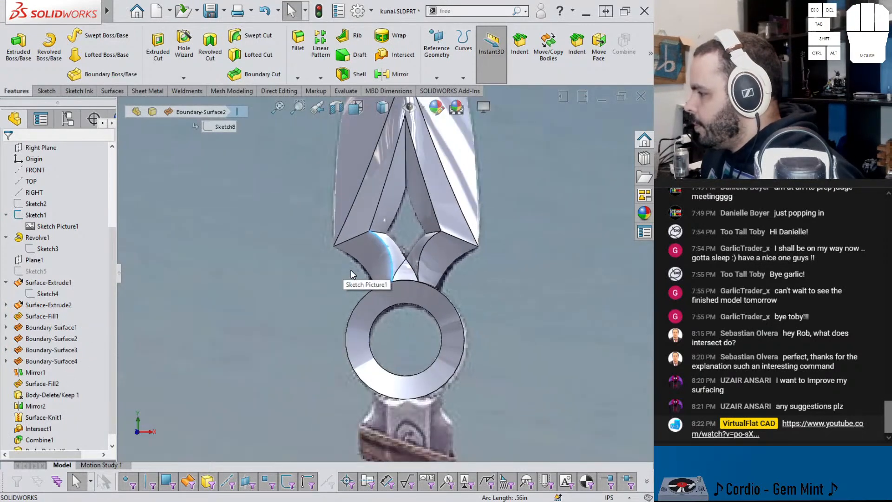
pyautogui.scroll(2, 368, 270)
pyautogui.click(6, 350)
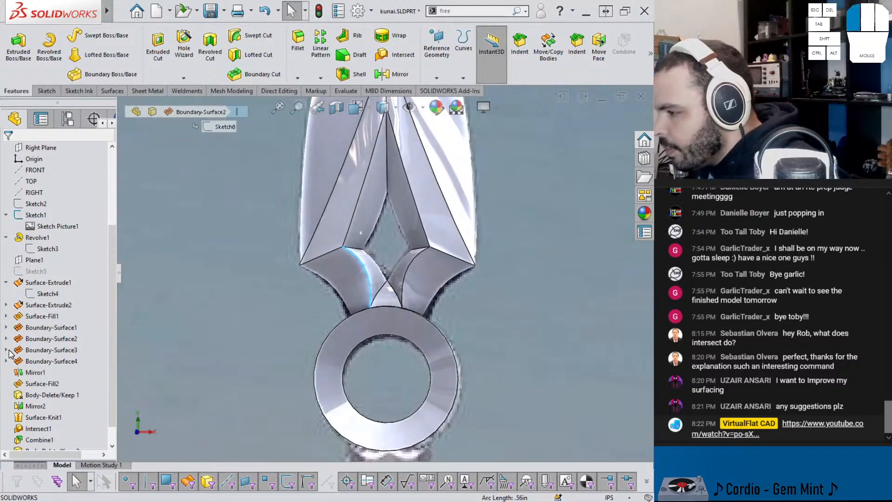
pyautogui.click(39, 361)
pyautogui.click(28, 338)
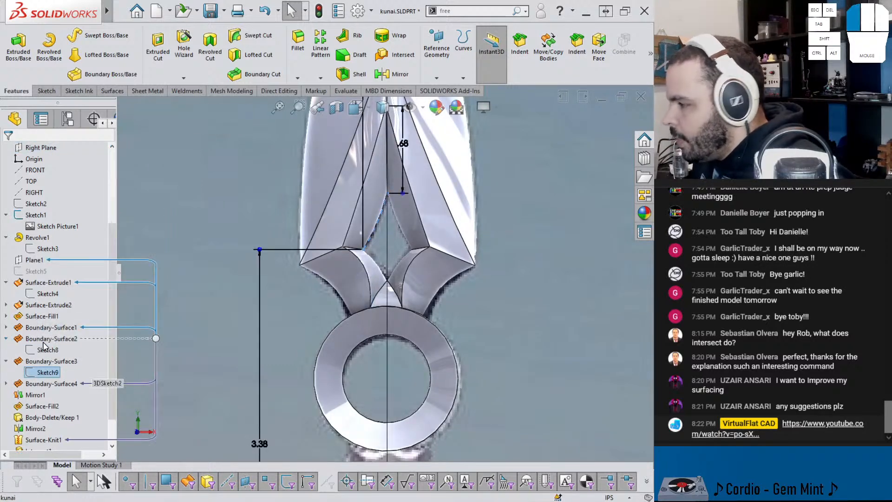
pyautogui.click(47, 350)
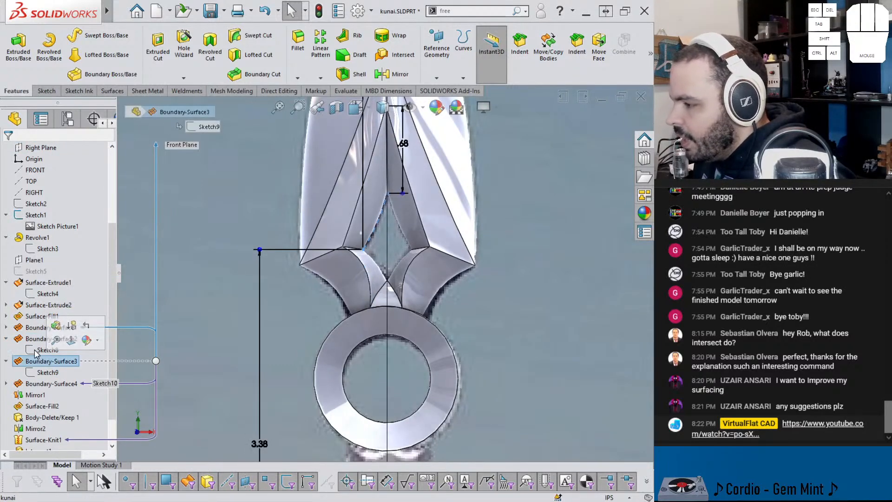
pyautogui.click(46, 318)
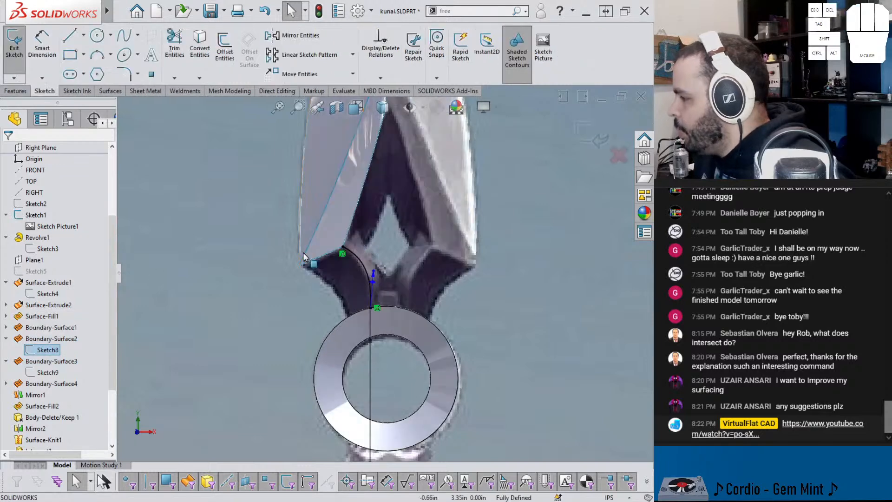
pyautogui.click(373, 271)
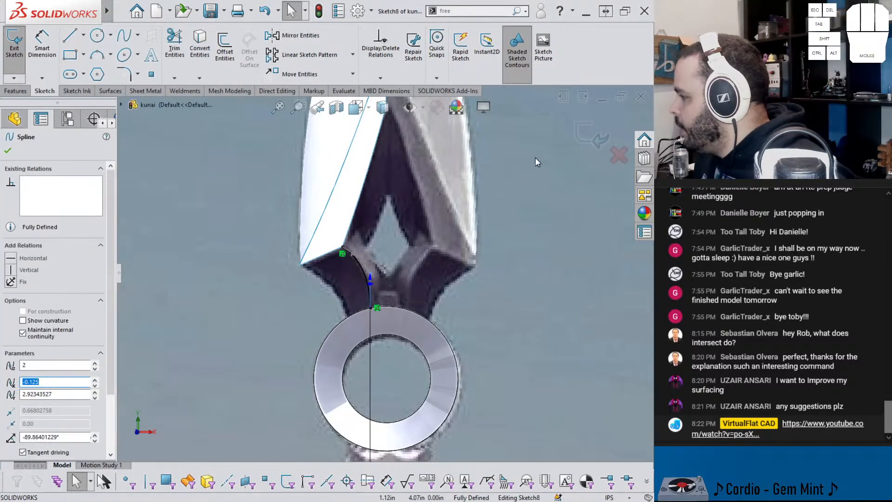
pyautogui.click(589, 137)
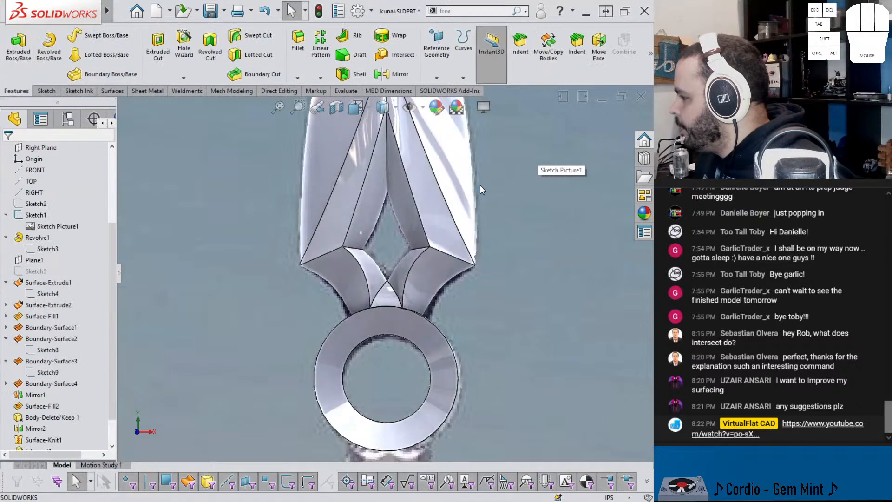
# Step: Examine the overall blade and ring fit and the handle's outline below the ring in the reference picture
pyautogui.press('f')
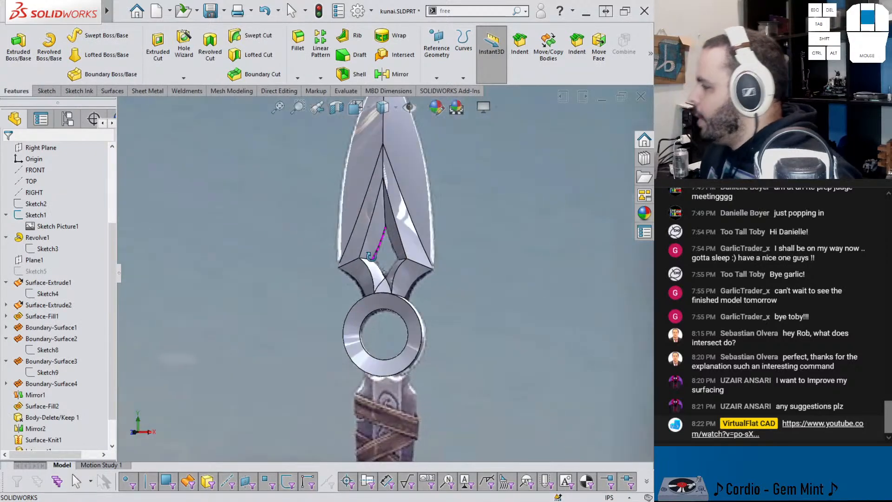
pyautogui.scroll(-4, 372, 274)
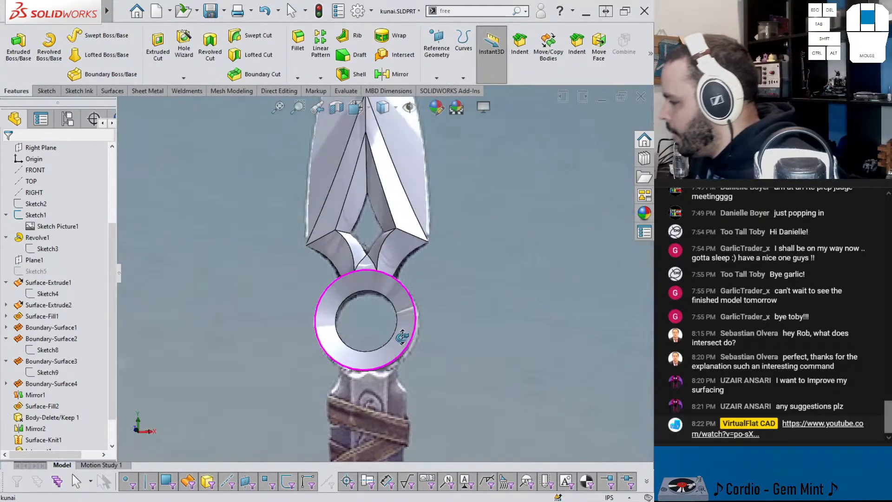
pyautogui.scroll(4, 385, 263)
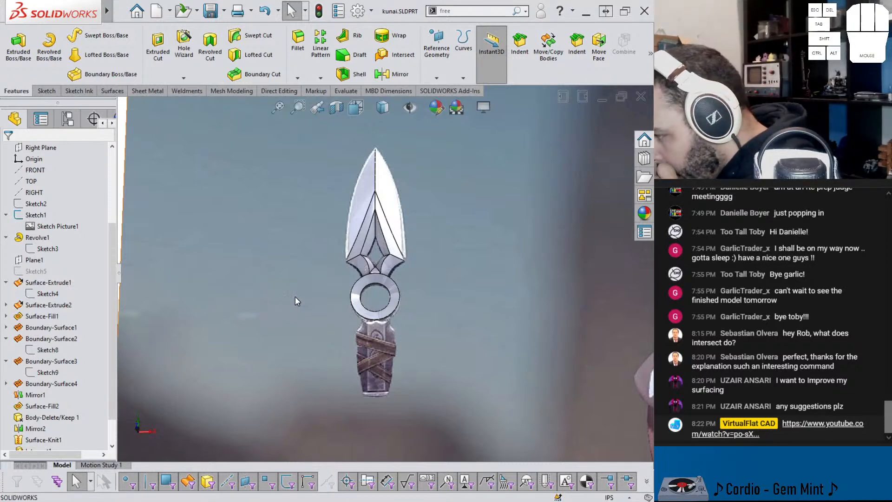
pyautogui.scroll(-5, 375, 309)
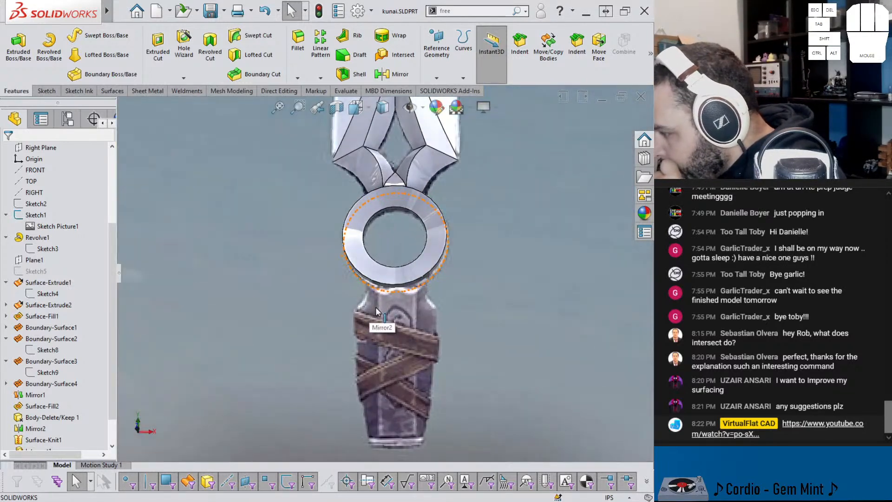
pyautogui.scroll(-2, 377, 305)
pyautogui.scroll(5, 385, 321)
pyautogui.scroll(-2, 406, 350)
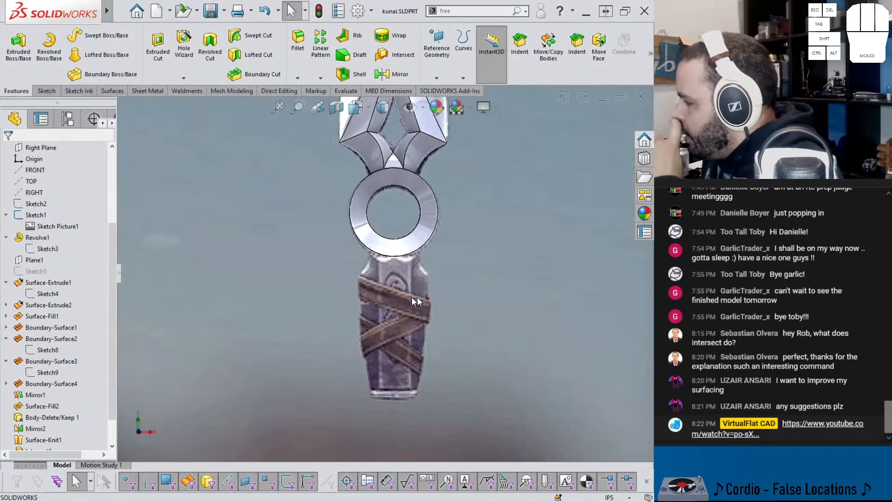
pyautogui.scroll(4, 72, 215)
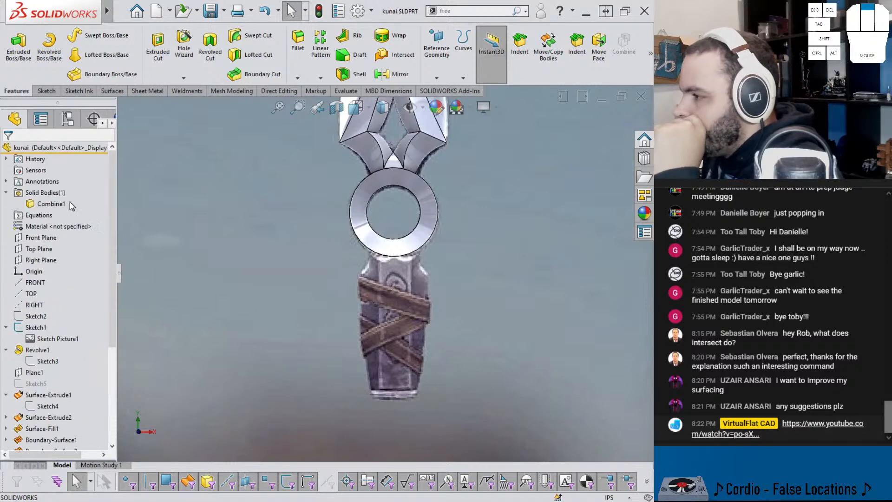
# Step: On the Front Plane, sketch a center rectangle about 0.92 by 1.9 in over the pictured handle, its bottom edge midpoint at the origin
pyautogui.click(41, 237)
pyautogui.click(60, 224)
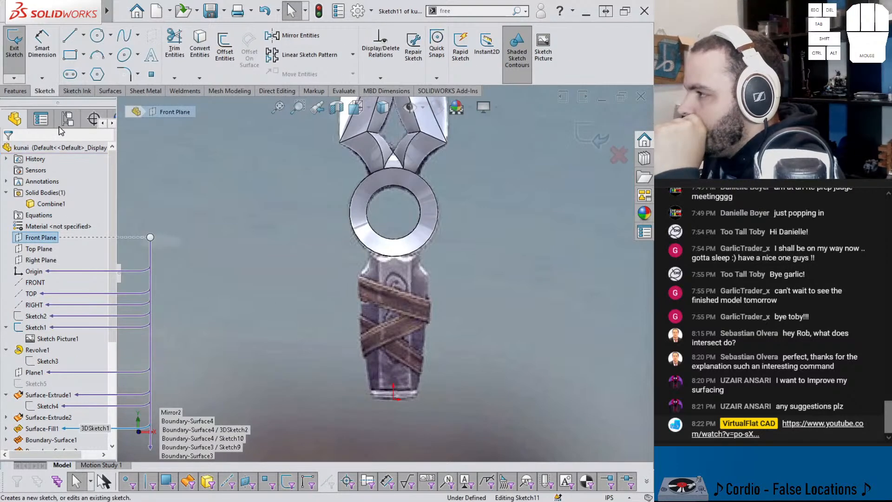
pyautogui.click(84, 55)
pyautogui.click(101, 83)
pyautogui.click(393, 311)
pyautogui.click(418, 399)
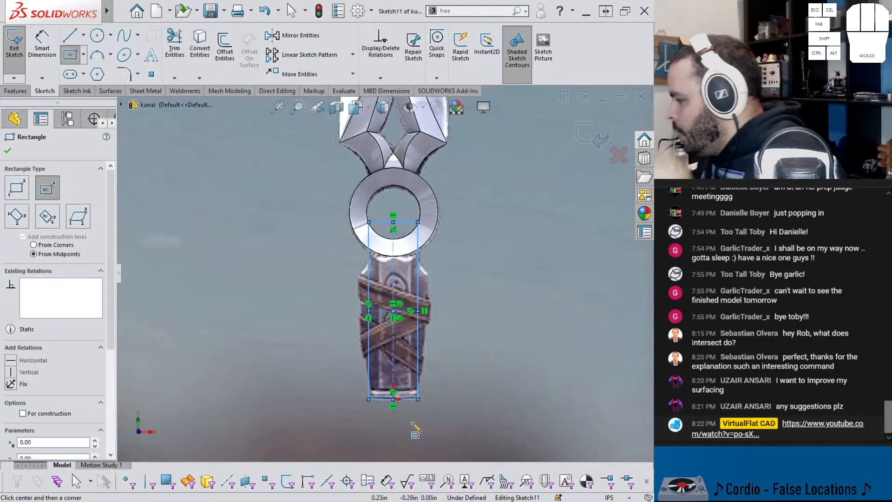
pyautogui.press('Escape')
pyautogui.click(393, 398)
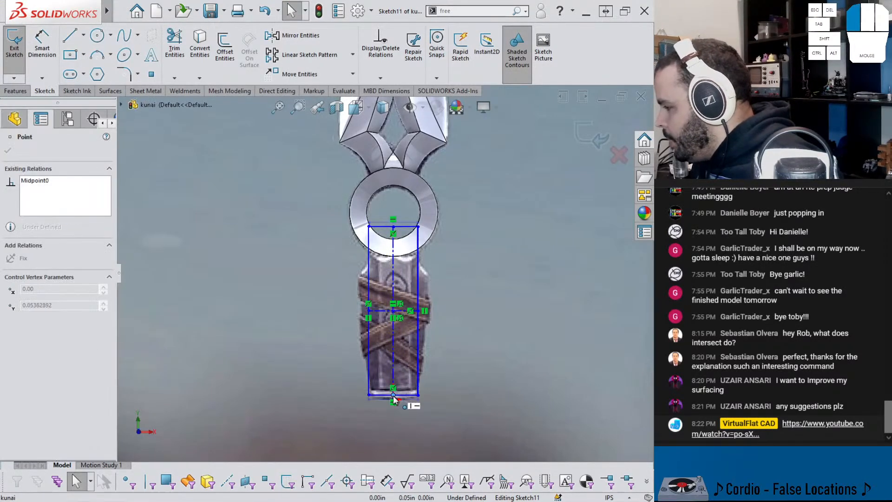
pyautogui.press('Escape')
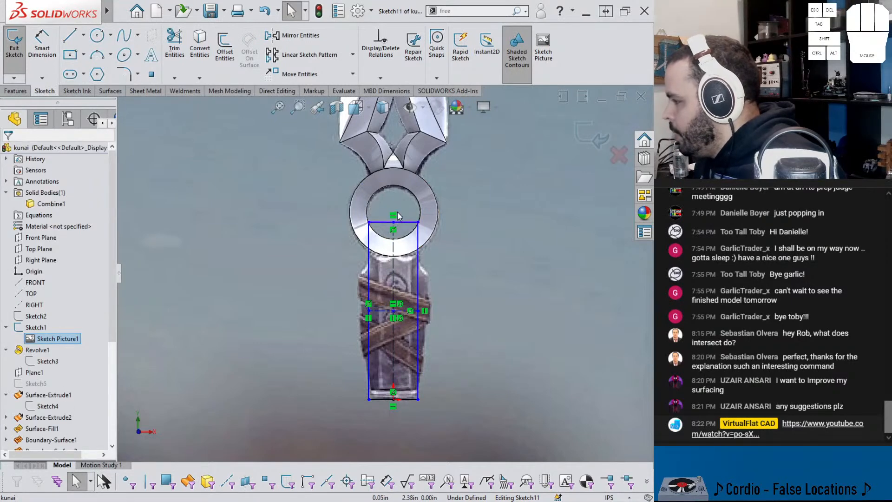
pyautogui.moveTo(416, 223); pyautogui.dragTo(430, 250)
pyautogui.moveTo(464, 355); pyautogui.dragTo(453, 325, button='right')
# Step: Dimension the handle rectangle's height as 1.9375 in
pyautogui.click(393, 281)
pyautogui.click(473, 290)
pyautogui.click(483, 296)
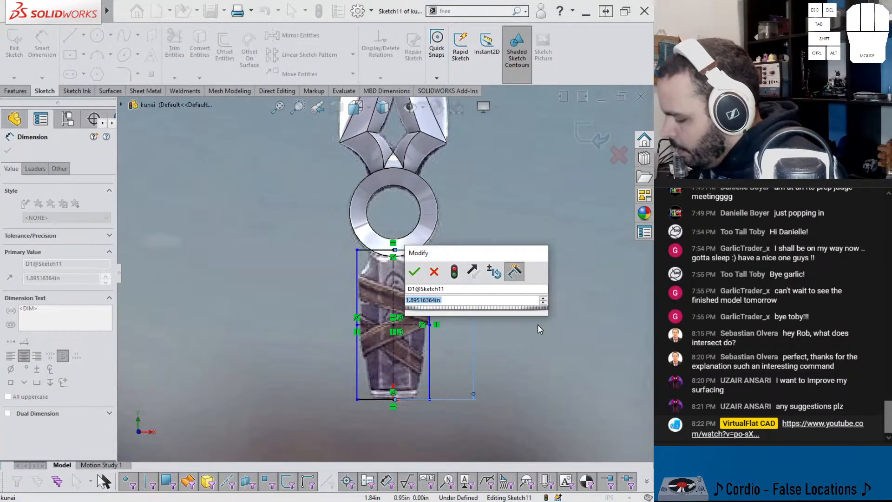
pyautogui.write('1.')
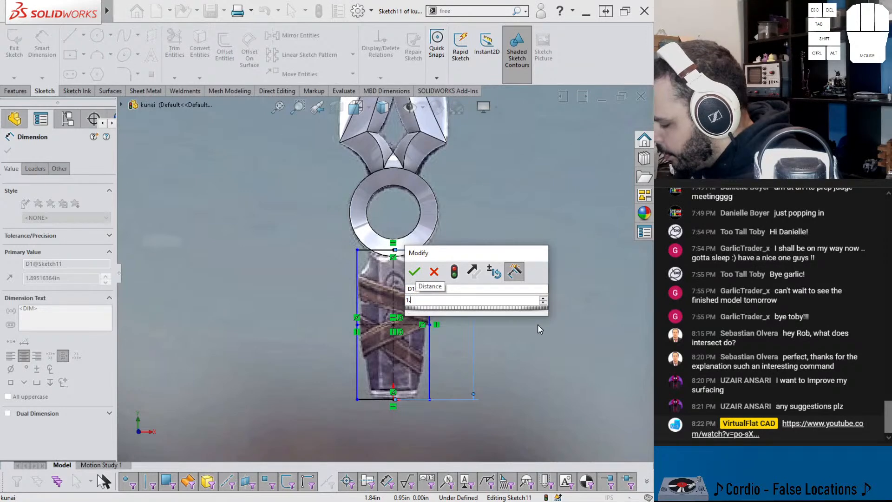
pyautogui.write('93')
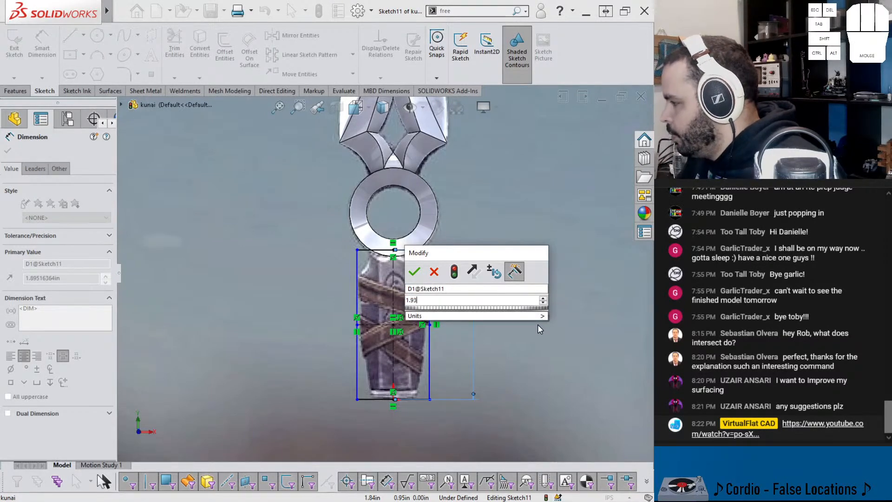
pyautogui.write('75')
pyautogui.press('Return')
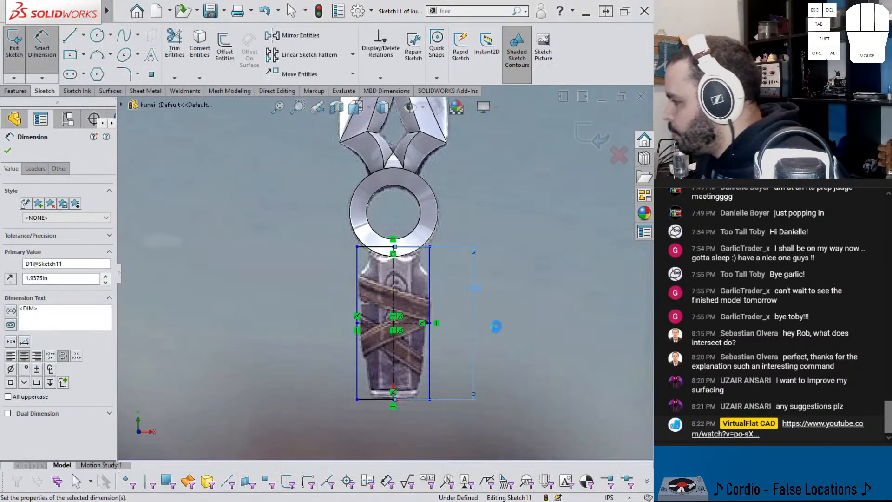
# Step: Dimension the handle rectangle's width as 0.9375 in and check its fit around the pictured handle
pyautogui.scroll(-3, 432, 304)
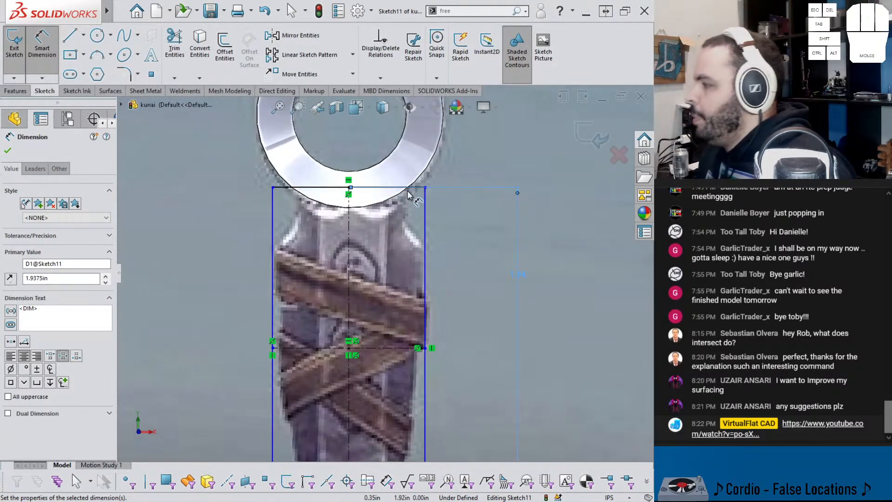
pyautogui.scroll(3, 406, 200)
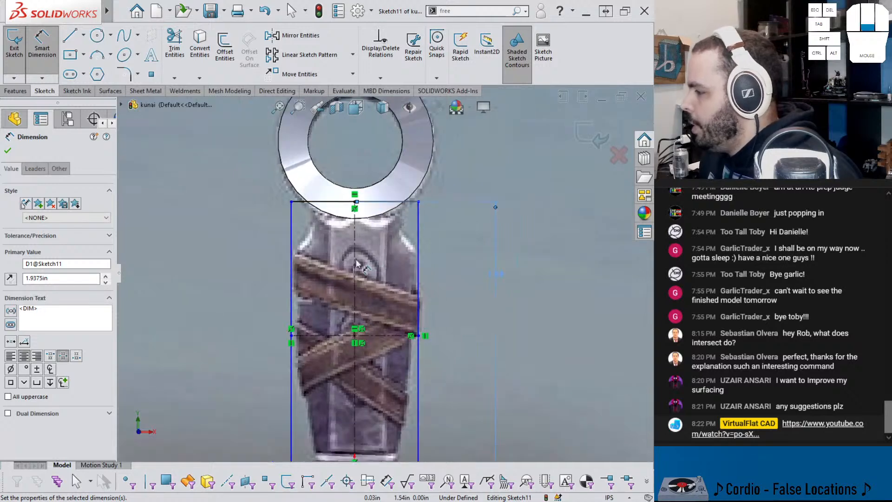
pyautogui.scroll(-2, 409, 216)
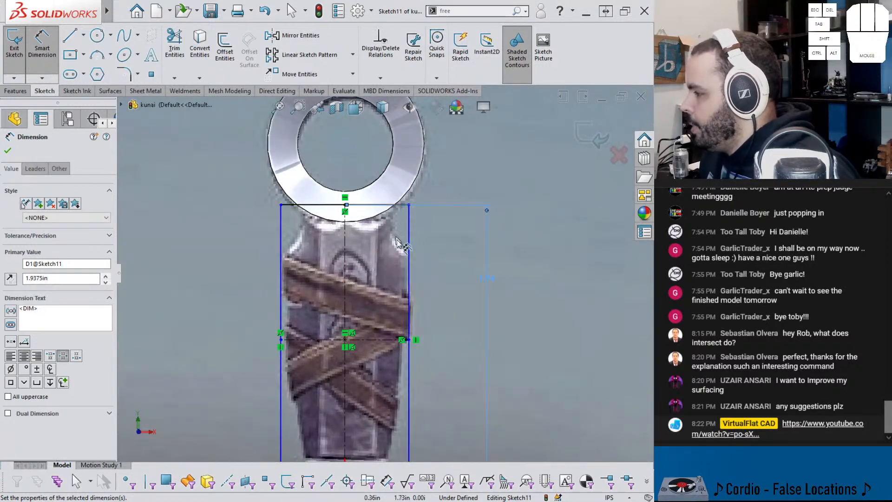
pyautogui.click(388, 204)
pyautogui.click(363, 163)
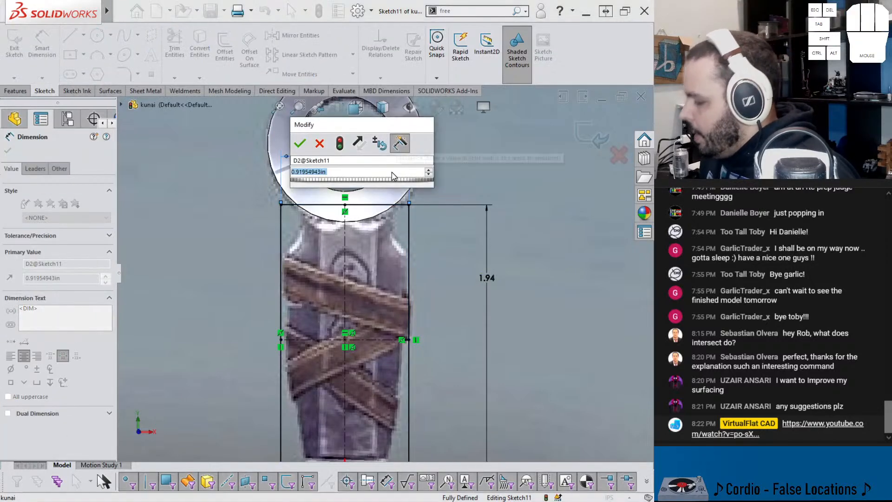
pyautogui.write('.3')
pyautogui.press('BackSpace')
pyautogui.press('BackSpace')
pyautogui.write('.9.3')
pyautogui.press('BackSpace')
pyautogui.press('BackSpace')
pyautogui.press('BackSpace')
pyautogui.write('9375')
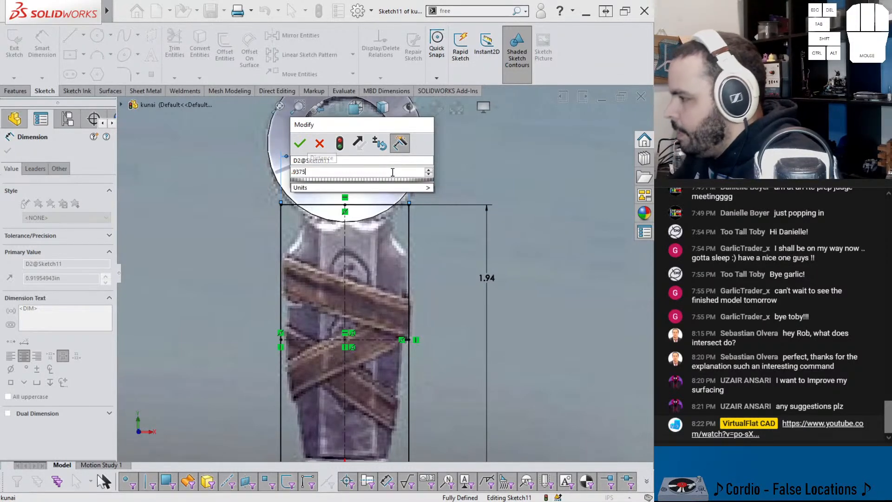
pyautogui.press('Return')
pyautogui.scroll(-2, 427, 261)
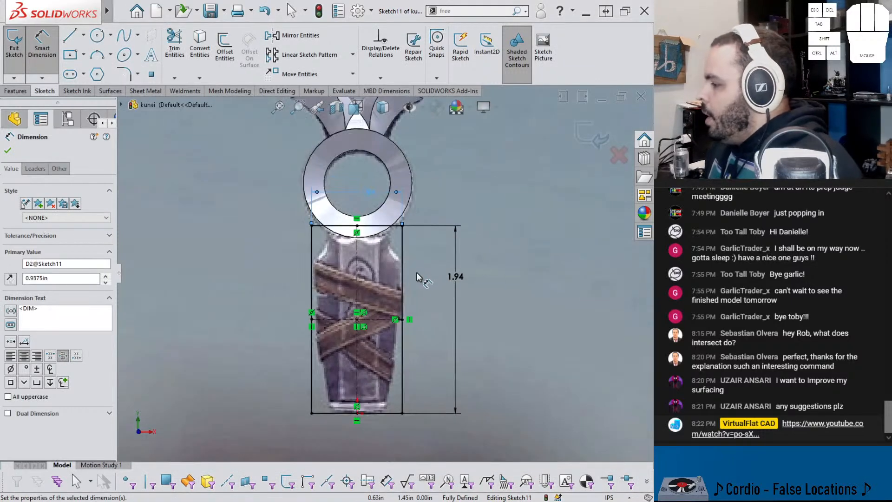
pyautogui.scroll(2, 391, 280)
pyautogui.moveTo(390, 281)
pyautogui.mouseDown(button='middle')
pyautogui.moveTo(346, 279)
pyautogui.moveTo(425, 242)
pyautogui.moveTo(395, 246)
pyautogui.moveTo(388, 249)
pyautogui.moveTo(530, 190)
pyautogui.mouseUp(button='middle')
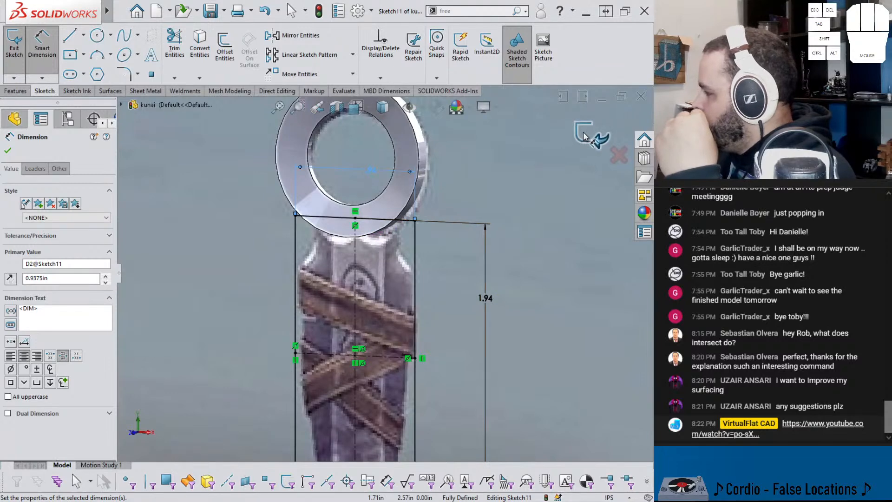
# Step: Extrude the handle rectangle as a separate body, Mid Plane with a depth of 0.1875 in and Merge result turned off
pyautogui.click(590, 134)
pyautogui.click(18, 47)
pyautogui.click(62, 212)
pyautogui.click(59, 261)
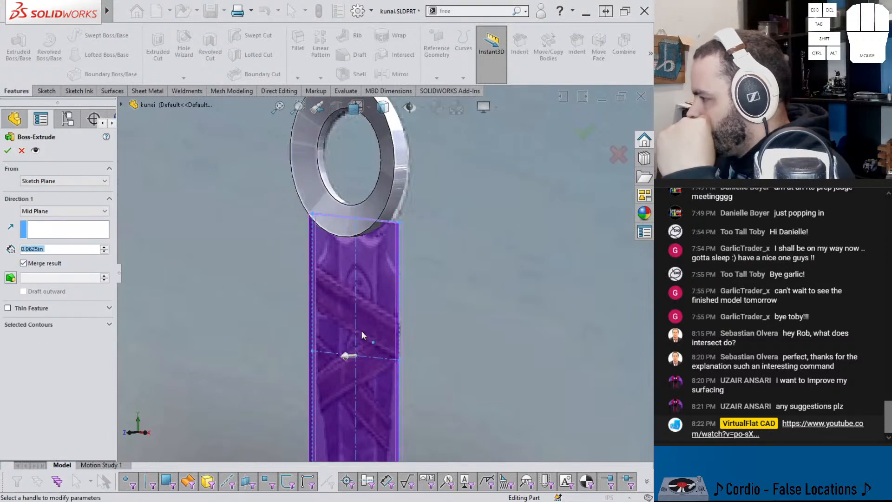
pyautogui.write('0.25')
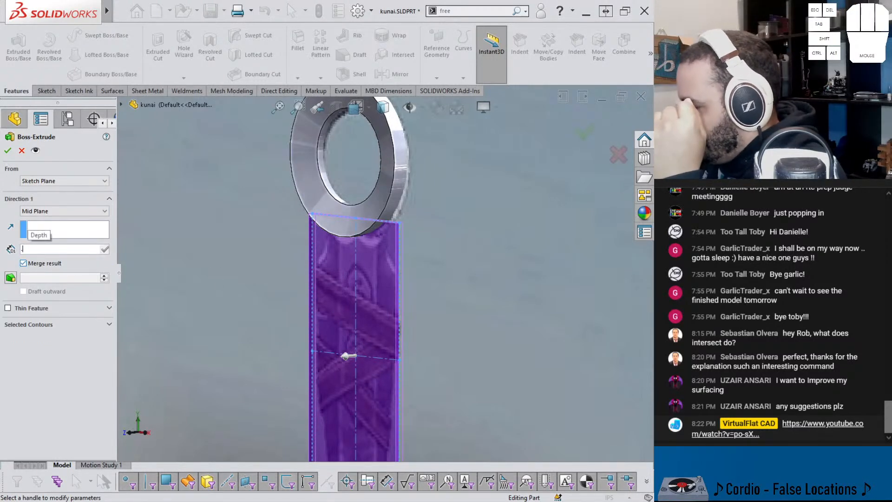
pyautogui.press('Return')
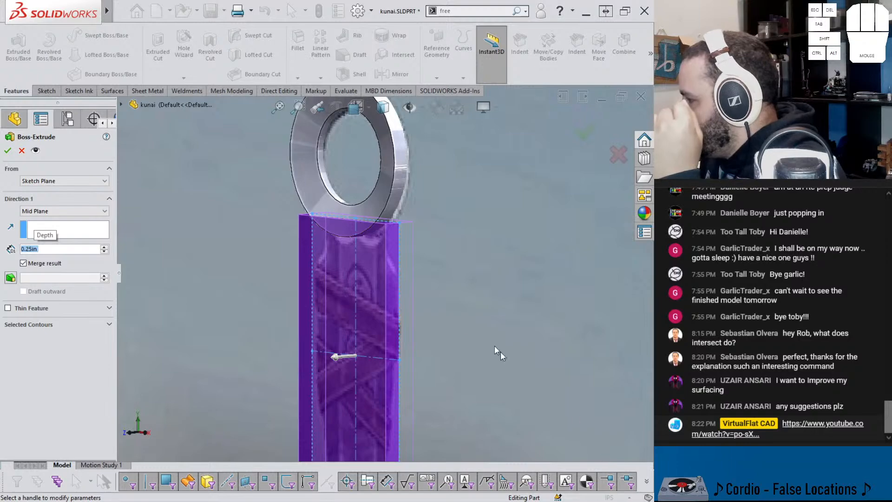
pyautogui.moveTo(336, 232); pyautogui.dragTo(406, 250, button='middle')
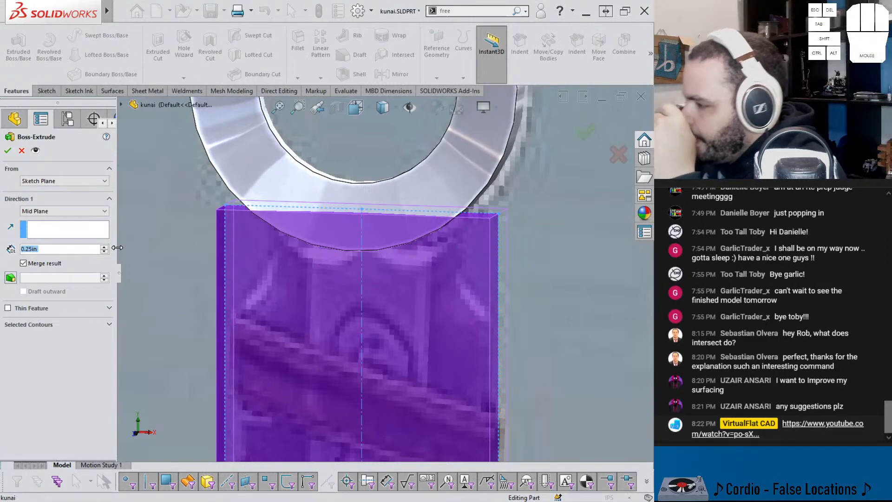
pyautogui.write('3/16')
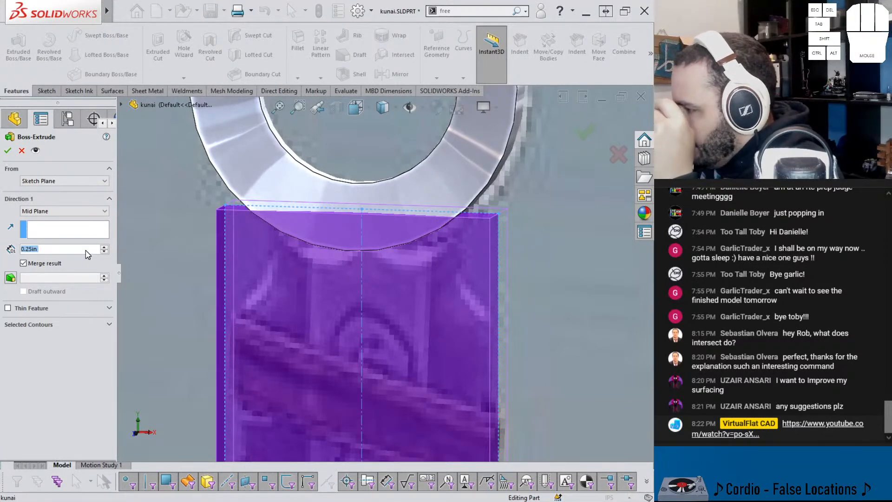
pyautogui.press('Return')
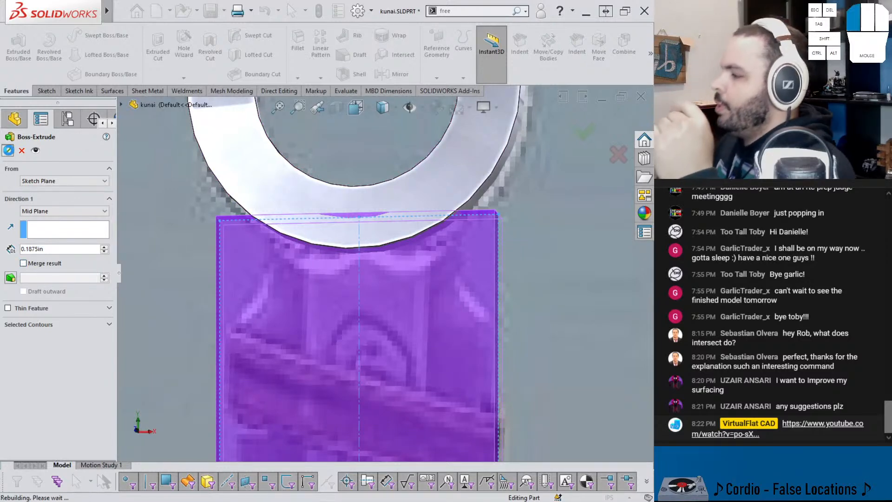
pyautogui.click(7, 150)
# Step: Examine where the extruded handle block meets and overlaps the lower edge of the ring
pyautogui.scroll(-3, 326, 280)
pyautogui.middleClick(327, 278)
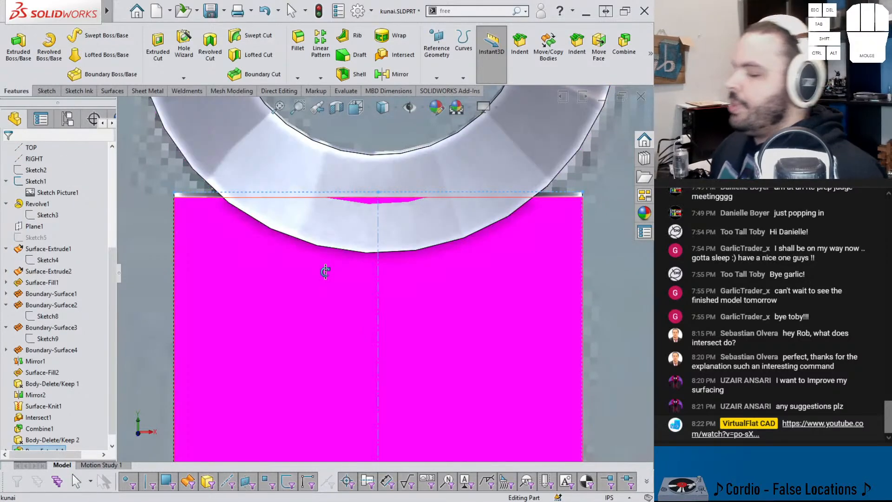
pyautogui.scroll(7, 342, 269)
pyautogui.click(490, 316)
pyautogui.scroll(-4, 490, 319)
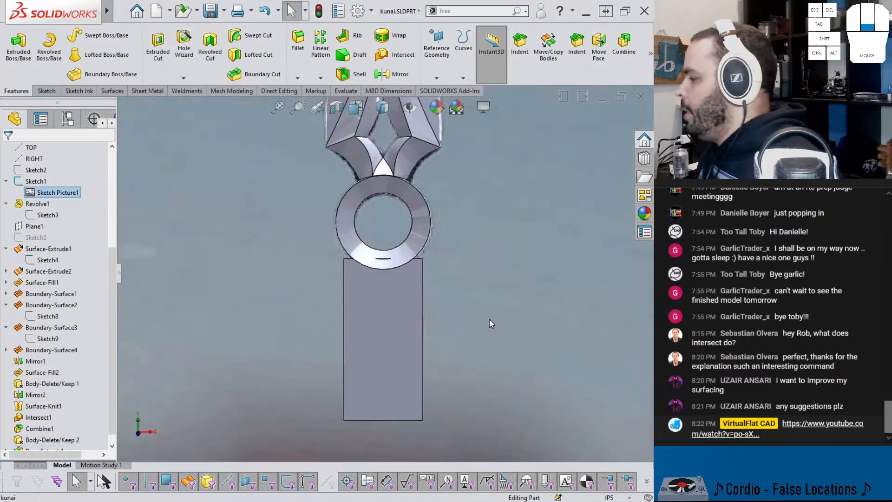
pyautogui.scroll(1, 424, 330)
pyautogui.middleClick(405, 325)
pyautogui.scroll(5, 383, 260)
pyautogui.scroll(-8, 359, 216)
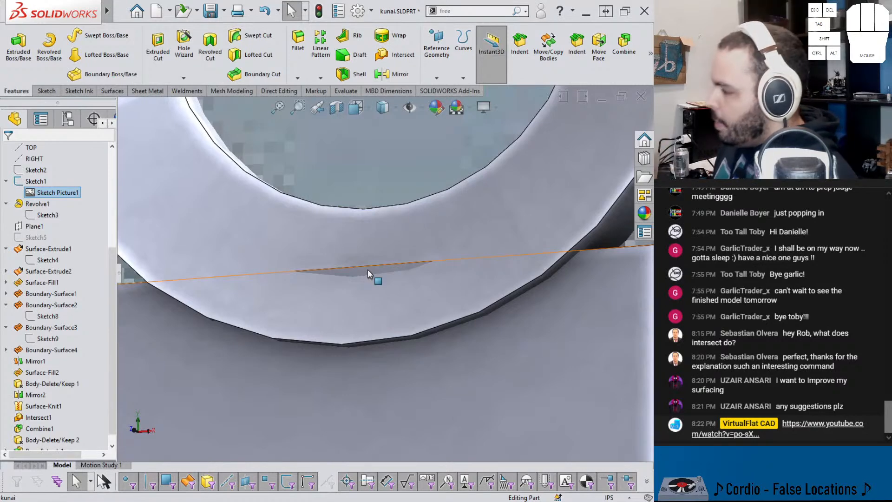
pyautogui.scroll(4, 229, 335)
pyautogui.moveTo(308, 320); pyautogui.dragTo(320, 338, button='middle')
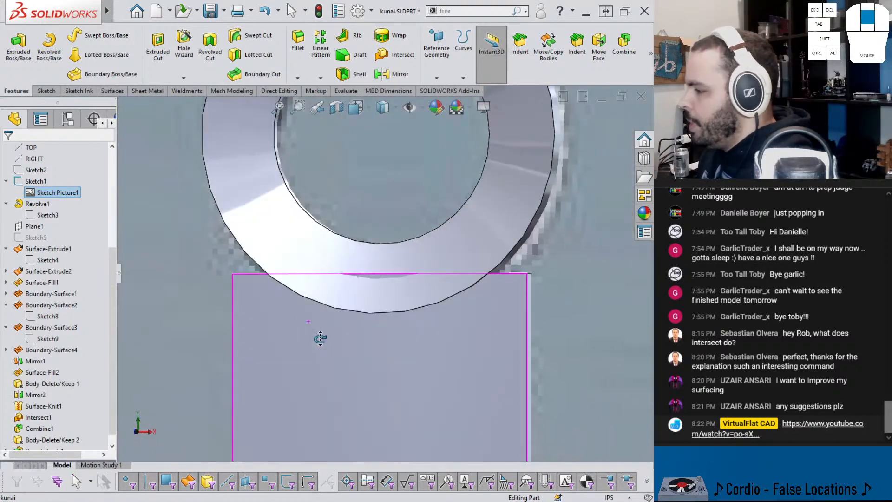
pyautogui.scroll(5, 104, 184)
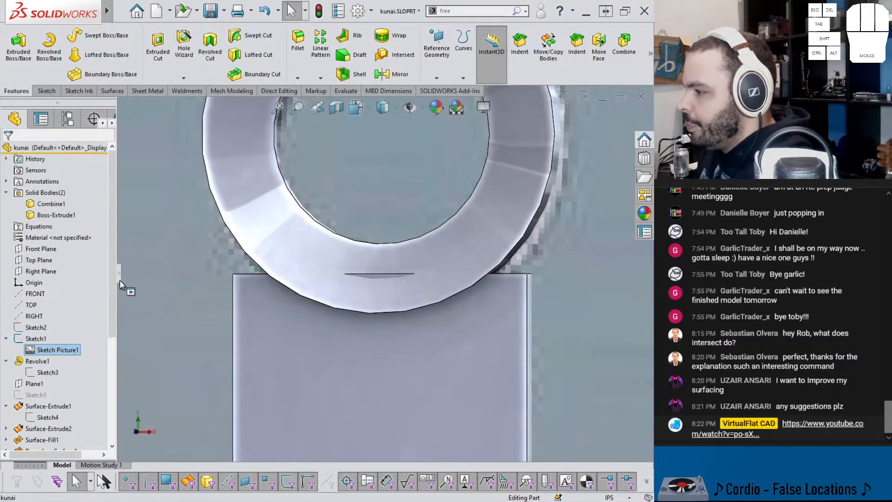
# Step: Make the handle block's solid body transparent so the reference picture shows through it
pyautogui.moveTo(120, 281); pyautogui.dragTo(151, 277)
pyautogui.click(143, 120)
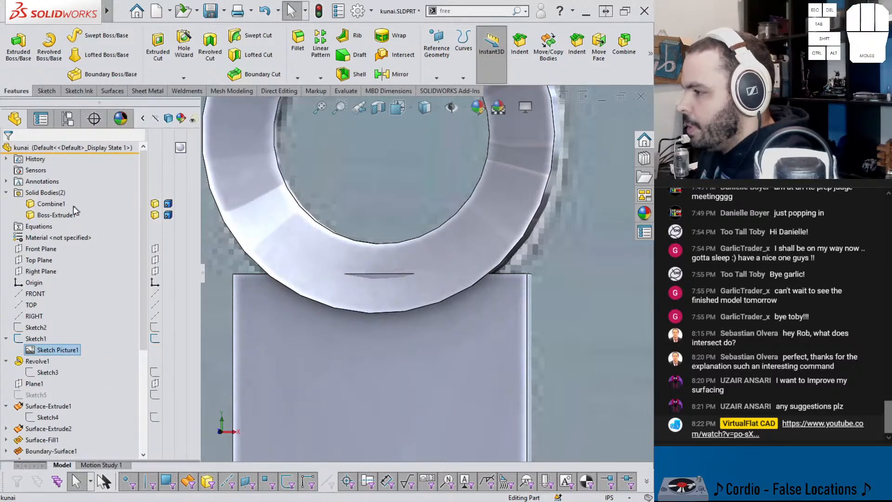
pyautogui.click(193, 216)
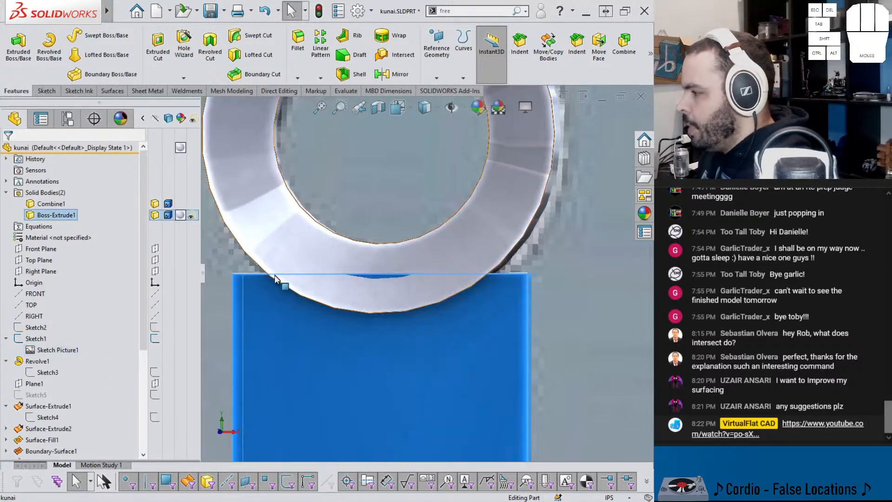
pyautogui.scroll(4, 275, 282)
pyautogui.click(274, 282)
pyautogui.moveTo(348, 318); pyautogui.dragTo(360, 323, button='middle')
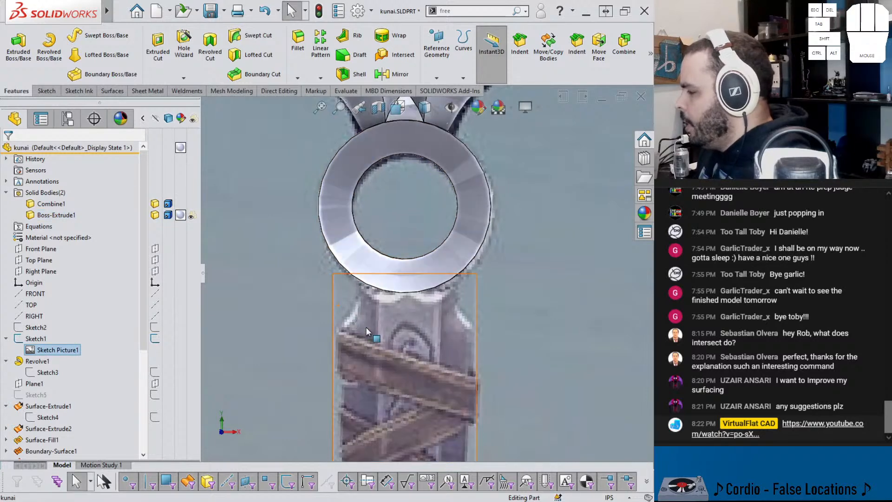
# Step: Examine the handle's shape and wrapping in the reference picture against the transparent block from the front and side
pyautogui.scroll(3, 378, 333)
pyautogui.scroll(-1, 396, 334)
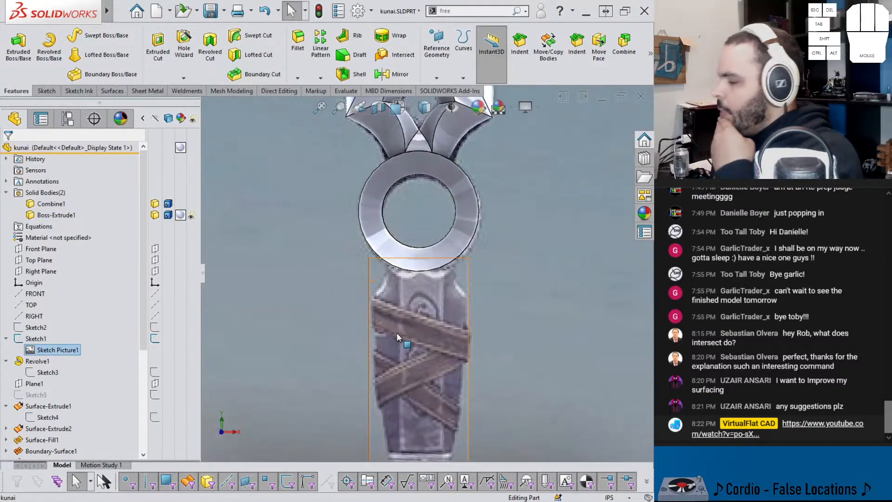
pyautogui.moveTo(400, 331); pyautogui.dragTo(331, 317, button='middle')
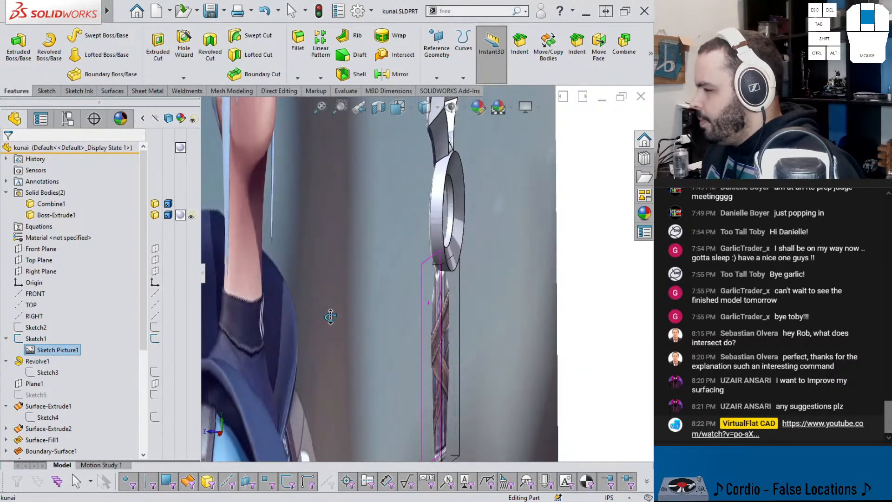
pyautogui.moveTo(330, 317); pyautogui.dragTo(424, 234, button='middle')
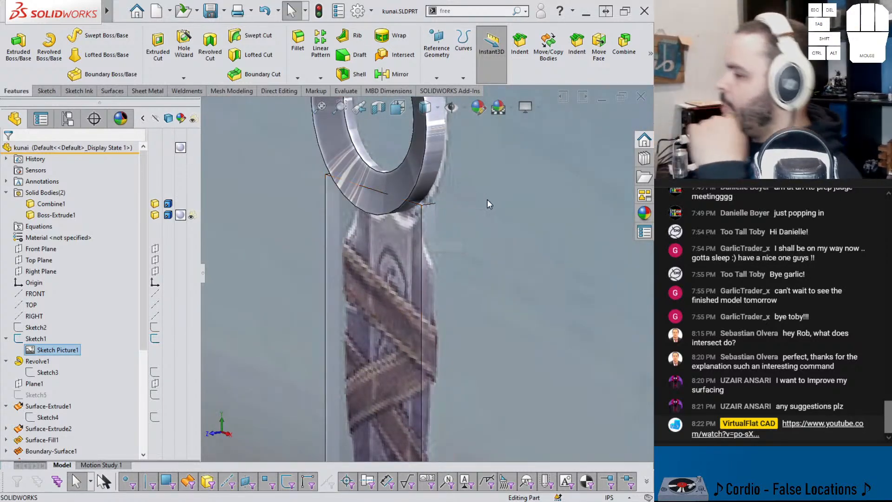
pyautogui.moveTo(444, 229)
pyautogui.mouseDown(button='middle')
pyautogui.moveTo(397, 296)
pyautogui.moveTo(398, 318)
pyautogui.mouseUp(button='middle')
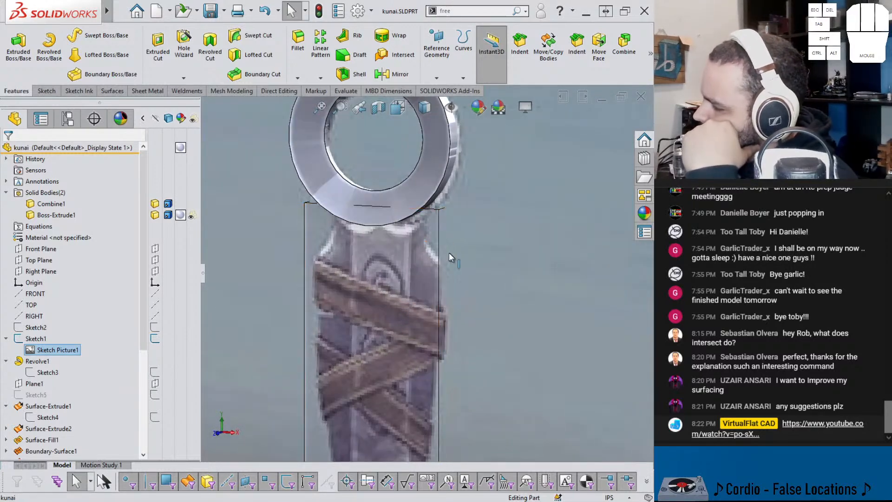
pyautogui.scroll(8, 547, 186)
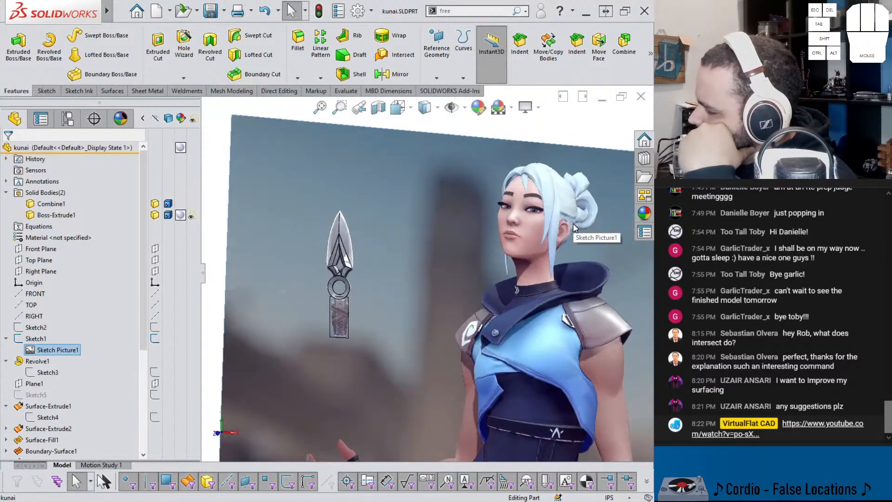
pyautogui.scroll(-6, 342, 327)
pyautogui.scroll(-2, 353, 325)
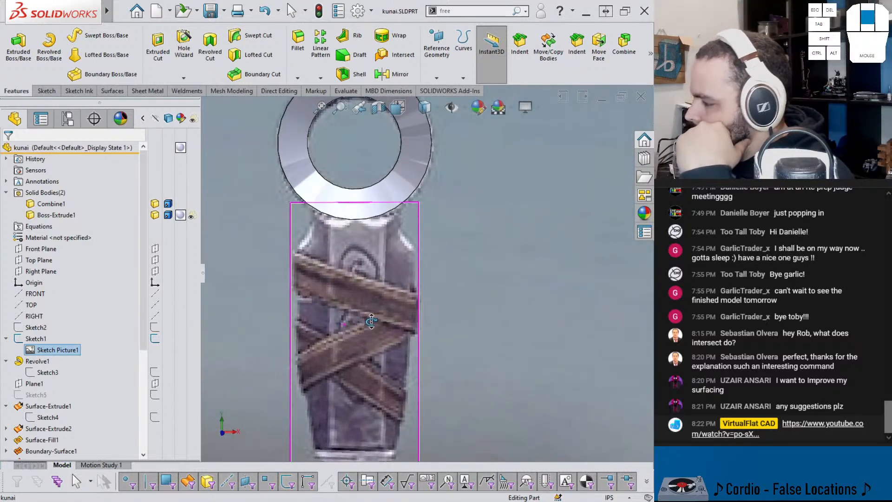
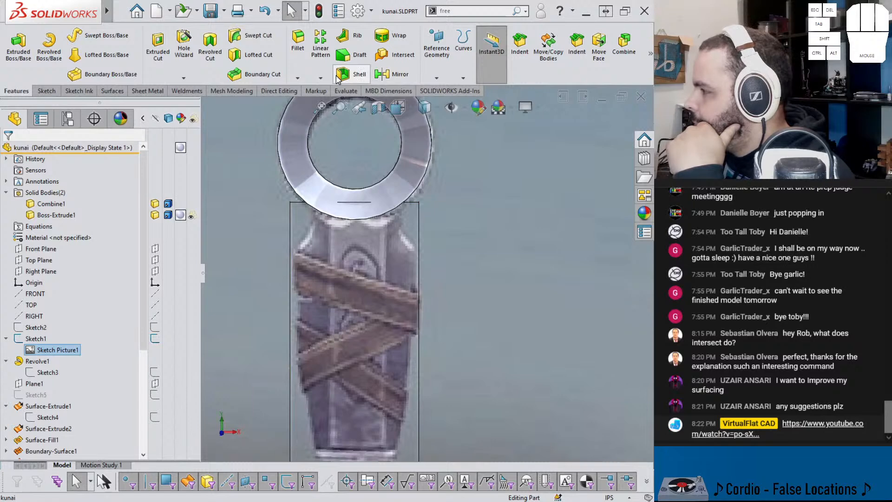
# Step: Start a chamfer on the handle block's left front vertical edge with a 15° angle and flipped direction
pyautogui.click(297, 78)
pyautogui.click(309, 99)
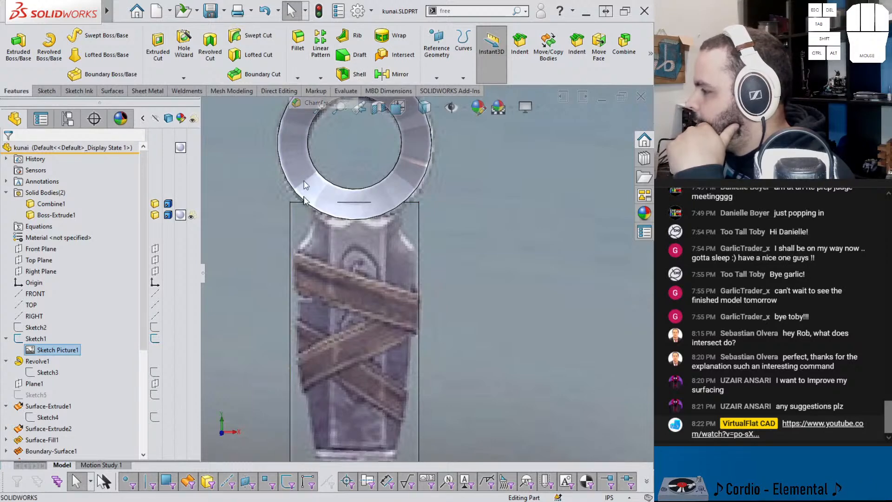
pyautogui.click(291, 252)
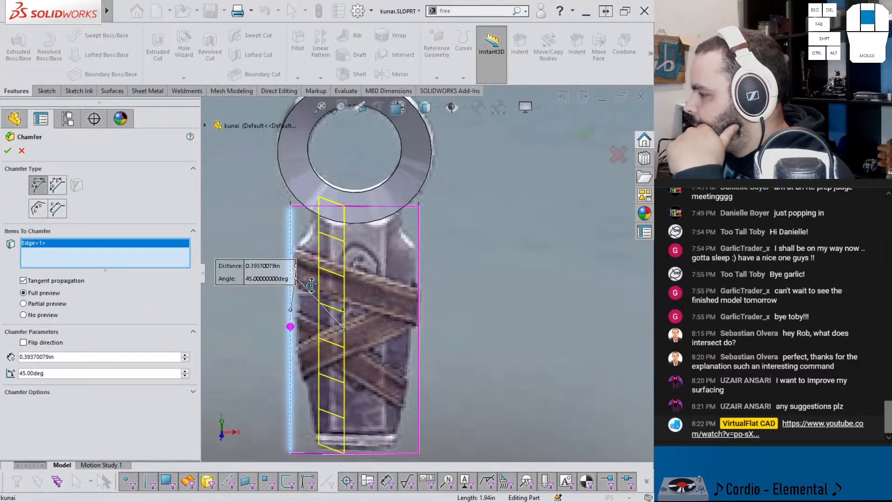
pyautogui.click(57, 374)
pyautogui.write('15')
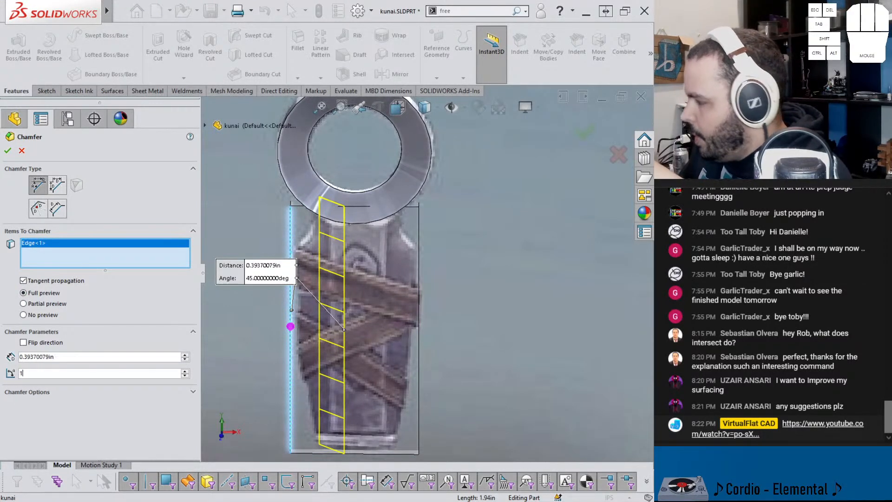
pyautogui.press('Return')
pyautogui.click(34, 345)
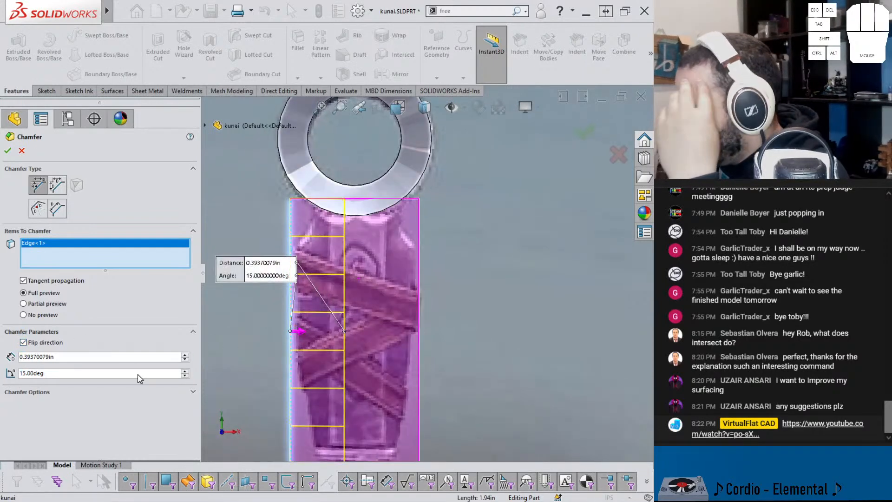
# Step: Add the right front vertical edge to the chamfer and set the distance to 0.25 in
pyautogui.write('0.25')
pyautogui.press('Return')
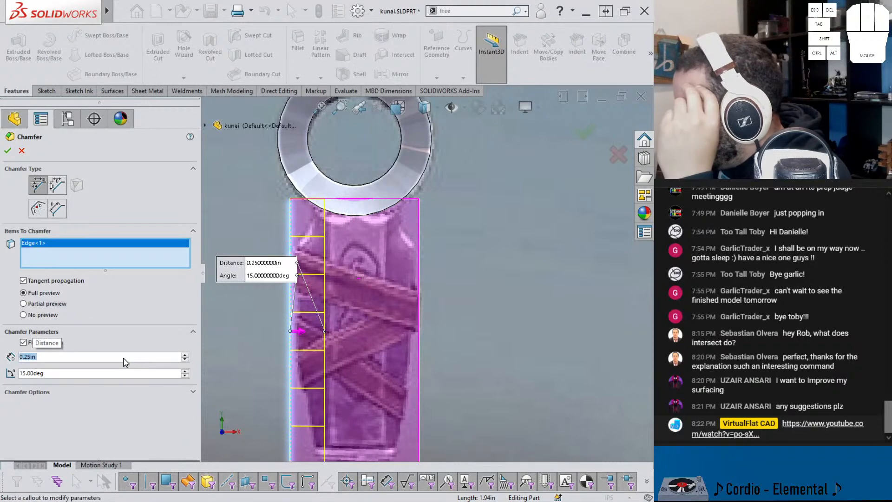
pyautogui.write('.3')
pyautogui.press('Return')
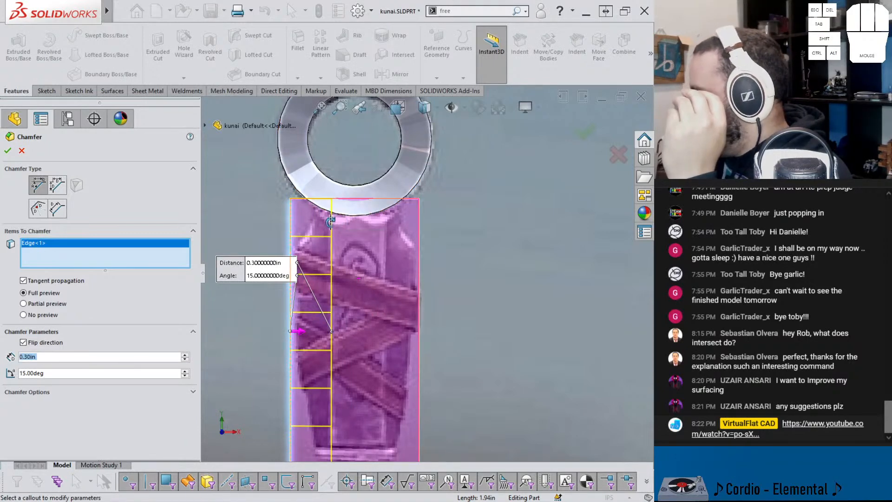
pyautogui.click(418, 268)
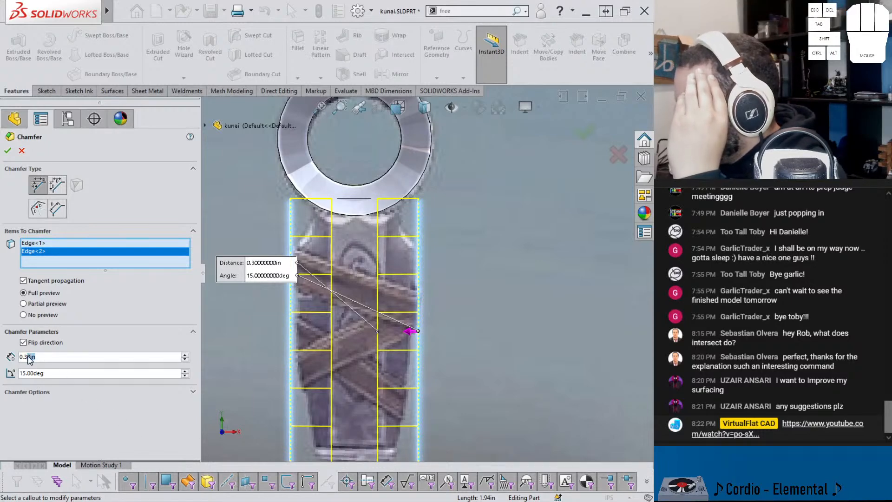
pyautogui.press('BackSpace')
pyautogui.press('BackSpace')
pyautogui.write('25')
pyautogui.press('Return')
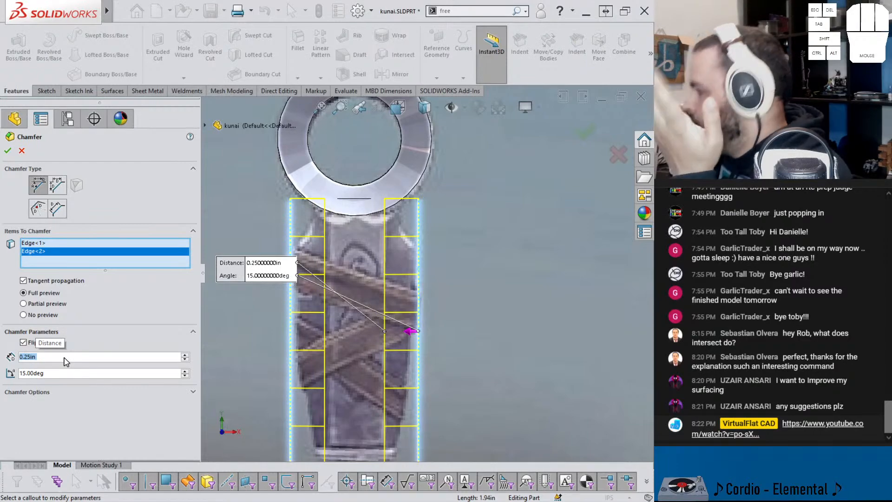
# Step: Add a rear vertical edge of the handle block to the chamfer with its direction not flipped
pyautogui.scroll(-1, 348, 321)
pyautogui.moveTo(349, 319); pyautogui.dragTo(456, 308, button='middle')
pyautogui.click(340, 229)
pyautogui.moveTo(340, 228); pyautogui.dragTo(351, 266, button='middle')
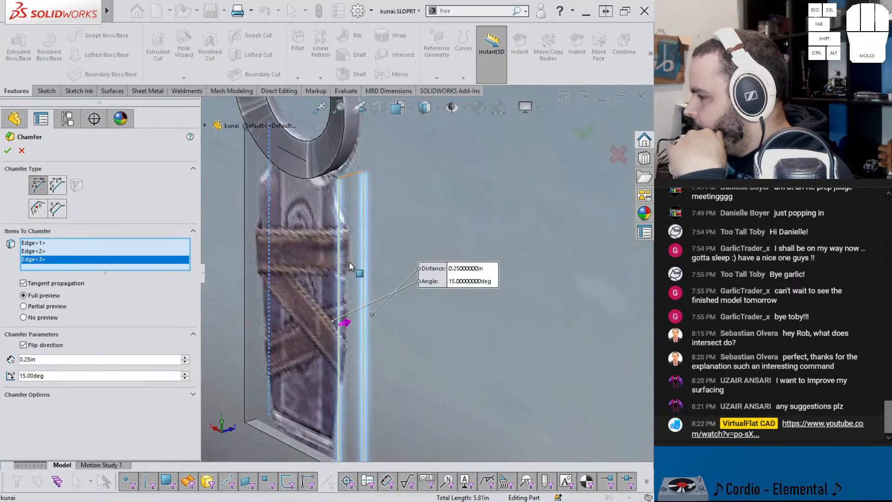
pyautogui.click(38, 348)
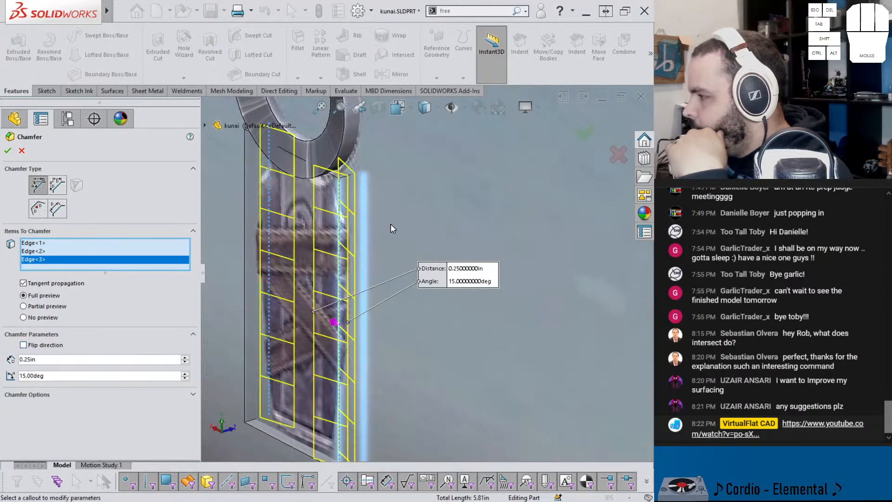
# Step: Try to add the remaining rear vertical edge to the chamfer, testing both flip directions
pyautogui.moveTo(389, 225); pyautogui.dragTo(434, 220, button='middle')
pyautogui.scroll(2, 266, 218)
pyautogui.scroll(-1, 320, 234)
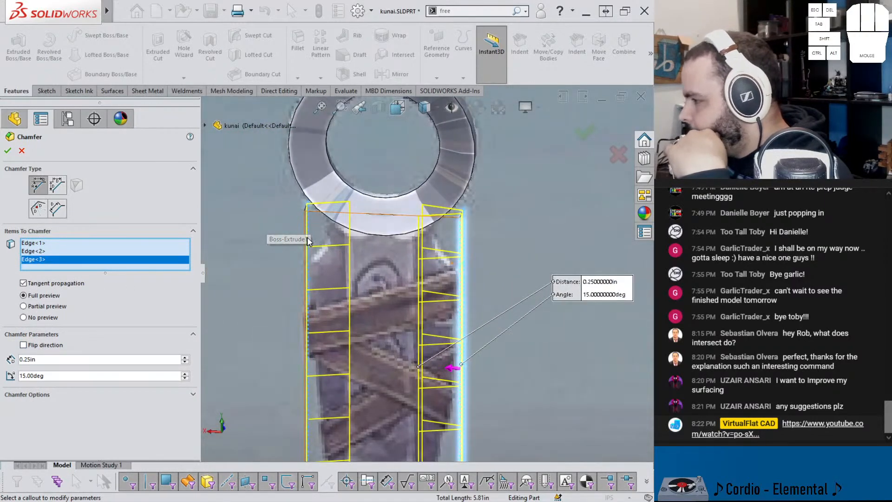
pyautogui.moveTo(307, 239); pyautogui.dragTo(330, 248, button='middle')
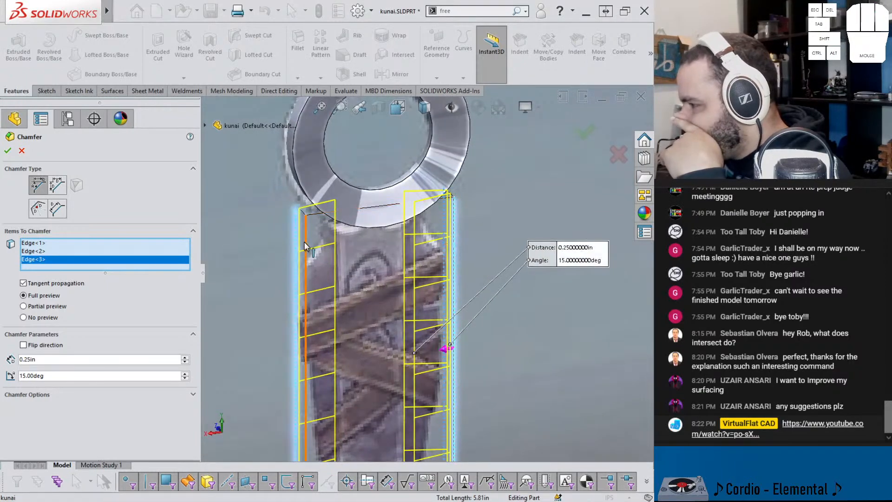
pyautogui.click(305, 246)
pyautogui.click(306, 246)
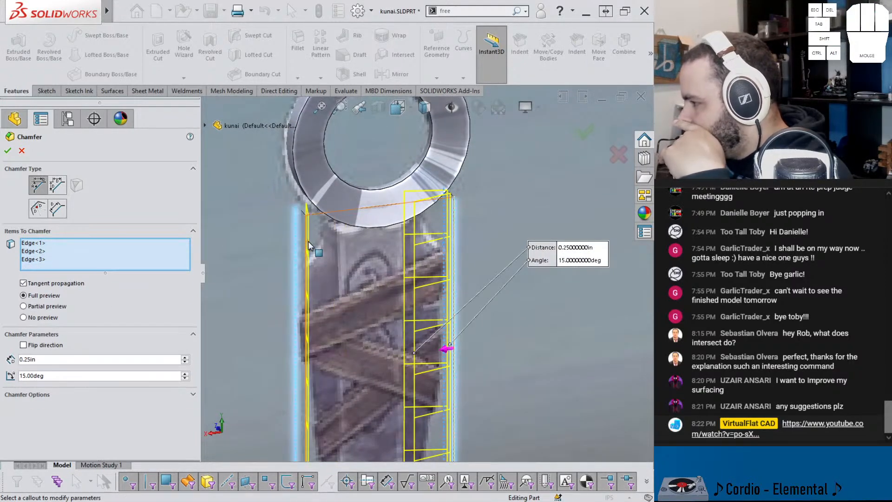
pyautogui.click(307, 241)
pyautogui.moveTo(308, 241); pyautogui.dragTo(314, 251, button='middle')
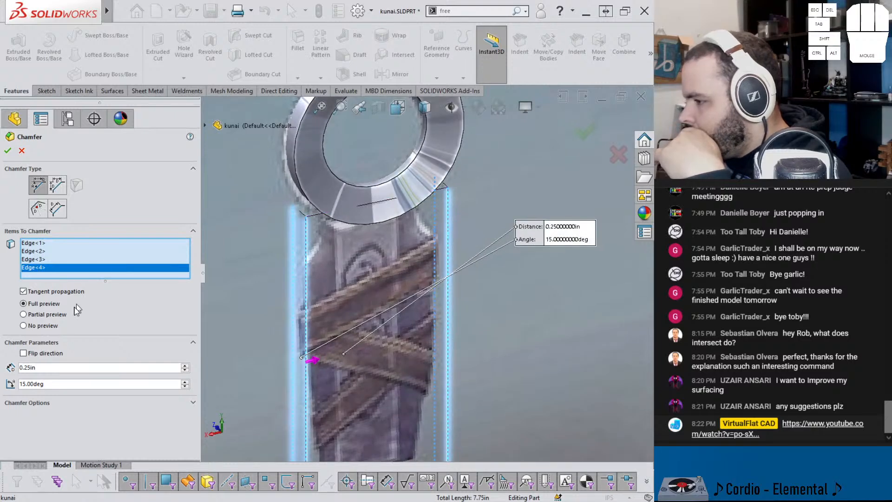
pyautogui.click(30, 357)
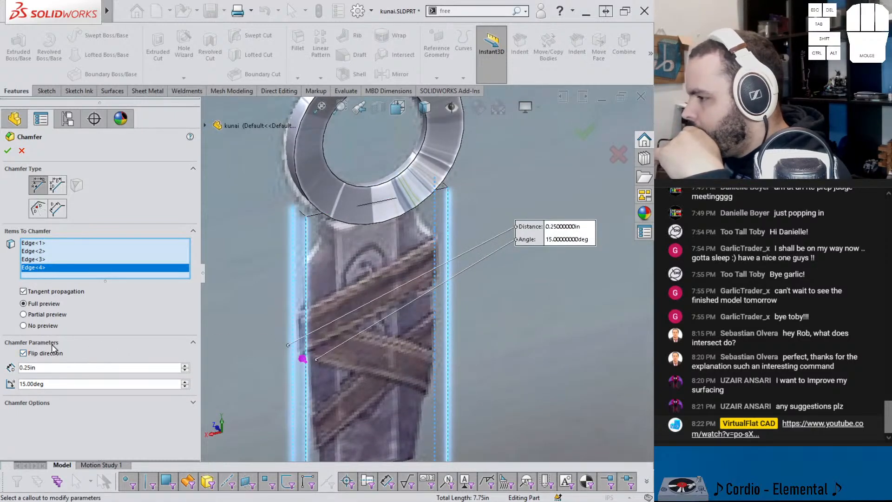
pyautogui.click(23, 353)
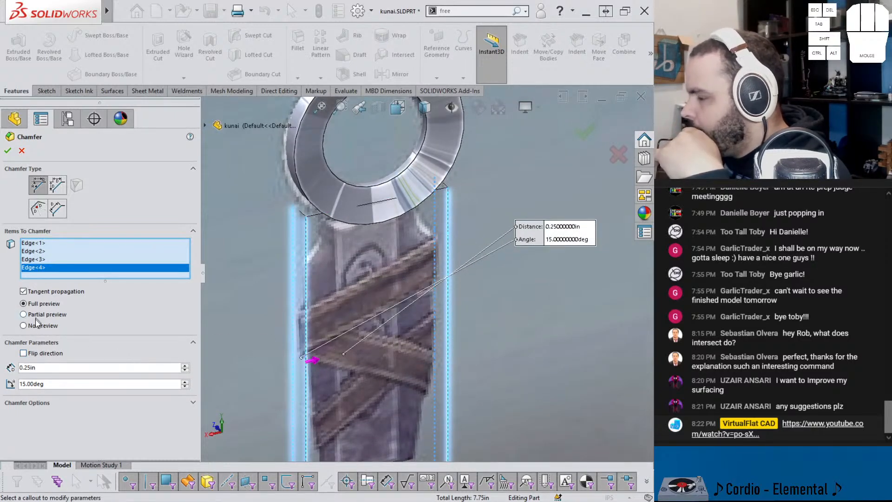
pyautogui.click(307, 267)
pyautogui.moveTo(307, 266); pyautogui.dragTo(360, 255, button='middle')
# Step: Flip the chamfer direction for Edge<2>, add the remaining rear vertical edge unflipped, and accept the chamfer
pyautogui.click(33, 251)
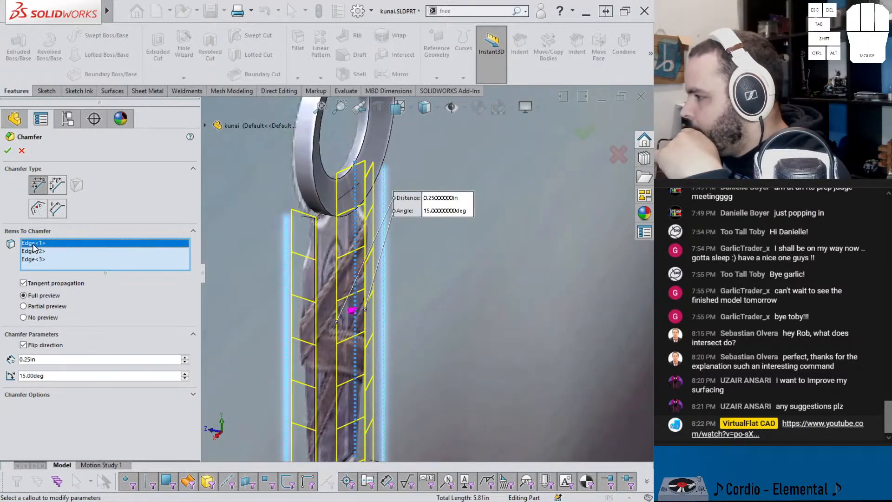
pyautogui.click(23, 344)
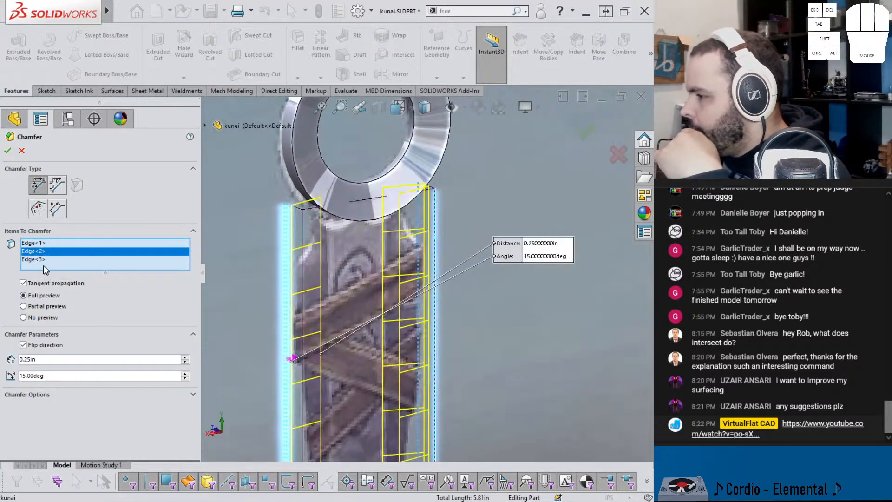
pyautogui.click(301, 254)
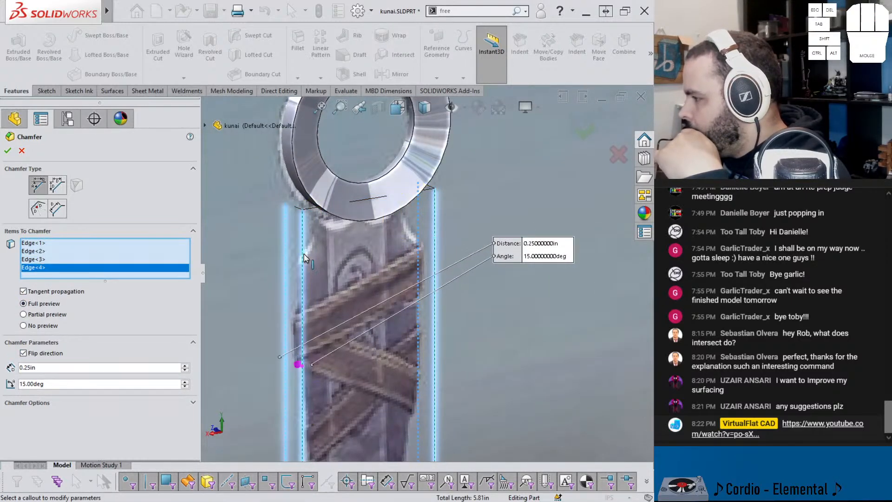
pyautogui.click(23, 352)
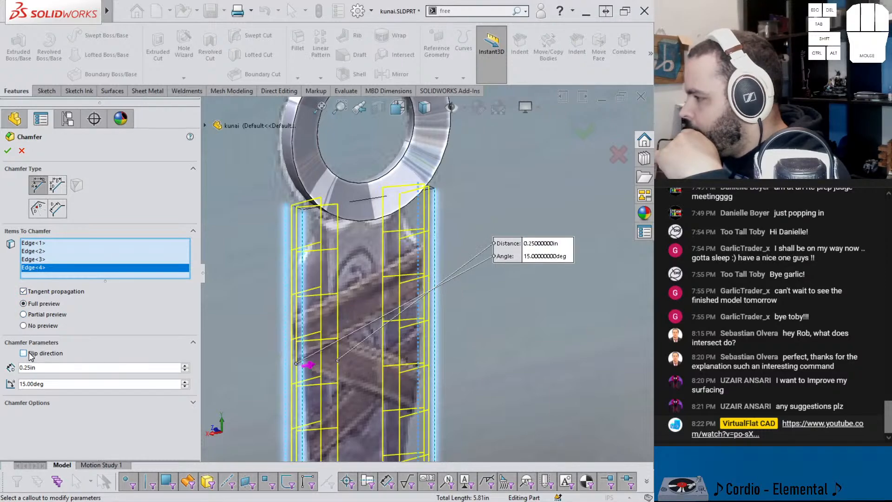
pyautogui.moveTo(285, 261); pyautogui.dragTo(249, 225, button='middle')
pyautogui.scroll(-2, 284, 272)
pyautogui.scroll(5, 274, 266)
pyautogui.scroll(-3, 272, 263)
pyautogui.moveTo(507, 241); pyautogui.dragTo(440, 374, button='middle')
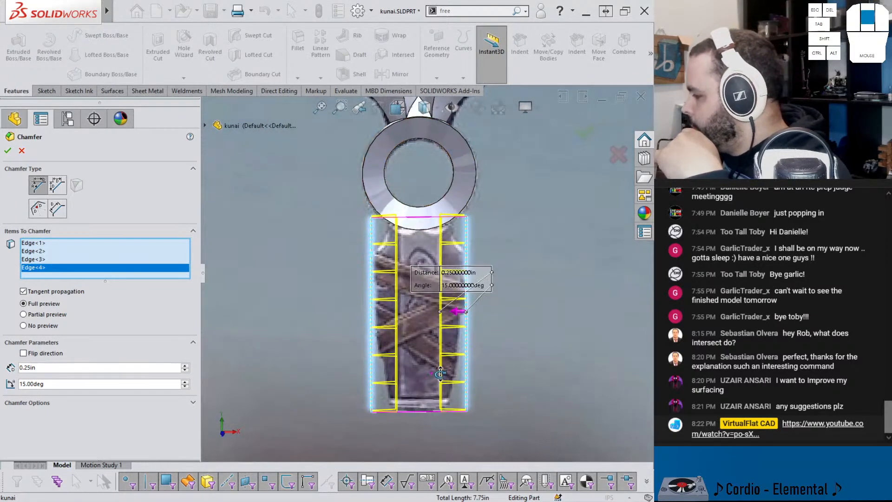
pyautogui.click(585, 133)
pyautogui.moveTo(441, 242)
pyautogui.mouseDown(button='middle')
pyautogui.moveTo(450, 251)
pyautogui.moveTo(442, 257)
pyautogui.mouseUp(button='middle')
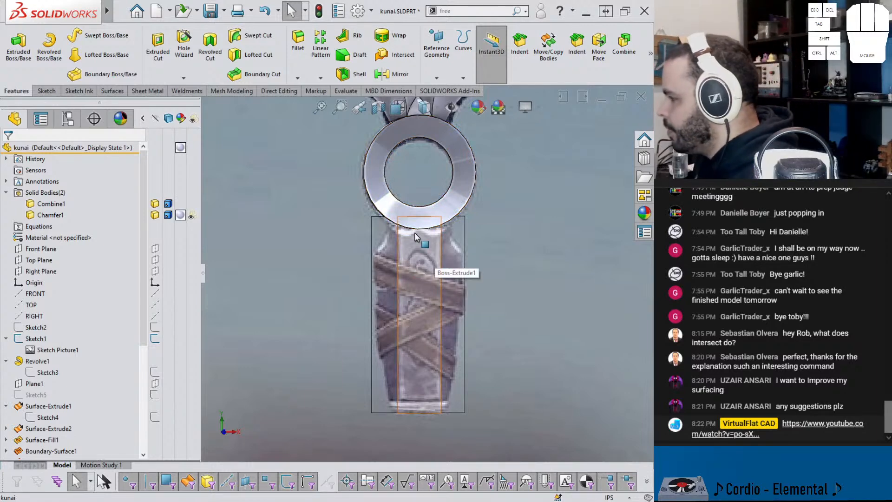
# Step: Start a sketch on the Front Plane and draw a horizontal line about 0.26 in long leftward from the origin
pyautogui.click(41, 248)
pyautogui.click(83, 231)
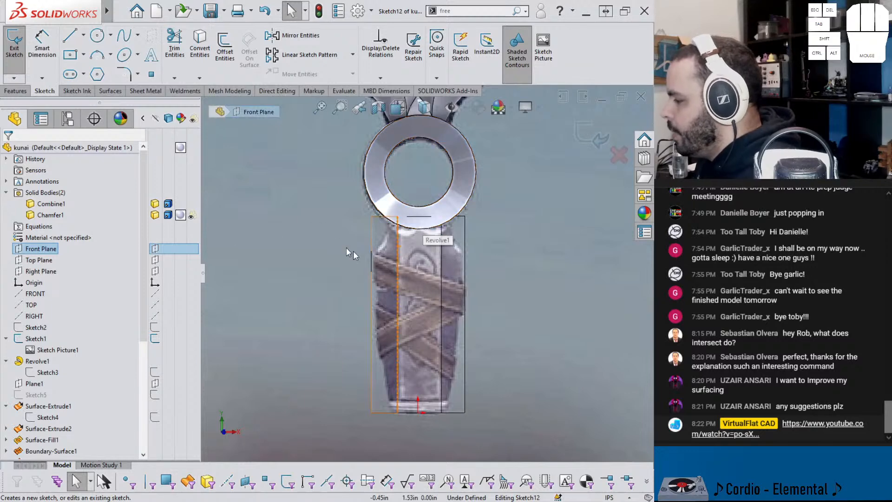
pyautogui.click(71, 37)
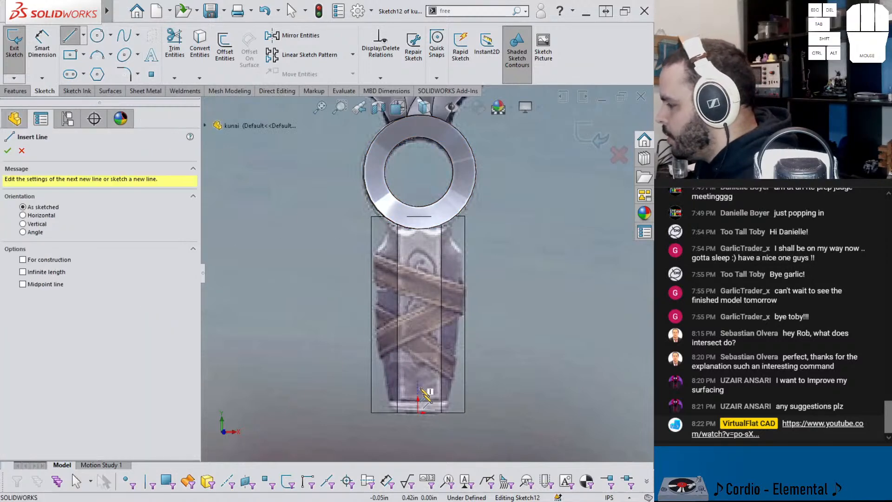
pyautogui.moveTo(418, 411); pyautogui.dragTo(392, 412)
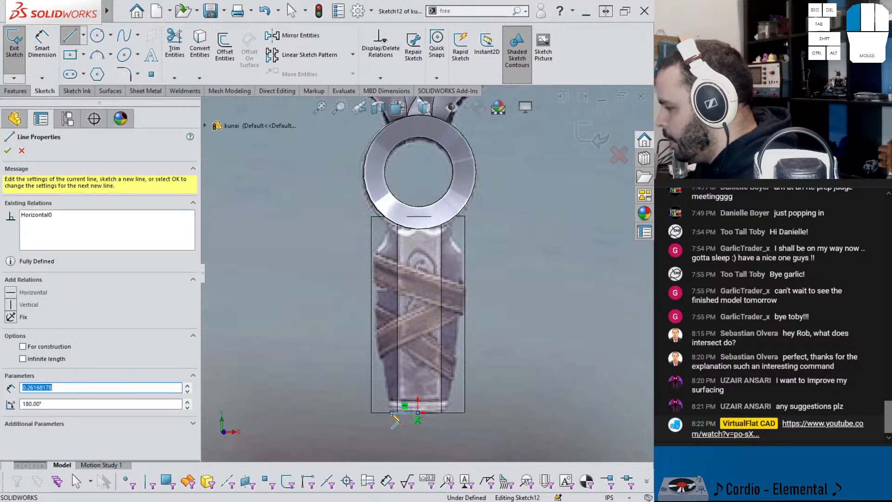
pyautogui.click(392, 413)
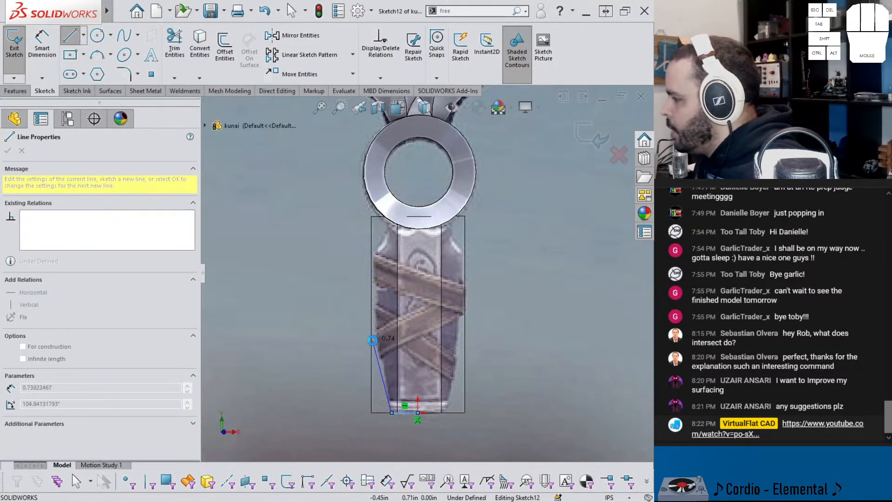
pyautogui.press('Escape')
# Step: Hide the blade-and-ring body and sketch a spline from the handle block's left edge down to the horizontal line's outer end
pyautogui.rightClick(384, 199)
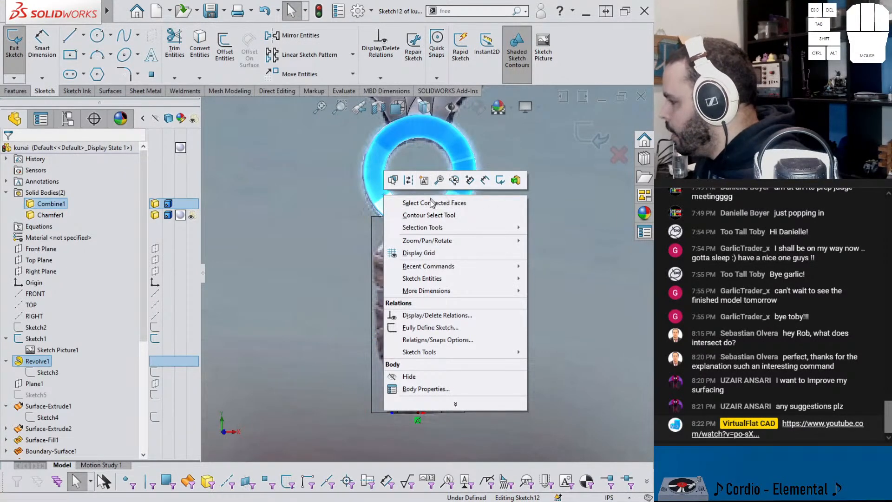
pyautogui.click(409, 377)
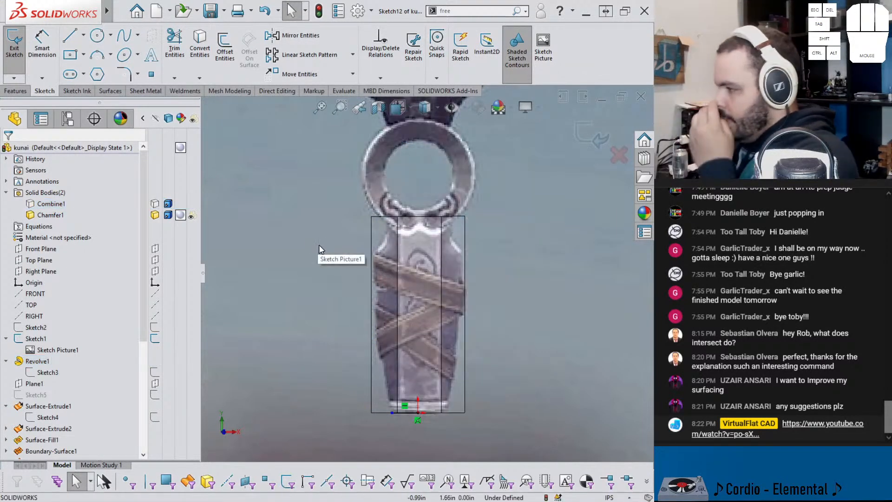
pyautogui.click(124, 37)
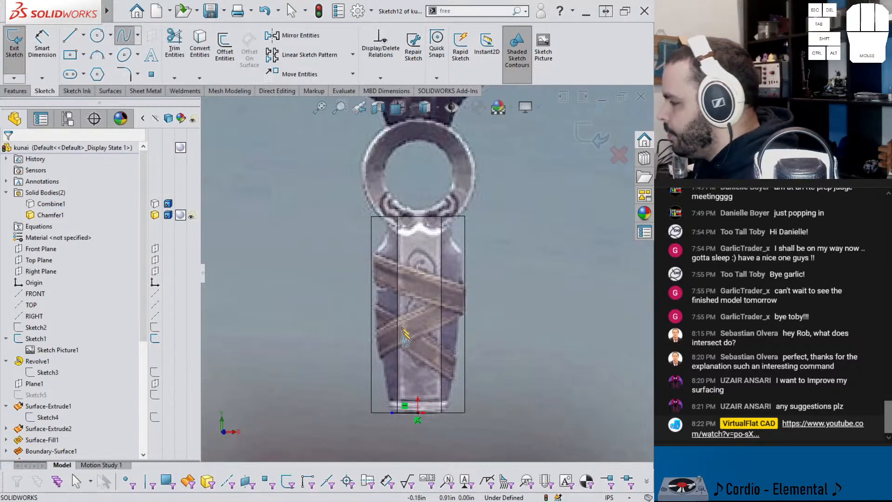
pyautogui.click(370, 253)
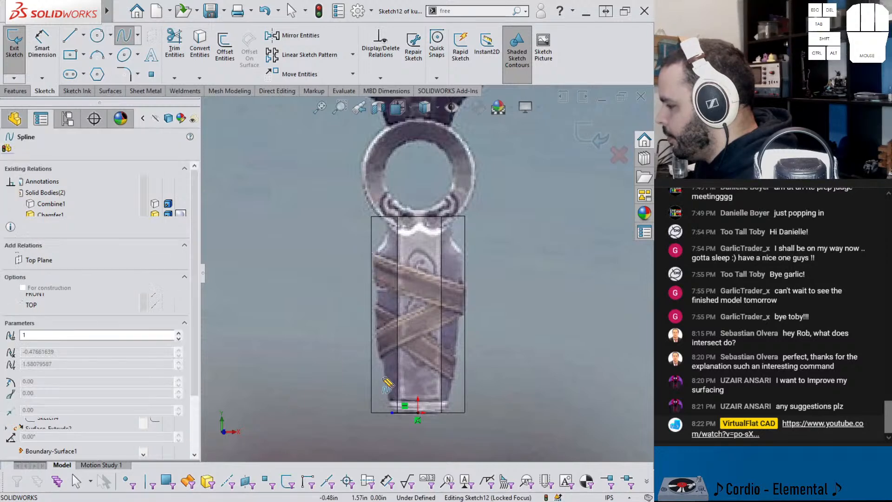
pyautogui.doubleClick(392, 411)
pyautogui.press('Escape')
# Step: Bend the spline to follow the pictured handle outline and attach its upper endpoint to the block's left edge, about 1.59 in above the origin
pyautogui.click(388, 372)
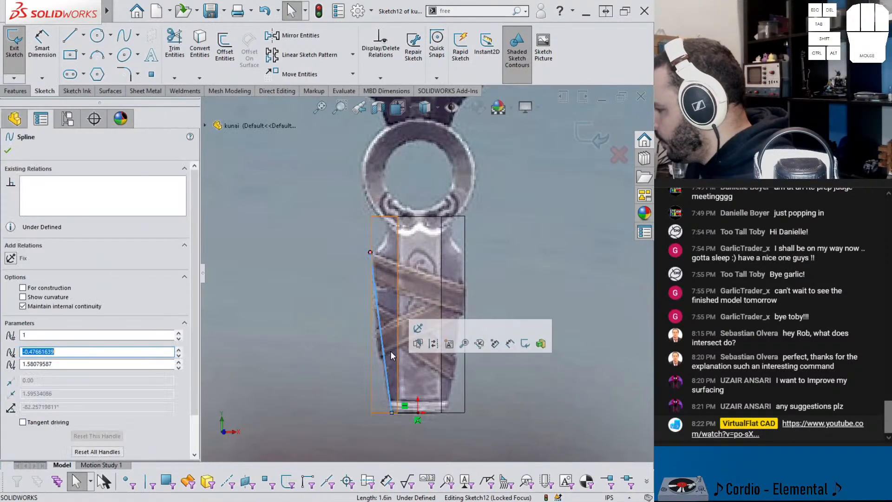
pyautogui.moveTo(385, 349); pyautogui.dragTo(378, 353)
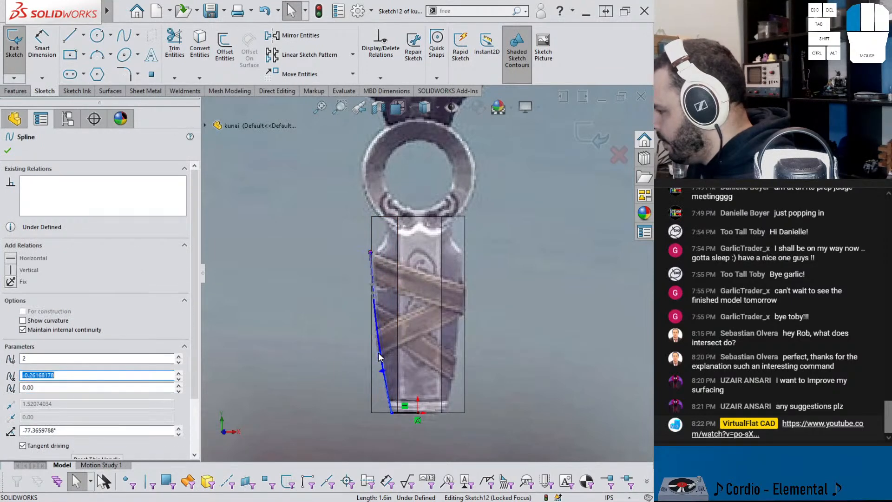
pyautogui.moveTo(370, 252)
pyautogui.mouseDown()
pyautogui.moveTo(366, 266)
pyautogui.moveTo(372, 256)
pyautogui.mouseUp()
pyautogui.keyDown('ctrl'); pyautogui.click(372, 262); pyautogui.keyUp('ctrl')
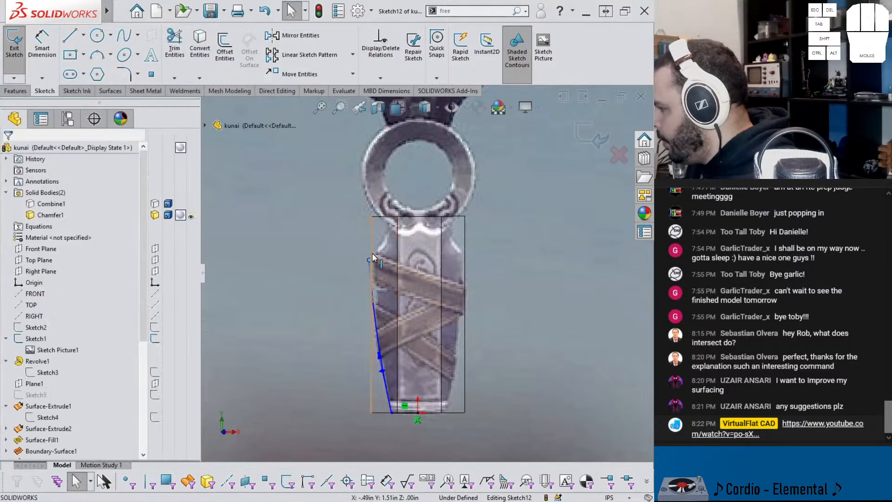
pyautogui.click(432, 210)
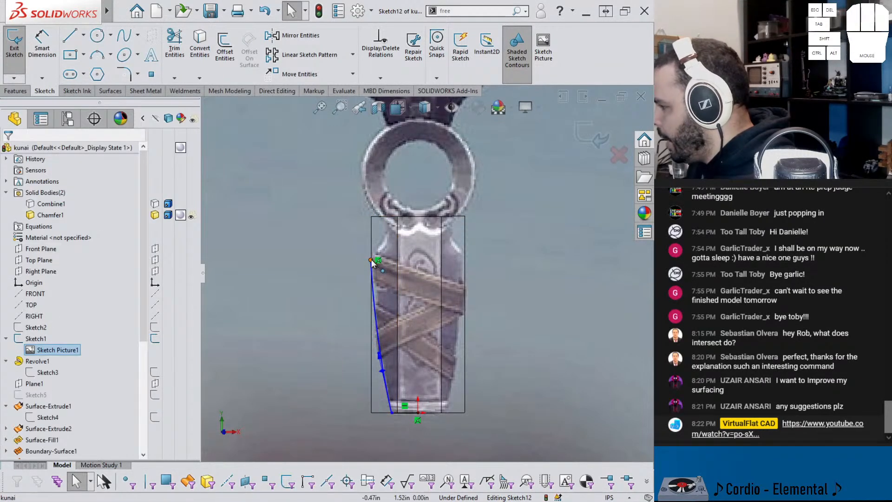
pyautogui.click(372, 258)
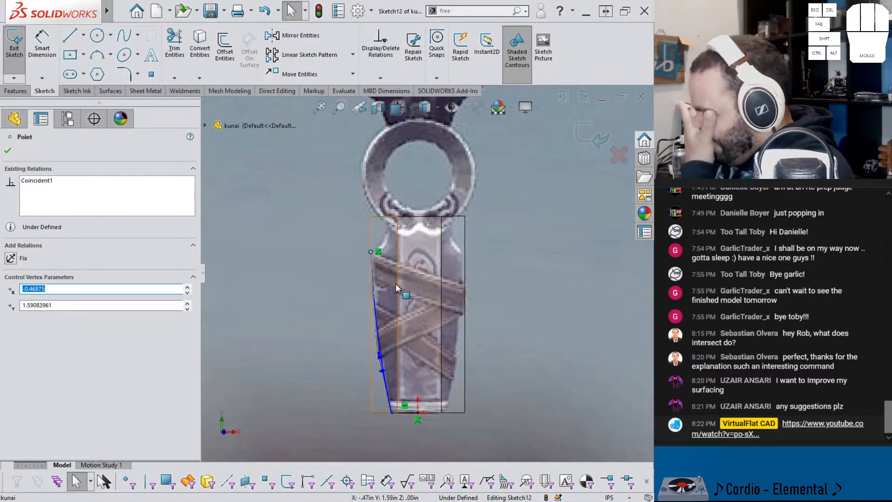
# Step: Adjust the upper tangent handle of the handle-outline spline and constrain it vertical
pyautogui.moveTo(374, 293); pyautogui.dragTo(369, 294)
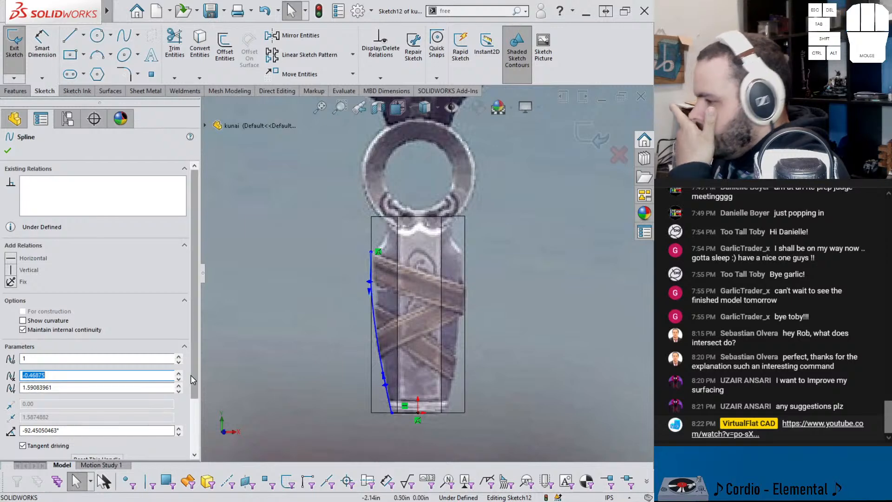
pyautogui.click(10, 271)
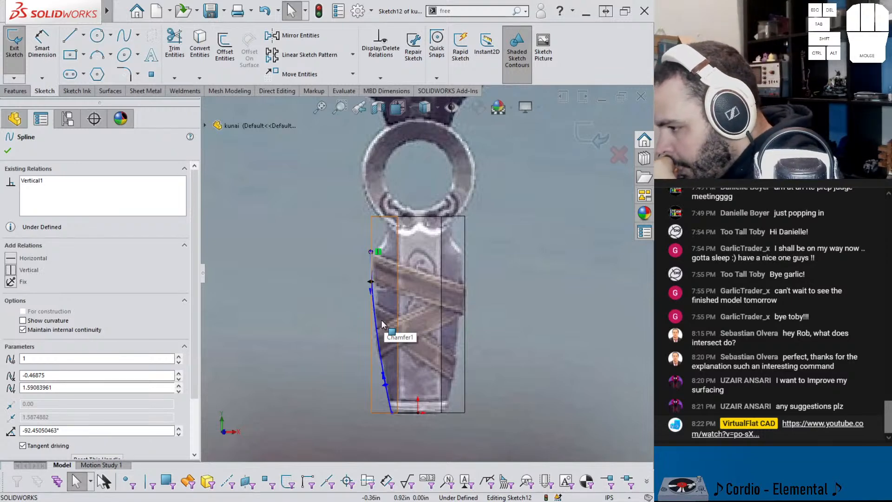
pyautogui.press('Escape')
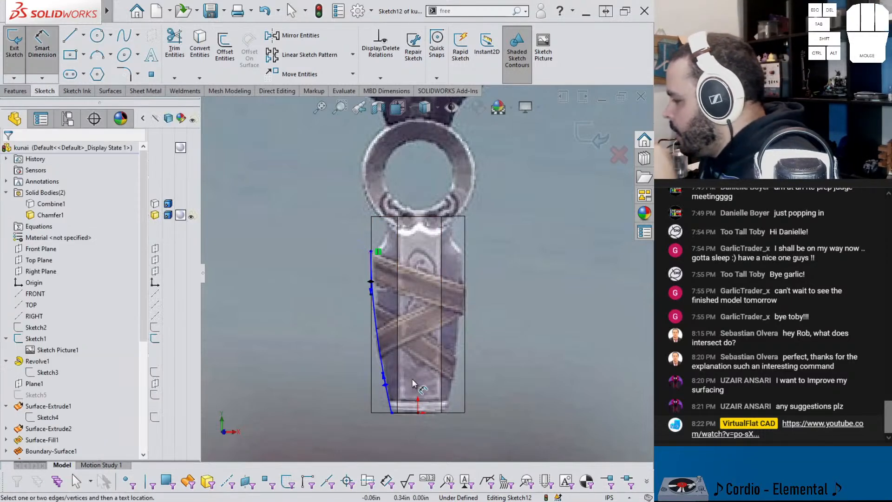
# Step: Draw a vertical construction line from the origin and attach its upper endpoint to the handle block's top edge
pyautogui.press('l')
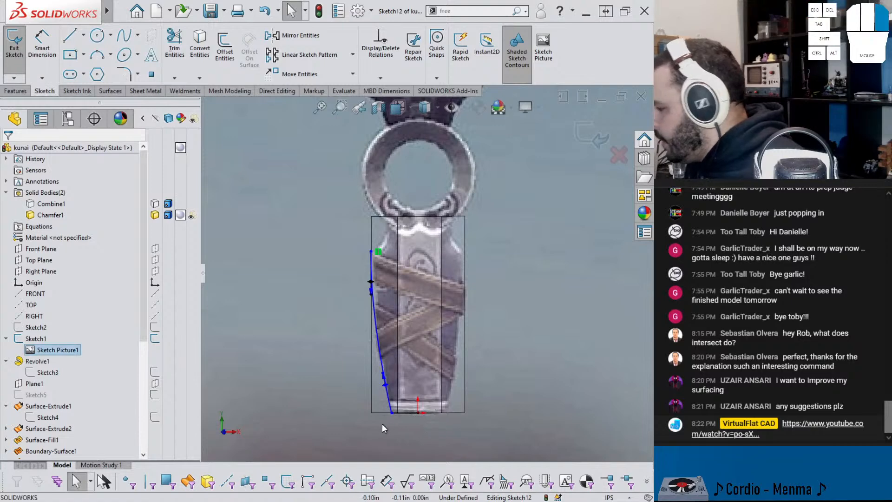
pyautogui.press('alt')
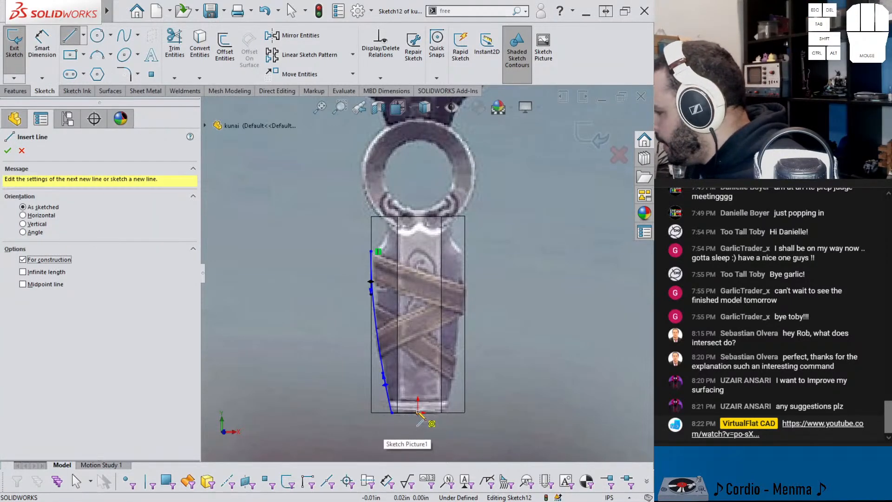
pyautogui.click(418, 412)
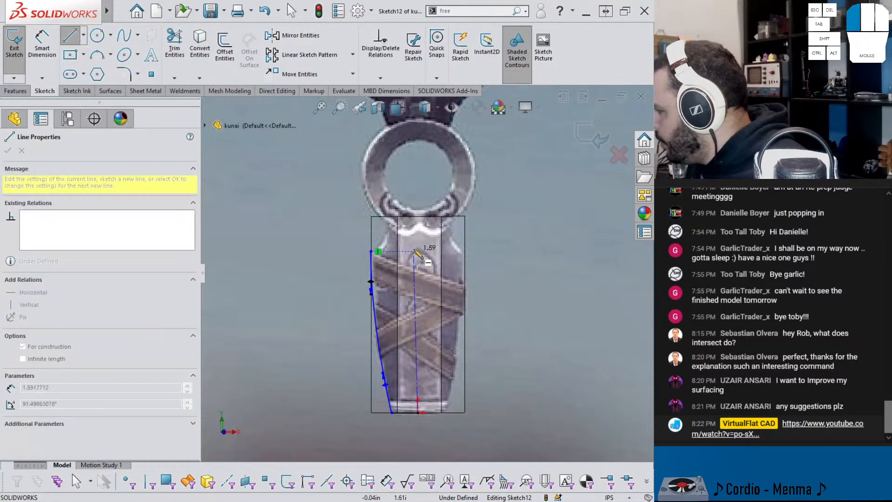
pyautogui.press('Escape')
pyautogui.click(419, 209)
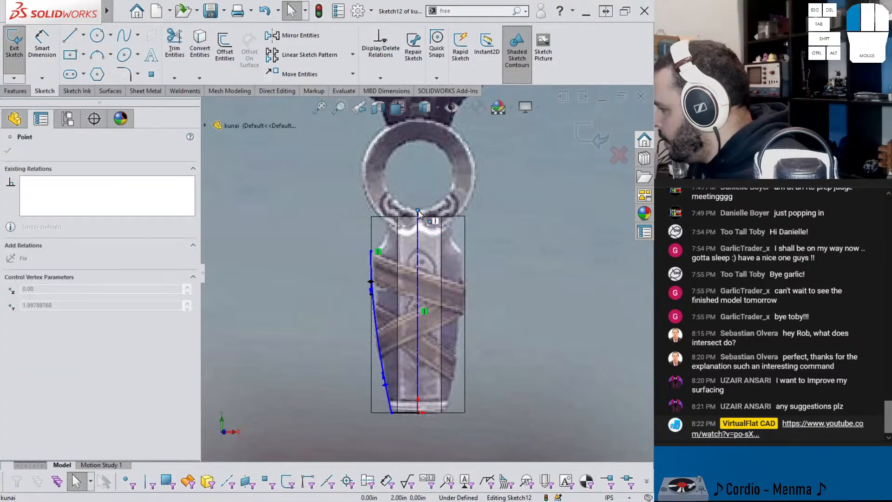
pyautogui.moveTo(420, 225); pyautogui.dragTo(419, 225)
pyautogui.keyDown('ctrl'); pyautogui.click(429, 216); pyautogui.keyUp('ctrl')
pyautogui.click(471, 172)
pyautogui.press('Escape')
pyautogui.scroll(-2, 408, 216)
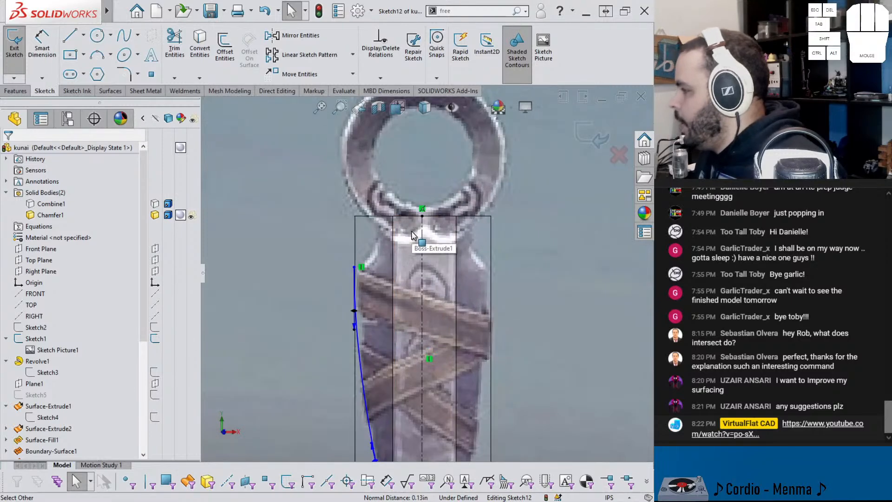
# Step: Dimension the height of the spline's upper endpoint above the origin and set it to 1.55 in
pyautogui.click(124, 35)
pyautogui.press('Escape')
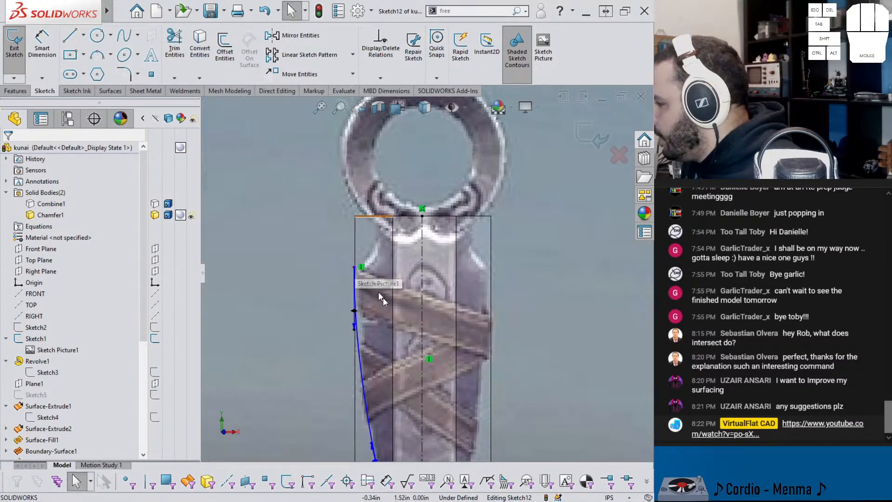
pyautogui.scroll(4, 365, 372)
pyautogui.moveTo(363, 414); pyautogui.dragTo(374, 280, button='right')
pyautogui.click(392, 270)
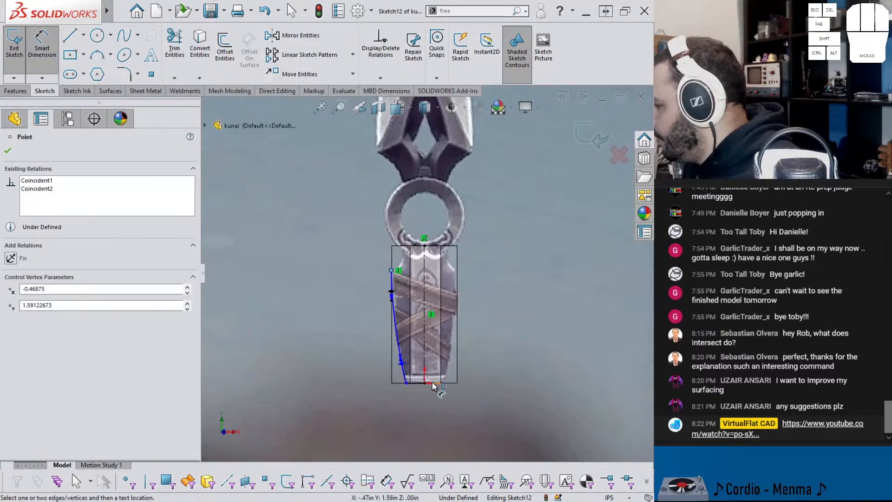
pyautogui.click(424, 383)
pyautogui.click(353, 309)
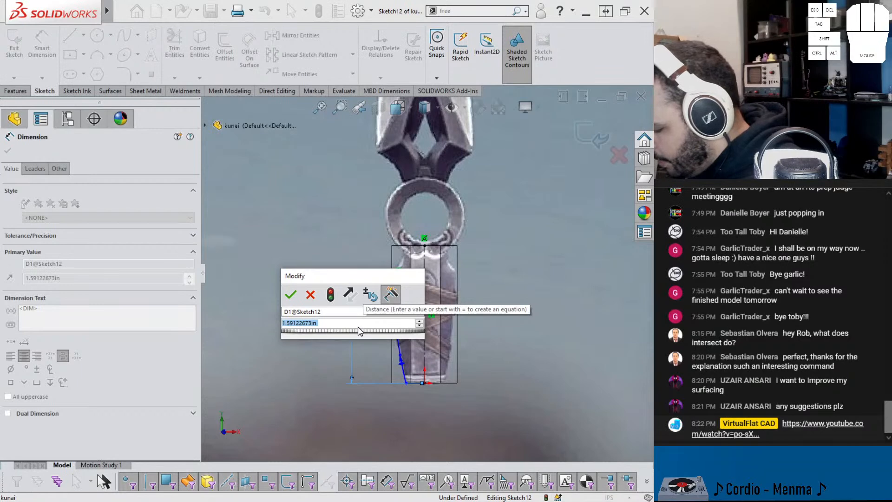
pyautogui.write('1.55')
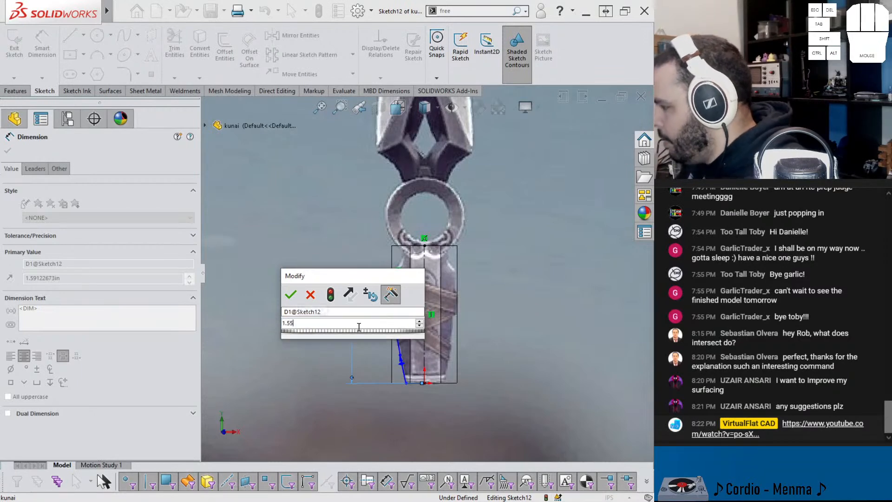
pyautogui.press('Return')
# Step: Sketch a second spline about 0.44 in long from the first spline's upper endpoint to the block's top edge
pyautogui.scroll(-4, 473, 308)
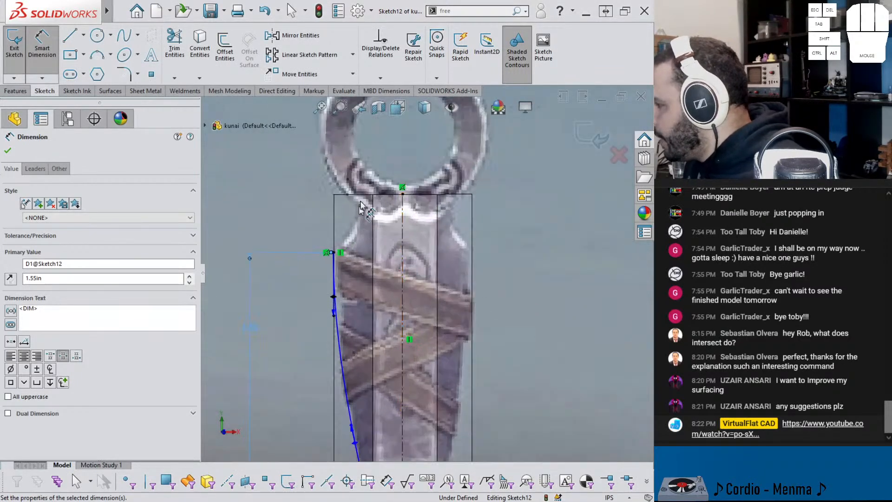
pyautogui.click(124, 36)
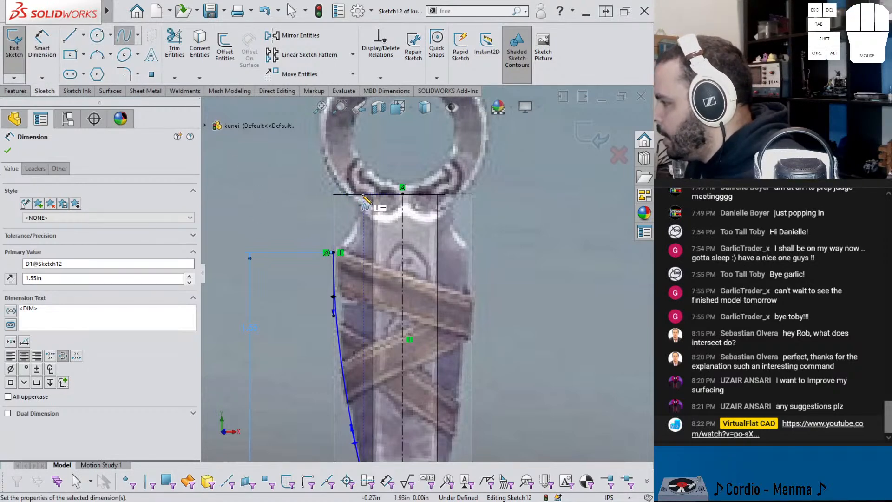
pyautogui.click(330, 252)
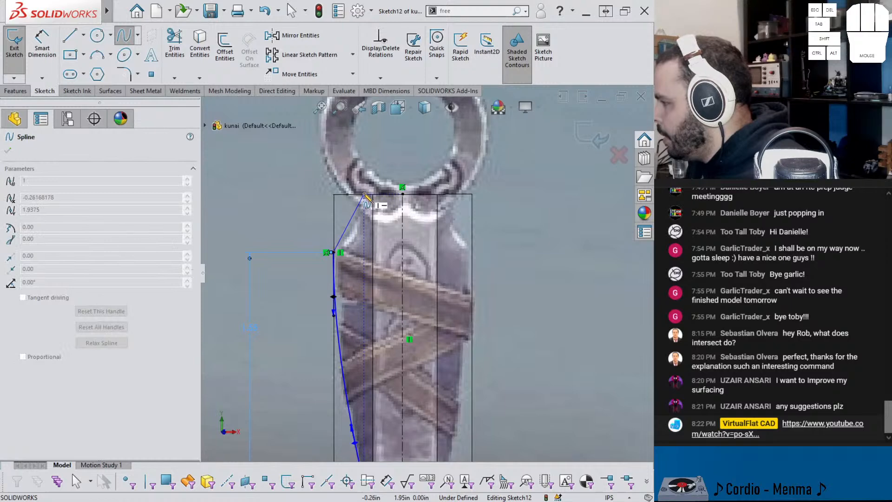
pyautogui.doubleClick(364, 194)
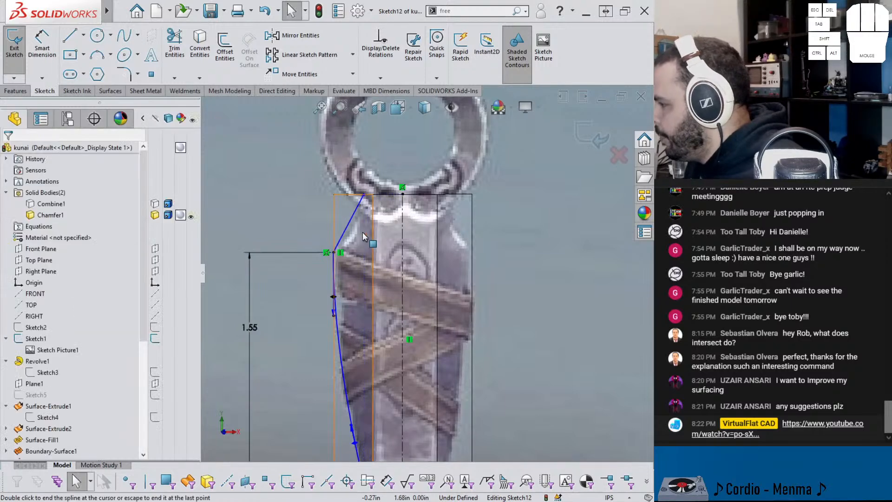
# Step: Bend the short upper spline with its tangent handles at both ends to follow the pictured concave shoulder
pyautogui.click(361, 225)
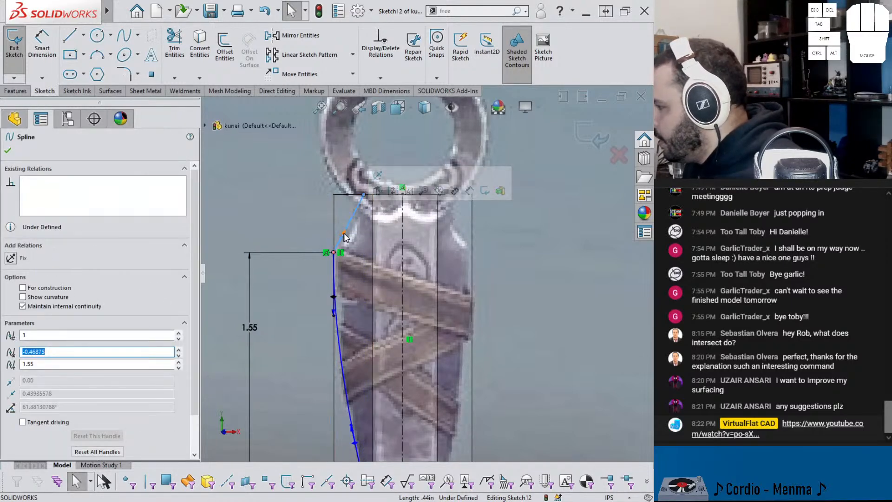
pyautogui.moveTo(343, 232); pyautogui.dragTo(352, 239)
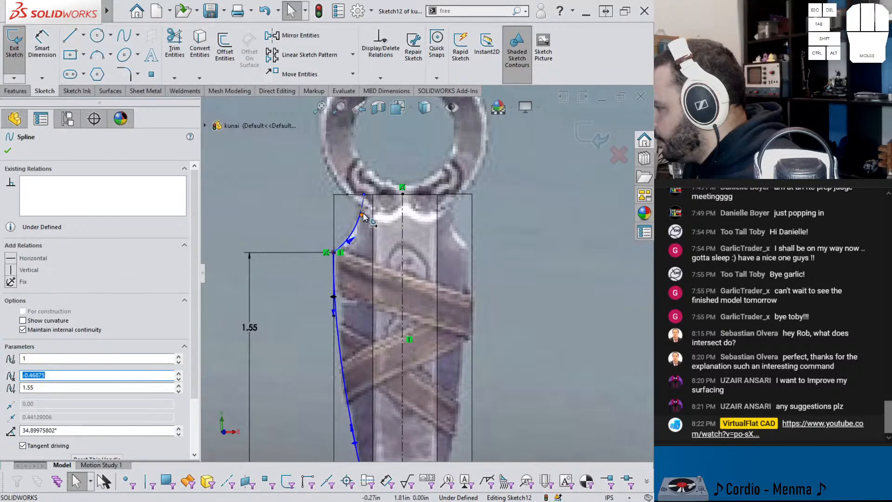
pyautogui.scroll(-5, 364, 218)
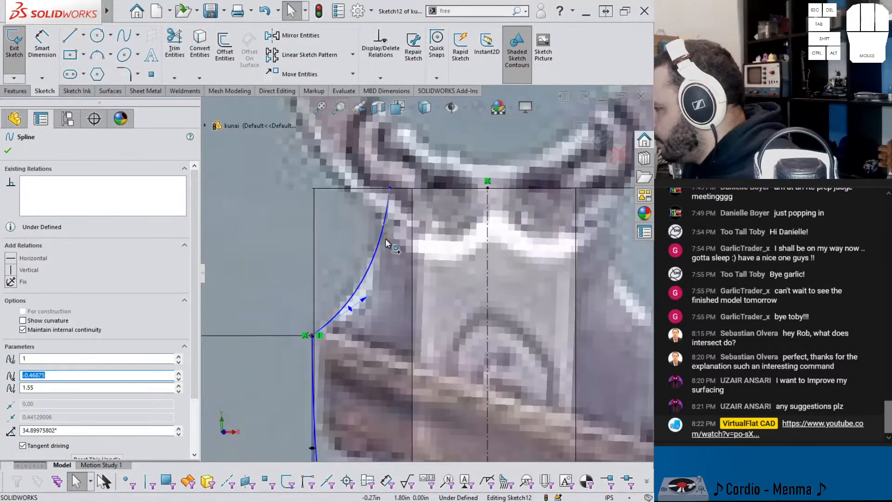
pyautogui.moveTo(384, 241); pyautogui.dragTo(380, 242)
pyautogui.scroll(4, 379, 267)
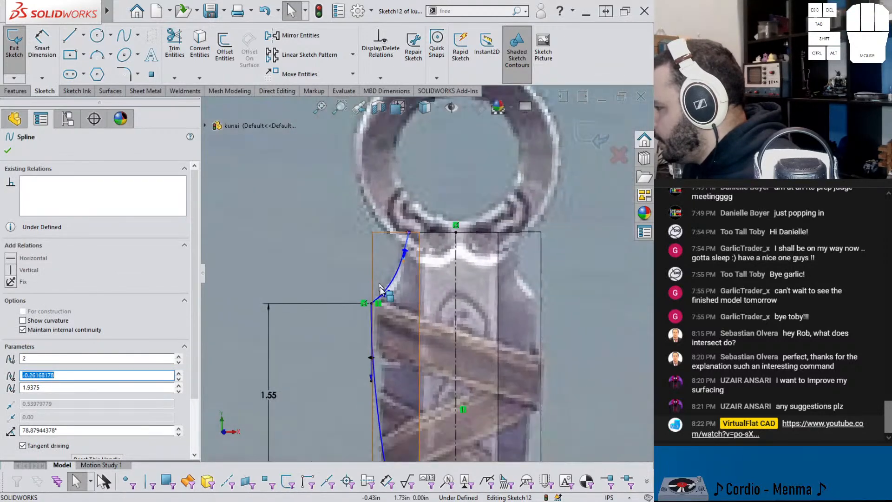
pyautogui.scroll(-2, 390, 279)
pyautogui.scroll(3, 436, 239)
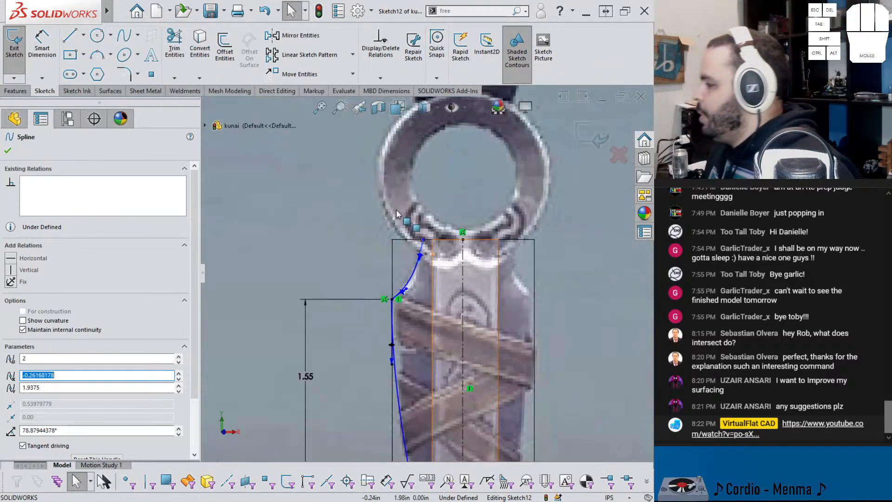
# Step: Draw a horizontal line about 0.26 in long from the centerline's upper end to the short spline's upper endpoint
pyautogui.press('l')
pyautogui.scroll(-2, 483, 292)
pyautogui.scroll(-2, 480, 289)
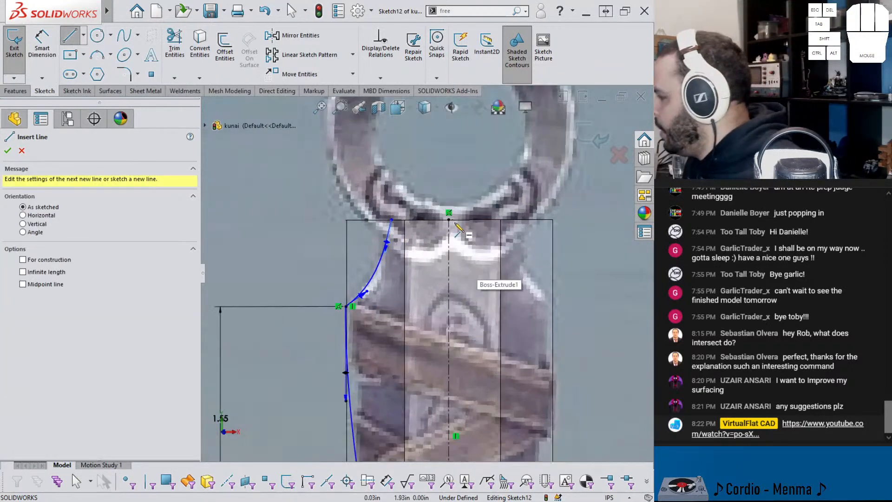
pyautogui.moveTo(449, 219); pyautogui.dragTo(391, 219)
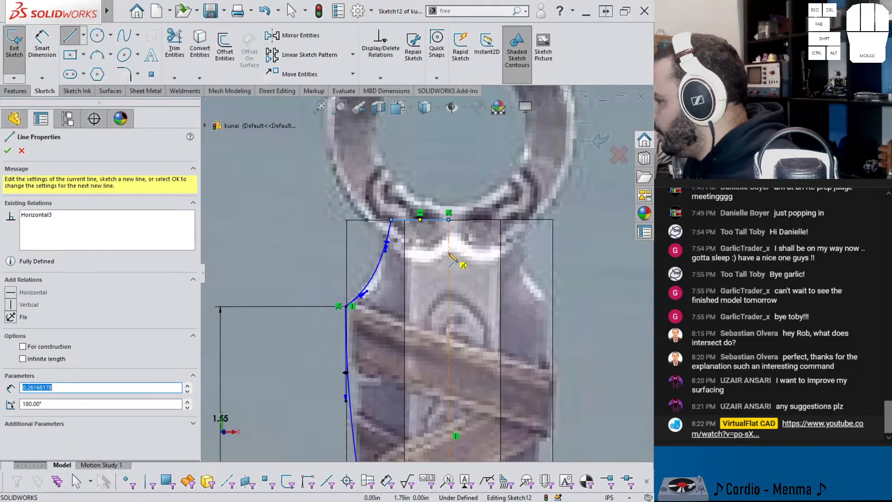
pyautogui.press('Escape')
# Step: Dimension the upper horizontal line's length and set it to 0.25 in
pyautogui.scroll(-3, 449, 252)
pyautogui.scroll(-1, 447, 253)
pyautogui.scroll(1, 437, 259)
pyautogui.press('d')
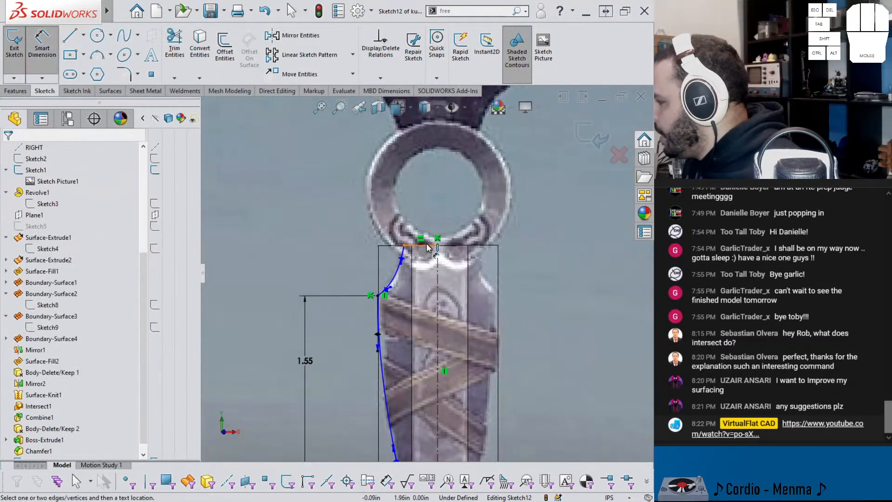
pyautogui.click(428, 248)
pyautogui.click(424, 213)
pyautogui.write('.25')
pyautogui.press('Return')
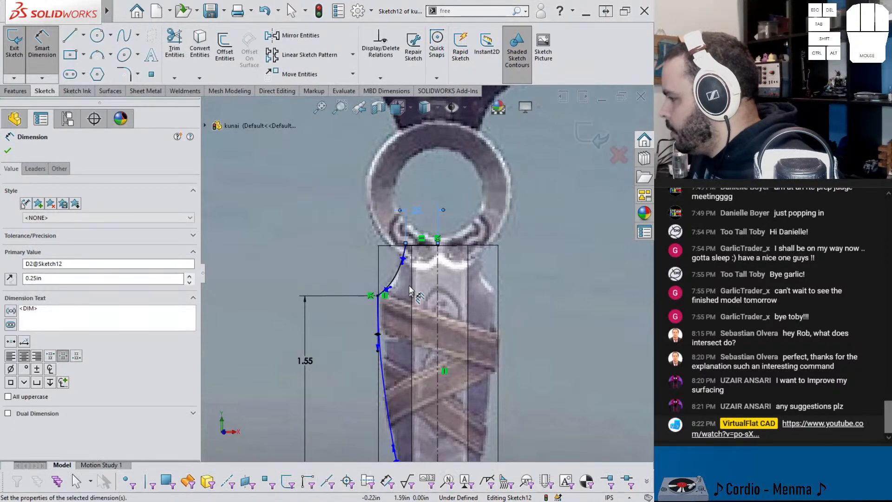
# Step: Dimension the lower horizontal line at the origin and set its length to 0.25 in
pyautogui.scroll(-3, 420, 288)
pyautogui.press('Escape')
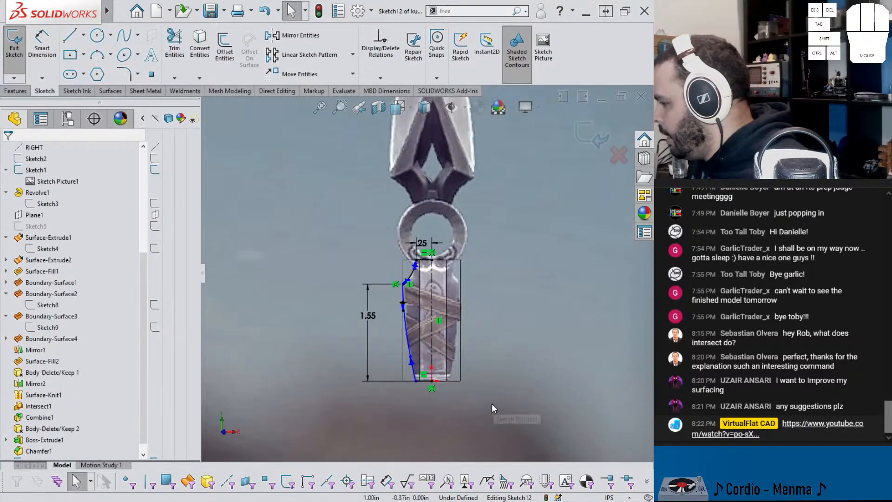
pyautogui.moveTo(441, 400); pyautogui.dragTo(440, 354, button='right')
pyautogui.click(424, 381)
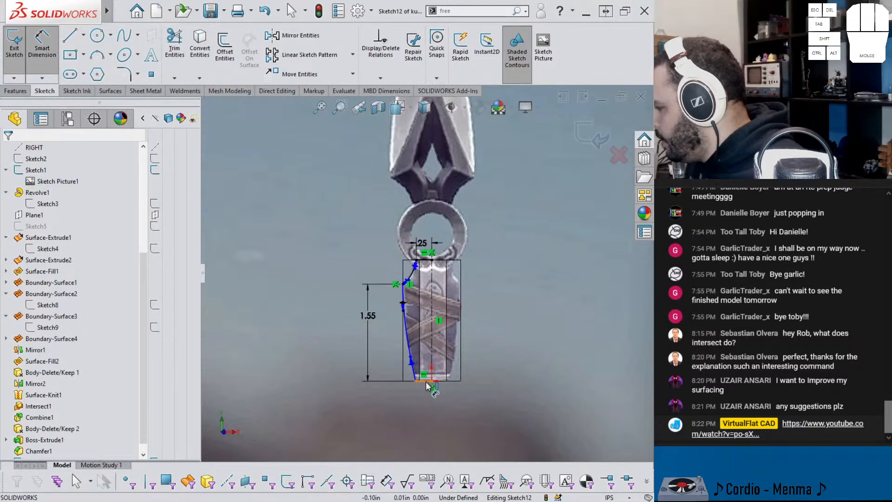
pyautogui.click(425, 402)
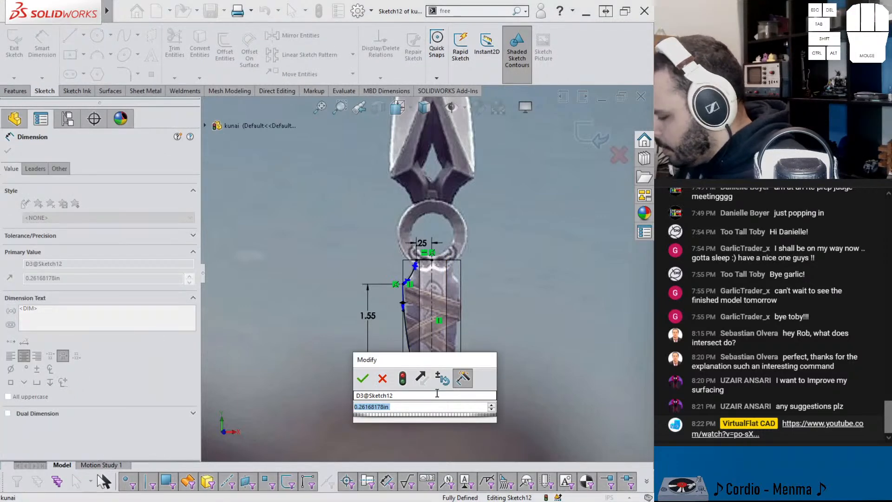
pyautogui.write('.25')
pyautogui.press('Return')
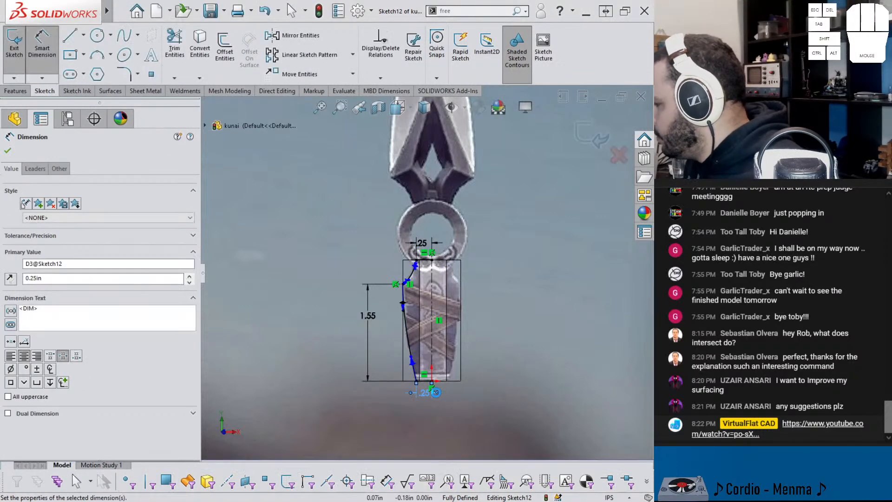
pyautogui.scroll(2, 435, 358)
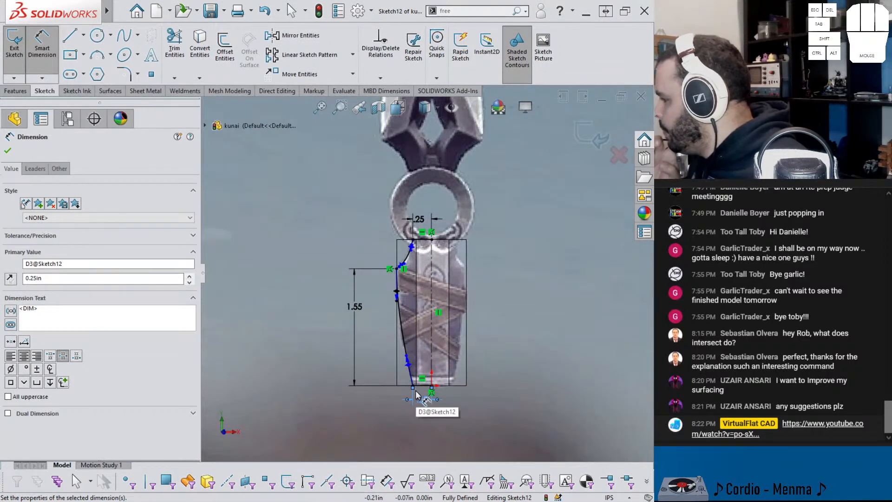
pyautogui.press('Escape')
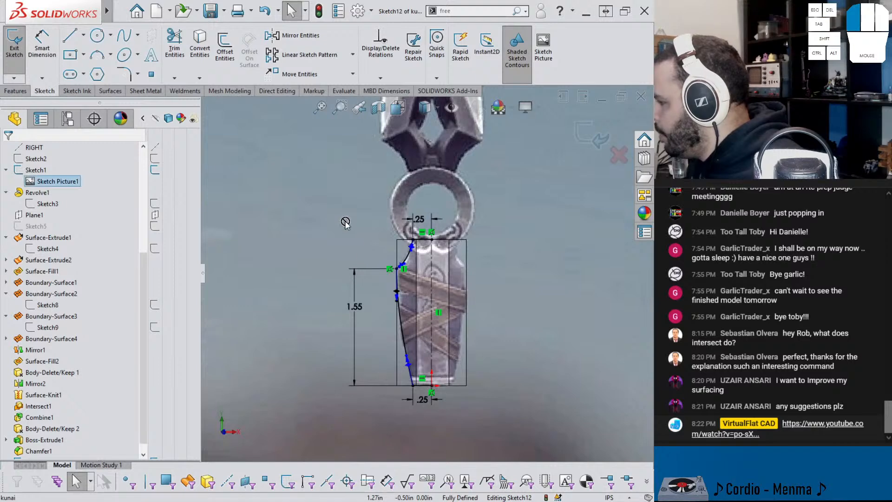
# Step: Mirror the half profile's lines and splines about the vertical centerline and exit the sketch
pyautogui.moveTo(516, 408)
pyautogui.mouseDown()
pyautogui.moveTo(415, 243)
pyautogui.moveTo(301, 154)
pyautogui.mouseUp()
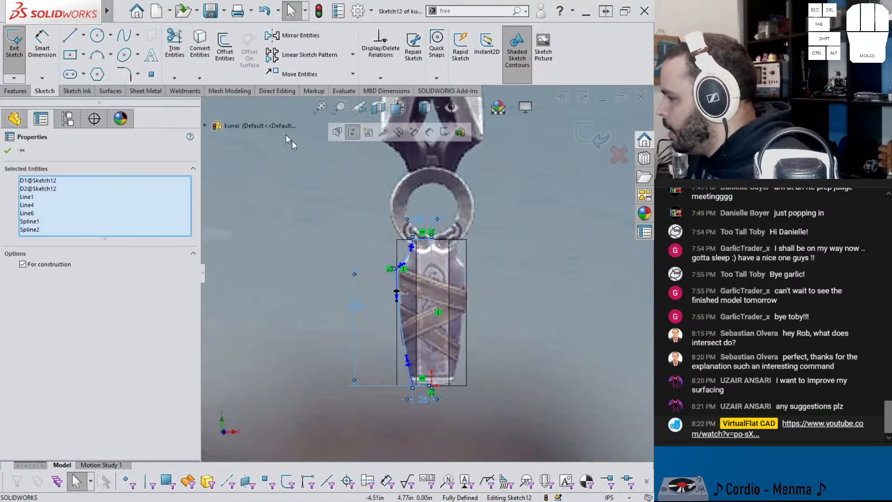
pyautogui.click(297, 36)
pyautogui.click(488, 314)
pyautogui.click(590, 134)
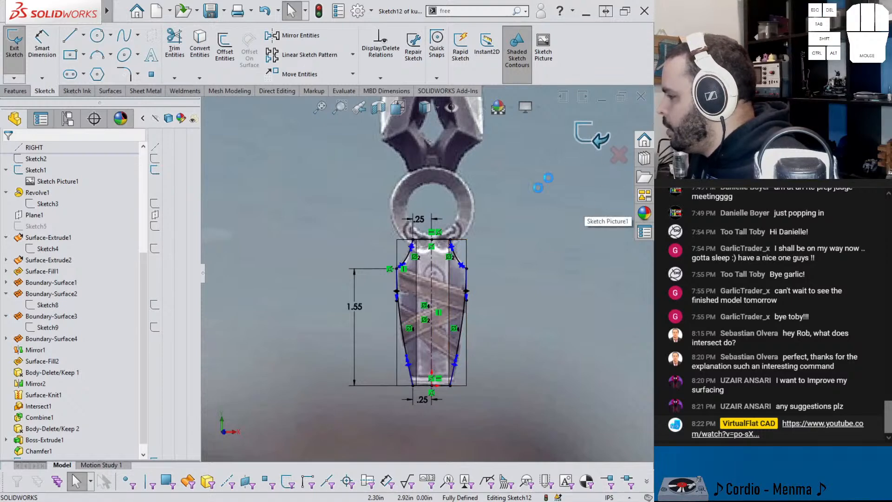
pyautogui.scroll(-5, 415, 259)
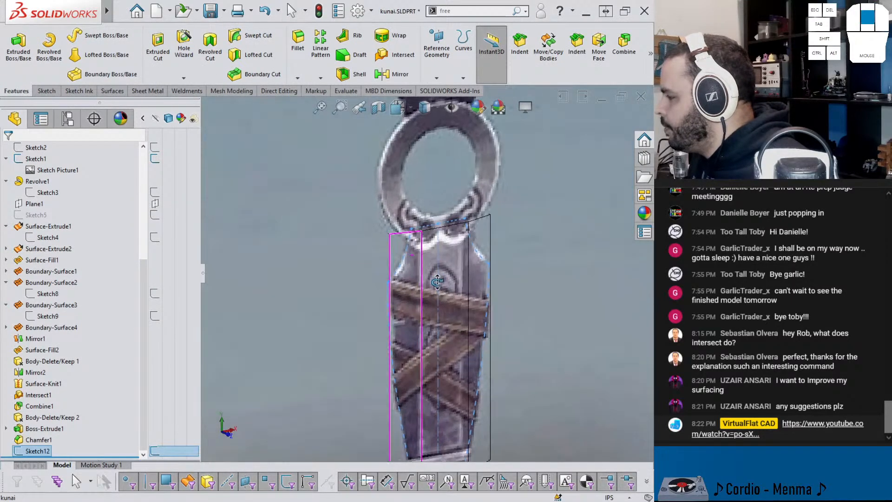
pyautogui.moveTo(399, 268); pyautogui.dragTo(410, 279, button='middle')
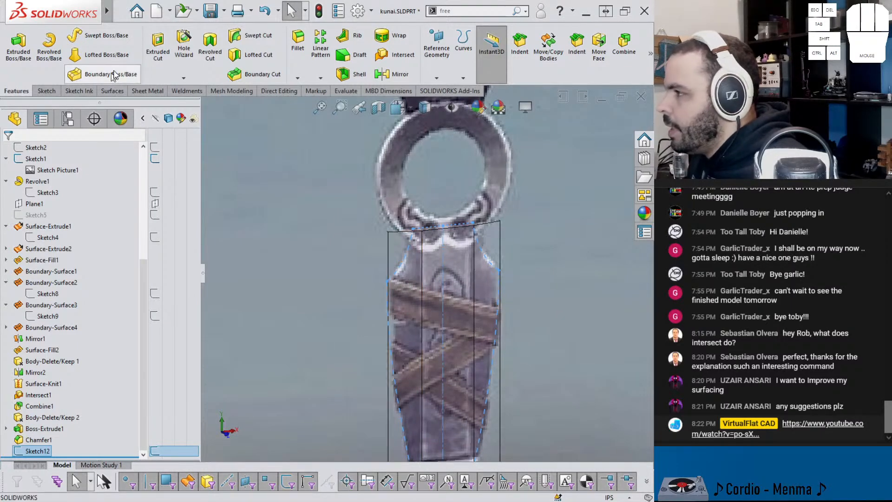
# Step: Extrude-cut the material outside the tapered profile from the chamfered handle body only, through all in both directions
pyautogui.click(158, 46)
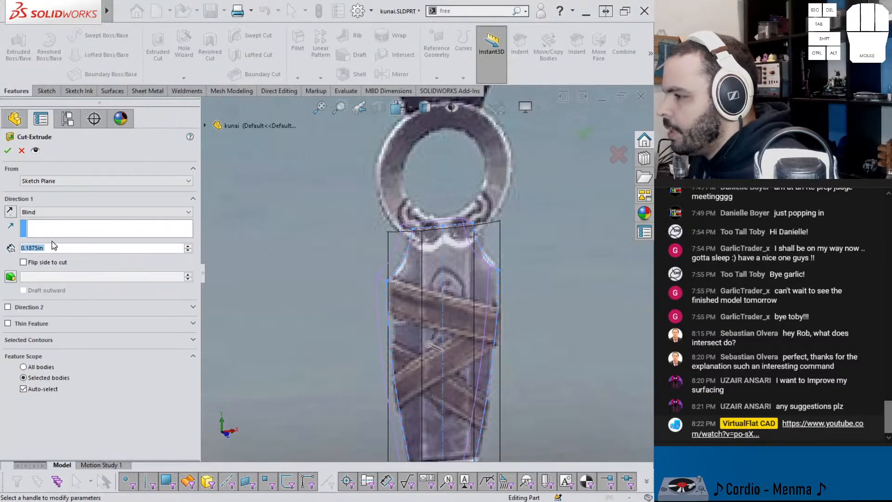
pyautogui.click(56, 212)
pyautogui.click(64, 235)
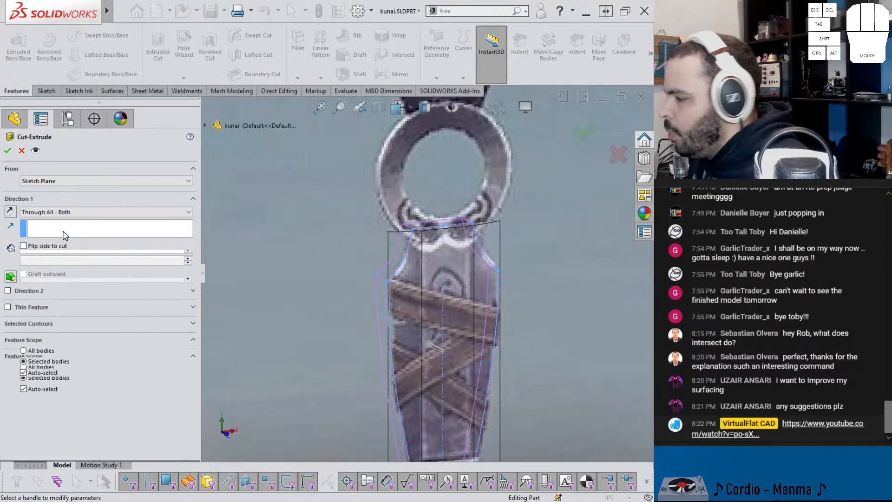
pyautogui.click(22, 402)
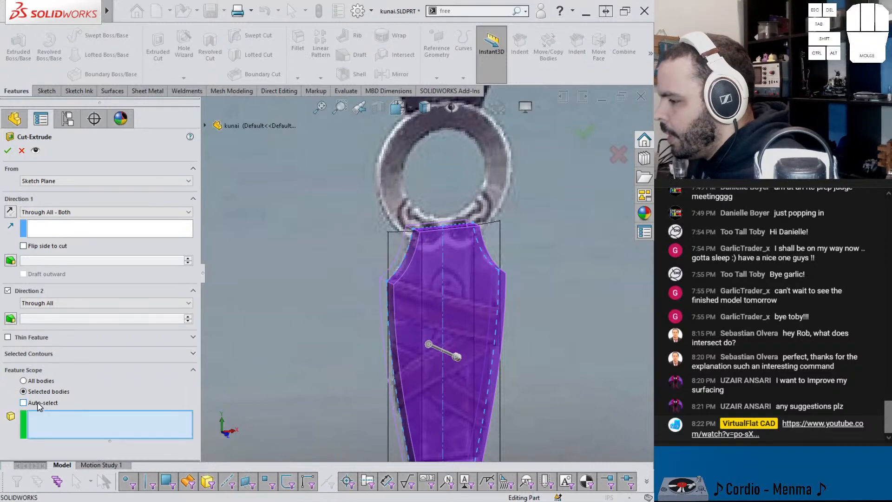
pyautogui.click(399, 239)
pyautogui.scroll(3, 439, 277)
pyautogui.moveTo(464, 330); pyautogui.dragTo(436, 295, button='middle')
pyautogui.scroll(-3, 444, 306)
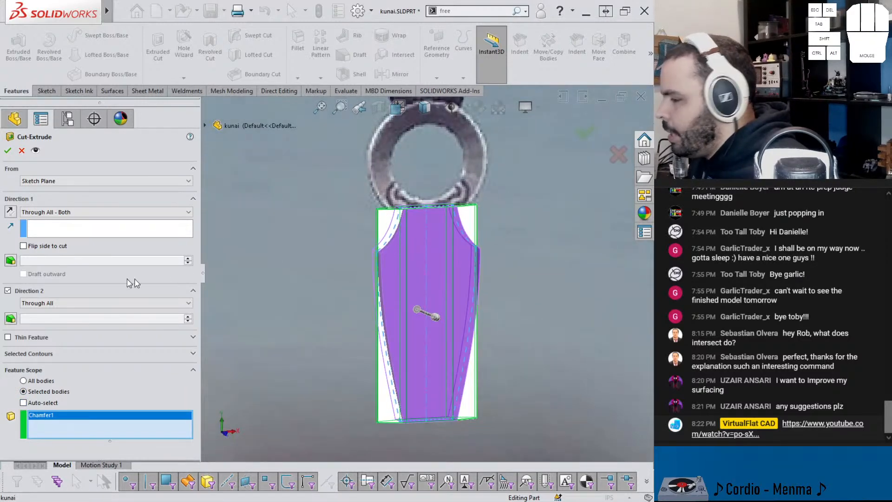
pyautogui.click(32, 246)
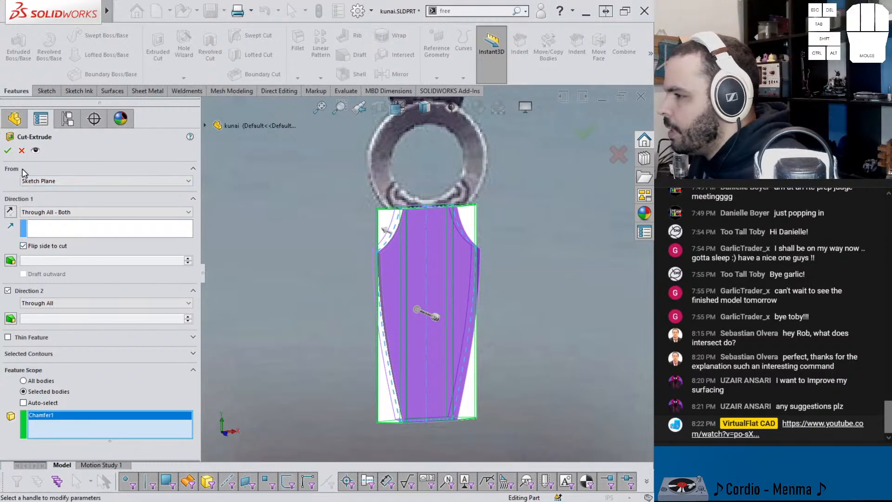
pyautogui.click(7, 150)
# Step: Turn off transparency for the trimmed handle body so it displays opaque
pyautogui.moveTo(367, 260); pyautogui.dragTo(418, 297, button='middle')
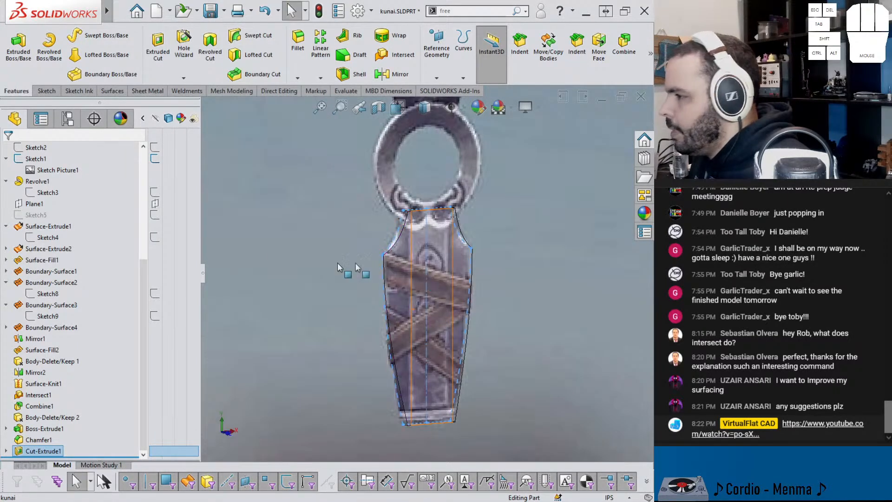
pyautogui.scroll(5, 96, 248)
pyautogui.scroll(1, 97, 248)
pyautogui.click(189, 215)
pyautogui.scroll(3, 367, 253)
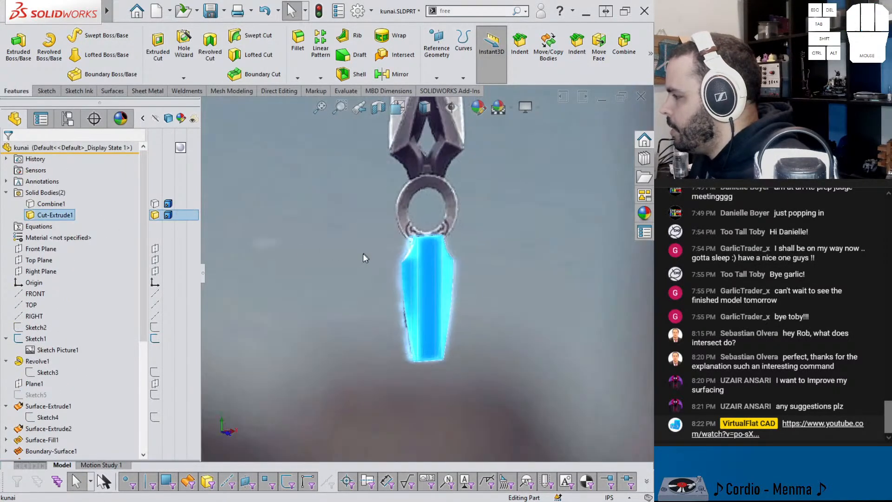
pyautogui.click(372, 264)
pyautogui.moveTo(373, 263); pyautogui.dragTo(332, 264, button='middle')
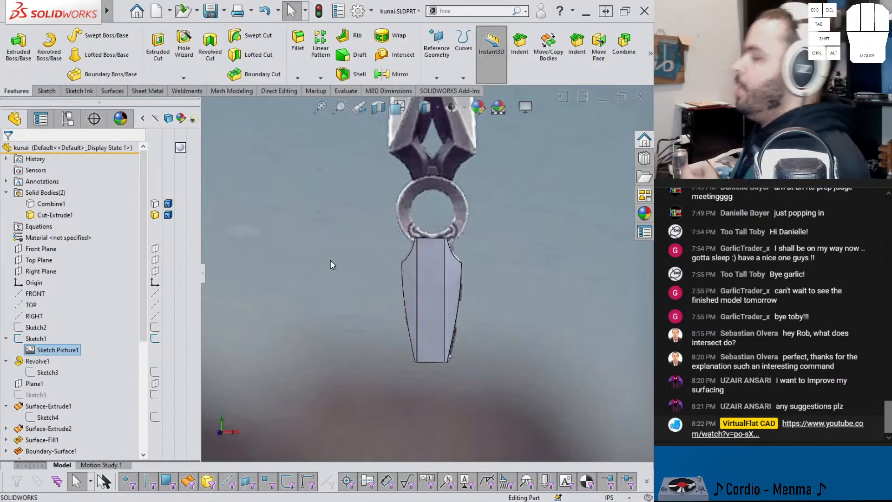
# Step: Examine the trimmed handle's shape and proportions against the whole kunai in the reference picture
pyautogui.scroll(3, 358, 255)
pyautogui.scroll(-1, 452, 171)
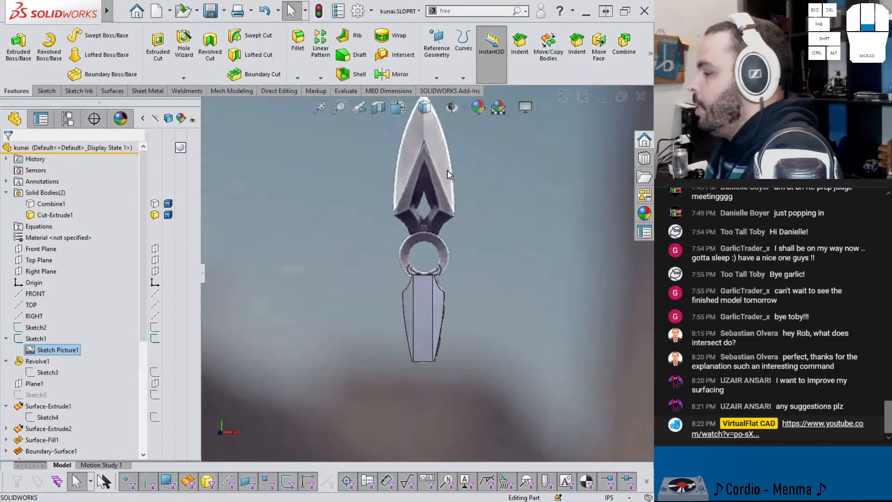
pyautogui.scroll(-2, 447, 170)
pyautogui.scroll(3, 447, 170)
pyautogui.scroll(-1, 441, 184)
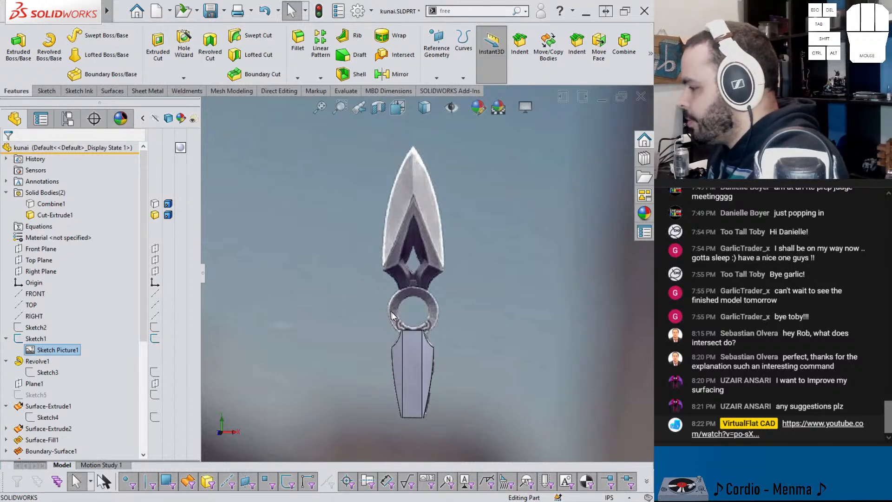
pyautogui.scroll(-4, 433, 351)
pyautogui.scroll(7, 431, 344)
pyautogui.moveTo(409, 225); pyautogui.dragTo(428, 241, button='middle')
pyautogui.middleClick(427, 237)
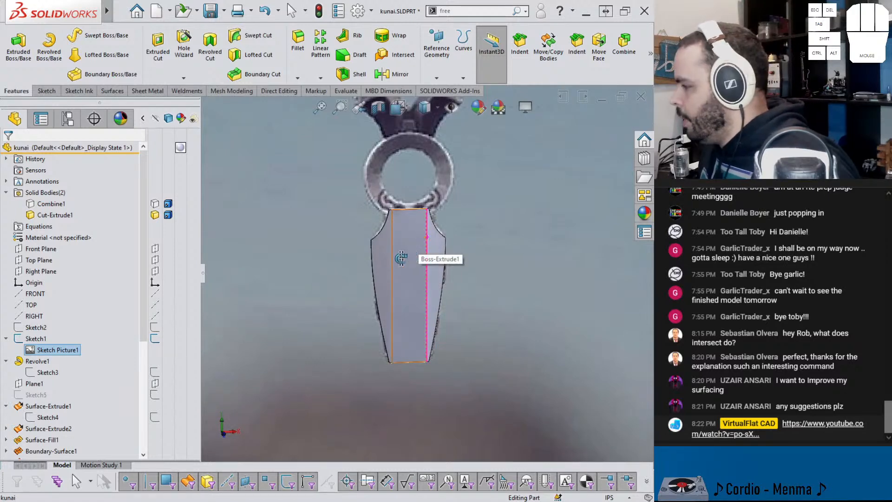
# Step: Hide the handle body to study the handle details in the reference picture, and show the body again
pyautogui.press('Escape')
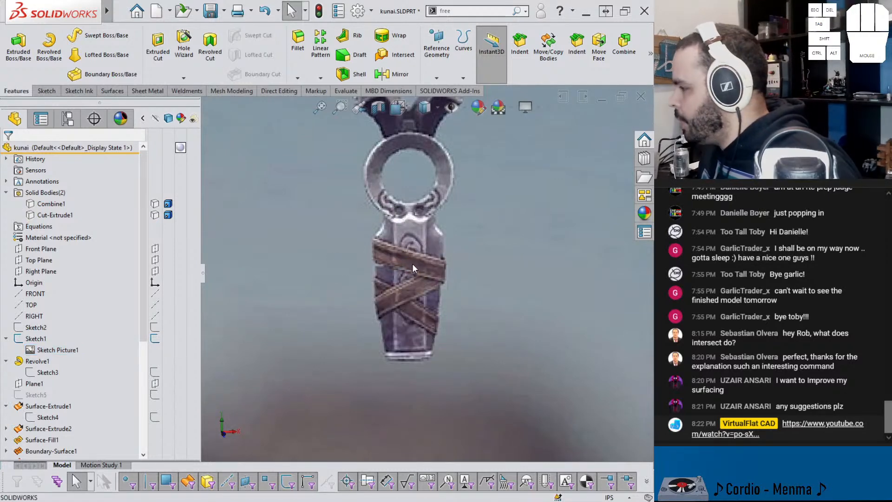
pyautogui.scroll(-3, 409, 264)
pyautogui.scroll(5, 409, 251)
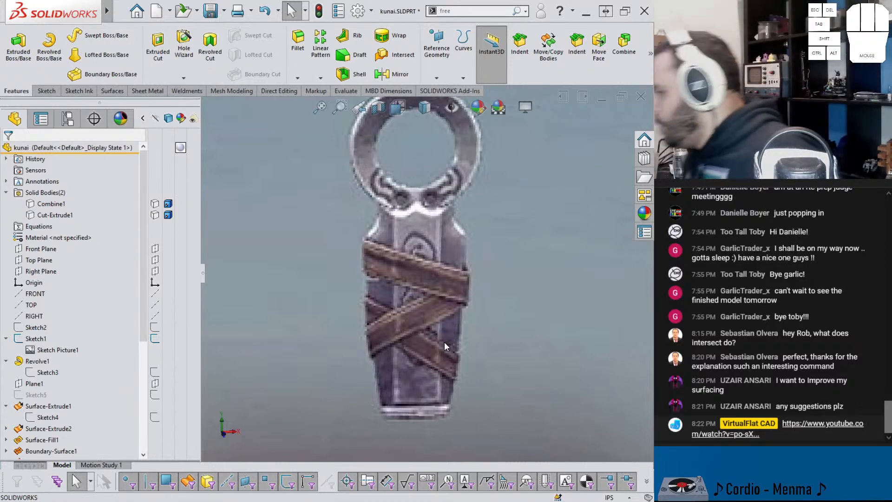
pyautogui.scroll(2, 423, 282)
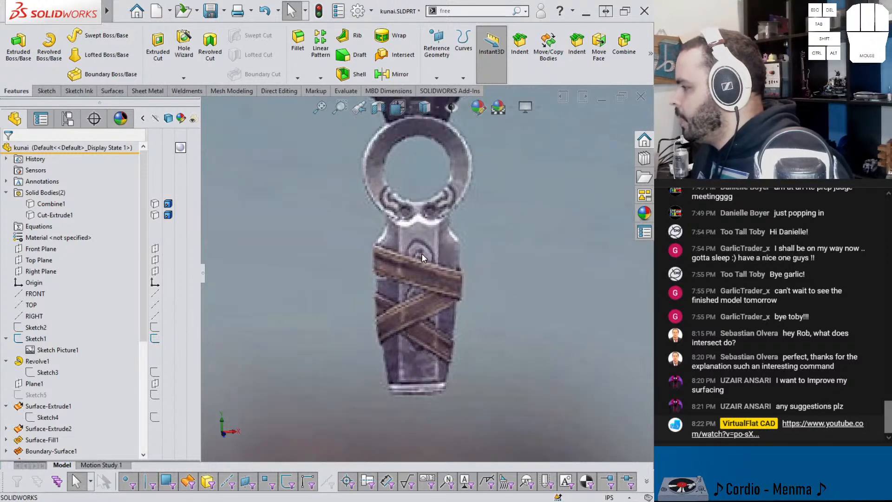
pyautogui.scroll(-2, 443, 347)
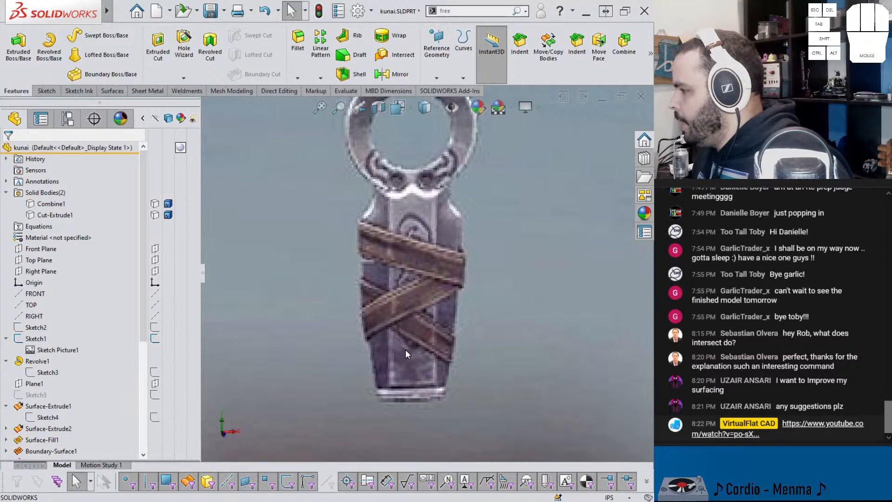
pyautogui.hotkey('shift', 'Tab')
pyautogui.press('Tab')
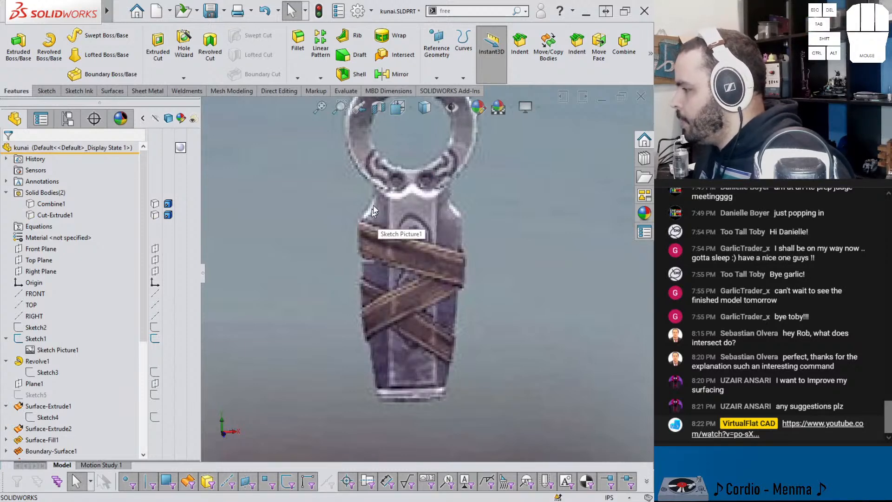
pyautogui.hotkey('shift', 'Tab')
# Step: Try to chamfer the curved edge at the handle's upper left shoulder with a distance of 0.0625 in at 15 degrees
pyautogui.moveTo(378, 212); pyautogui.dragTo(375, 207, button='middle')
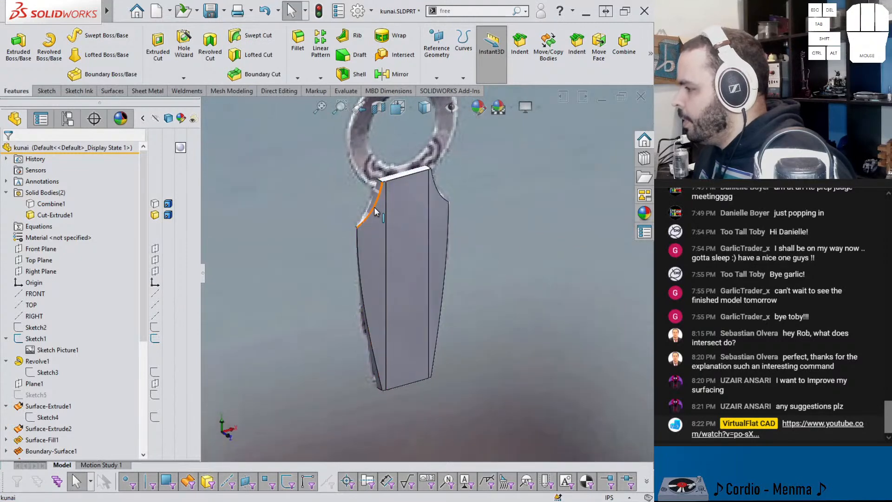
pyautogui.click(375, 207)
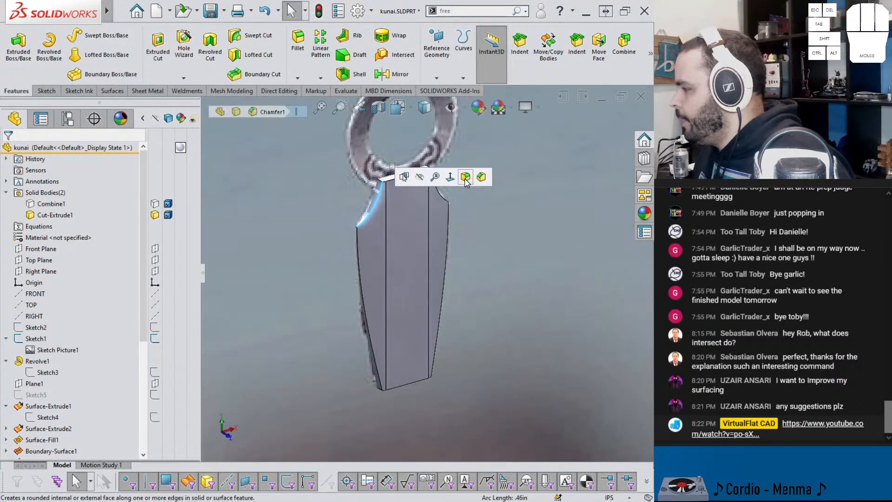
pyautogui.click(481, 177)
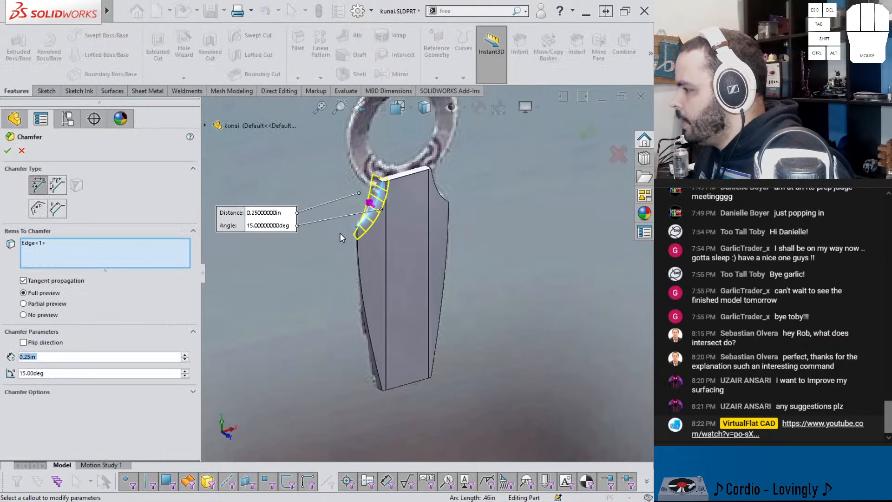
pyautogui.write('.0625')
pyautogui.press('Return')
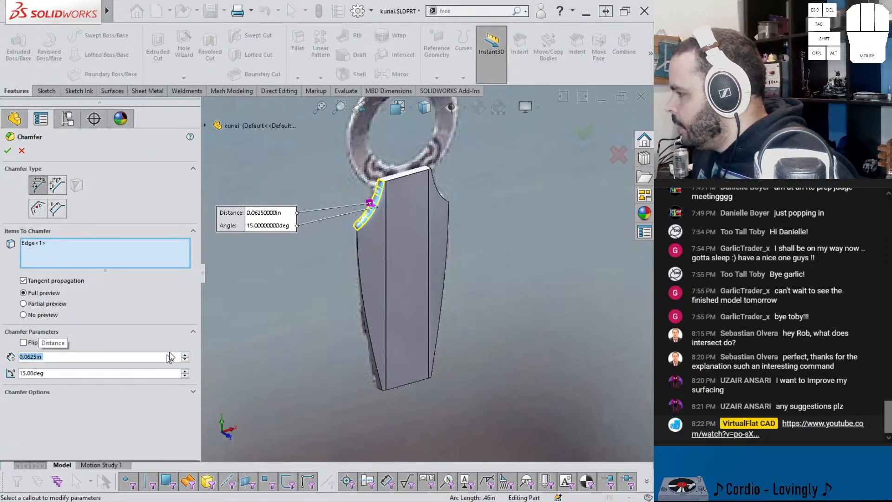
pyautogui.scroll(-5, 364, 193)
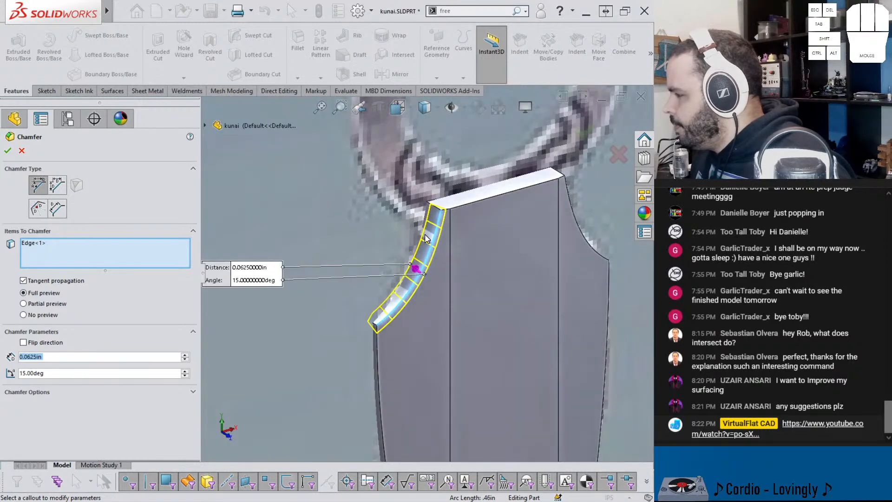
pyautogui.click(7, 150)
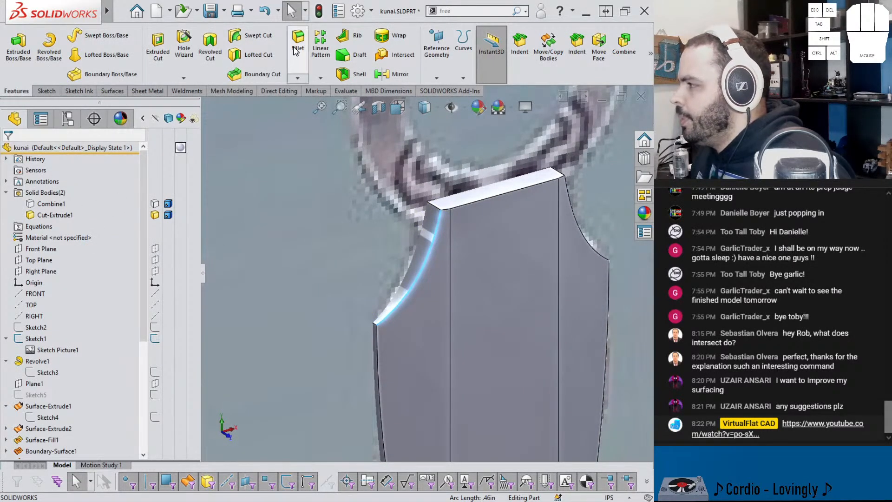
# Step: Start a variable-size fillet on the curved left shoulder edge and set the radius at its lower end to 0 in
pyautogui.click(299, 67)
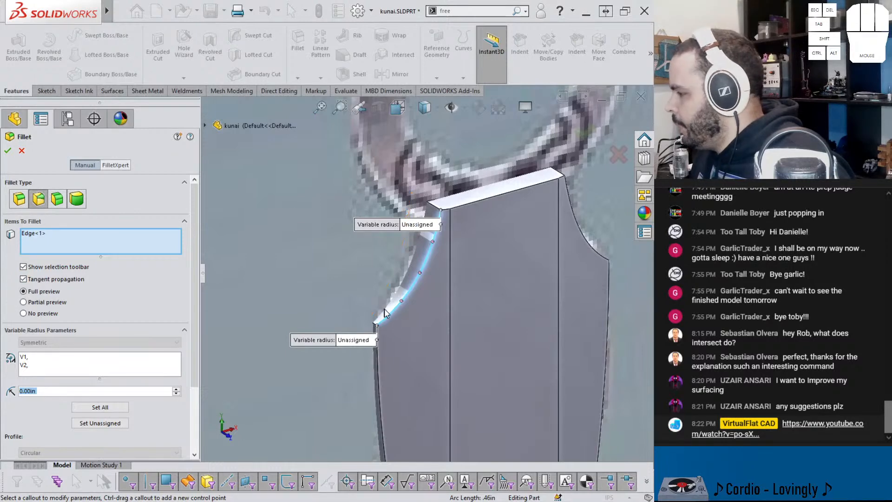
pyautogui.click(353, 340)
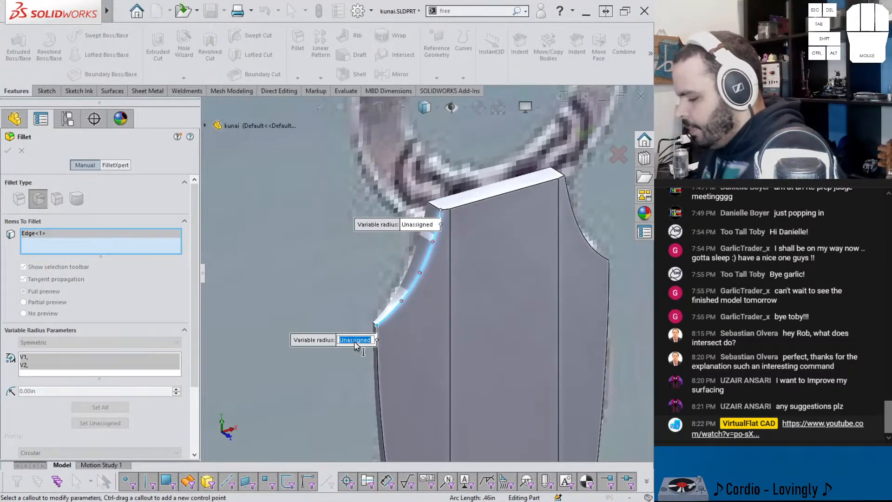
pyautogui.write('0')
pyautogui.press('Return')
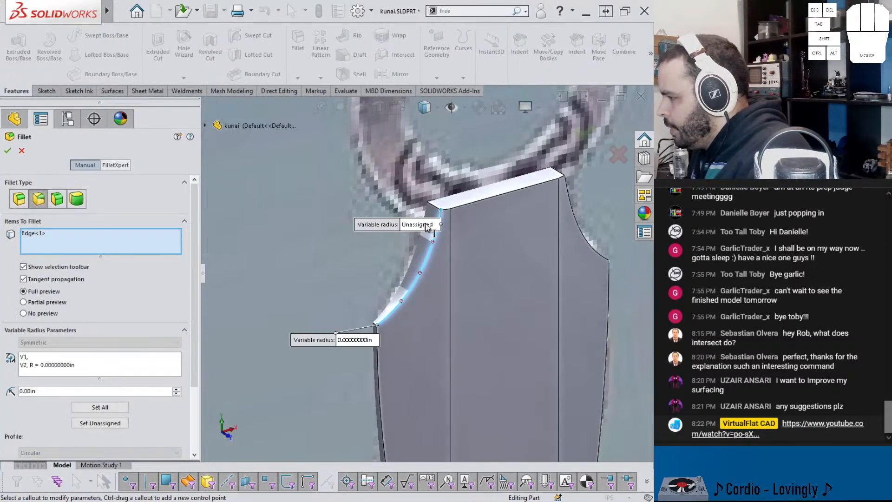
# Step: Try fillet radii of 0.09 in and 0.06 in at the upper end of the left shoulder edge
pyautogui.click(426, 225)
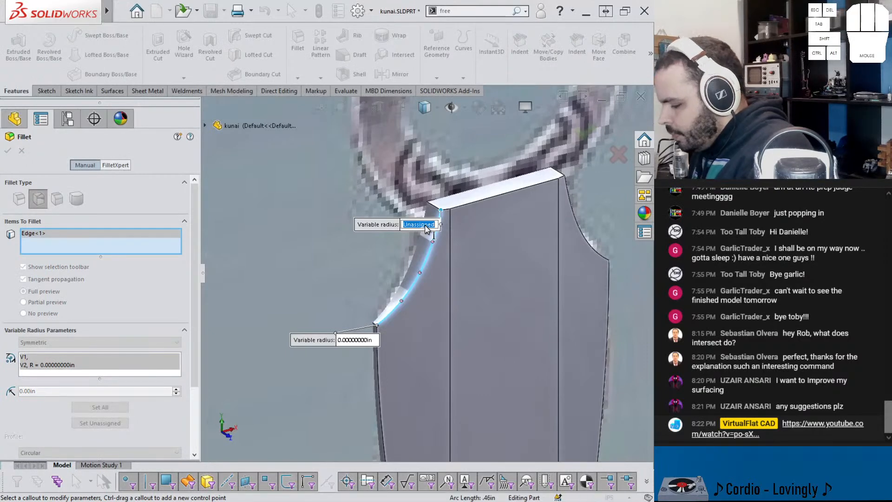
pyautogui.write('.0')
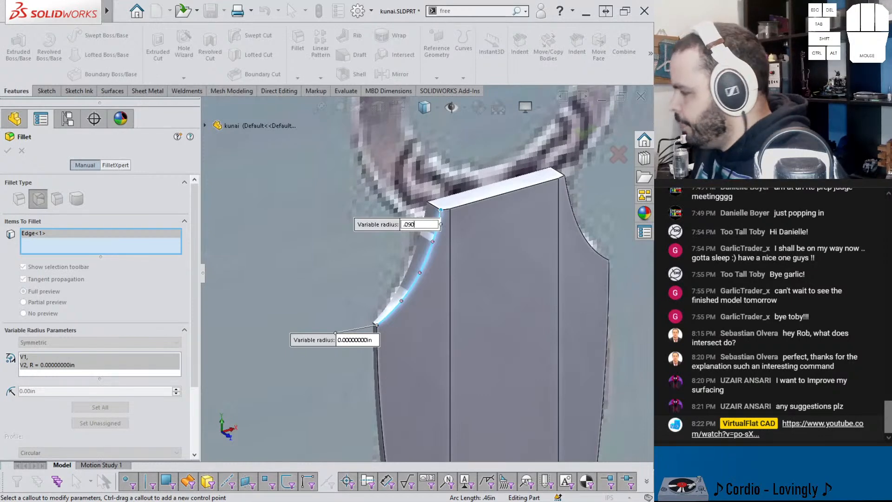
pyautogui.write('90')
pyautogui.press('Return')
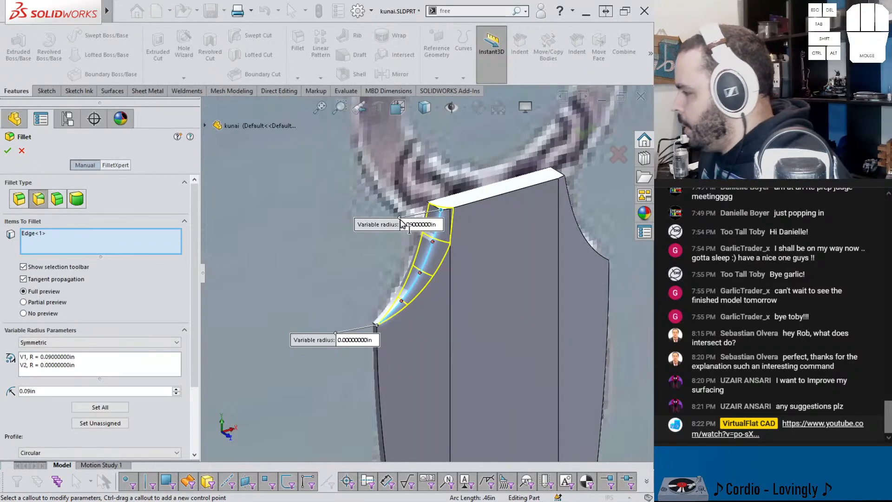
pyautogui.click(436, 225)
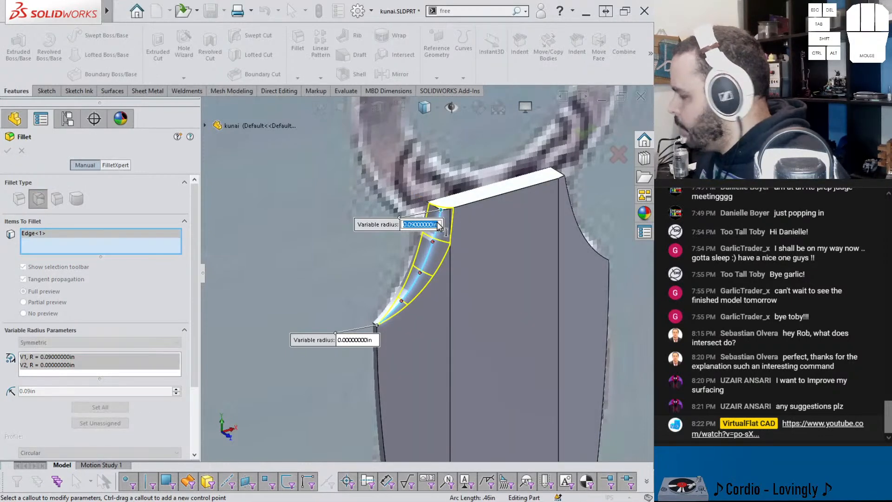
pyautogui.write('.060')
pyautogui.press('Return')
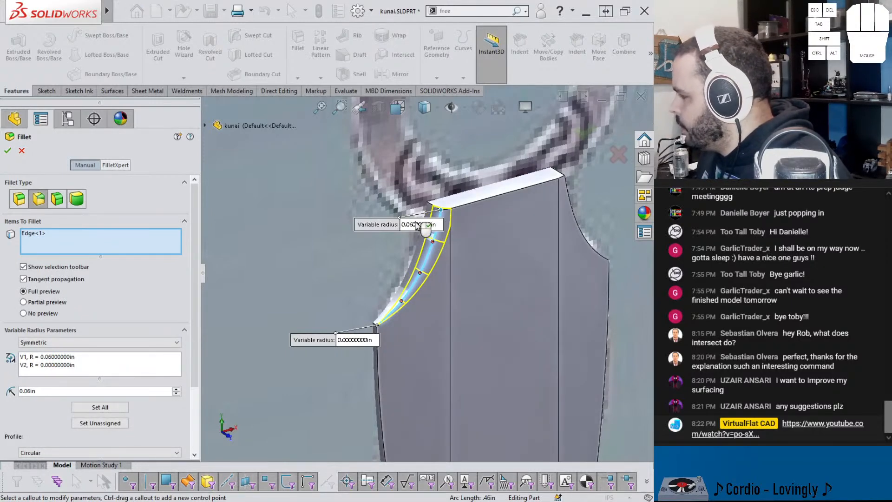
# Step: Set the fillet radius at the upper end of the left shoulder edge to 0.04 in
pyautogui.click(421, 226)
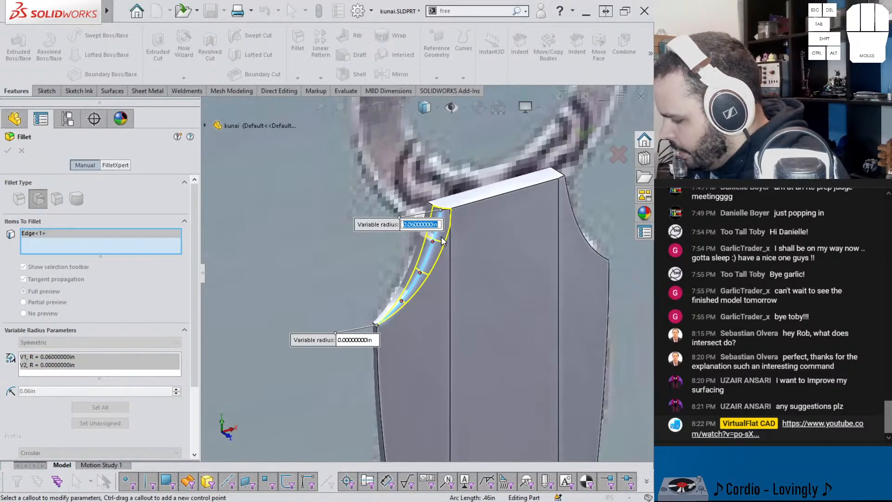
pyautogui.write('.')
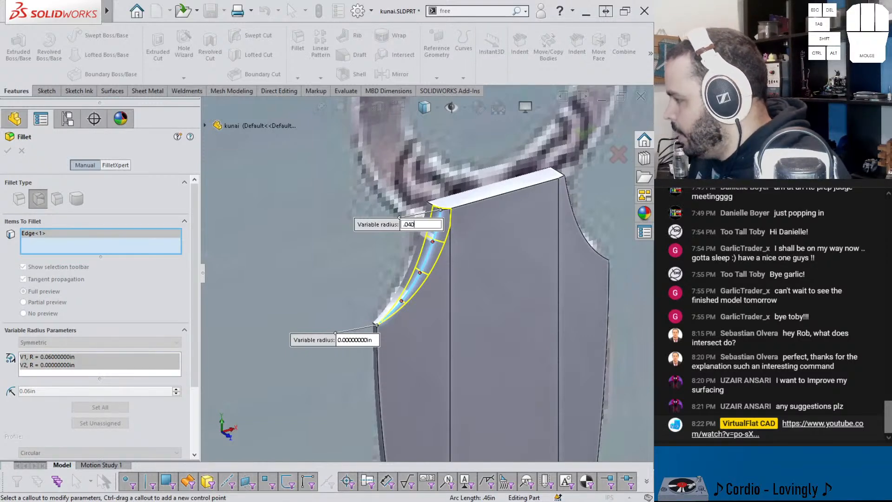
pyautogui.write('040')
pyautogui.press('Return')
# Step: Add the three other curved shoulder edges of the handle to the variable-size fillet
pyautogui.moveTo(442, 241); pyautogui.dragTo(528, 235, button='middle')
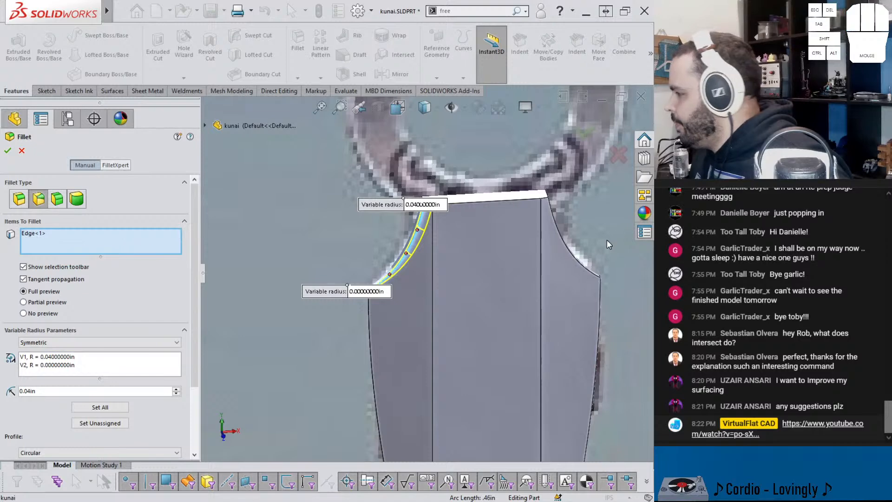
pyautogui.click(576, 245)
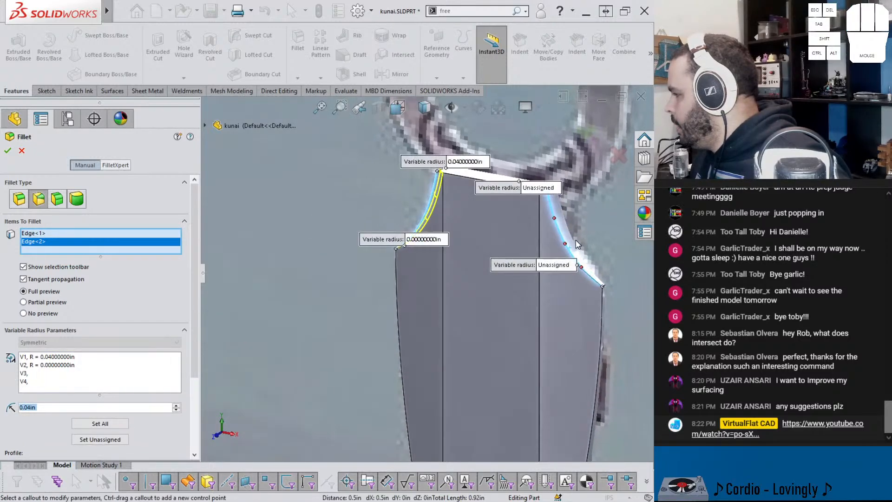
pyautogui.click(585, 238)
pyautogui.moveTo(492, 233); pyautogui.dragTo(560, 239, button='middle')
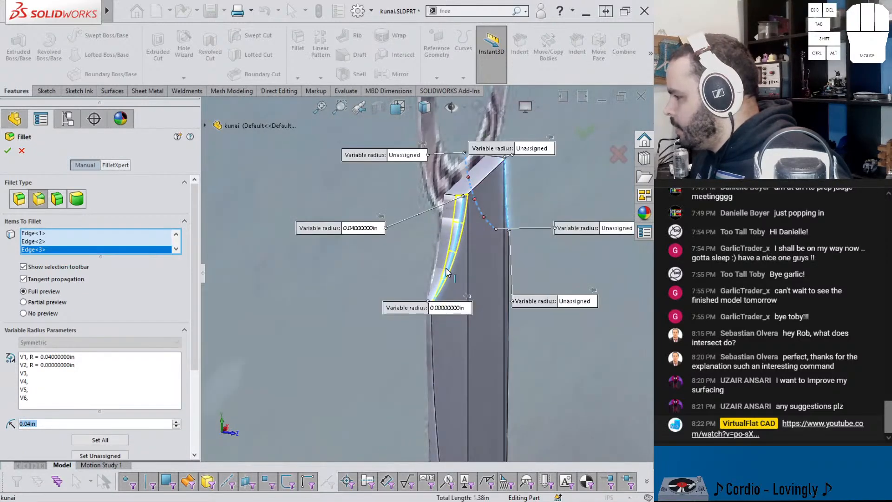
pyautogui.moveTo(478, 261); pyautogui.dragTo(425, 264, button='middle')
pyautogui.click(425, 267)
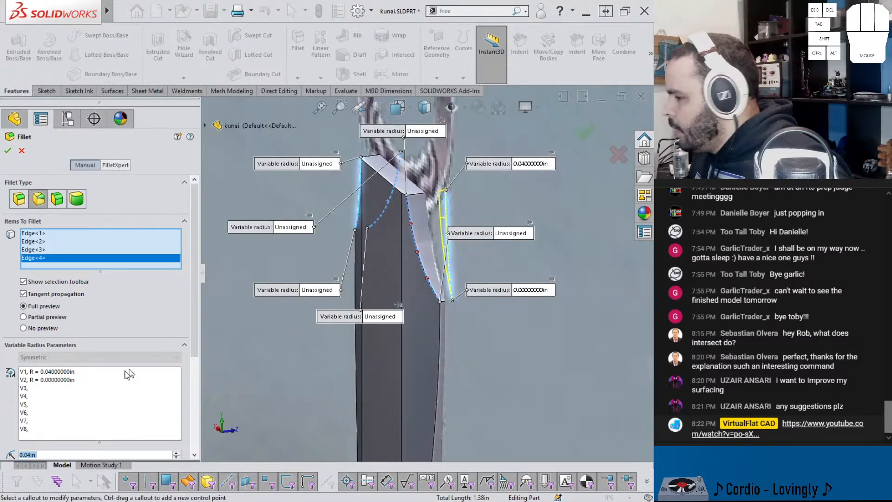
# Step: Assign a radius of 0.04 in to all control points of the variable fillet
pyautogui.scroll(-3, 140, 371)
pyautogui.doubleClick(65, 337)
pyautogui.write('0')
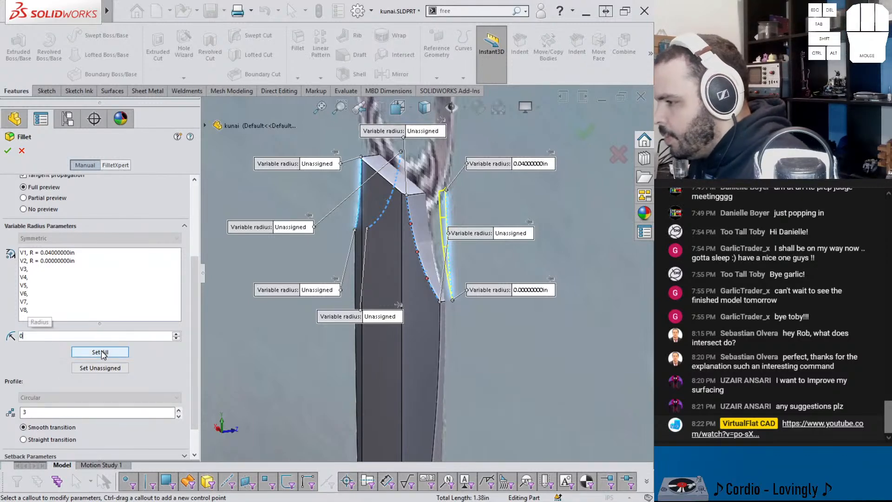
pyautogui.write('.050')
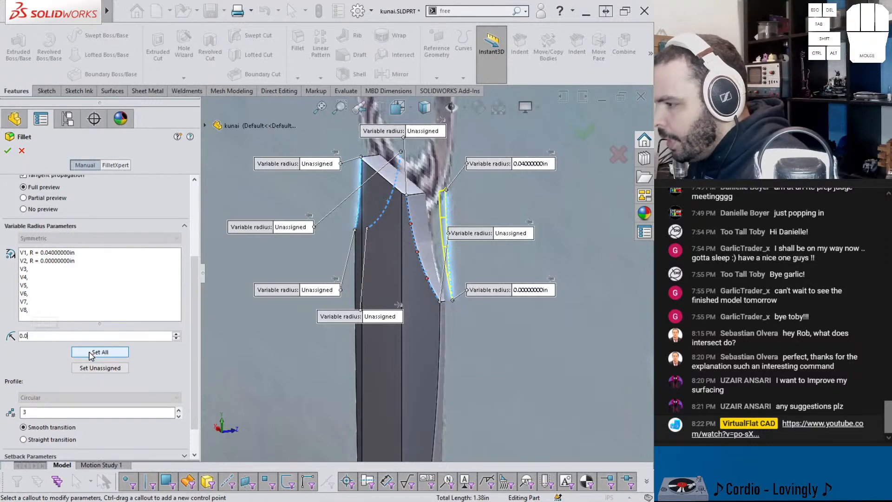
pyautogui.click(94, 354)
pyautogui.click(95, 354)
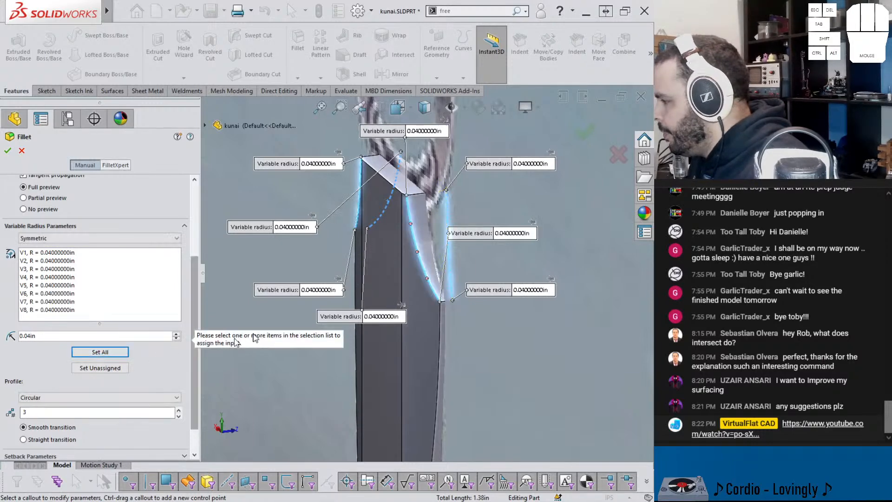
# Step: Set the fillet radius to 0 in at the lower ends of both left shoulder edges
pyautogui.moveTo(457, 260); pyautogui.dragTo(503, 302, button='middle')
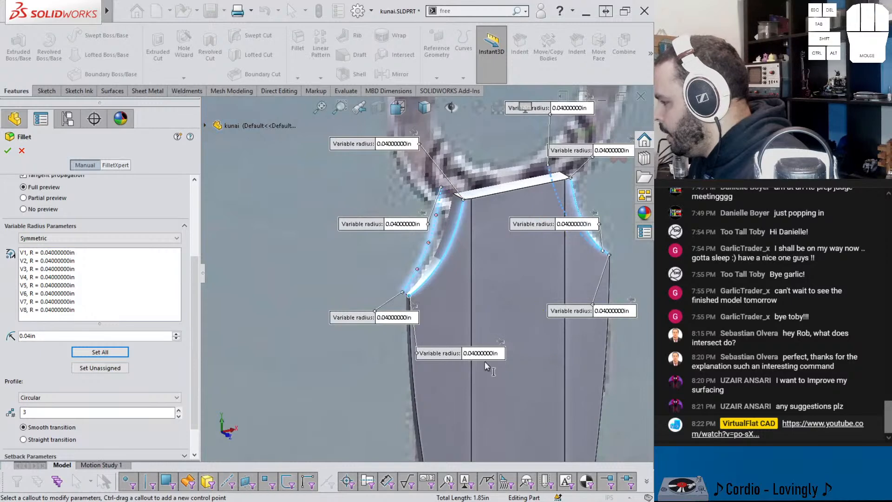
pyautogui.moveTo(387, 320); pyautogui.dragTo(349, 304)
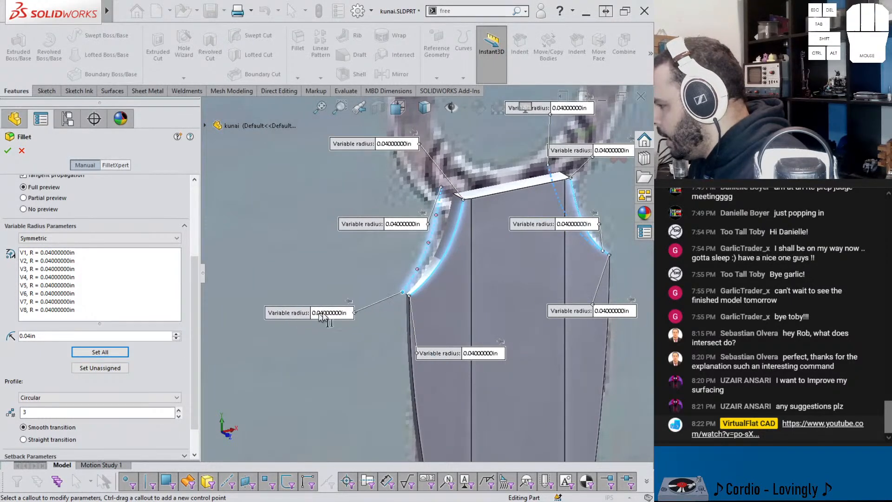
pyautogui.click(478, 353)
pyautogui.write('0')
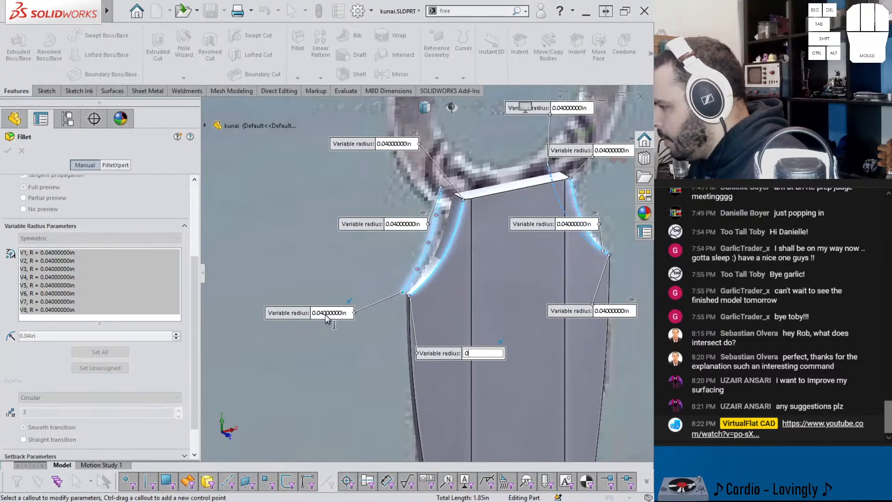
pyautogui.press('Return')
pyautogui.click(328, 312)
pyautogui.write('0')
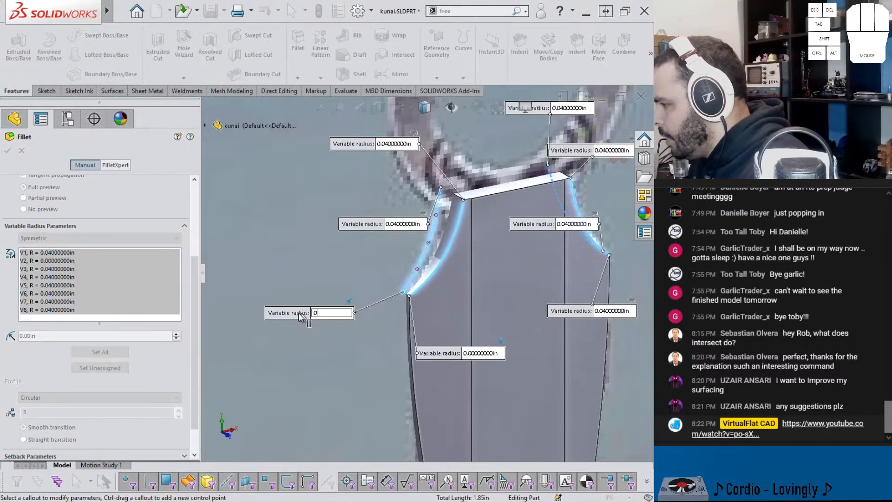
pyautogui.press('Return')
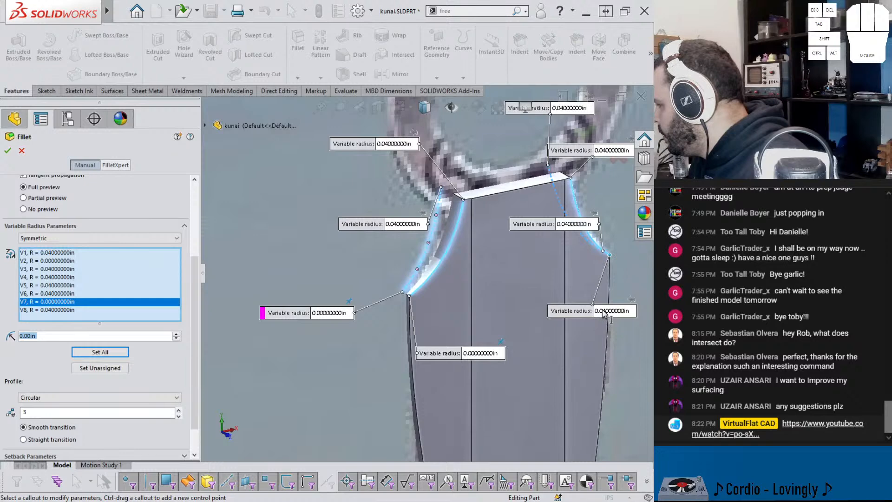
# Step: Set the fillet radius to 0 in at the lower end of one right shoulder edge
pyautogui.moveTo(581, 283); pyautogui.dragTo(618, 310, button='middle')
pyautogui.click(622, 265)
pyautogui.write('0')
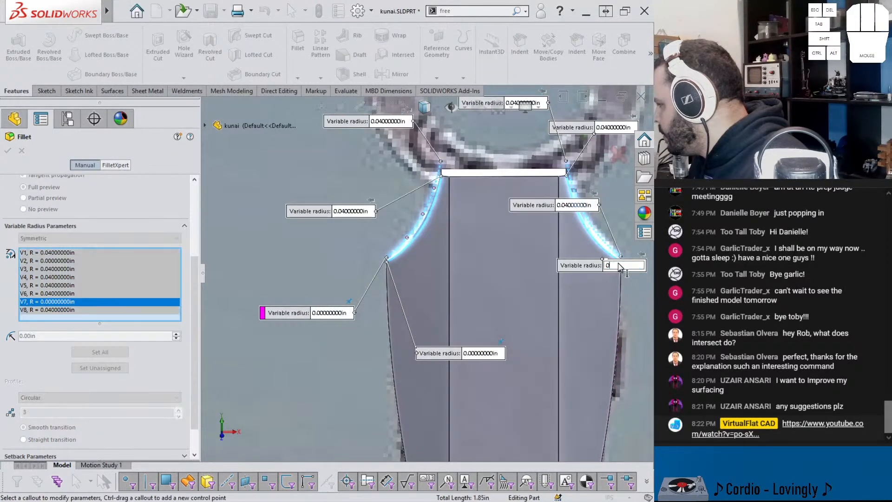
pyautogui.press('Return')
pyautogui.click(560, 208)
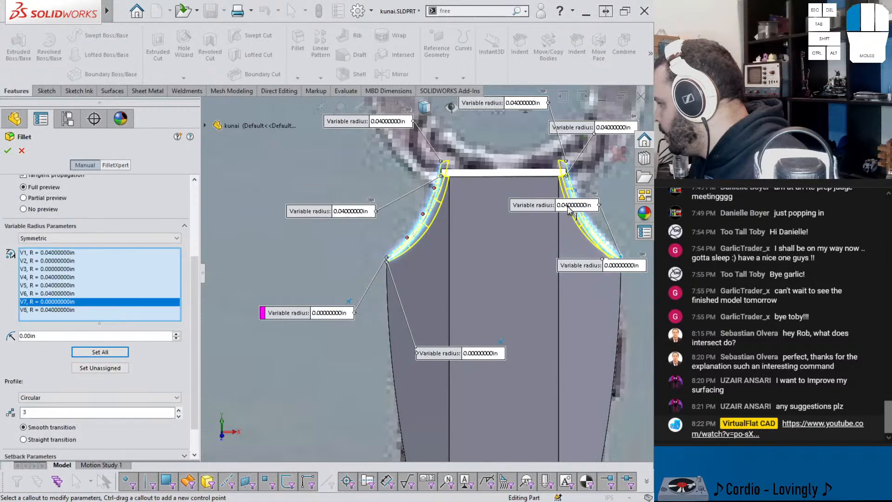
# Step: Set the remaining lower-end radius on the right shoulder to 0 in and accept the variable fillet
pyautogui.moveTo(520, 245); pyautogui.dragTo(501, 272, button='middle')
pyautogui.moveTo(553, 207); pyautogui.dragTo(507, 284)
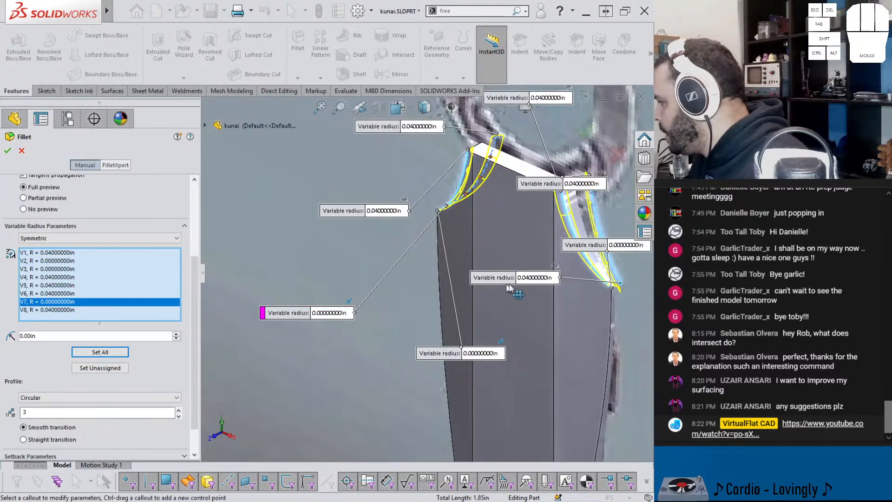
pyautogui.click(538, 278)
pyautogui.write('0')
pyautogui.press('Return')
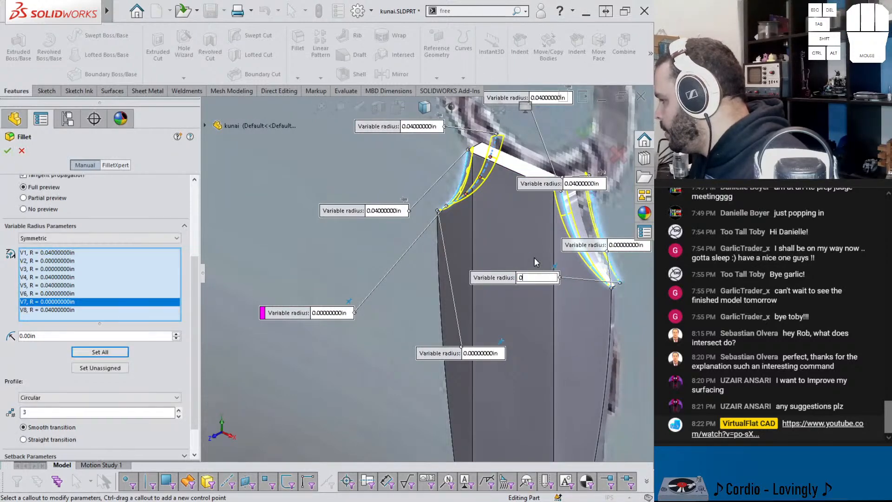
pyautogui.moveTo(518, 244); pyautogui.dragTo(590, 140, button='middle')
pyautogui.click(586, 135)
pyautogui.moveTo(510, 238); pyautogui.dragTo(438, 230, button='middle')
pyautogui.scroll(3, 436, 254)
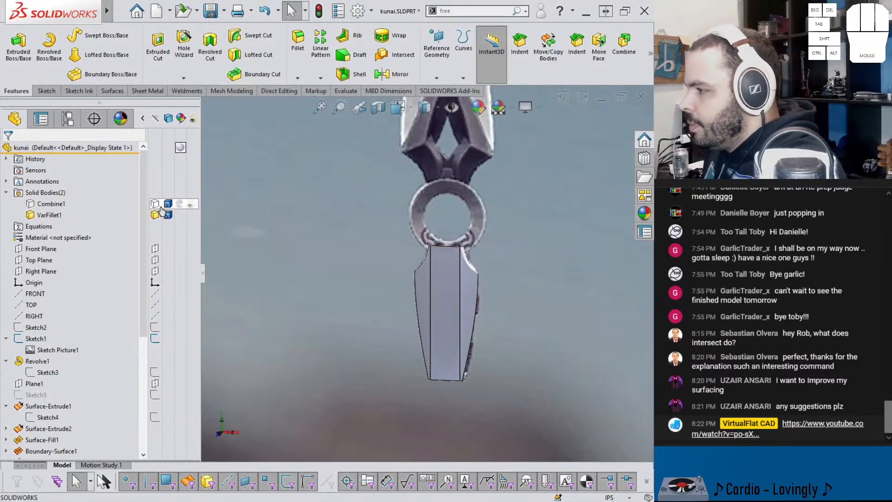
# Step: Hide the reference picture's sketch and show the blade-and-ring body Combine1 with the handle in front view
pyautogui.click(36, 340)
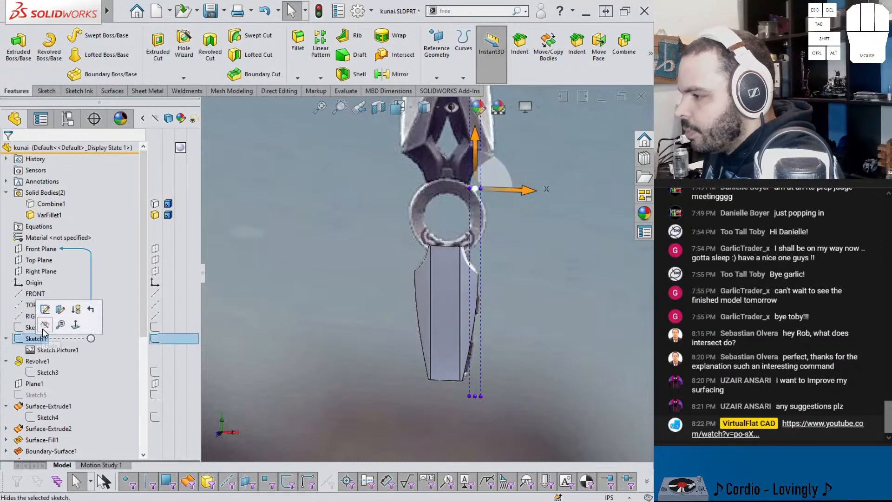
pyautogui.click(45, 324)
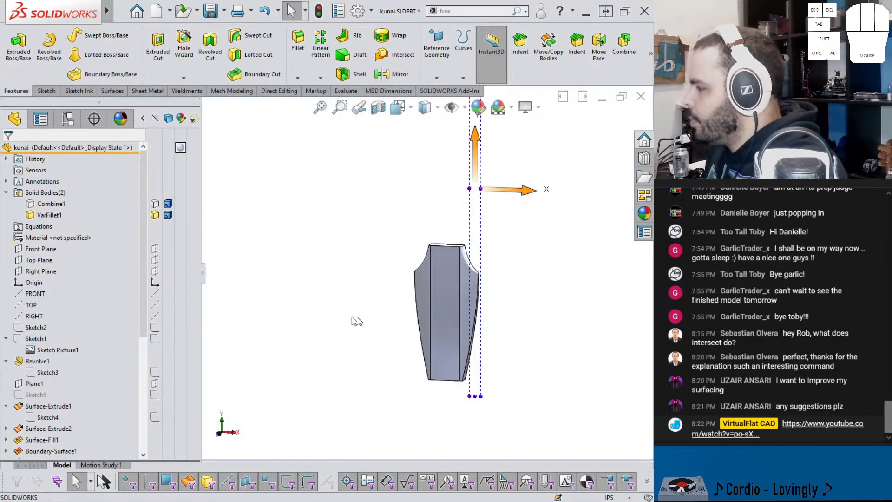
pyautogui.click(154, 205)
pyautogui.scroll(3, 393, 210)
pyautogui.moveTo(400, 198); pyautogui.dragTo(430, 208, button='middle')
pyautogui.scroll(2, 431, 211)
pyautogui.hotkey('ctrl', '1')
pyautogui.click(515, 364)
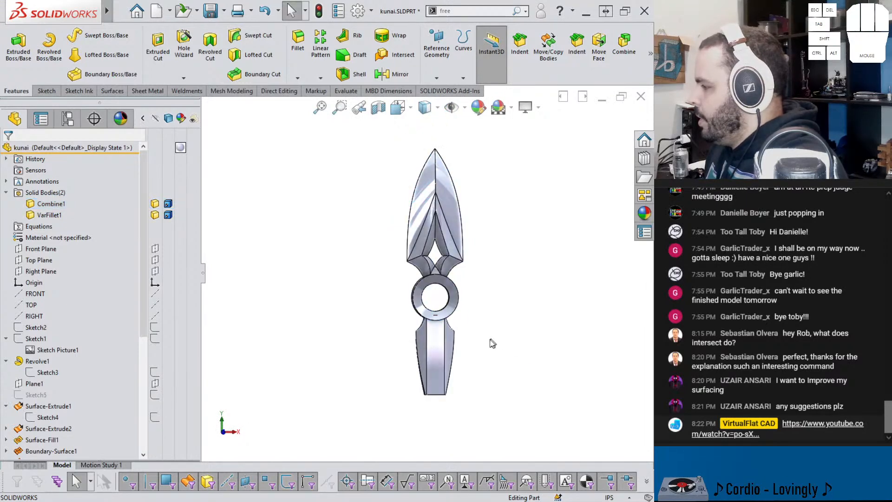
# Step: Compare the model with the reference picture and examine the handle down to its lower end
pyautogui.click(156, 340)
pyautogui.click(156, 340)
pyautogui.click(156, 340)
pyautogui.click(156, 340)
pyautogui.scroll(-5, 441, 301)
pyautogui.scroll(3, 436, 331)
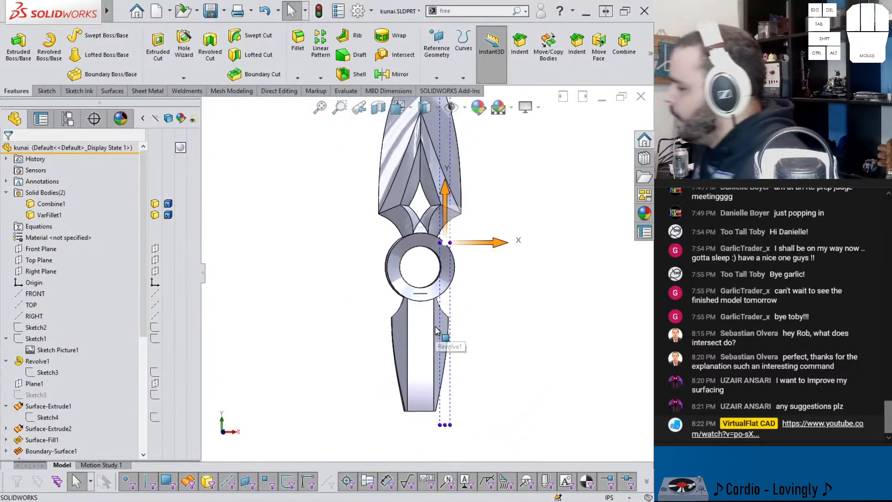
pyautogui.scroll(-5, 436, 331)
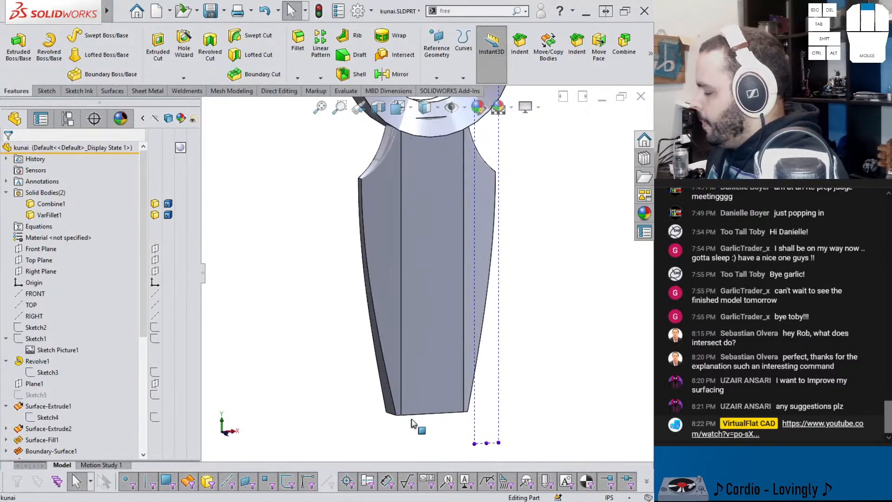
pyautogui.scroll(2, 401, 395)
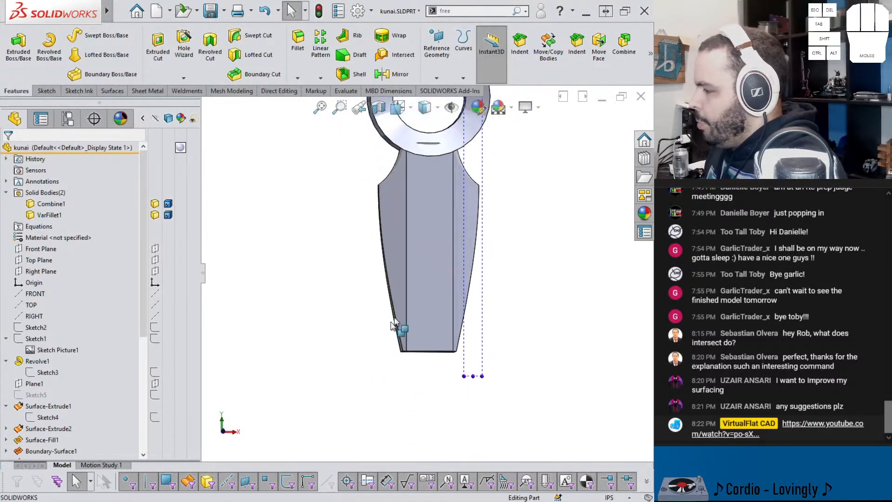
pyautogui.scroll(2, 387, 338)
# Step: Show the reference picture's sketch again and temporarily hide the handle body to inspect the pictured handle end
pyautogui.click(38, 340)
pyautogui.click(48, 324)
pyautogui.press('Tab')
pyautogui.scroll(-3, 443, 299)
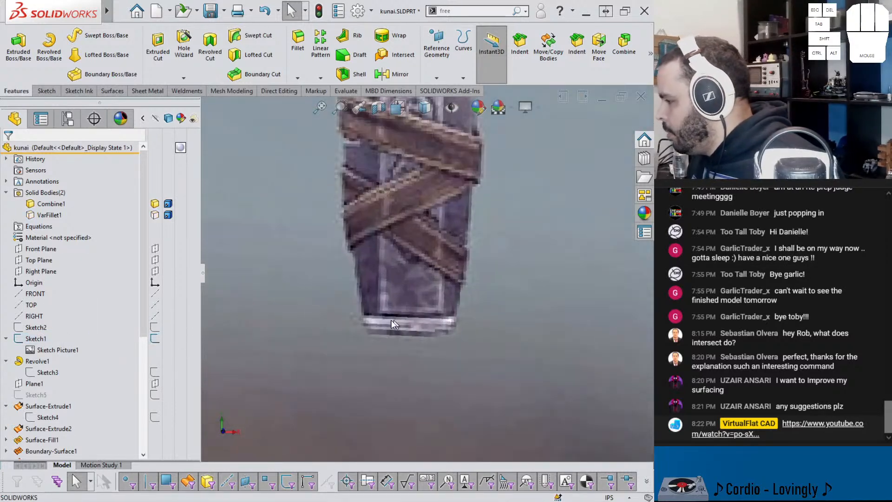
pyautogui.scroll(2, 398, 309)
pyautogui.hotkey('shift', 'Tab')
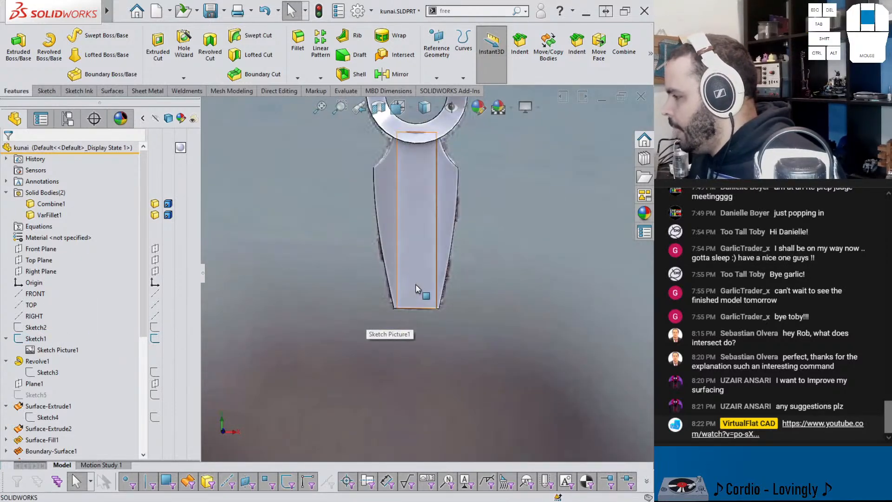
pyautogui.click(40, 260)
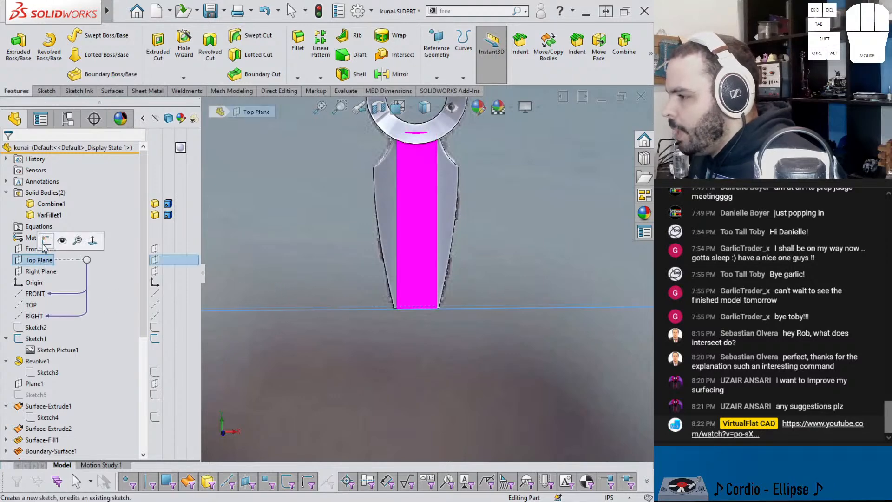
pyautogui.click(45, 246)
pyautogui.click(15, 57)
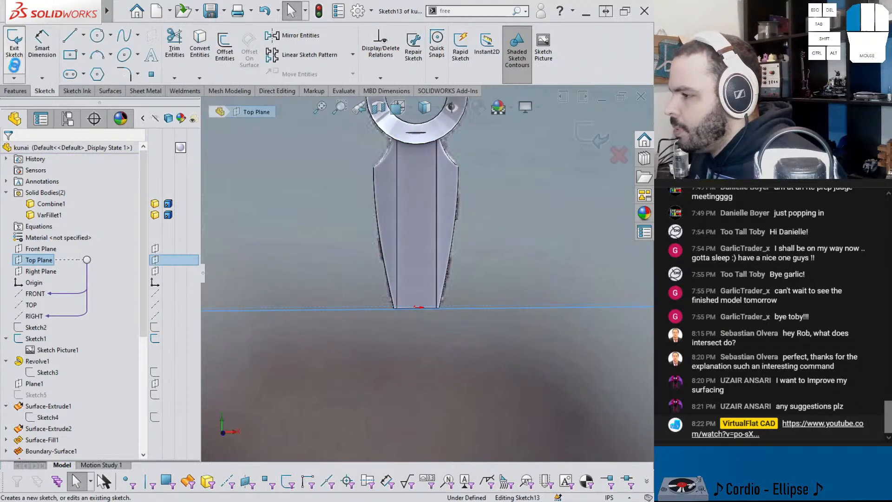
# Step: Start a sketch on the Front Plane and draw a horizontal line across the handle about 0.09 in above the origin
pyautogui.click(30, 248)
pyautogui.click(42, 233)
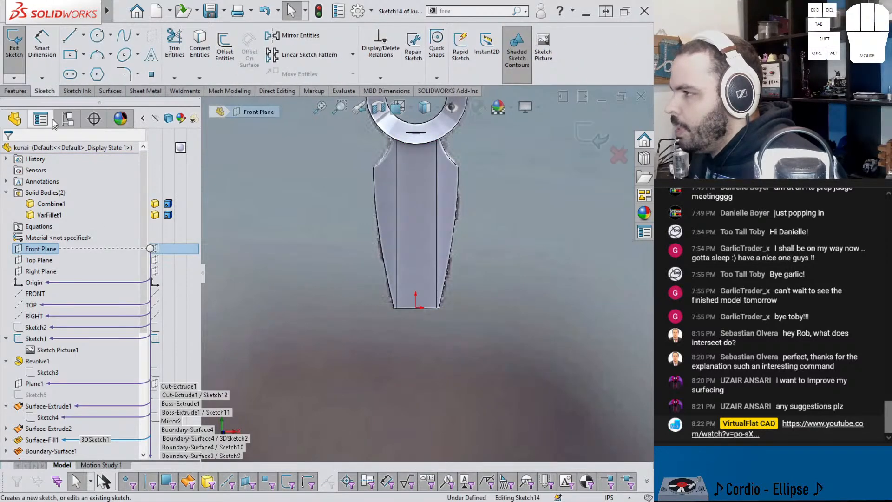
pyautogui.click(70, 35)
pyautogui.click(374, 298)
pyautogui.click(484, 299)
pyautogui.press('Escape')
# Step: Dimension the horizontal line's height above the origin and set it to 0.1 in
pyautogui.press('d')
pyautogui.click(427, 300)
pyautogui.click(419, 308)
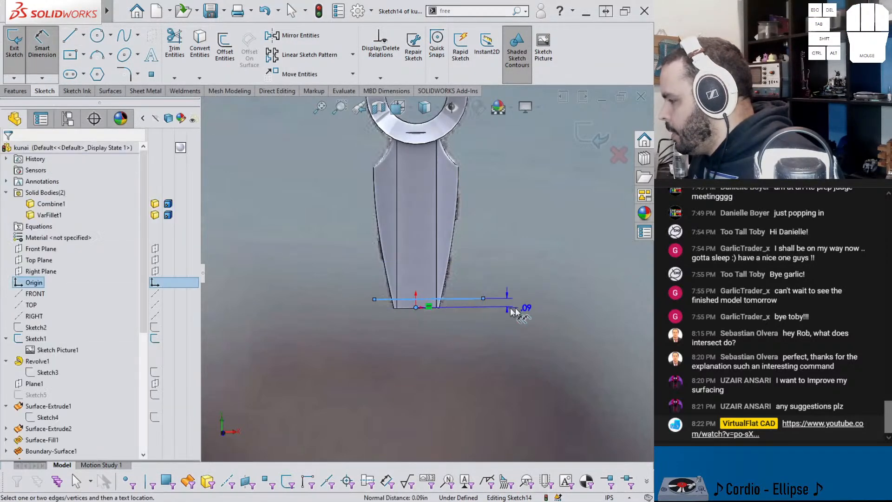
pyautogui.click(534, 320)
pyautogui.write('1')
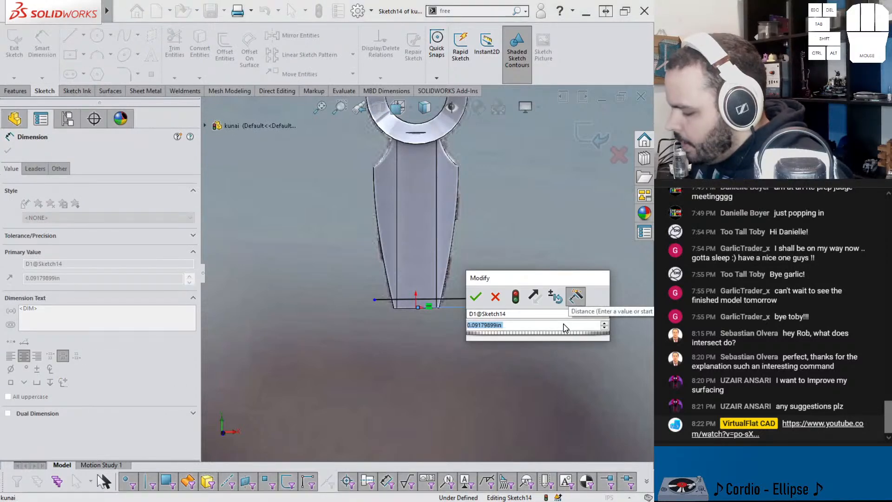
pyautogui.press('Return')
pyautogui.doubleClick(548, 326)
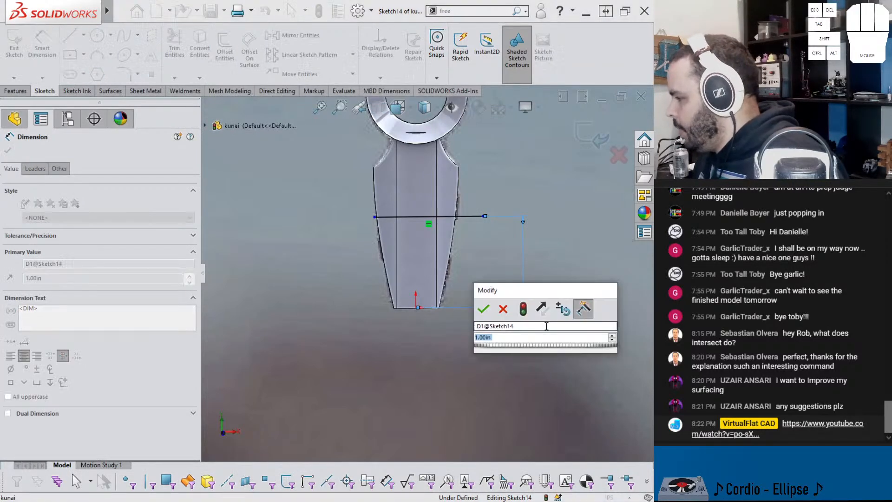
pyautogui.write('.1')
pyautogui.press('Return')
pyautogui.press('Escape')
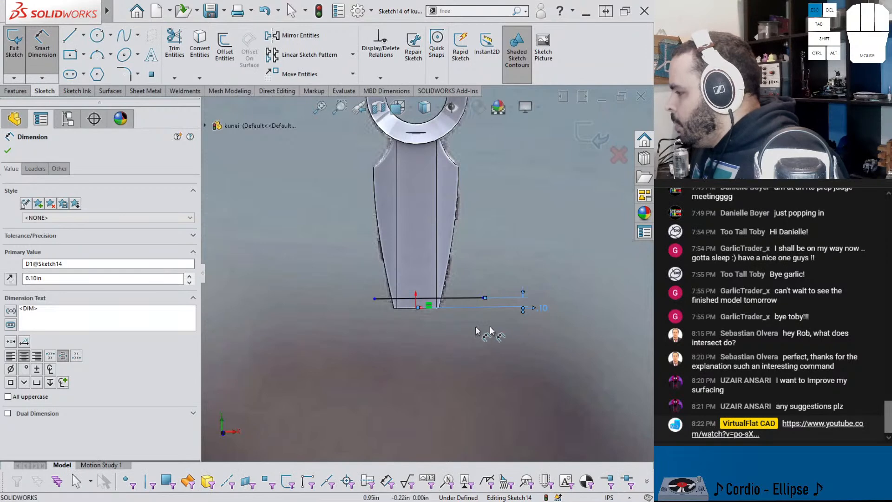
# Step: Extend the horizontal line past the handle's left side and align its midpoint vertically with the origin
pyautogui.click(374, 299)
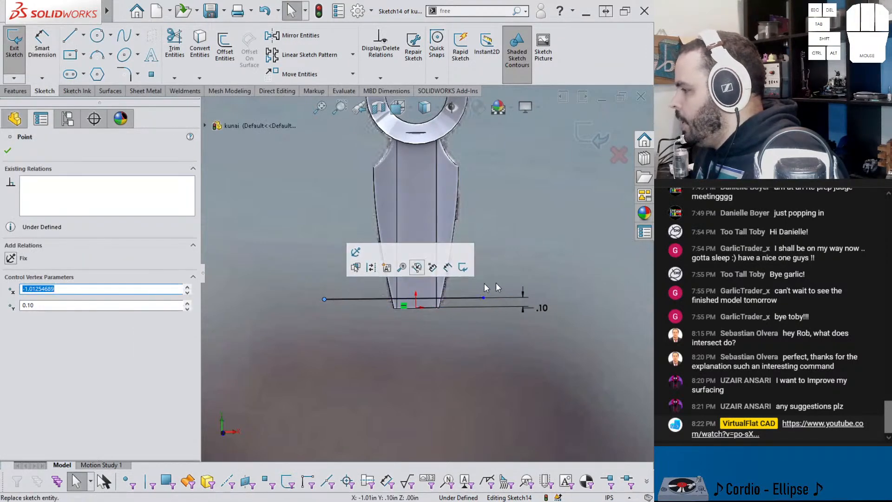
pyautogui.scroll(3, 453, 306)
pyautogui.rightClick(446, 288)
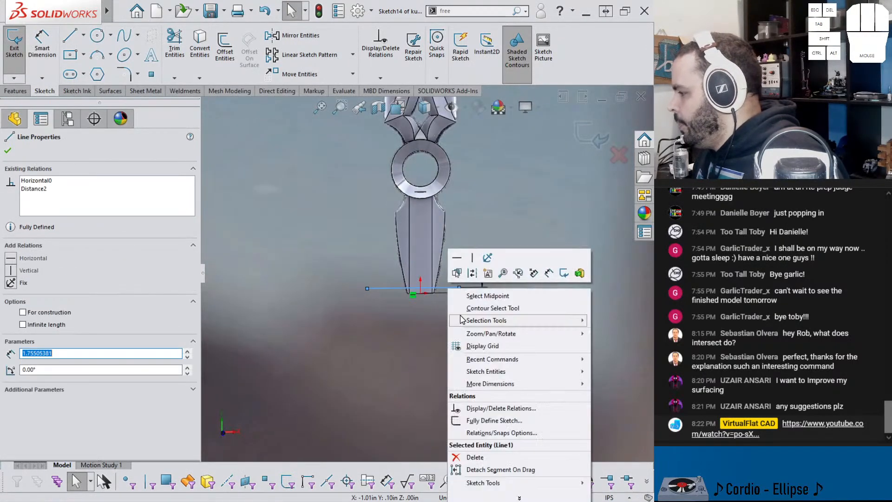
pyautogui.click(477, 301)
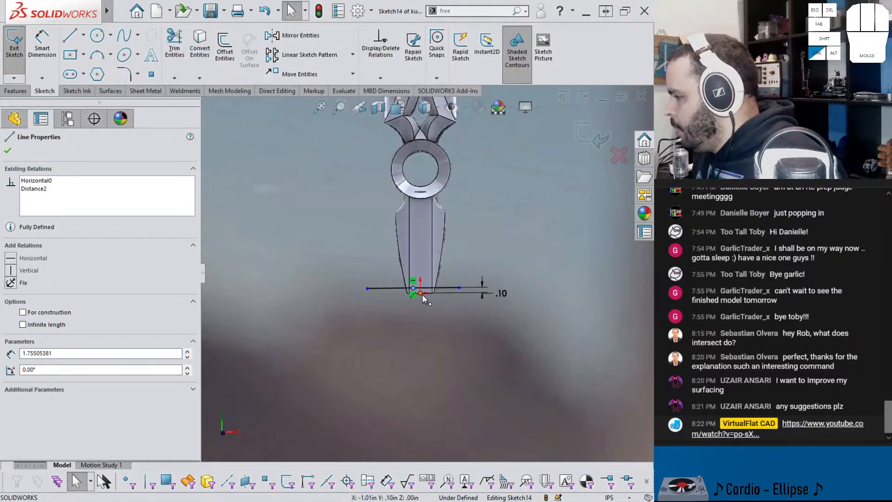
pyautogui.keyDown('ctrl'); pyautogui.click(422, 294); pyautogui.keyUp('ctrl')
pyautogui.click(468, 252)
# Step: Dimension the horizontal line's length and set it to 12 in
pyautogui.moveTo(454, 329); pyautogui.dragTo(454, 300, button='right')
pyautogui.click(456, 290)
pyautogui.click(450, 366)
pyautogui.write('12')
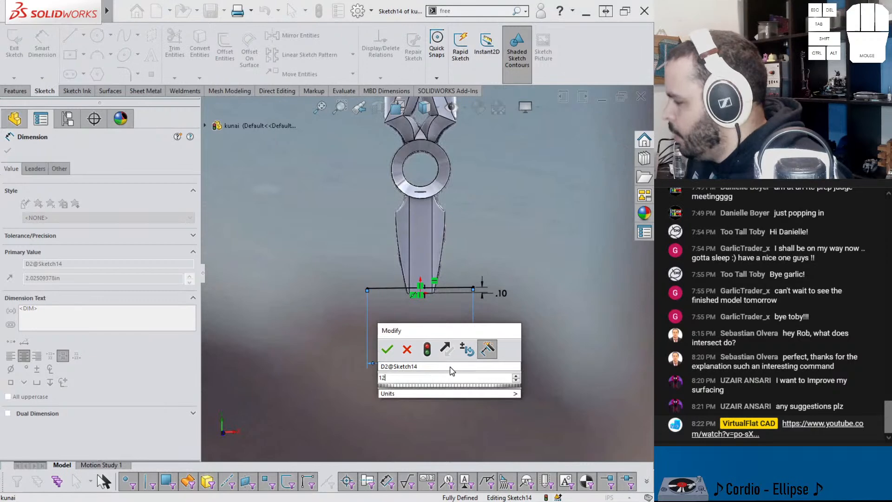
pyautogui.press('Return')
pyautogui.press('Escape')
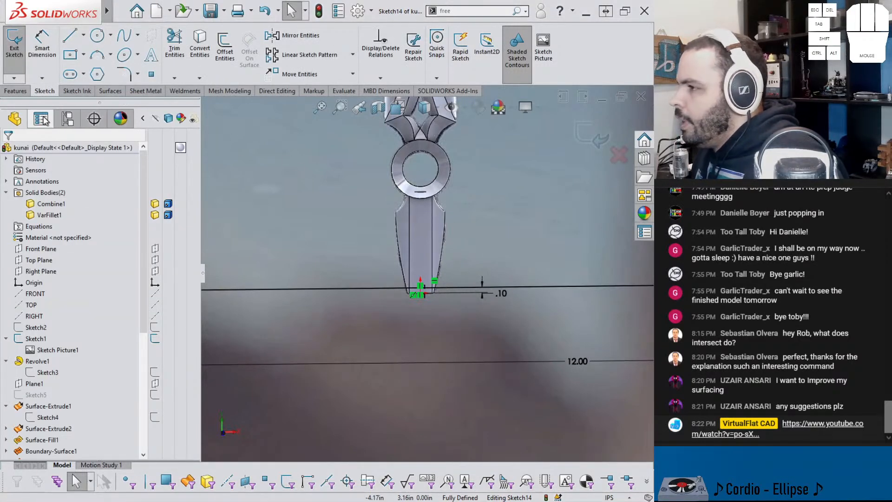
# Step: Split only the handle body with the horizontal line sketch, marking both resulting bodies for creation
pyautogui.click(17, 91)
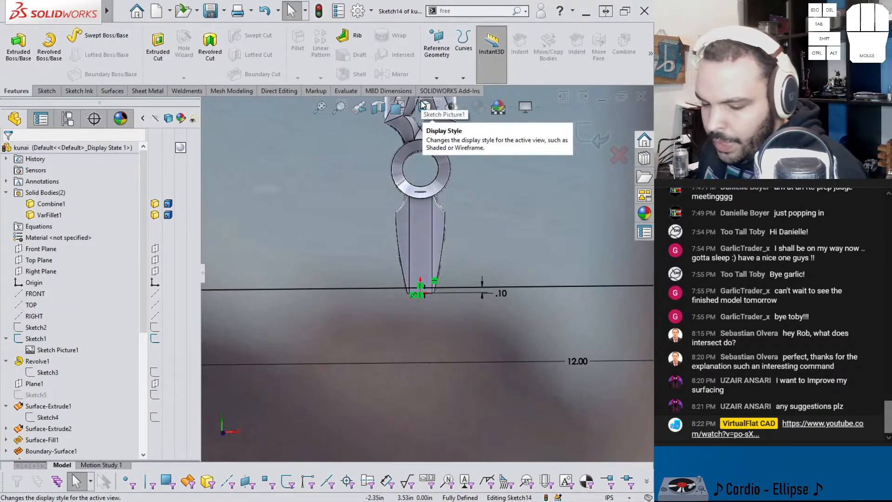
pyautogui.write('spliy')
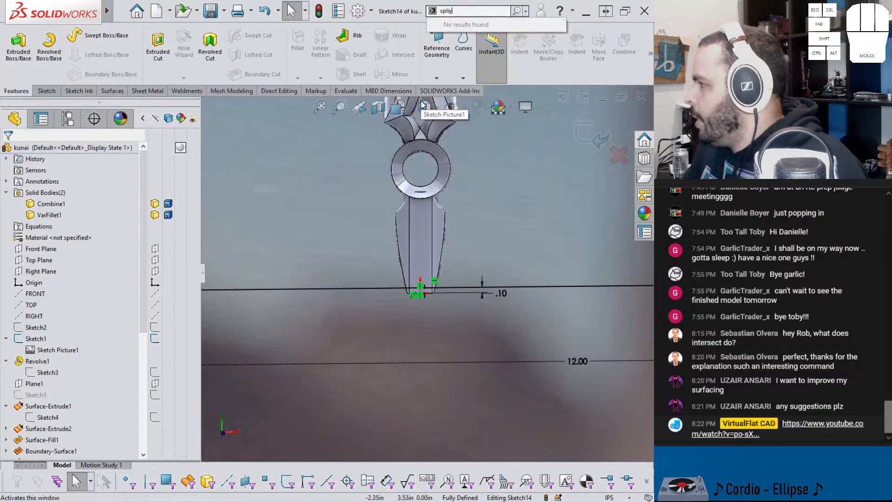
pyautogui.press('Return')
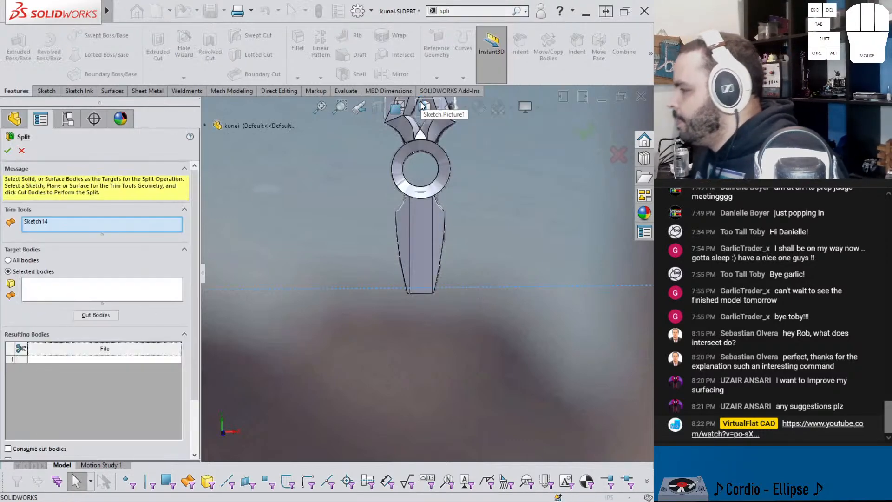
pyautogui.click(422, 235)
pyautogui.click(96, 327)
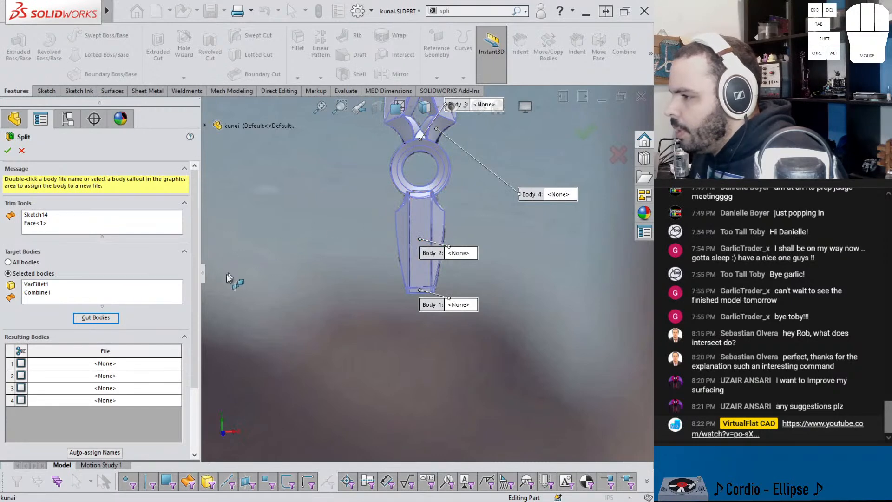
pyautogui.rightClick(96, 292)
pyautogui.click(109, 296)
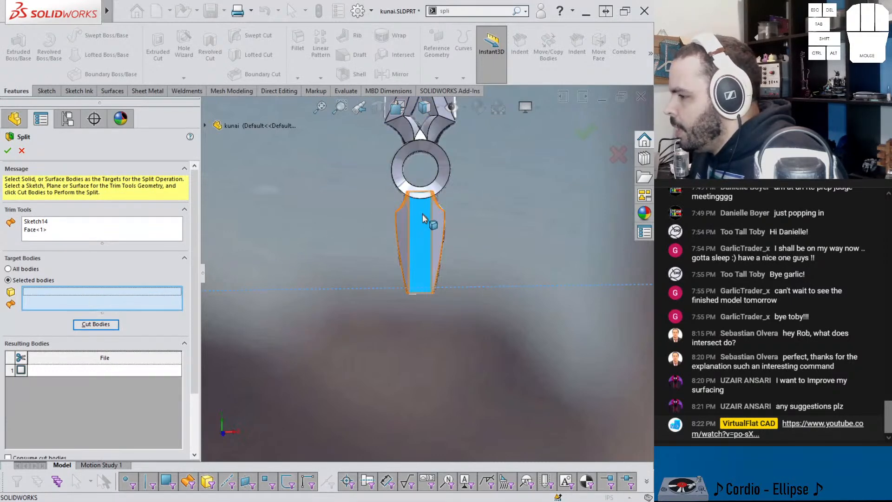
pyautogui.click(425, 228)
pyautogui.click(115, 325)
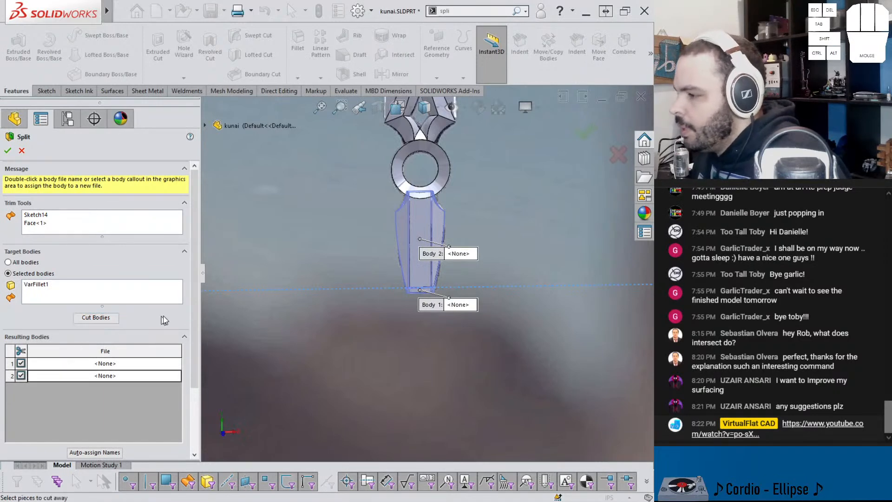
pyautogui.scroll(-2, 65, 405)
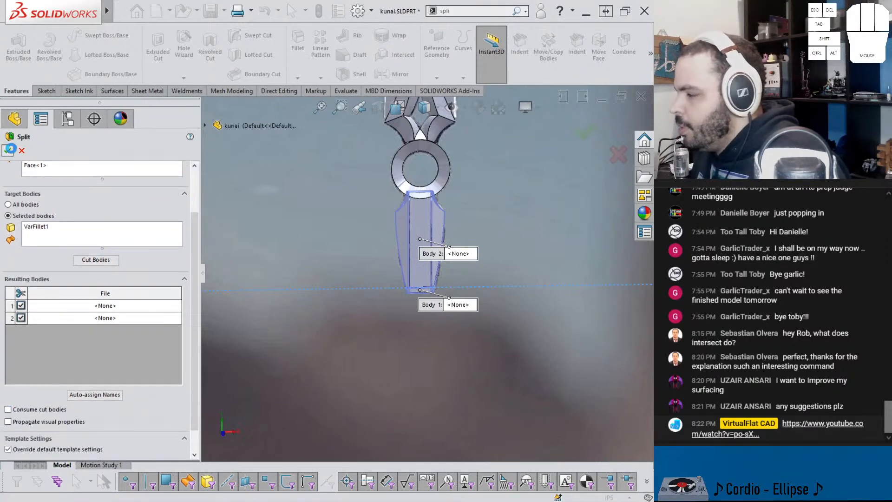
pyautogui.scroll(-6, 432, 249)
pyautogui.scroll(-2, 367, 351)
pyautogui.moveTo(367, 351); pyautogui.dragTo(388, 336, button='middle')
pyautogui.click(388, 336)
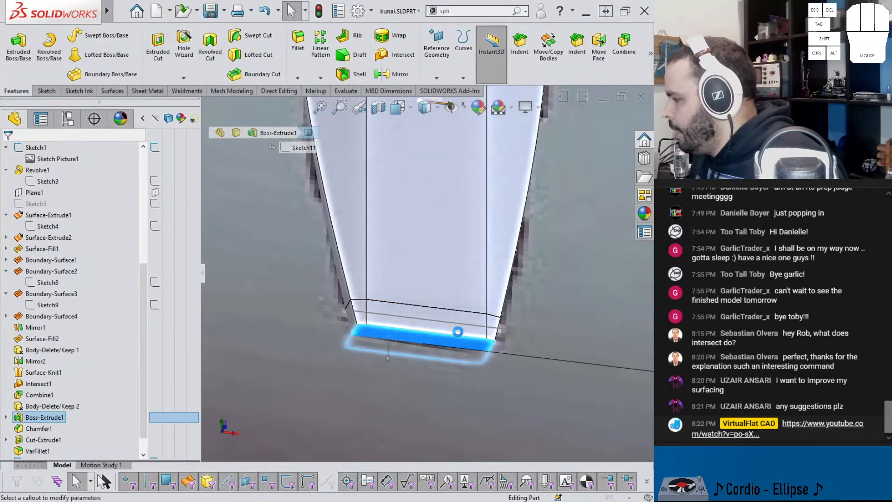
pyautogui.press('f')
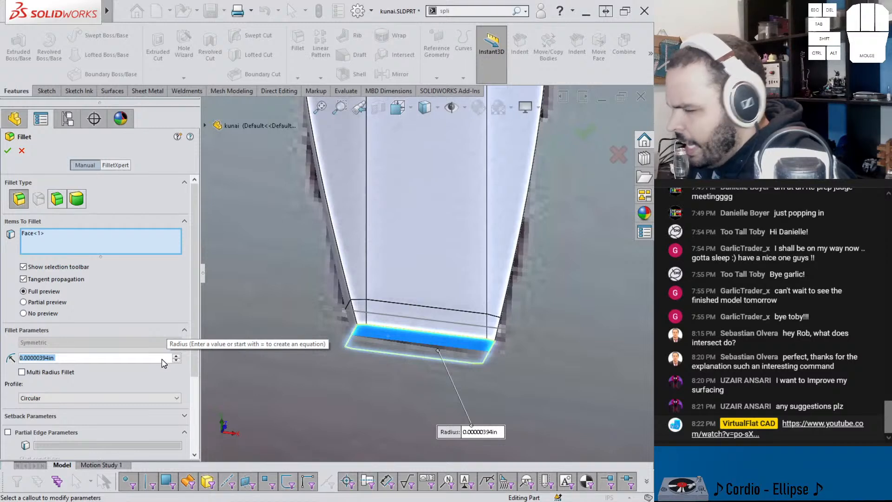
pyautogui.write('.025')
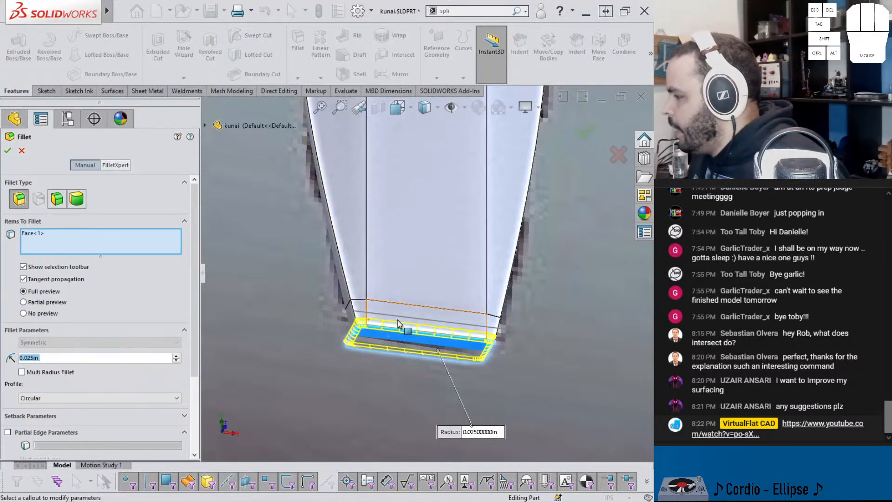
pyautogui.click(385, 305)
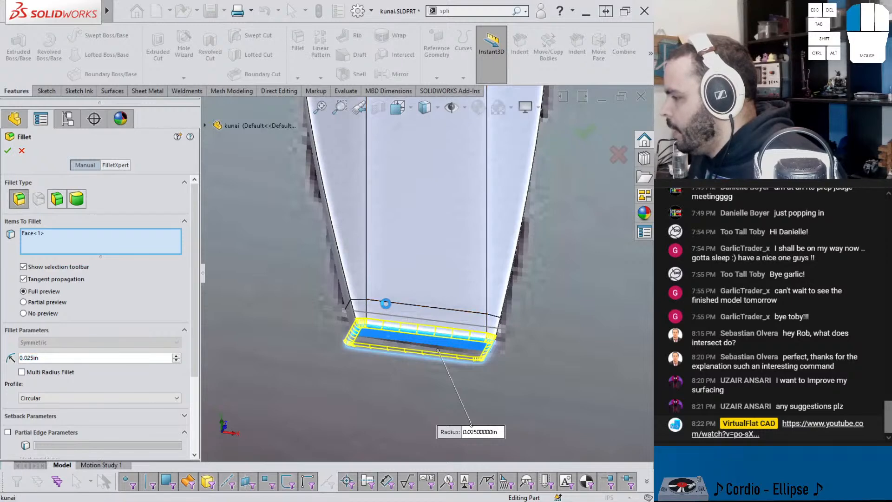
pyautogui.click(385, 305)
pyautogui.moveTo(385, 305); pyautogui.dragTo(378, 344, button='middle')
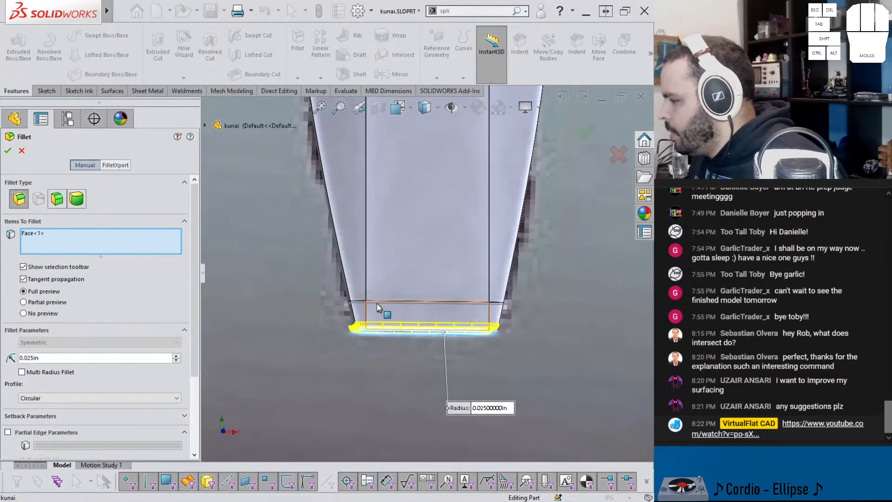
pyautogui.click(378, 302)
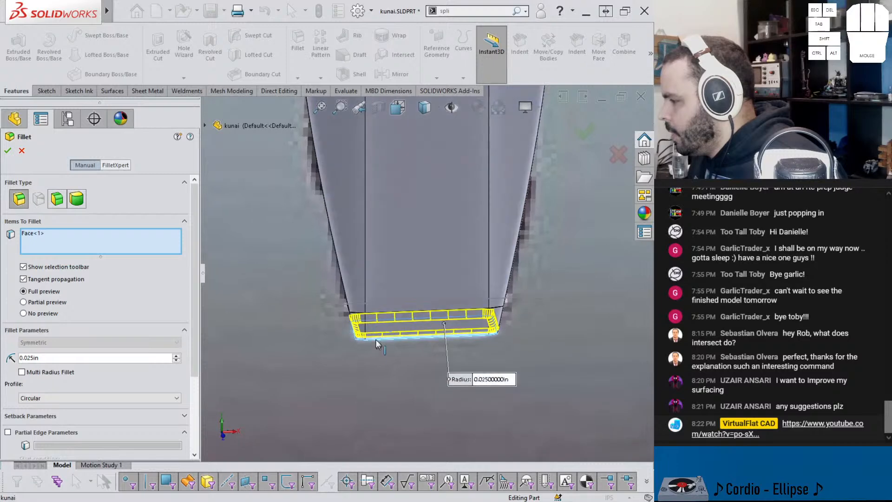
pyautogui.click(21, 151)
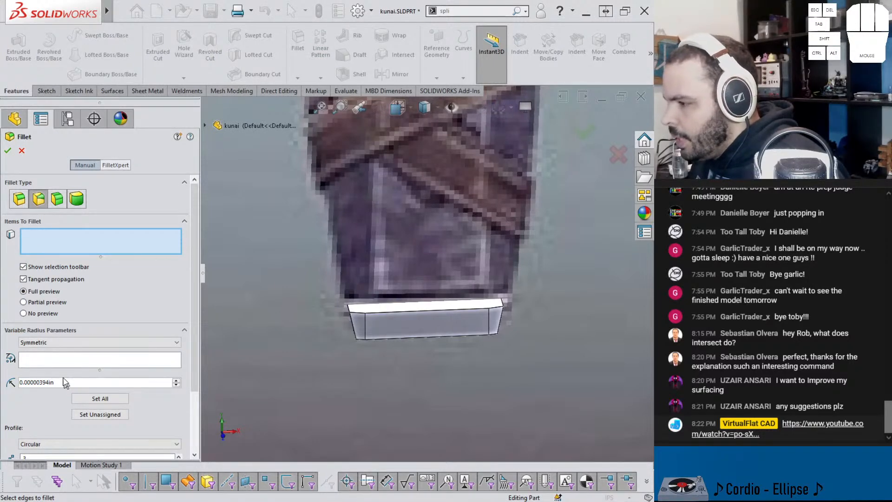
# Step: Add a constant-size 0.025 in fillet around the upper and lower faces of the separated end band
pyautogui.click(19, 199)
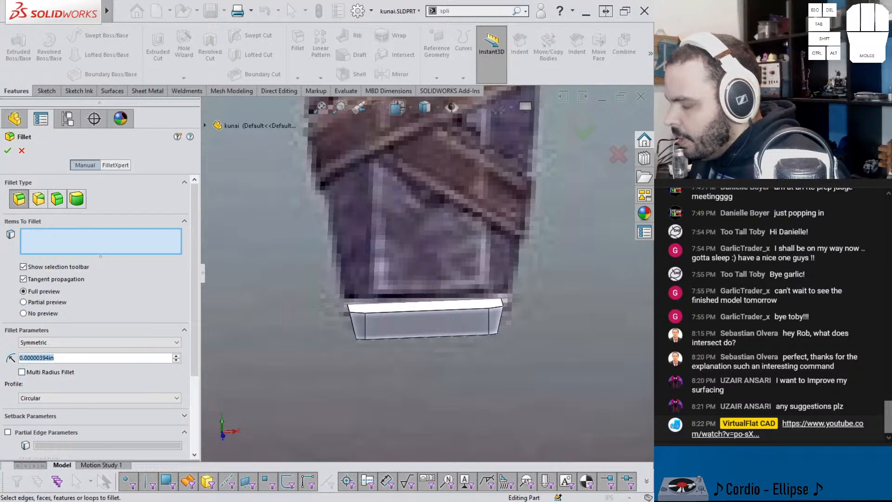
pyautogui.write('0.025')
pyautogui.press('Return')
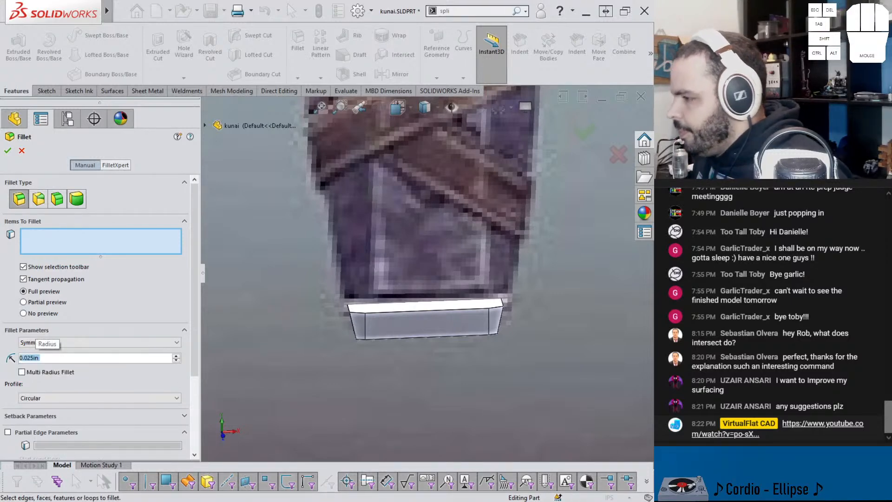
pyautogui.click(399, 310)
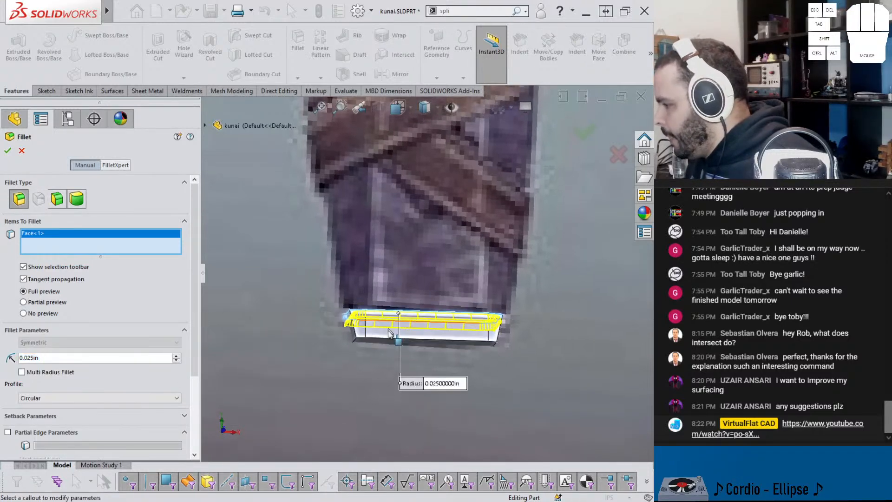
pyautogui.click(397, 348)
pyautogui.rightClick(397, 348)
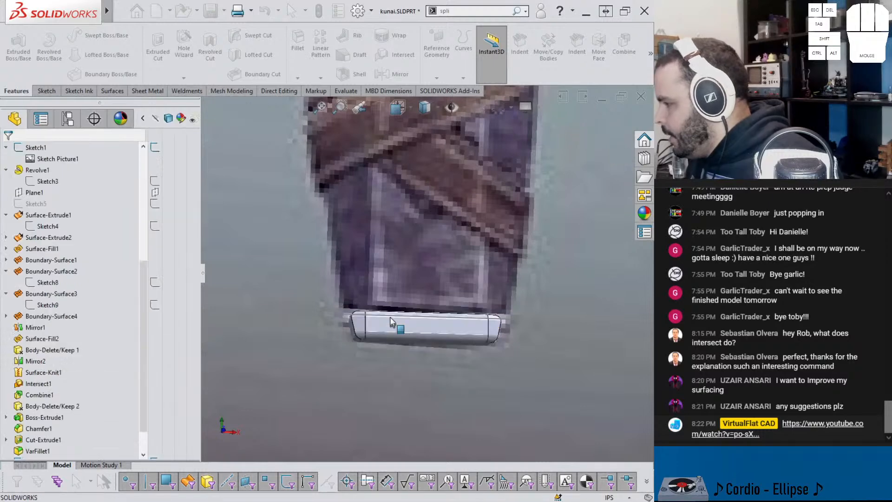
# Step: Fillet the lower end face of the handle body with a 0.025 in radius where it meets the end band
pyautogui.scroll(-8, 398, 286)
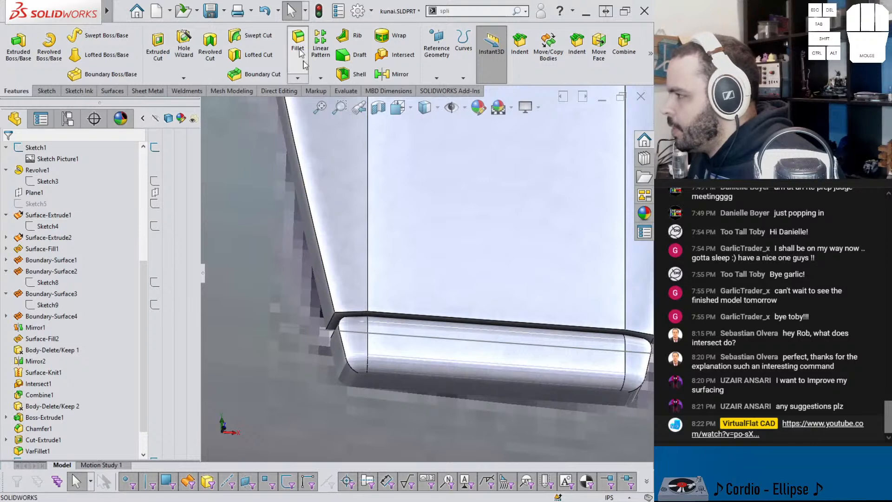
pyautogui.click(379, 311)
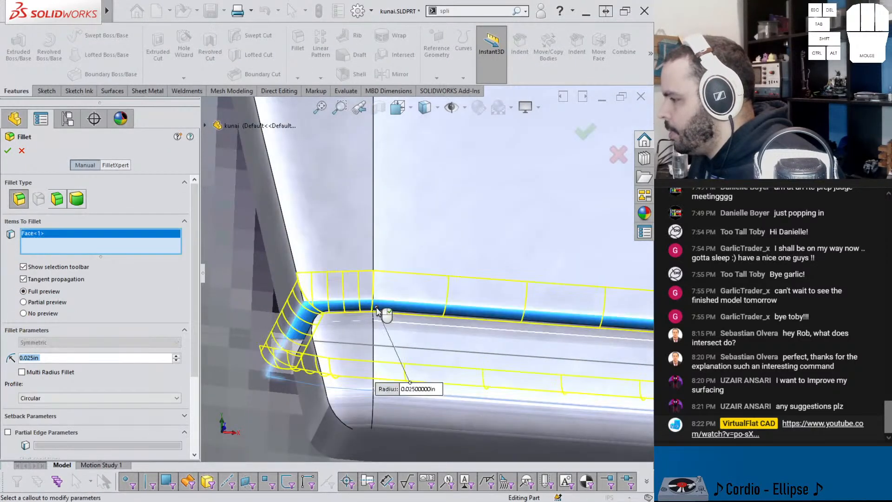
pyautogui.rightClick(378, 311)
pyautogui.scroll(10, 377, 312)
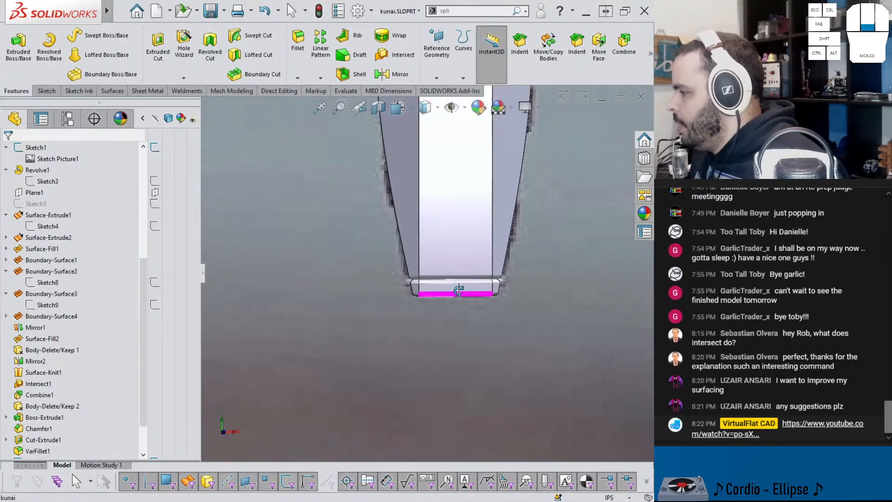
# Step: Combine the ring and blade body with the handle body, using the Add operation and leaving out the end band
pyautogui.scroll(-3, 469, 242)
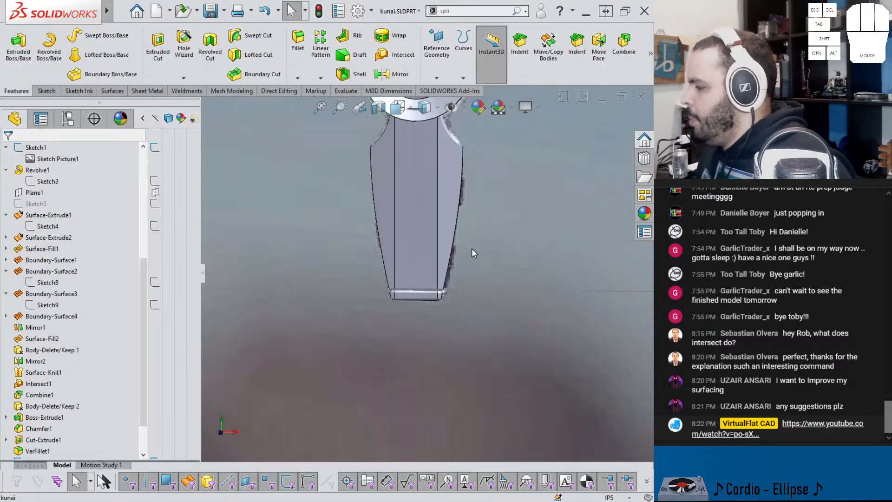
pyautogui.scroll(3, 449, 240)
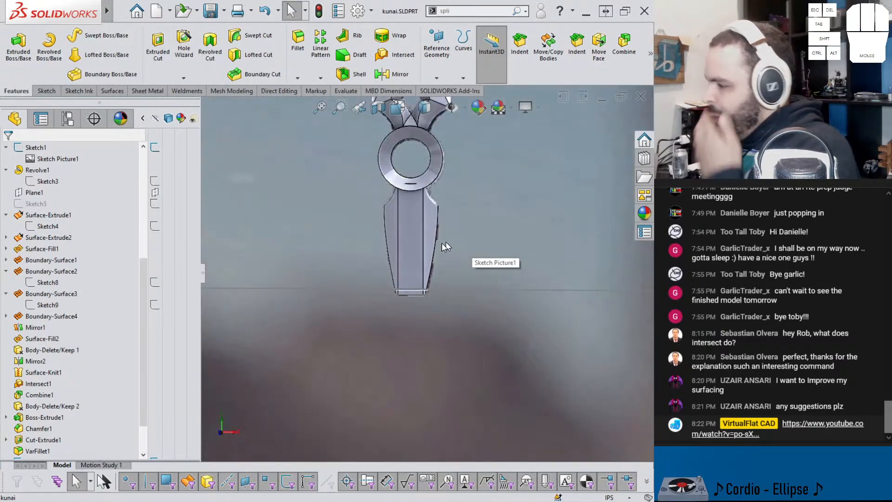
pyautogui.scroll(-2, 441, 231)
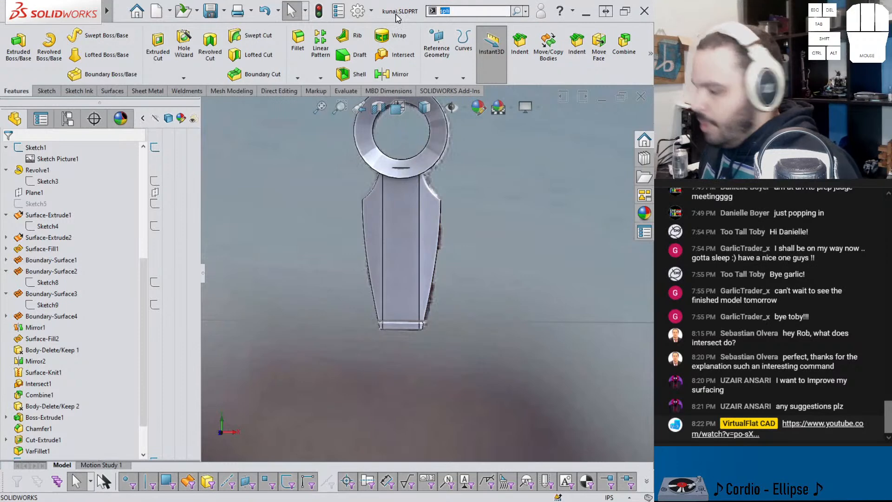
pyautogui.write('comb')
pyautogui.press('Return')
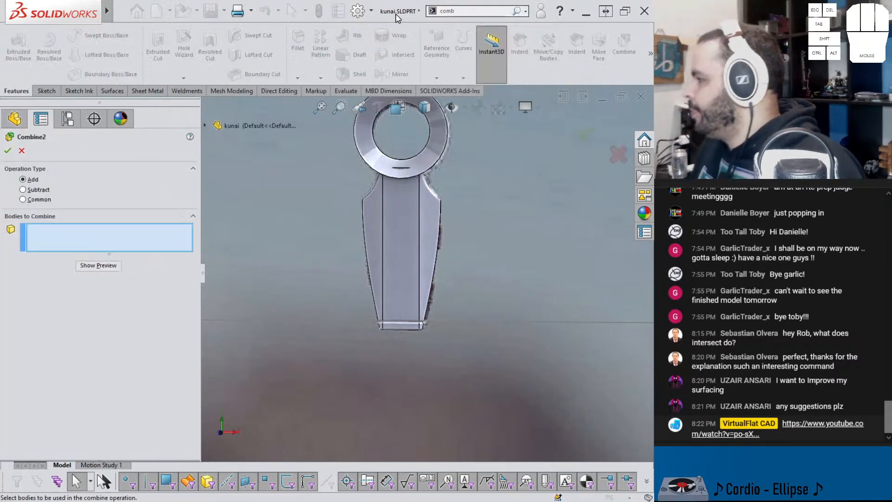
pyautogui.click(382, 126)
pyautogui.click(407, 217)
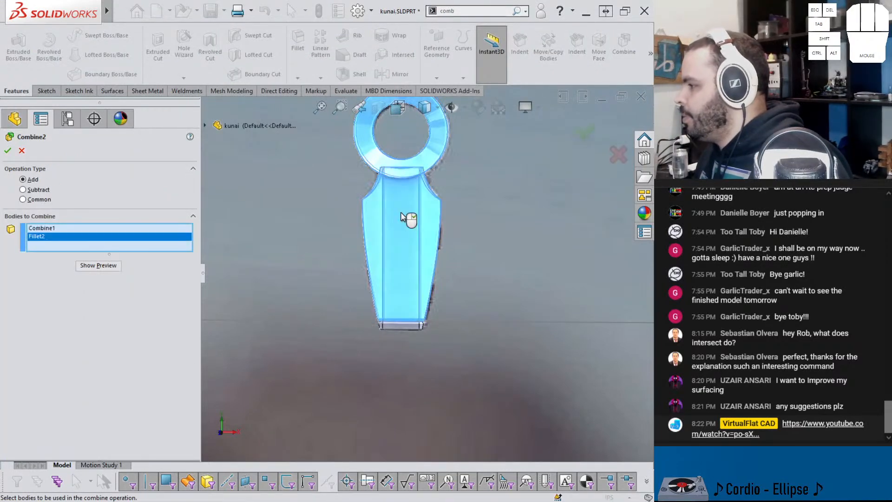
pyautogui.press('Return')
# Step: Start a Delete Face with Delete and Patch and select the leftover sliver faces on the ring's front side
pyautogui.scroll(-2, 402, 195)
pyautogui.scroll(-4, 406, 176)
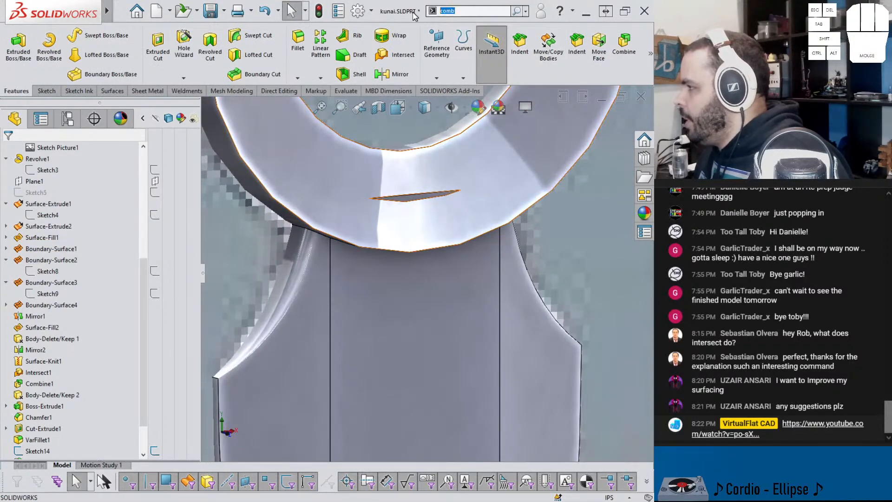
pyautogui.write('dele')
pyautogui.click(453, 34)
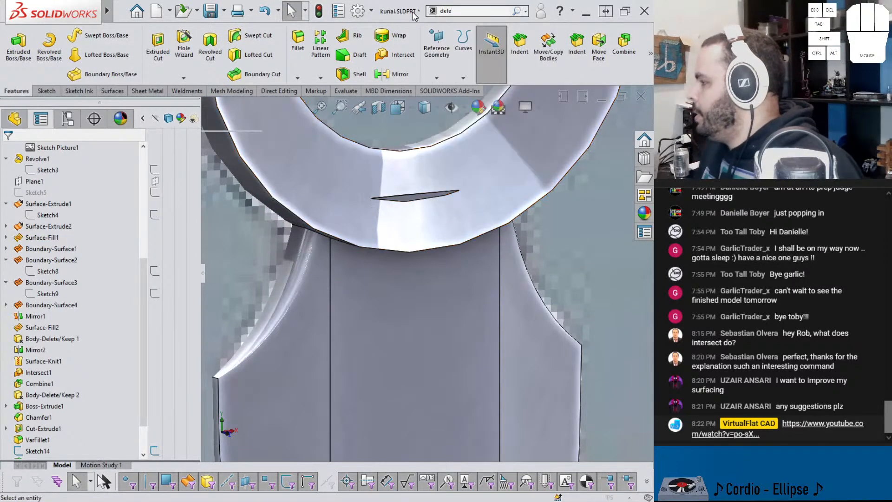
pyautogui.scroll(-5, 411, 205)
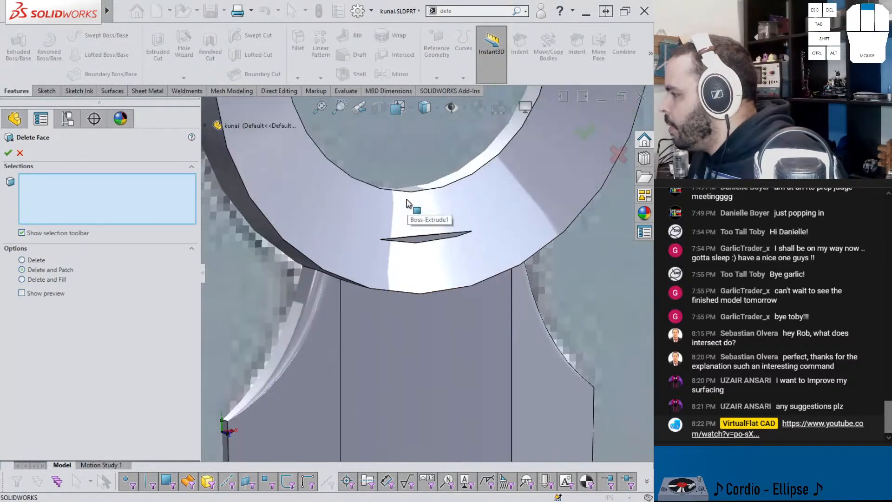
pyautogui.moveTo(408, 294); pyautogui.dragTo(440, 294, button='middle')
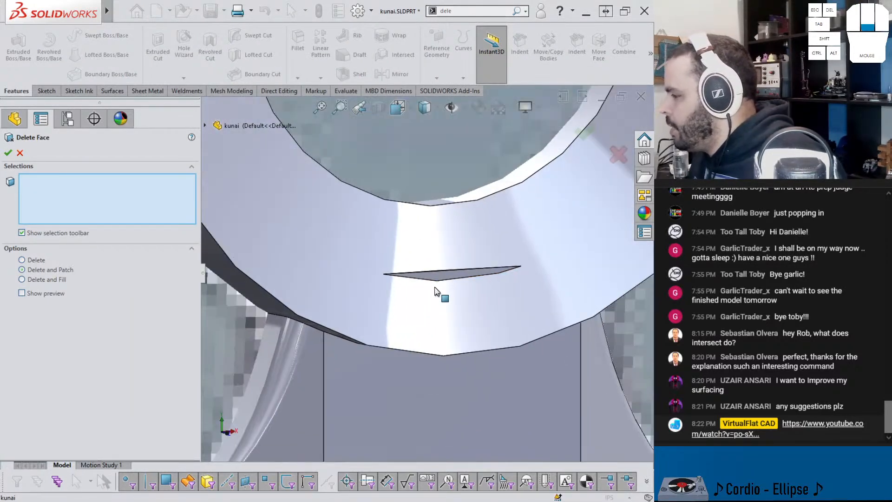
pyautogui.click(439, 275)
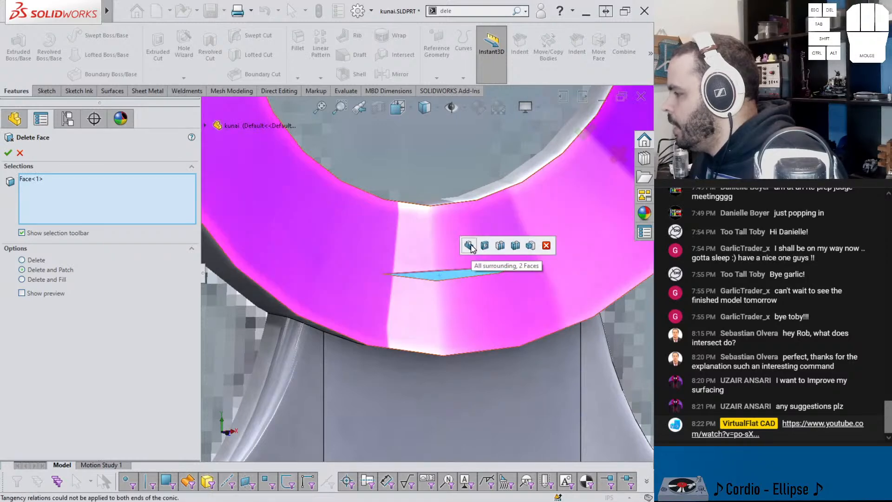
pyautogui.click(469, 246)
pyautogui.click(320, 247)
# Step: Add the leftover sliver faces on the ring's other side to the selection and delete and patch all four faces
pyautogui.moveTo(328, 247); pyautogui.dragTo(445, 299, button='middle')
pyautogui.scroll(-4, 256, 281)
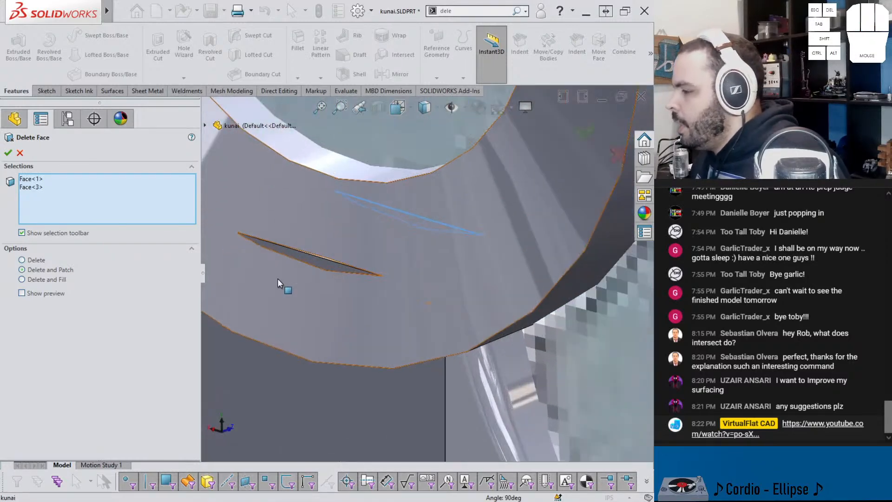
pyautogui.scroll(-6, 321, 264)
pyautogui.click(342, 269)
pyautogui.click(375, 237)
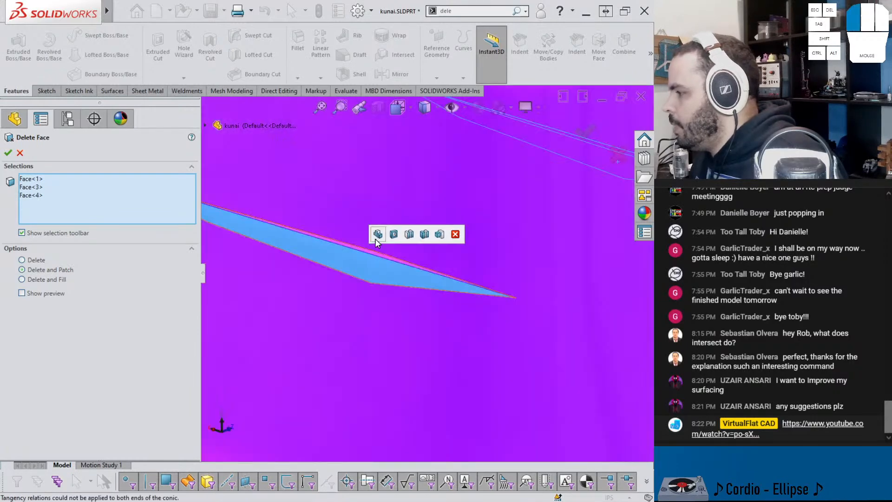
pyautogui.moveTo(364, 251); pyautogui.dragTo(441, 275, button='middle')
pyautogui.click(391, 224)
pyautogui.scroll(5, 399, 230)
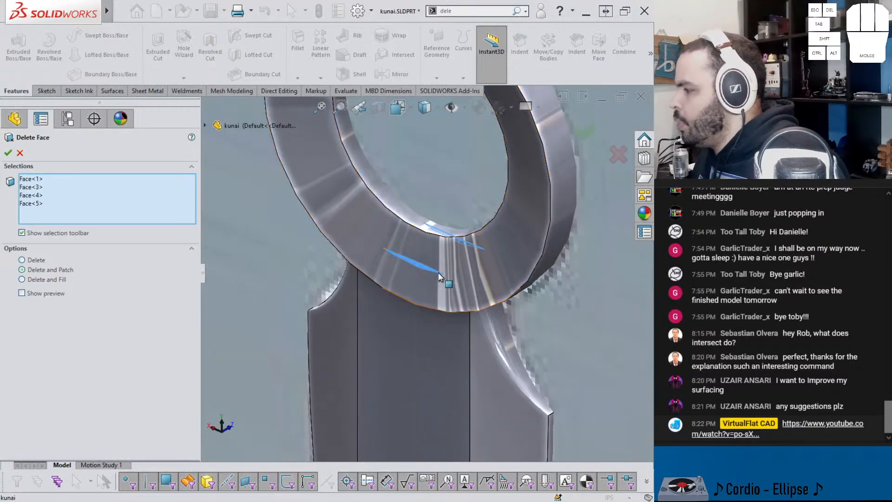
pyautogui.click(8, 153)
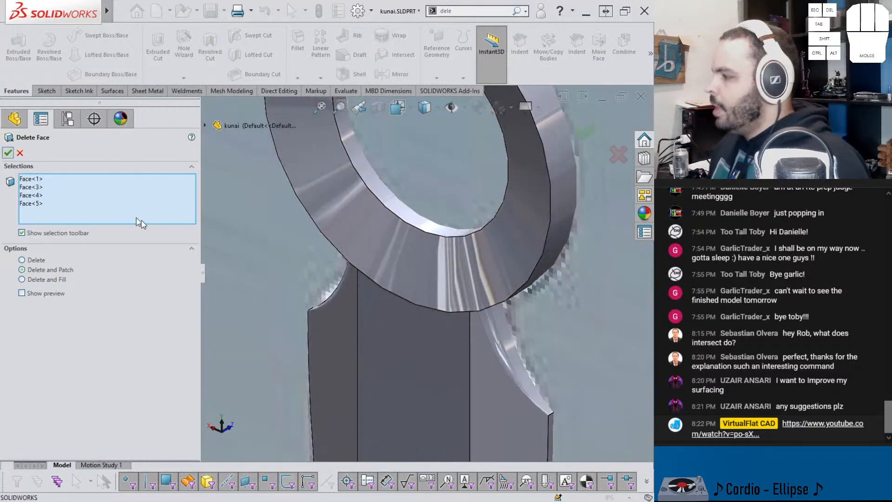
# Step: Make the merged kunai body transparent so the reference picture shows through the handle
pyautogui.moveTo(446, 240); pyautogui.dragTo(467, 288, button='middle')
pyautogui.scroll(-3, 498, 314)
pyautogui.middleClick(477, 330)
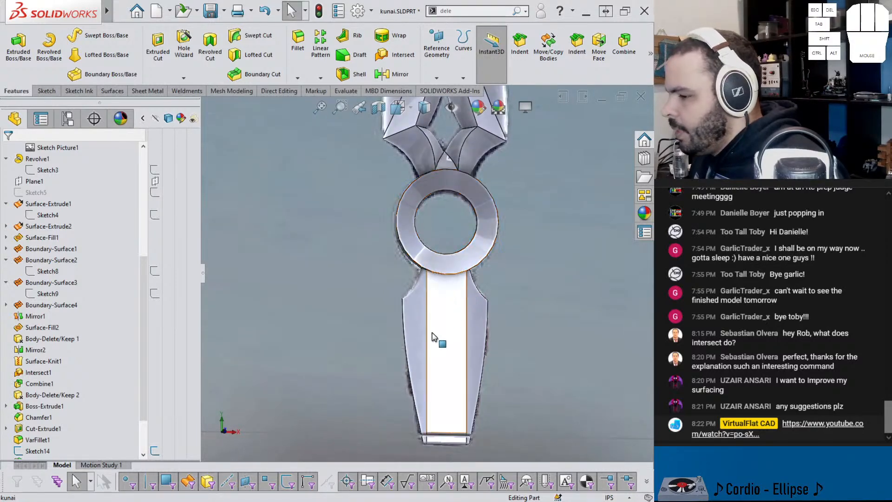
pyautogui.moveTo(425, 336); pyautogui.dragTo(449, 324, button='middle')
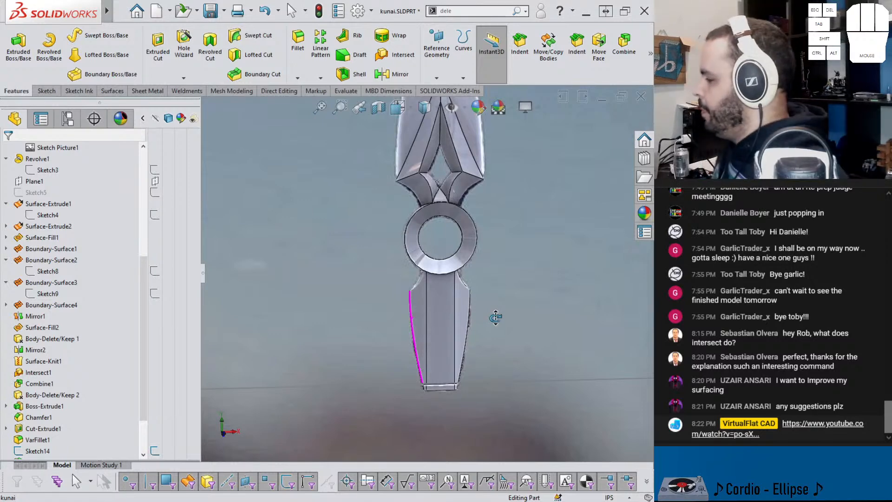
pyautogui.moveTo(445, 323); pyautogui.dragTo(417, 261, button='middle')
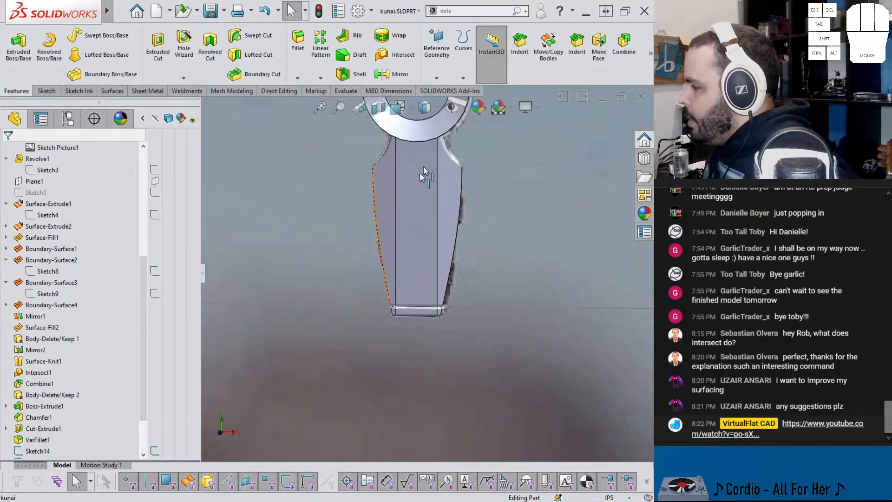
pyautogui.click(417, 222)
pyautogui.scroll(5, 97, 261)
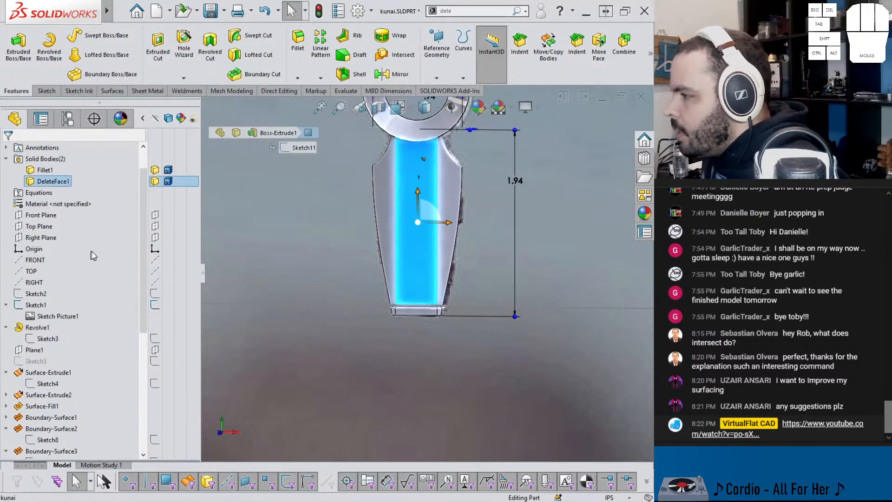
pyautogui.click(192, 182)
pyautogui.click(362, 236)
pyautogui.scroll(-1, 386, 241)
pyautogui.moveTo(388, 242)
pyautogui.mouseDown(button='middle')
pyautogui.moveTo(407, 227)
pyautogui.moveTo(389, 242)
pyautogui.mouseUp(button='middle')
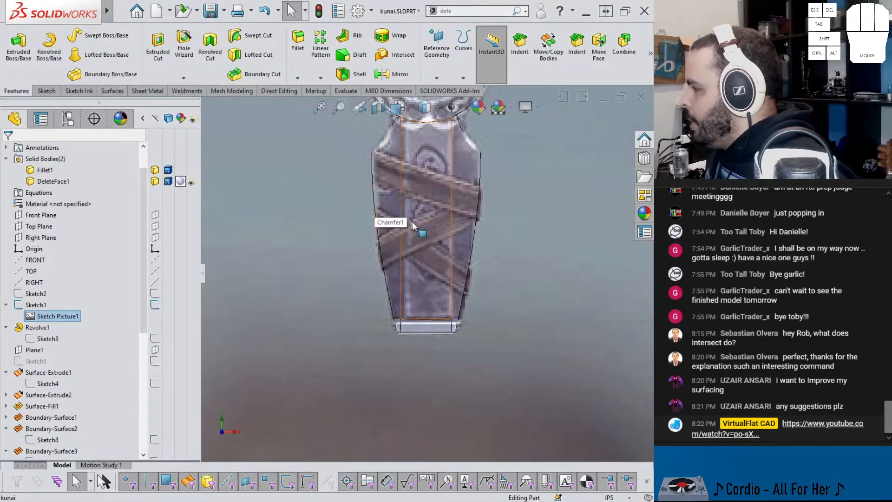
# Step: Start a new line sketch on the Front Plane over the handle's wrap bands
pyautogui.scroll(3, 461, 249)
pyautogui.scroll(2, 436, 188)
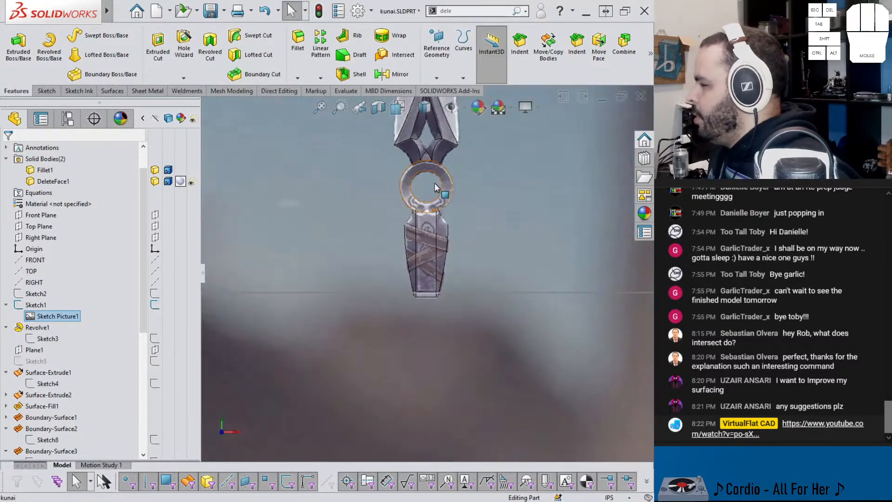
pyautogui.moveTo(435, 192); pyautogui.dragTo(428, 203, button='middle')
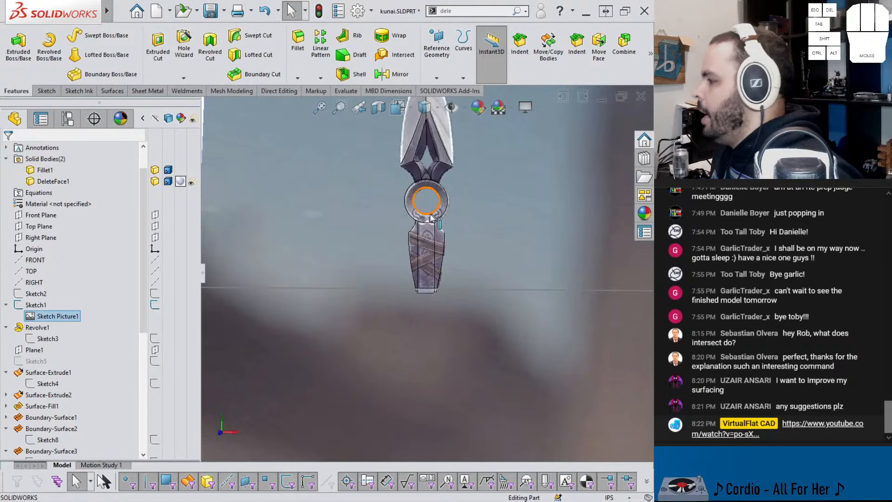
pyautogui.scroll(-2, 421, 230)
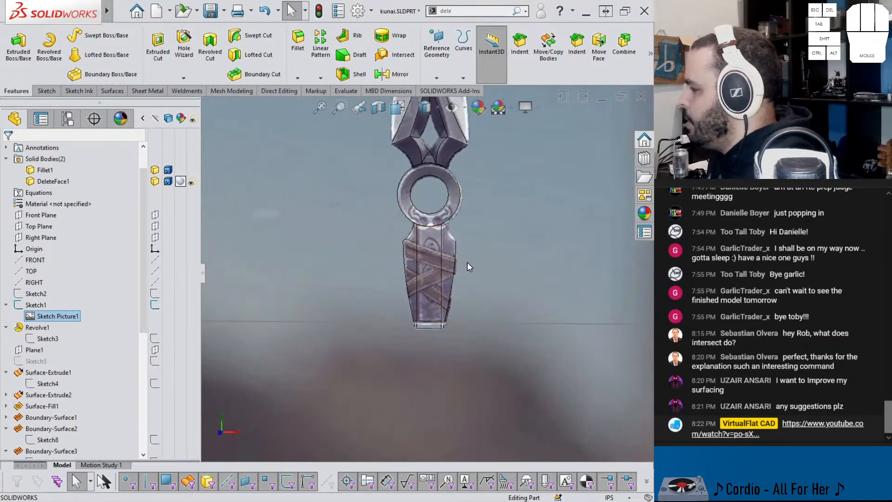
pyautogui.scroll(-2, 447, 261)
pyautogui.scroll(-2, 418, 305)
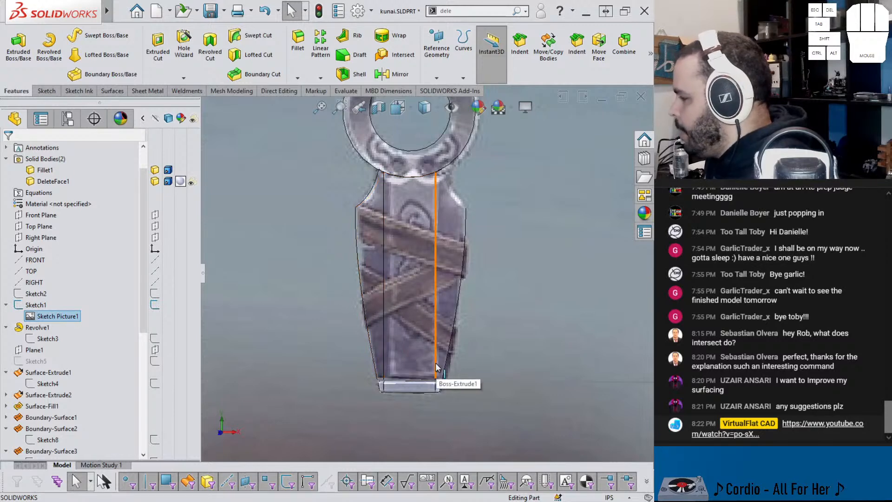
pyautogui.moveTo(436, 366)
pyautogui.mouseDown(button='middle')
pyautogui.moveTo(446, 351)
pyautogui.moveTo(427, 339)
pyautogui.moveTo(445, 344)
pyautogui.moveTo(302, 316)
pyautogui.mouseUp(button='middle')
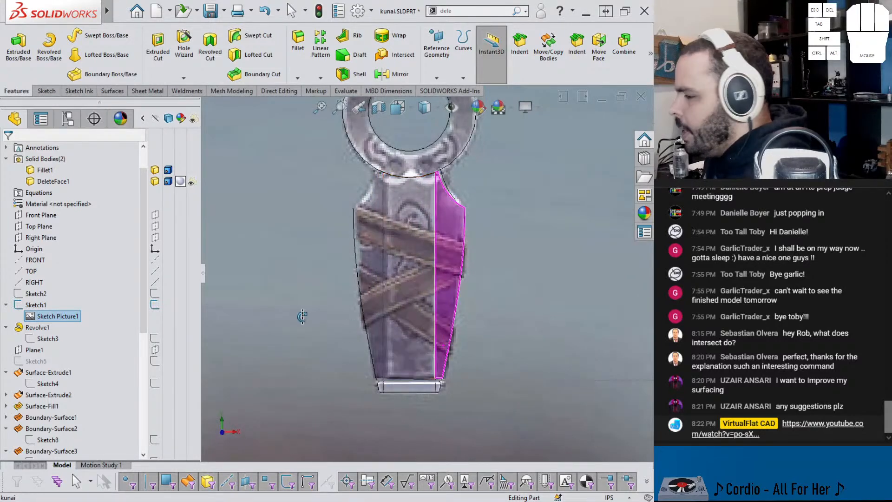
pyautogui.click(47, 90)
pyautogui.click(70, 35)
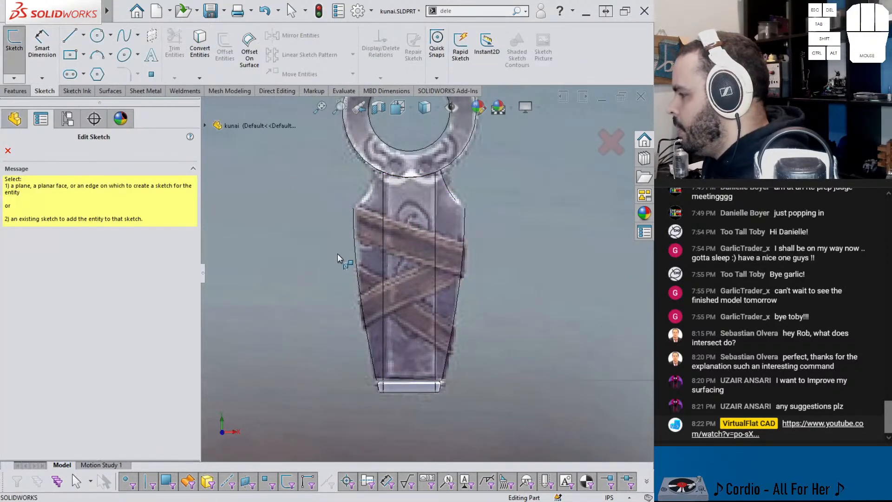
pyautogui.click(228, 126)
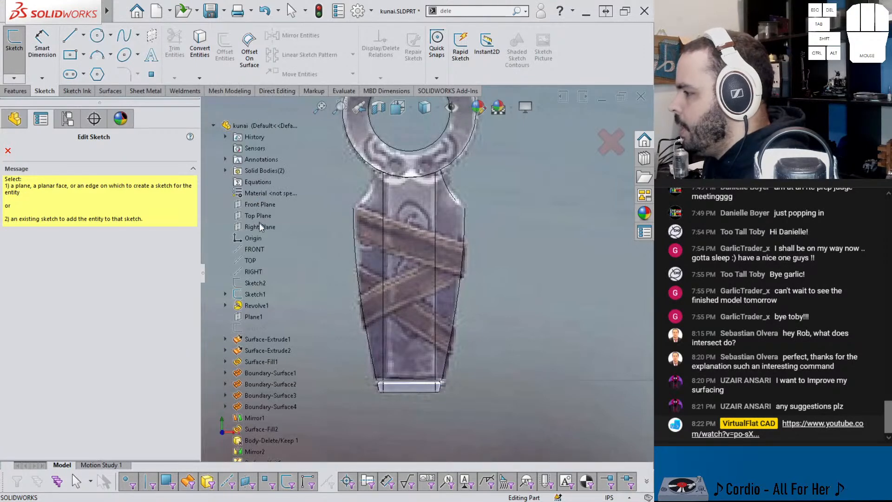
pyautogui.click(261, 203)
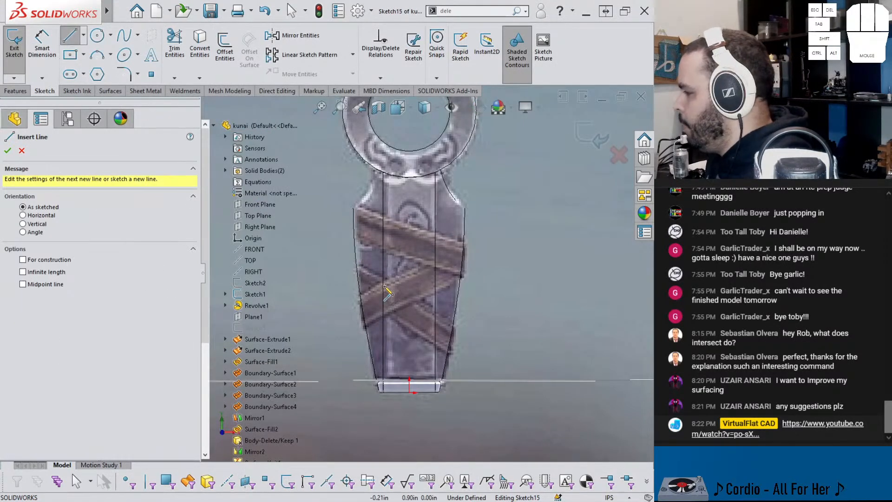
pyautogui.moveTo(377, 254); pyautogui.dragTo(491, 327)
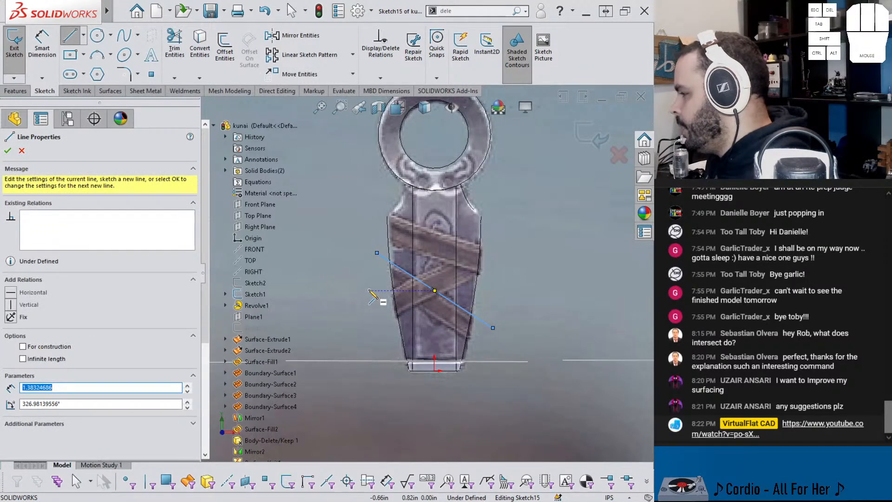
pyautogui.press('Escape')
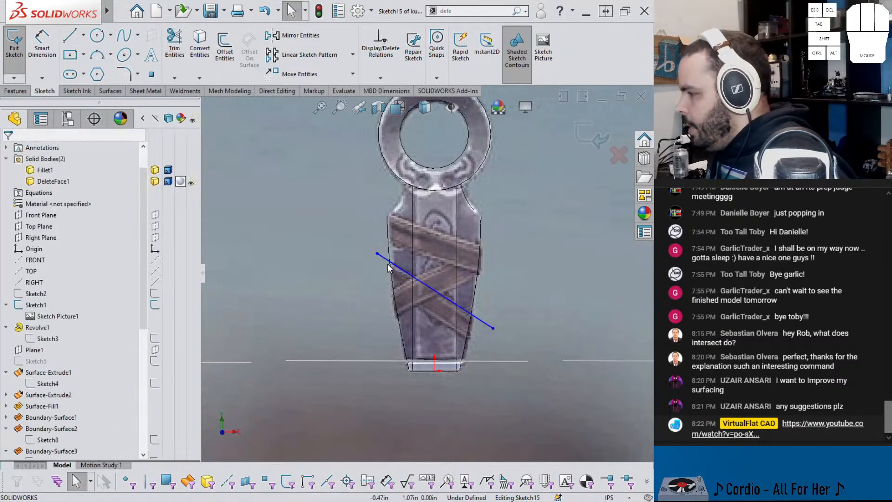
pyautogui.press('Delete')
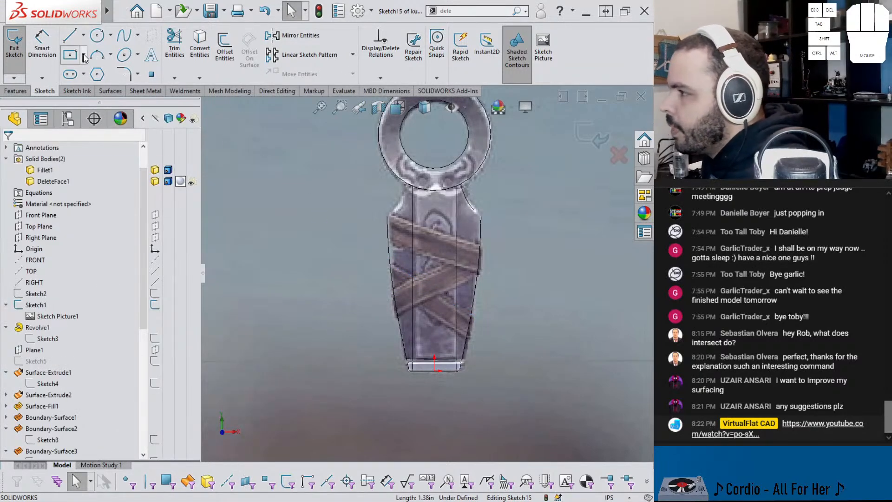
# Step: Sketch a slanted three-point corner rectangle about 0.20 in wide over the handle's lower descending wrap band
pyautogui.click(83, 57)
pyautogui.click(91, 96)
pyautogui.click(377, 253)
pyautogui.click(489, 328)
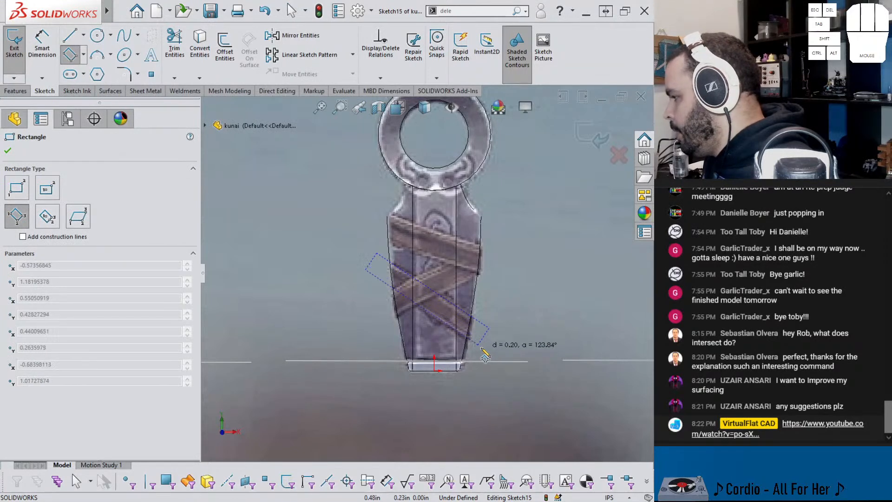
pyautogui.click(477, 346)
pyautogui.press('Escape')
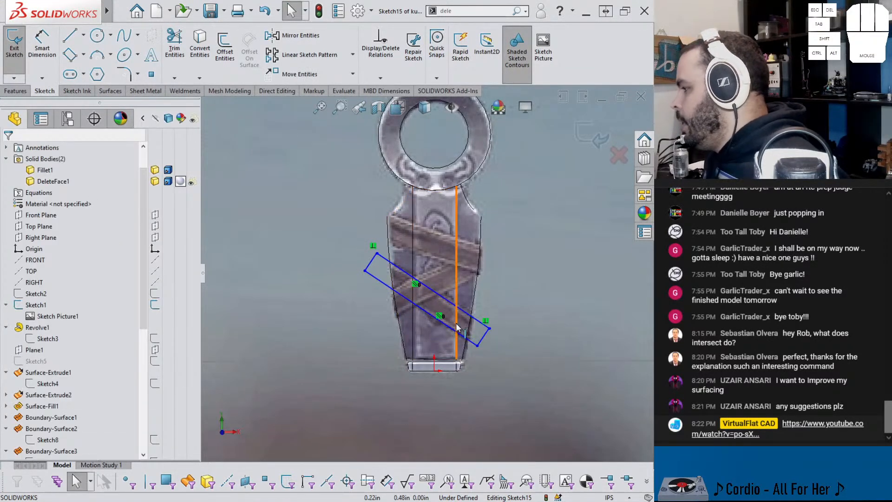
# Step: Adjust the rectangle's lower end corner and dimension its short side to 0.22 in
pyautogui.scroll(-3, 441, 314)
pyautogui.scroll(-2, 433, 303)
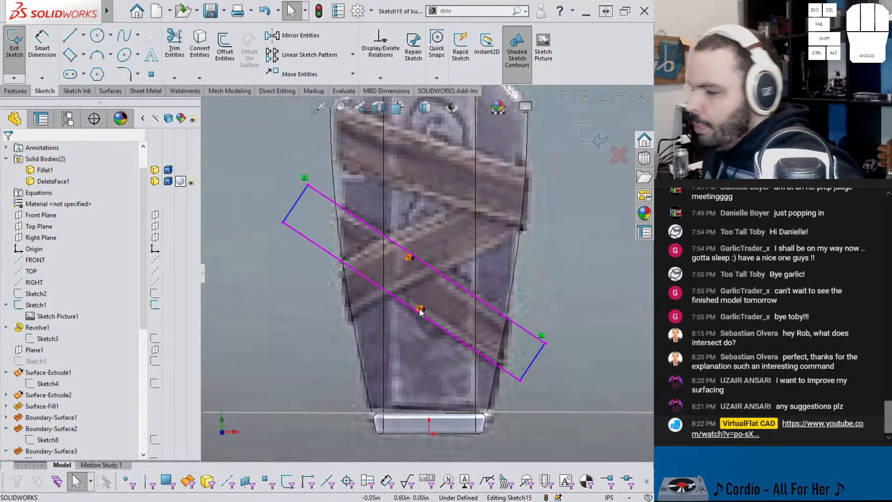
pyautogui.press('Escape')
pyautogui.click(545, 343)
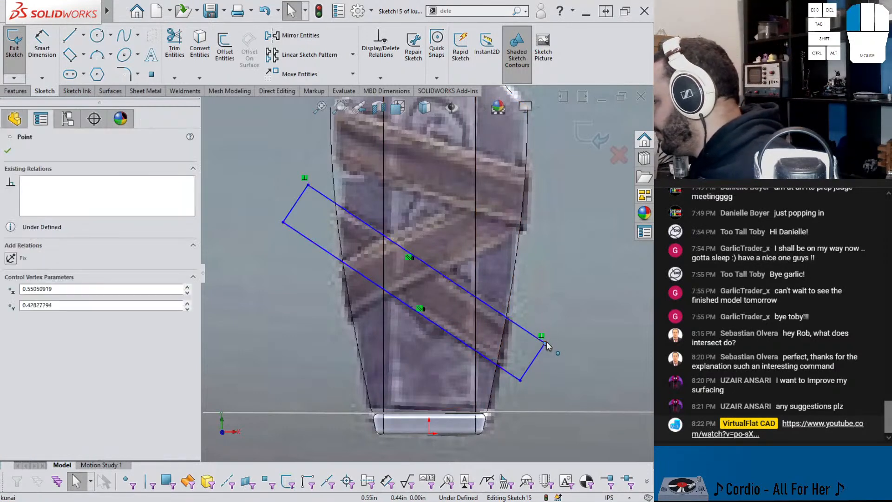
pyautogui.moveTo(551, 341); pyautogui.dragTo(551, 345)
pyautogui.moveTo(540, 360); pyautogui.dragTo(583, 364, button='right')
pyautogui.rightClick(580, 361)
pyautogui.click(511, 367)
pyautogui.click(539, 366)
pyautogui.click(556, 384)
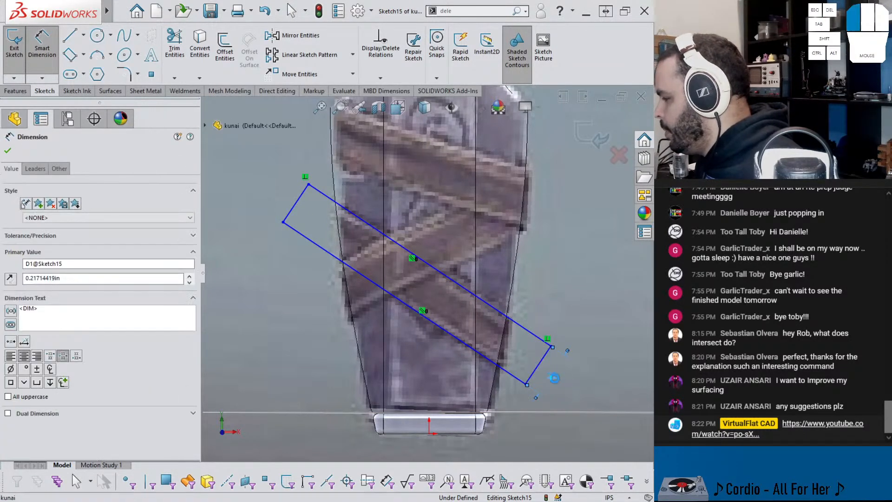
pyautogui.write('.22')
pyautogui.press('Return')
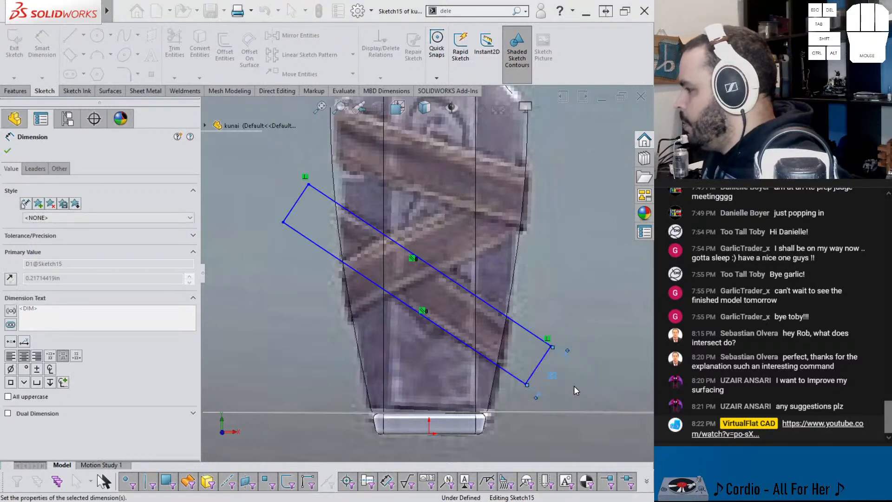
# Step: Move the rectangle closer to the pictured wrap band and make its lowest corner horizontal with the origin
pyautogui.scroll(2, 462, 357)
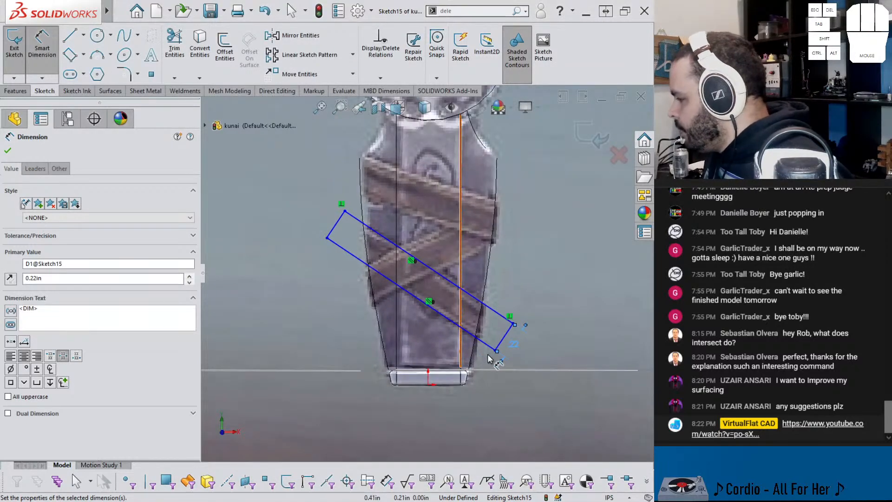
pyautogui.press('Escape')
pyautogui.moveTo(498, 352)
pyautogui.mouseDown()
pyautogui.moveTo(534, 372)
pyautogui.moveTo(510, 361)
pyautogui.moveTo(499, 345)
pyautogui.mouseUp()
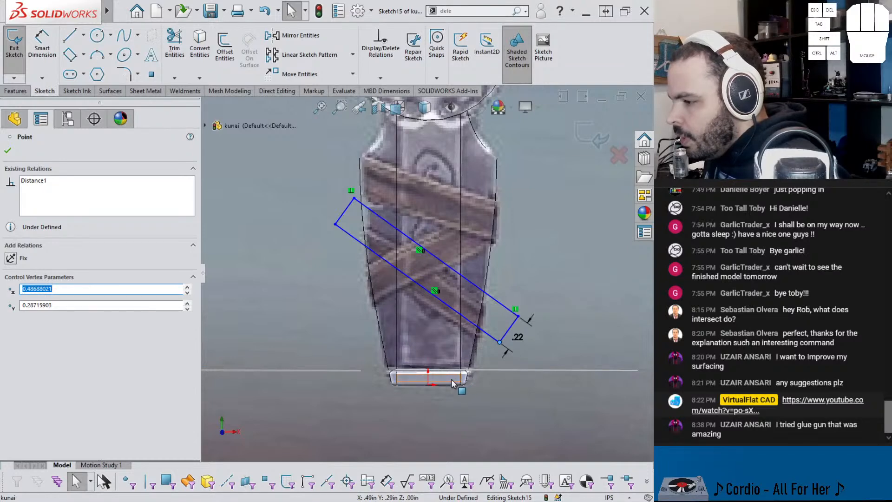
pyautogui.click(427, 385)
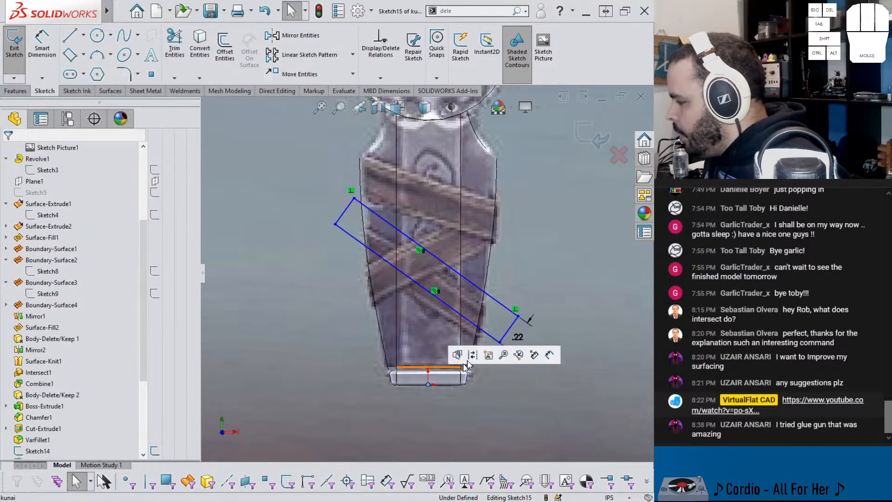
pyautogui.keyDown('ctrl'); pyautogui.click(500, 342); pyautogui.keyUp('ctrl')
pyautogui.click(530, 297)
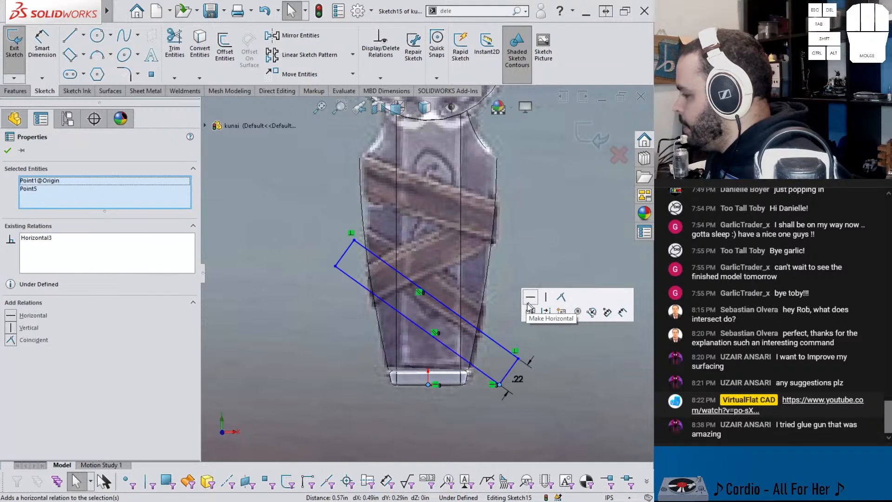
# Step: Reposition the slanted rectangle's lower and upper ends so it follows the pictured descending wrap band
pyautogui.moveTo(513, 358); pyautogui.dragTo(562, 357)
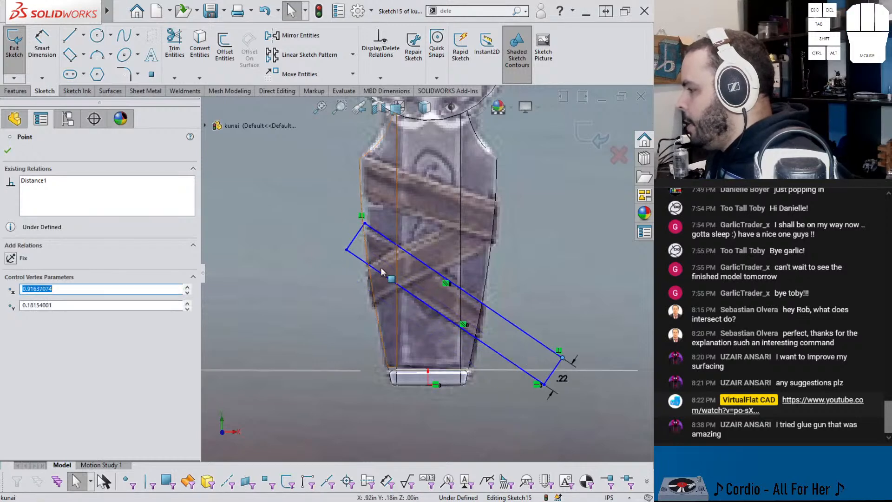
pyautogui.moveTo(364, 226); pyautogui.dragTo(346, 214)
pyautogui.press('Escape')
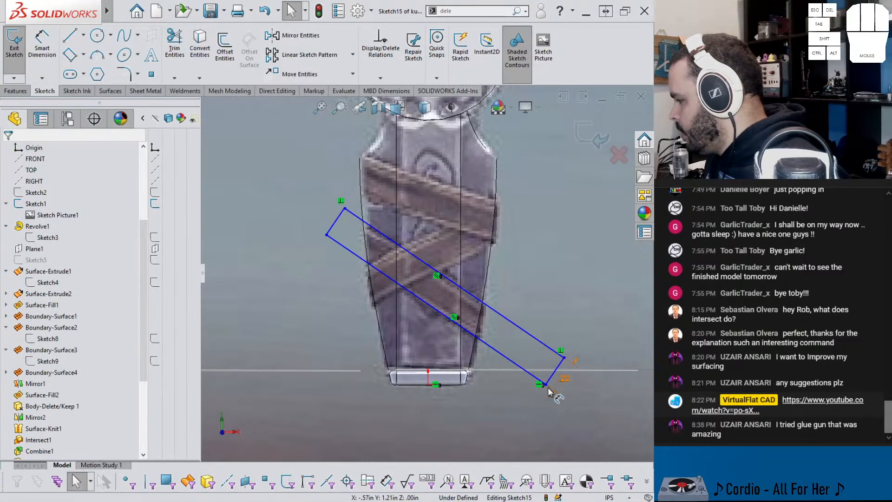
# Step: Dimension the horizontal distance from the origin to the rectangle's lowest corner as 0.80 in
pyautogui.click(546, 386)
pyautogui.click(505, 418)
pyautogui.moveTo(513, 426); pyautogui.dragTo(514, 376, button='right')
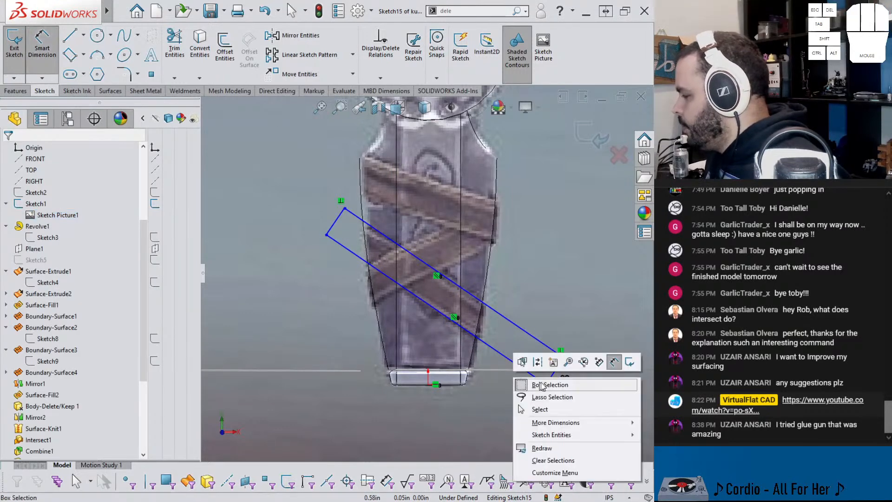
pyautogui.press('Escape')
pyautogui.click(542, 386)
pyautogui.click(428, 385)
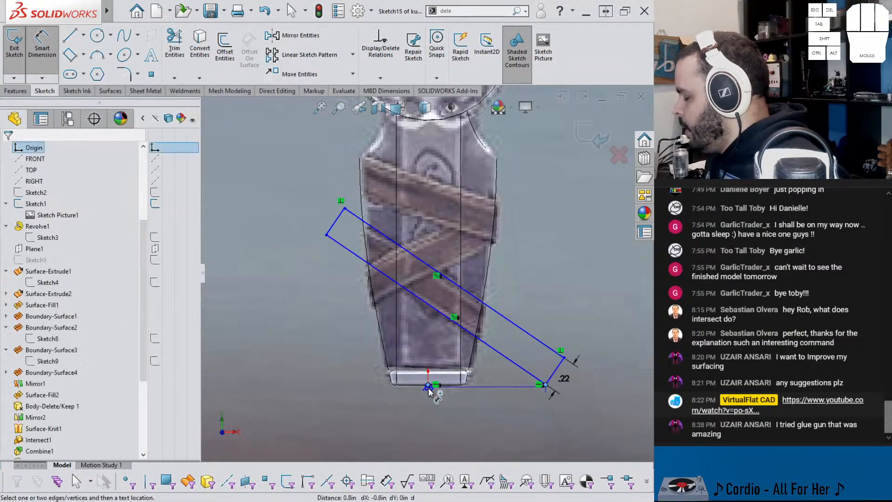
pyautogui.click(502, 401)
pyautogui.write('.8')
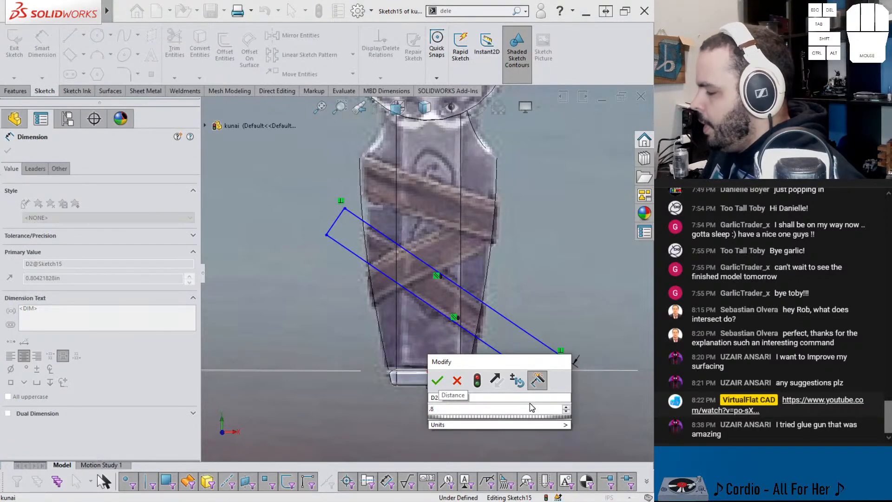
pyautogui.press('Return')
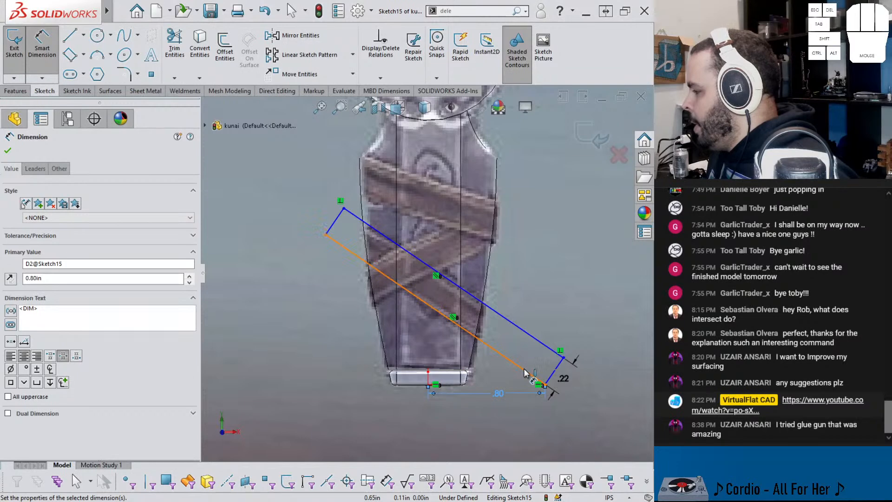
# Step: Dimension the angle between the rectangle's lower long edge and the horizontal through the origin as 35 degrees
pyautogui.click(538, 382)
pyautogui.click(545, 385)
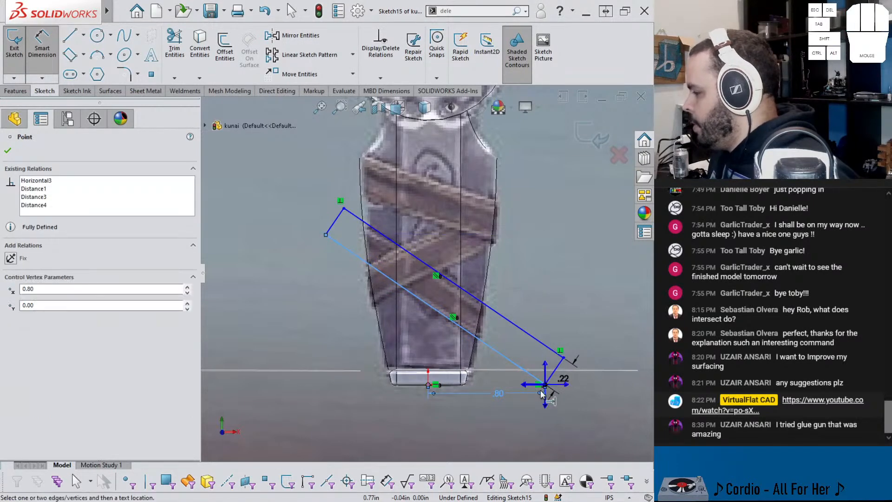
pyautogui.click(528, 386)
pyautogui.click(486, 371)
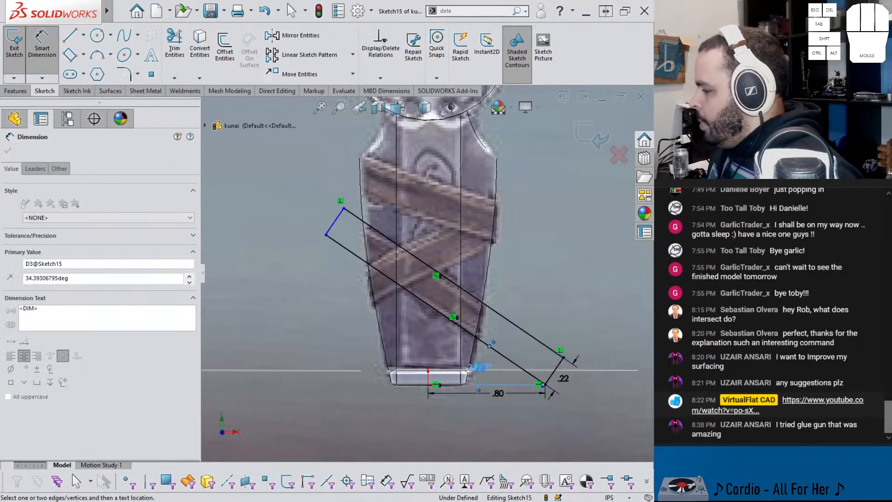
pyautogui.click(500, 390)
pyautogui.click(490, 381)
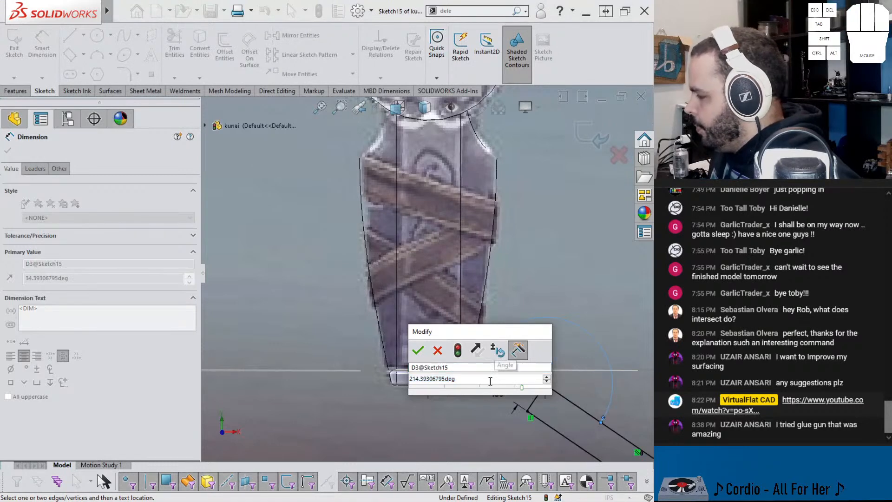
pyautogui.moveTo(462, 378); pyautogui.dragTo(380, 381)
pyautogui.write('35')
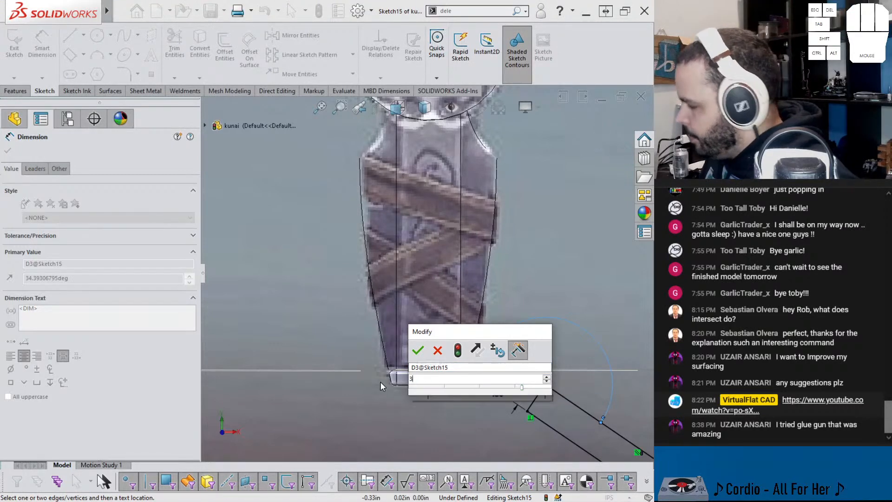
pyautogui.press('Return')
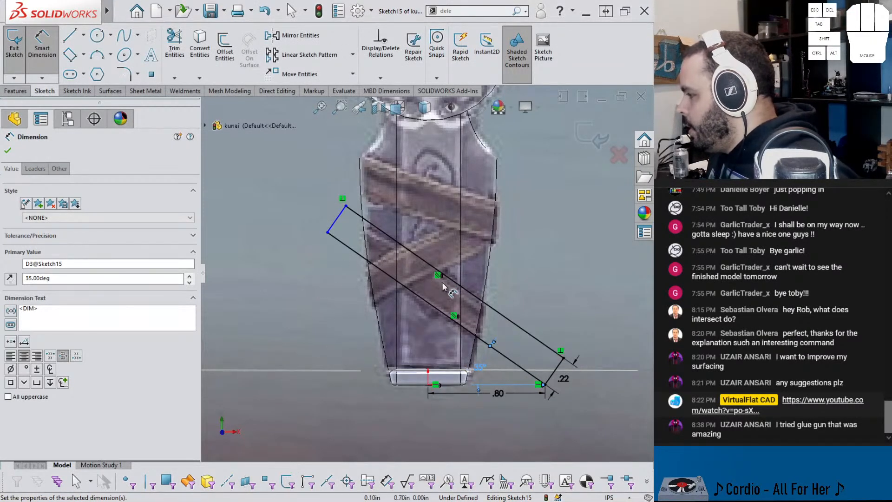
pyautogui.press('Escape')
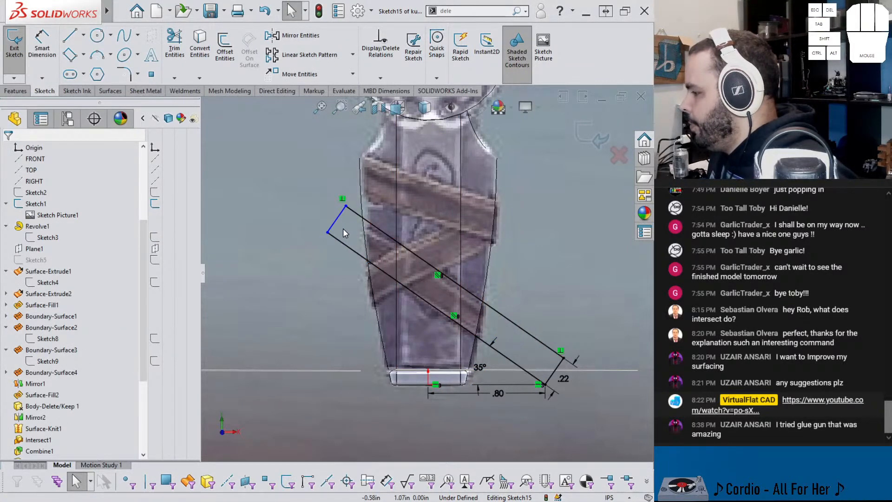
# Step: Set the rectangle's long side to 2 in and exit the sketch
pyautogui.moveTo(545, 314); pyautogui.dragTo(528, 267, button='right')
pyautogui.click(503, 306)
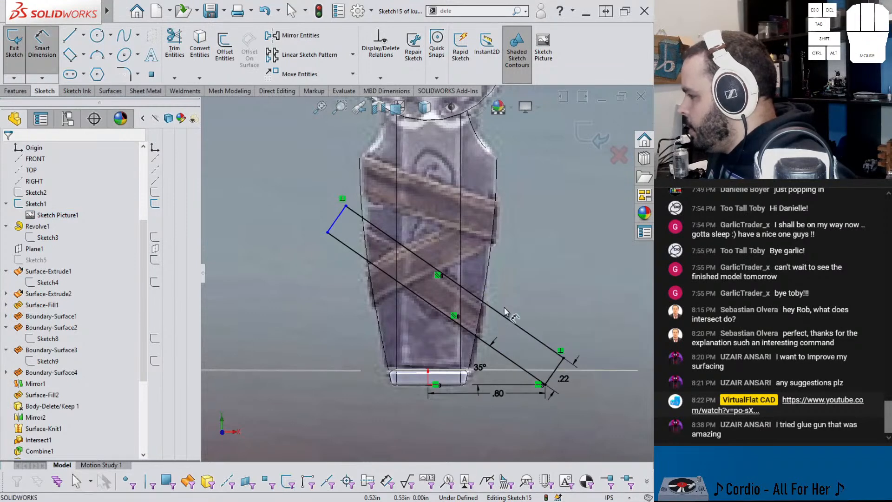
pyautogui.click(507, 319)
pyautogui.click(516, 316)
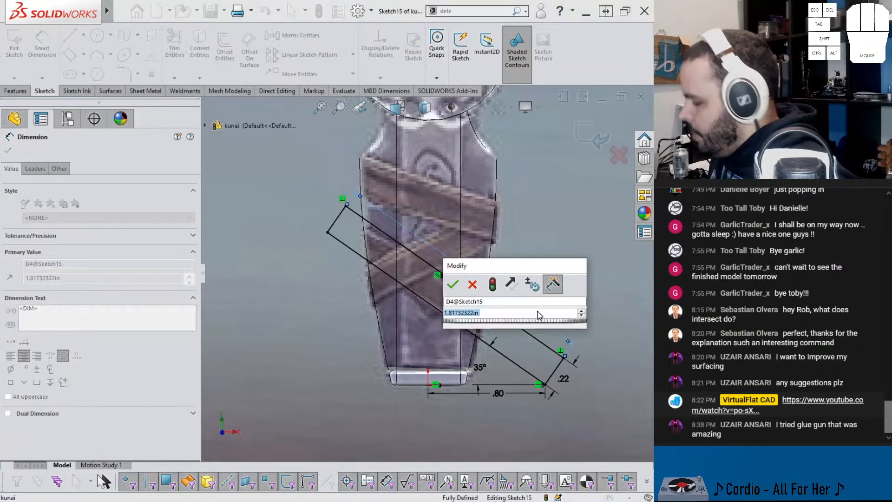
pyautogui.write('2')
pyautogui.press('Return')
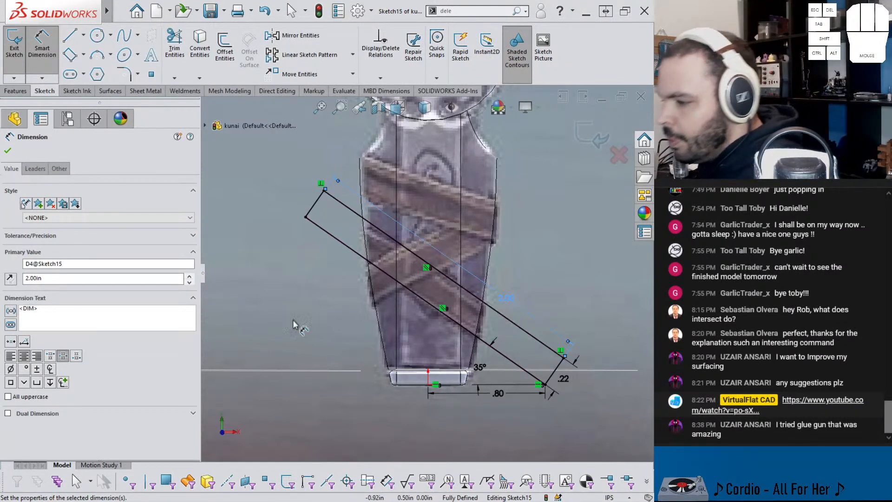
pyautogui.click(604, 128)
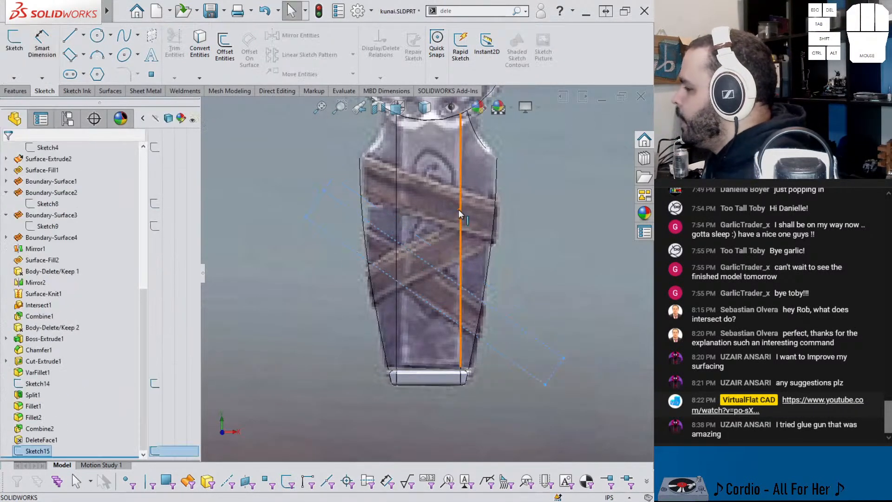
# Step: Hide Sketch1, which holds the reference picture
pyautogui.scroll(6, 455, 212)
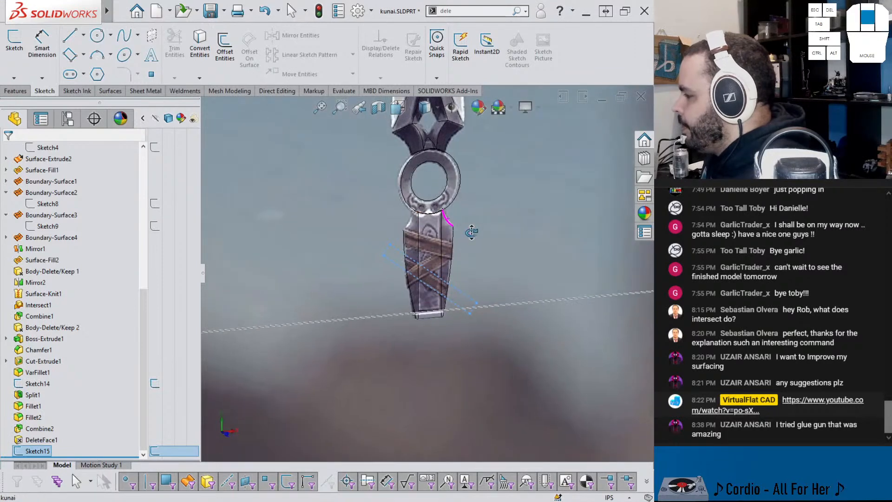
pyautogui.scroll(-3, 438, 247)
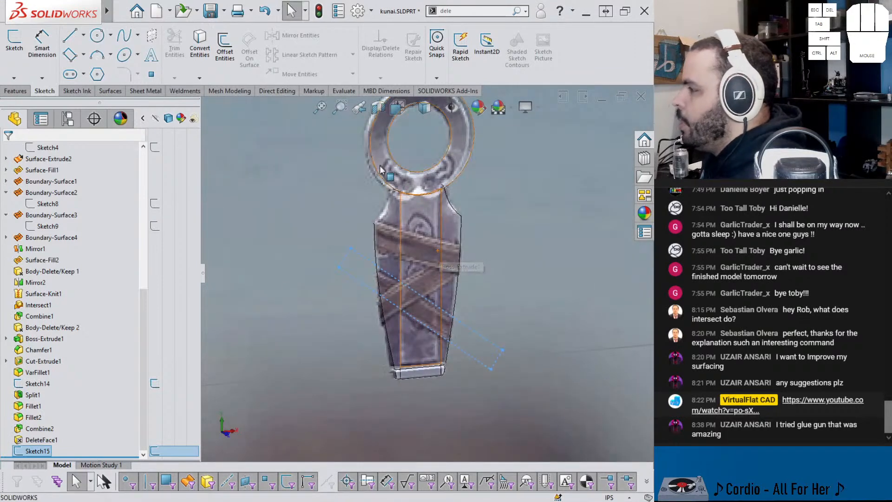
pyautogui.scroll(3, 324, 176)
pyautogui.scroll(5, 70, 288)
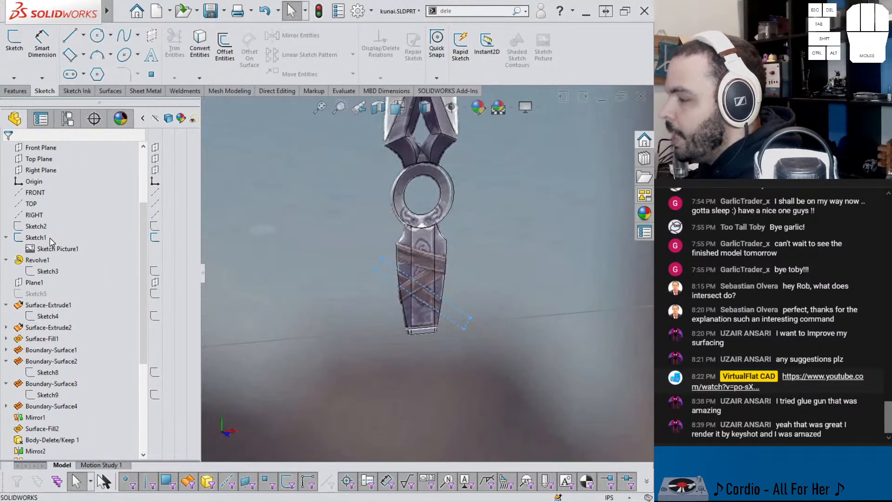
pyautogui.click(38, 242)
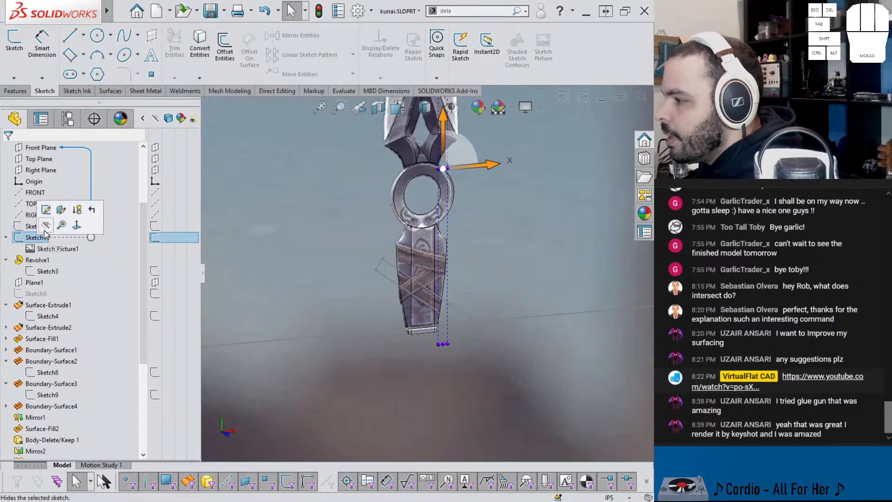
pyautogui.click(45, 225)
# Step: Start a projection split line with the slanted rectangle sketch and select the first four handle faces it crosses
pyautogui.scroll(4, 443, 284)
pyautogui.moveTo(378, 246); pyautogui.dragTo(406, 271, button='middle')
pyautogui.scroll(2, 406, 271)
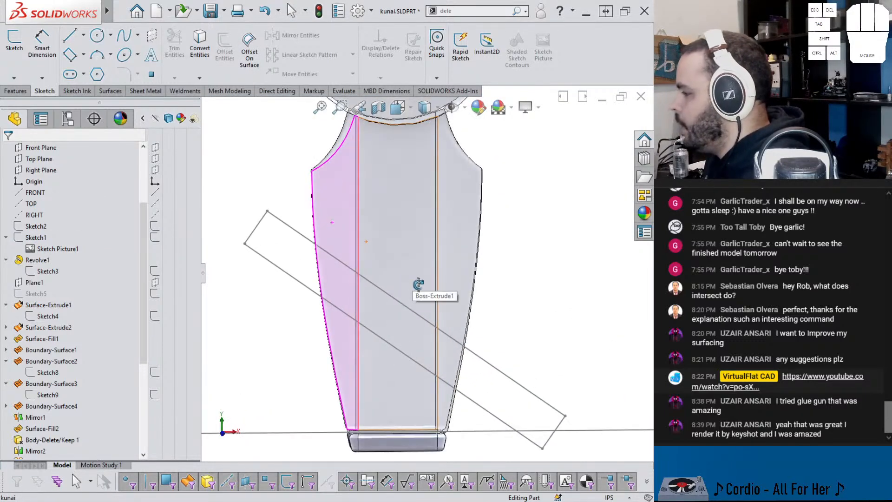
pyautogui.moveTo(507, 289); pyautogui.dragTo(457, 296, button='middle')
pyautogui.scroll(-2, 451, 292)
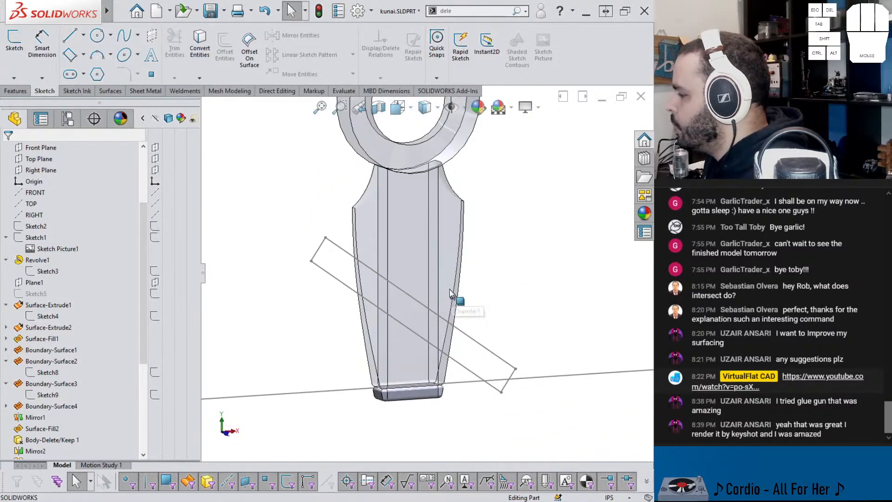
pyautogui.click(344, 91)
pyautogui.scroll(9, 302, 92)
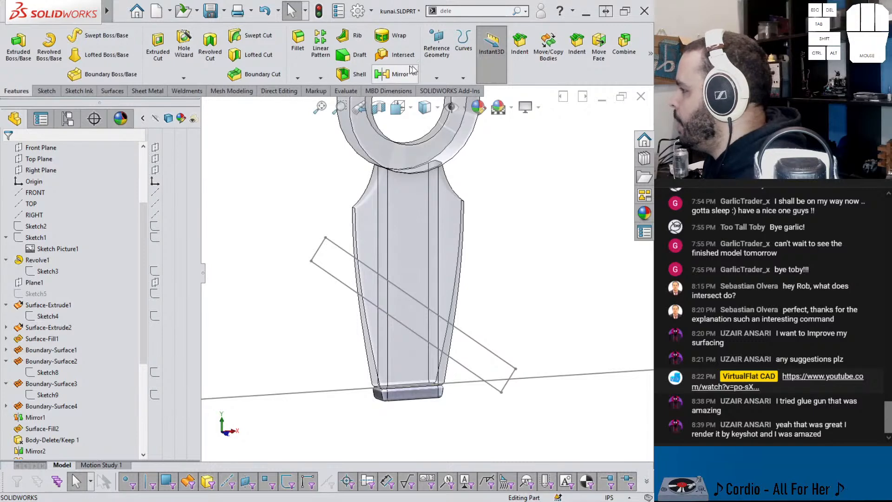
pyautogui.click(437, 77)
pyautogui.click(463, 77)
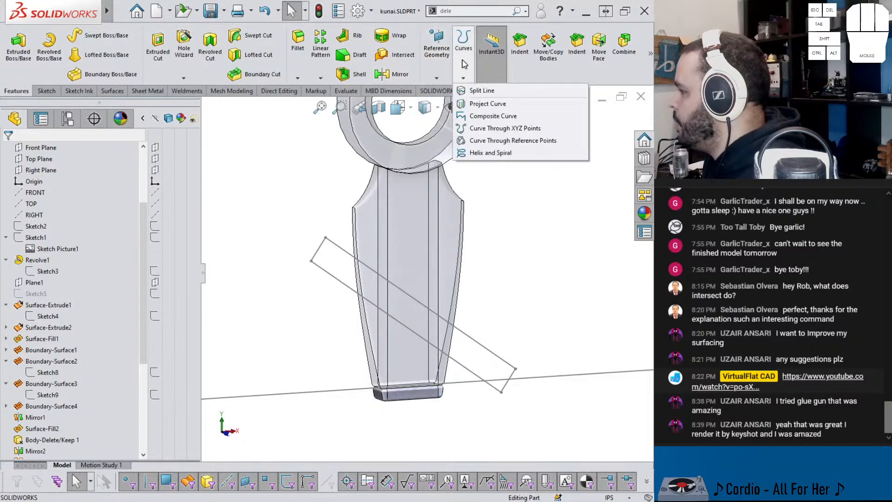
pyautogui.click(481, 91)
pyautogui.scroll(-3, 384, 286)
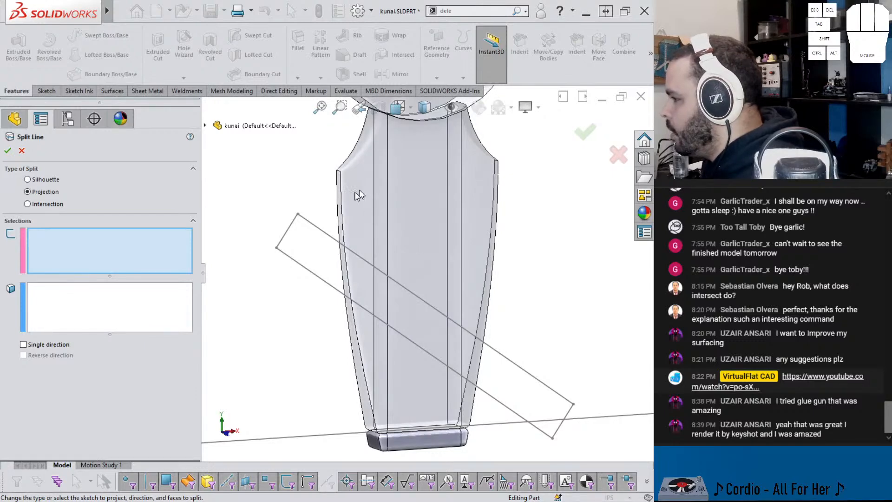
pyautogui.click(290, 261)
pyautogui.click(356, 207)
pyautogui.click(464, 206)
pyautogui.click(463, 204)
pyautogui.click(464, 205)
pyautogui.click(442, 208)
pyautogui.moveTo(442, 208); pyautogui.dragTo(432, 231, button='middle')
pyautogui.click(360, 231)
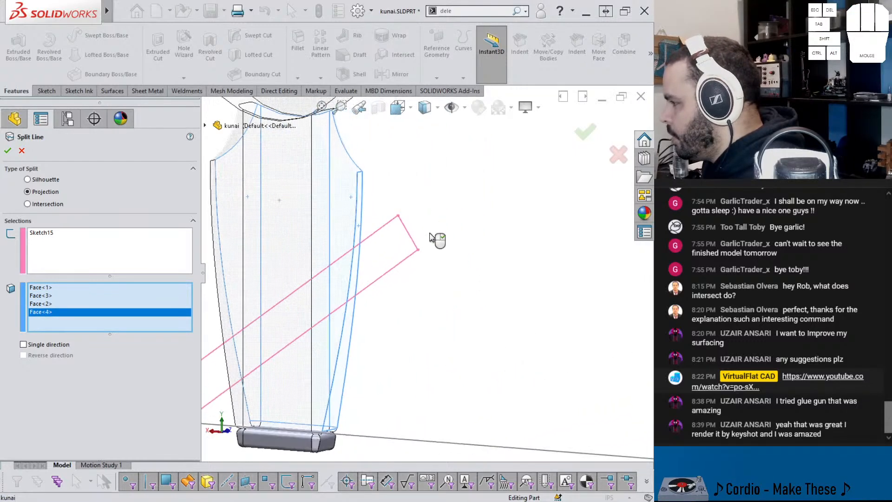
# Step: Add the remaining four handle faces around the back and sides to the split line and apply it
pyautogui.click(334, 239)
pyautogui.click(299, 232)
pyautogui.moveTo(299, 233); pyautogui.dragTo(408, 233, button='middle')
pyautogui.click(229, 249)
pyautogui.click(309, 223)
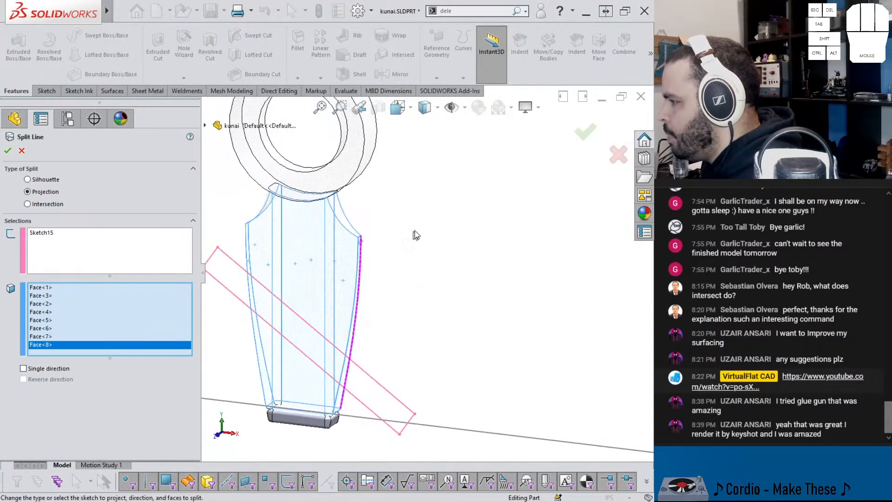
pyautogui.click(585, 131)
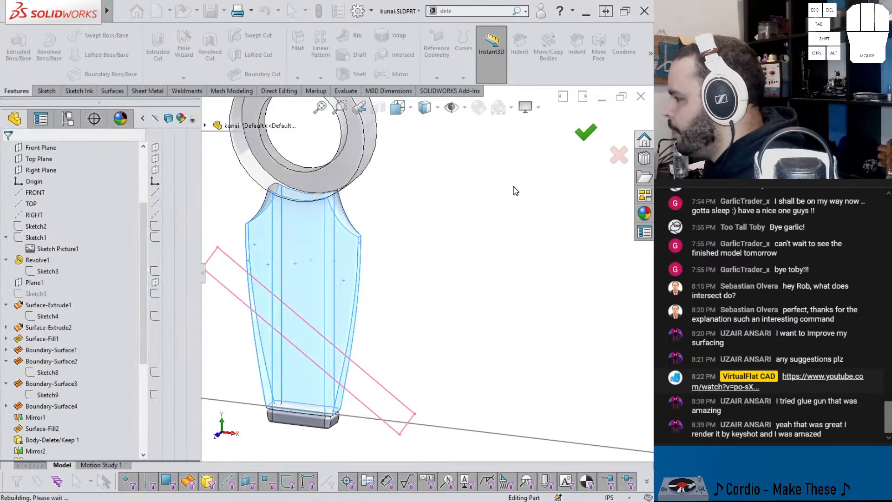
# Step: Turn off the transparency of the kunai's solid bodies
pyautogui.scroll(3, 166, 220)
pyautogui.click(192, 217)
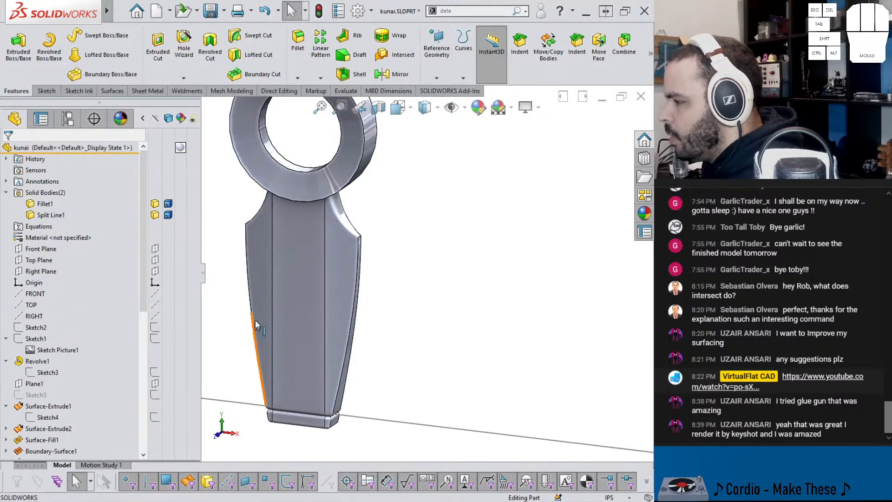
pyautogui.click(290, 282)
pyautogui.click(297, 336)
pyautogui.click(393, 344)
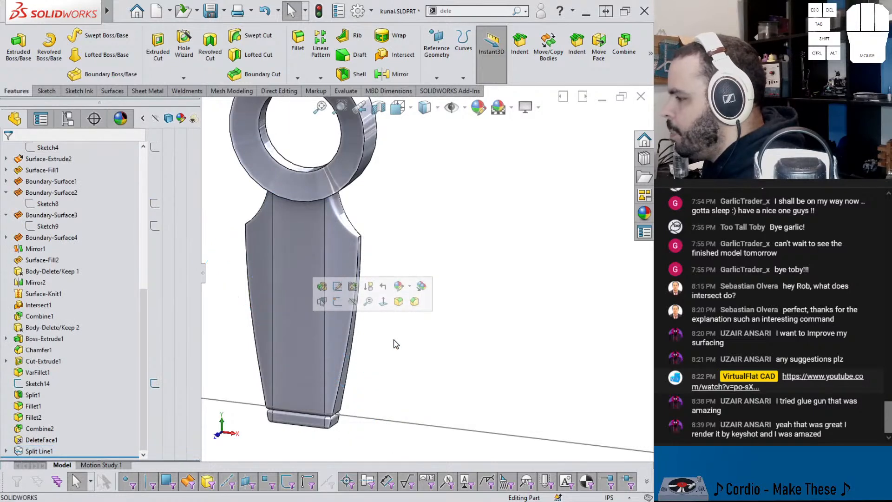
# Step: Display tangent edges as phantom and inspect the split band around the handle
pyautogui.moveTo(106, 10)
pyautogui.click(157, 11)
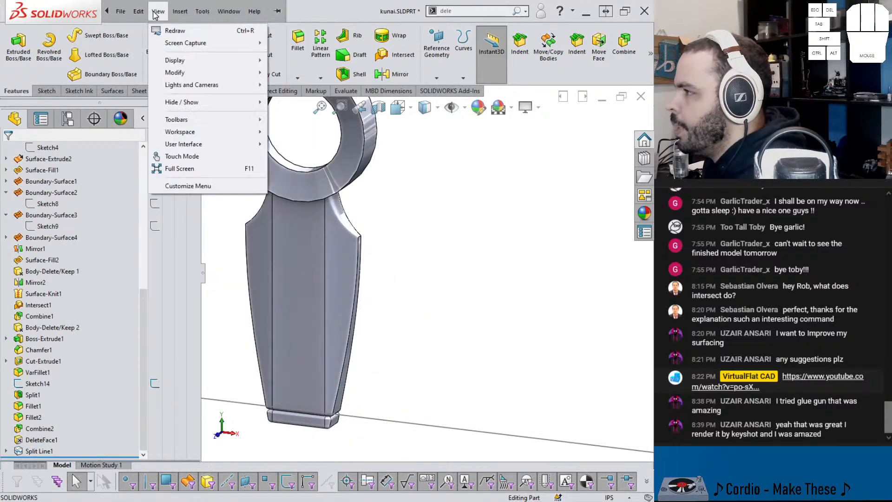
pyautogui.moveTo(139, 13)
pyautogui.moveTo(174, 13)
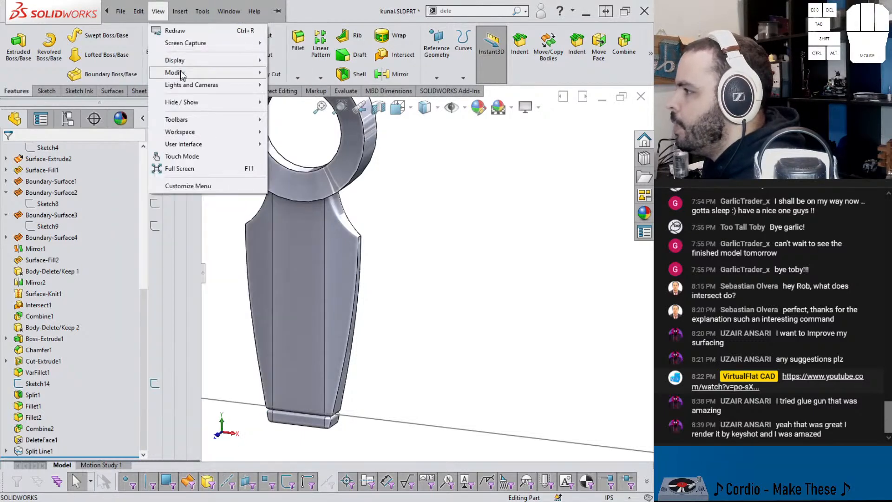
pyautogui.moveTo(183, 64)
pyautogui.click(364, 357)
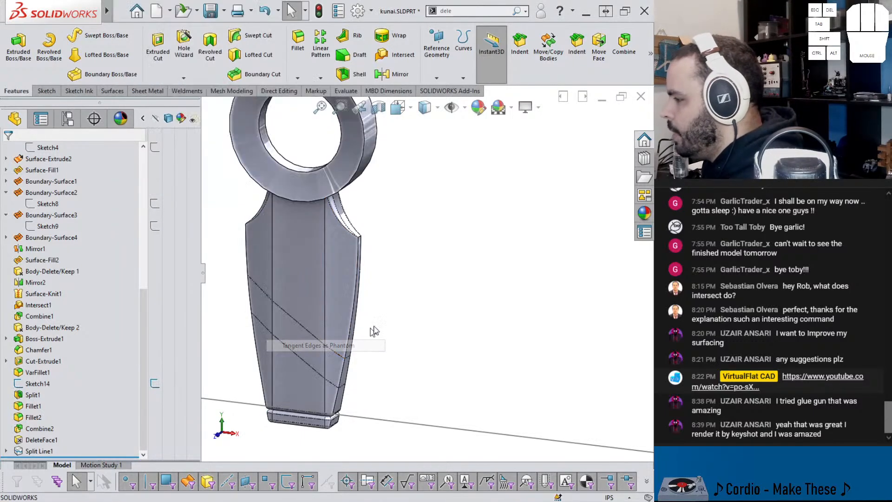
pyautogui.moveTo(359, 359); pyautogui.dragTo(485, 341, button='middle')
pyautogui.scroll(-3, 378, 255)
pyautogui.moveTo(379, 255); pyautogui.dragTo(355, 253, button='middle')
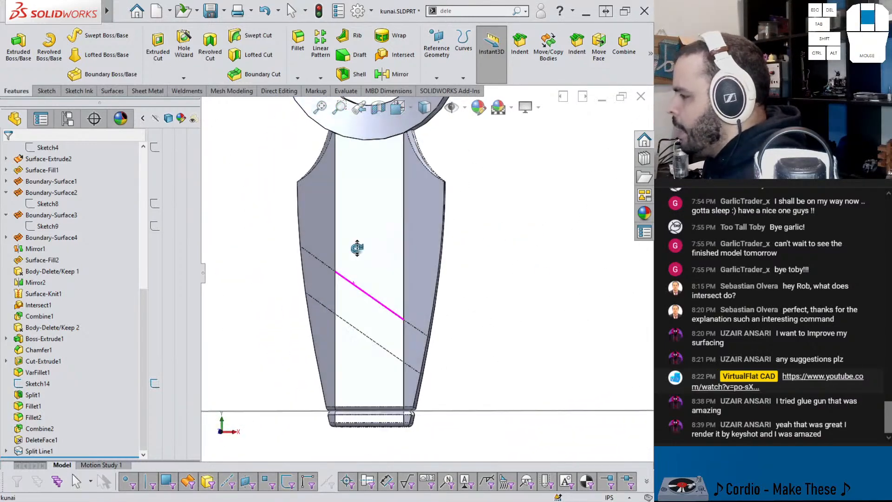
pyautogui.moveTo(297, 274); pyautogui.dragTo(384, 335, button='middle')
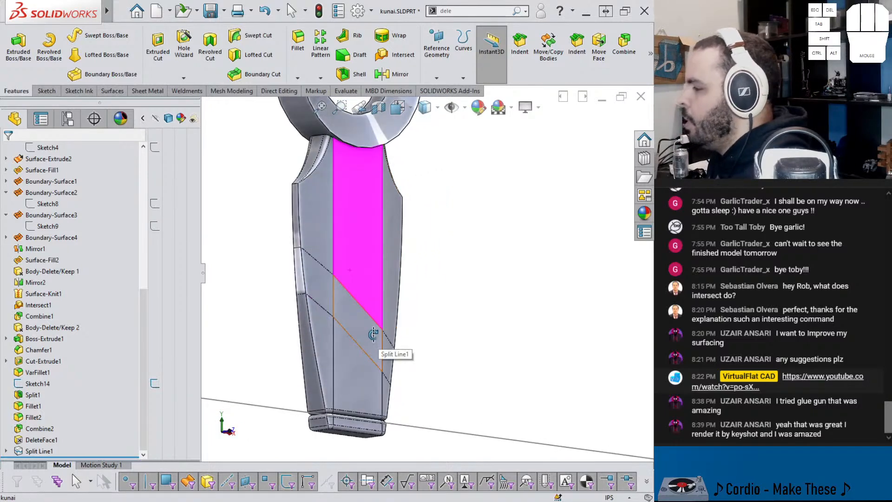
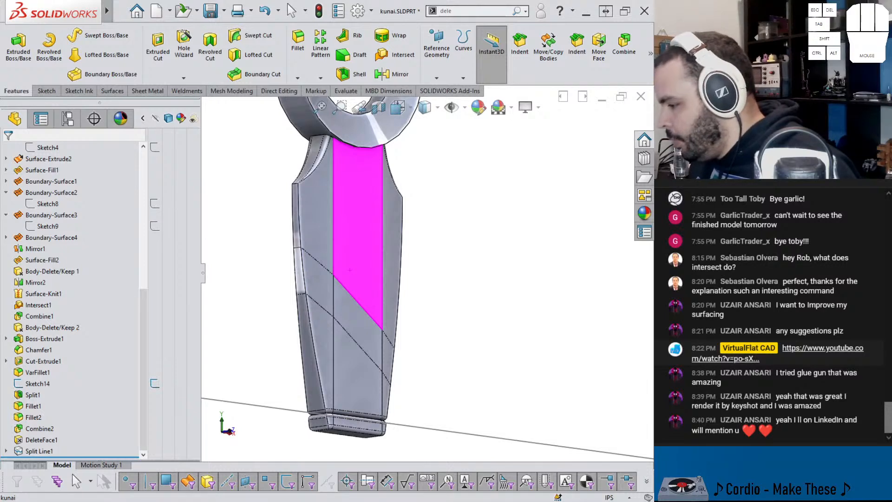
# Step: Switch to the web browser, open the Linktree page and share its linktr.ee/VirtualFlat address in the live chat
pyautogui.moveTo(263, 501)
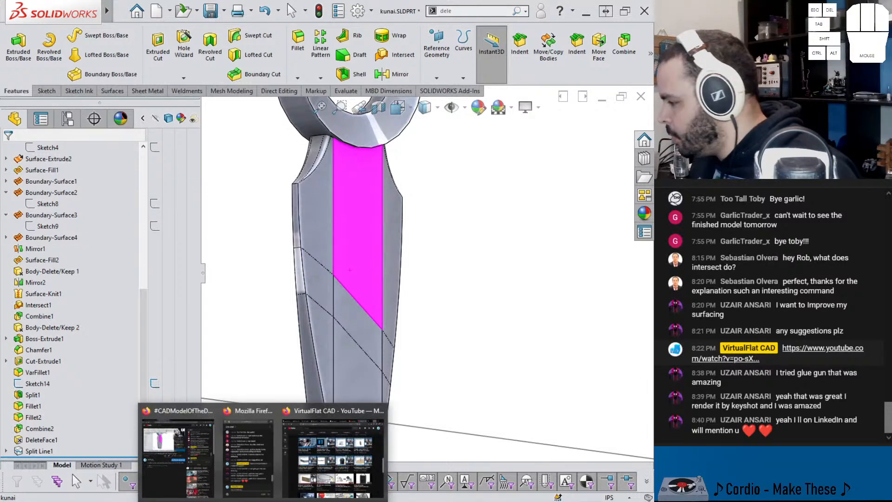
pyautogui.click(317, 420)
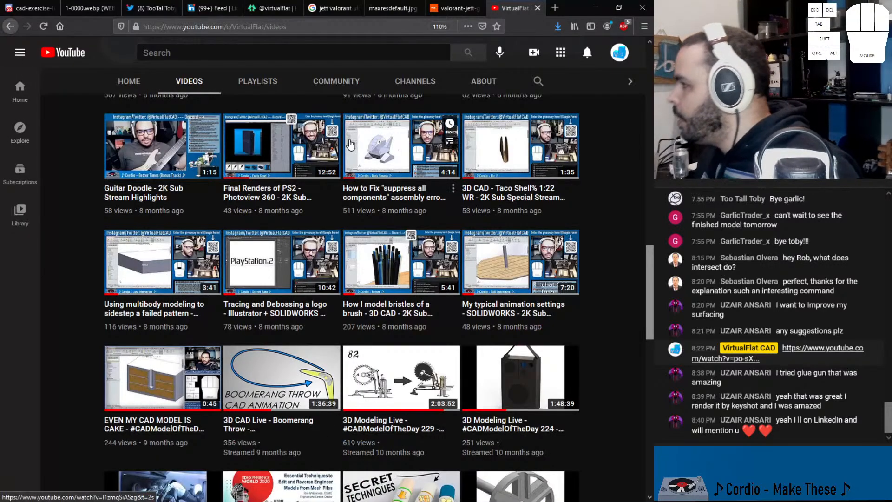
pyautogui.click(272, 8)
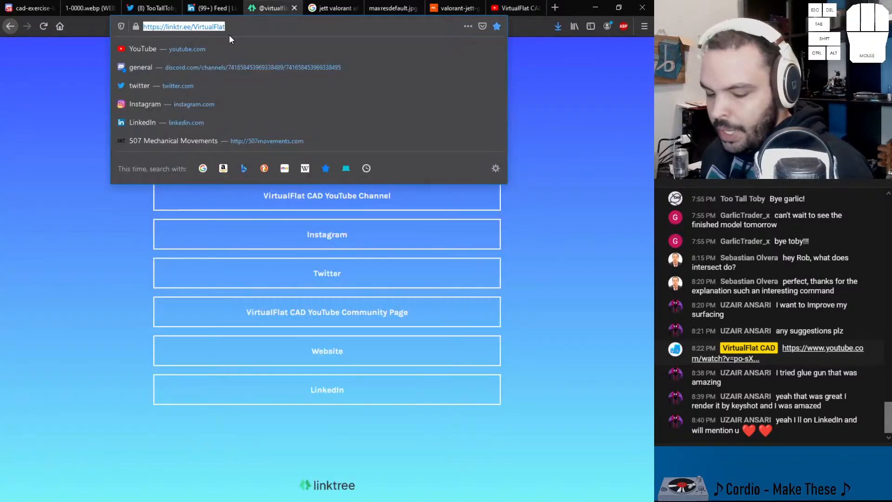
pyautogui.click(38, 381)
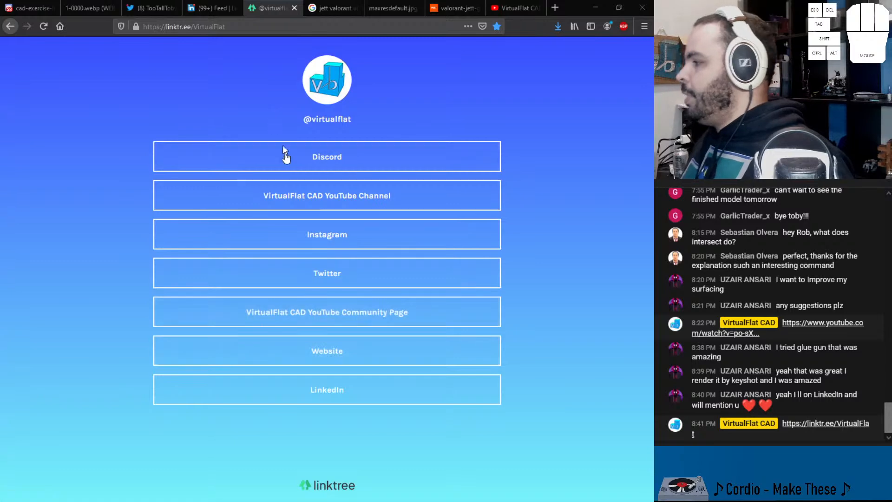
pyautogui.click(595, 10)
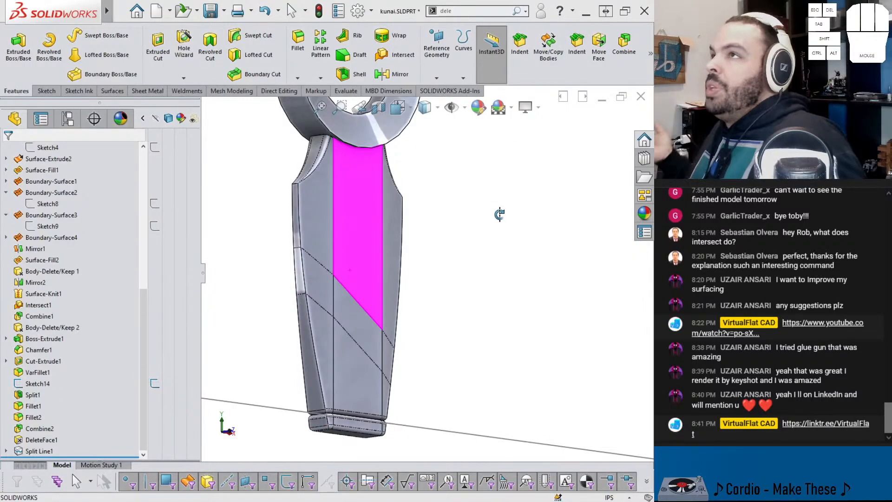
# Step: Start an offset surface with a distance of 0 in and select the three front faces of the diagonal handle band
pyautogui.moveTo(378, 259); pyautogui.dragTo(343, 381, button='middle')
pyautogui.scroll(-2, 343, 382)
pyautogui.moveTo(402, 296); pyautogui.dragTo(362, 294, button='middle')
pyautogui.press('Escape')
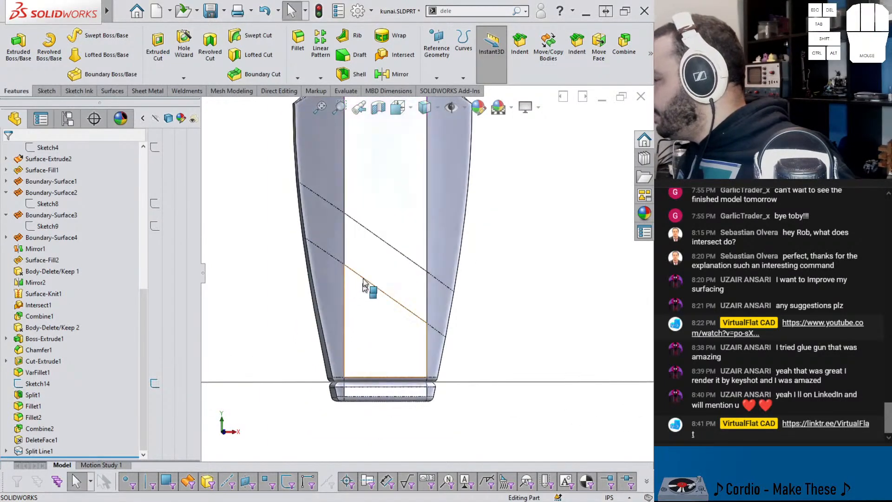
pyautogui.click(112, 90)
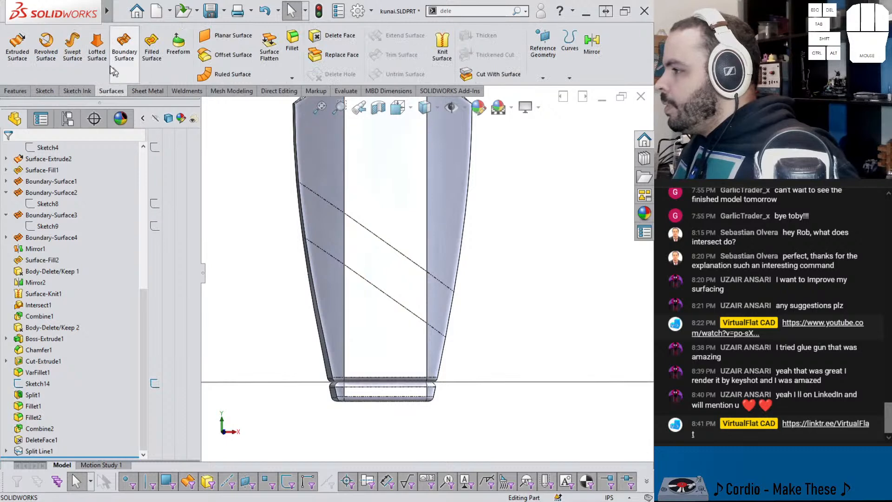
pyautogui.click(223, 54)
pyautogui.moveTo(62, 205); pyautogui.dragTo(20, 209)
pyautogui.write('0.00in')
pyautogui.press('Return')
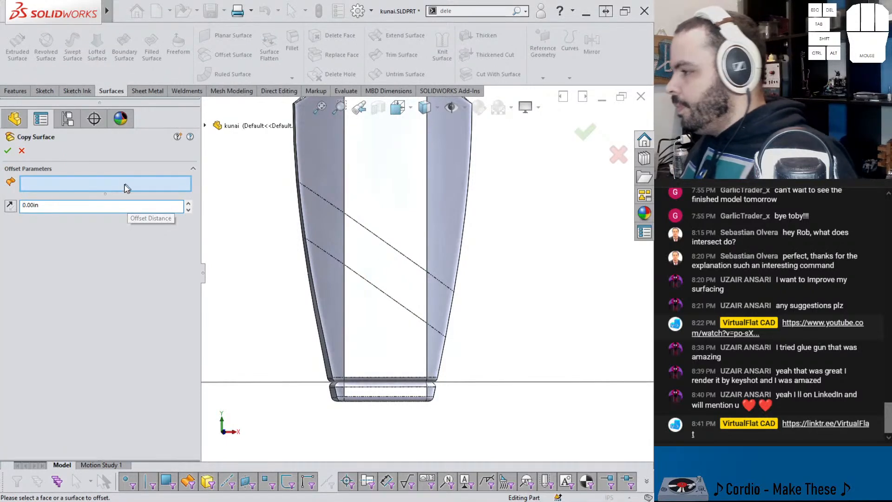
pyautogui.click(327, 233)
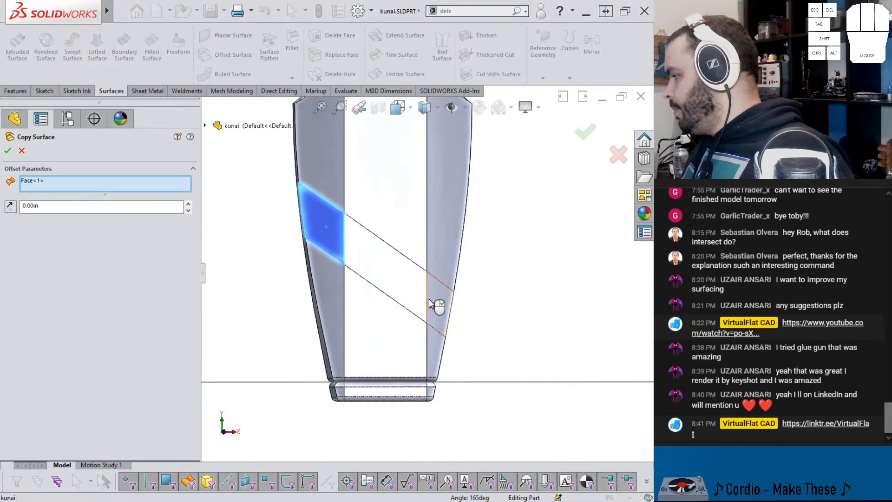
pyautogui.click(436, 300)
pyautogui.click(385, 272)
# Step: Add the five remaining band faces around the sides and back of the handle and apply the offset surface
pyautogui.moveTo(323, 234); pyautogui.dragTo(355, 240, button='middle')
pyautogui.scroll(-3, 319, 217)
pyautogui.click(322, 233)
pyautogui.click(280, 268)
pyautogui.scroll(4, 287, 295)
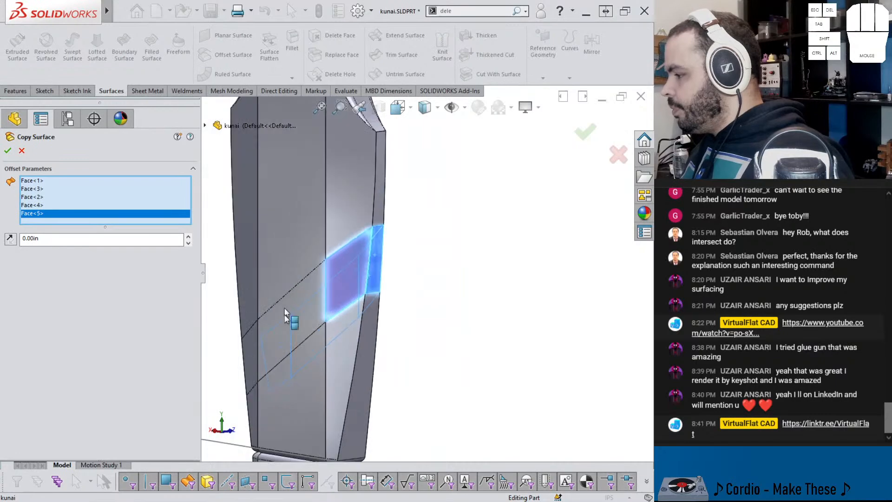
pyautogui.scroll(-2, 287, 309)
pyautogui.click(285, 314)
pyautogui.moveTo(285, 315); pyautogui.dragTo(255, 339, button='middle')
pyautogui.scroll(5, 344, 319)
pyautogui.scroll(-5, 303, 337)
pyautogui.click(303, 334)
pyautogui.click(292, 316)
pyautogui.rightClick(298, 321)
pyautogui.scroll(8, 40, 236)
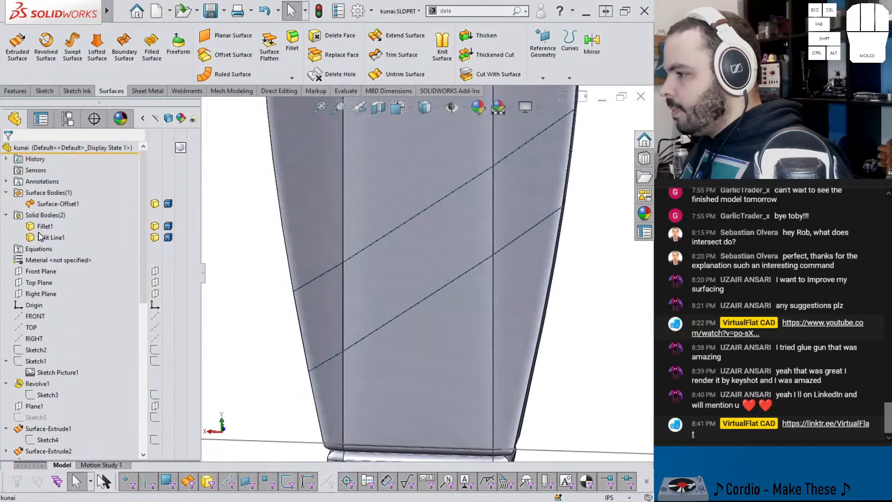
# Step: Start a Thicken on the copied band surface and direct the thickness toward its outer side
pyautogui.click(52, 216)
pyautogui.moveTo(208, 212); pyautogui.dragTo(259, 229, button='middle')
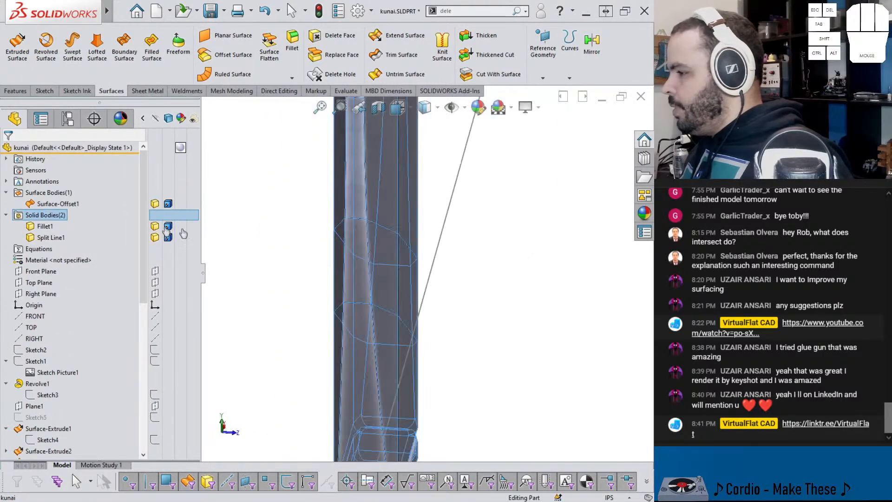
pyautogui.click(74, 205)
pyautogui.moveTo(305, 203); pyautogui.dragTo(249, 211, button='middle')
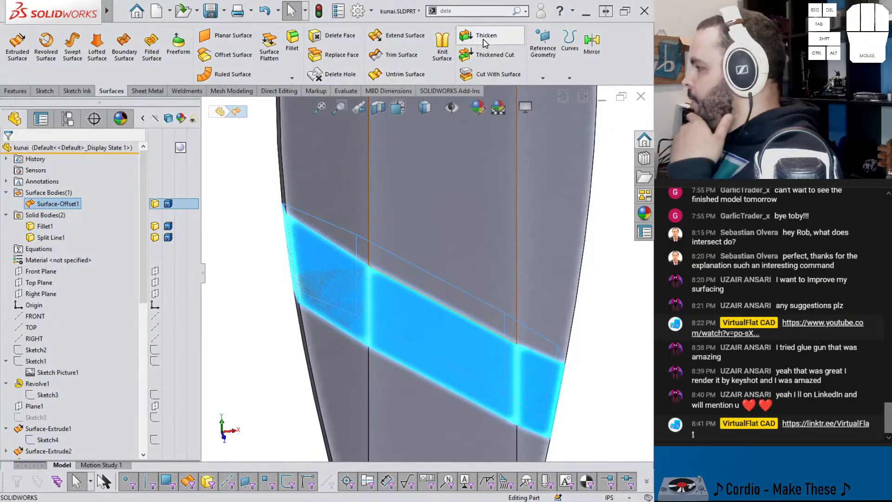
pyautogui.click(474, 36)
pyautogui.moveTo(302, 258); pyautogui.dragTo(269, 258, button='middle')
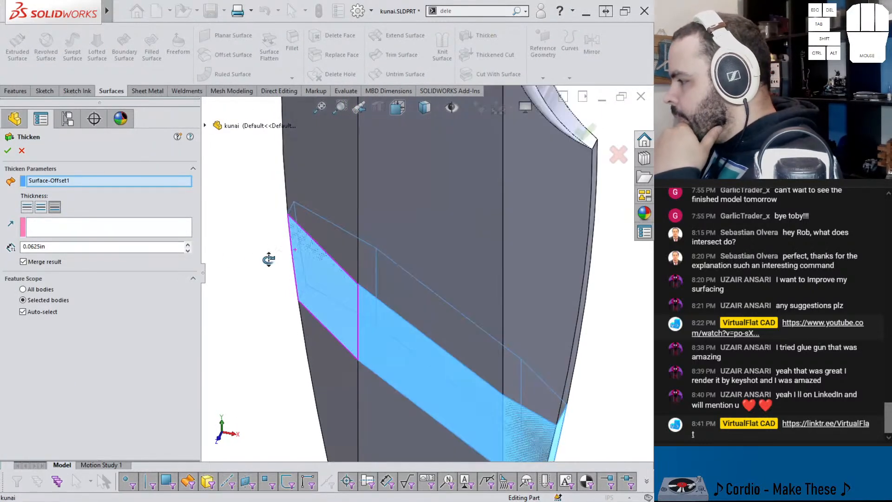
pyautogui.click(28, 210)
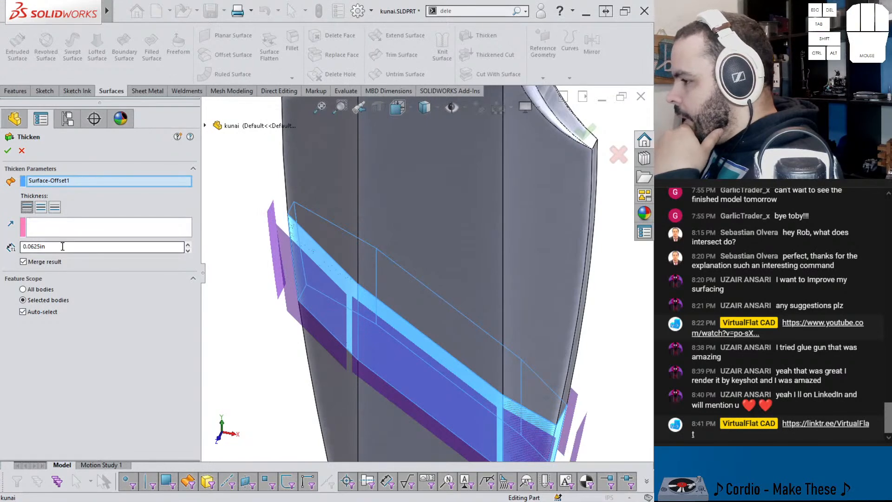
# Step: Set the band's thickness to 0.01 in, turn off merging with other bodies and apply the Thicken
pyautogui.write('.025')
pyautogui.press('Return')
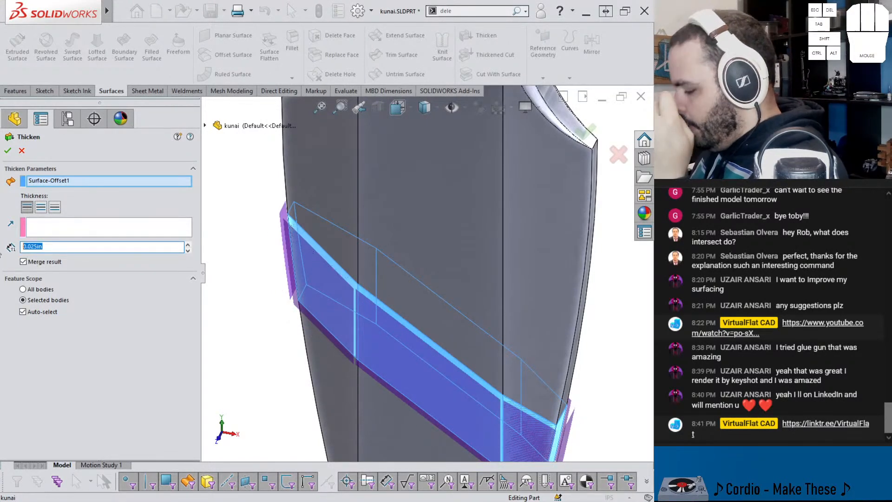
pyautogui.write('.010')
pyautogui.press('Return')
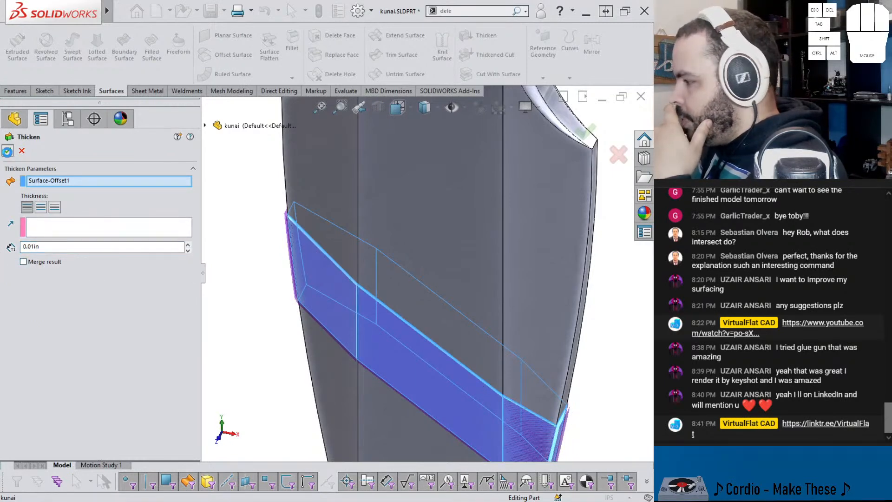
pyautogui.click(7, 153)
pyautogui.scroll(3, 325, 309)
pyautogui.moveTo(365, 302); pyautogui.dragTo(388, 285, button='middle')
pyautogui.scroll(-5, 406, 278)
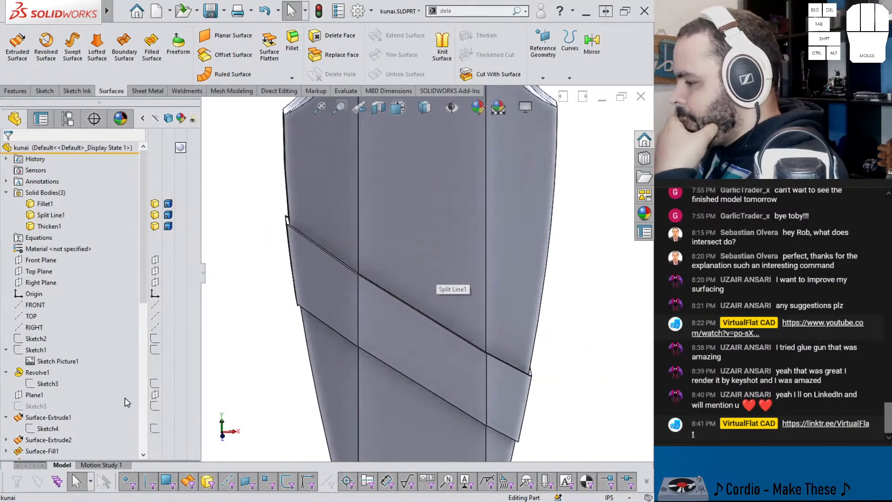
# Step: Roll the model back before the Thicken and start a fillet on the eight corner edges of the isolated band surface
pyautogui.scroll(-9, 124, 404)
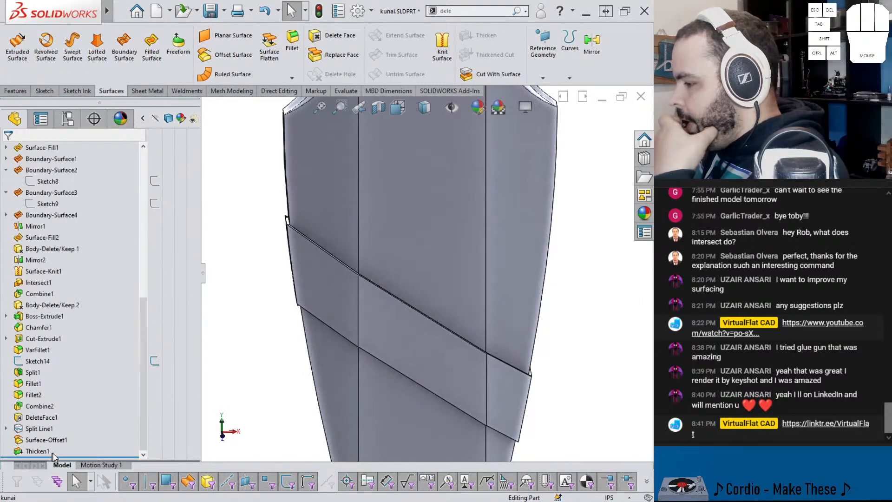
pyautogui.moveTo(59, 455); pyautogui.dragTo(59, 445)
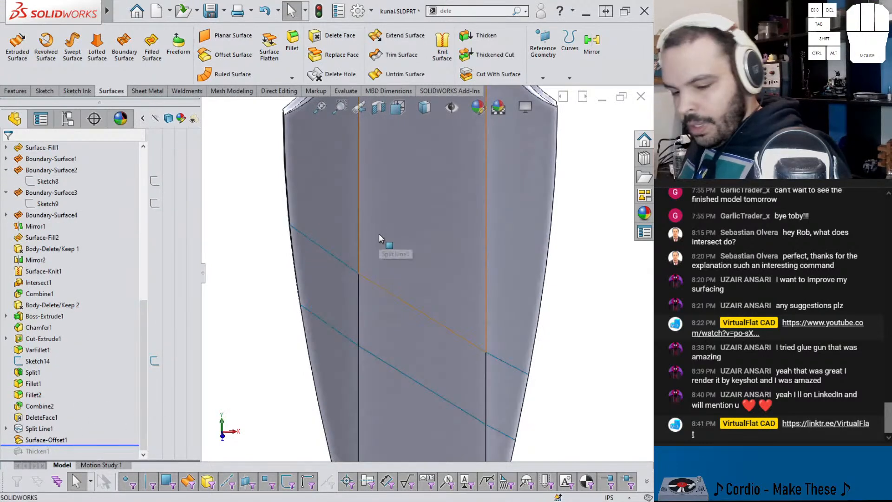
pyautogui.click(348, 303)
pyautogui.click(440, 273)
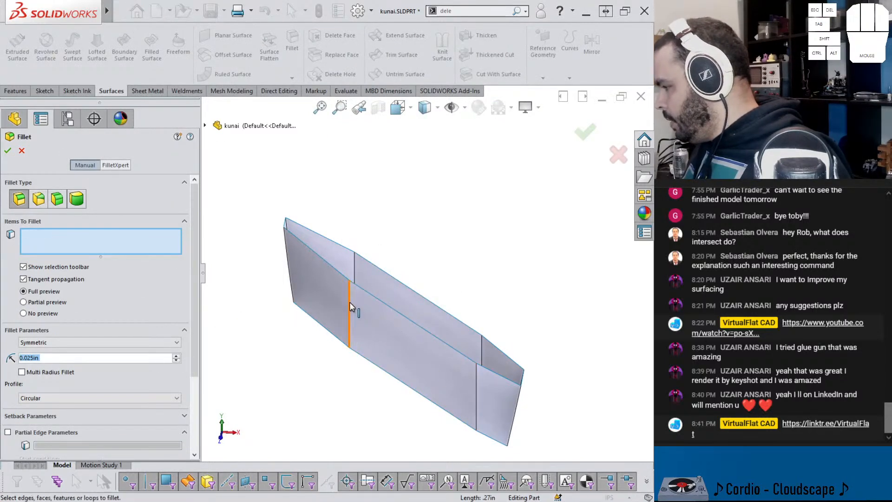
pyautogui.click(378, 273)
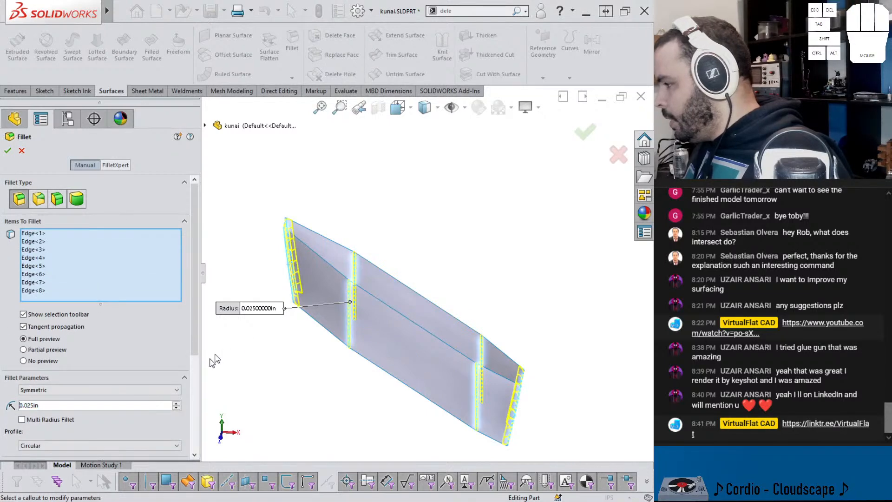
# Step: Apply the corner fillet with a radius of 0.025 in and show the hidden handle body again
pyautogui.click(176, 402)
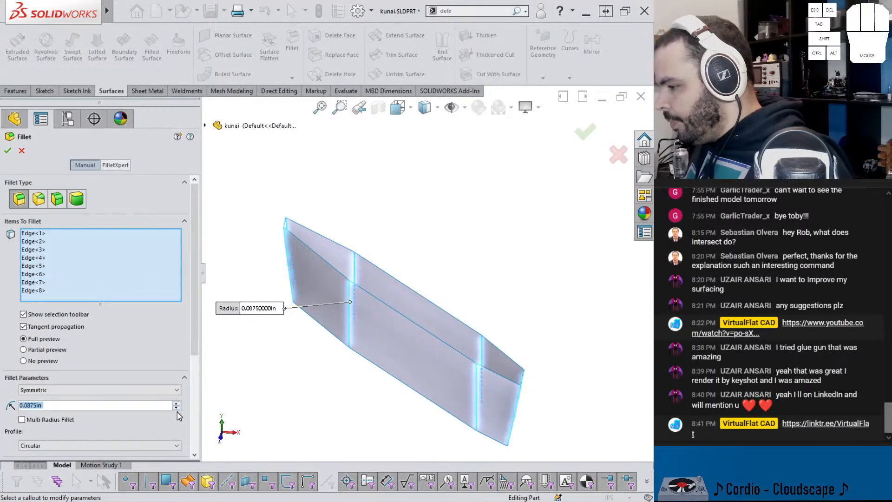
pyautogui.write('.05')
pyautogui.press('Return')
pyautogui.write('.025')
pyautogui.press('Return')
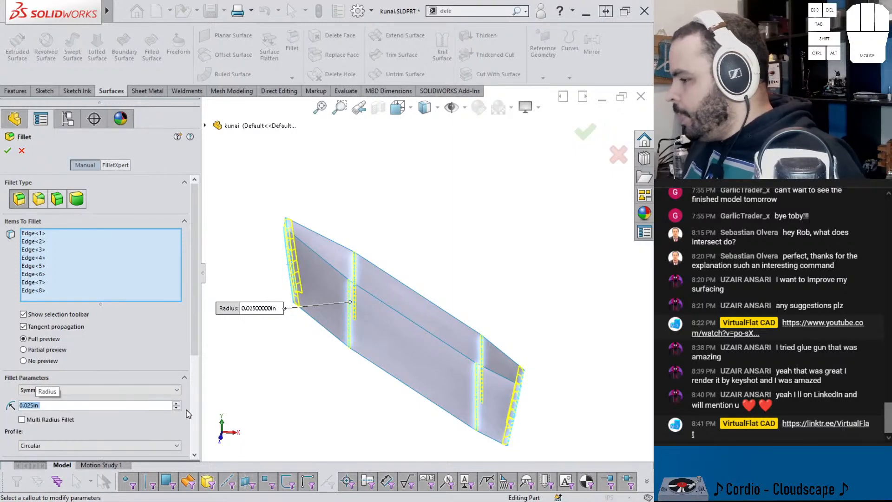
pyautogui.press('Return')
pyautogui.hotkey('shift', 'Tab')
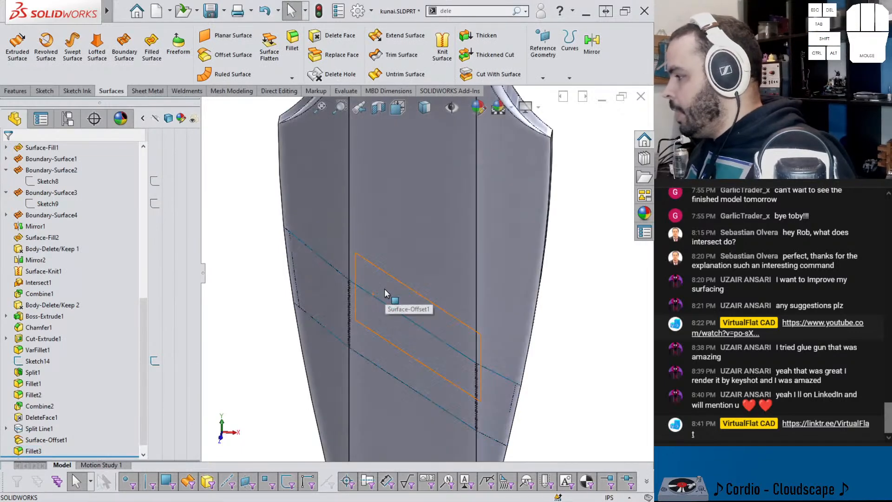
# Step: Roll the model forward past the Thicken and inspect the rounded wrap around the handle
pyautogui.scroll(-1, 125, 412)
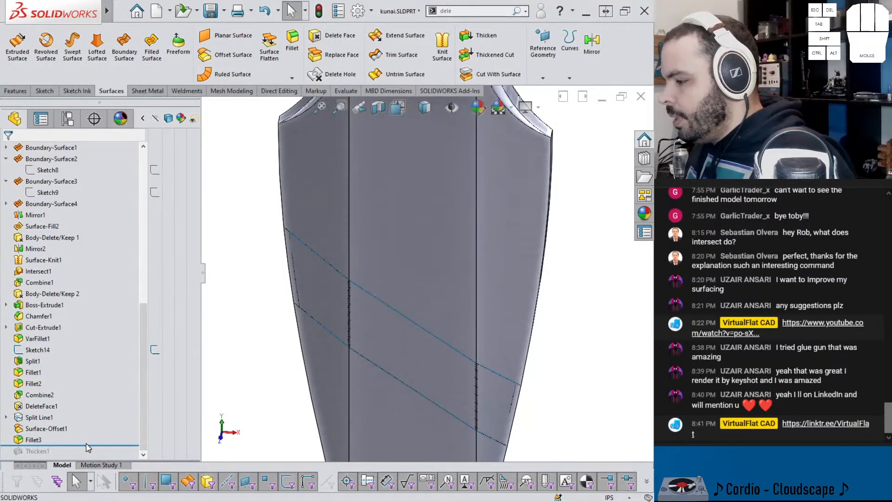
pyautogui.moveTo(88, 446); pyautogui.dragTo(74, 457)
pyautogui.moveTo(241, 270); pyautogui.dragTo(286, 309, button='middle')
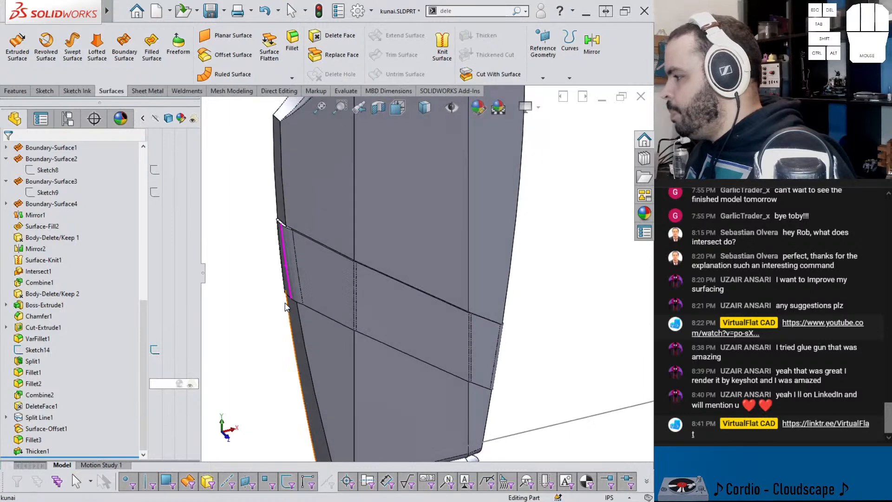
pyautogui.scroll(2, 388, 291)
pyautogui.moveTo(389, 291); pyautogui.dragTo(429, 302, button='middle')
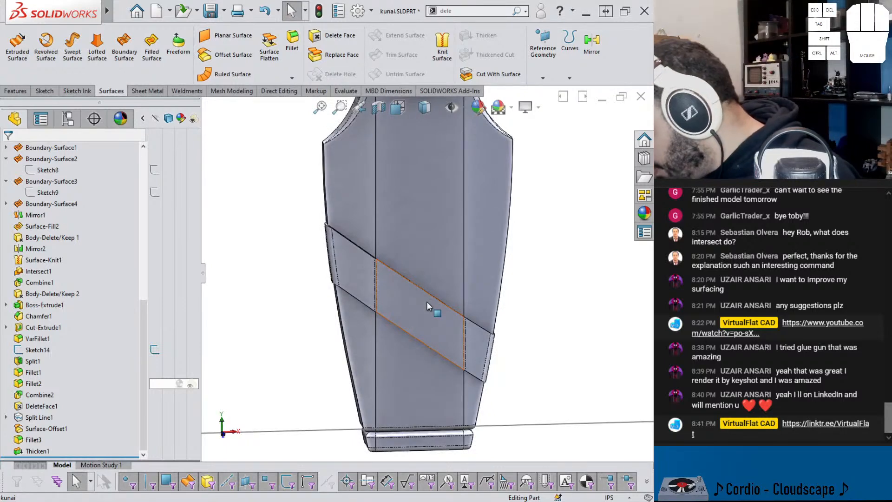
pyautogui.moveTo(422, 297); pyautogui.dragTo(474, 301, button='middle')
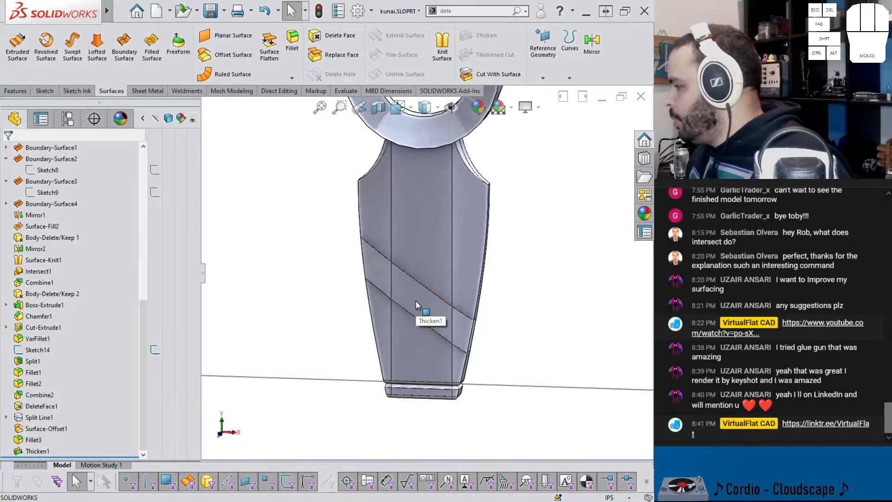
# Step: Start Delete Face and select the three front faces of the split band on the handle
pyautogui.moveTo(373, 263)
pyautogui.mouseDown(button='middle')
pyautogui.moveTo(483, 257)
pyautogui.moveTo(372, 254)
pyautogui.mouseUp(button='middle')
pyautogui.click(518, 12)
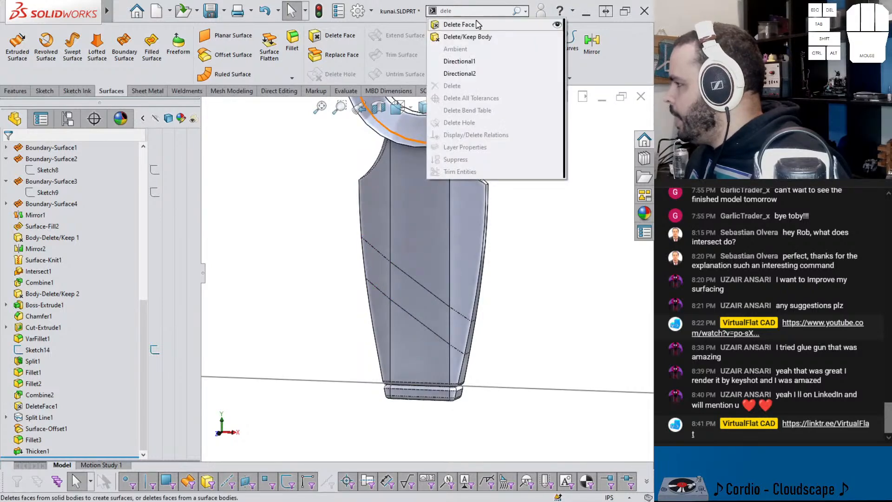
pyautogui.click(478, 23)
pyautogui.click(383, 273)
pyautogui.click(415, 288)
pyautogui.click(461, 328)
# Step: Add the band's side and back faces and remove the split band with the Delete and Patch option
pyautogui.moveTo(461, 327); pyautogui.dragTo(422, 334, button='middle')
pyautogui.click(474, 343)
pyautogui.click(486, 330)
pyautogui.moveTo(487, 329); pyautogui.dragTo(548, 272, button='middle')
pyautogui.click(535, 283)
pyautogui.scroll(-5, 514, 255)
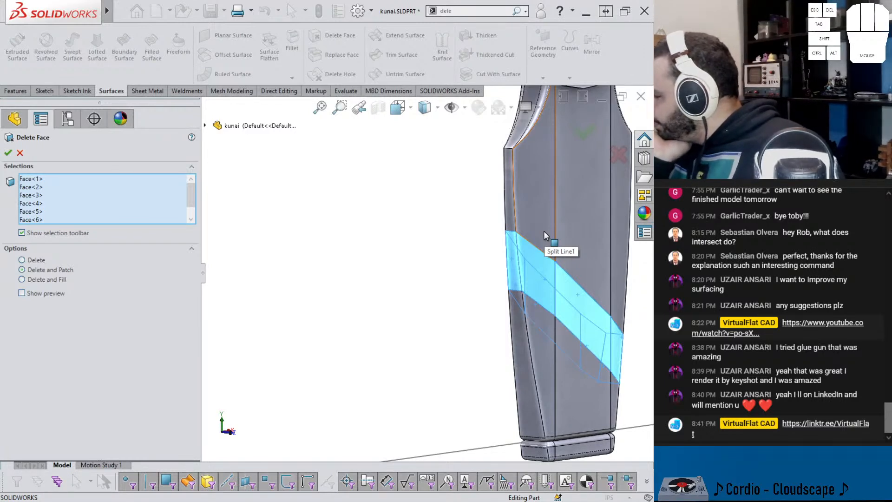
pyautogui.click(584, 134)
pyautogui.scroll(-2, 578, 230)
pyautogui.moveTo(579, 233); pyautogui.dragTo(554, 252, button='middle')
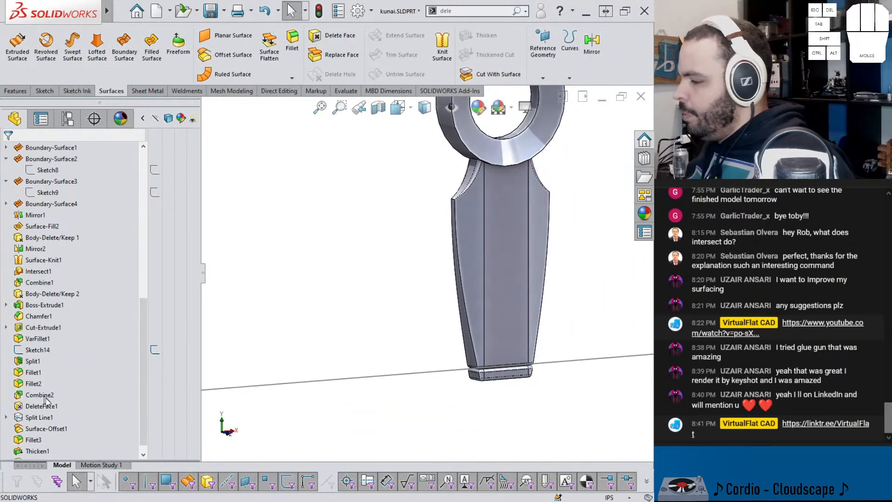
pyautogui.scroll(-3, 520, 251)
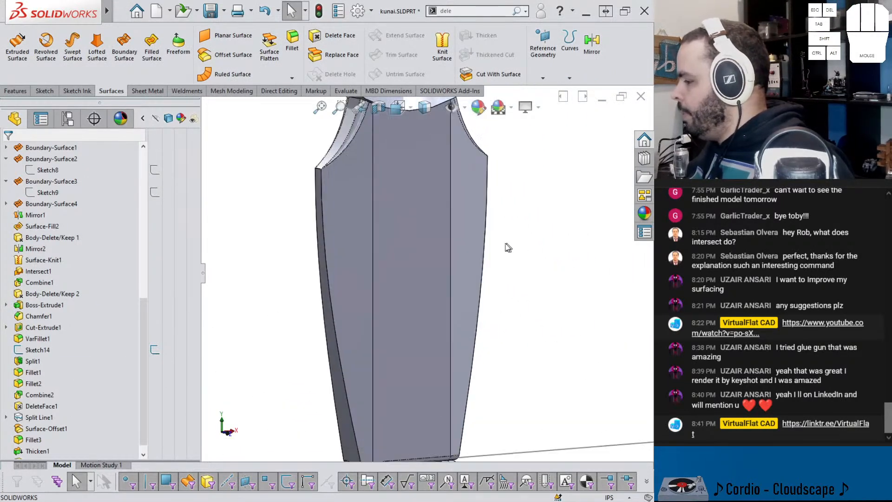
# Step: Save the kunai part
pyautogui.click(471, 208)
pyautogui.click(275, 129)
pyautogui.hotkey('ctrl', 's')
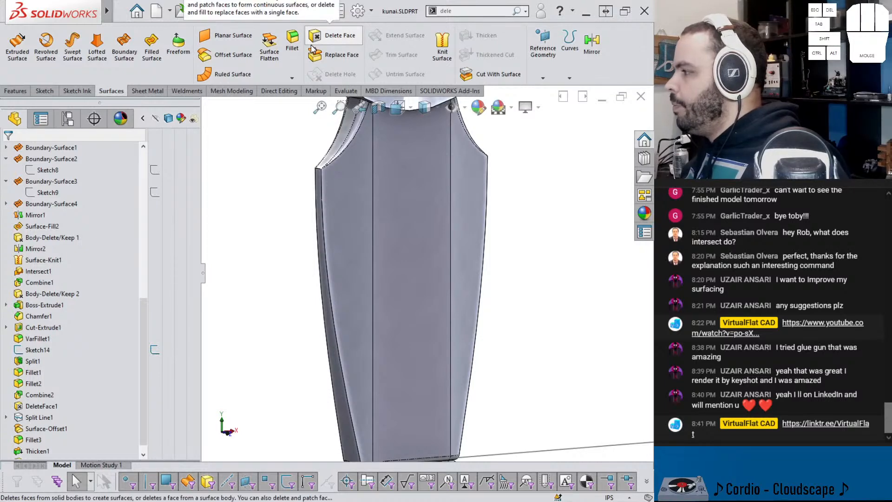
# Step: Start a surface offset at zero distance and select the three front faces of the handle
pyautogui.click(230, 54)
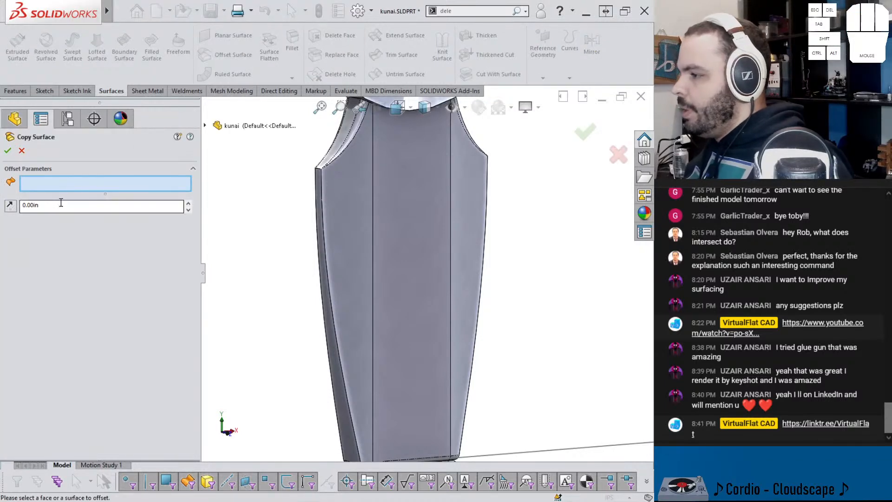
pyautogui.click(57, 188)
pyautogui.click(333, 194)
pyautogui.click(411, 192)
pyautogui.click(460, 191)
# Step: Add the handle's side and back faces to the zero-distance offset and create the surface copy
pyautogui.moveTo(460, 192); pyautogui.dragTo(367, 228, button='middle')
pyautogui.click(335, 243)
pyautogui.click(338, 222)
pyautogui.click(296, 219)
pyautogui.moveTo(296, 219); pyautogui.dragTo(321, 192, button='middle')
pyautogui.scroll(-3, 297, 227)
pyautogui.scroll(1, 302, 236)
pyautogui.click(302, 232)
pyautogui.scroll(2, 301, 231)
pyautogui.rightClick(305, 231)
# Step: Hide the solid handle body and make the copied surface body Surface-Offset2 transparent
pyautogui.press('Tab')
pyautogui.scroll(-2, 413, 292)
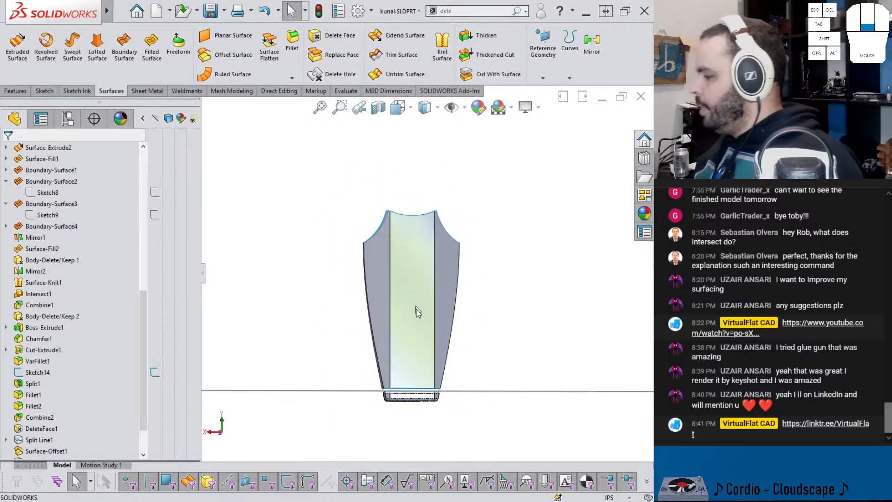
pyautogui.scroll(1, 409, 295)
pyautogui.click(398, 280)
pyautogui.scroll(10, 105, 305)
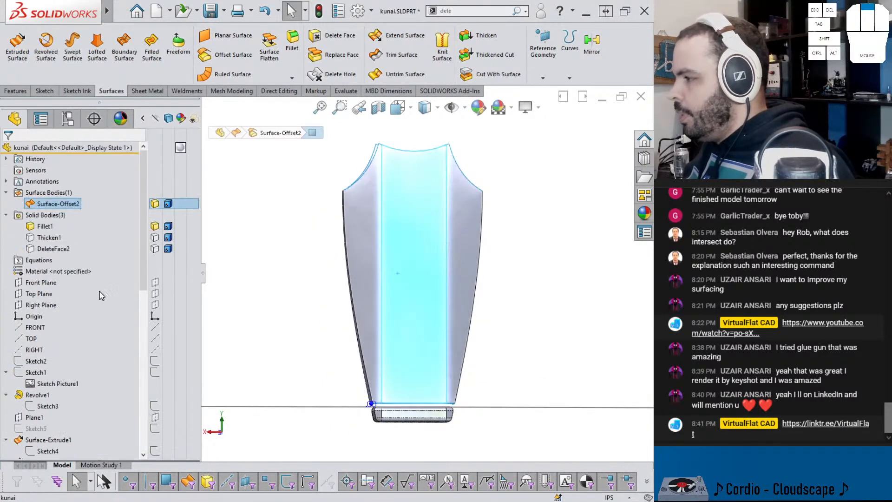
pyautogui.click(191, 204)
pyautogui.moveTo(289, 259); pyautogui.dragTo(279, 278, button='middle')
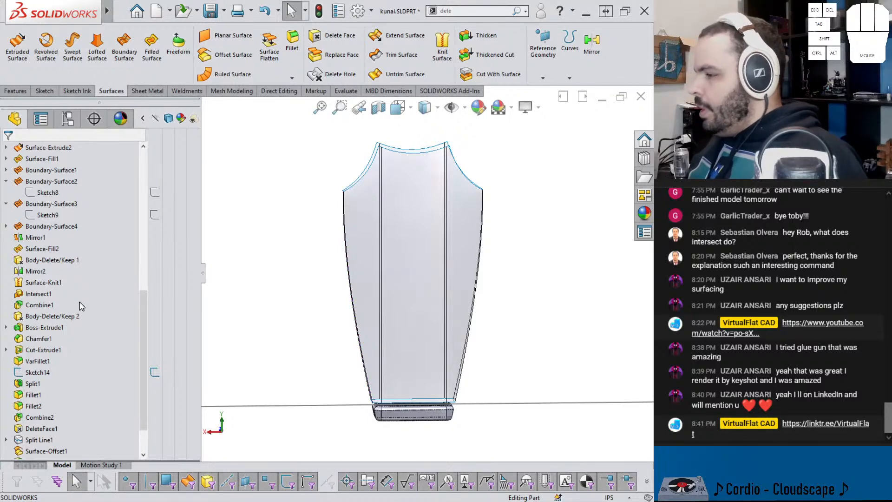
# Step: Make one in-place copy of the Surface-Offset2 body with Move/Copy Body and hide the copy
pyautogui.moveTo(468, 13); pyautogui.dragTo(401, 16)
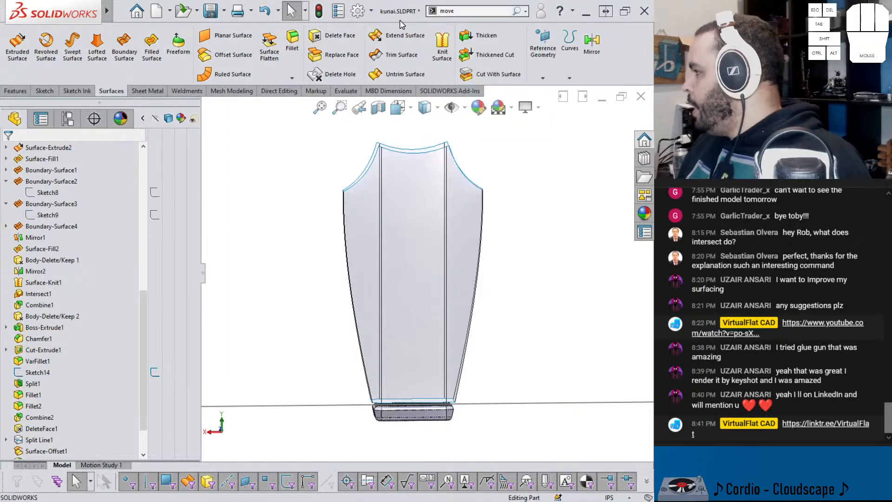
pyautogui.press('Return')
pyautogui.click(28, 208)
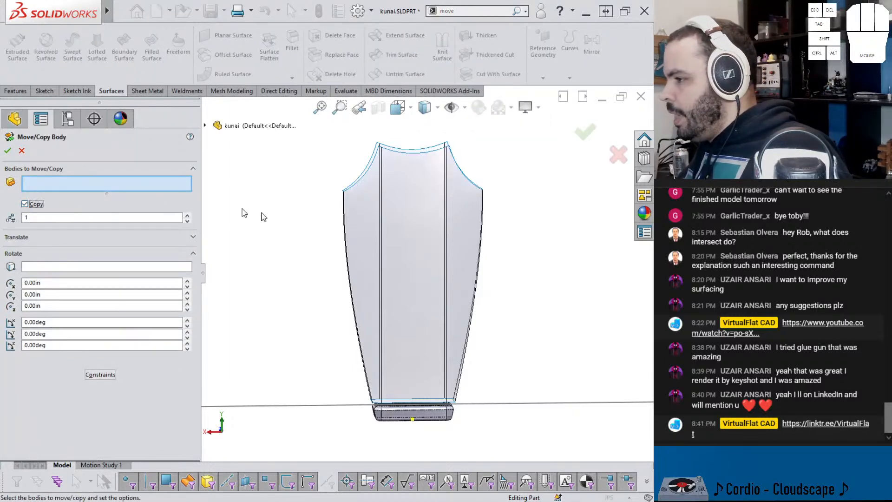
pyautogui.click(391, 226)
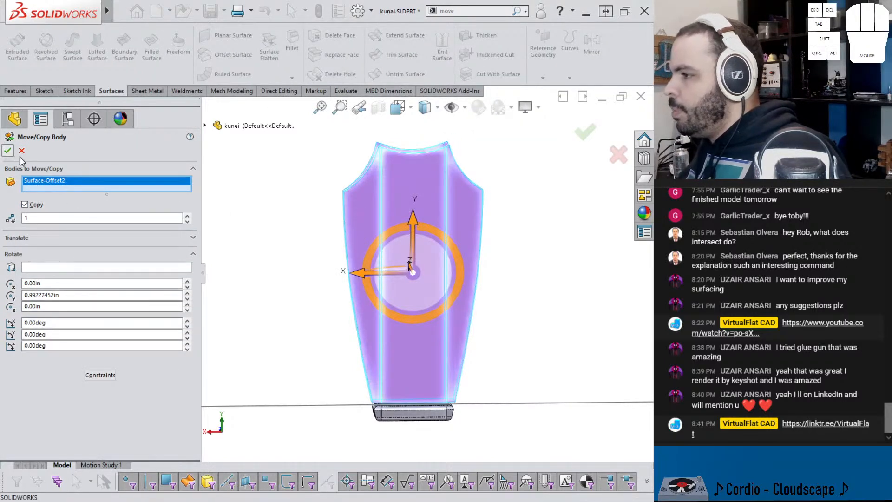
pyautogui.click(7, 150)
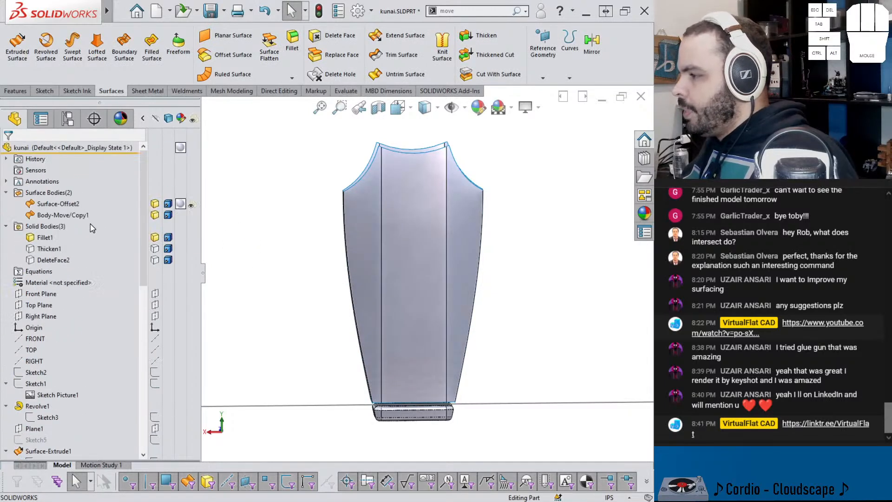
pyautogui.click(155, 215)
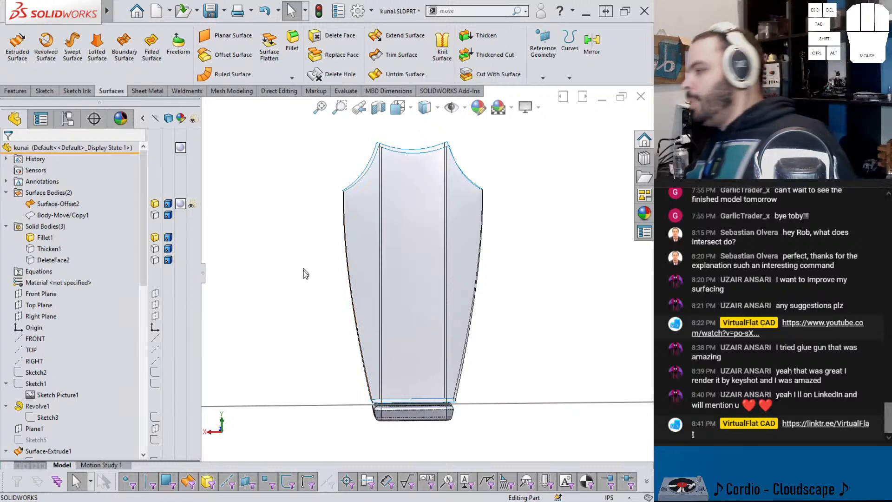
# Step: Show Sketch1 with its reference picture behind the handle surface
pyautogui.scroll(-15, 75, 366)
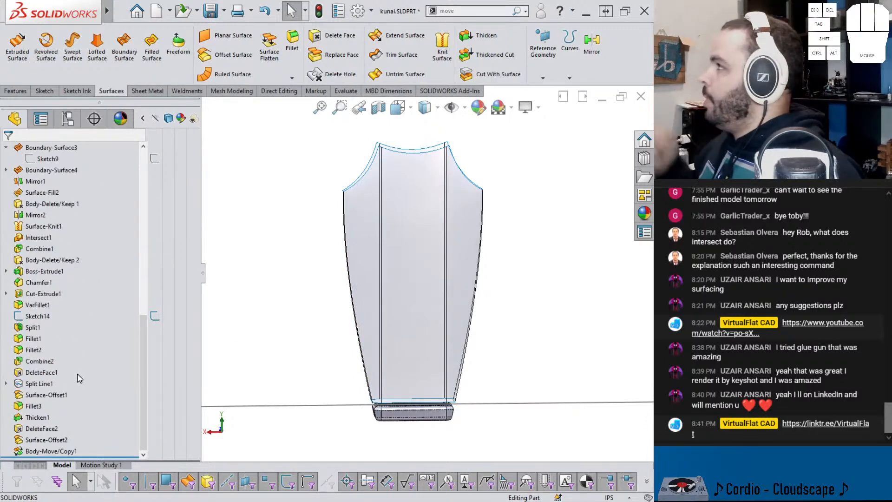
pyautogui.scroll(10, 74, 367)
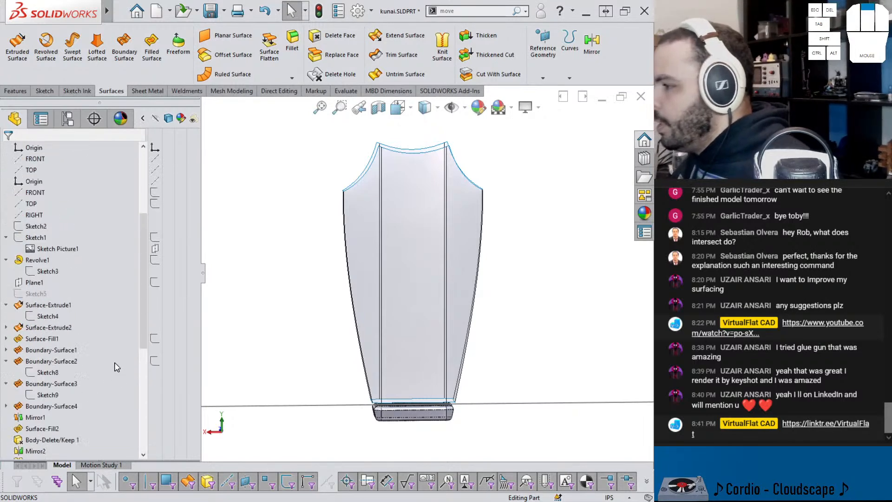
pyautogui.click(31, 270)
pyautogui.click(40, 254)
pyautogui.scroll(-2, 424, 311)
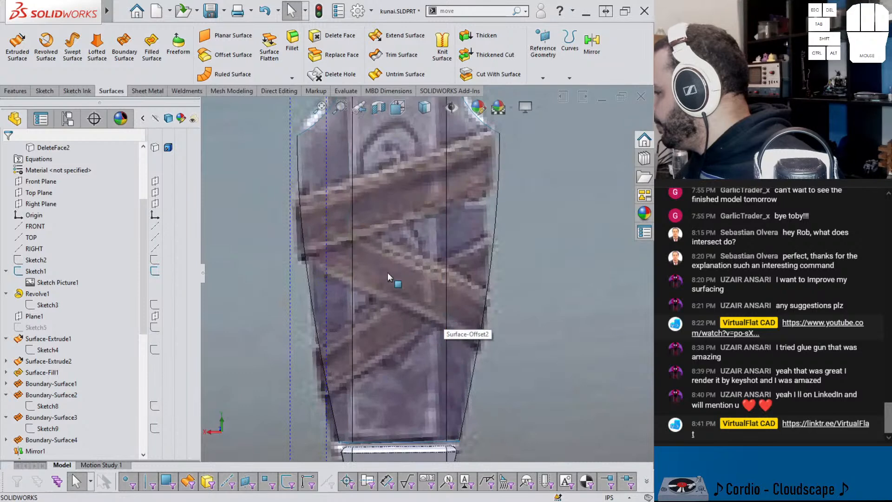
pyautogui.scroll(2, 506, 306)
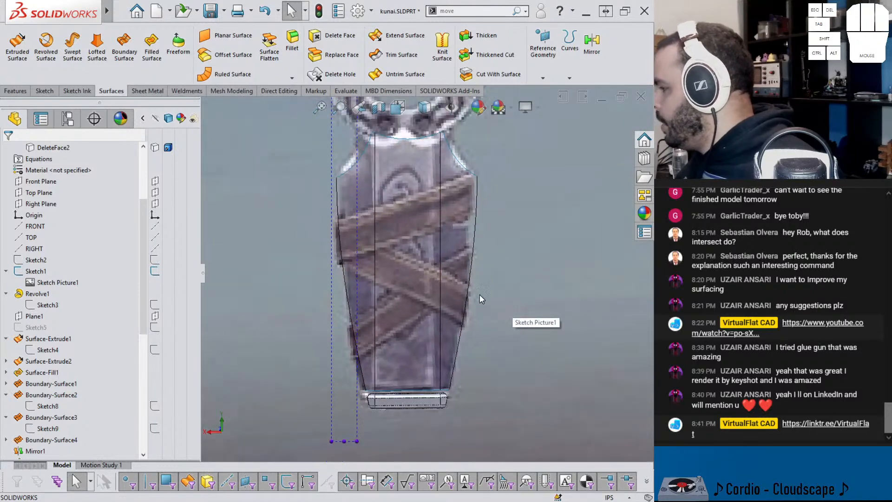
pyautogui.scroll(-2, 481, 297)
# Step: Sketch a slanted 3-point corner rectangle about 3.07 by 0.30 in on the Front Plane, crossing the handle along the picture's downward-sloping strap
pyautogui.click(50, 92)
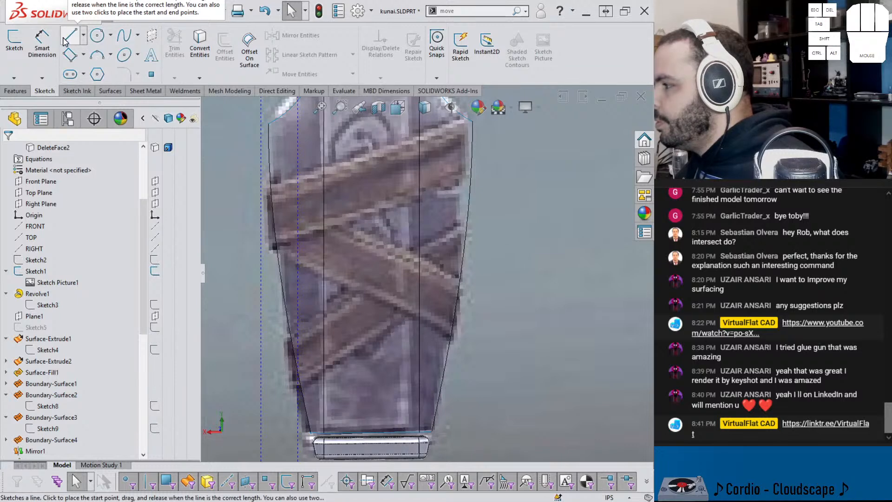
pyautogui.click(84, 60)
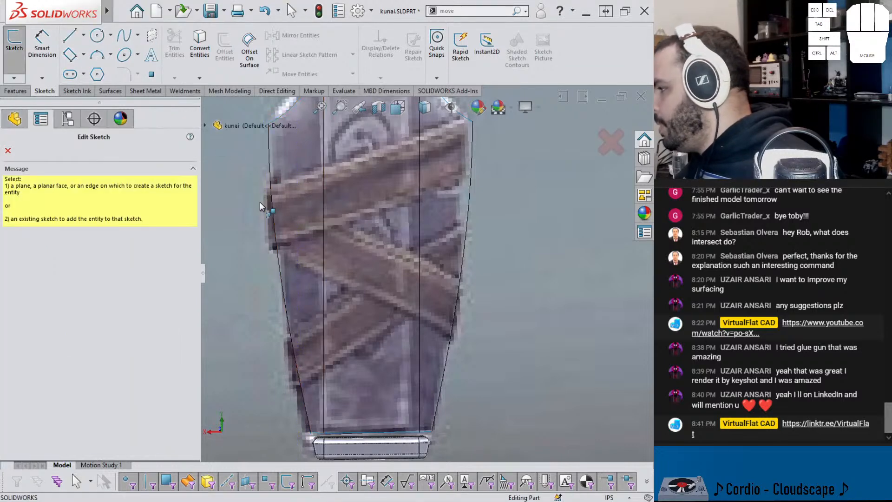
pyautogui.scroll(10, 387, 259)
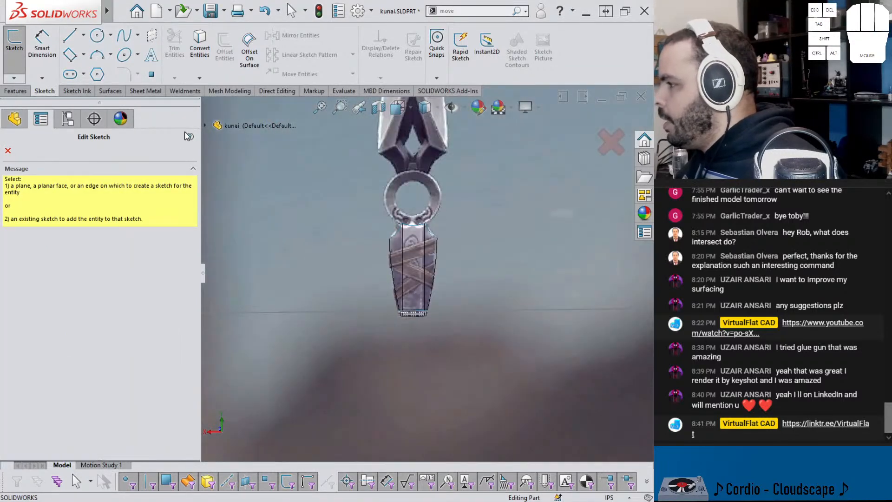
pyautogui.click(204, 125)
pyautogui.click(258, 226)
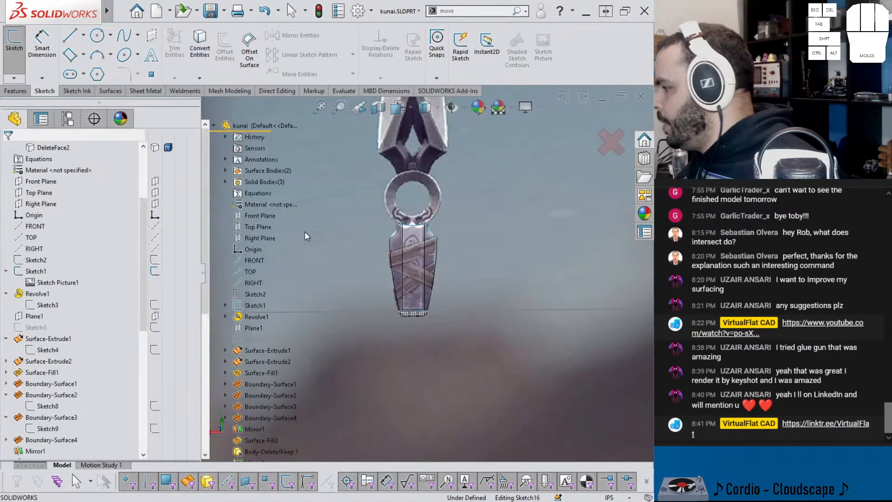
pyautogui.scroll(-4, 465, 302)
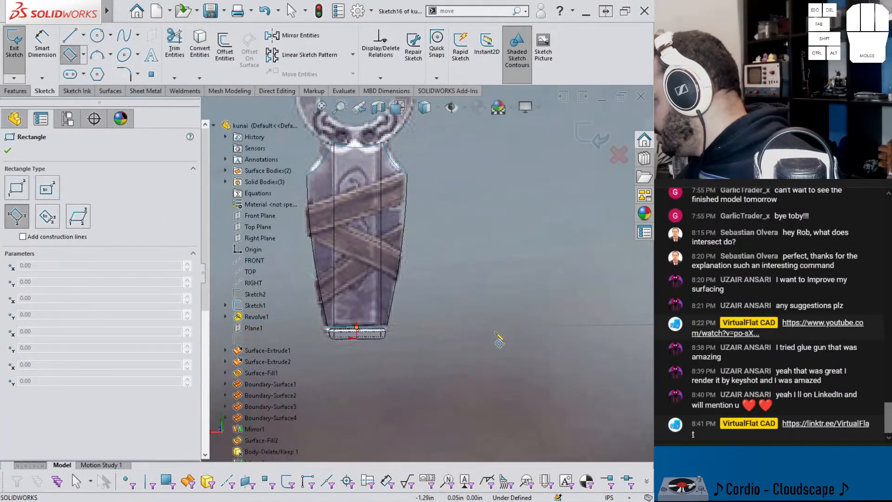
pyautogui.click(531, 339)
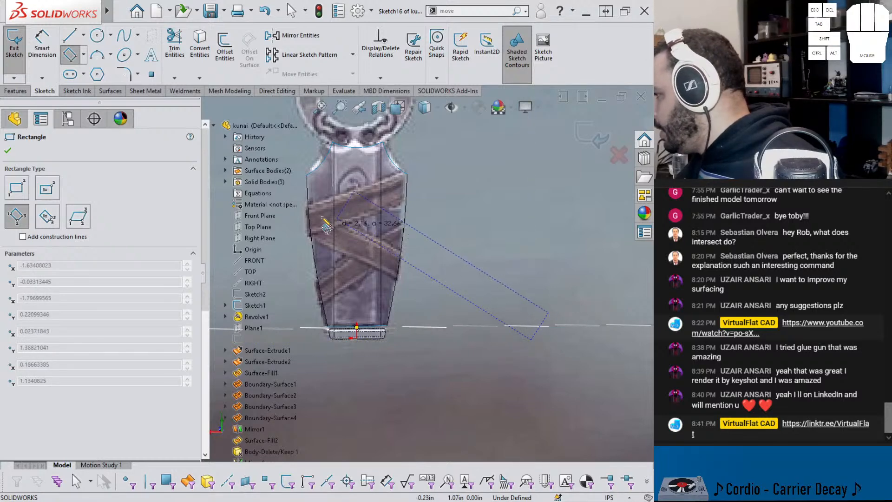
pyautogui.scroll(1, 292, 170)
pyautogui.scroll(-3, 365, 217)
pyautogui.click(372, 216)
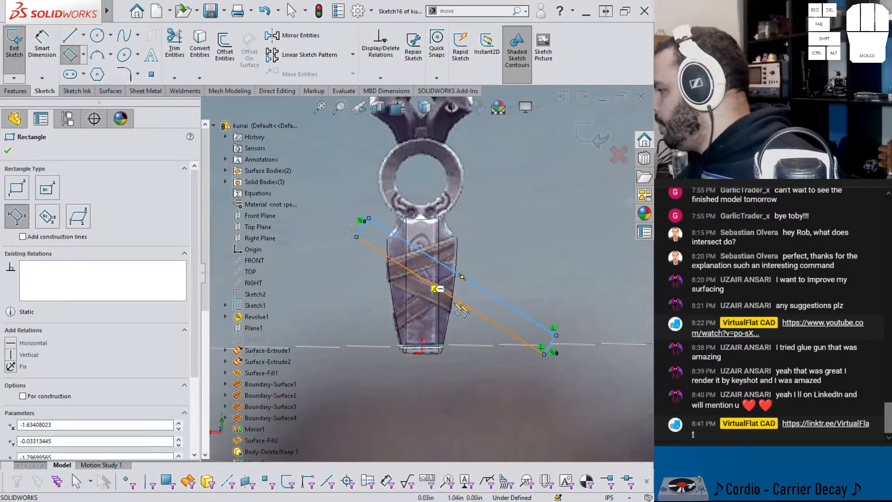
pyautogui.press('Escape')
# Step: Dimension the slanted rectangle's short side and set it to 0.22 in
pyautogui.press('d')
pyautogui.click(549, 347)
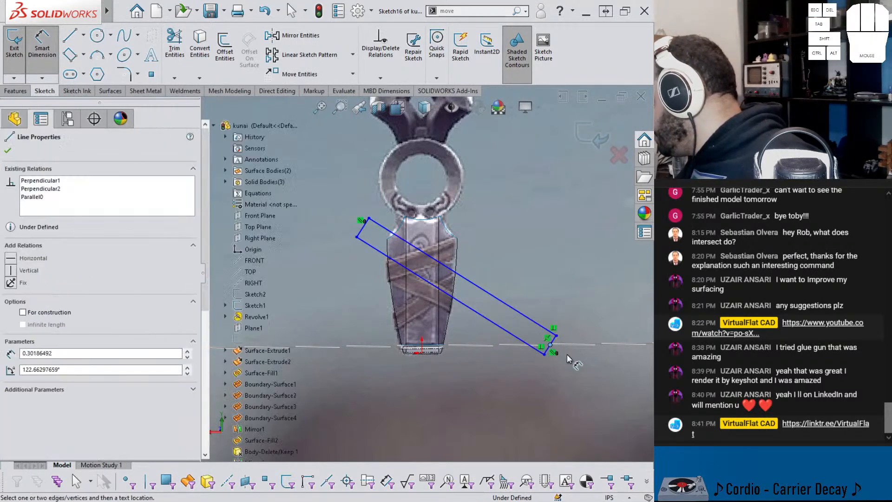
pyautogui.click(580, 360)
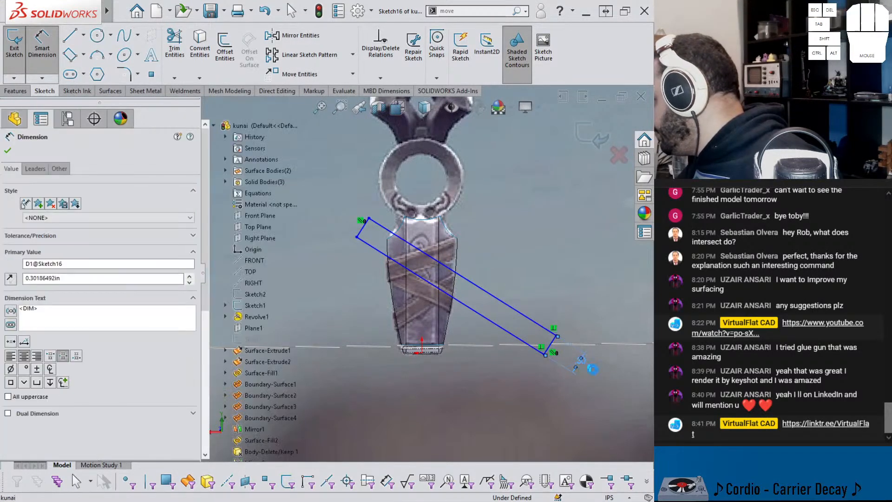
pyautogui.write('.22')
pyautogui.press('Return')
pyautogui.press('Escape')
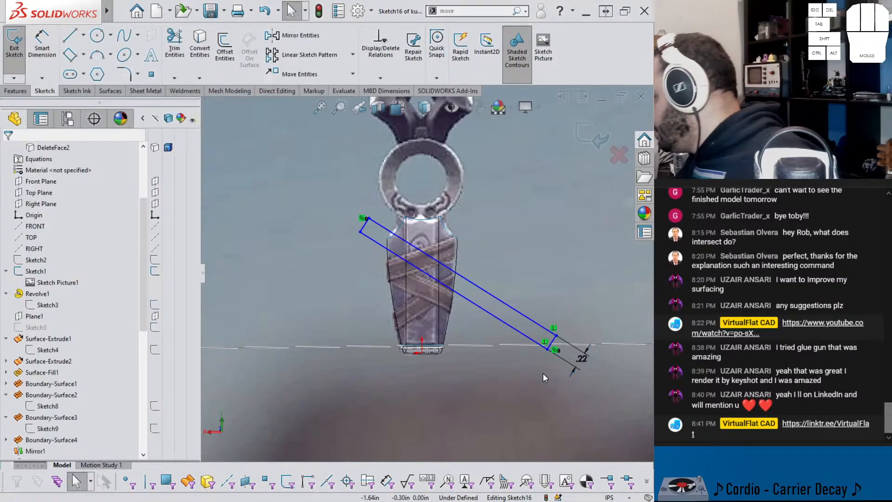
# Step: Make the rectangle's lower outer corner horizontal with the origin and swing its far end down to follow the pictured strap
pyautogui.click(421, 352)
pyautogui.keyDown('ctrl'); pyautogui.click(547, 348); pyautogui.keyUp('ctrl')
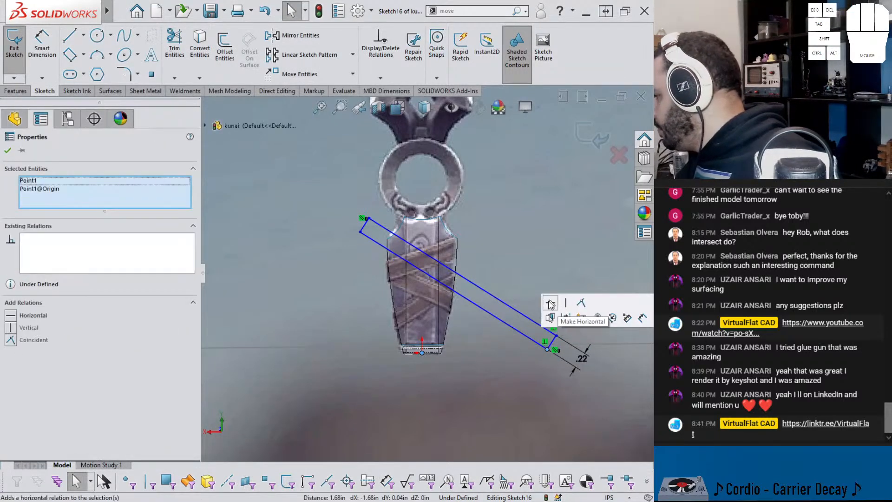
pyautogui.click(551, 303)
pyautogui.moveTo(360, 235); pyautogui.dragTo(339, 263)
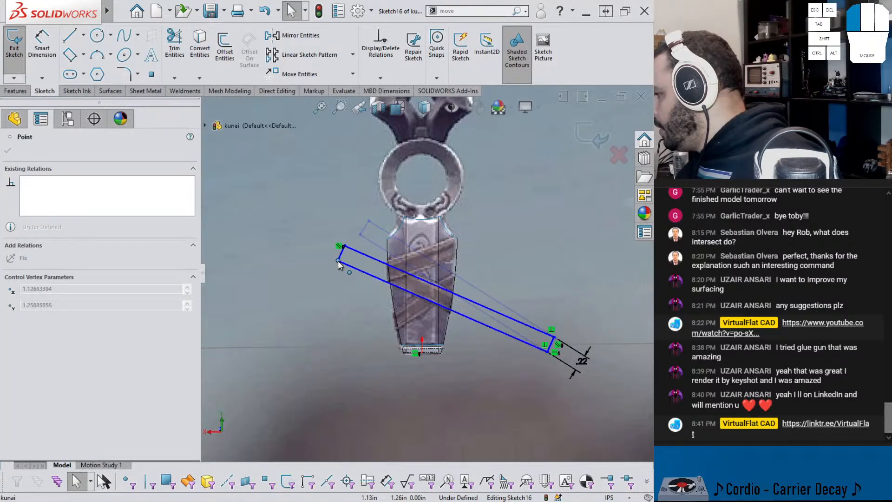
pyautogui.click(468, 377)
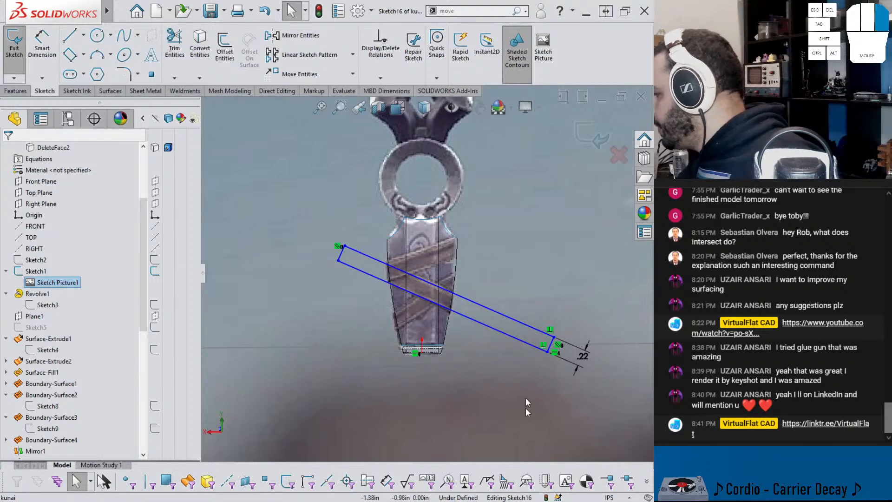
# Step: Dimension the horizontal distance from the origin to the rectangle's lower outer corner as 1.625 in
pyautogui.moveTo(525, 416); pyautogui.dragTo(529, 389, button='right')
pyautogui.click(547, 352)
pyautogui.click(421, 356)
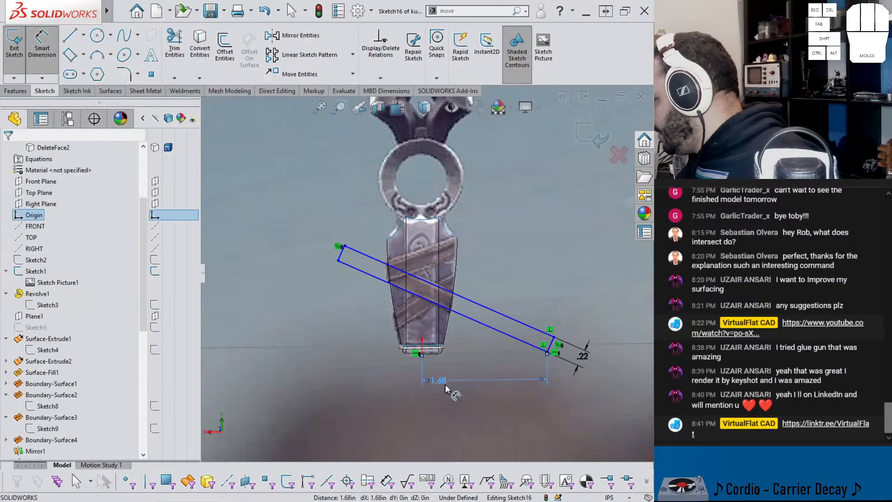
pyautogui.click(462, 380)
pyautogui.write('1.625')
pyautogui.press('Return')
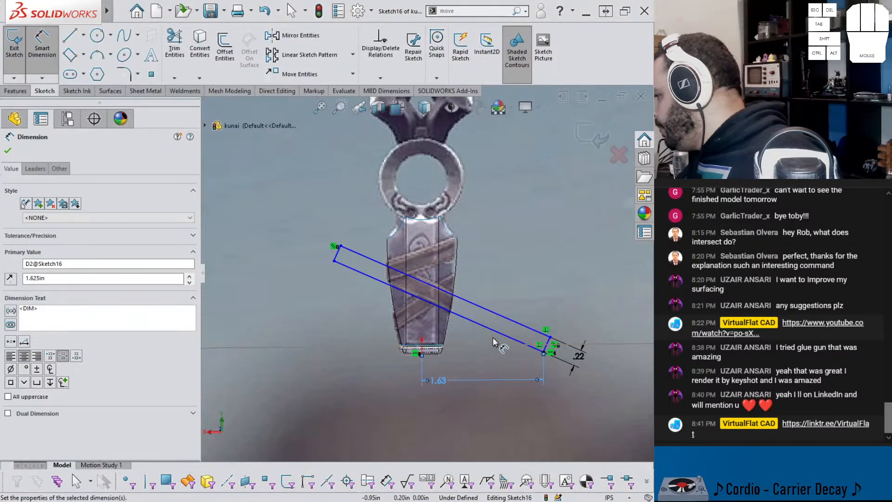
# Step: Dimension the angle between the rectangle's lower long side and the horizontal as 25°
pyautogui.click(542, 352)
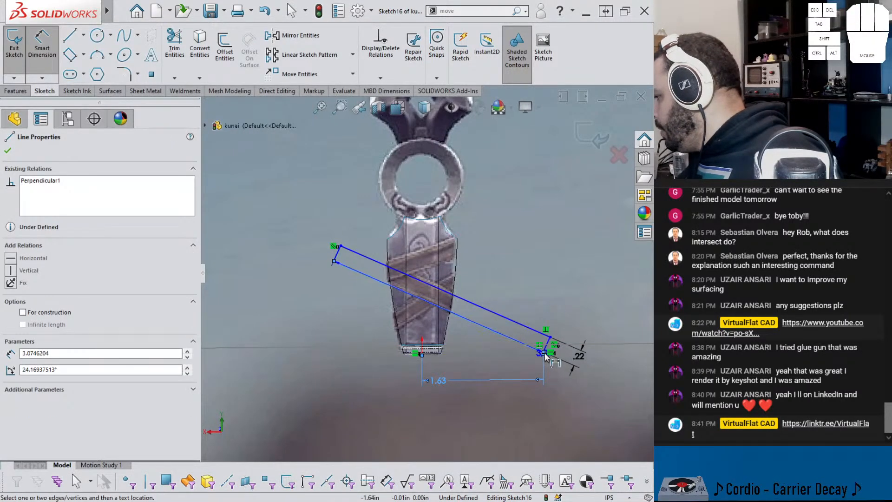
pyautogui.click(543, 353)
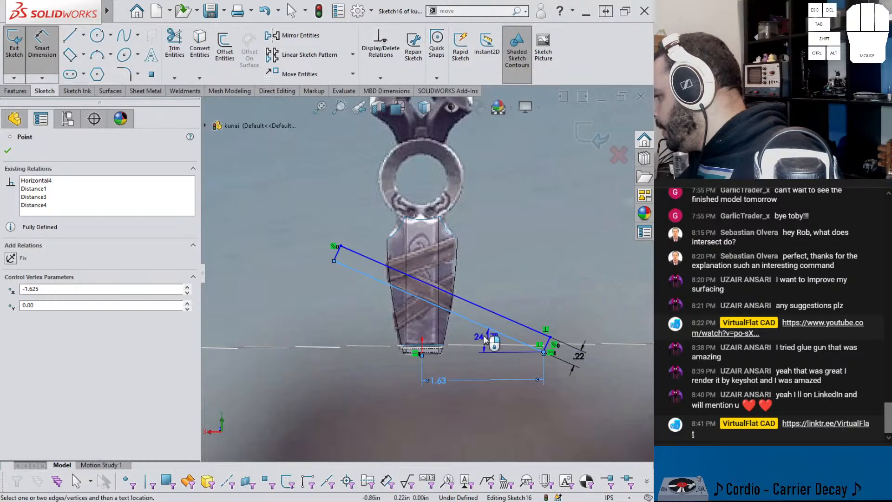
pyautogui.click(477, 342)
pyautogui.write('2')
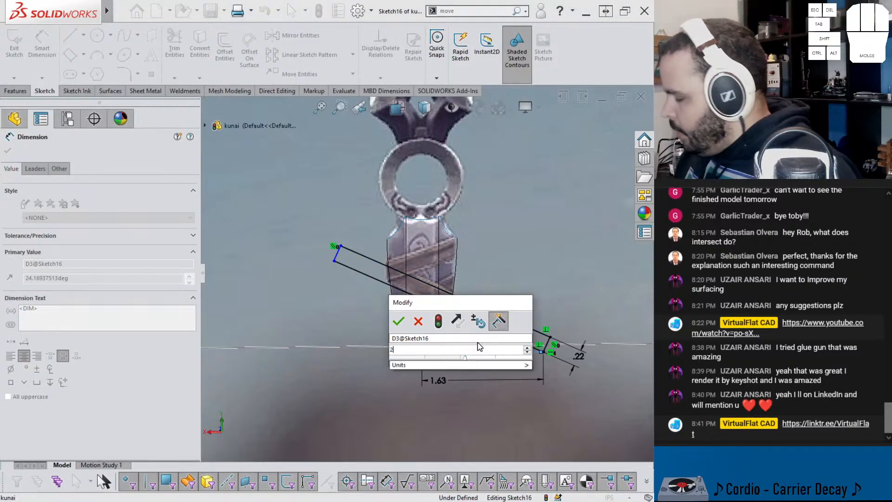
pyautogui.write('5')
pyautogui.press('Return')
pyautogui.press('Escape')
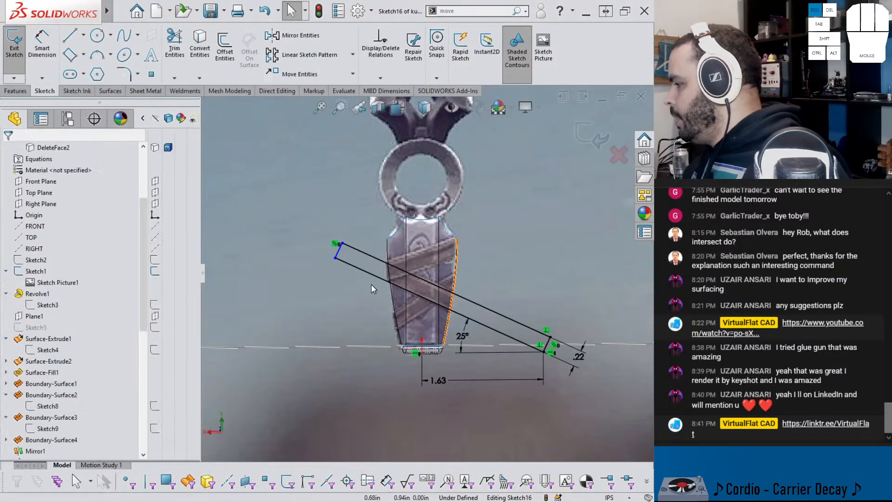
# Step: Set the rectangle's long side to 3 in and exit the sketch
pyautogui.moveTo(490, 411); pyautogui.dragTo(491, 367, button='right')
pyautogui.click(498, 312)
pyautogui.click(500, 292)
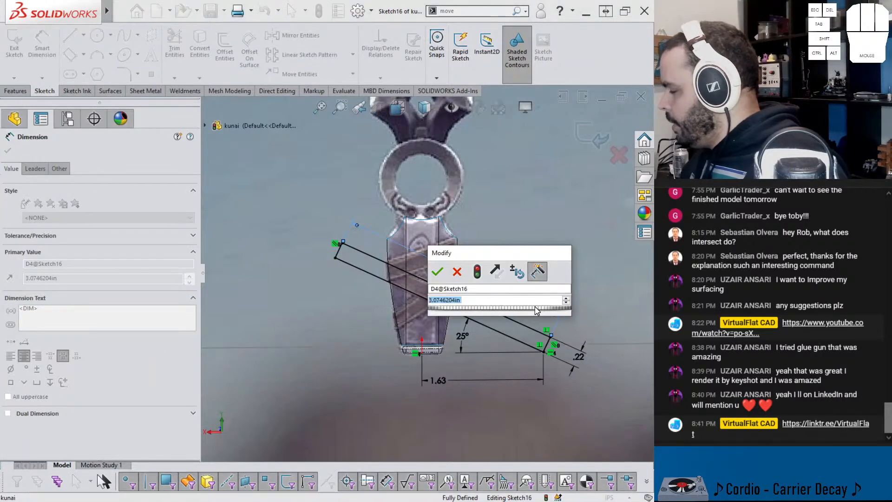
pyautogui.write('3')
pyautogui.press('Return')
pyautogui.press('Escape')
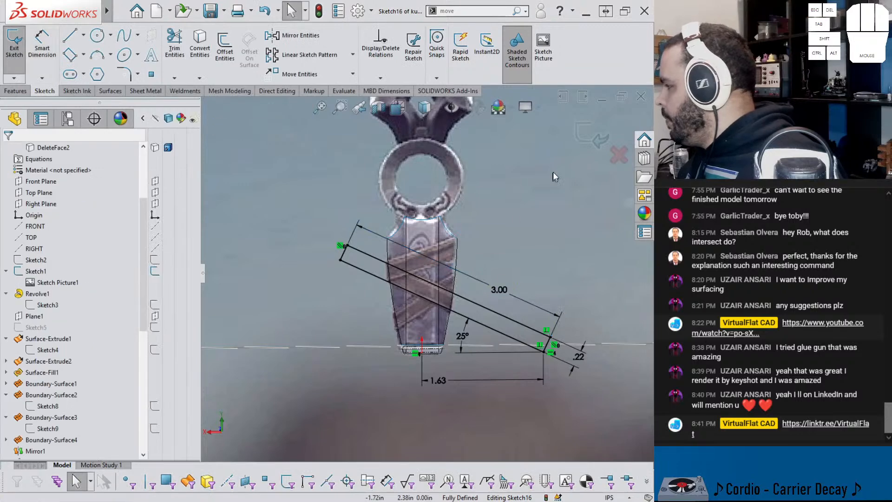
pyautogui.moveTo(446, 251); pyautogui.dragTo(434, 265, button='middle')
pyautogui.scroll(-2, 427, 262)
pyautogui.scroll(2, 427, 264)
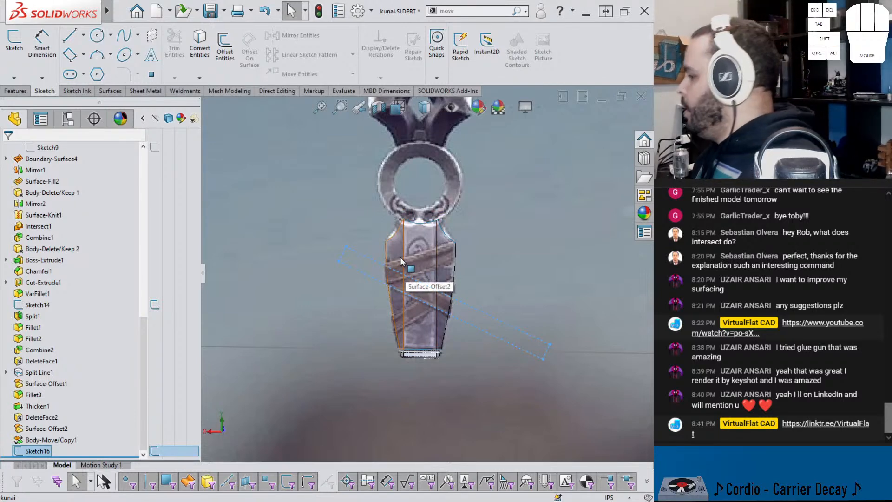
# Step: Trim the offset handle surface with the slanted rectangle sketch, keeping only the strap band inside it
pyautogui.scroll(-2, 400, 261)
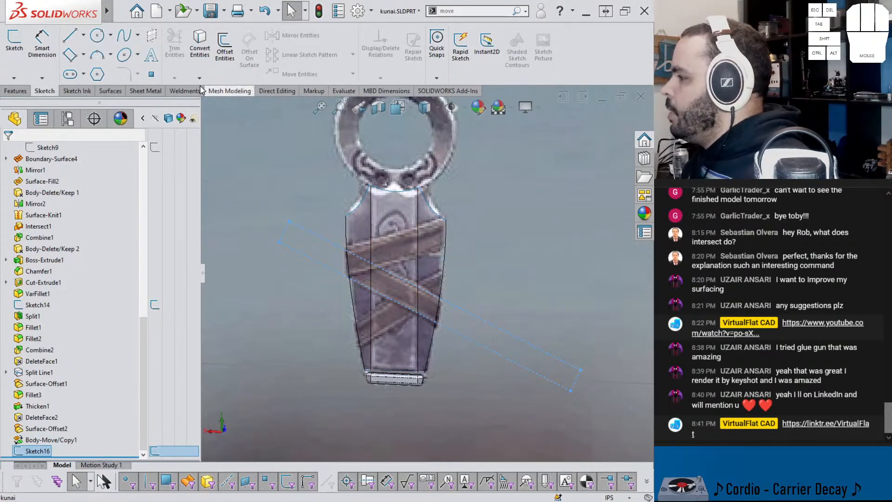
pyautogui.click(146, 90)
pyautogui.click(111, 91)
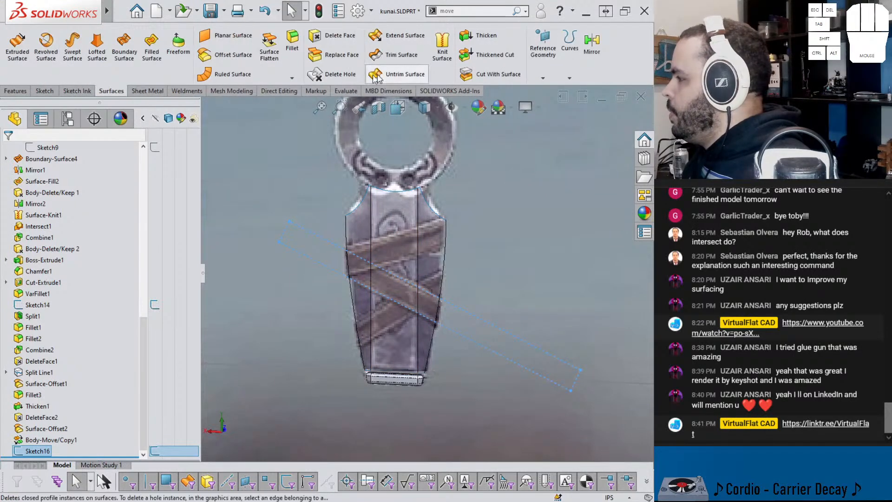
pyautogui.click(400, 55)
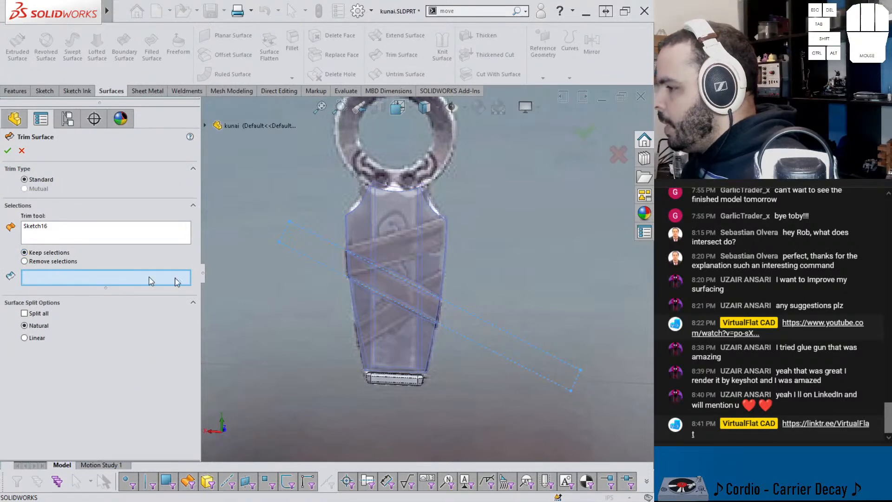
pyautogui.click(420, 285)
pyautogui.click(420, 285)
pyautogui.click(397, 285)
pyautogui.moveTo(397, 285); pyautogui.dragTo(286, 282, button='middle')
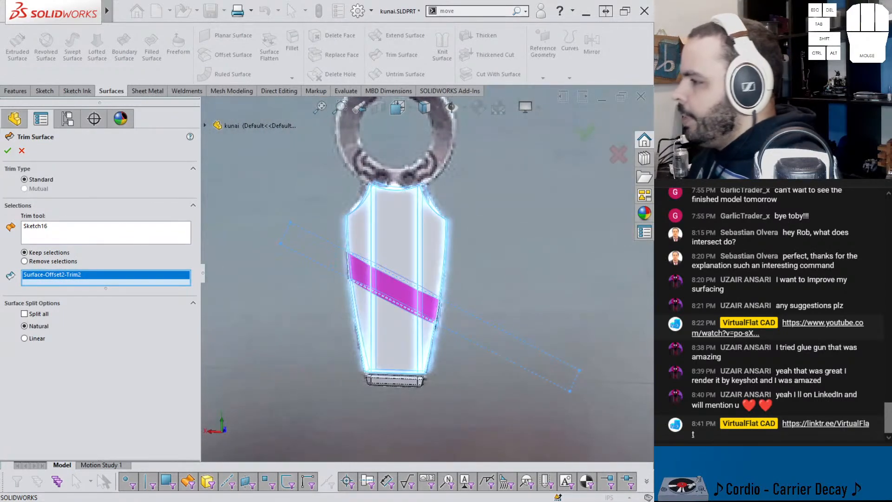
pyautogui.click(13, 151)
# Step: Fillet all the vertical fold edges of the trimmed strap band with a 0.025 in radius
pyautogui.moveTo(388, 270); pyautogui.dragTo(425, 305, button='middle')
pyautogui.scroll(-8, 376, 278)
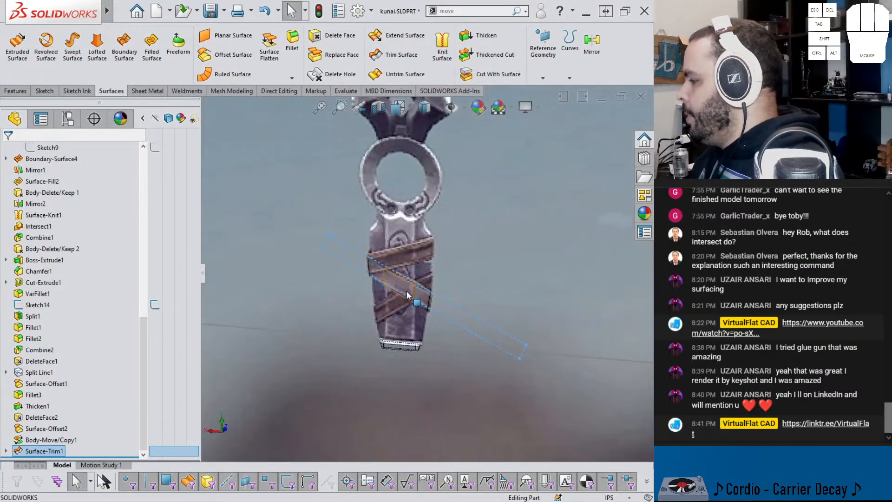
pyautogui.scroll(5, 464, 241)
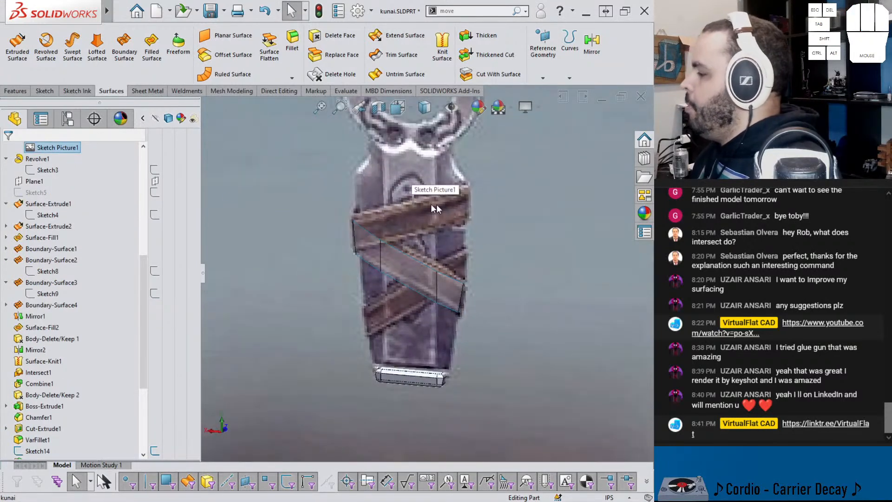
pyautogui.click(380, 256)
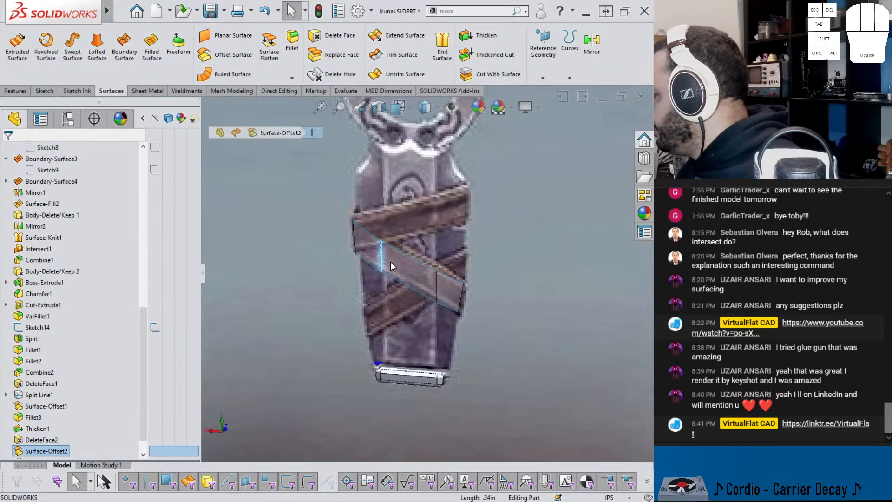
pyautogui.press('f')
pyautogui.scroll(-4, 390, 262)
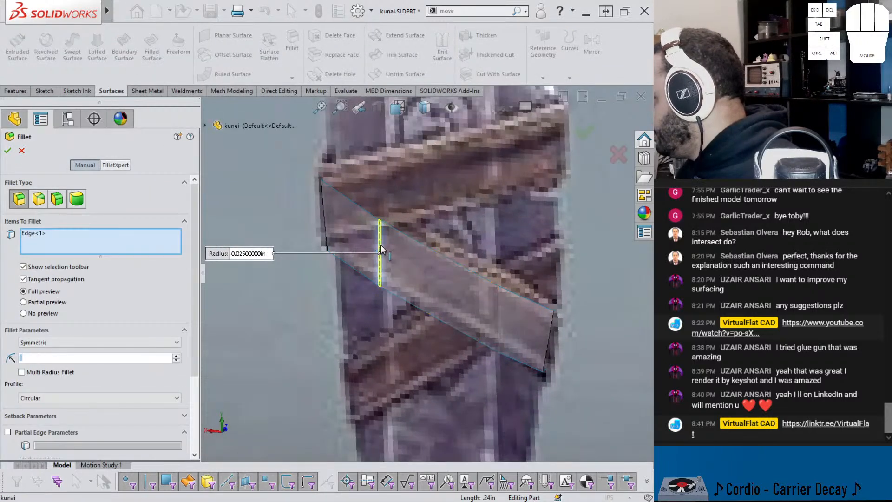
pyautogui.click(411, 212)
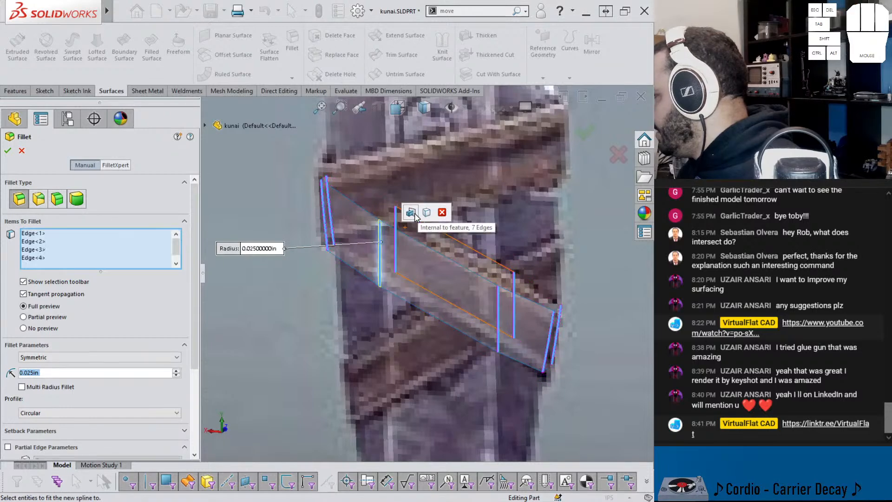
pyautogui.click(7, 150)
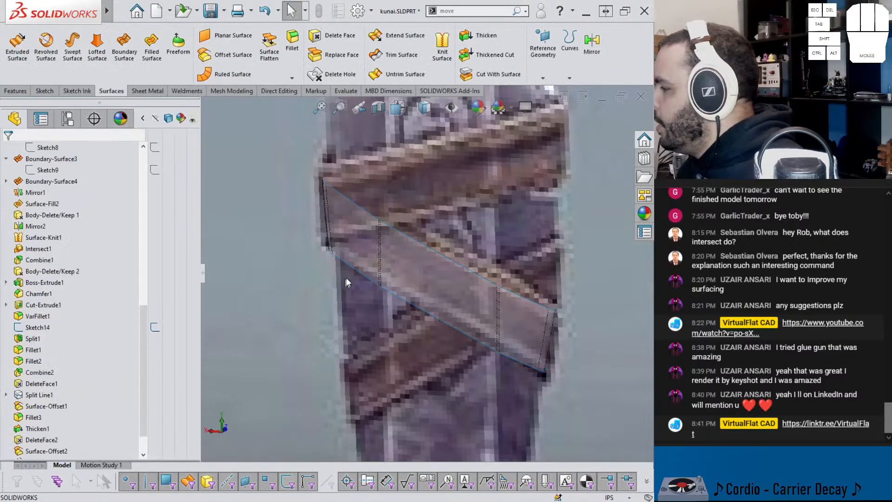
# Step: Show the hidden handle and earlier strap bodies around the new band
pyautogui.scroll(5, 342, 280)
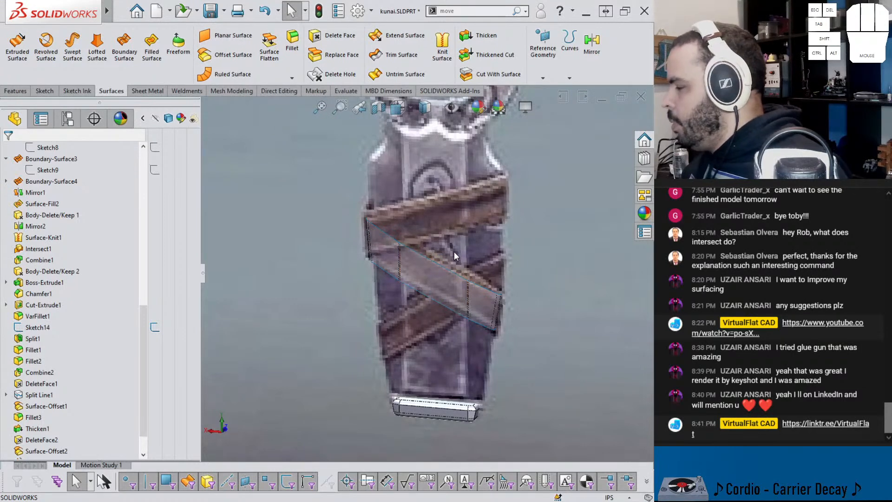
pyautogui.hotkey('shift', 'Tab')
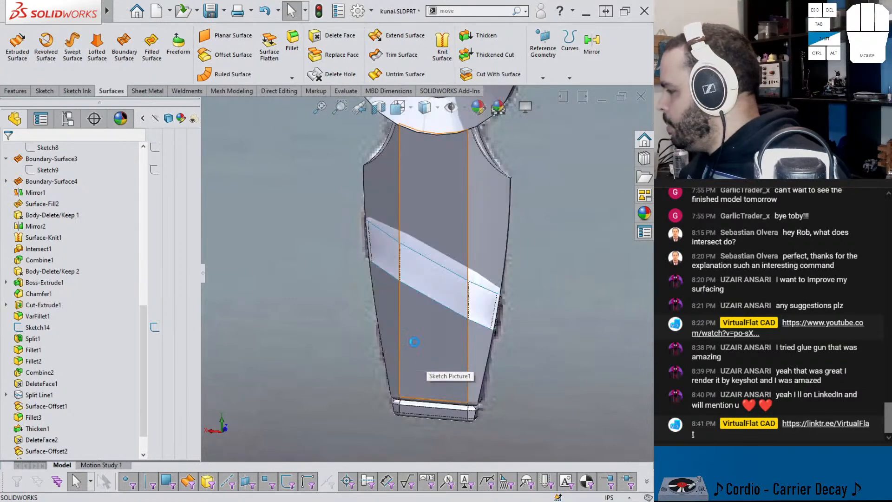
pyautogui.hotkey('shift', 'Tab')
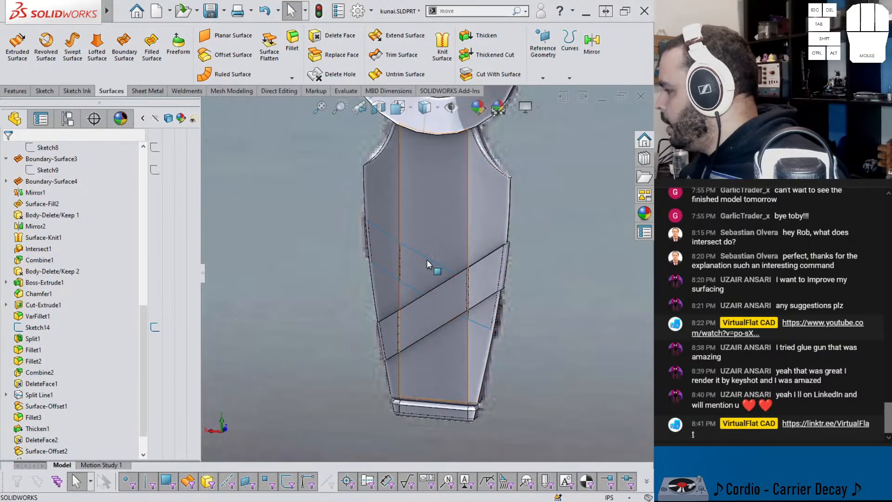
# Step: Thicken the filleted strap surface by 0.02 in on one side, without merging the result
pyautogui.scroll(15, 111, 264)
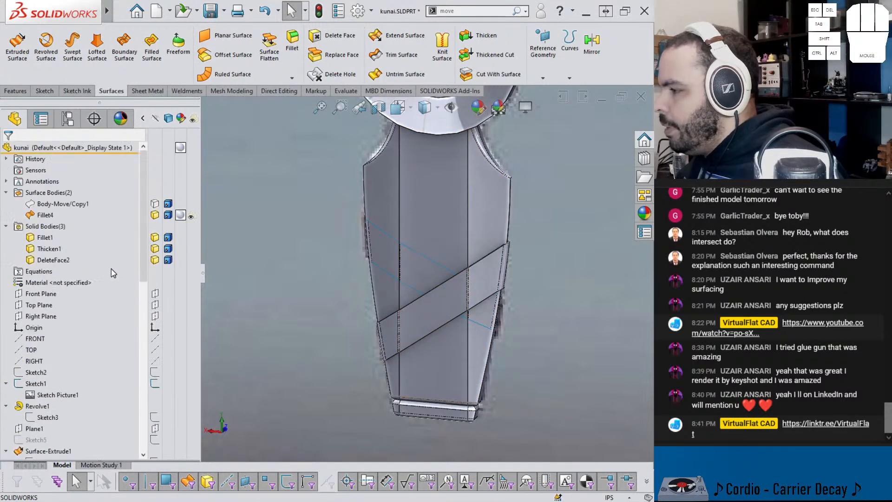
pyautogui.click(40, 214)
pyautogui.click(483, 35)
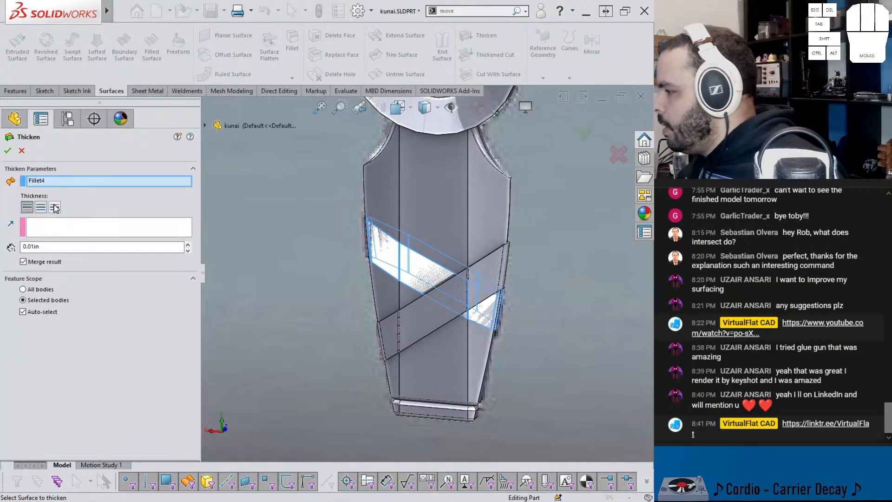
pyautogui.click(28, 209)
pyautogui.scroll(3, 386, 266)
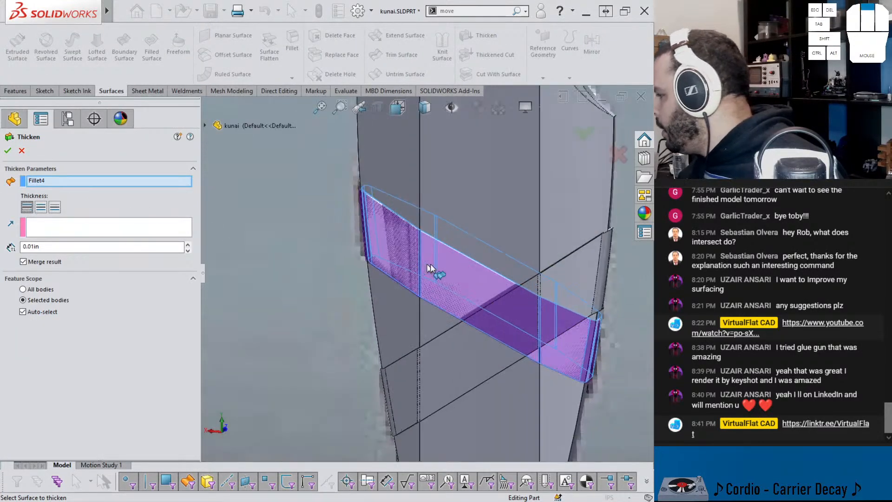
pyautogui.scroll(3, 535, 328)
pyautogui.middleClick(517, 318)
pyautogui.moveTo(518, 319); pyautogui.dragTo(465, 307, button='middle')
pyautogui.moveTo(609, 320); pyautogui.dragTo(553, 369, button='middle')
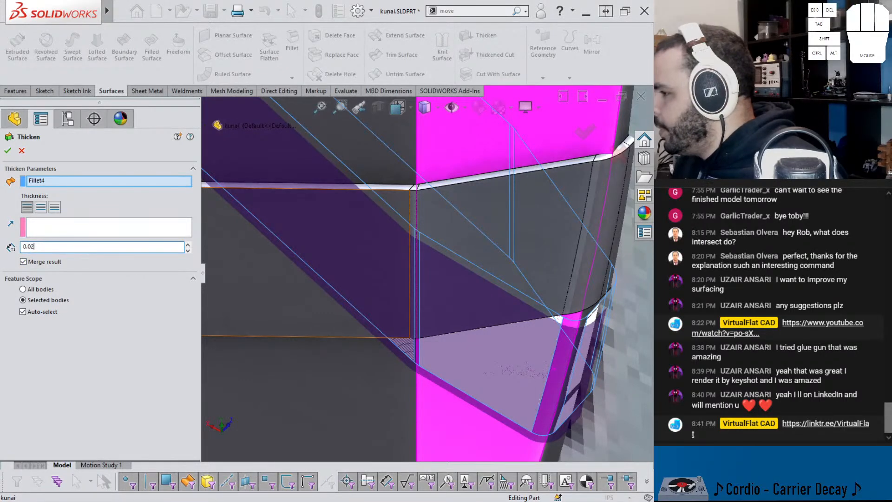
pyautogui.press('Return')
pyautogui.scroll(6, 288, 265)
pyautogui.click(23, 261)
pyautogui.click(8, 150)
# Step: Examine how the two crossing strap bodies sit on the handle from several angles
pyautogui.moveTo(396, 245); pyautogui.dragTo(428, 205, button='middle')
pyautogui.scroll(5, 425, 232)
pyautogui.scroll(2, 464, 298)
pyautogui.moveTo(454, 298); pyautogui.dragTo(450, 293, button='middle')
pyautogui.scroll(-6, 434, 281)
pyautogui.moveTo(415, 266); pyautogui.dragTo(374, 274, button='middle')
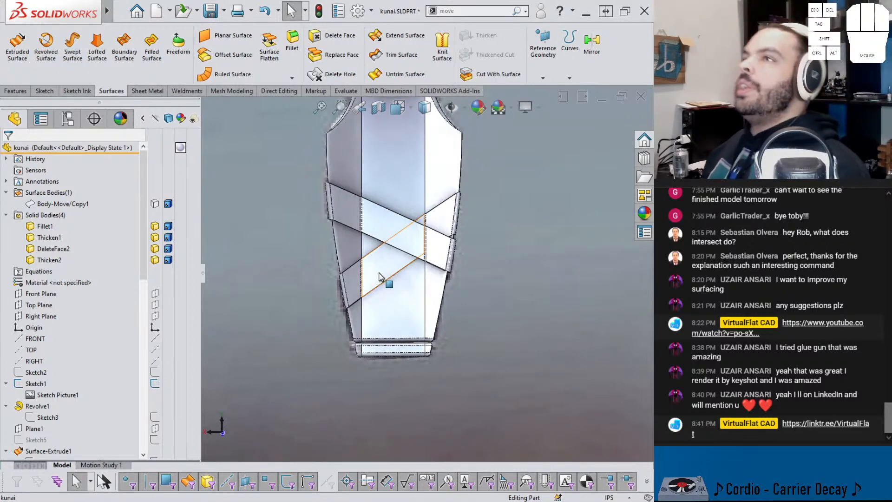
pyautogui.scroll(2, 360, 209)
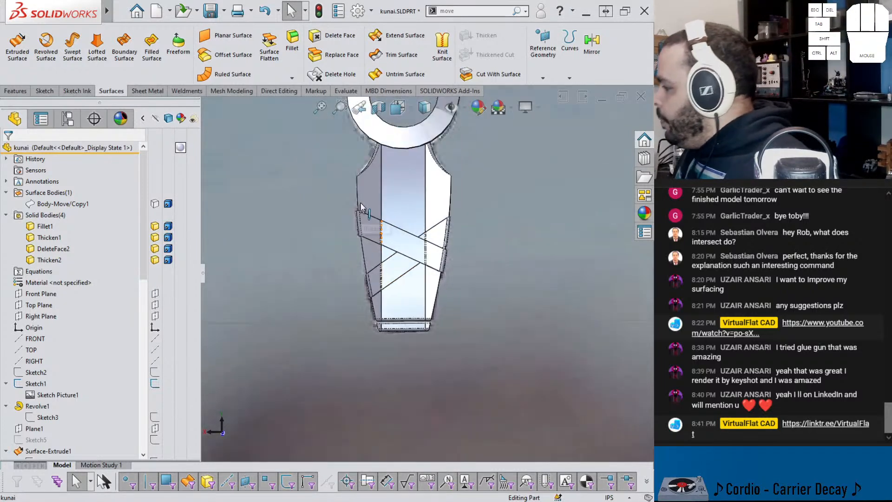
pyautogui.scroll(-1, 404, 213)
pyautogui.moveTo(403, 209); pyautogui.dragTo(388, 282, button='middle')
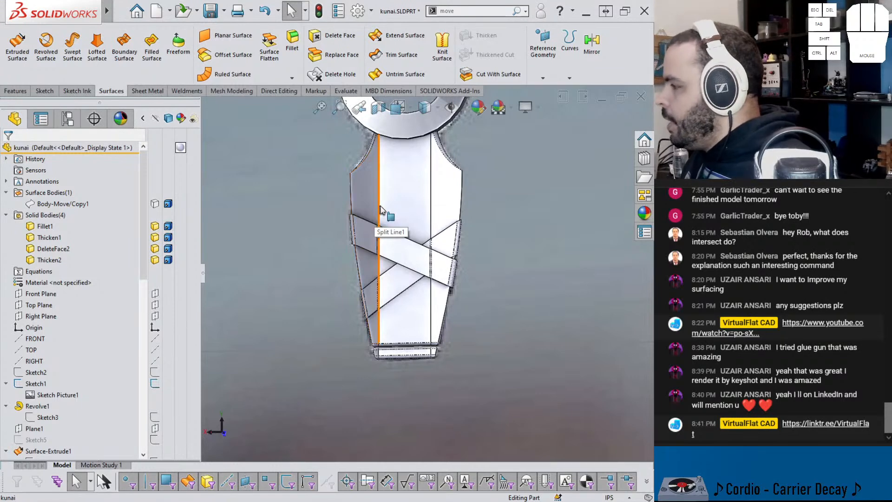
# Step: Hide the handle and strap bodies, and show the copied handle surface as transparent over the reference picture
pyautogui.press('Tab')
pyautogui.press('Tab')
pyautogui.press('Tab')
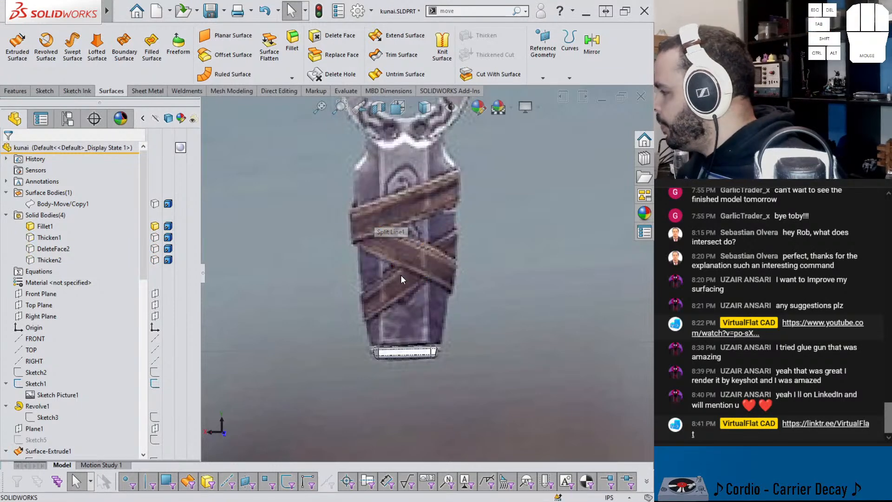
pyautogui.click(155, 204)
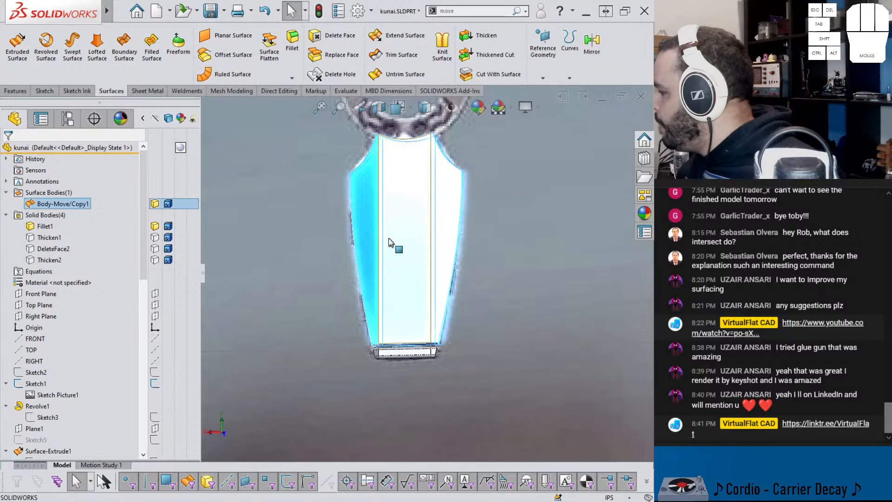
pyautogui.click(193, 206)
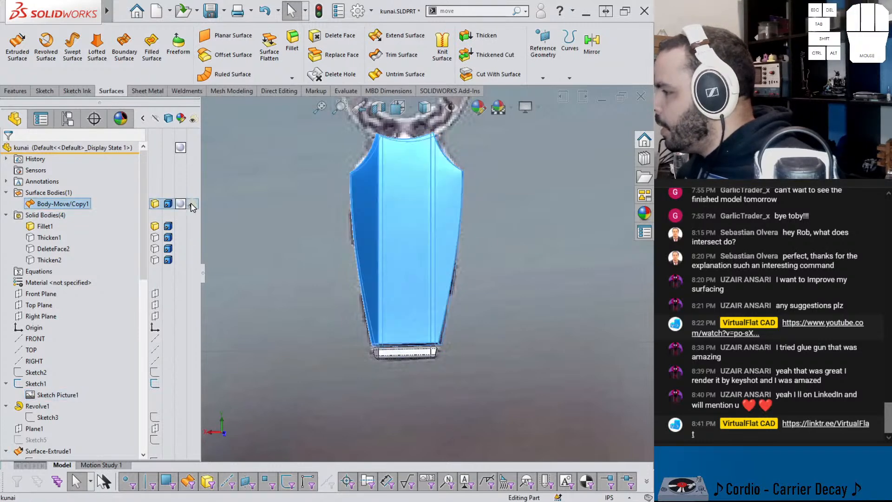
pyautogui.click(250, 220)
pyautogui.scroll(-2, 382, 233)
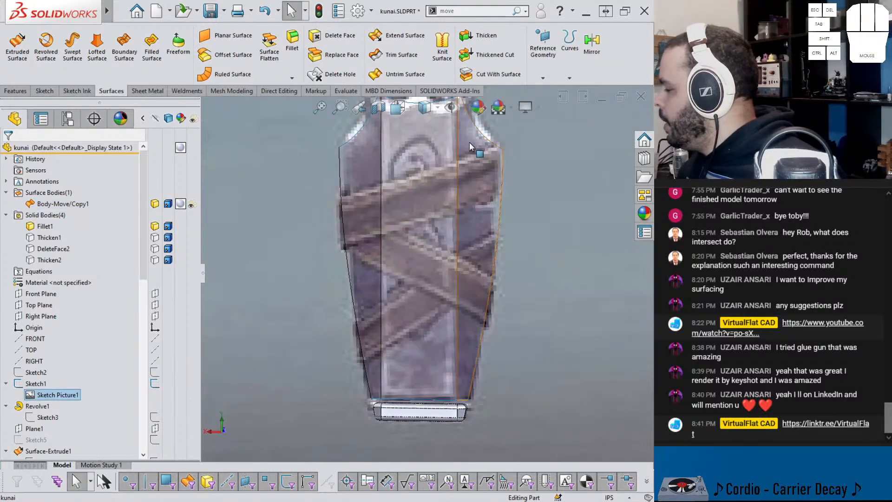
pyautogui.scroll(4, 401, 214)
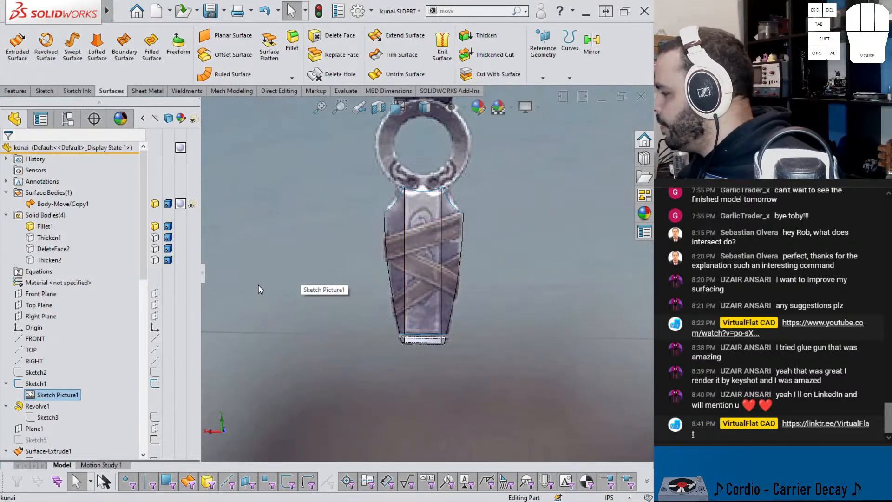
# Step: View the handle from the front and check the hidden strap and handle bodies against the pictured straps, leaving them hidden
pyautogui.moveTo(260, 284); pyautogui.dragTo(236, 277, button='middle')
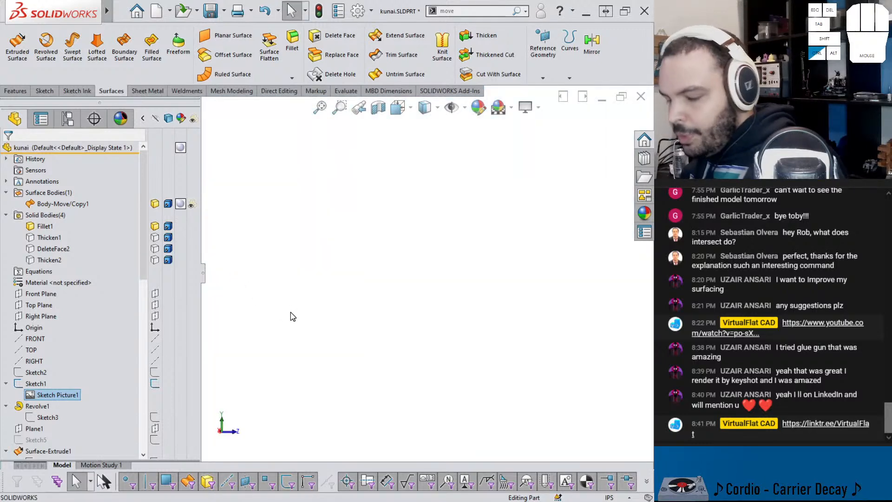
pyautogui.hotkey('ctrl', '1')
pyautogui.scroll(-6, 363, 247)
pyautogui.scroll(-2, 363, 247)
pyautogui.scroll(-4, 93, 286)
pyautogui.scroll(4, 142, 285)
pyautogui.click(155, 260)
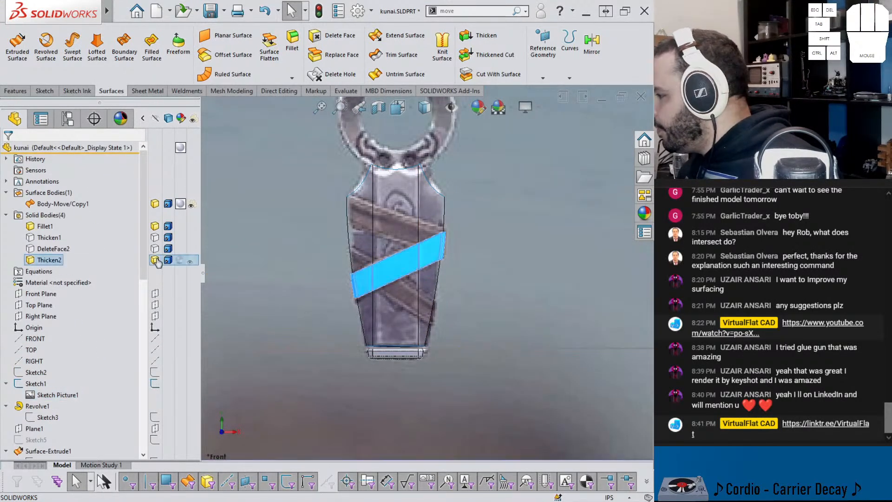
pyautogui.click(156, 250)
pyautogui.click(155, 249)
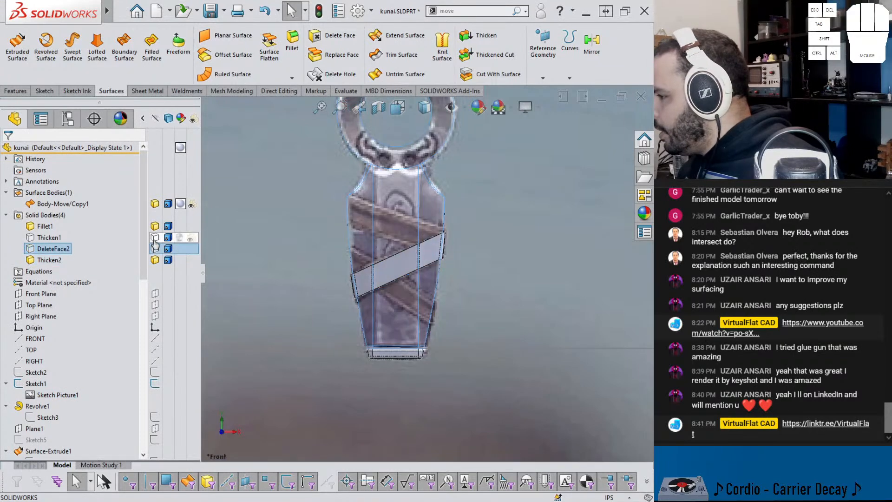
pyautogui.click(155, 238)
pyautogui.click(155, 237)
pyautogui.click(155, 260)
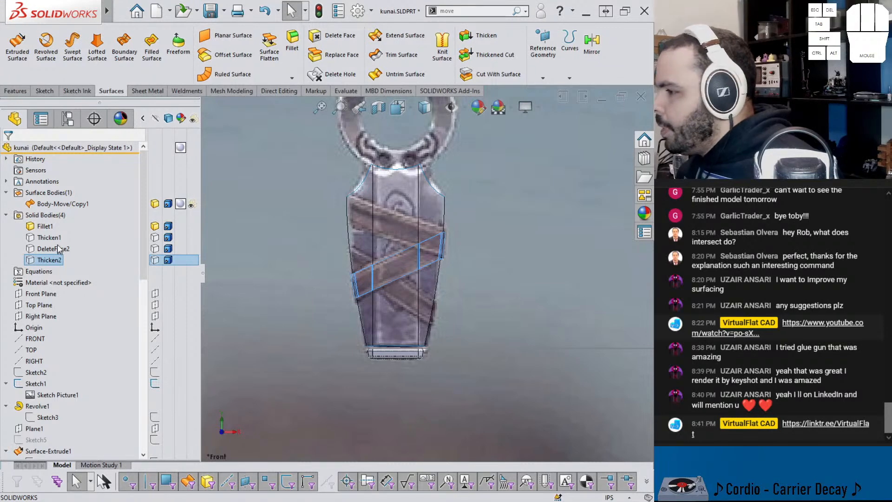
# Step: Sketch a three-point corner rectangle about 0.37 in wide on the Front Plane, slanting down across the handle along the pictured strap
pyautogui.scroll(1, 393, 299)
pyautogui.scroll(-1, 450, 277)
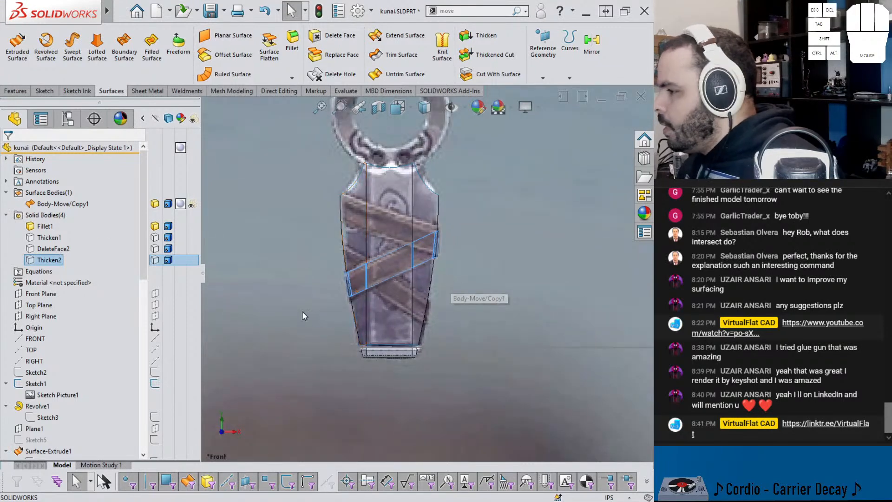
pyautogui.click(47, 297)
pyautogui.click(52, 282)
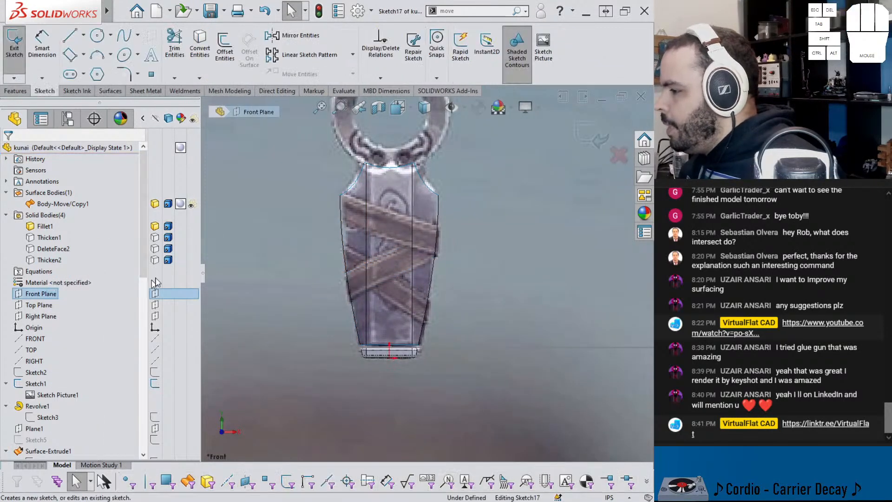
pyautogui.click(71, 55)
pyautogui.scroll(2, 589, 333)
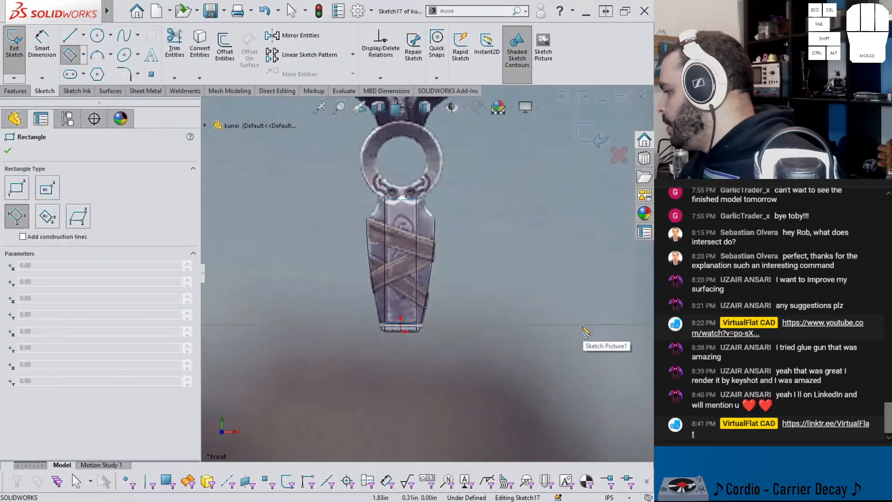
pyautogui.click(608, 332)
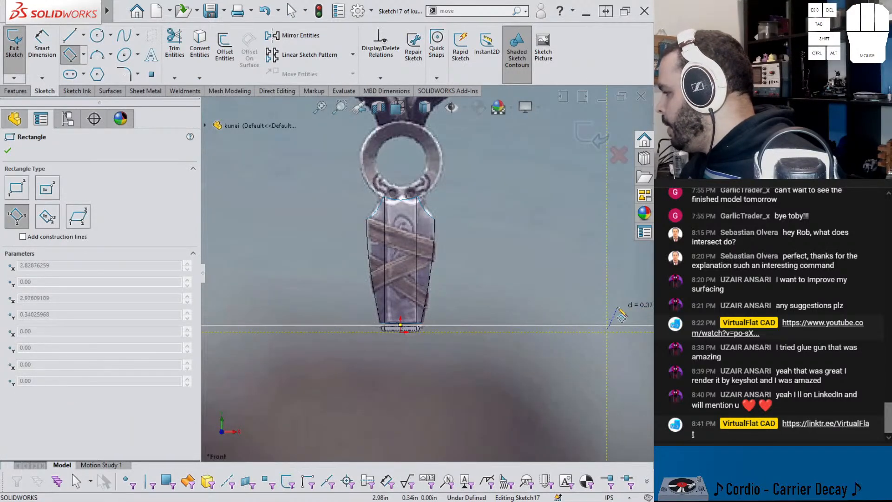
pyautogui.click(615, 307)
pyautogui.click(281, 190)
# Step: Make the new rectangle's lower outer corner horizontal with the origin
pyautogui.press('Escape')
pyautogui.click(607, 332)
pyautogui.keyDown('ctrl'); pyautogui.click(400, 332); pyautogui.keyUp('ctrl')
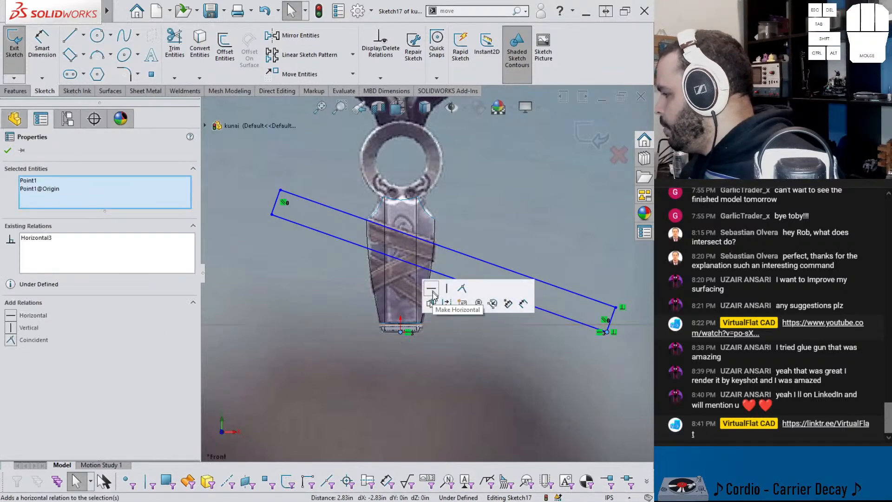
pyautogui.click(552, 358)
# Step: Dimension the slanted band rectangle's short end edge and set its width to 0.22 in
pyautogui.rightClick(612, 392)
pyautogui.click(615, 320)
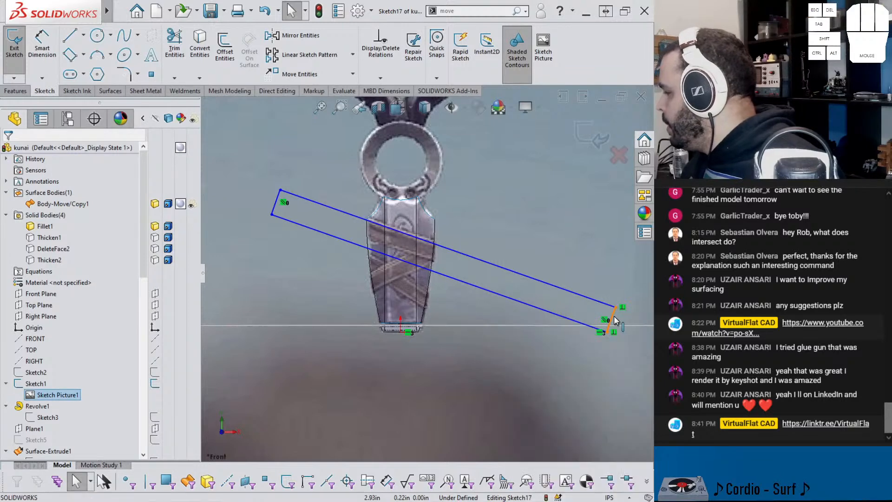
pyautogui.scroll(2, 612, 339)
pyautogui.moveTo(597, 346); pyautogui.dragTo(592, 320, button='right')
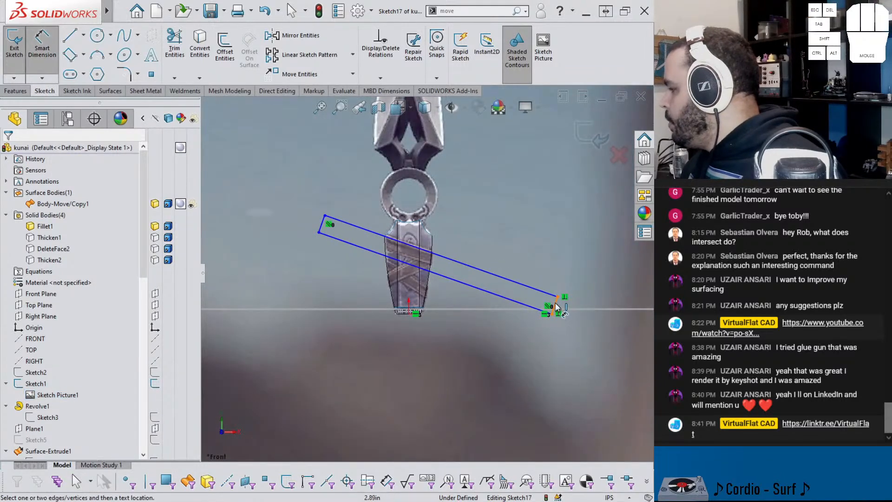
pyautogui.click(558, 308)
pyautogui.click(575, 322)
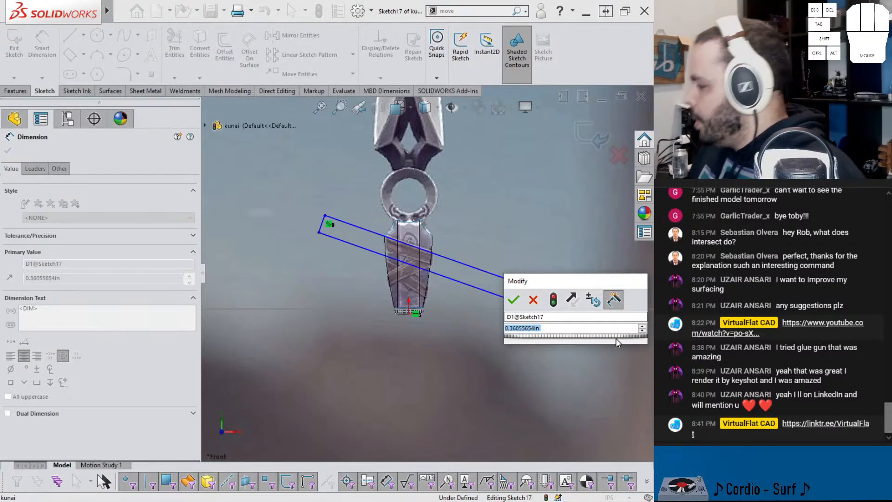
pyautogui.press('Escape')
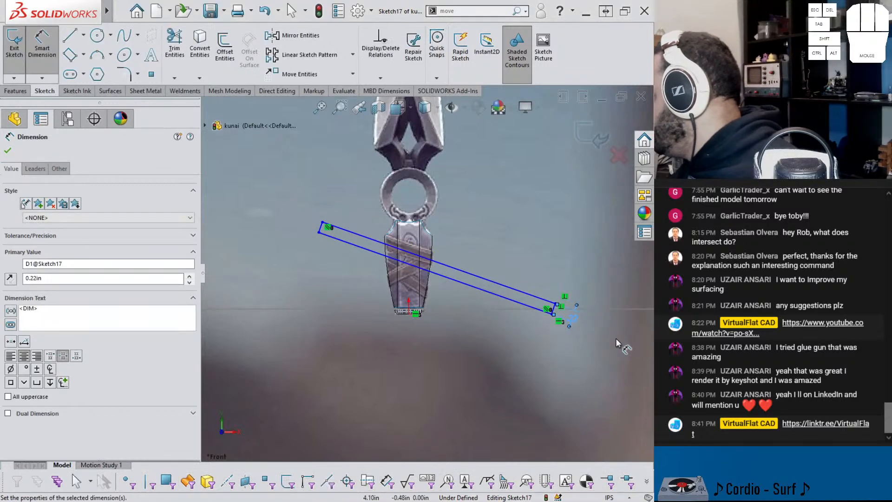
pyautogui.press('Escape')
pyautogui.press('Escape')
# Step: Shift the band rectangle's outer end, and set the angle between its long lower edge and the horizontal to 20°
pyautogui.moveTo(553, 303); pyautogui.dragTo(574, 307)
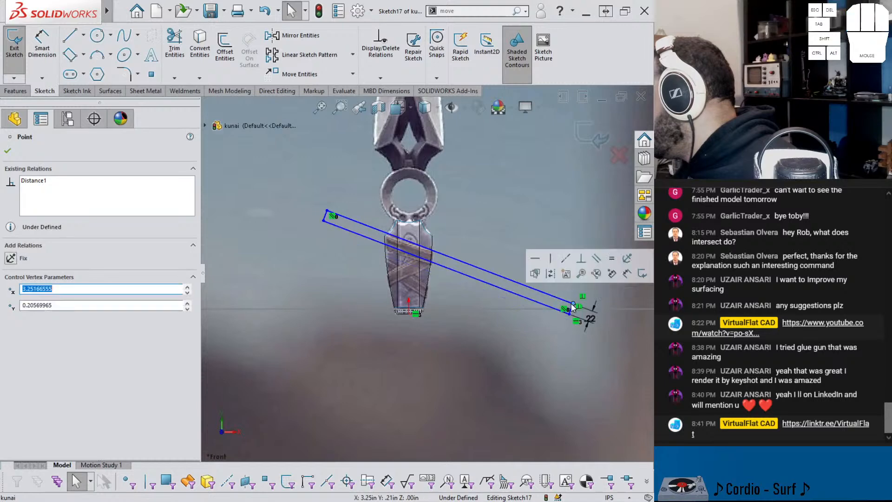
pyautogui.click(540, 359)
pyautogui.moveTo(565, 342); pyautogui.dragTo(563, 310, button='right')
pyautogui.click(535, 301)
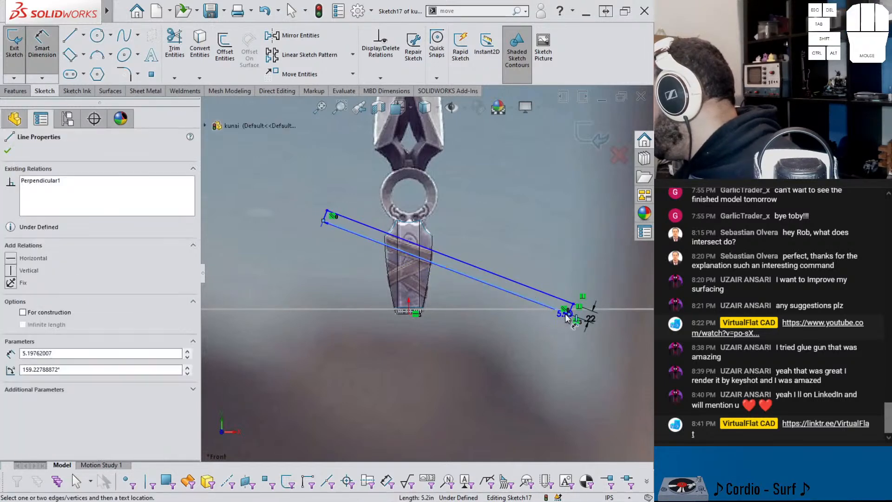
pyautogui.click(570, 317)
pyautogui.click(543, 315)
pyautogui.click(490, 297)
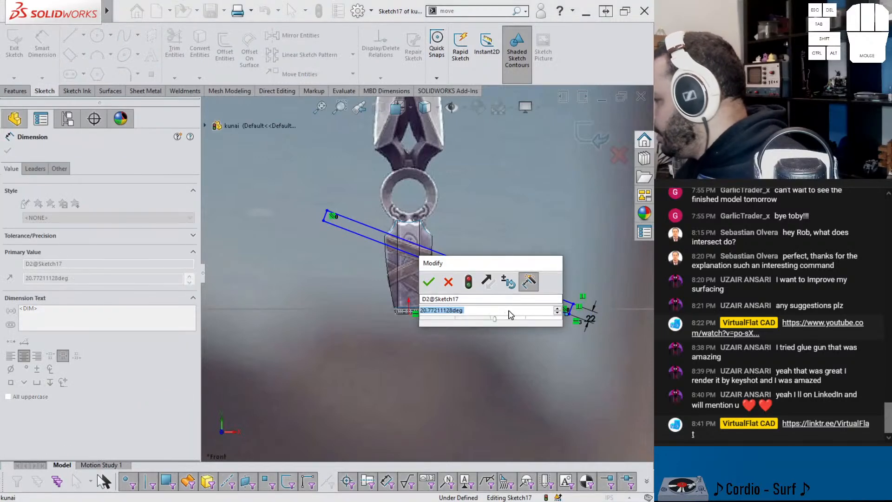
pyautogui.write('20')
pyautogui.press('Return')
pyautogui.press('Escape')
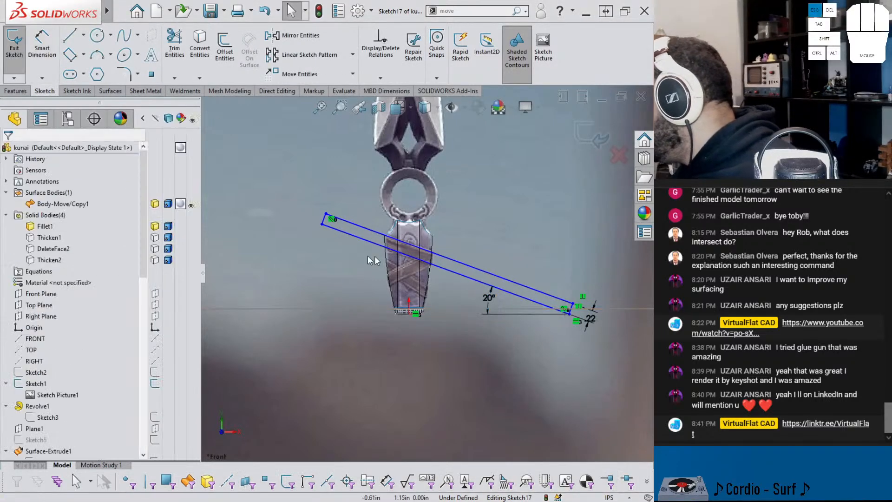
# Step: Adjust the band's upper end slightly, and set the distance from the origin to its lower outer corner to 3.18 in
pyautogui.moveTo(322, 225)
pyautogui.mouseDown()
pyautogui.moveTo(338, 238)
pyautogui.moveTo(326, 226)
pyautogui.mouseUp()
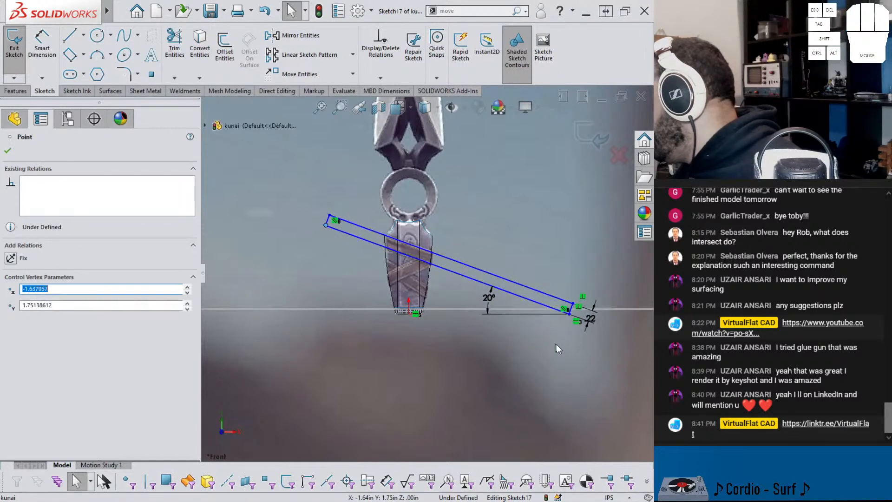
pyautogui.click(552, 349)
pyautogui.moveTo(569, 358); pyautogui.dragTo(571, 325, button='right')
pyautogui.click(569, 315)
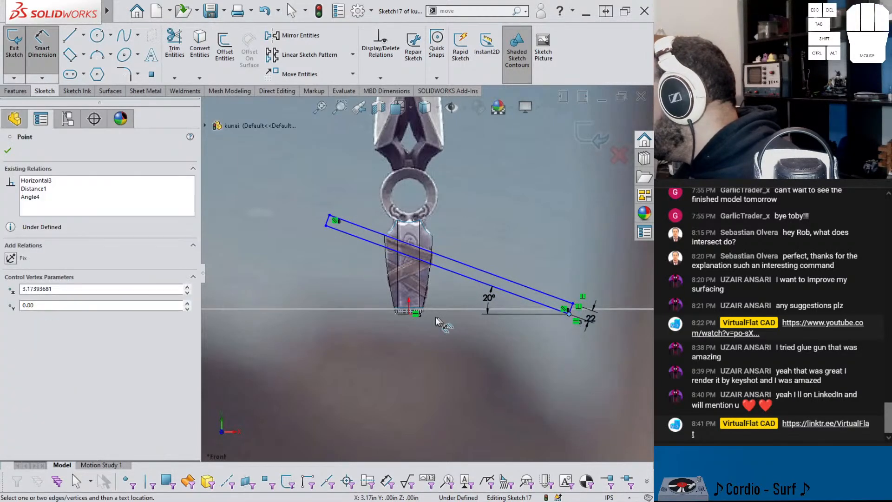
pyautogui.click(409, 313)
pyautogui.click(538, 359)
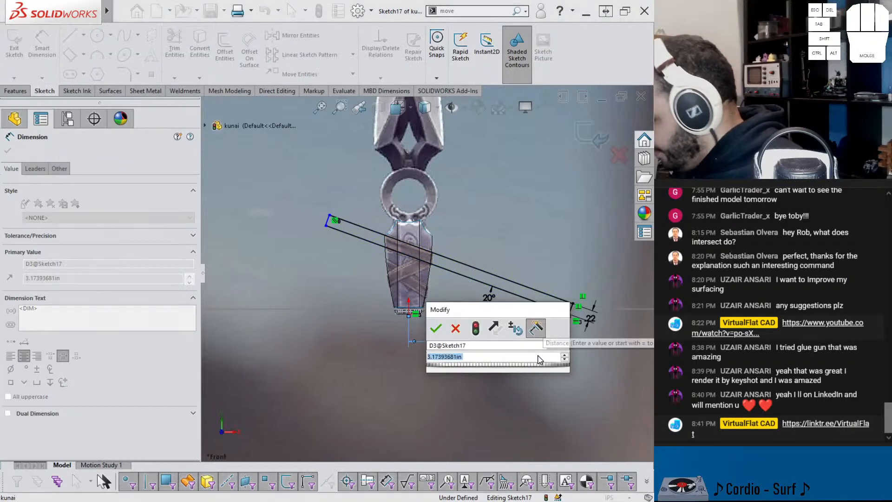
pyautogui.write('3.18')
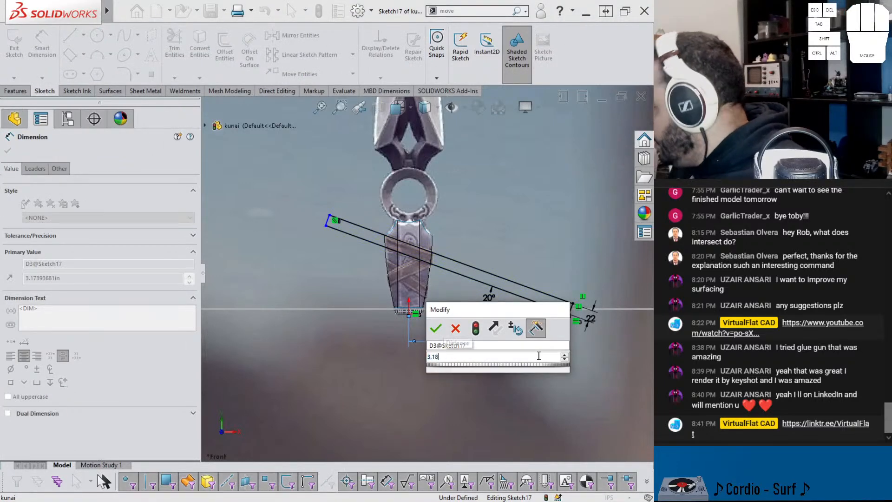
pyautogui.press('Return')
# Step: Dimension the length of the band rectangle's long upper edge and exit the sketch
pyautogui.click(491, 274)
pyautogui.click(498, 256)
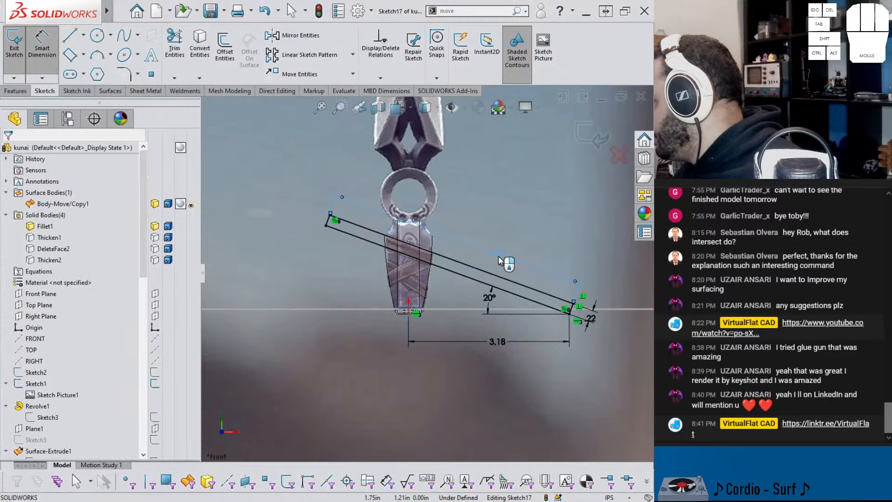
pyautogui.write('6')
pyautogui.press('Return')
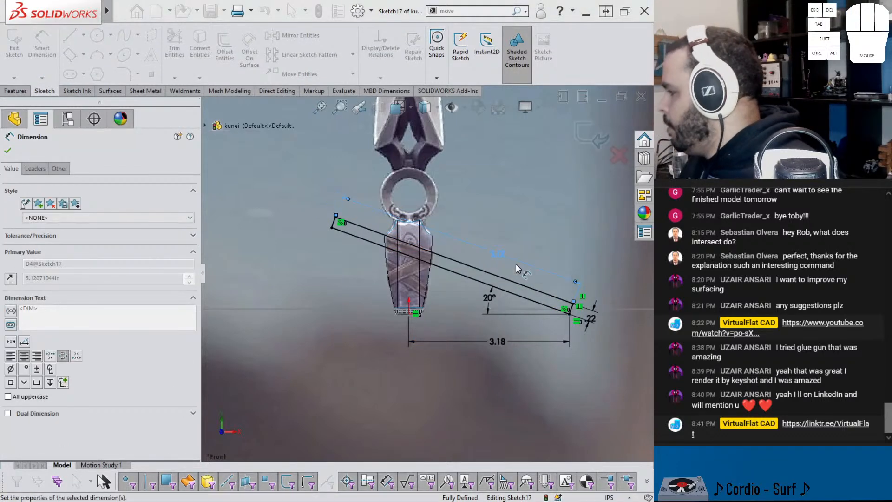
pyautogui.click(589, 138)
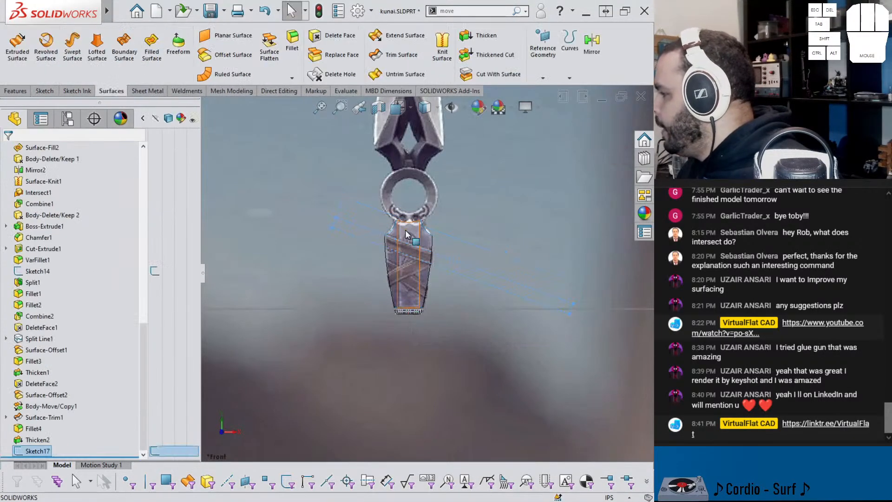
# Step: Trim the copied handle surface with the new band sketch, keeping only the piece inside the band
pyautogui.click(385, 54)
pyautogui.click(388, 253)
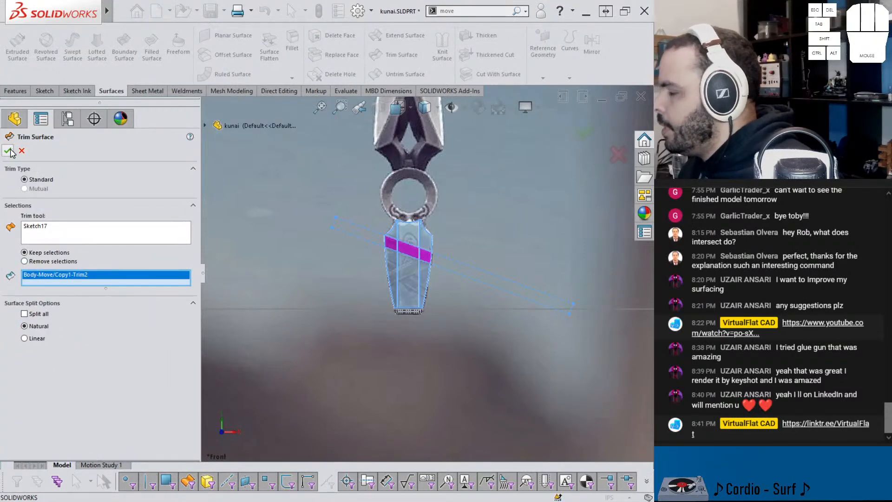
pyautogui.click(10, 152)
# Step: Show the hidden handle body and the hidden crossing strap again around the trimmed band
pyautogui.click(449, 241)
pyautogui.scroll(-2, 440, 241)
pyautogui.moveTo(420, 256); pyautogui.dragTo(419, 249, button='middle')
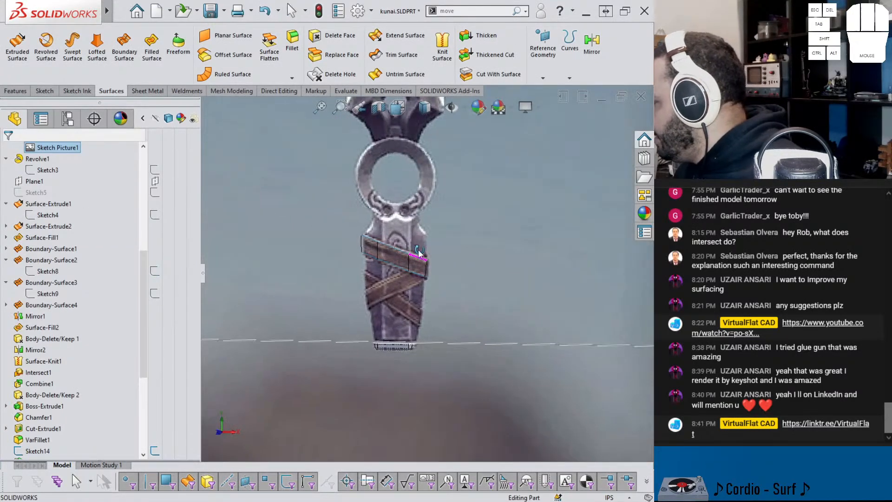
pyautogui.hotkey('shift', 'Tab')
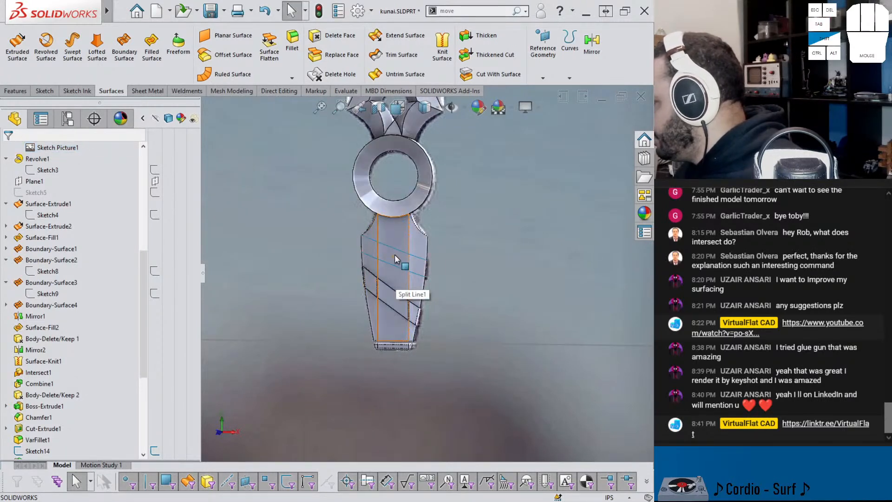
pyautogui.hotkey('shift', 'Tab')
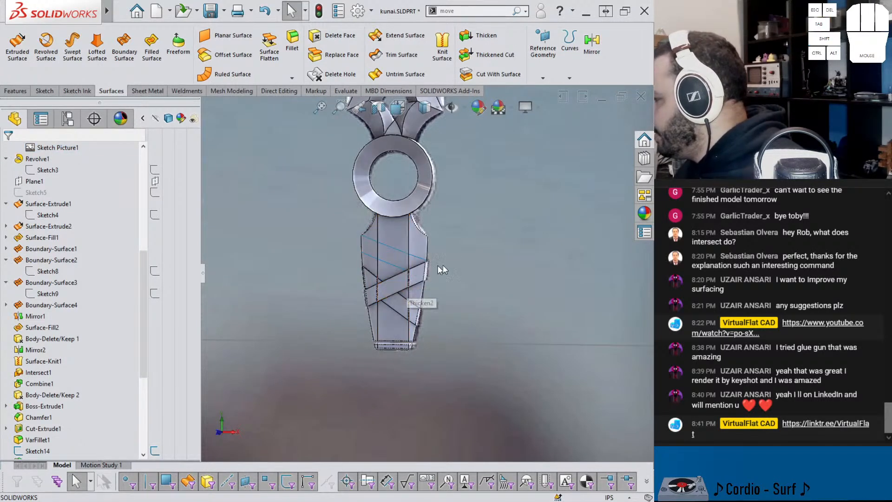
# Step: Thicken the trimmed band surface to 0.03 in
pyautogui.click(483, 37)
pyautogui.click(394, 263)
pyautogui.scroll(-8, 409, 263)
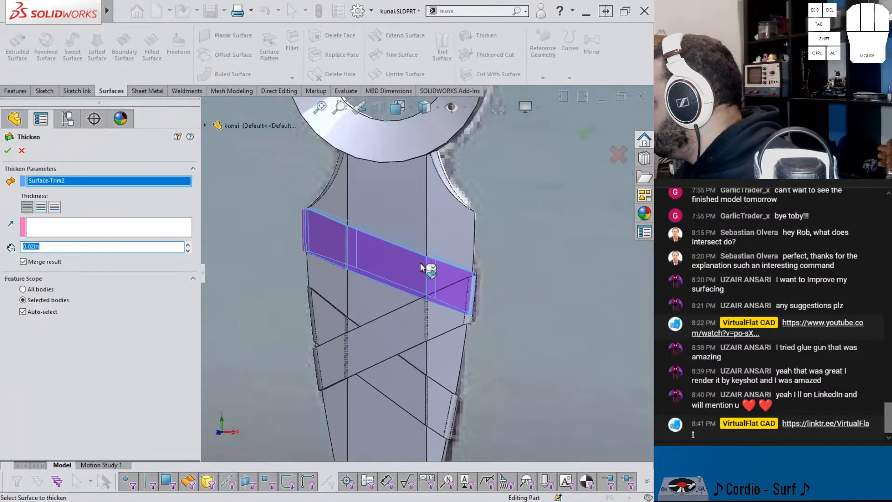
pyautogui.click(36, 245)
pyautogui.write('3')
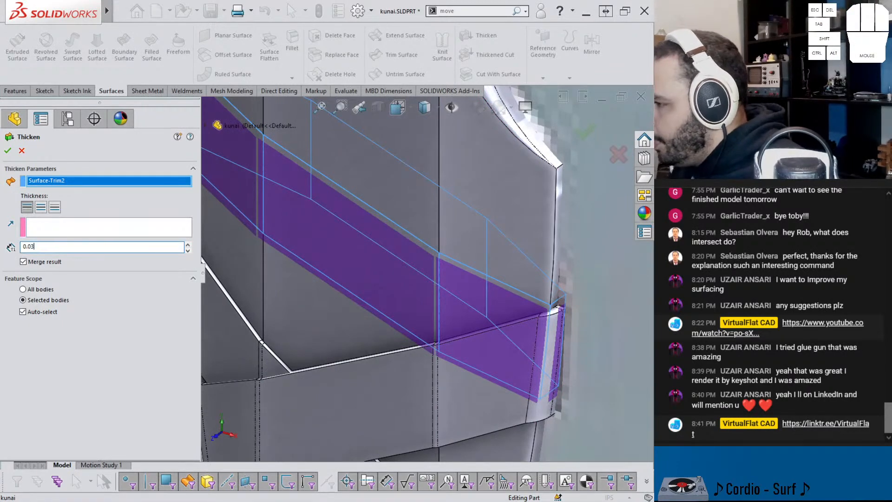
pyautogui.press('Return')
pyautogui.press('Return')
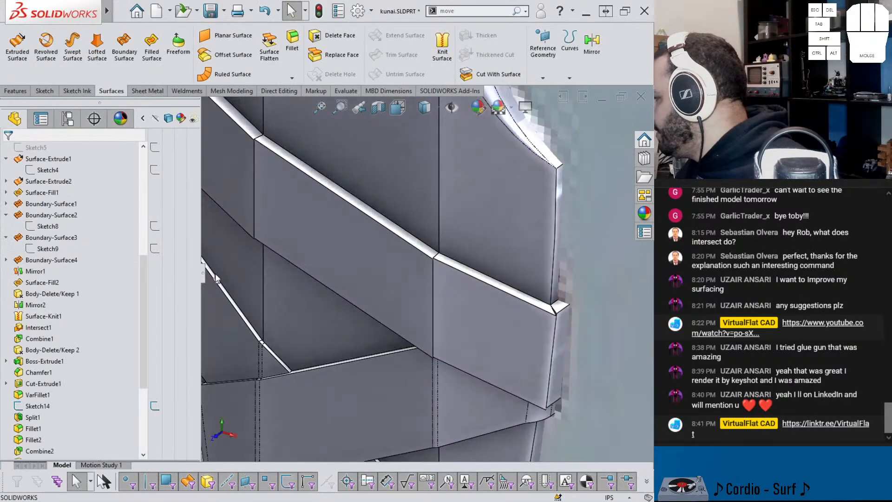
# Step: Fillet the eight corner edges of the band surface at 0.025 in, rolled back before its Thicken feature, and roll forward again
pyautogui.scroll(-4, 388, 267)
pyautogui.moveTo(405, 267); pyautogui.dragTo(425, 228, button='middle')
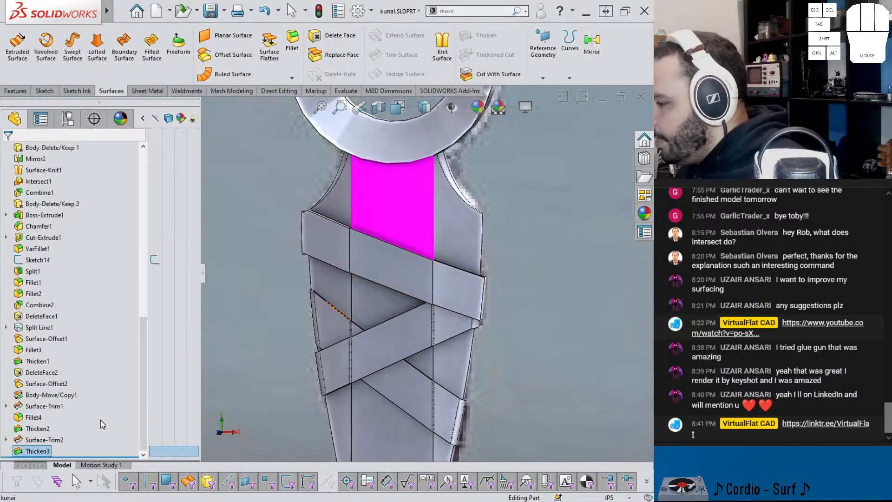
pyautogui.moveTo(100, 456); pyautogui.dragTo(100, 445)
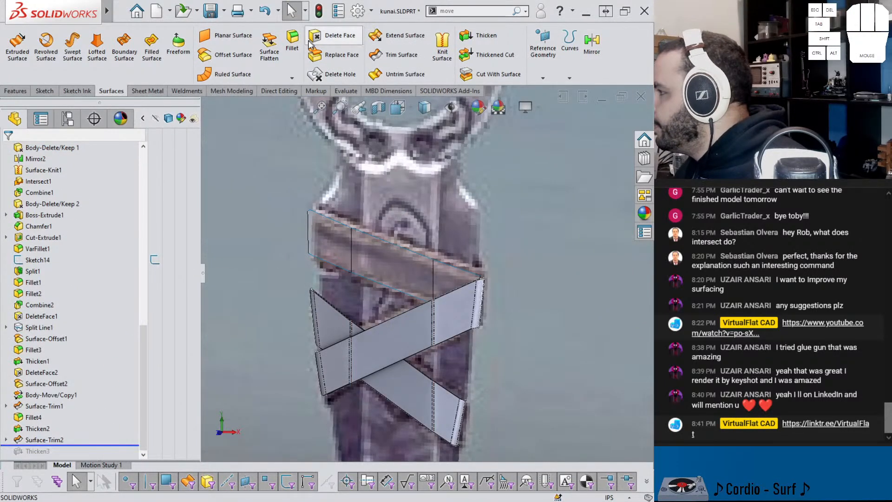
pyautogui.click(292, 47)
pyautogui.click(350, 254)
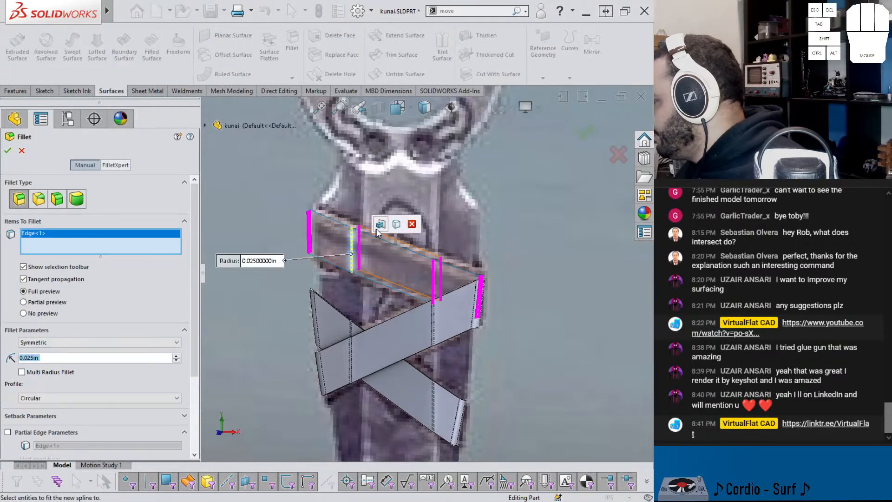
pyautogui.click(394, 225)
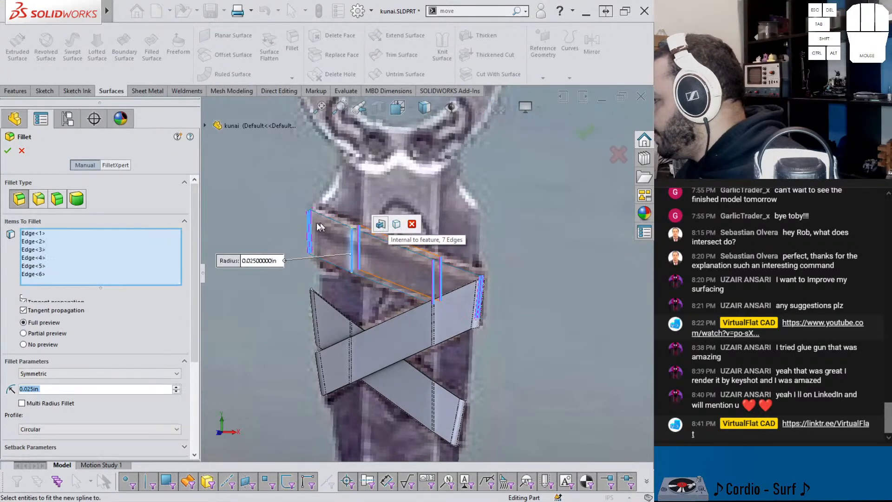
pyautogui.click(7, 151)
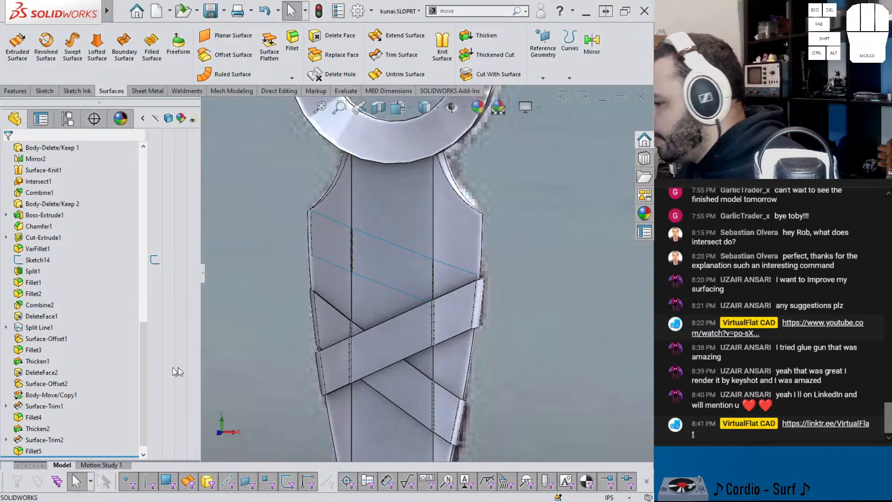
pyautogui.scroll(-1, 102, 441)
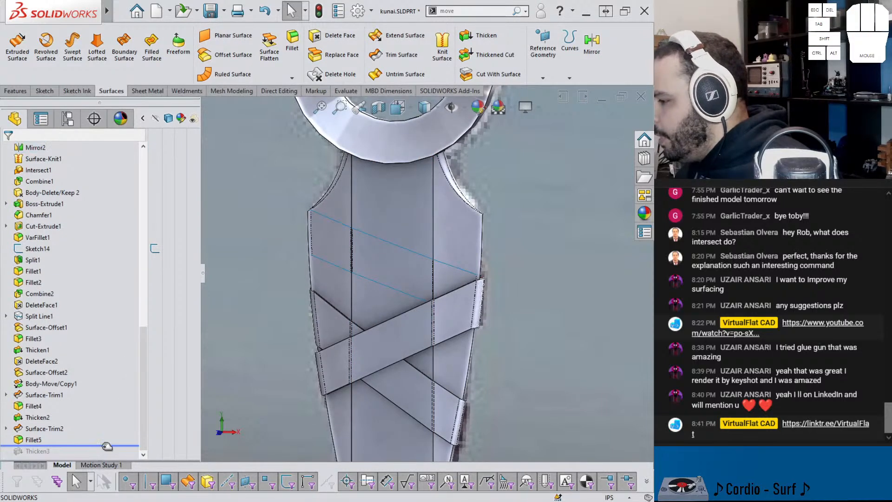
pyautogui.moveTo(108, 443); pyautogui.dragTo(103, 459)
pyautogui.moveTo(388, 319); pyautogui.dragTo(442, 343, button='middle')
pyautogui.scroll(2, 403, 306)
pyautogui.scroll(3, 404, 305)
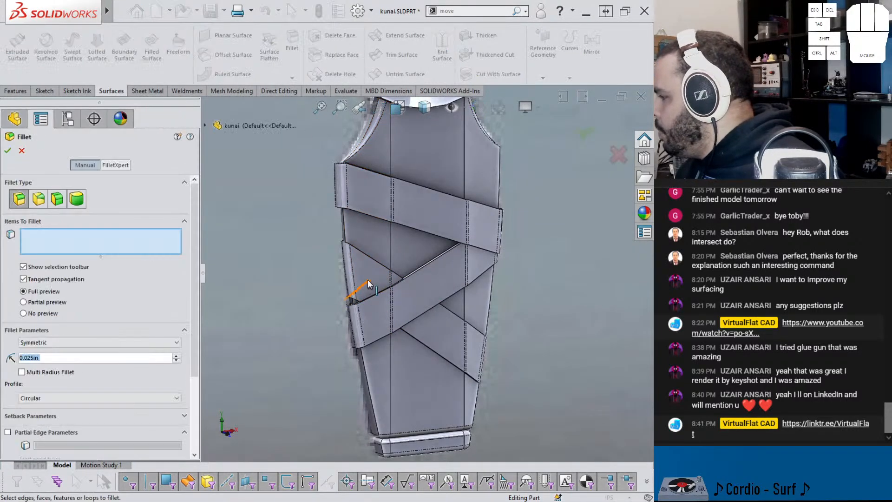
pyautogui.click(367, 278)
pyautogui.click(367, 279)
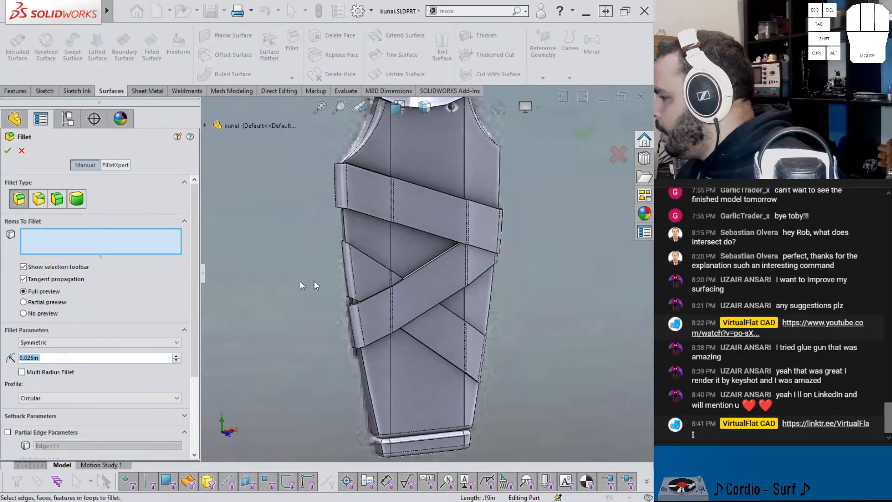
pyautogui.click(361, 269)
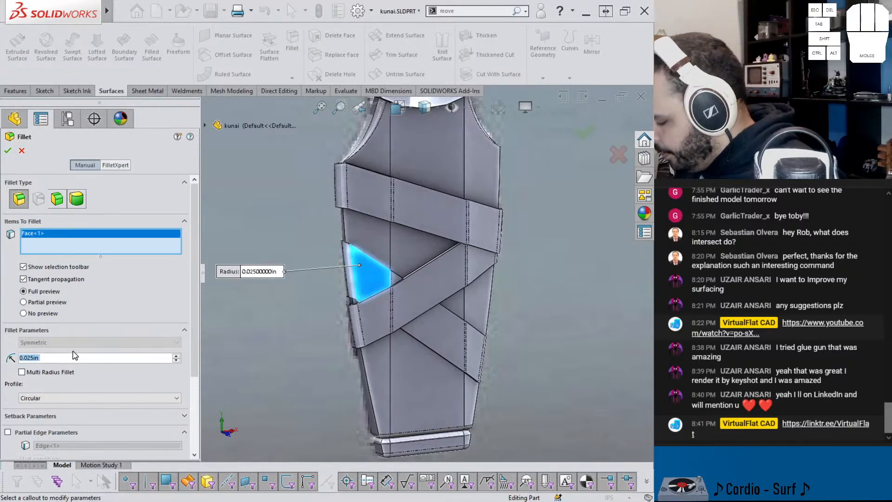
pyautogui.write('.005')
pyautogui.press('Return')
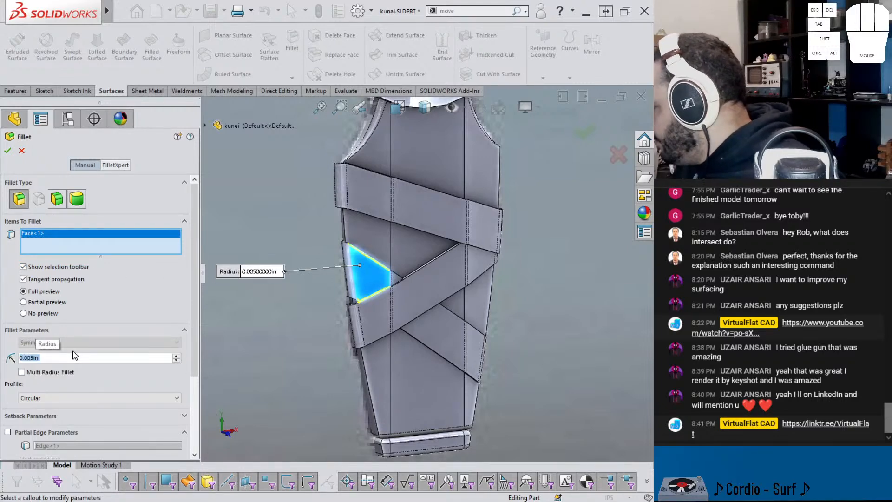
pyautogui.scroll(-8, 393, 281)
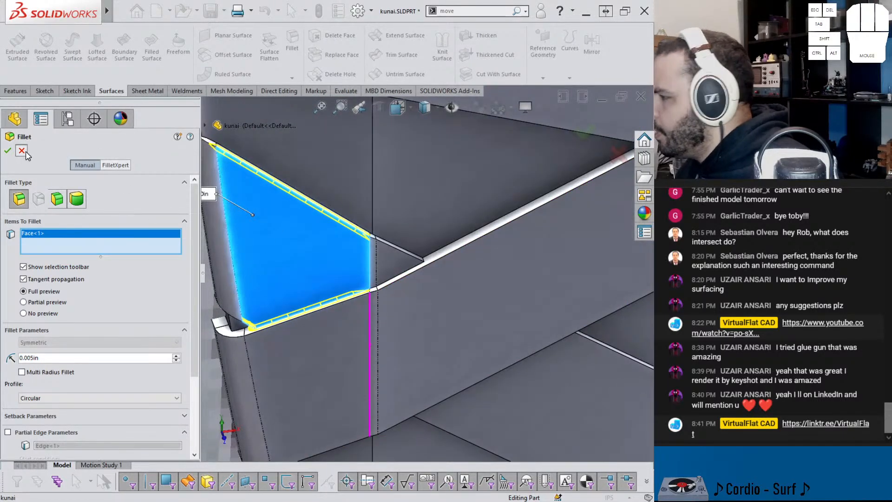
pyautogui.click(21, 151)
# Step: Turn off result merging in the Thicken2 and Thicken3 features so the two crossing straps are separate bodies
pyautogui.click(36, 417)
pyautogui.click(43, 388)
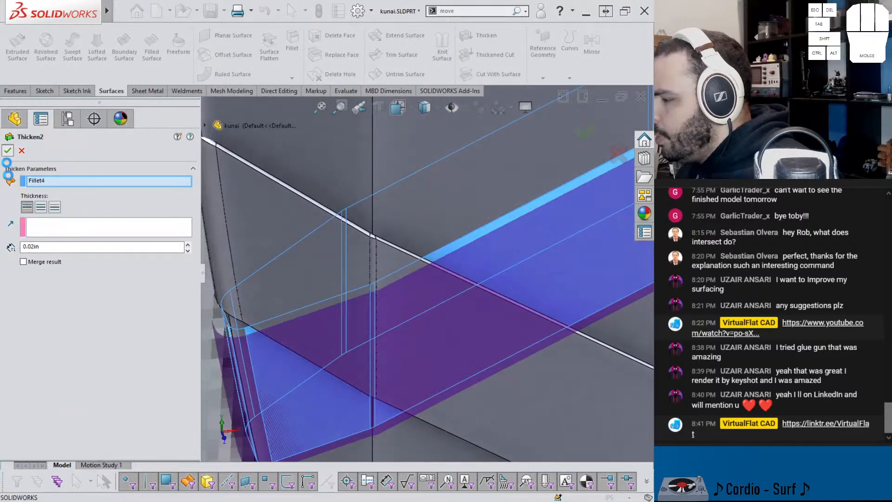
pyautogui.click(33, 455)
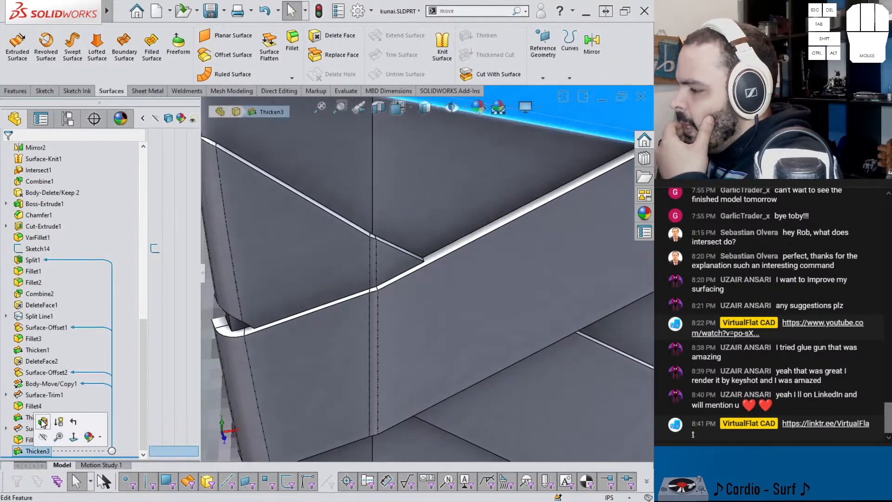
pyautogui.click(43, 423)
pyautogui.click(37, 263)
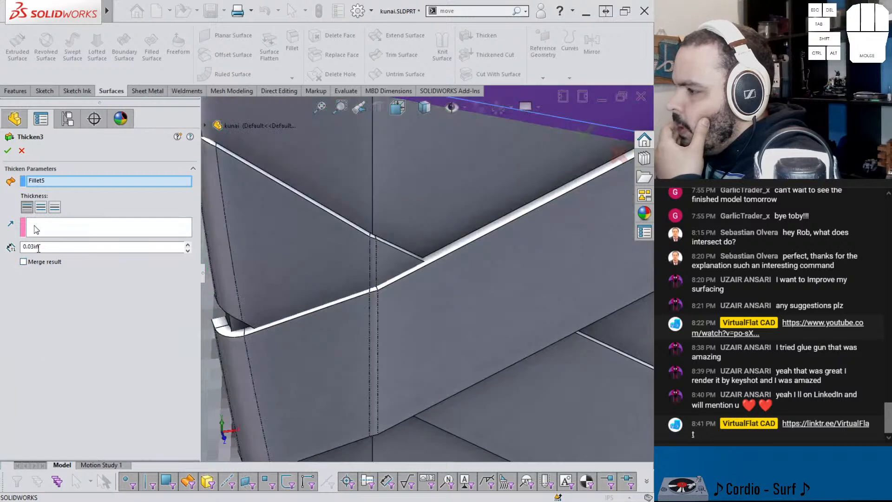
pyautogui.click(7, 151)
# Step: Set up a fillet with a 0.005 in radius on the underlying crossing strap
pyautogui.scroll(5, 404, 209)
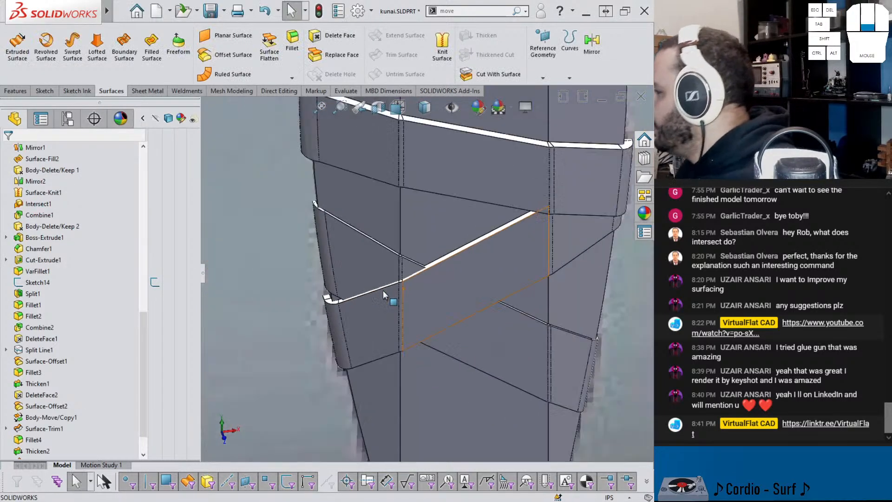
pyautogui.click(293, 50)
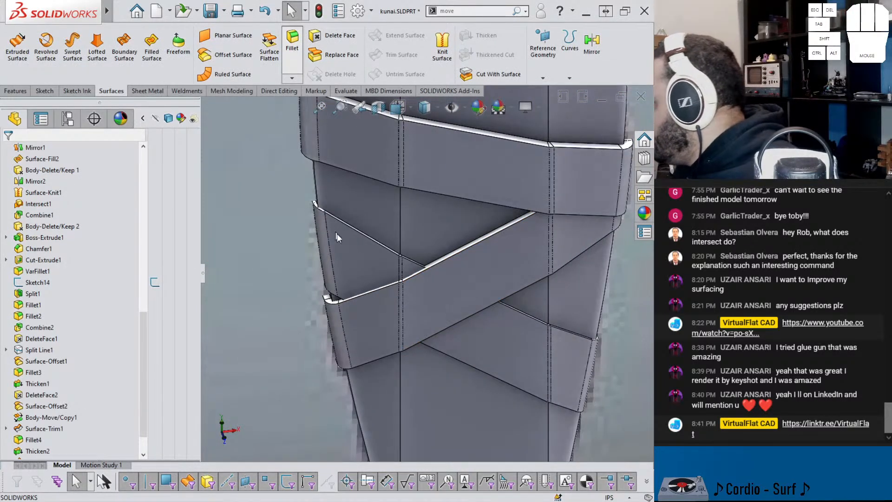
pyautogui.click(359, 263)
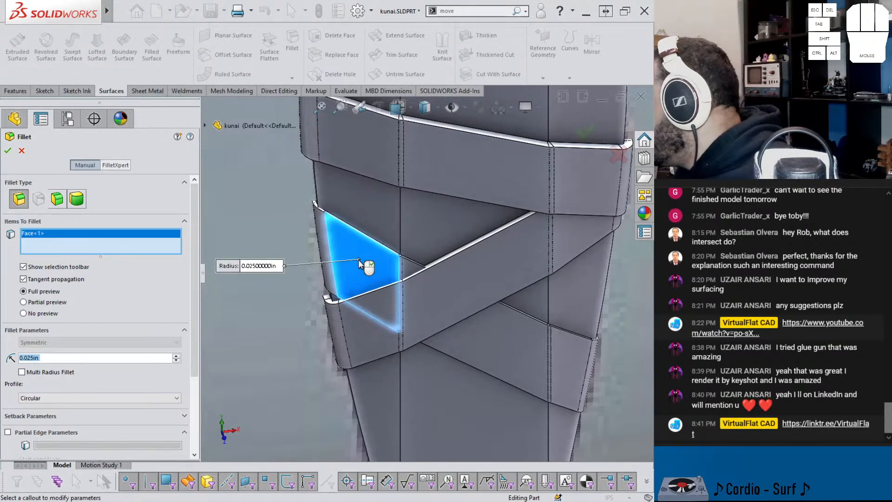
pyautogui.write('0.005')
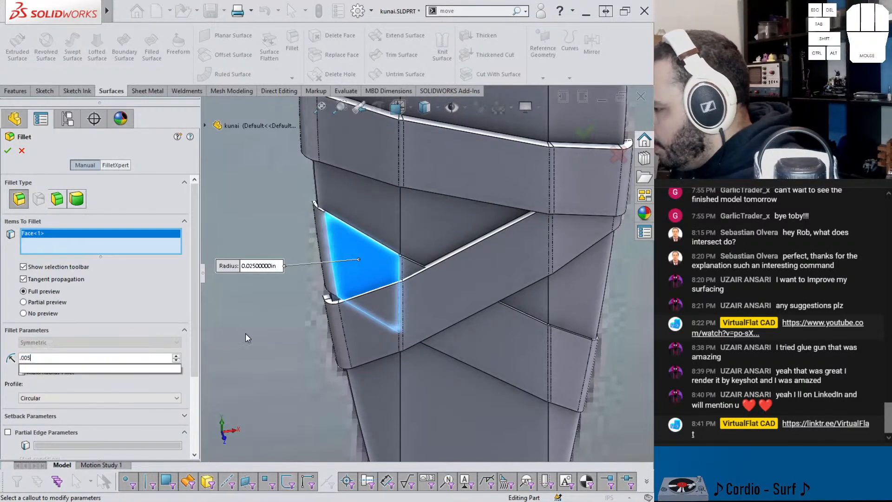
pyautogui.press('Return')
pyautogui.scroll(-6, 387, 242)
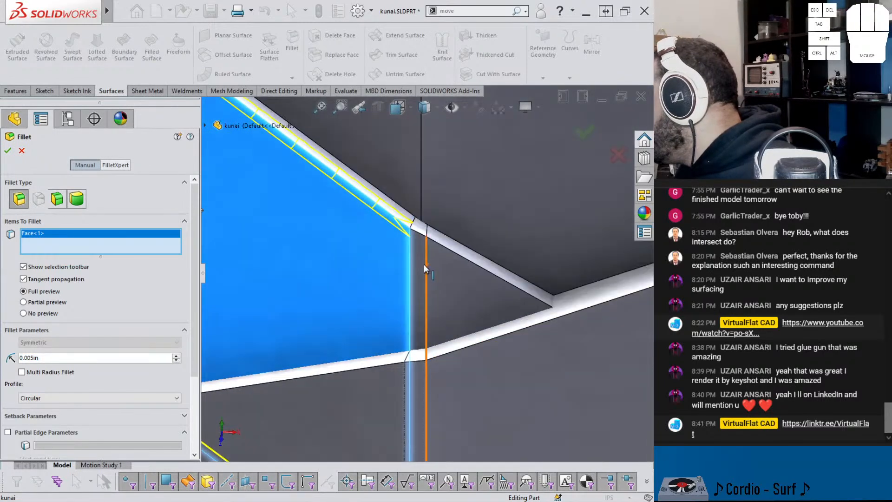
pyautogui.click(412, 266)
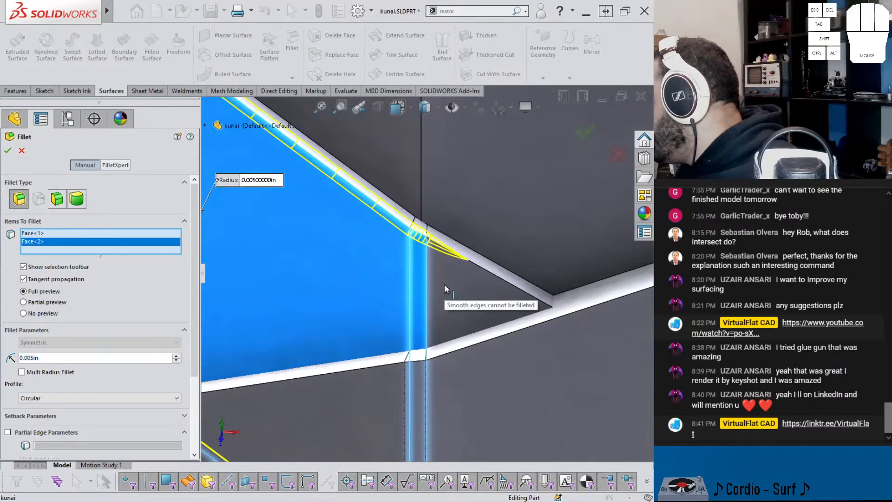
pyautogui.click(414, 284)
pyautogui.click(393, 277)
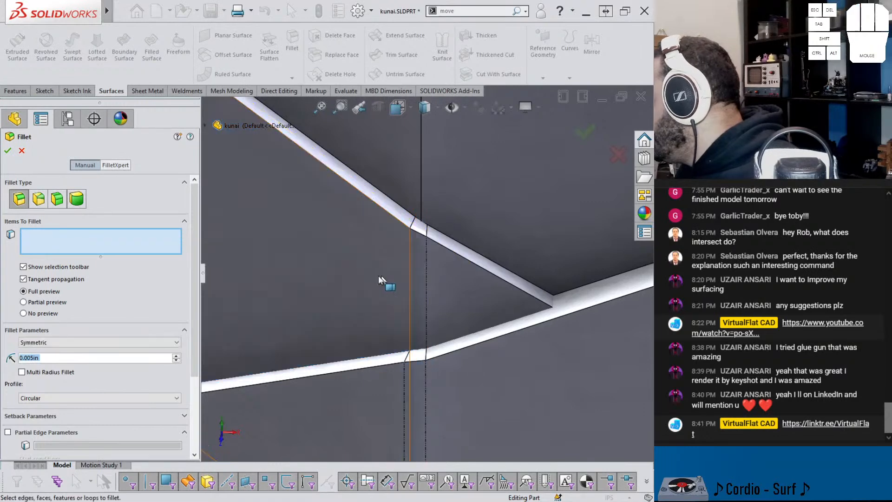
# Step: Select all tangent faces of the underlying crossing strap and fillet its edges at 0.005 in
pyautogui.rightClick(347, 260)
pyautogui.click(392, 393)
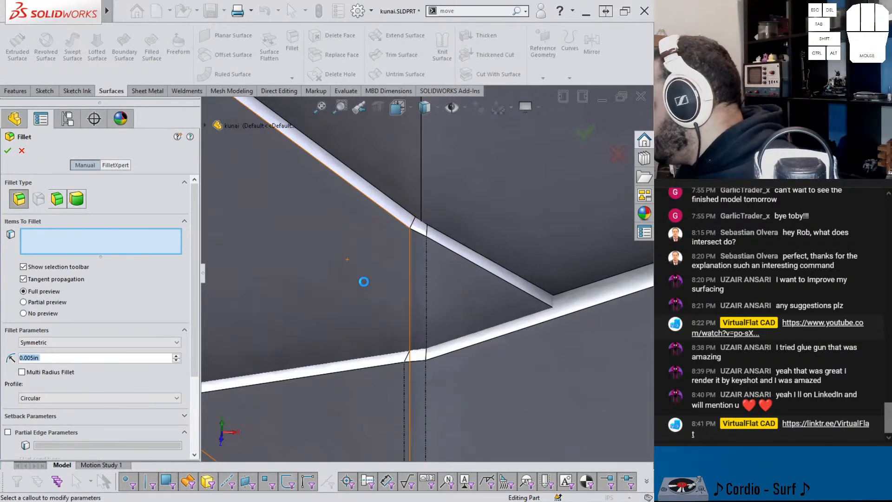
pyautogui.scroll(10, 372, 288)
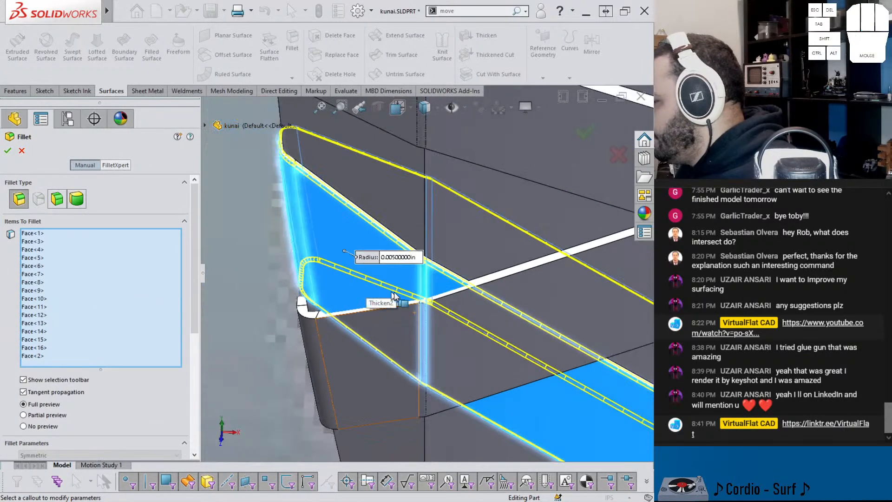
pyautogui.scroll(-10, 391, 265)
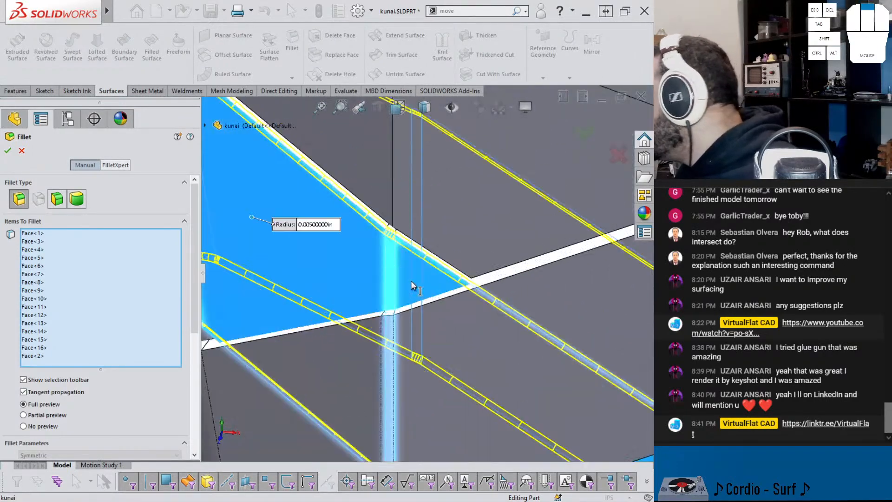
pyautogui.scroll(10, 391, 266)
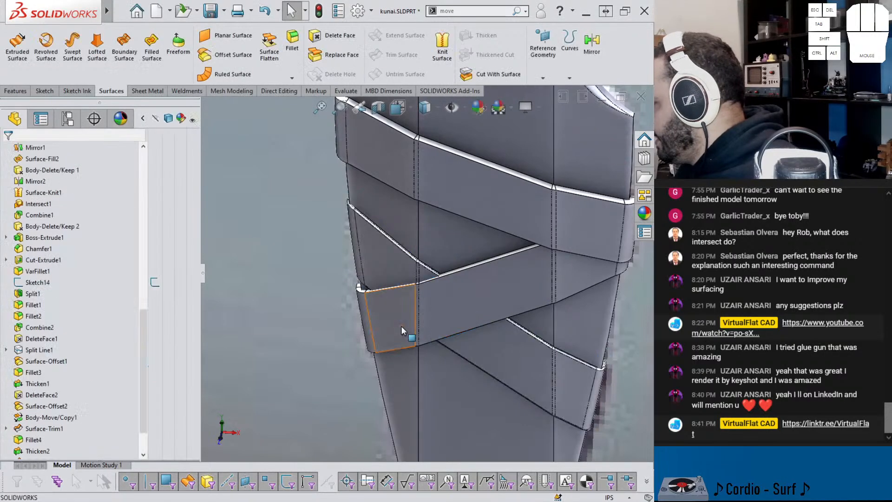
# Step: Fillet the edges of the overlying crossing strap at 0.005 in by selecting its whole chain of tangent faces
pyautogui.press('Return')
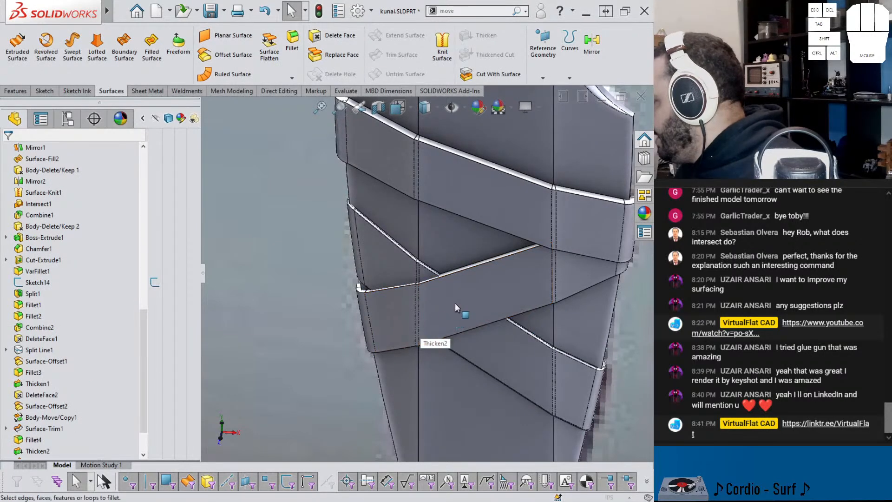
pyautogui.rightClick(483, 282)
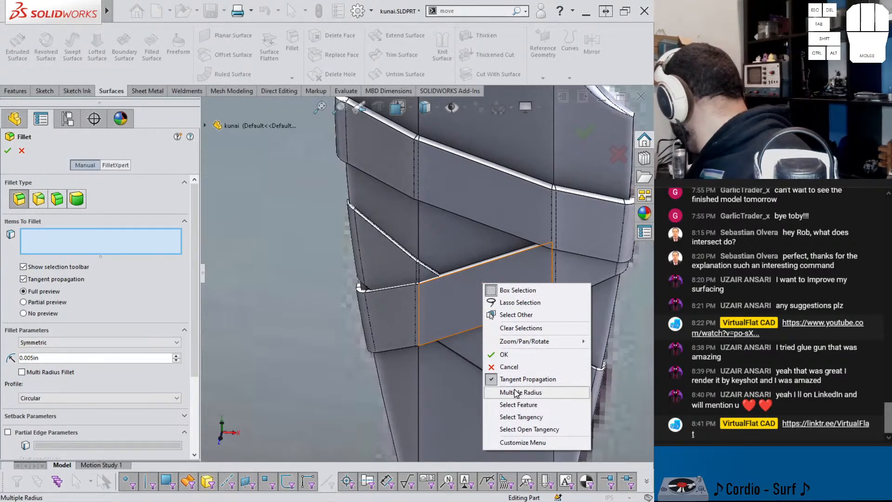
pyautogui.click(515, 418)
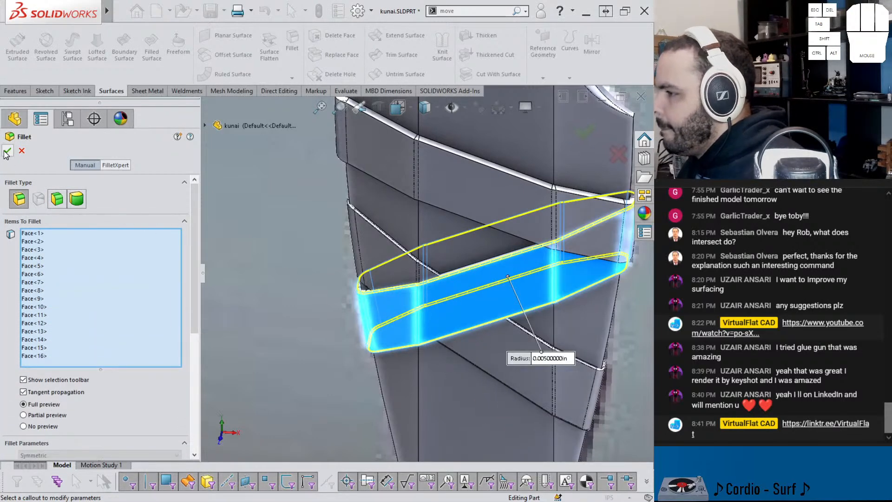
# Step: Fillet the edges of the uppermost handle strap at 0.005 in by selecting its tangent faces
pyautogui.scroll(3, 442, 238)
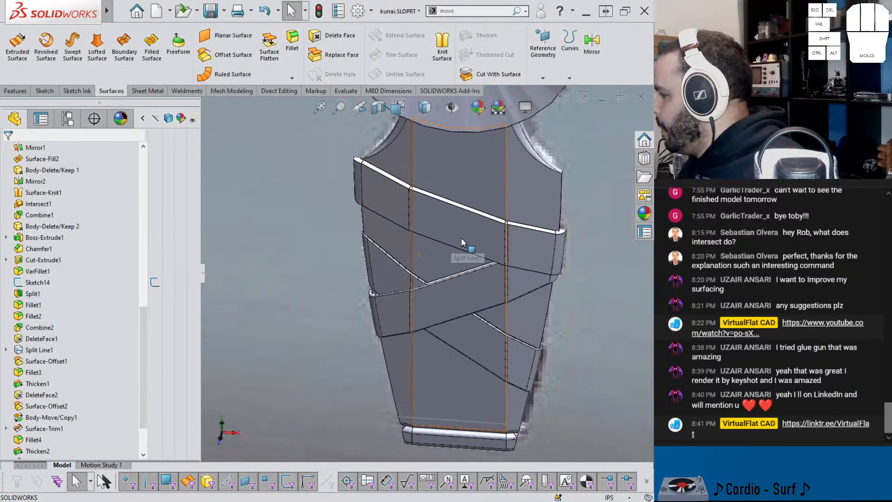
pyautogui.scroll(-1, 457, 234)
pyautogui.press('Return')
pyautogui.click(429, 220)
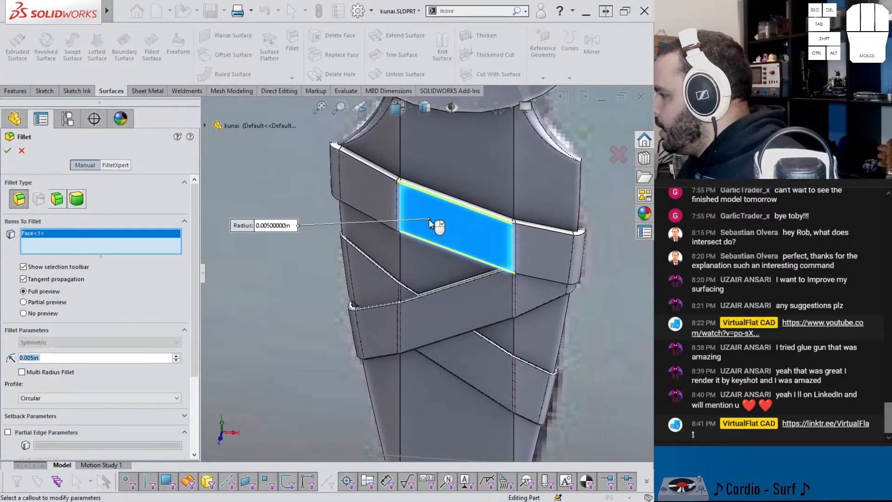
pyautogui.click(445, 224)
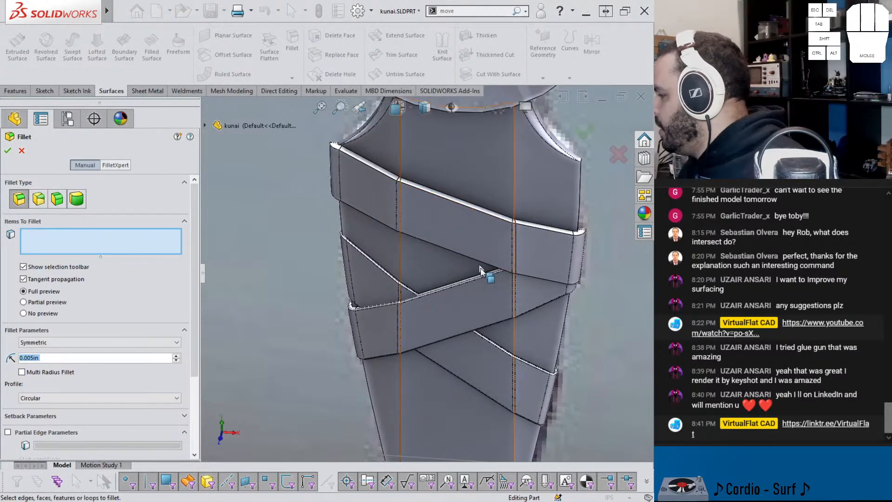
pyautogui.rightClick(470, 249)
pyautogui.click(507, 379)
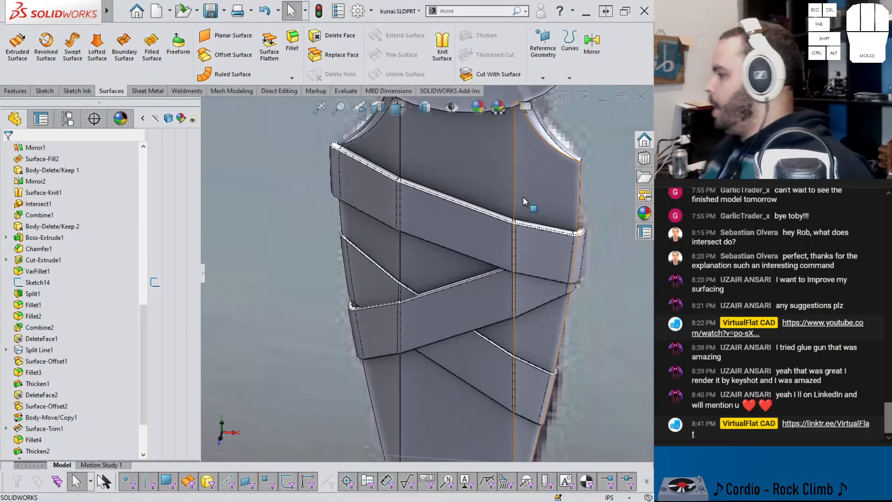
# Step: Inspect the whole kunai against the reference picture, hiding the main blade and handle body and showing it again
pyautogui.scroll(5, 523, 197)
pyautogui.scroll(2, 466, 234)
pyautogui.moveTo(466, 235); pyautogui.dragTo(456, 186, button='middle')
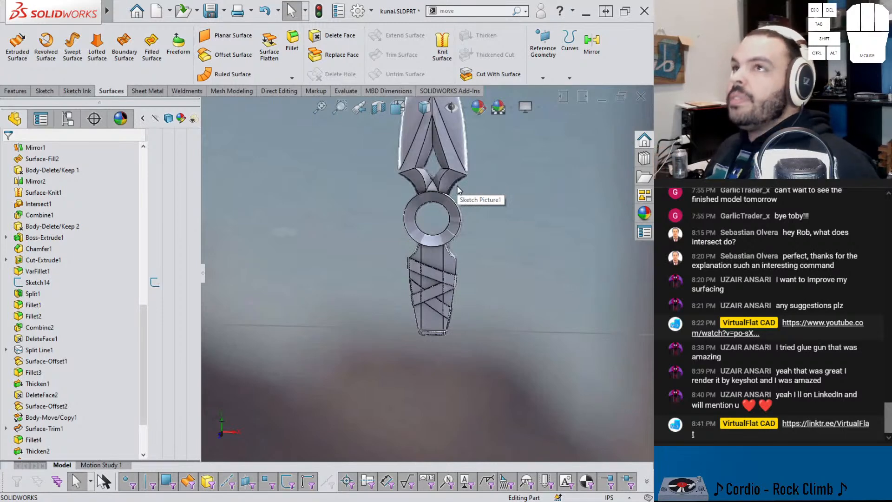
pyautogui.scroll(3, 399, 193)
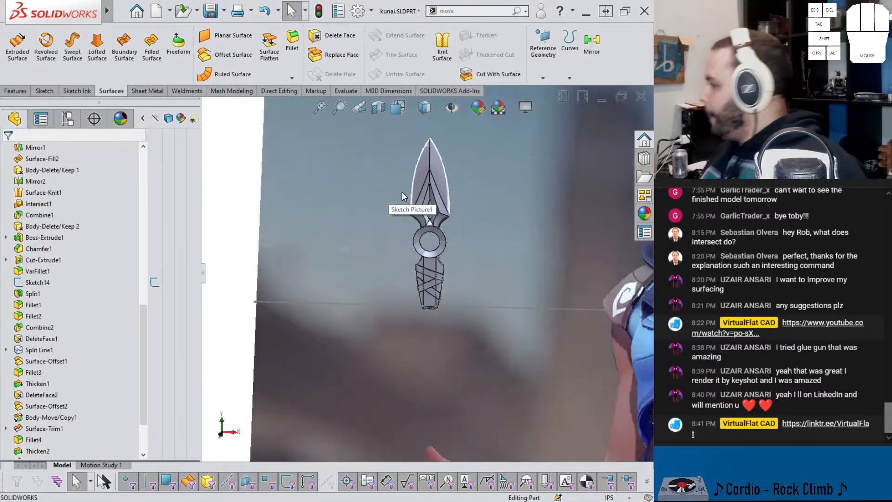
pyautogui.scroll(-2, 464, 241)
pyautogui.scroll(2, 462, 241)
pyautogui.scroll(-3, 461, 259)
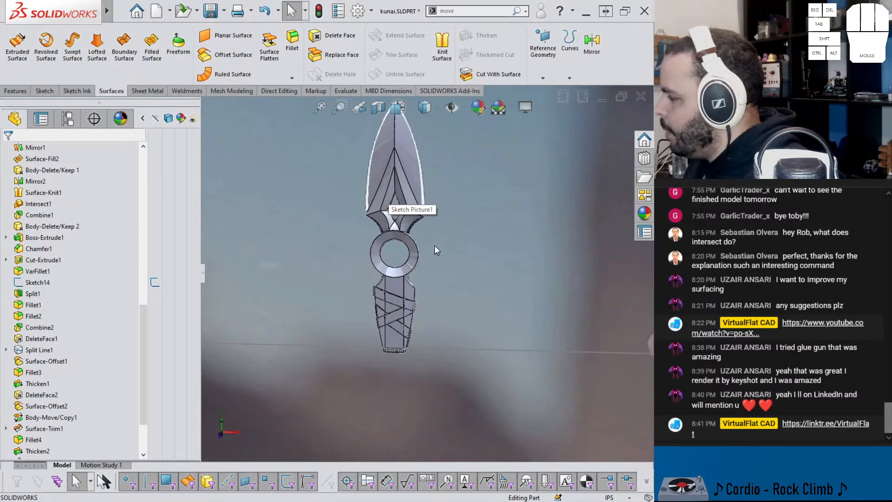
pyautogui.scroll(11, 71, 223)
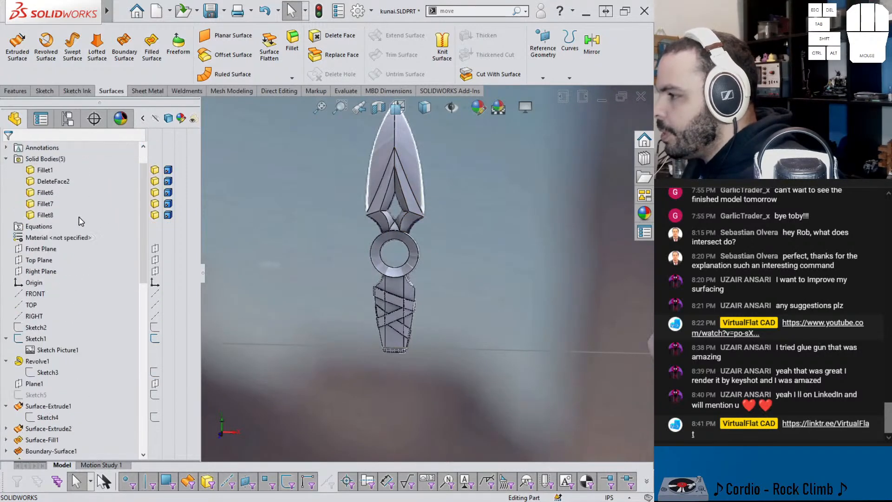
pyautogui.press('Tab')
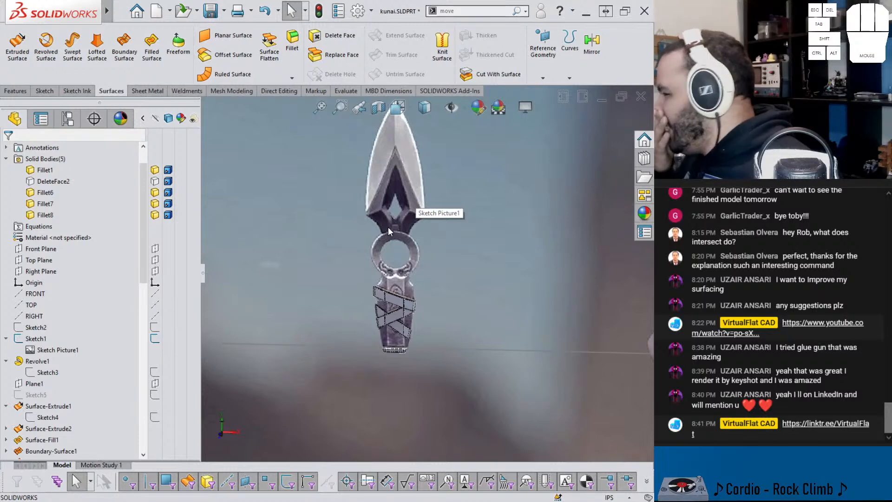
pyautogui.hotkey('shift', 'Tab')
# Step: Apply the brushed steel appearance from the steel metals library to the entire kunai part
pyautogui.click(645, 220)
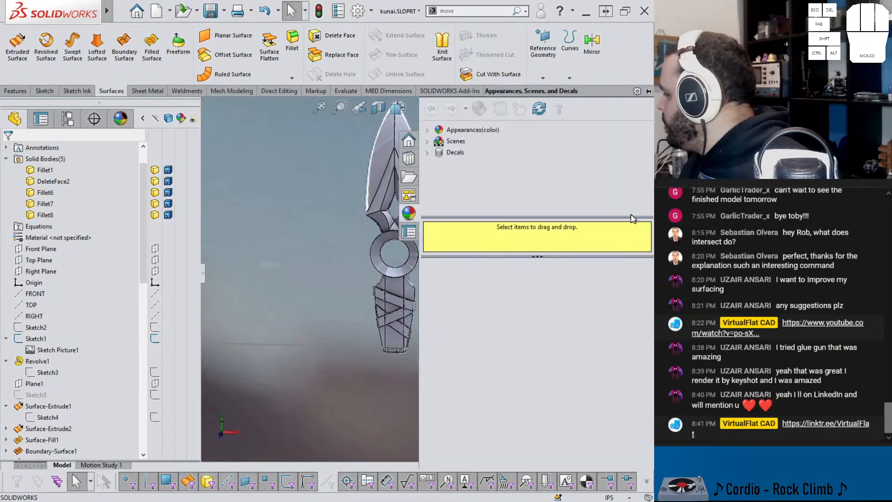
pyautogui.click(428, 130)
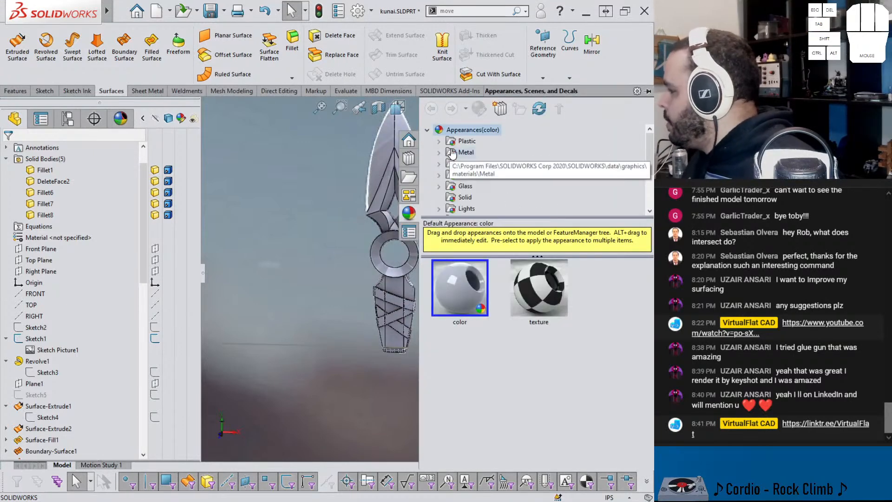
pyautogui.click(440, 152)
pyautogui.click(473, 143)
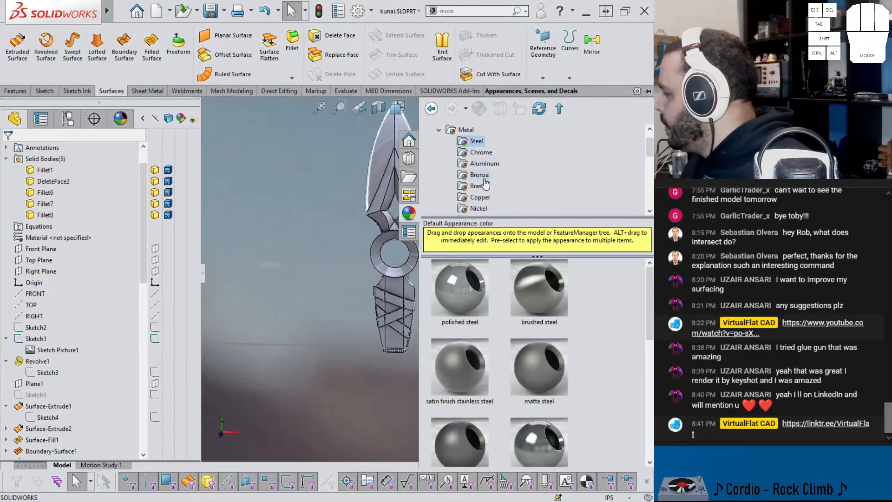
pyautogui.scroll(3, 385, 213)
pyautogui.scroll(-3, 383, 218)
pyautogui.moveTo(368, 247)
pyautogui.keyDown('ctrl'); pyautogui.mouseDown(button='middle')
pyautogui.moveTo(377, 260)
pyautogui.moveTo(302, 260)
pyautogui.mouseUp(button='middle'); pyautogui.keyUp('ctrl')
pyautogui.moveTo(535, 286); pyautogui.dragTo(348, 196)
pyautogui.click(349, 196)
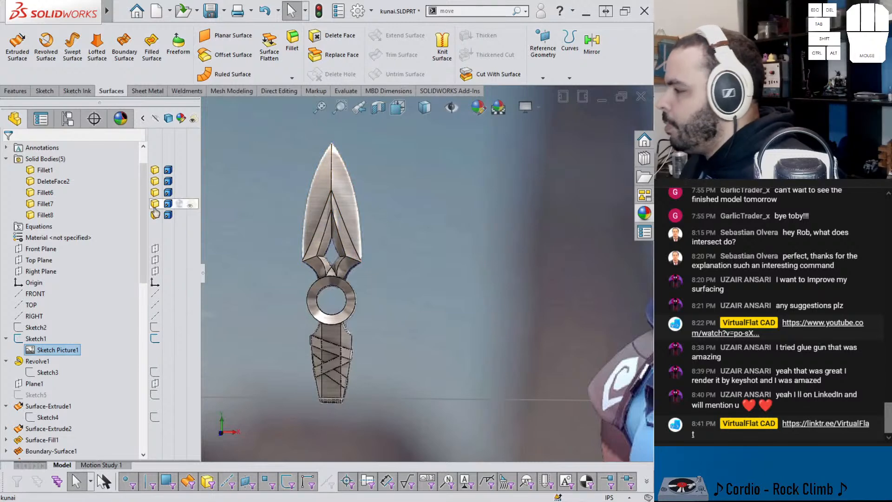
# Step: Change the mapping style of the part's brushed steel appearance and set its rotation to 90 degrees
pyautogui.click(121, 119)
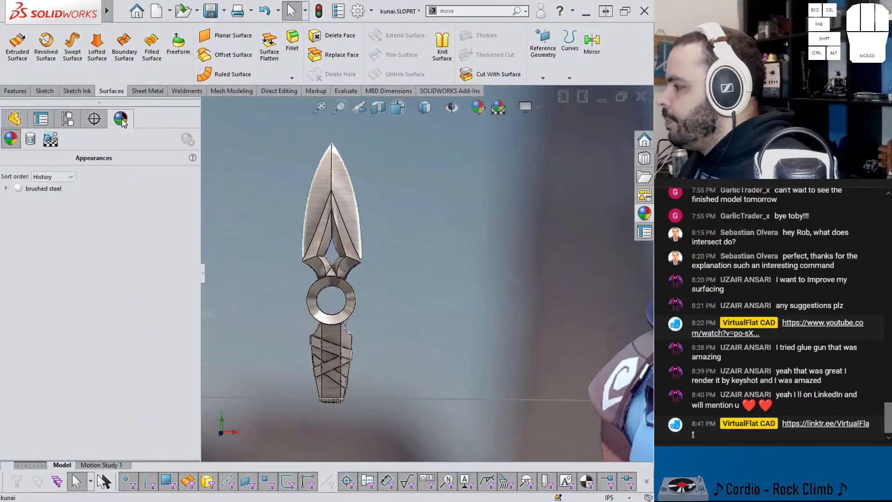
pyautogui.rightClick(49, 187)
pyautogui.click(73, 210)
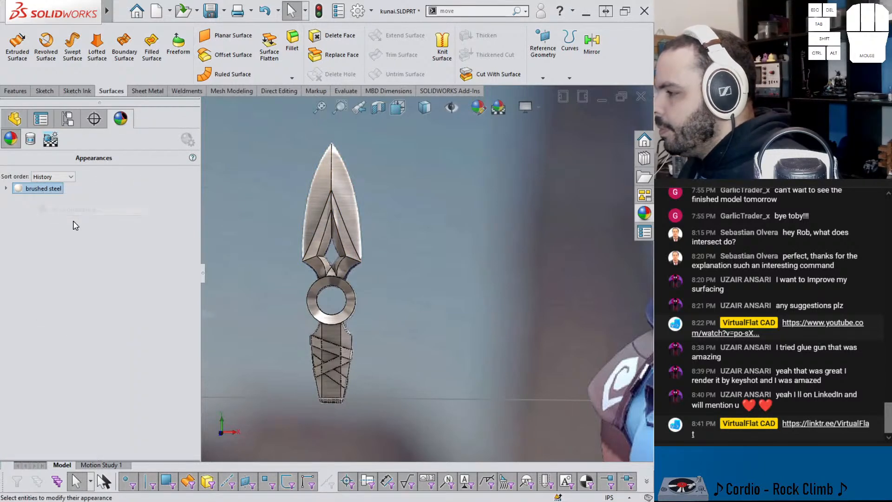
pyautogui.click(79, 182)
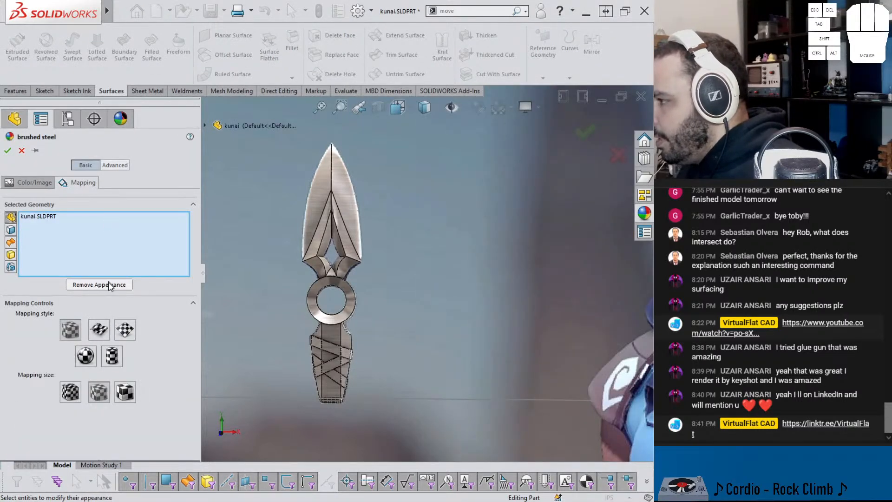
pyautogui.click(97, 337)
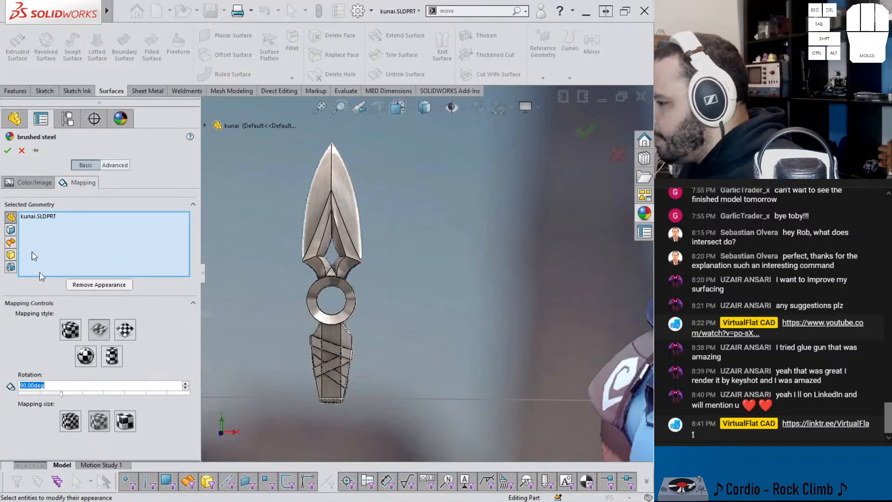
pyautogui.click(10, 154)
pyautogui.moveTo(318, 214)
pyautogui.mouseDown(button='middle')
pyautogui.moveTo(378, 186)
pyautogui.moveTo(372, 192)
pyautogui.mouseUp(button='middle')
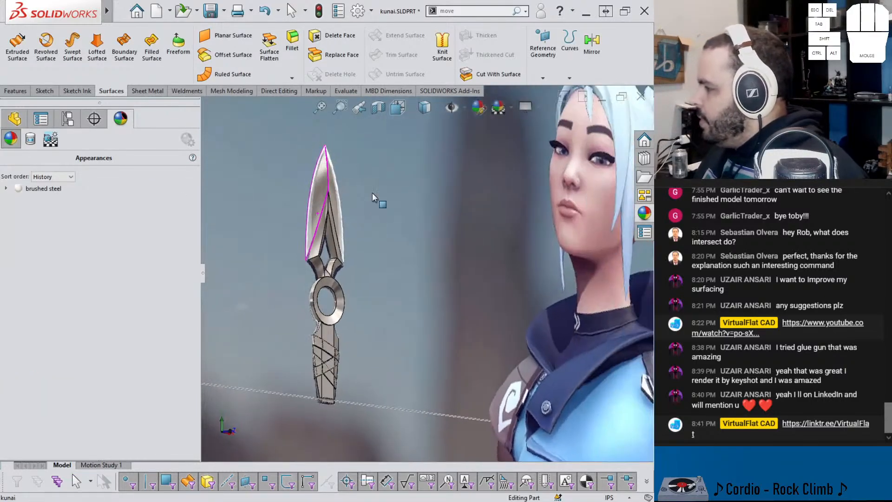
# Step: Compare the blade with the reference picture by temporarily hiding the blade body
pyautogui.scroll(-6, 537, 192)
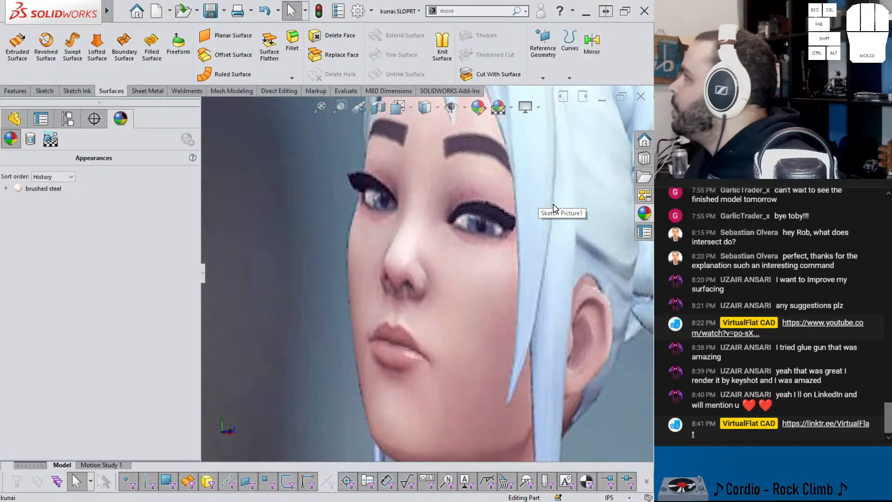
pyautogui.scroll(7, 465, 282)
pyautogui.scroll(-4, 331, 279)
pyautogui.scroll(-3, 338, 260)
pyautogui.moveTo(350, 244); pyautogui.dragTo(388, 234, button='middle')
pyautogui.moveTo(592, 233); pyautogui.dragTo(286, 307, button='middle')
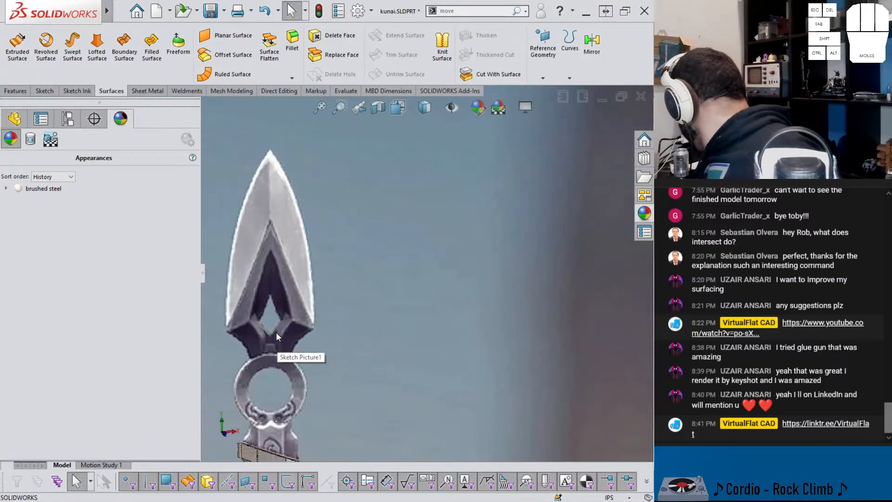
pyautogui.press('Tab')
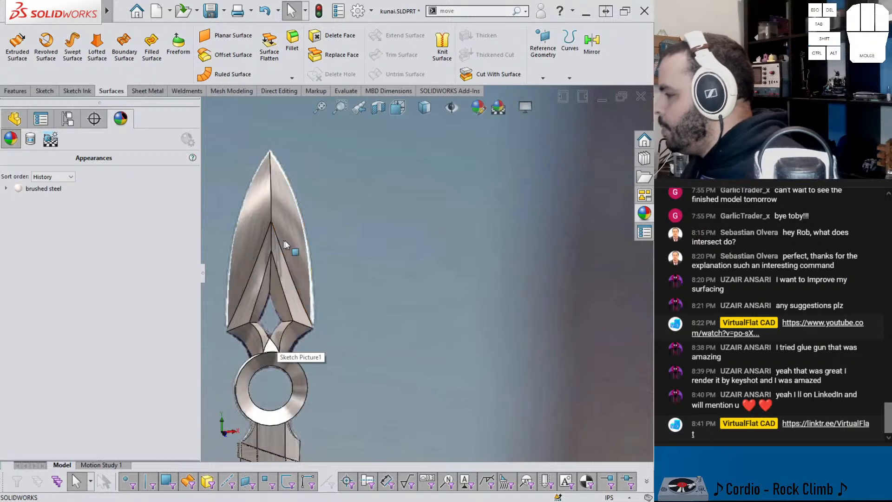
# Step: Apply the sandblasted iron appearance from the iron metals library to only the left inner bevel face on the blade's front
pyautogui.click(645, 213)
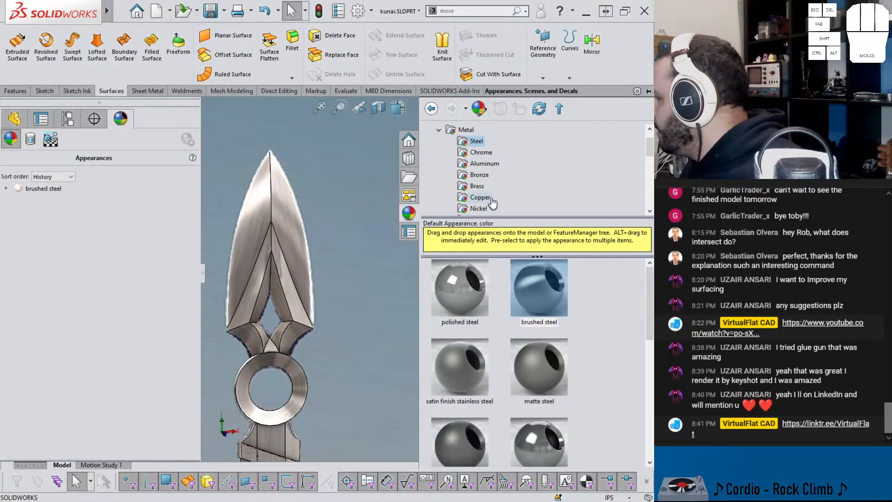
pyautogui.scroll(-1, 475, 200)
pyautogui.click(476, 209)
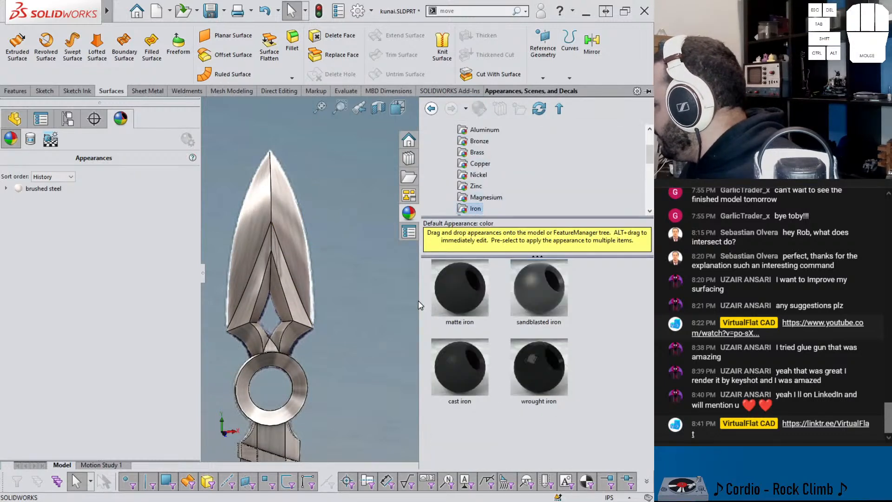
pyautogui.moveTo(524, 301); pyautogui.dragTo(252, 296)
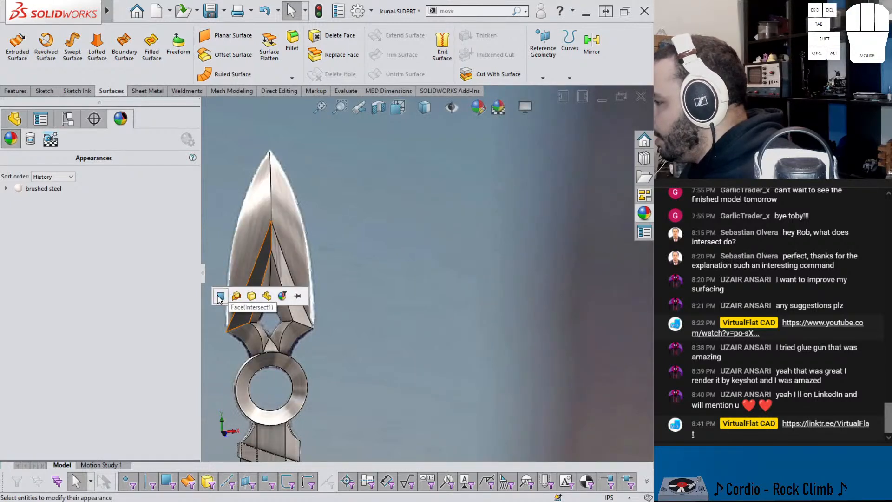
pyautogui.click(232, 296)
pyautogui.scroll(-3, 251, 283)
# Step: Copy the sandblasted iron appearance to the remaining inner bevel and neck faces on the blade's front
pyautogui.click(268, 305)
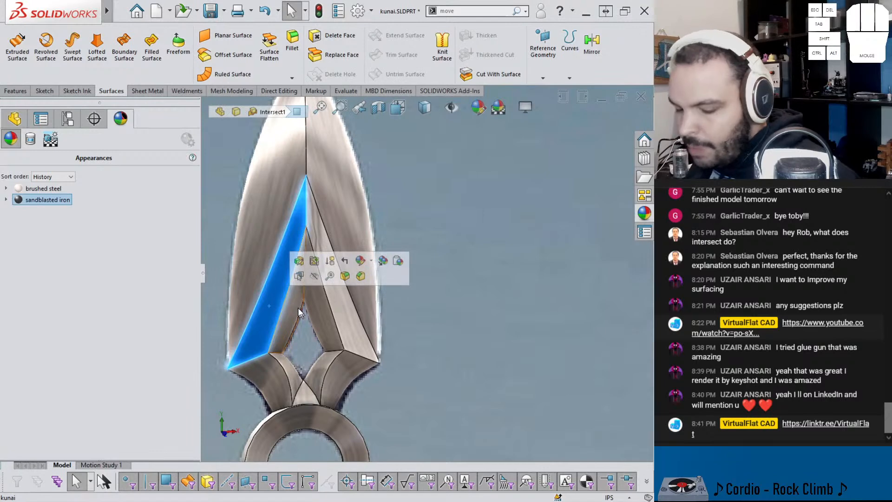
pyautogui.hotkey('ctrl', 'shift', 'c')
pyautogui.keyDown('ctrl'); pyautogui.click(289, 318); pyautogui.keyUp('ctrl')
pyautogui.keyDown('ctrl'); pyautogui.click(273, 370); pyautogui.keyUp('ctrl')
pyautogui.keyDown('ctrl'); pyautogui.click(291, 377); pyautogui.keyUp('ctrl')
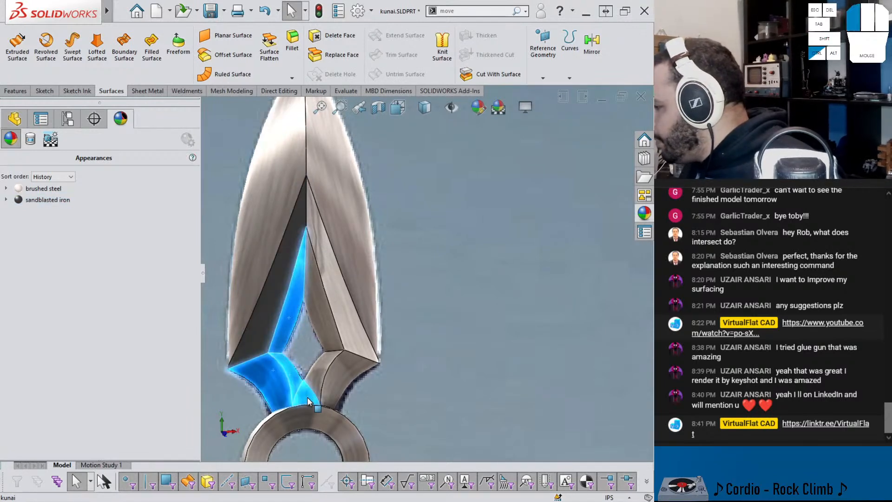
pyautogui.keyDown('ctrl'); pyautogui.click(349, 319); pyautogui.keyUp('ctrl')
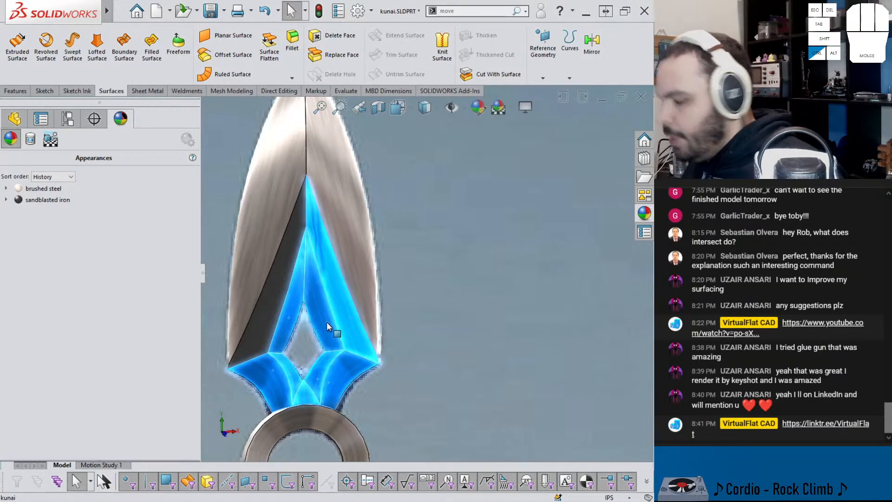
pyautogui.hotkey('ctrl', 'shift', 'v')
# Step: Paste the sandblasted iron appearance onto the inner bevel and neck faces on the blade's back side
pyautogui.scroll(5, 326, 321)
pyautogui.moveTo(352, 304); pyautogui.dragTo(464, 293, button='middle')
pyautogui.scroll(-4, 328, 312)
pyautogui.moveTo(328, 317); pyautogui.dragTo(356, 317, button='middle')
pyautogui.keyDown('ctrl'); pyautogui.click(359, 317); pyautogui.keyUp('ctrl')
pyautogui.keyDown('ctrl'); pyautogui.click(321, 319); pyautogui.keyUp('ctrl')
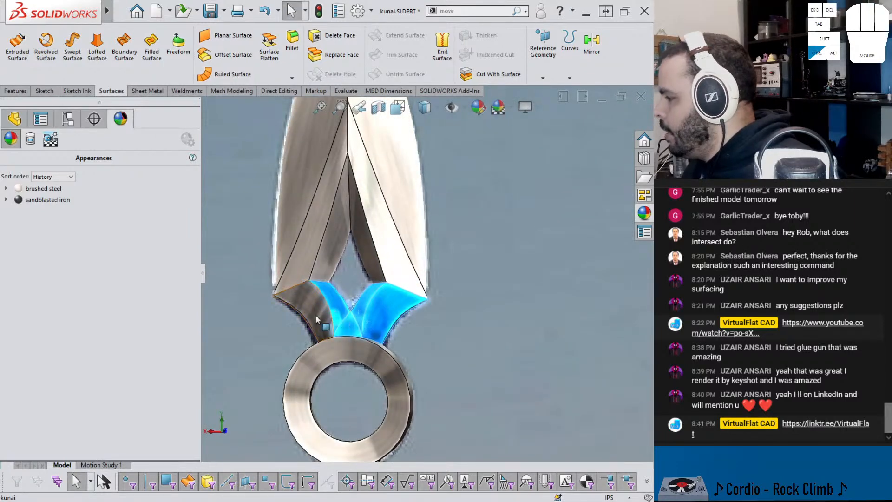
pyautogui.keyDown('ctrl'); pyautogui.click(310, 268); pyautogui.keyUp('ctrl')
pyautogui.keyDown('ctrl'); pyautogui.click(330, 266); pyautogui.keyUp('ctrl')
pyautogui.keyDown('ctrl'); pyautogui.click(361, 237); pyautogui.keyUp('ctrl')
pyautogui.keyDown('ctrl'); pyautogui.click(377, 228); pyautogui.keyUp('ctrl')
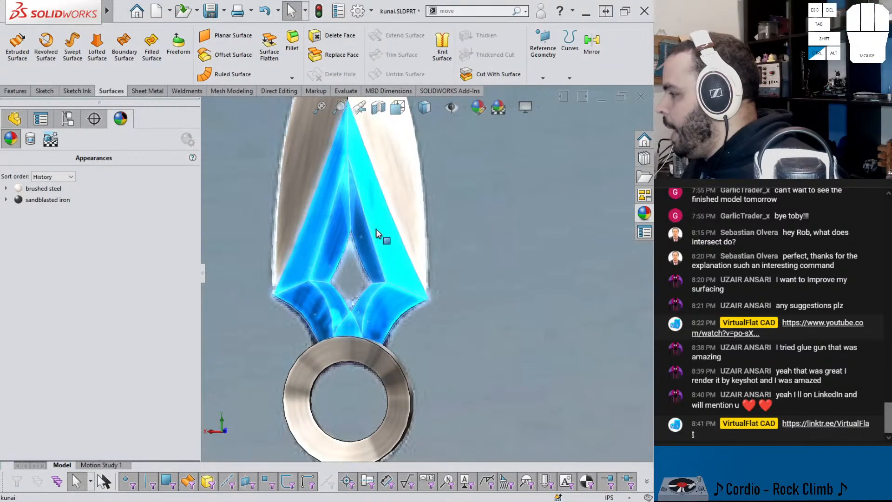
pyautogui.hotkey('ctrl', 'shift', 'v')
# Step: Examine the ring and handle against the reference picture, temporarily hiding the handle body
pyautogui.scroll(4, 372, 230)
pyautogui.moveTo(366, 244); pyautogui.dragTo(553, 229, button='middle')
pyautogui.scroll(-1, 336, 314)
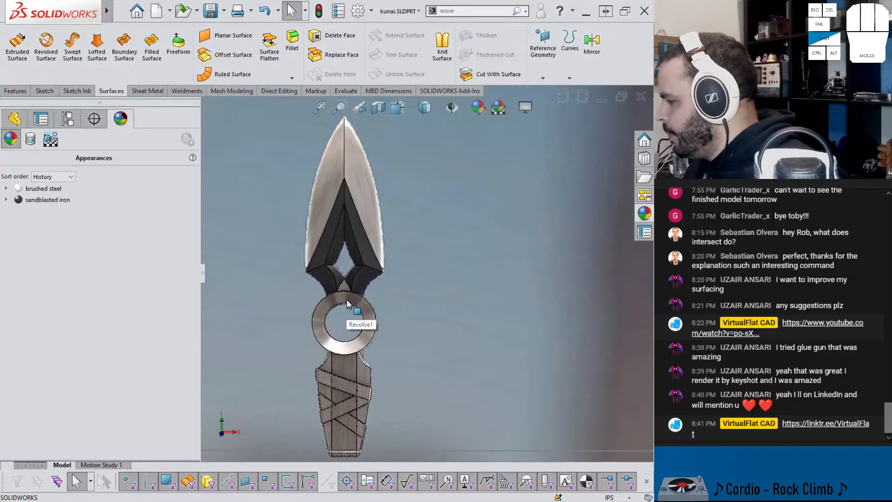
pyautogui.hotkey('shift', 'Tab')
pyautogui.moveTo(348, 297)
pyautogui.mouseDown(button='middle')
pyautogui.moveTo(394, 255)
pyautogui.moveTo(357, 298)
pyautogui.mouseUp(button='middle')
pyautogui.scroll(-4, 348, 441)
pyautogui.moveTo(368, 341); pyautogui.dragTo(379, 367, button='middle')
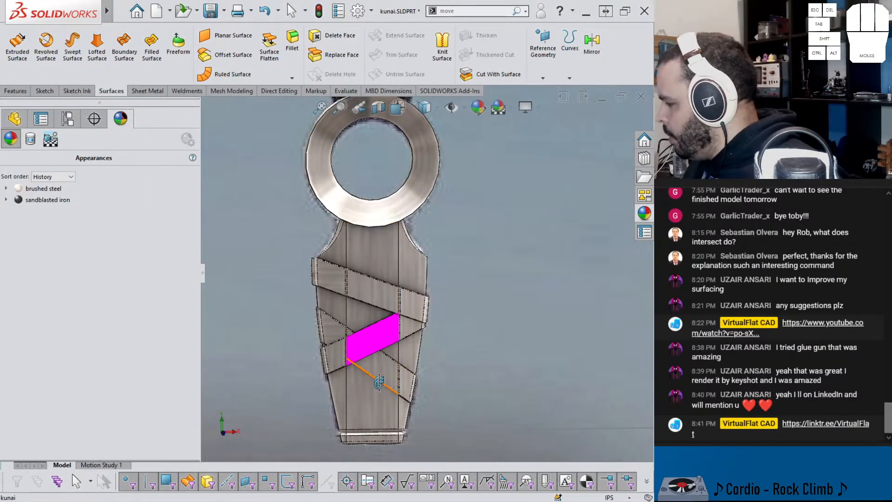
pyautogui.click(376, 419)
pyautogui.press('Tab')
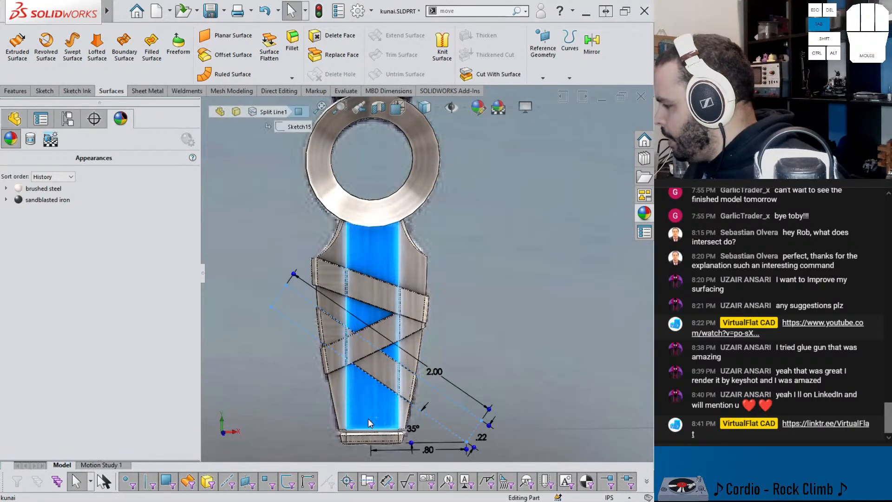
pyautogui.hotkey('shift', 'Tab')
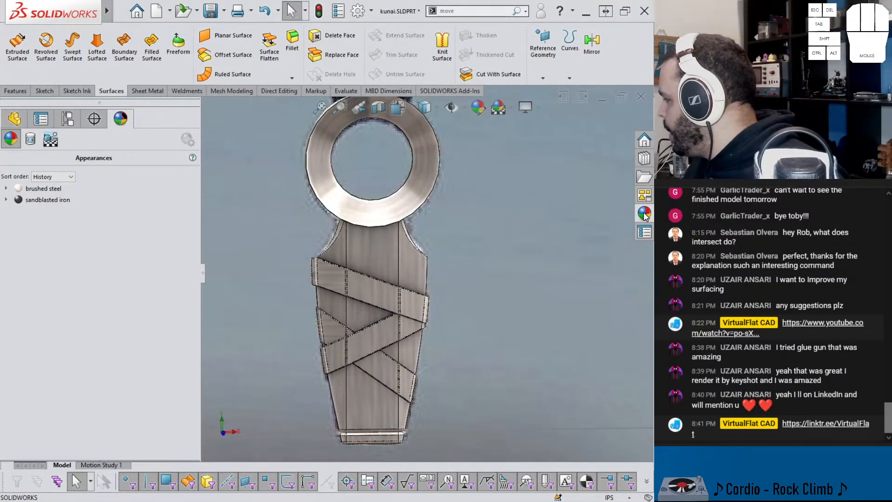
# Step: Apply the brushed aluminum appearance to the end cap at the bottom of the handle and save the part
pyautogui.click(644, 214)
pyautogui.click(484, 131)
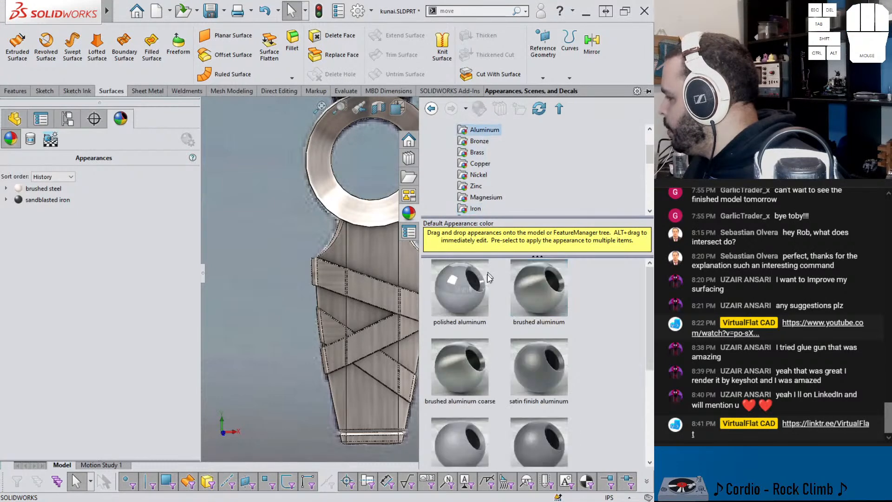
pyautogui.moveTo(532, 299)
pyautogui.mouseDown()
pyautogui.moveTo(365, 454)
pyautogui.moveTo(367, 439)
pyautogui.mouseUp()
pyautogui.click(400, 439)
pyautogui.scroll(4, 439, 390)
pyautogui.moveTo(418, 342)
pyautogui.mouseDown(button='middle')
pyautogui.moveTo(397, 346)
pyautogui.moveTo(422, 348)
pyautogui.mouseUp(button='middle')
pyautogui.hotkey('ctrl', 's')
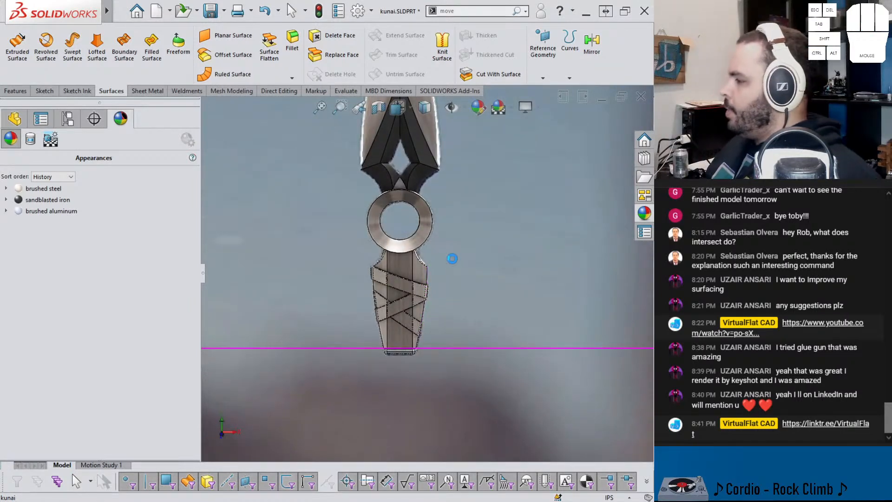
# Step: Browse the organic appearances for a strap material and open the miscellaneous category
pyautogui.click(644, 214)
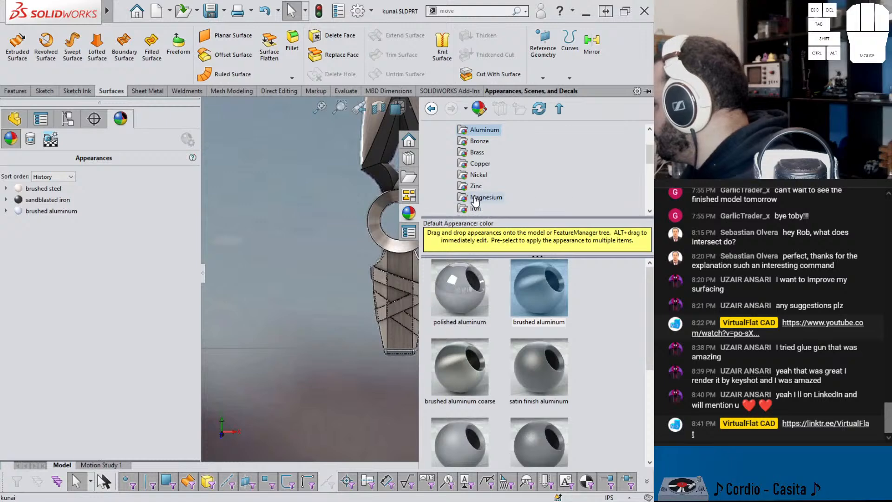
pyautogui.scroll(-4, 479, 195)
pyautogui.scroll(-3, 467, 171)
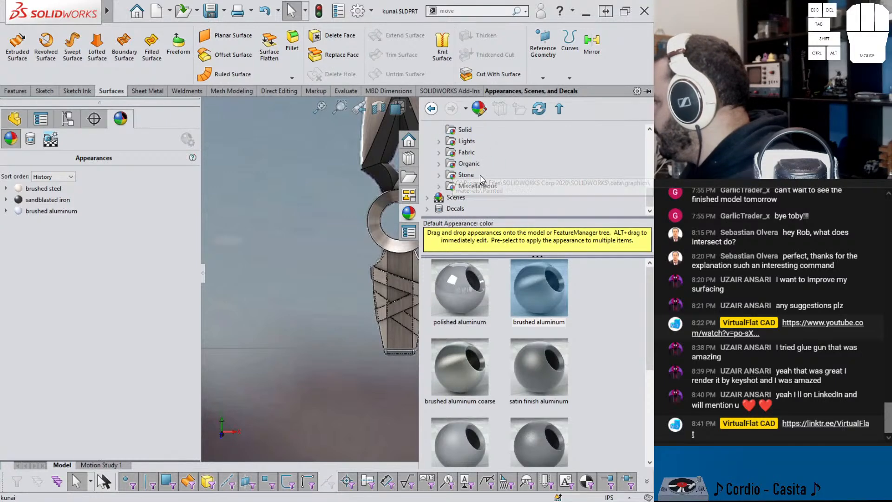
pyautogui.click(449, 164)
pyautogui.click(439, 163)
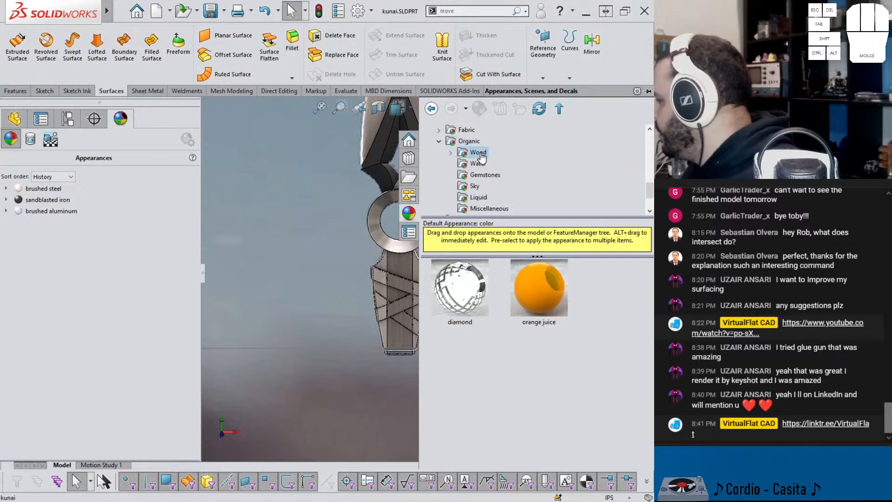
pyautogui.click(478, 152)
pyautogui.click(478, 165)
pyautogui.click(480, 176)
pyautogui.click(474, 187)
pyautogui.click(477, 208)
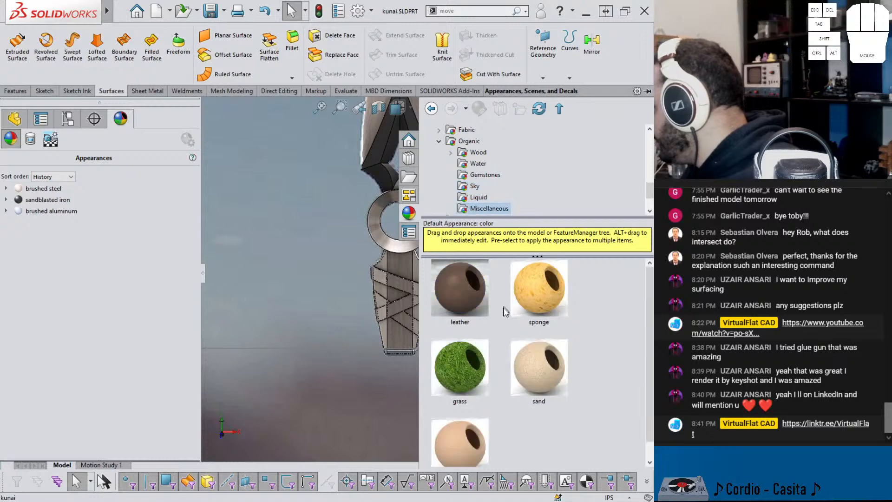
# Step: Apply the leather appearance to the entire uppermost handle strap
pyautogui.scroll(-4, 399, 321)
pyautogui.scroll(3, 412, 313)
pyautogui.keyDown('ctrl'); pyautogui.moveTo(413, 313); pyautogui.dragTo(301, 319, button='middle'); pyautogui.keyUp('ctrl')
pyautogui.scroll(-3, 302, 318)
pyautogui.moveTo(460, 288); pyautogui.dragTo(328, 292)
pyautogui.click(339, 291)
# Step: Copy the strap's leather appearance to the other handle straps and save the part
pyautogui.click(300, 284)
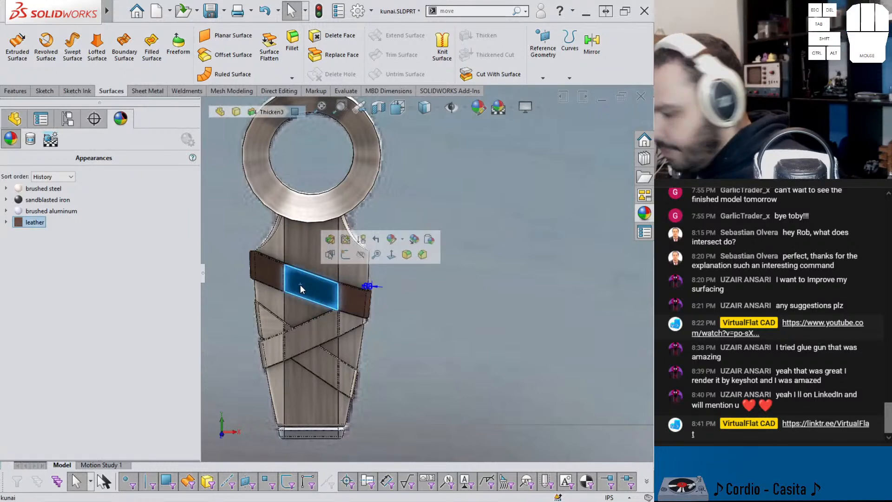
pyautogui.hotkey('ctrl', 'shift', 'c')
pyautogui.click(320, 339)
pyautogui.hotkey('ctrl', 'shift', 'v')
pyautogui.click(328, 339)
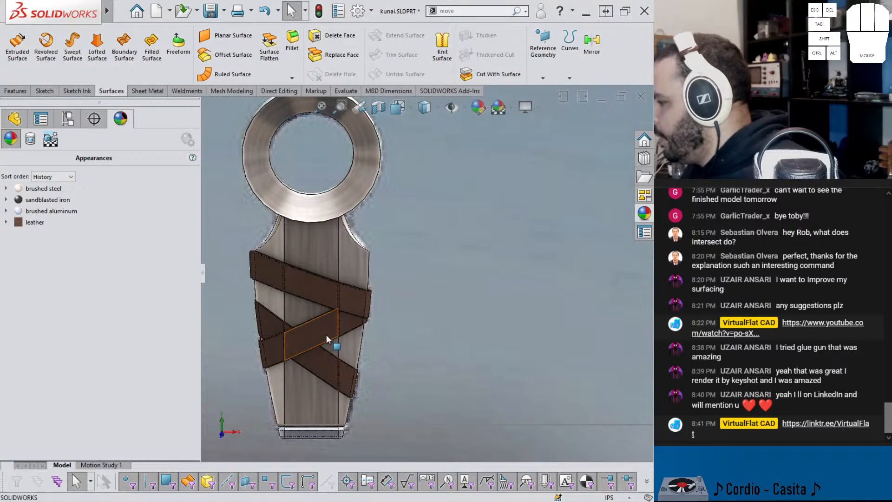
pyautogui.scroll(3, 329, 308)
pyautogui.moveTo(332, 303); pyautogui.dragTo(357, 249, button='middle')
pyautogui.hotkey('ctrl', 's')
# Step: Fillet the edges of the ring's front and back faces with a 0.025 in radius
pyautogui.scroll(-3, 357, 248)
pyautogui.scroll(3, 464, 247)
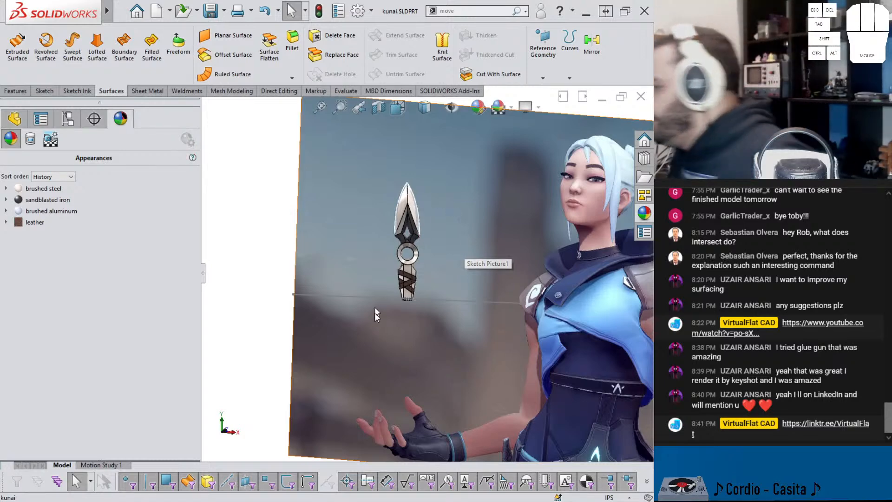
pyautogui.scroll(-5, 378, 289)
pyautogui.click(470, 170)
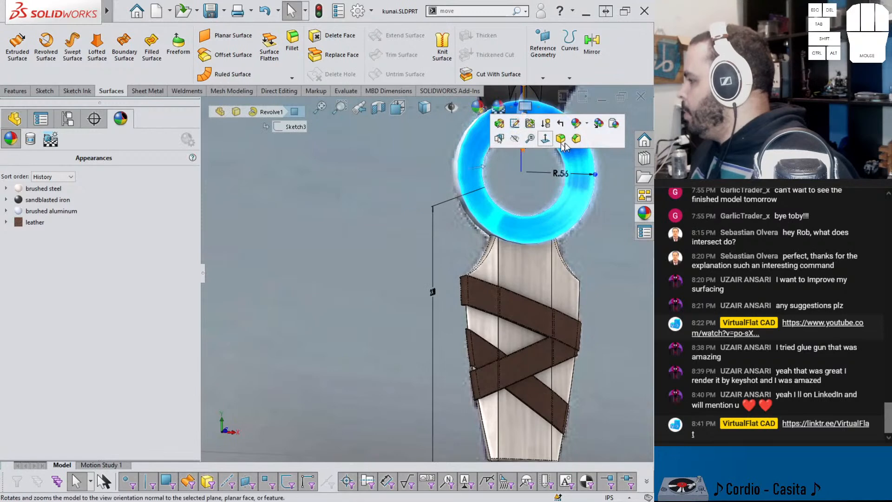
pyautogui.press('f')
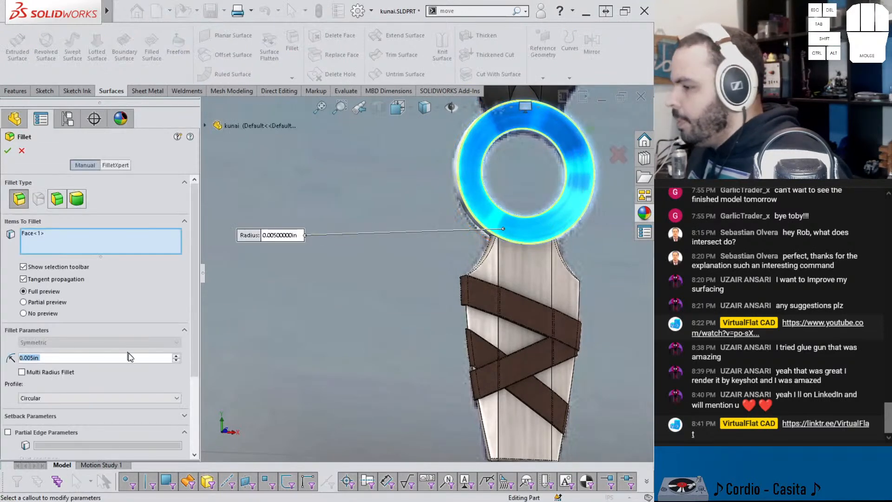
pyautogui.write('.025')
pyautogui.press('Return')
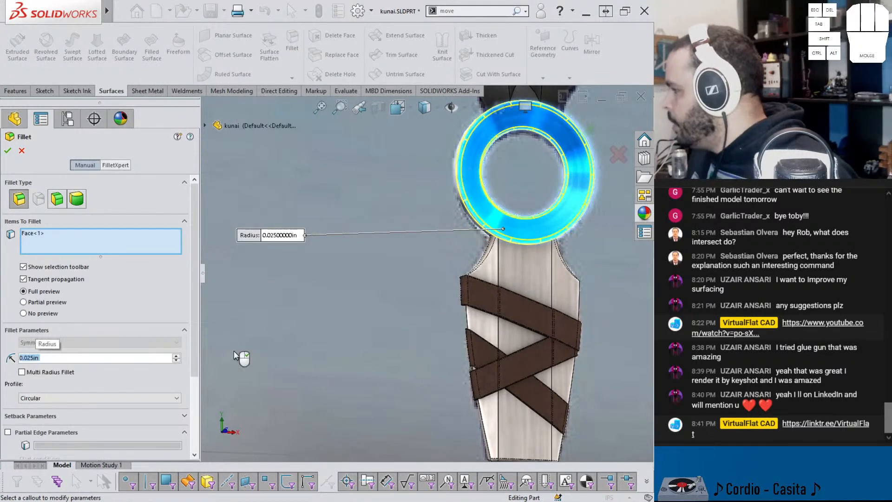
pyautogui.moveTo(482, 144); pyautogui.dragTo(503, 155, button='middle')
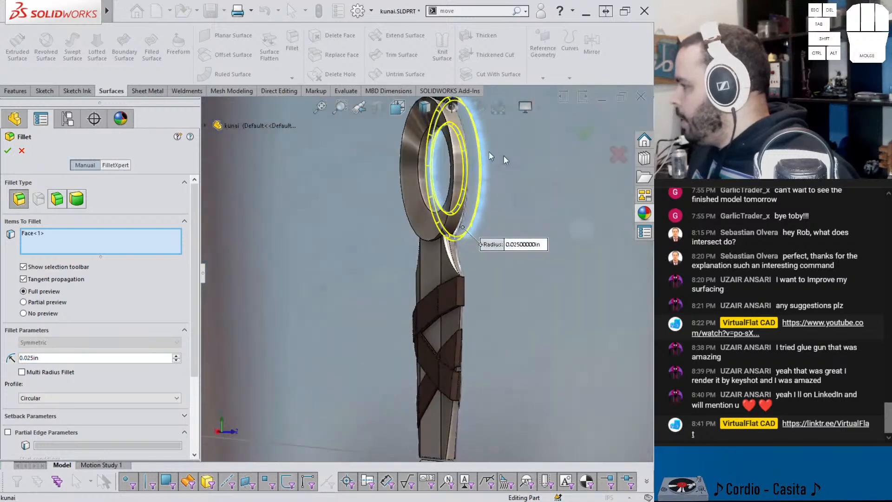
pyautogui.click(408, 135)
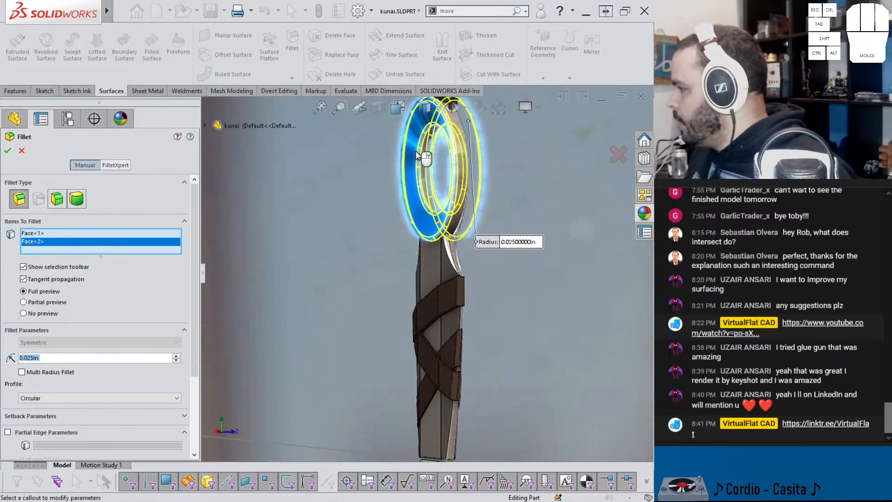
pyautogui.press('Return')
pyautogui.moveTo(411, 153); pyautogui.dragTo(413, 223, button='middle')
pyautogui.moveTo(393, 269); pyautogui.dragTo(414, 249, button='middle')
pyautogui.scroll(2, 383, 331)
pyautogui.scroll(3, 383, 330)
pyautogui.click(345, 208)
pyautogui.moveTo(431, 178); pyautogui.dragTo(362, 150, button='right')
pyautogui.moveTo(362, 151); pyautogui.dragTo(361, 199, button='middle')
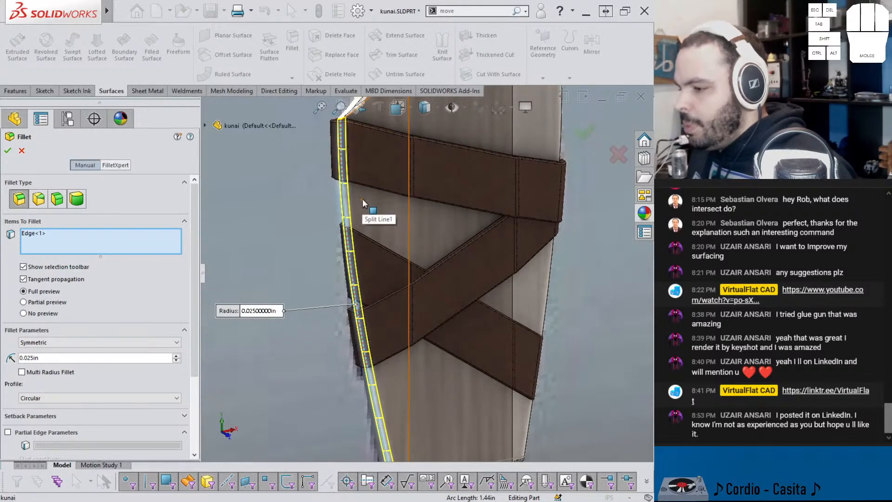
pyautogui.scroll(5, 362, 199)
pyautogui.click(381, 238)
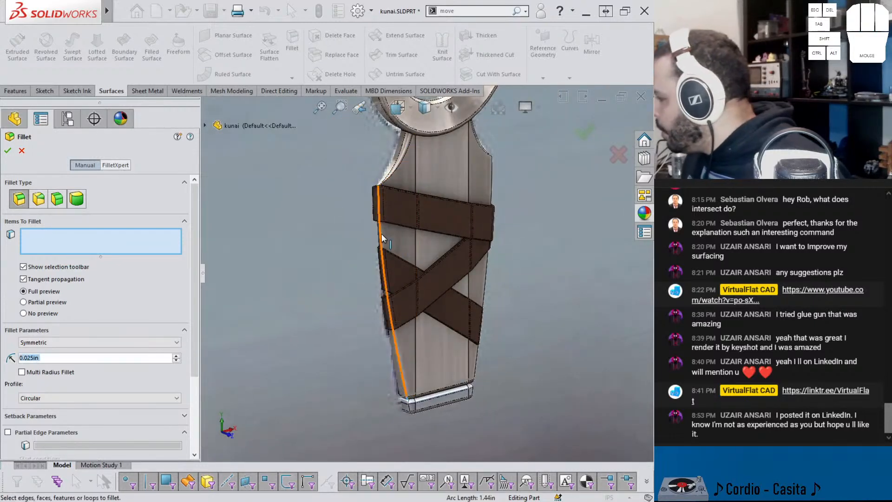
pyautogui.click(382, 236)
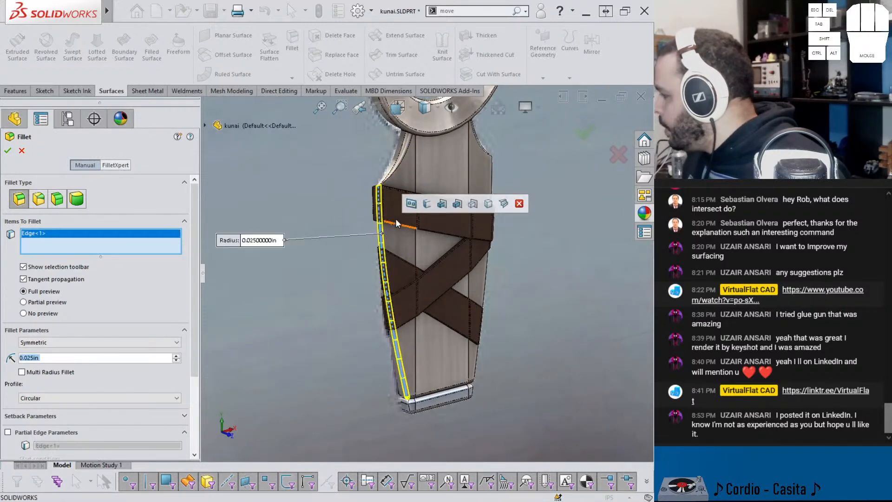
pyautogui.click(419, 250)
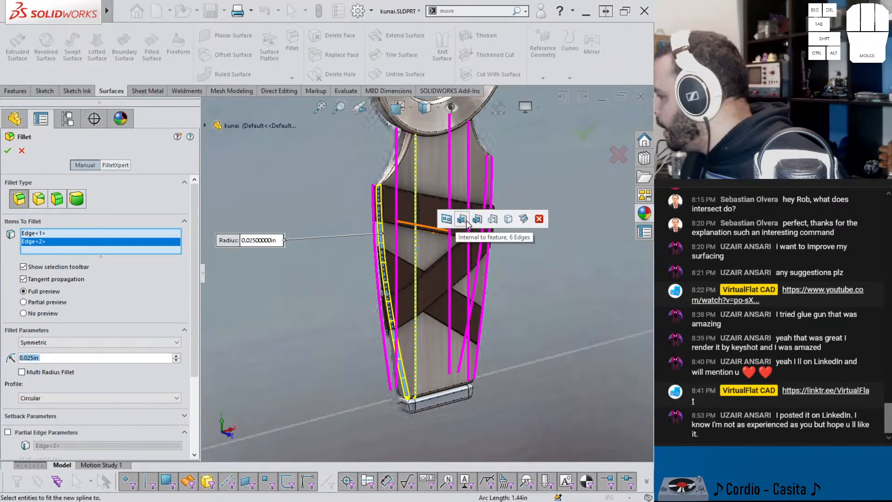
pyautogui.click(466, 222)
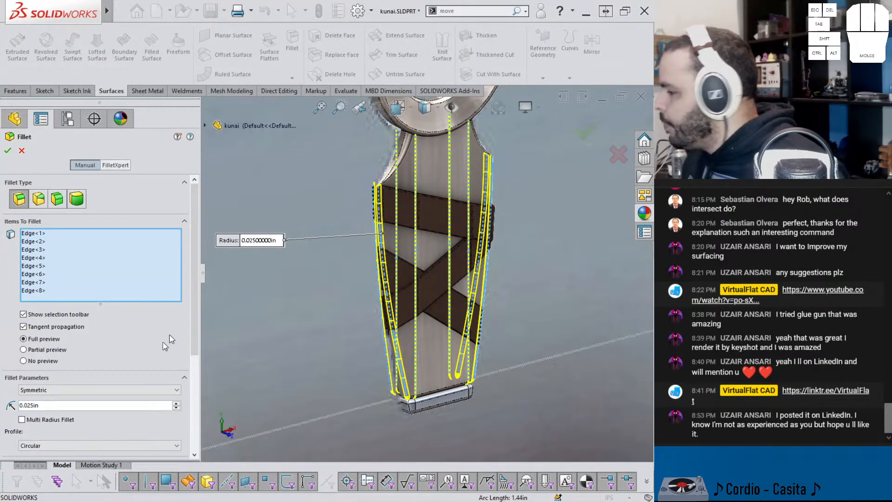
pyautogui.click(21, 152)
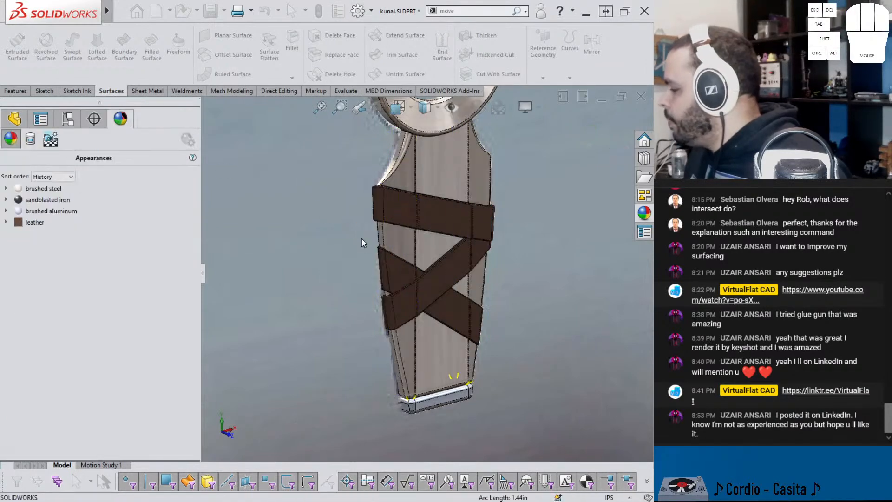
# Step: Save the kunai part
pyautogui.moveTo(433, 241); pyautogui.dragTo(388, 206, button='middle')
pyautogui.scroll(-4, 395, 210)
pyautogui.moveTo(458, 215); pyautogui.dragTo(464, 222, button='middle')
pyautogui.scroll(-5, 459, 201)
pyautogui.scroll(4, 453, 197)
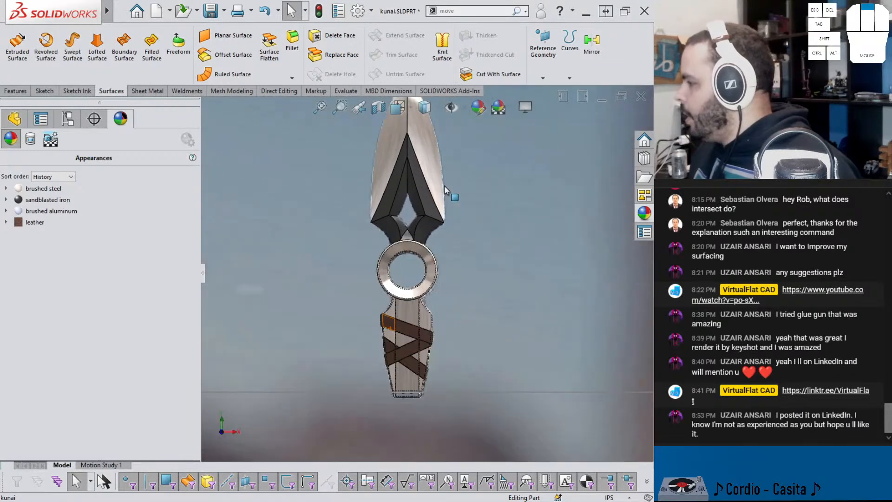
pyautogui.scroll(-1, 444, 201)
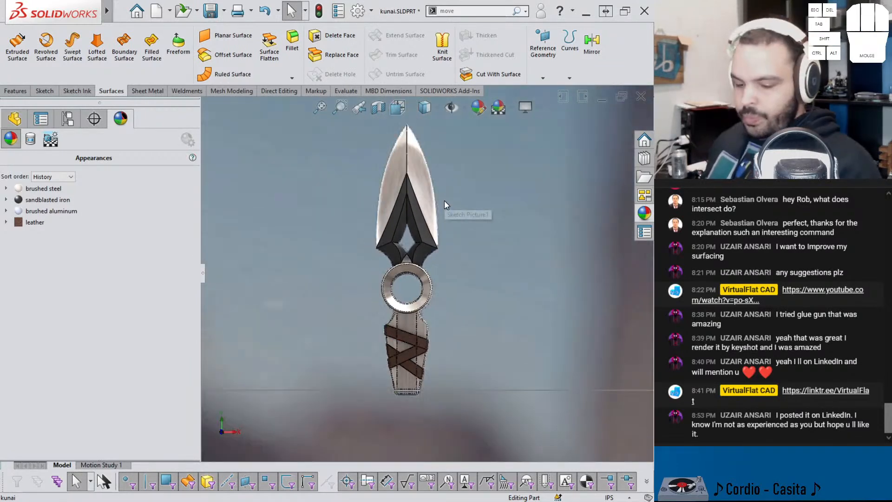
pyautogui.scroll(1, 444, 200)
pyautogui.hotkey('ctrl', 's')
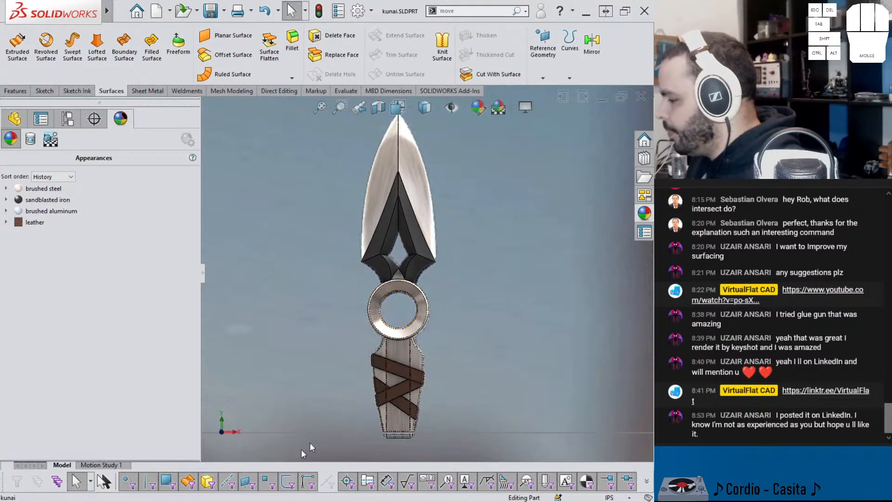
# Step: Hide the sketch that holds the kunai reference picture
pyautogui.moveTo(263, 501)
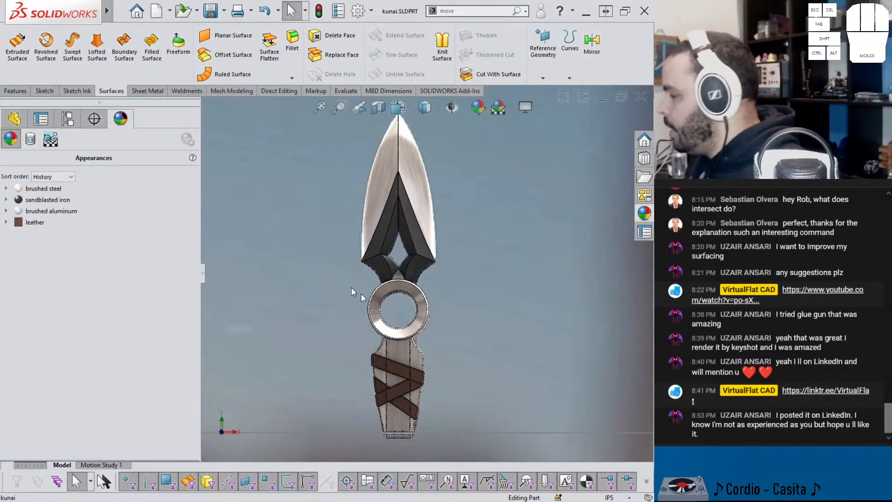
pyautogui.click(14, 118)
pyautogui.click(30, 339)
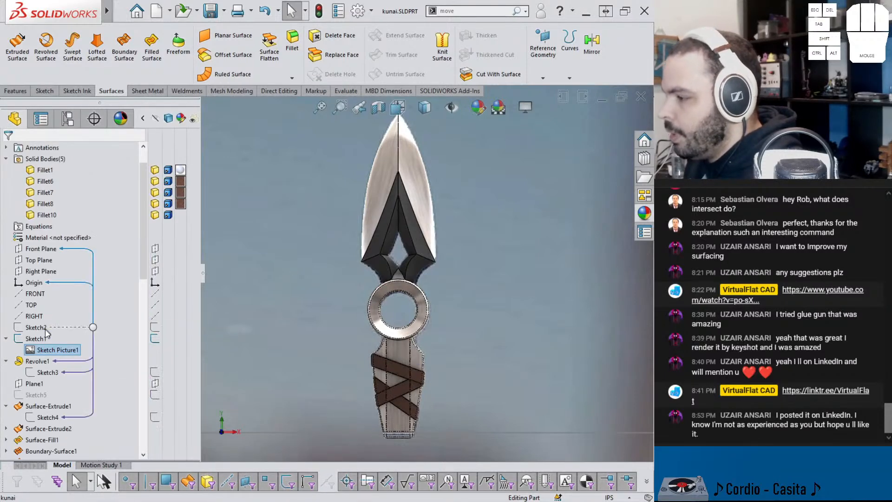
pyautogui.rightClick(29, 338)
pyautogui.click(44, 256)
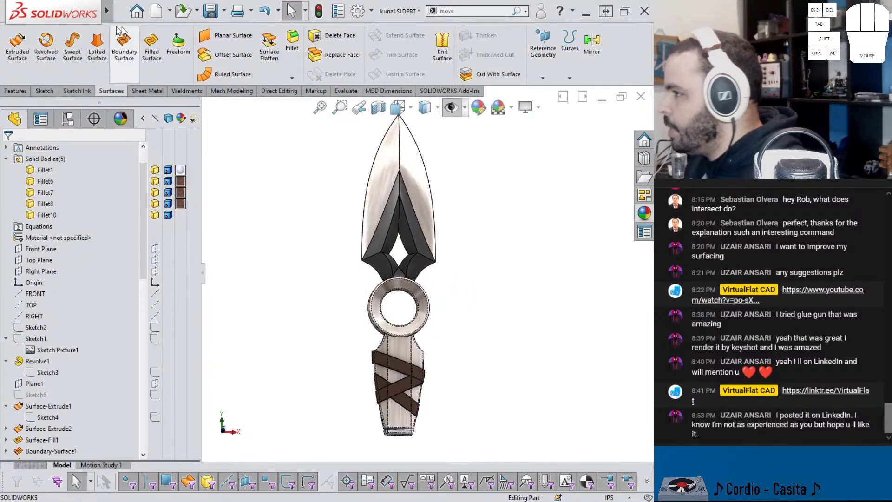
# Step: Set the model's display to remove the tangent edges
pyautogui.click(139, 12)
pyautogui.click(140, 13)
pyautogui.click(140, 13)
pyautogui.moveTo(158, 11)
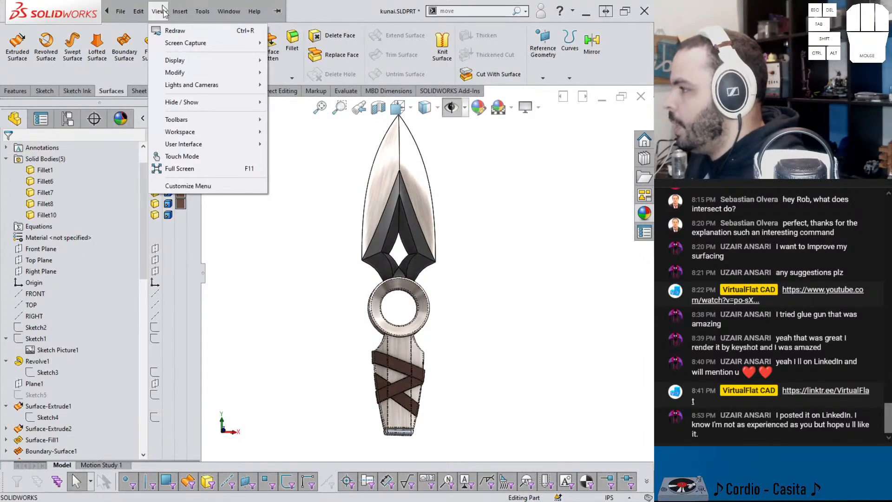
pyautogui.moveTo(210, 60)
pyautogui.click(334, 357)
pyautogui.moveTo(371, 318); pyautogui.dragTo(344, 305, button='middle')
pyautogui.moveTo(478, 292); pyautogui.dragTo(425, 286, button='middle')
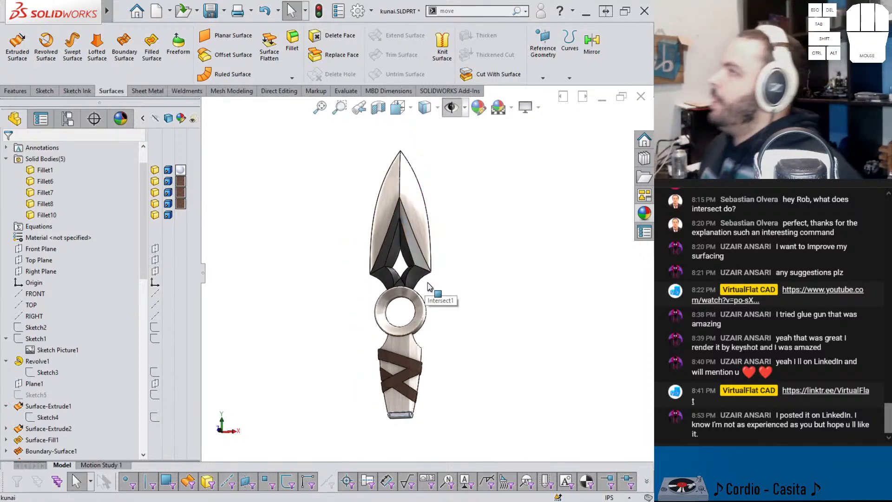
# Step: Fillet the twelve connected edges of the cap at the handle's end with a 0.025 in radius and save the part
pyautogui.scroll(14, 411, 410)
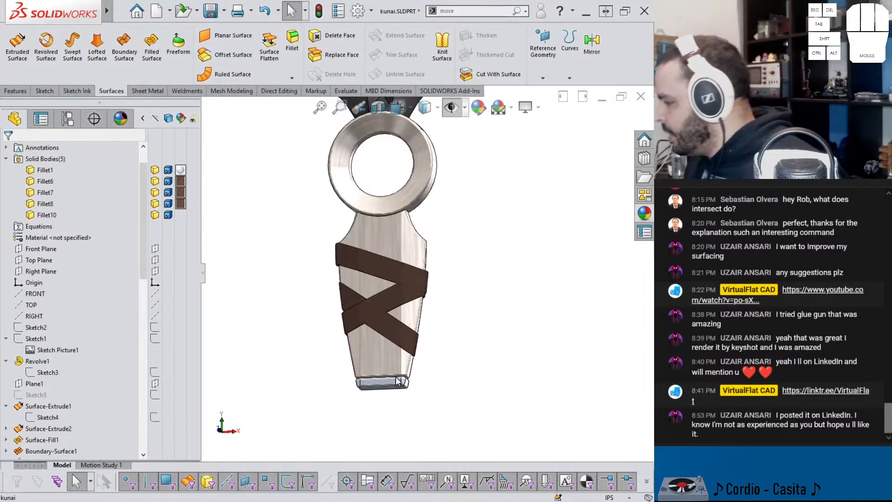
pyautogui.moveTo(445, 325); pyautogui.dragTo(426, 305, button='middle')
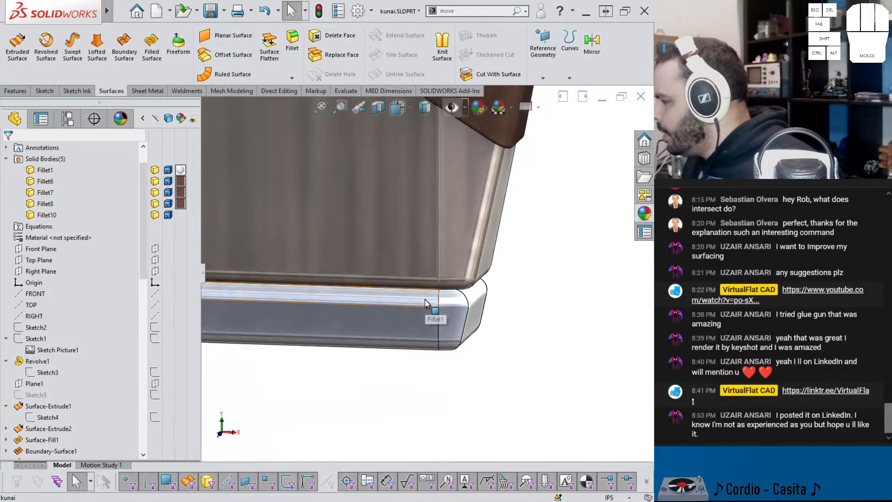
pyautogui.click(441, 318)
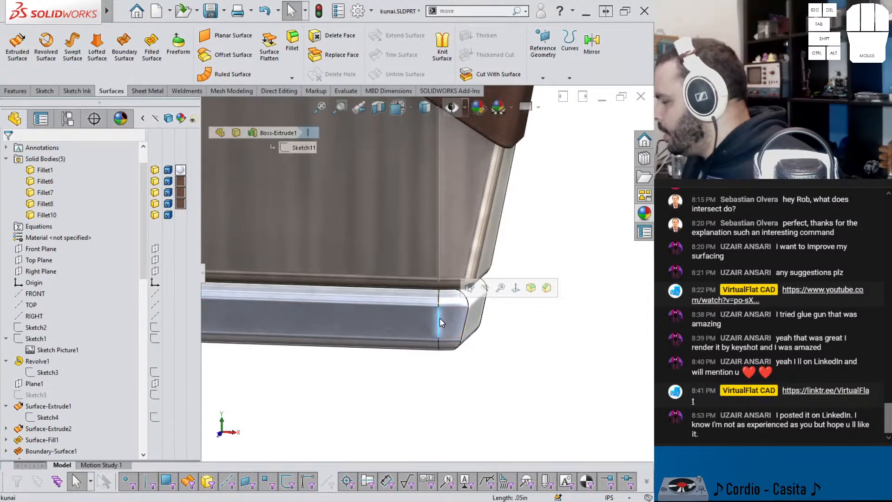
pyautogui.press('f')
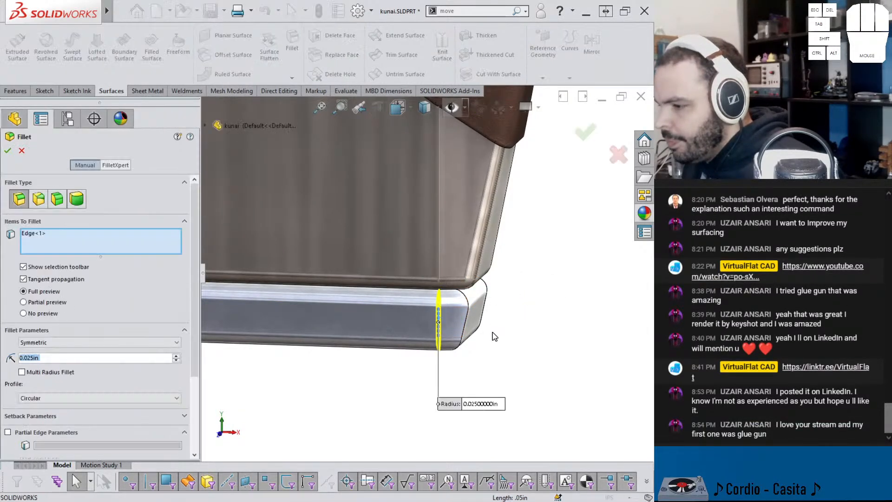
pyautogui.click(439, 314)
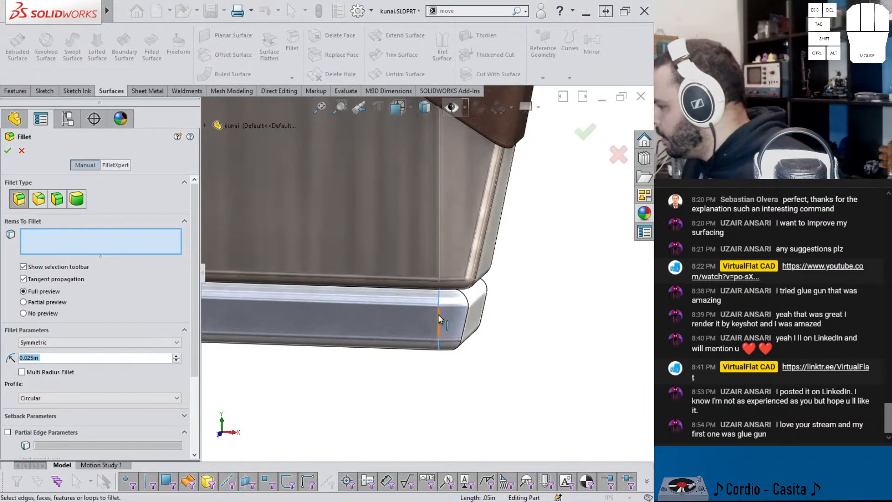
pyautogui.click(438, 314)
pyautogui.click(467, 286)
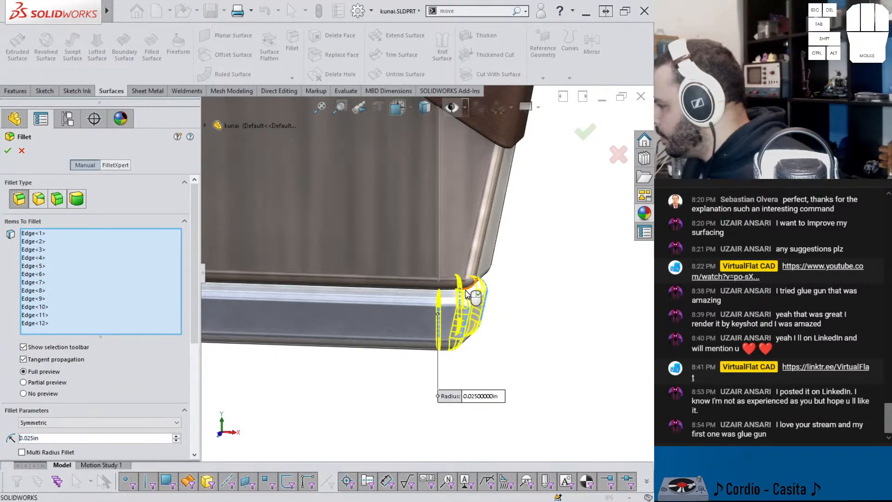
pyautogui.press('Return')
pyautogui.press('f')
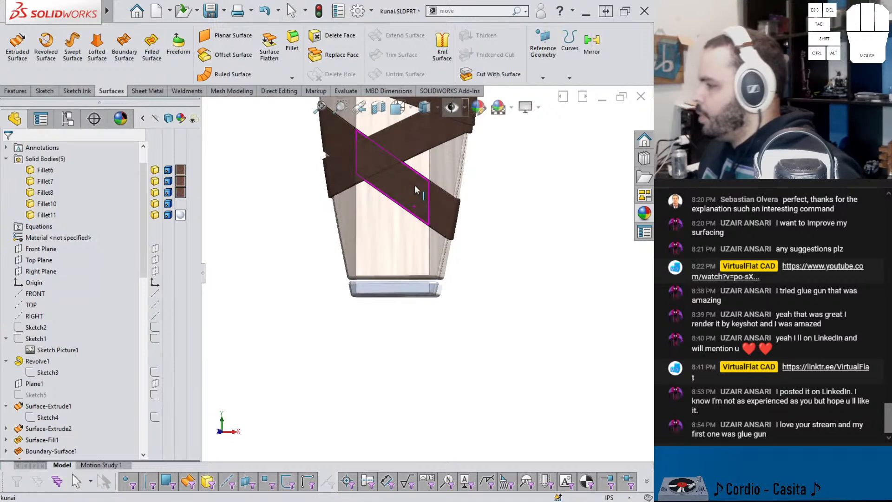
pyautogui.scroll(4, 423, 165)
pyautogui.scroll(-1, 459, 188)
pyautogui.hotkey('ctrl', 's')
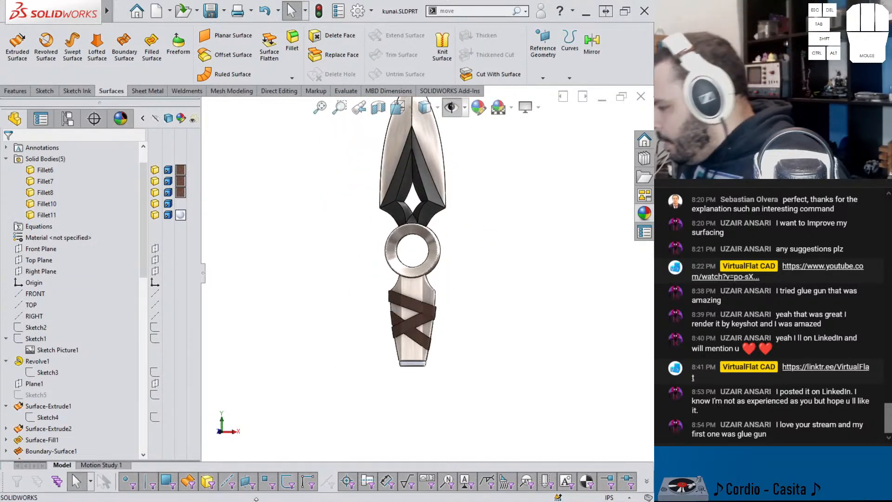
# Step: Switch to LinkedIn in the browser and look through the notifications for the viewer's post
pyautogui.moveTo(262, 497)
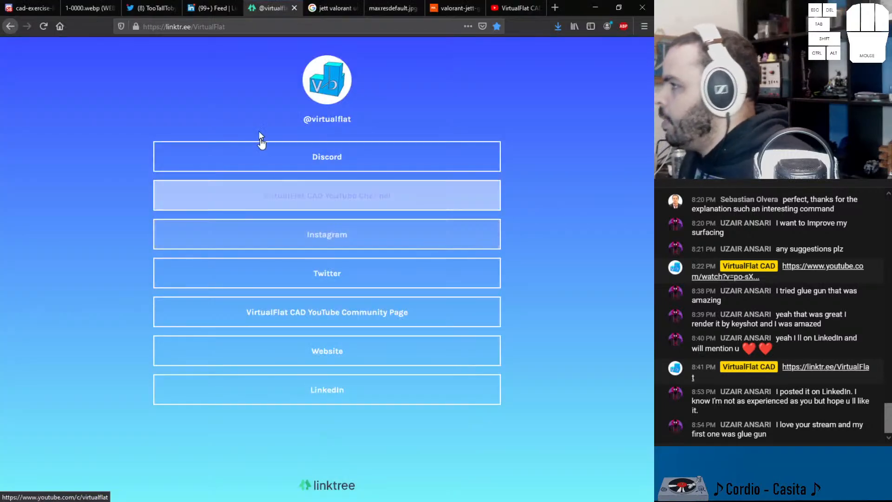
pyautogui.click(210, 11)
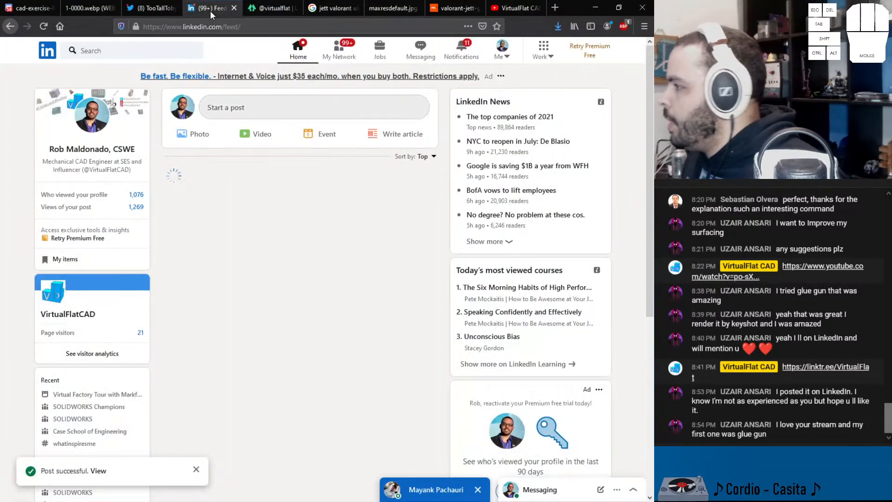
pyautogui.click(467, 49)
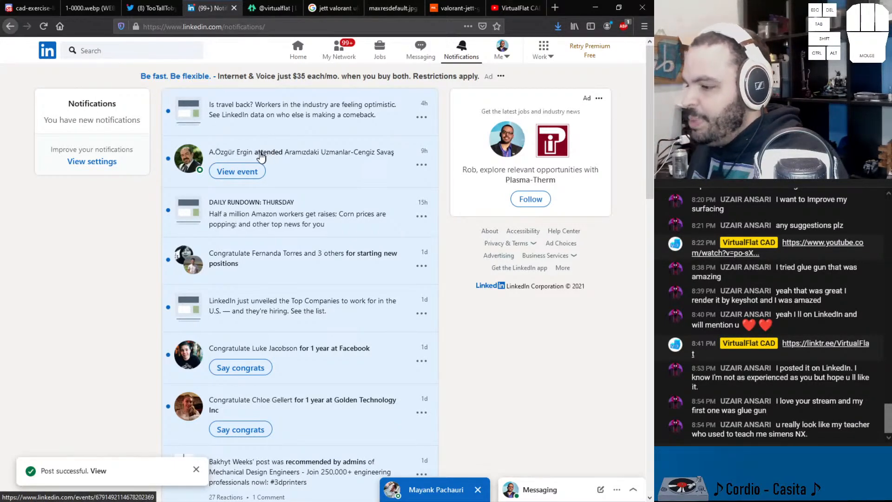
pyautogui.scroll(-4, 259, 158)
pyautogui.scroll(3, 261, 153)
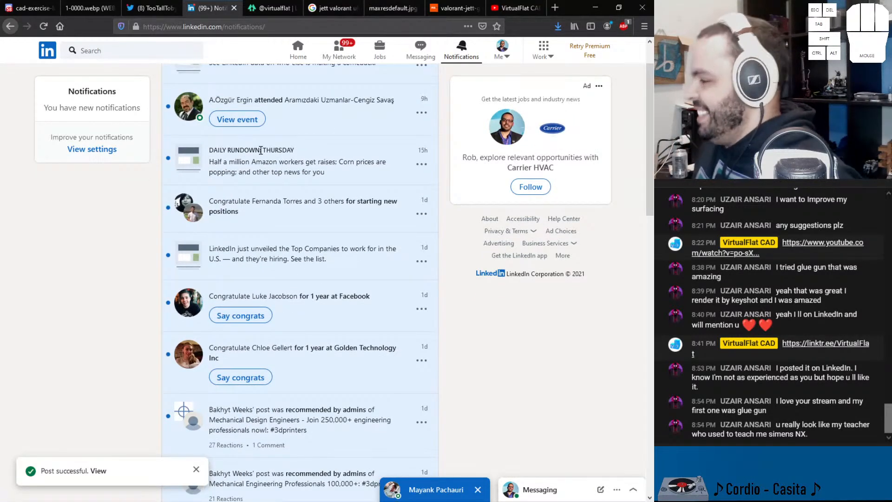
pyautogui.scroll(1, 311, 220)
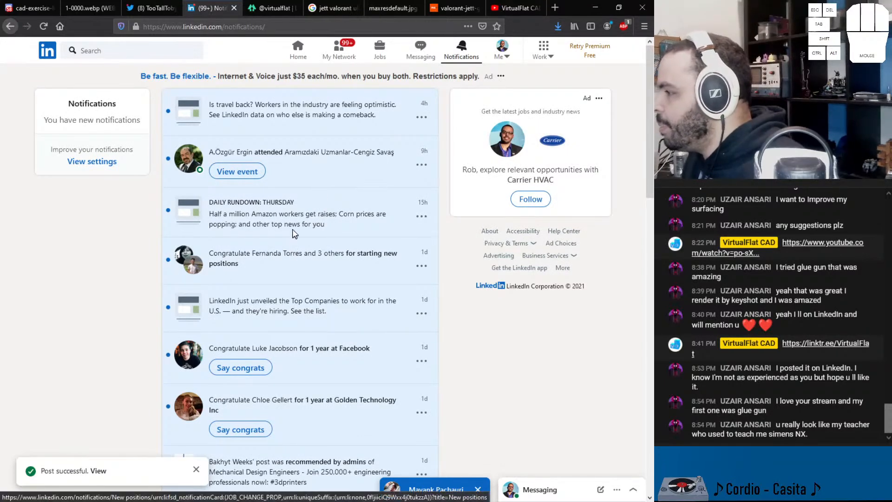
pyautogui.scroll(-8, 292, 220)
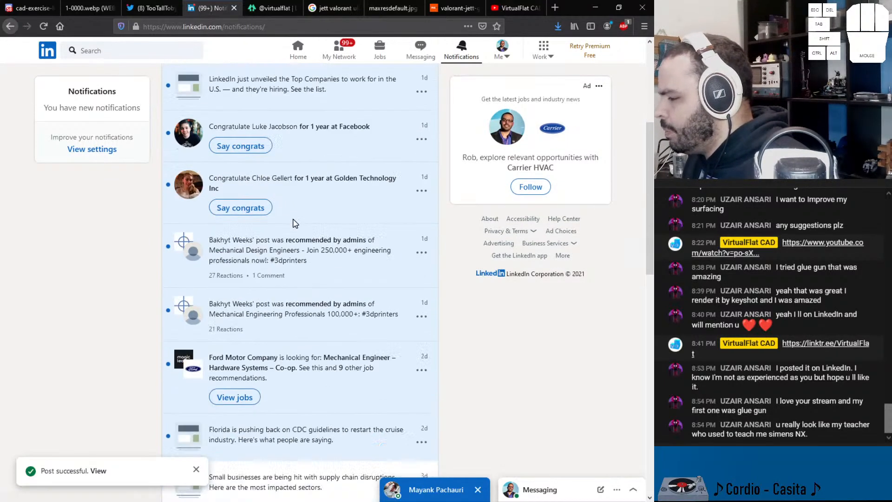
pyautogui.scroll(8, 292, 222)
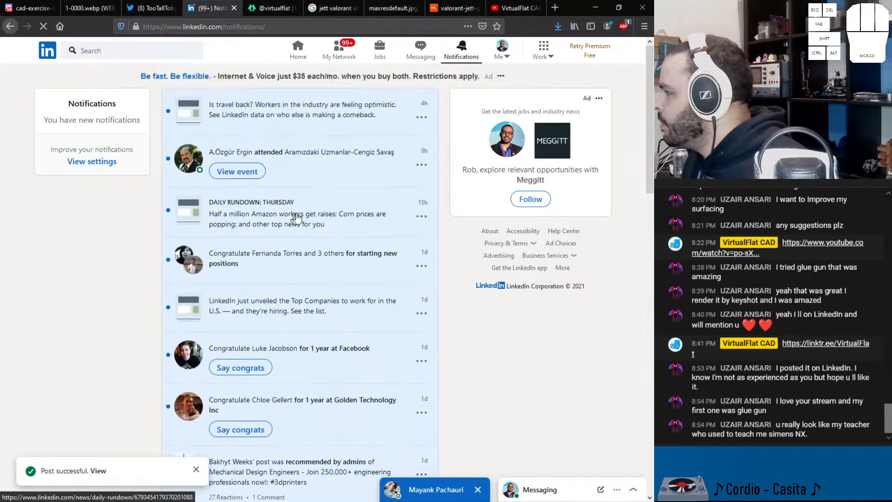
# Step: Expand and look through the received network invitations, and open the account's own profile page
pyautogui.click(342, 58)
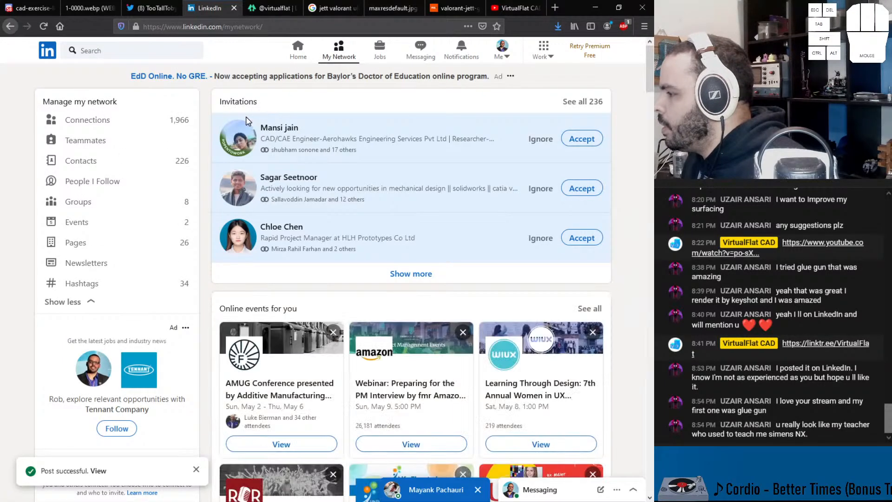
pyautogui.click(405, 277)
pyautogui.scroll(-3, 348, 236)
pyautogui.scroll(-1, 335, 225)
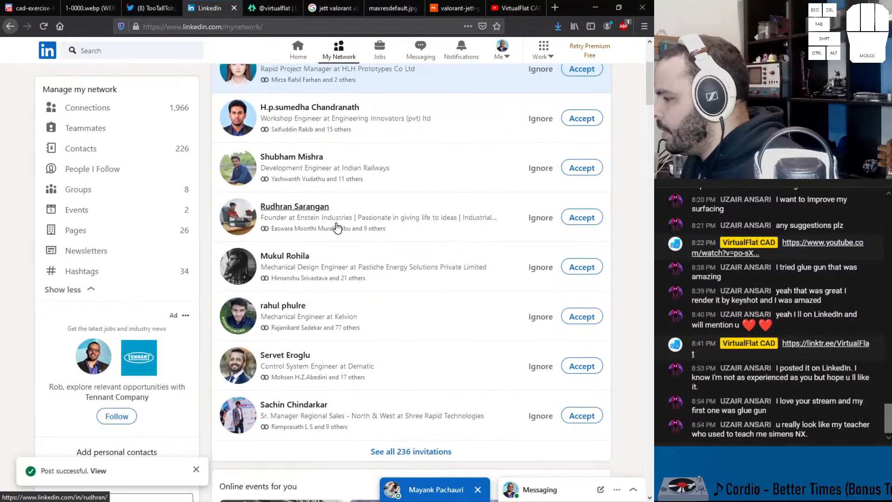
pyautogui.scroll(4, 335, 225)
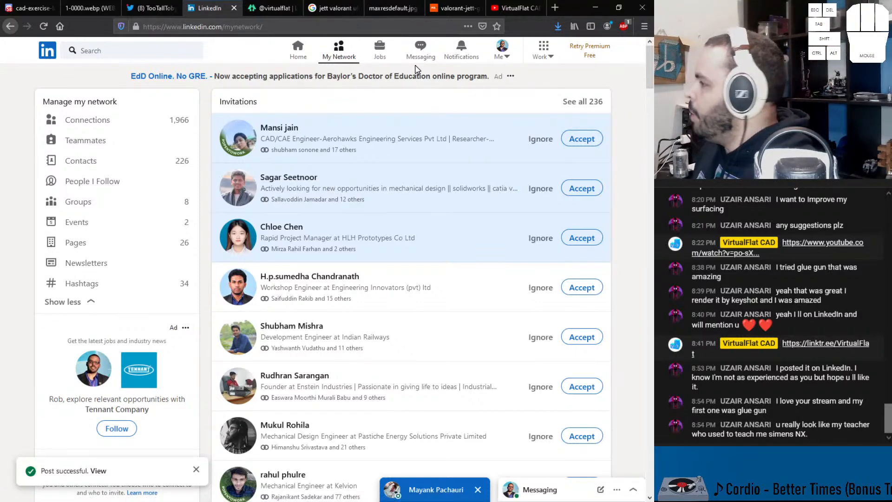
pyautogui.click(502, 54)
pyautogui.click(466, 127)
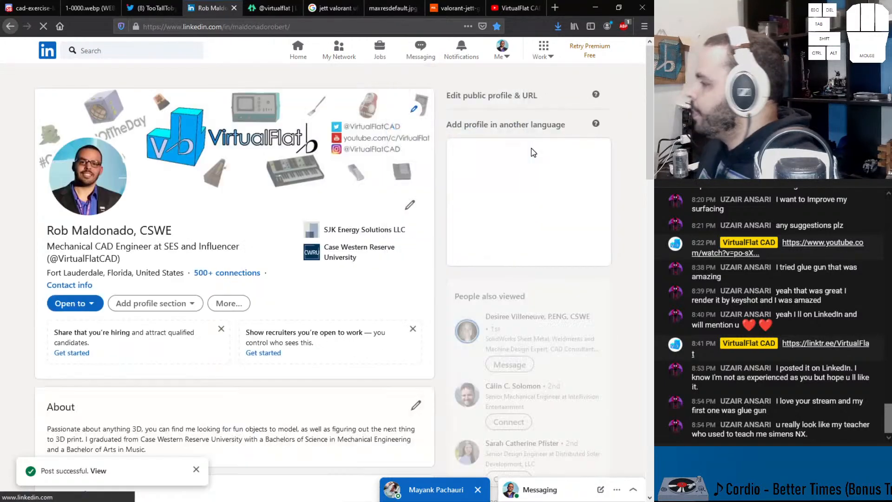
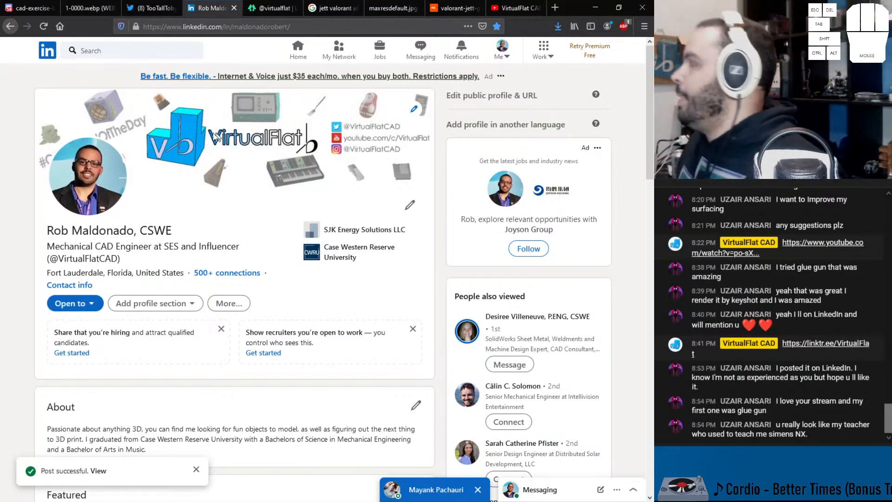
# Step: Look at the kunai reference image in the browser and return to the SOLIDWORKS model
pyautogui.click(386, 9)
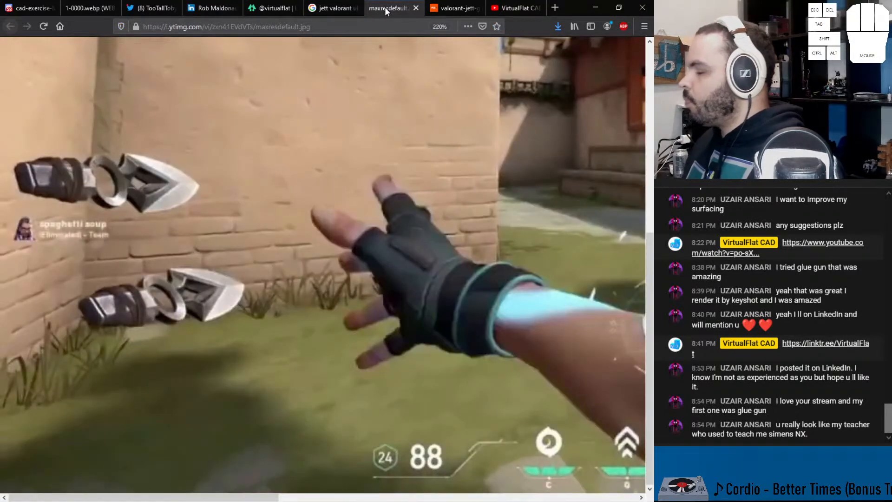
pyautogui.click(595, 8)
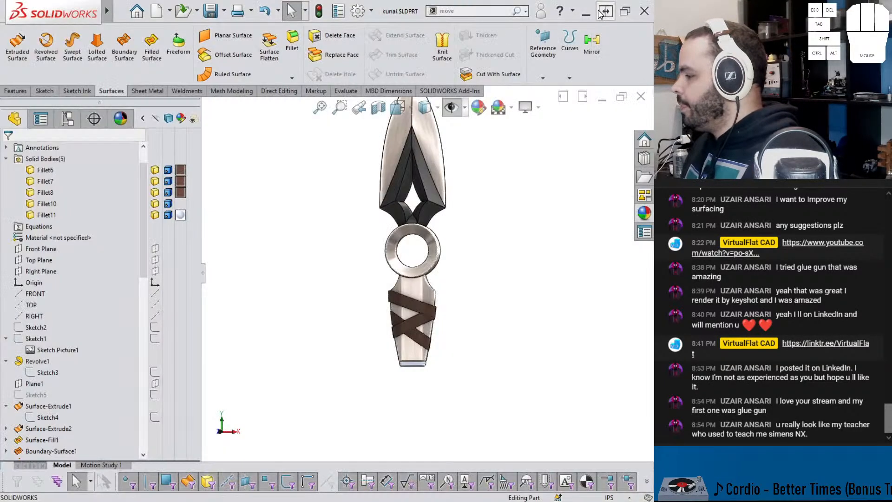
pyautogui.scroll(2, 461, 214)
pyautogui.moveTo(460, 213); pyautogui.dragTo(485, 232, button='middle')
pyautogui.scroll(-1, 463, 208)
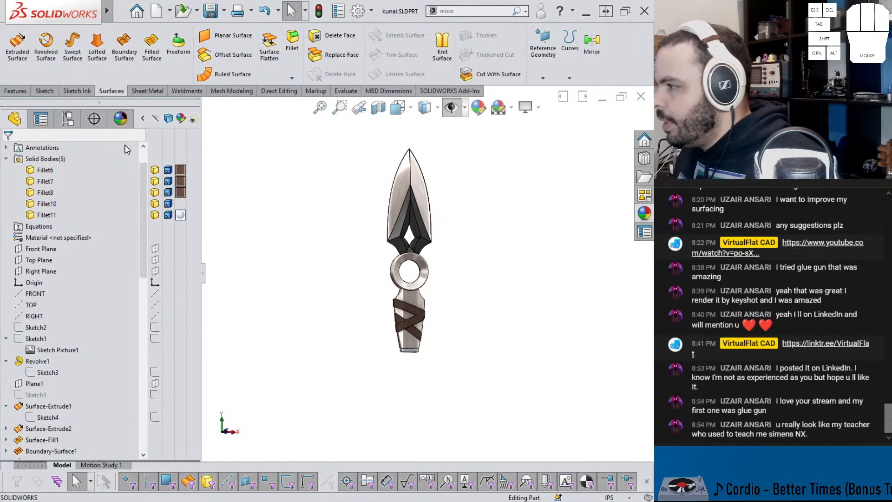
# Step: Save the part and align the floor of its scene with the XY plane
pyautogui.click(125, 125)
pyautogui.click(50, 138)
pyautogui.moveTo(298, 253); pyautogui.dragTo(321, 260, button='middle')
pyautogui.hotkey('ctrl', 's')
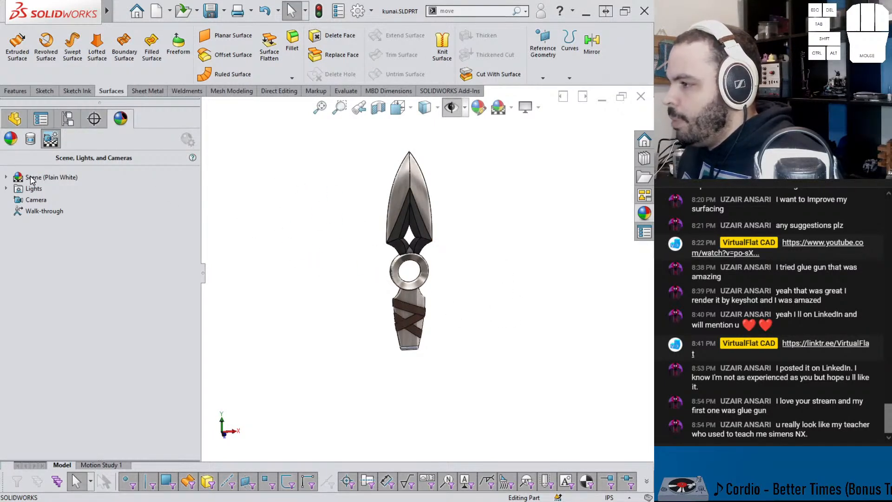
pyautogui.rightClick(57, 177)
pyautogui.click(76, 185)
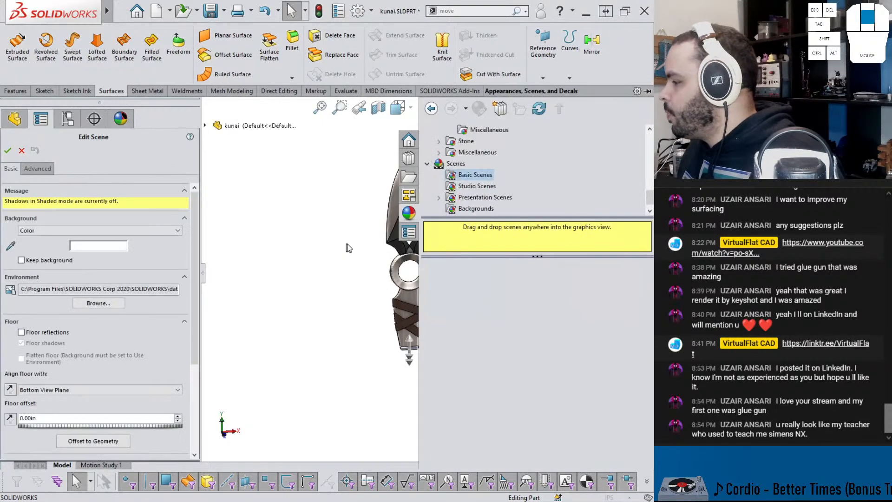
pyautogui.keyDown('ctrl'); pyautogui.moveTo(346, 278); pyautogui.dragTo(266, 310, button='middle'); pyautogui.keyUp('ctrl')
pyautogui.scroll(-2, 216, 328)
pyautogui.click(83, 390)
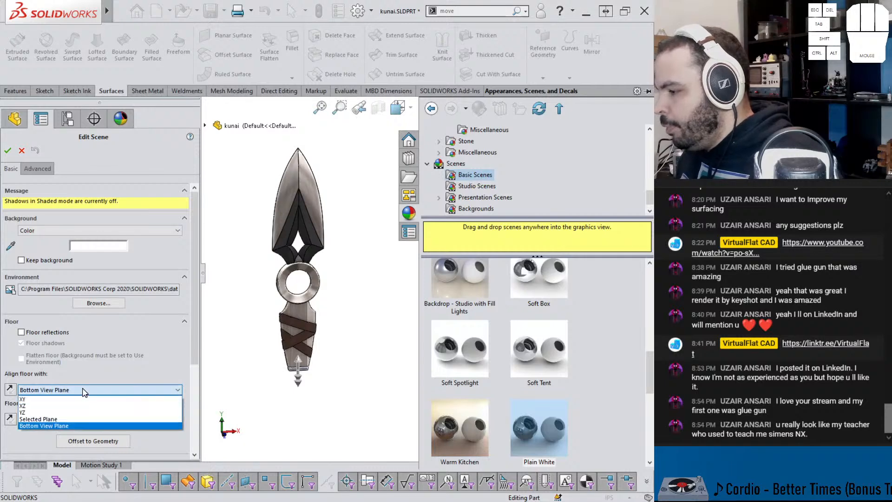
pyautogui.click(52, 400)
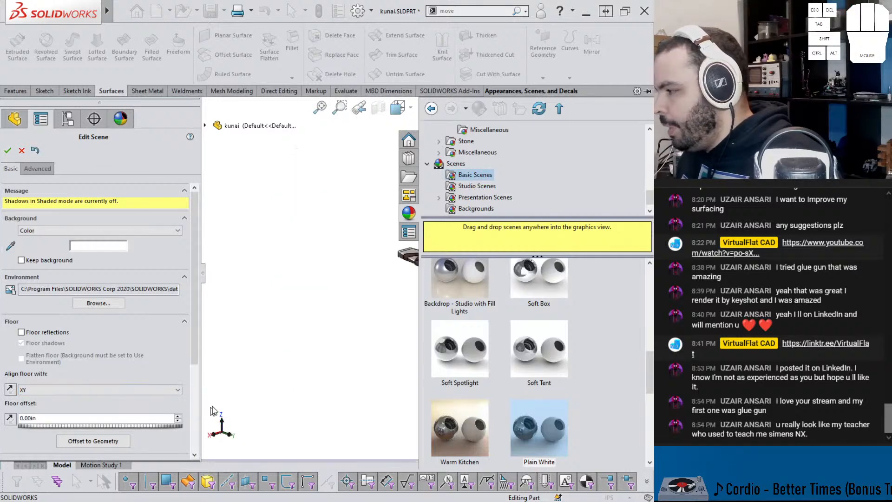
# Step: Offset the scene floor to the geometry and accept the scene edits
pyautogui.keyDown('ctrl'); pyautogui.moveTo(393, 310); pyautogui.dragTo(230, 317, button='middle'); pyautogui.keyUp('ctrl')
pyautogui.moveTo(289, 325); pyautogui.dragTo(276, 317, button='middle')
pyautogui.scroll(2, 277, 315)
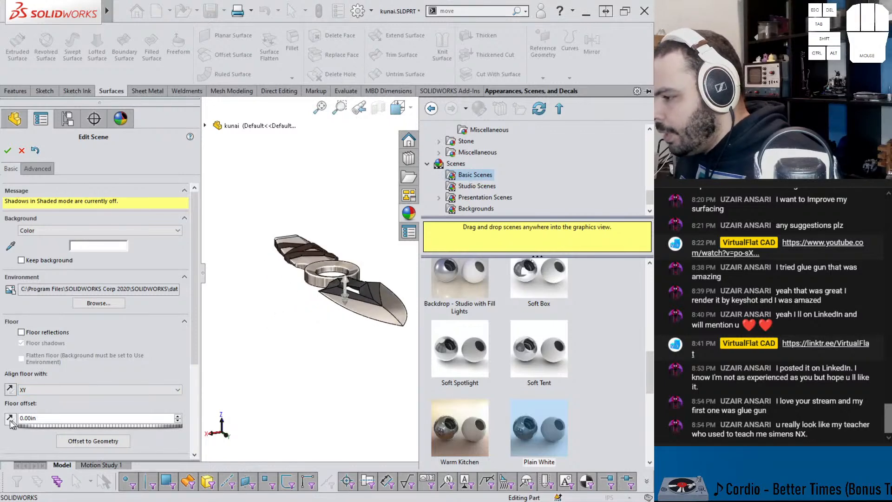
pyautogui.click(87, 445)
pyautogui.scroll(2, 353, 330)
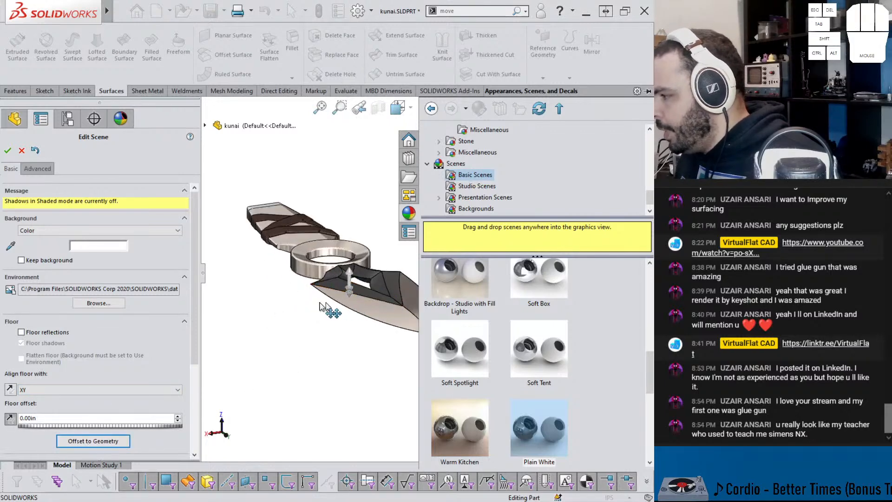
pyautogui.click(8, 150)
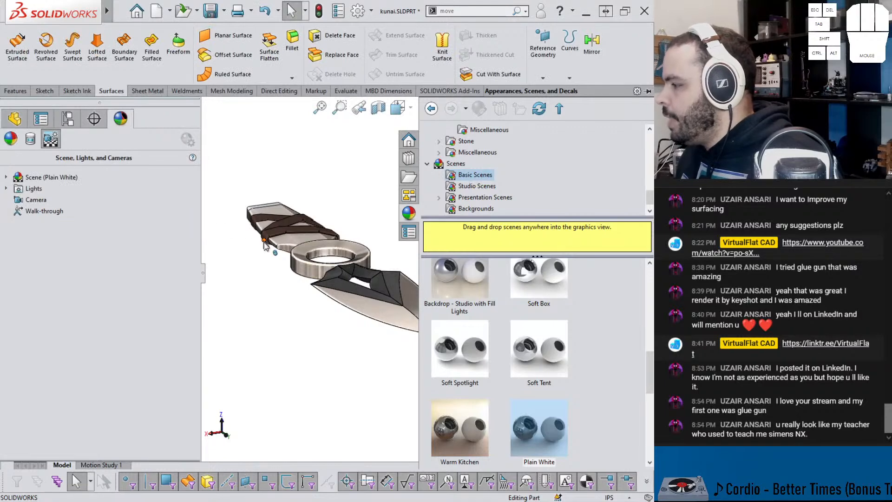
# Step: Turn on the Perspective and Cartoon view settings for the model
pyautogui.click(529, 107)
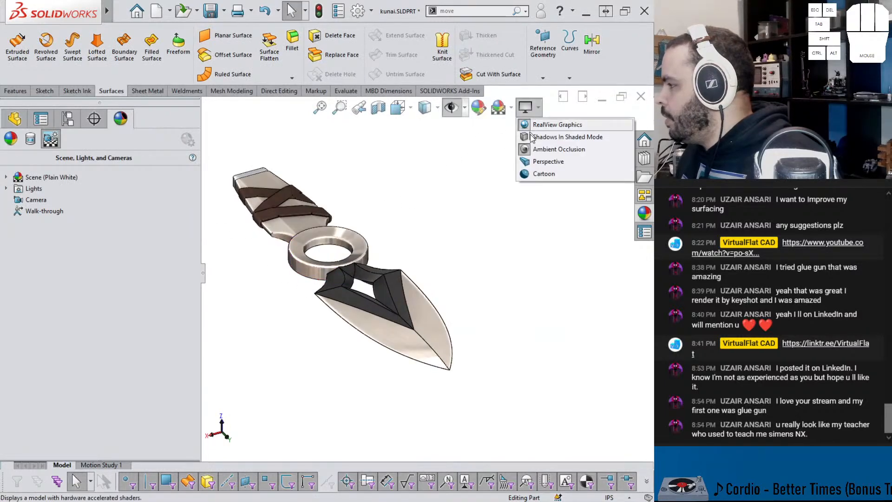
pyautogui.click(548, 161)
pyautogui.click(529, 108)
pyautogui.click(538, 174)
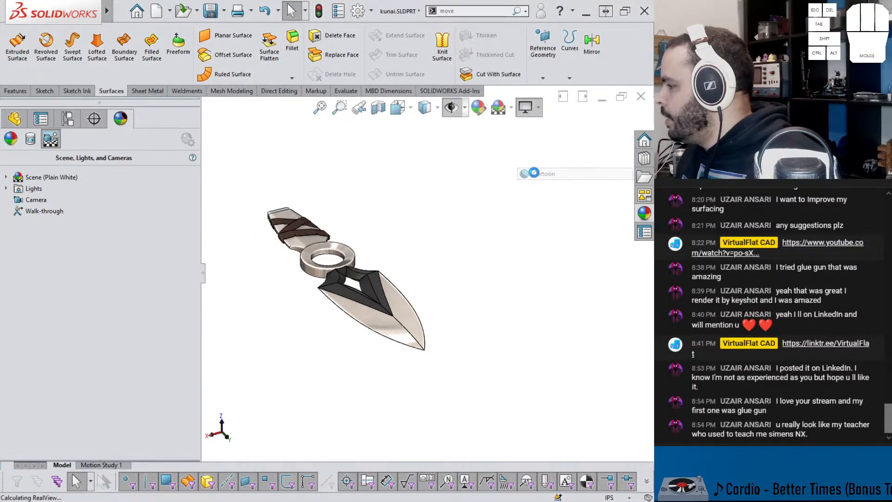
# Step: Try Shadows In Shaded Mode on the kunai, turn it off again and examine the model from several angles
pyautogui.click(525, 115)
pyautogui.click(543, 136)
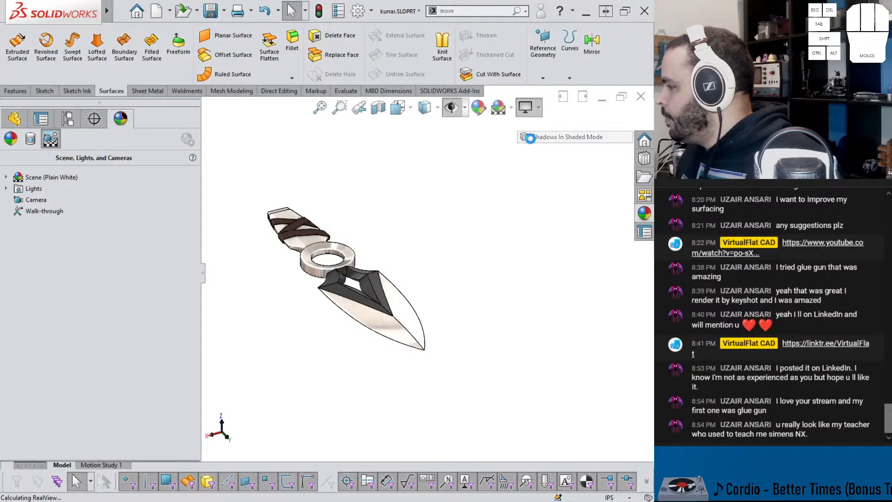
pyautogui.moveTo(409, 241)
pyautogui.mouseDown(button='middle')
pyautogui.moveTo(399, 208)
pyautogui.moveTo(427, 173)
pyautogui.moveTo(516, 262)
pyautogui.moveTo(549, 167)
pyautogui.mouseUp(button='middle')
pyautogui.click(525, 107)
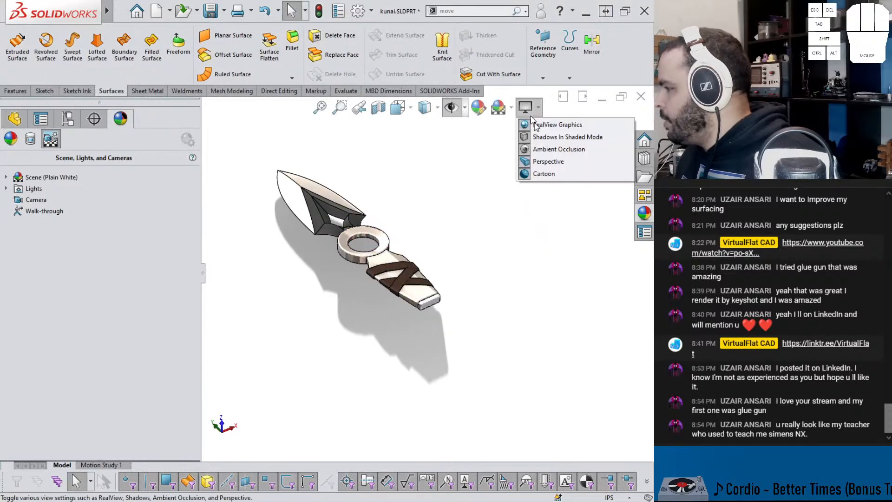
pyautogui.click(549, 137)
pyautogui.moveTo(549, 148); pyautogui.dragTo(325, 182, button='middle')
pyautogui.scroll(6, 300, 227)
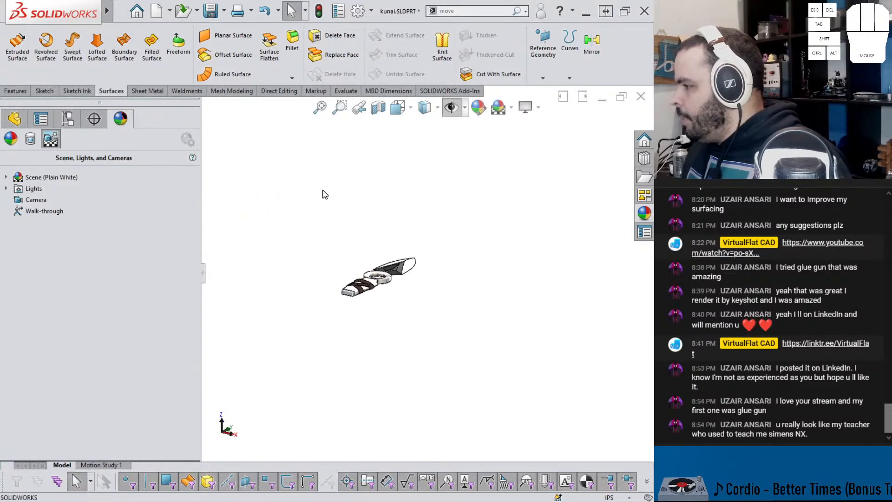
pyautogui.scroll(-4, 385, 274)
pyautogui.scroll(-2, 418, 305)
pyautogui.moveTo(418, 304); pyautogui.dragTo(400, 278, button='middle')
pyautogui.scroll(-2, 491, 286)
pyautogui.moveTo(491, 286); pyautogui.dragTo(502, 302, button='middle')
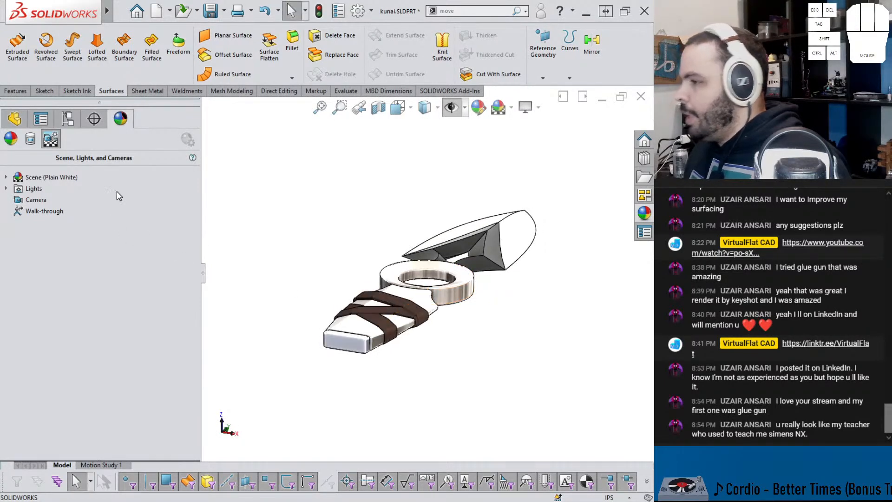
# Step: Start a Scale feature on all five solid bodies: the main blade body, the end cap and the three wraps
pyautogui.click(14, 123)
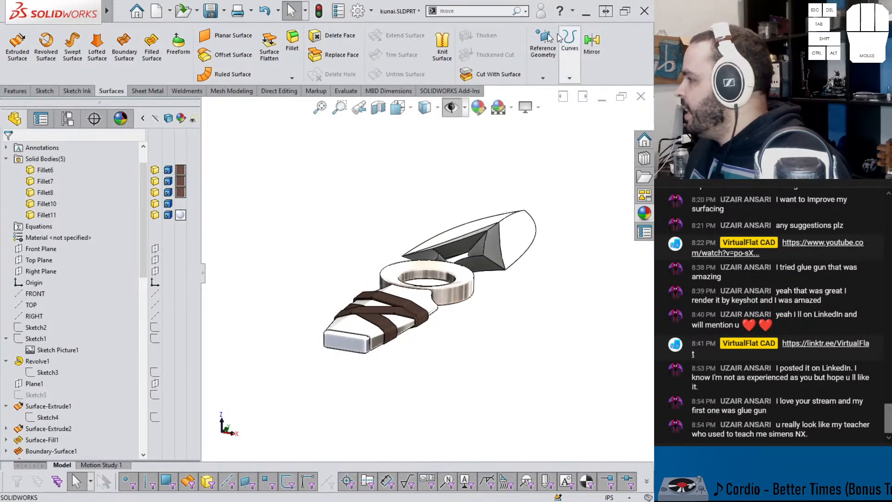
pyautogui.click(464, 11)
pyautogui.write('scale')
pyautogui.press('Return')
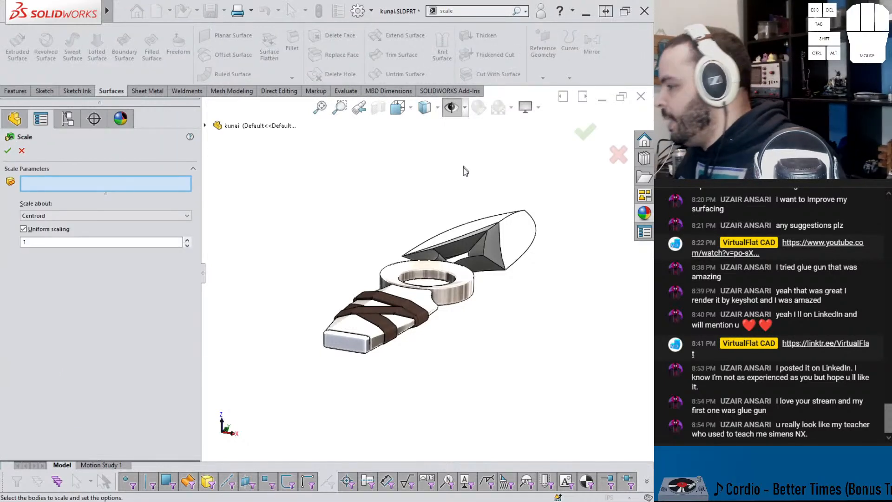
pyautogui.click(443, 276)
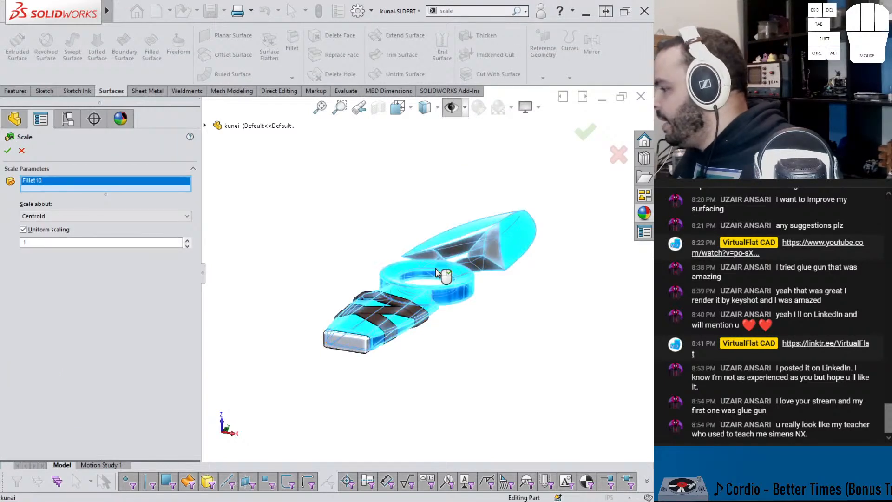
pyautogui.click(360, 342)
pyautogui.click(367, 328)
pyautogui.click(383, 320)
pyautogui.click(400, 310)
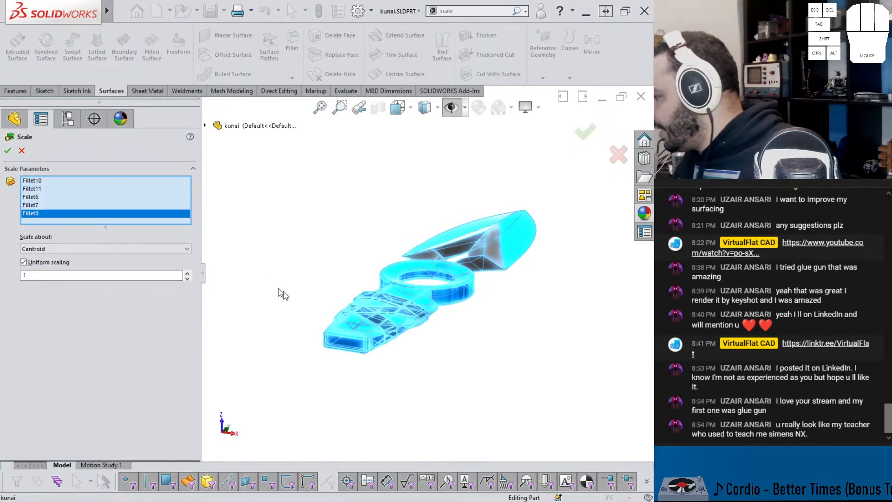
# Step: Scale the selected bodies non-uniformly about the origin, with a factor of 1.5 in Z
pyautogui.click(116, 248)
pyautogui.click(44, 261)
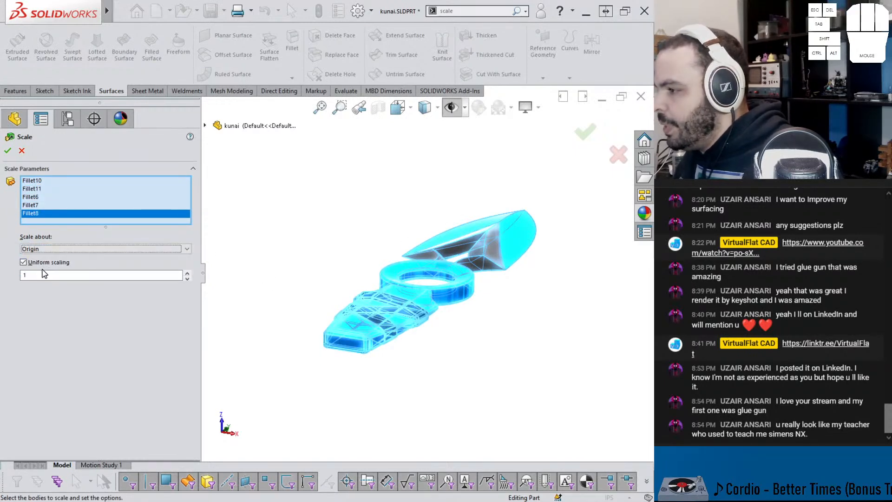
pyautogui.click(44, 262)
pyautogui.click(42, 306)
pyautogui.write('1.5')
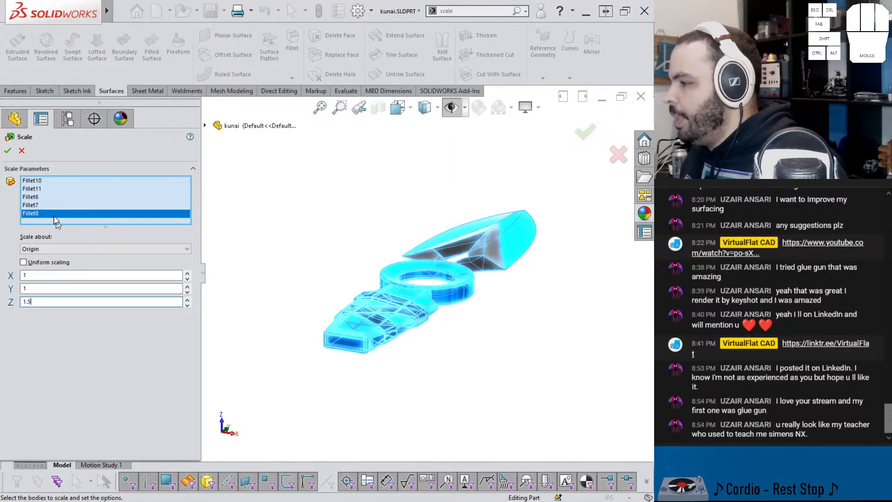
pyautogui.click(8, 151)
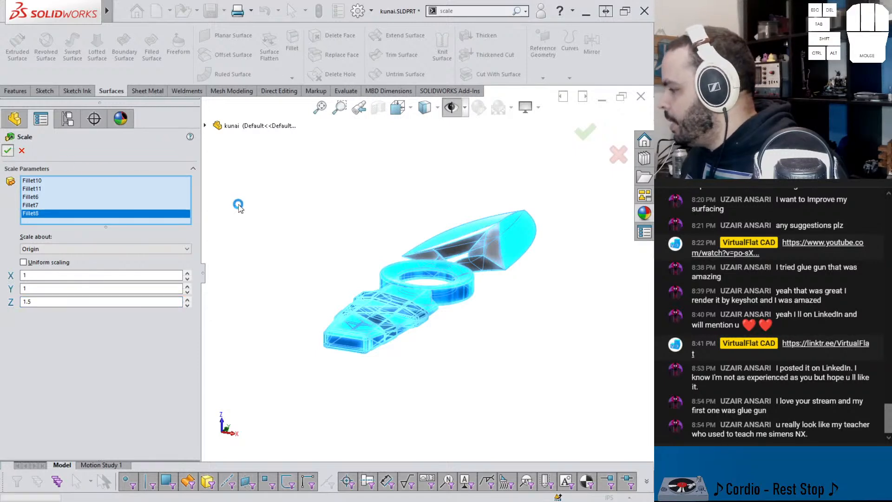
# Step: Apply the dark brown wrap appearance to the body of the handle wrap nearest the ring
pyautogui.moveTo(305, 228)
pyautogui.mouseDown(button='middle')
pyautogui.moveTo(271, 195)
pyautogui.moveTo(300, 259)
pyautogui.moveTo(282, 209)
pyautogui.moveTo(265, 215)
pyautogui.moveTo(269, 223)
pyautogui.mouseUp(button='middle')
pyautogui.scroll(-6, 372, 319)
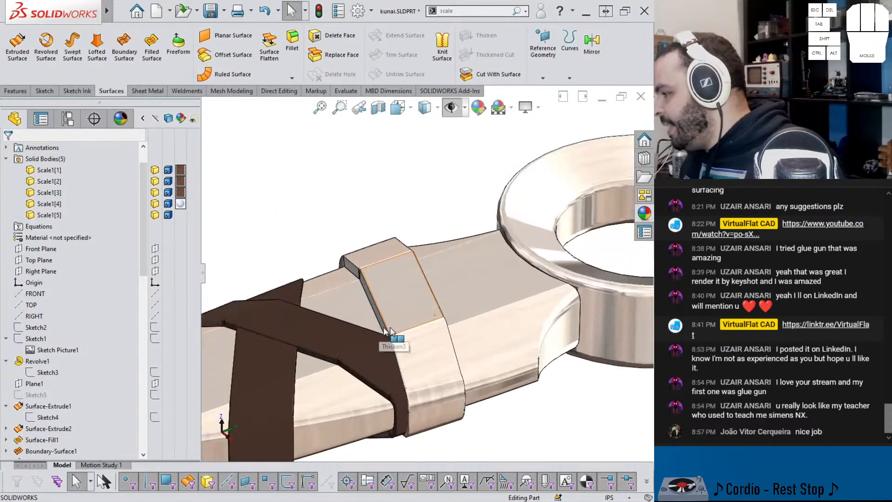
pyautogui.click(329, 337)
pyautogui.click(410, 299)
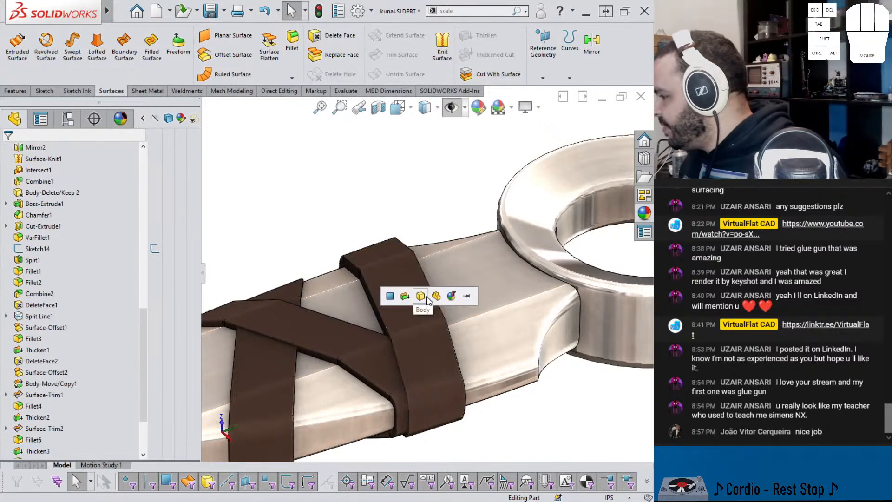
# Step: Examine the scaled kunai from several angles and compare its proportions with the reference image in the browser
pyautogui.scroll(4, 416, 322)
pyautogui.moveTo(416, 321); pyautogui.dragTo(461, 332, button='middle')
pyautogui.scroll(3, 456, 274)
pyautogui.moveTo(457, 243); pyautogui.dragTo(450, 204, button='middle')
pyautogui.scroll(-3, 442, 218)
pyautogui.moveTo(430, 258); pyautogui.dragTo(433, 278, button='middle')
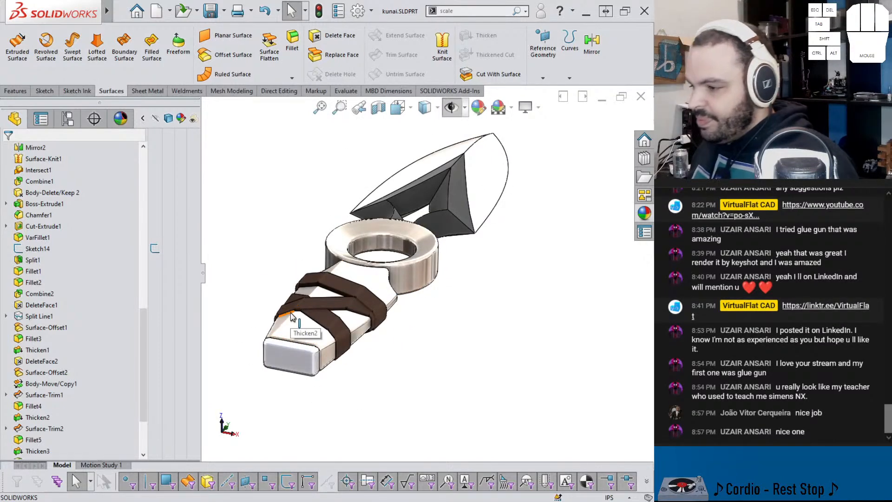
pyautogui.click(93, 501)
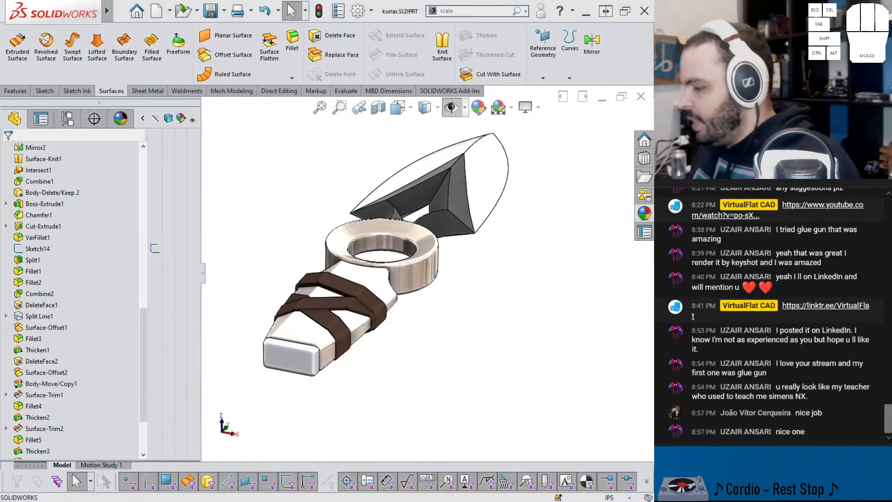
pyautogui.click(640, 10)
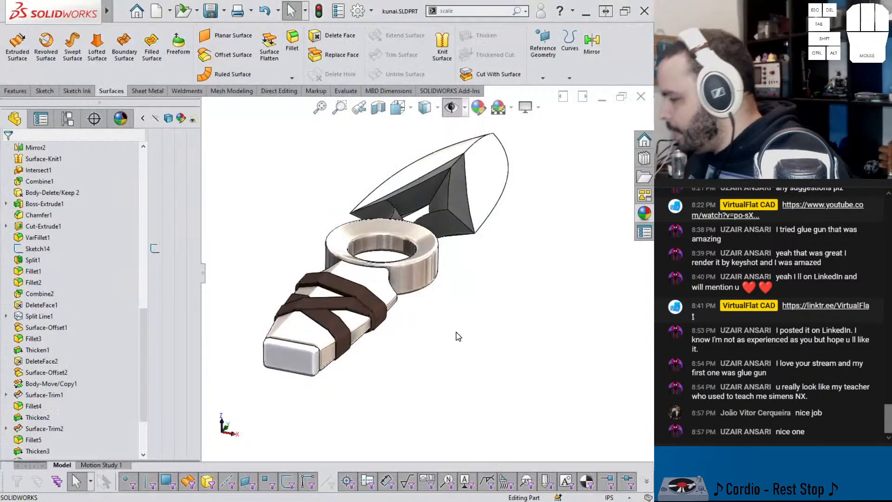
pyautogui.moveTo(262, 495)
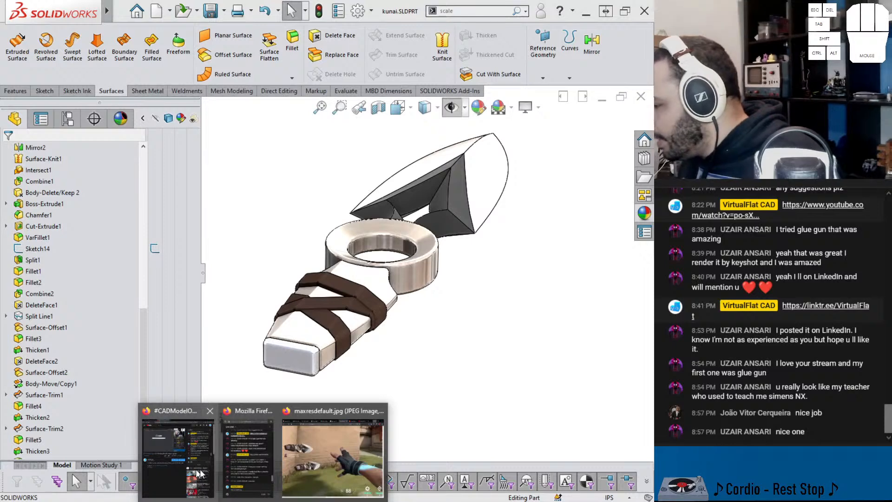
pyautogui.click(318, 467)
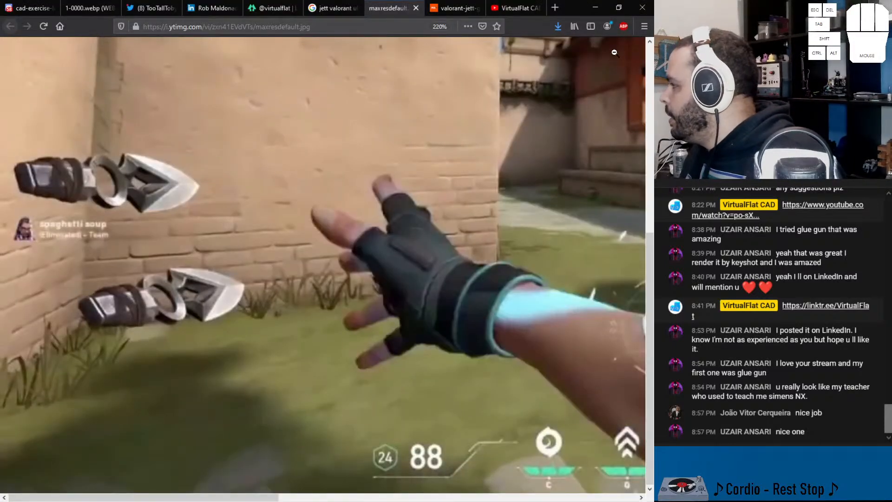
pyautogui.click(595, 7)
pyautogui.moveTo(297, 346); pyautogui.dragTo(402, 274, button='middle')
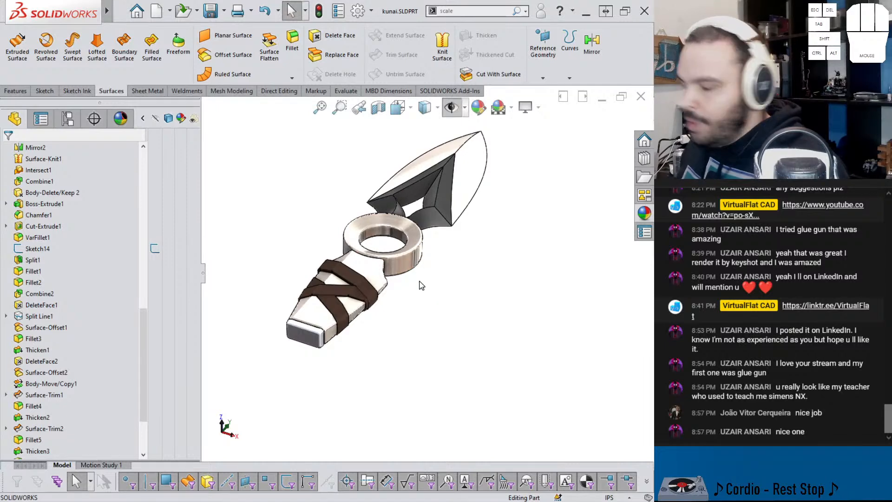
# Step: Apply the Factory scene from the basic scenes to the kunai and turn the model for display
pyautogui.moveTo(455, 177); pyautogui.dragTo(305, 171, button='middle')
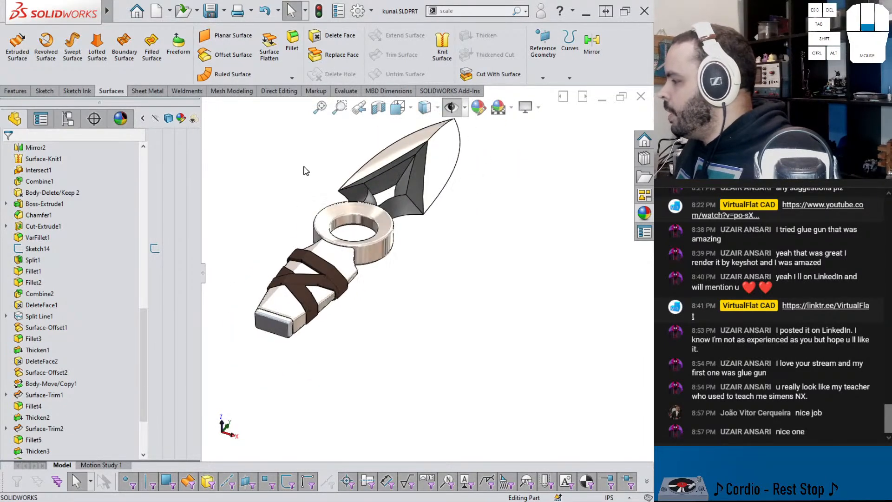
pyautogui.click(645, 214)
pyautogui.scroll(-3, 499, 355)
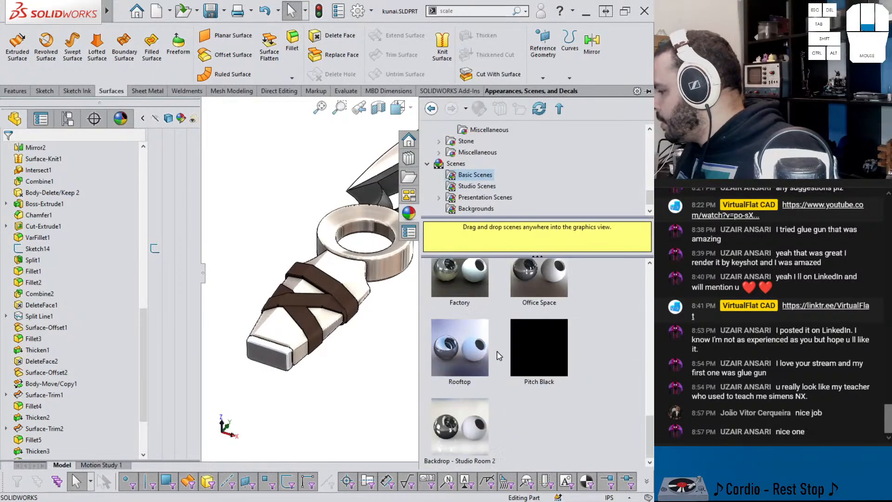
pyautogui.moveTo(450, 292); pyautogui.dragTo(388, 344)
pyautogui.moveTo(388, 325); pyautogui.dragTo(427, 218, button='middle')
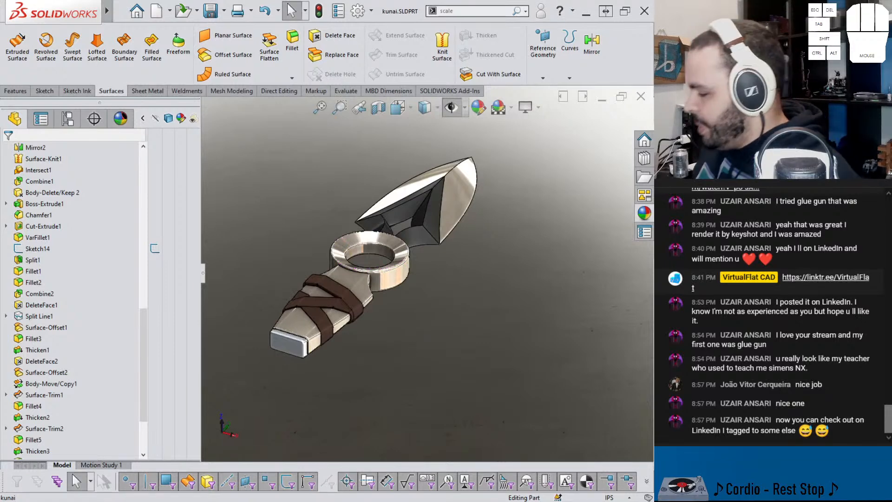
# Step: Switch to the browser and check the refreshed LinkedIn notifications for the viewer's tagged post
pyautogui.click(317, 463)
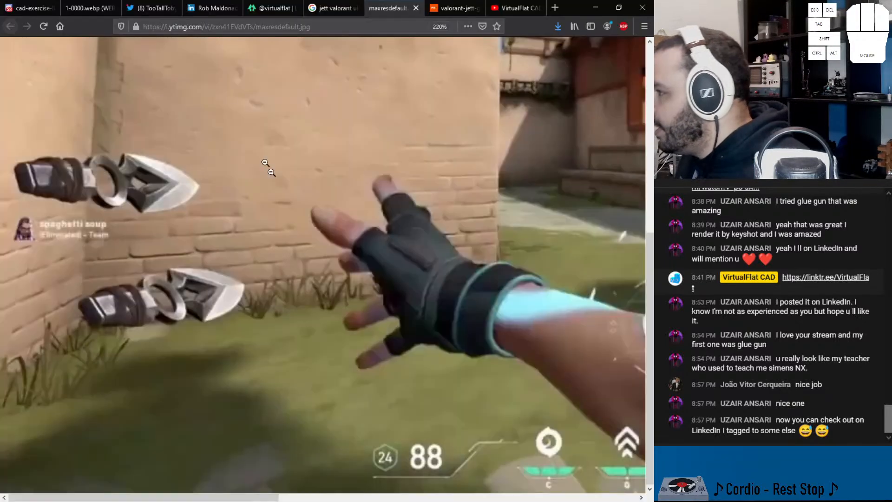
pyautogui.click(214, 16)
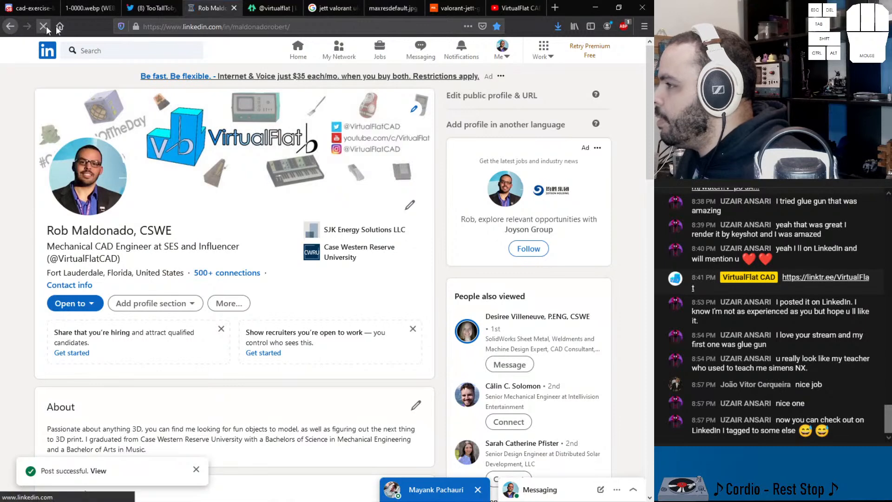
pyautogui.click(43, 26)
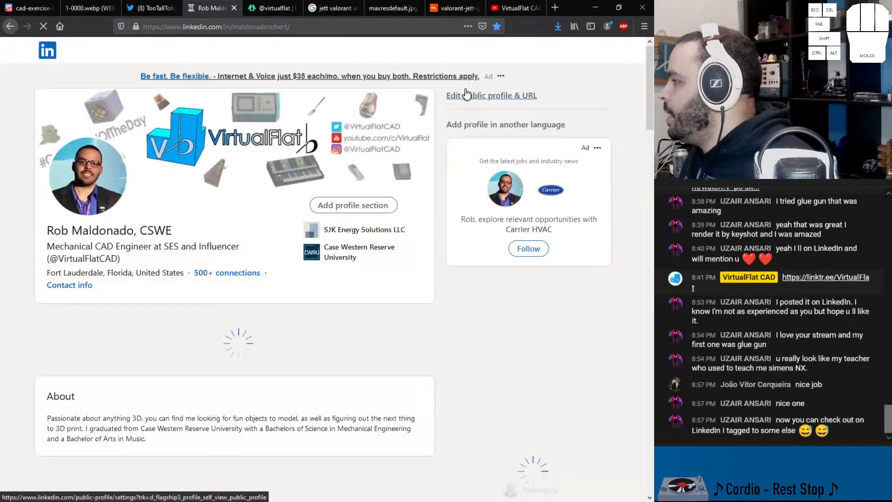
pyautogui.click(460, 58)
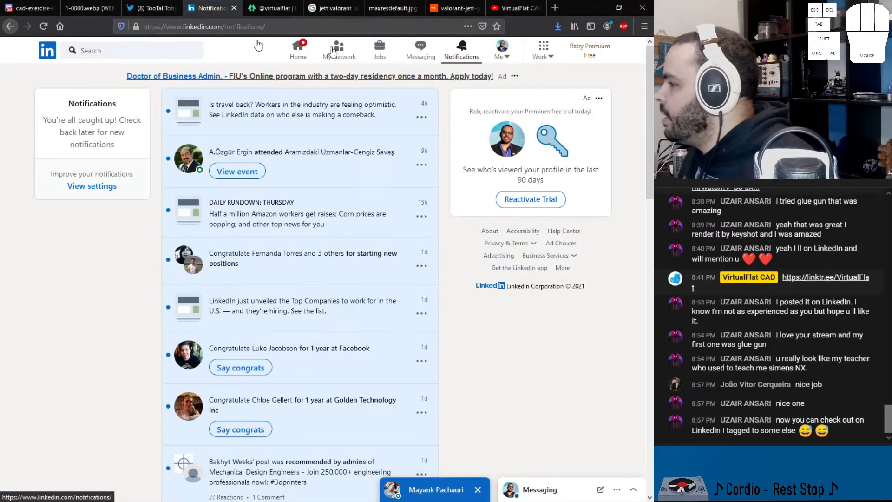
pyautogui.click(47, 23)
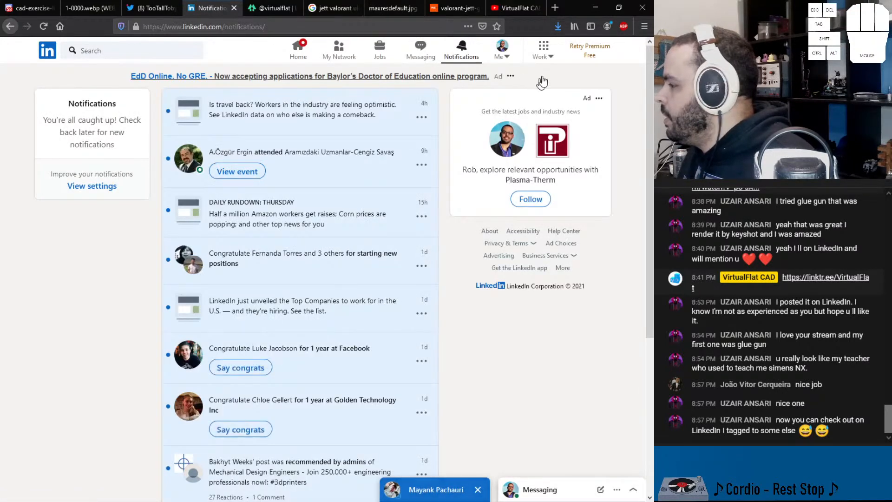
# Step: Open your own LinkedIn profile and share its link in the stream chat
pyautogui.click(504, 52)
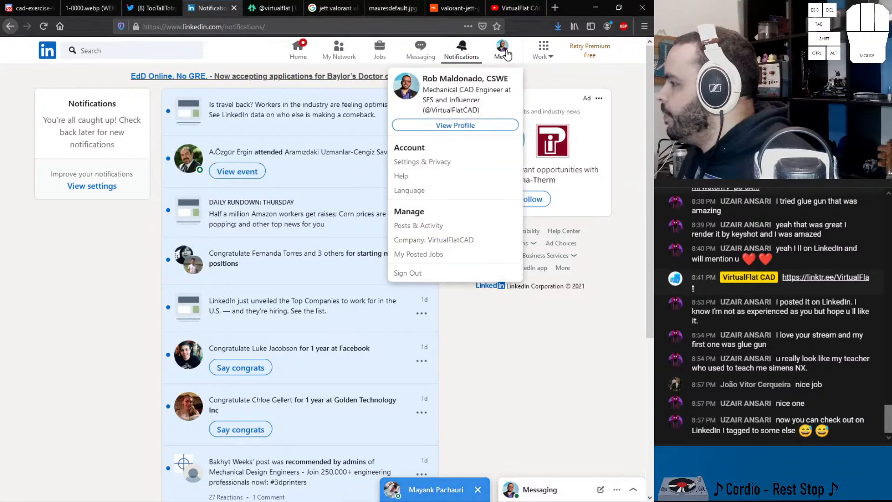
pyautogui.click(455, 124)
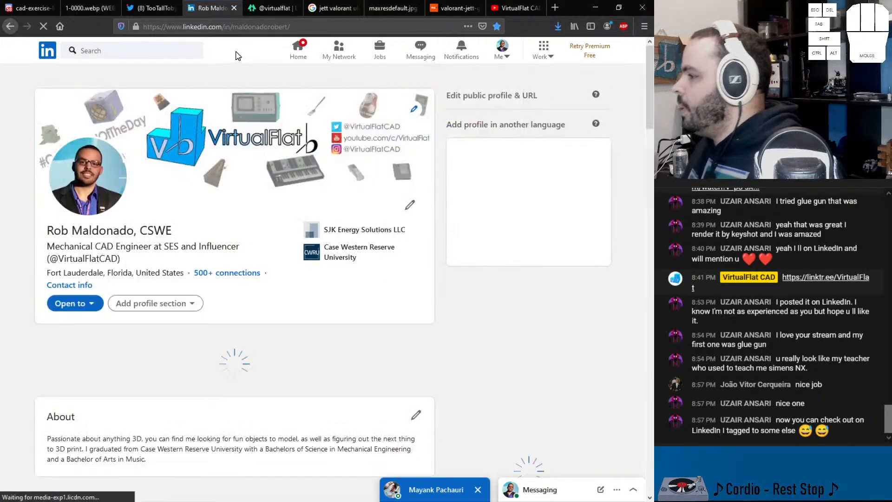
pyautogui.click(103, 21)
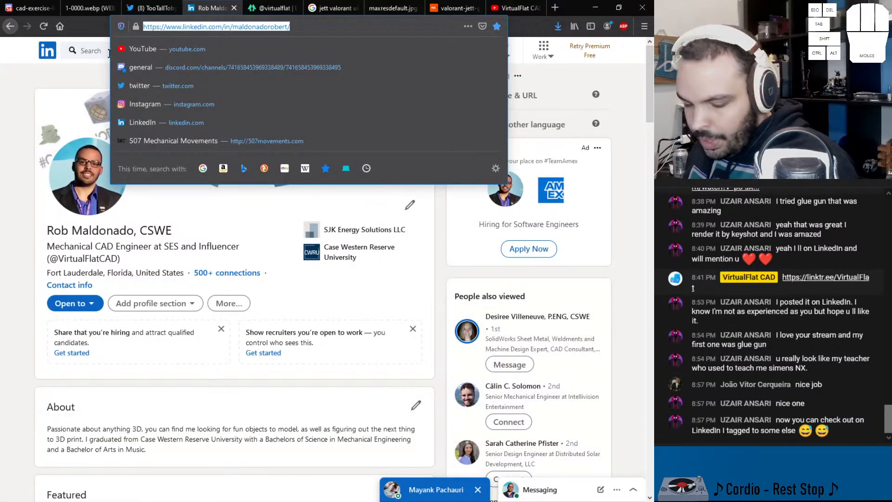
pyautogui.hotkey('ctrl', 'v')
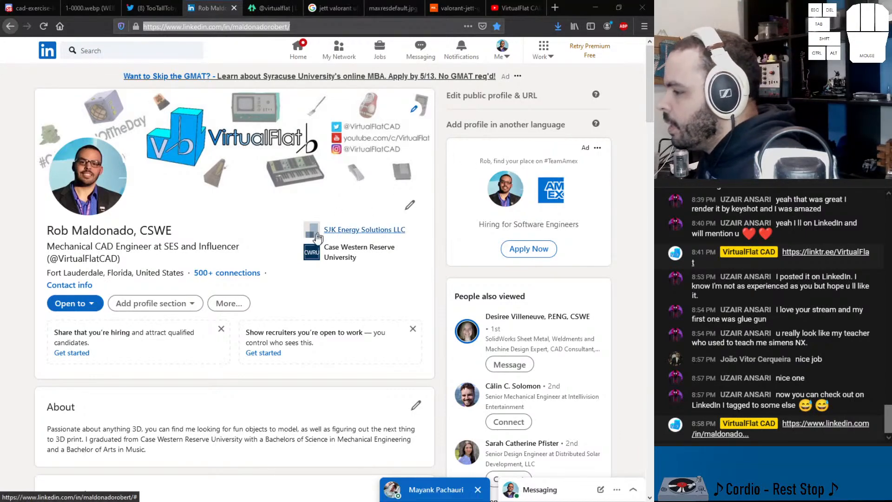
# Step: Check the glue gun post from the profile's activity and the notifications for the viewer's tag, then return to SOLIDWORKS
pyautogui.scroll(-10, 252, 318)
pyautogui.scroll(-2, 248, 322)
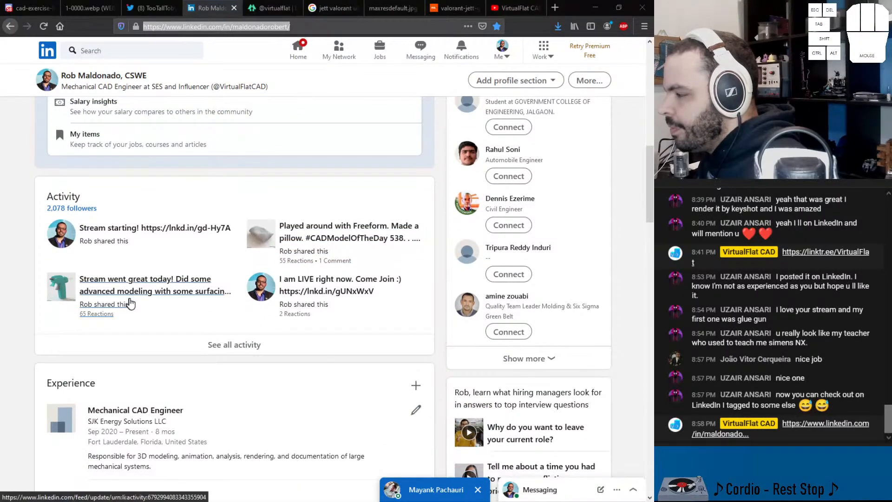
pyautogui.click(232, 292)
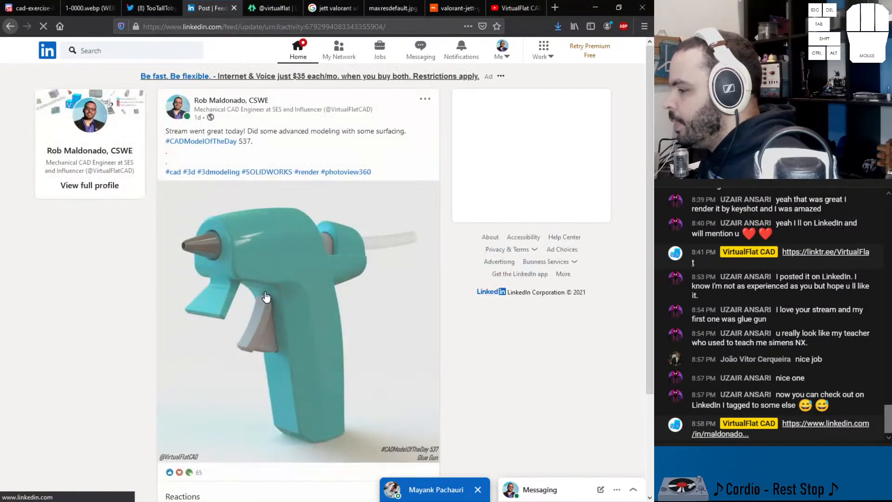
pyautogui.scroll(-4, 264, 291)
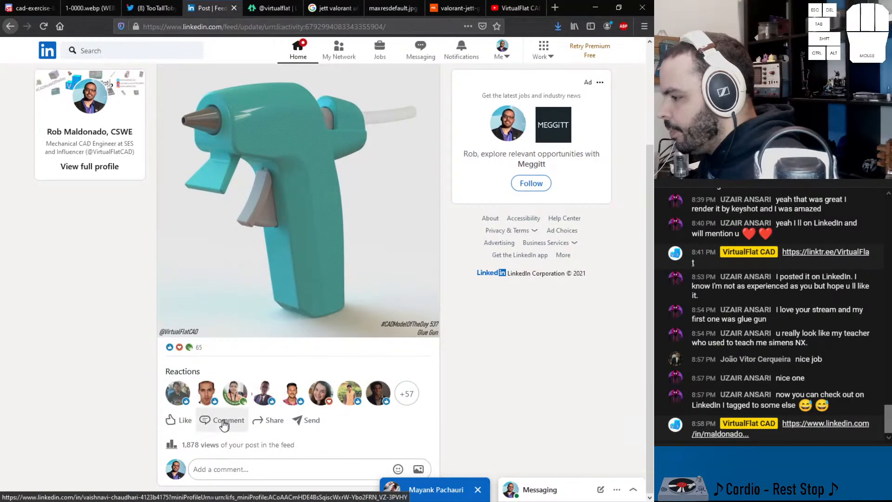
pyautogui.scroll(3, 221, 249)
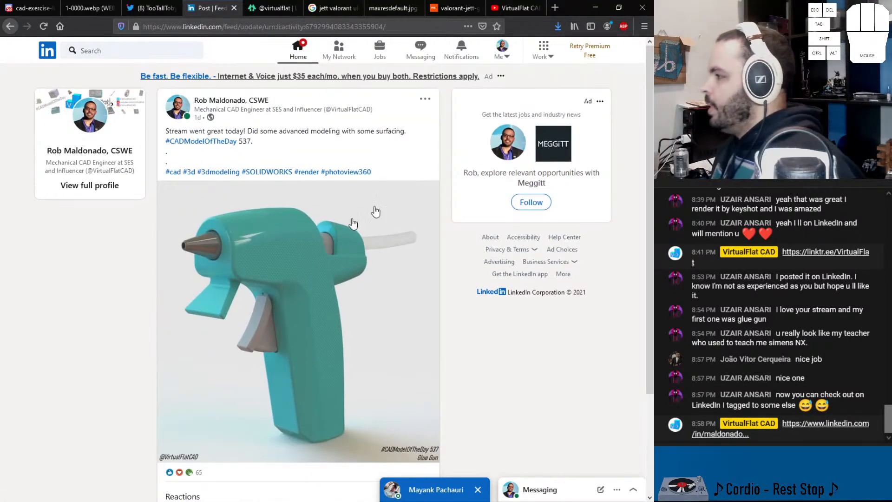
pyautogui.click(462, 55)
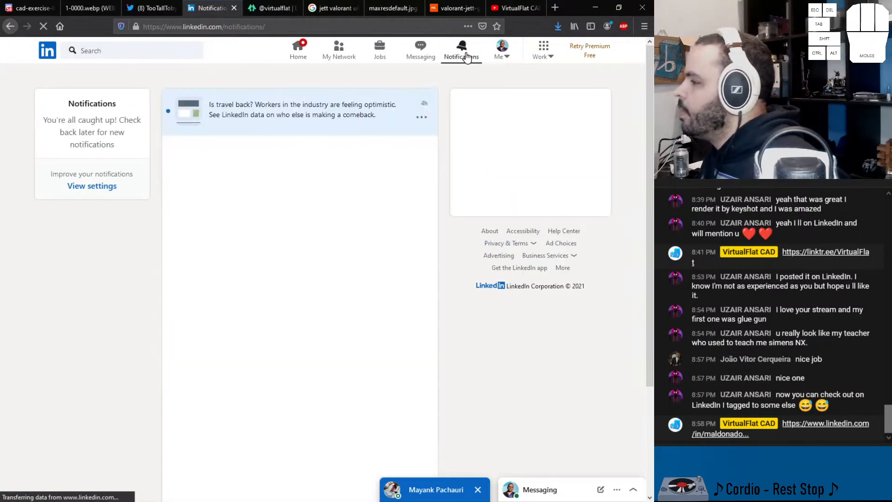
pyautogui.click(596, 8)
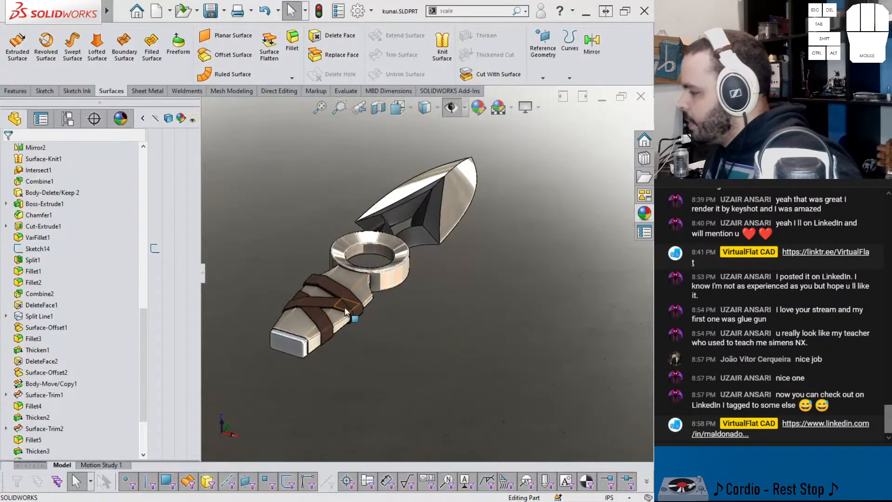
# Step: Load the PhotoView 360 add-in and open a render preview window of the kunai in the Factory scene
pyautogui.scroll(5, 174, 193)
pyautogui.click(120, 118)
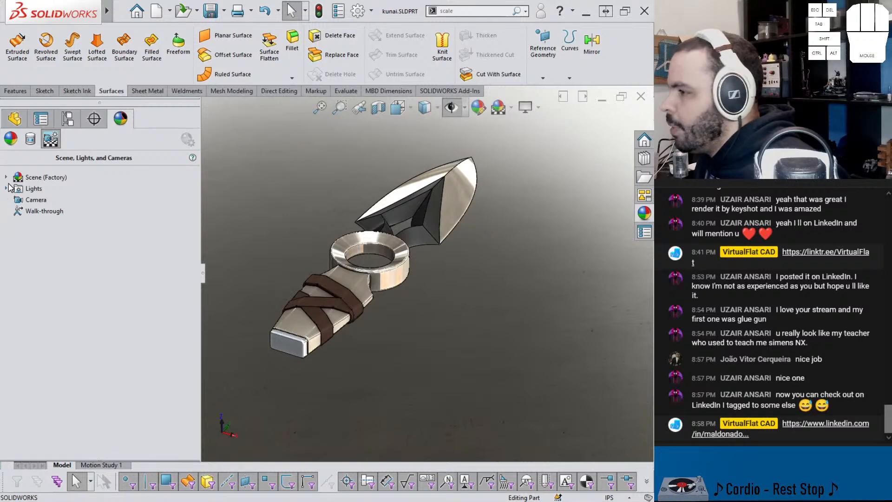
pyautogui.click(10, 179)
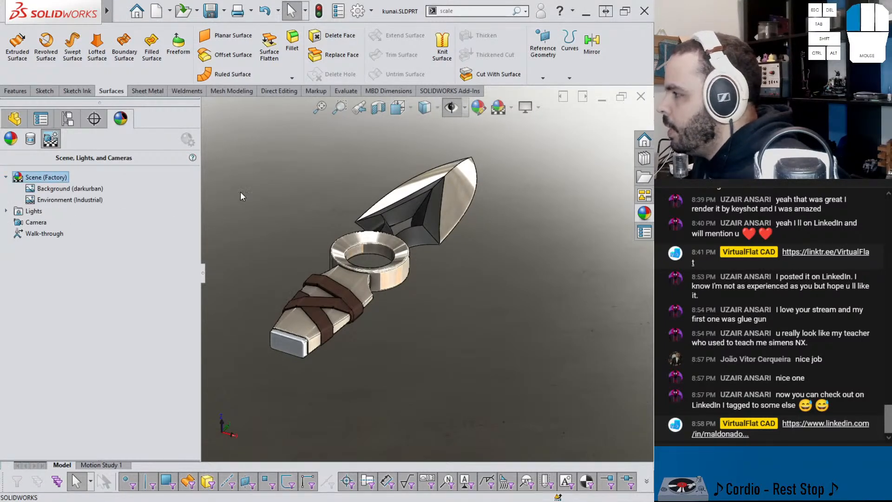
pyautogui.click(432, 90)
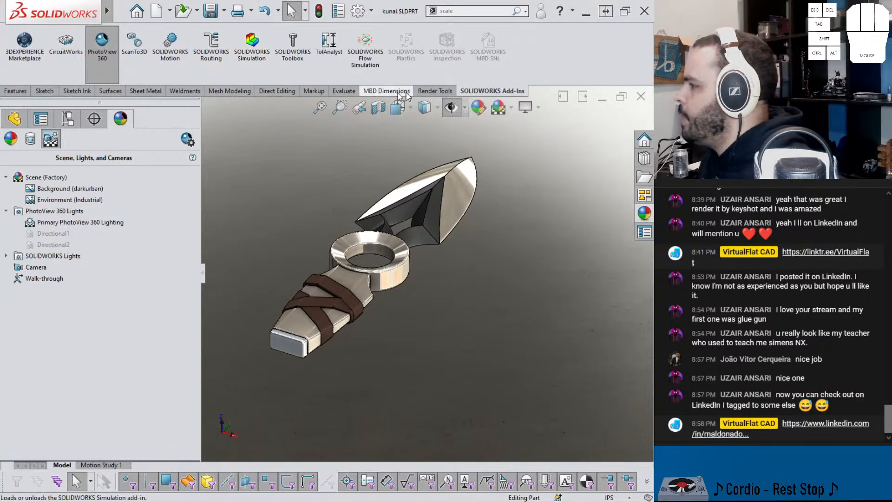
pyautogui.click(427, 92)
pyautogui.click(227, 47)
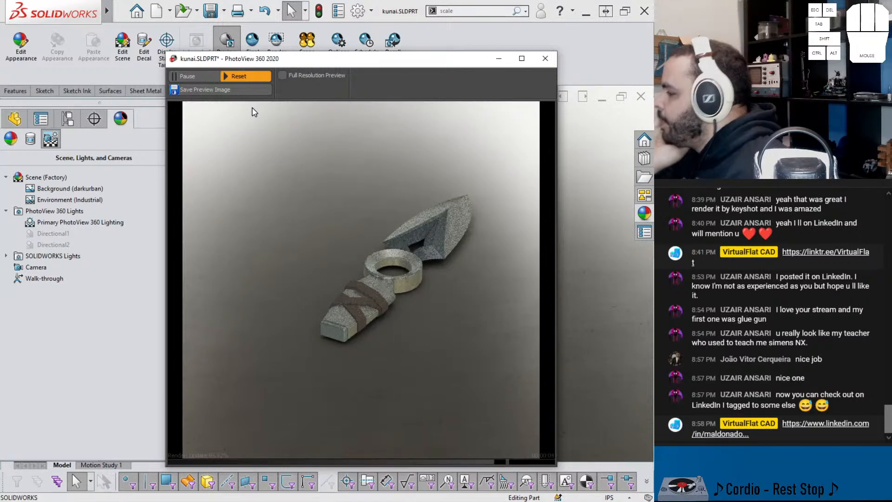
# Step: Place the render preview beside the model and turn the kunai so its blade points diagonally downward
pyautogui.moveTo(367, 65); pyautogui.dragTo(199, 59)
pyautogui.moveTo(428, 232); pyautogui.dragTo(400, 290, button='middle')
pyautogui.moveTo(432, 363); pyautogui.dragTo(430, 346, button='middle')
# Step: Modify the perspective view, setting its observer position to 0.5
pyautogui.click(402, 14)
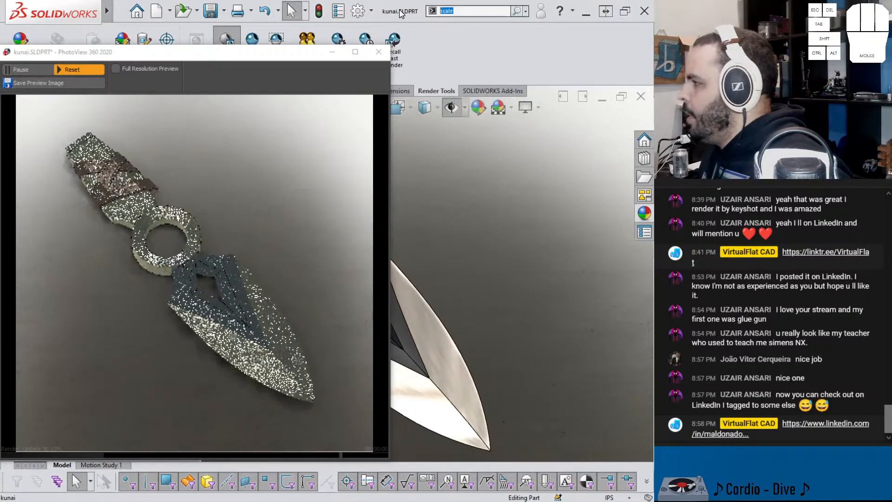
pyautogui.write('modif')
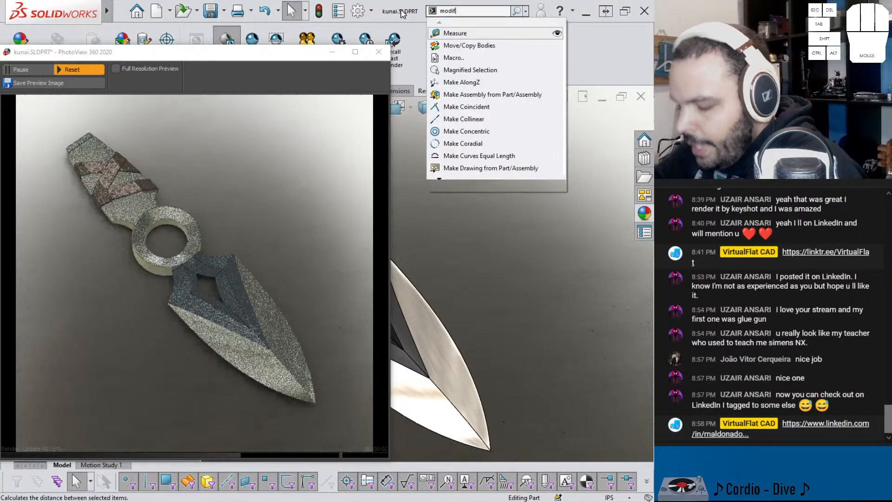
pyautogui.click(439, 23)
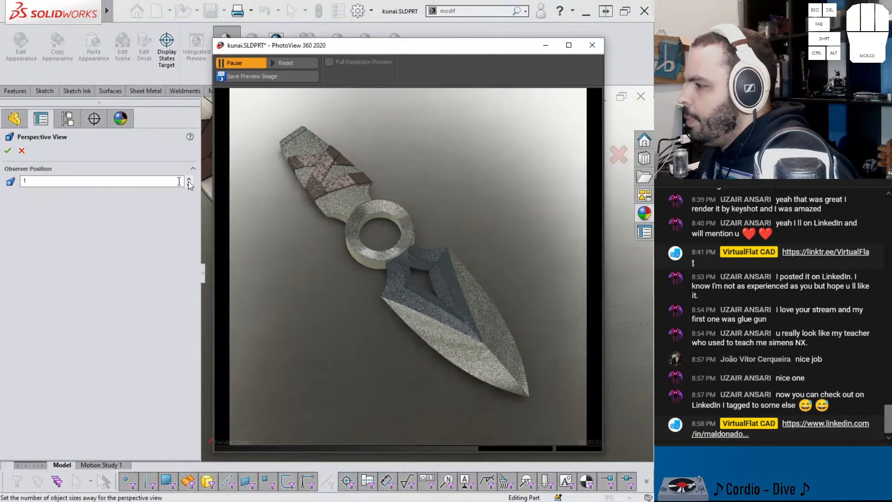
pyautogui.doubleClick(119, 182)
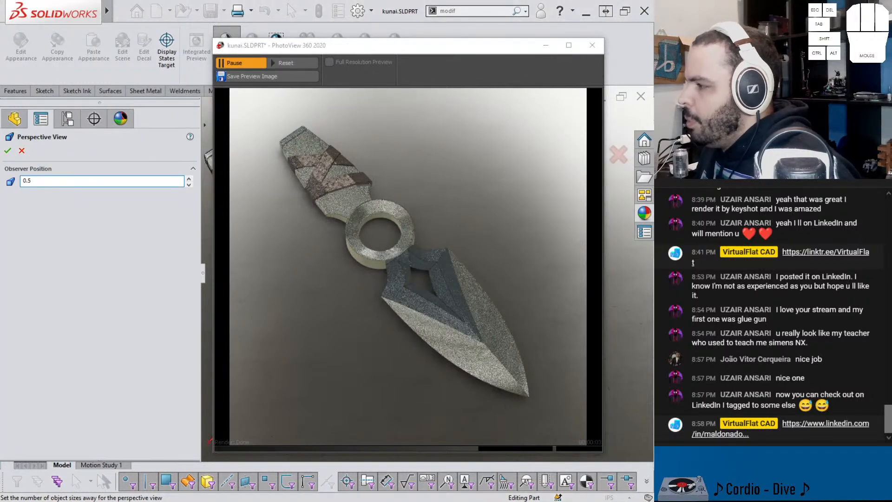
pyautogui.click(8, 150)
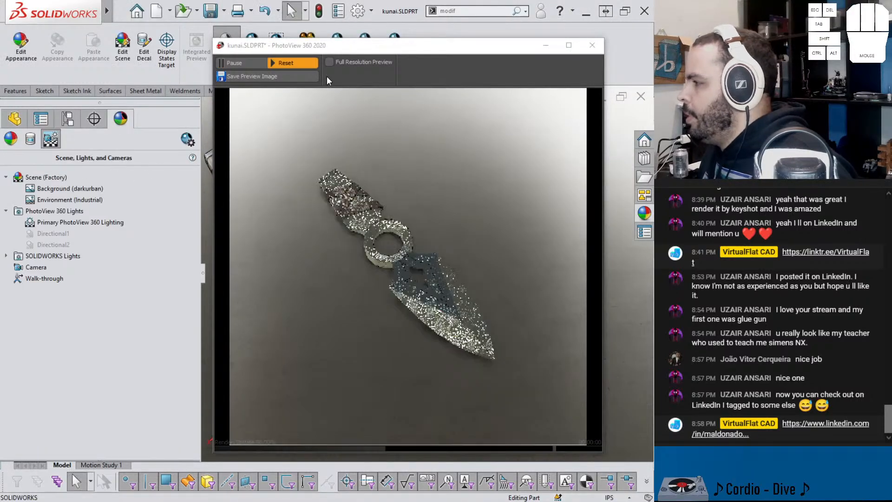
# Step: Reframe the kunai in perspective so it fills the render preview diagonally from handle to blade tip
pyautogui.moveTo(370, 51); pyautogui.dragTo(139, 1)
pyautogui.moveTo(409, 6); pyautogui.dragTo(195, 111)
pyautogui.moveTo(453, 298); pyautogui.dragTo(427, 357, button='middle')
pyautogui.scroll(-1, 395, 270)
pyautogui.moveTo(415, 265); pyautogui.dragTo(413, 239, button='middle')
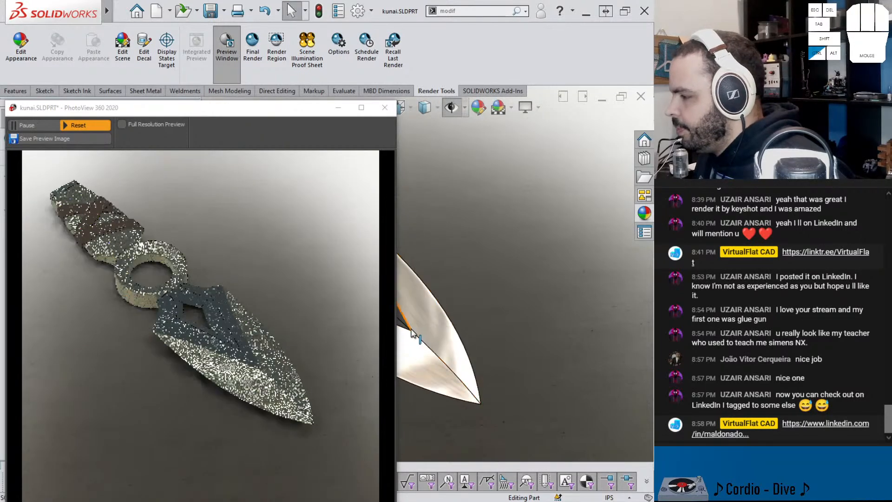
pyautogui.keyDown('ctrl'); pyautogui.moveTo(441, 343); pyautogui.dragTo(473, 379, button='middle'); pyautogui.keyUp('ctrl')
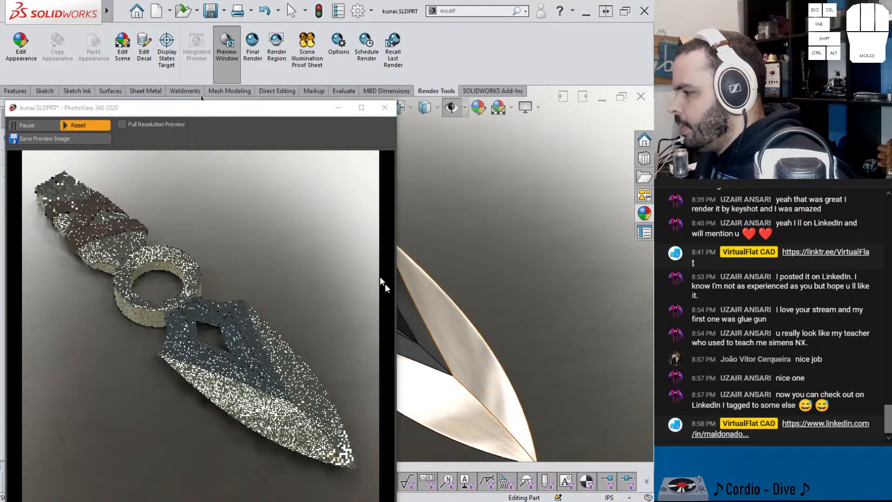
pyautogui.moveTo(289, 111); pyautogui.dragTo(516, 46)
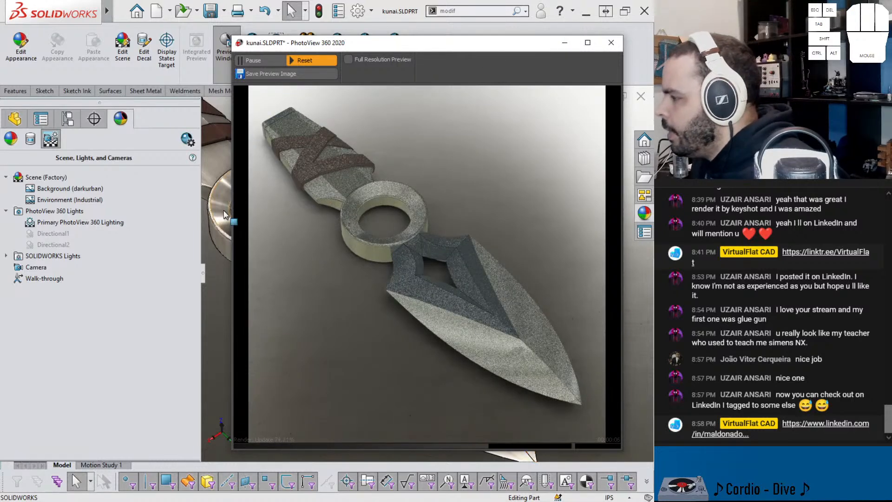
# Step: Turn on the Directional1 and Directional2 lights in PhotoView 360
pyautogui.rightClick(65, 222)
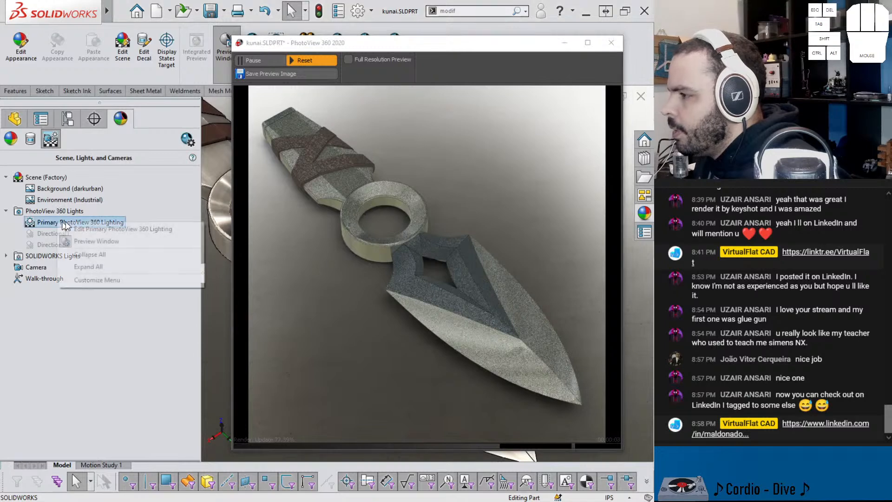
pyautogui.rightClick(48, 234)
pyautogui.click(54, 241)
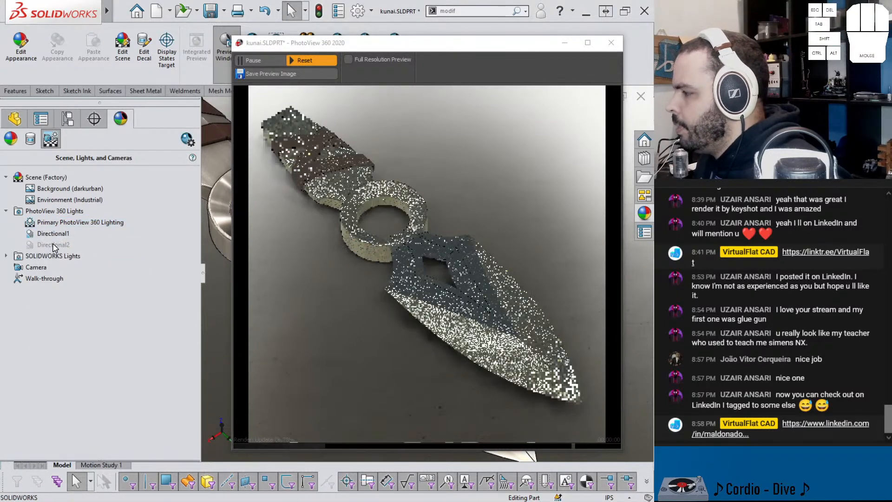
pyautogui.rightClick(52, 244)
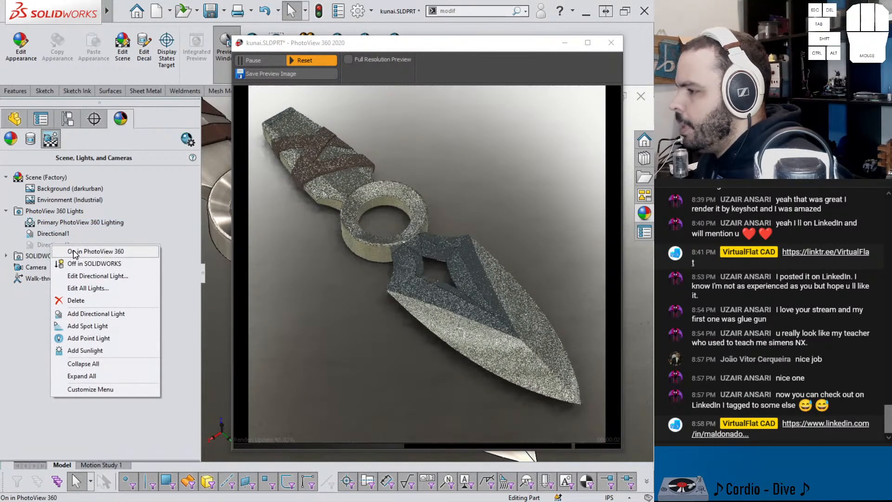
pyautogui.click(74, 251)
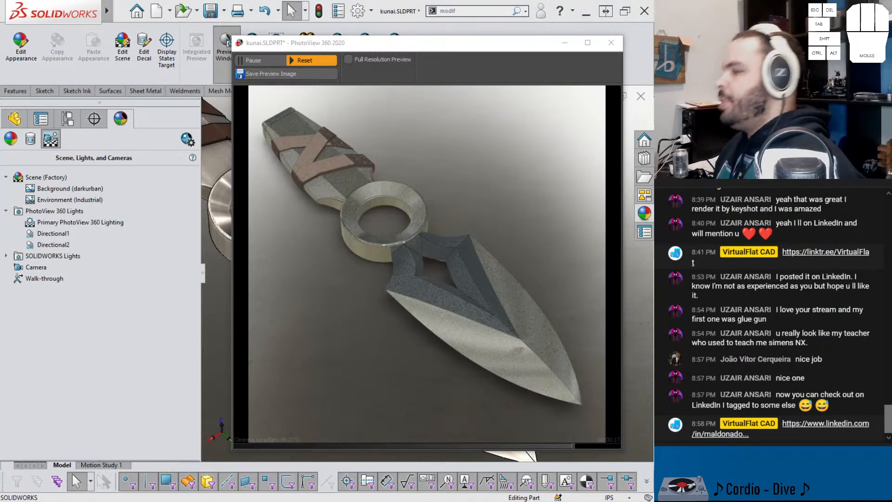
# Step: Start the final render of the kunai with the current view and lights
pyautogui.moveTo(332, 48); pyautogui.dragTo(381, 49)
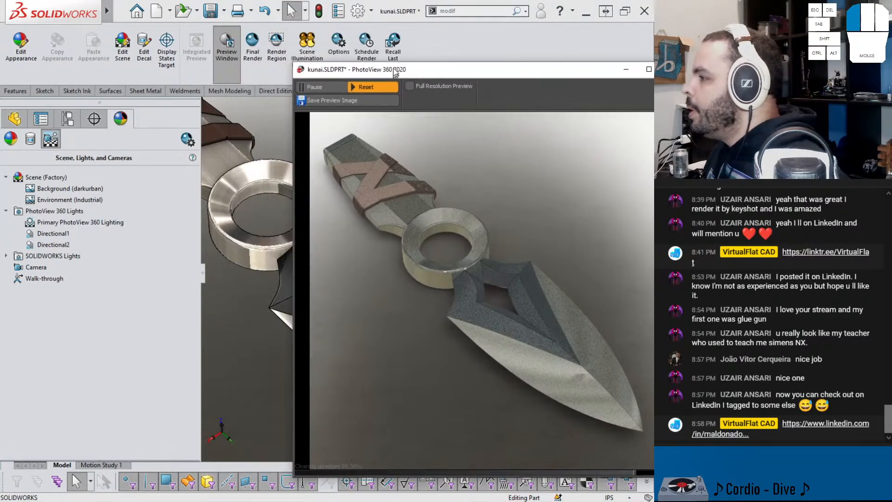
pyautogui.click(253, 58)
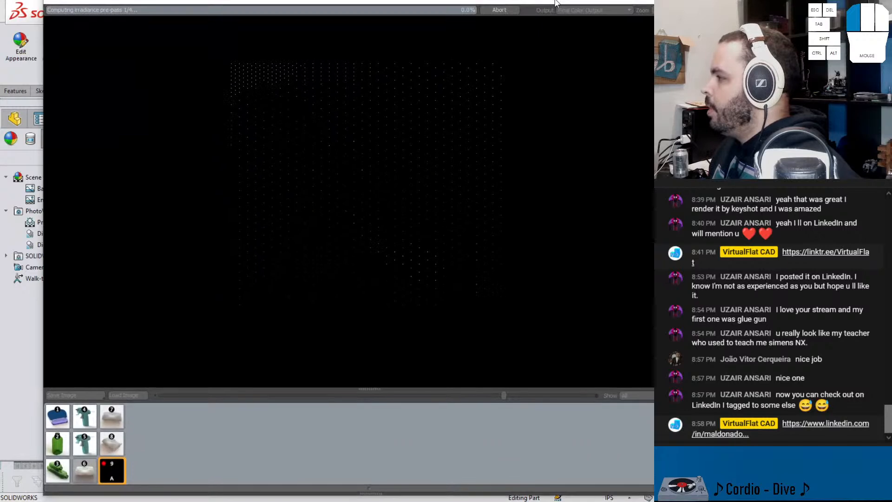
pyautogui.moveTo(555, 2); pyautogui.dragTo(535, 4)
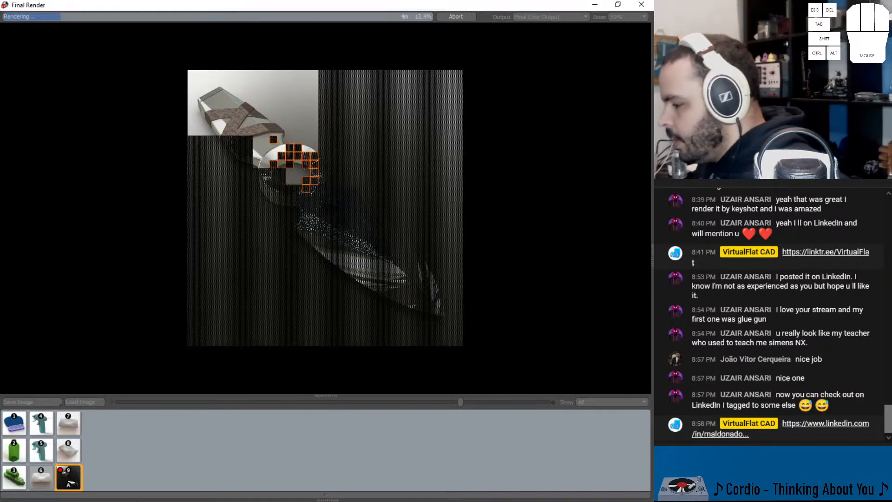
pyautogui.moveTo(260, 501)
pyautogui.click(184, 450)
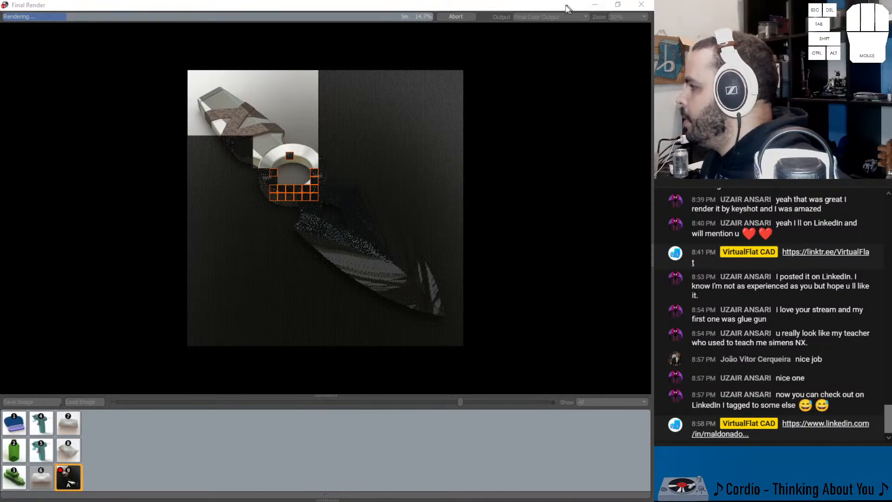
# Step: Minimise the render windows, switch to LinkedIn in the browser, and check the feed and notifications for the viewer's post
pyautogui.moveTo(521, 6); pyautogui.dragTo(529, 64)
pyautogui.click(588, 62)
pyautogui.click(614, 46)
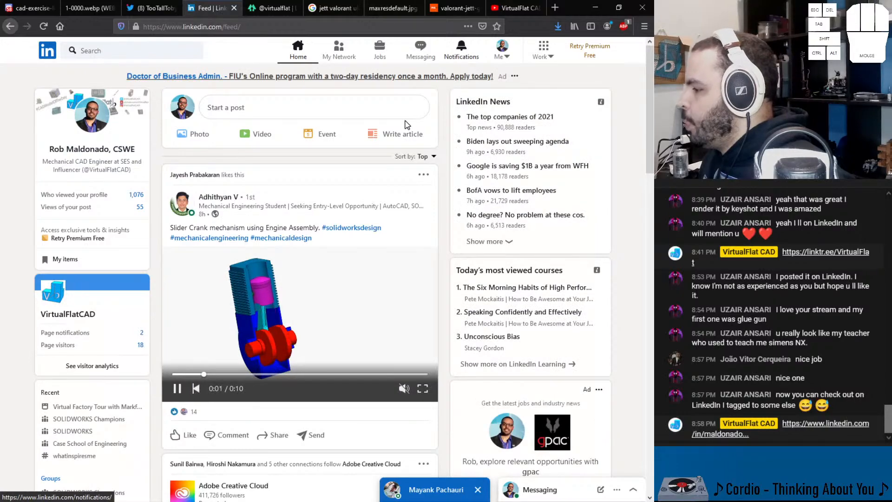
pyautogui.scroll(-4, 295, 213)
pyautogui.scroll(-8, 300, 222)
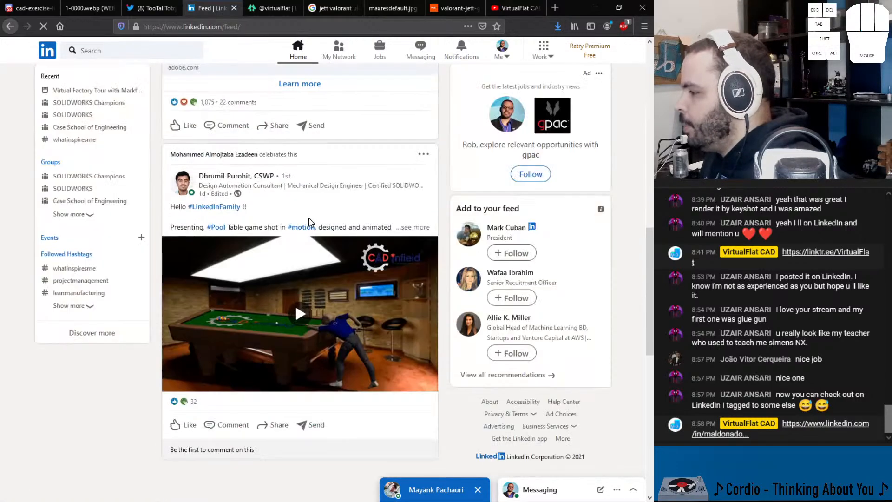
pyautogui.click(458, 60)
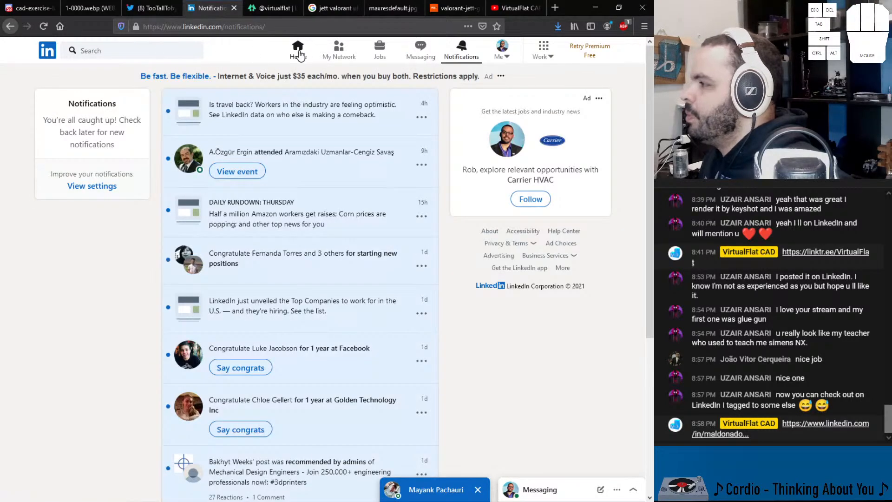
pyautogui.click(295, 55)
# Step: Find the CAD vs CAD tourney tweet on the TooTallToby Twitter profile and open its YouTube video in a new tab
pyautogui.click(143, 10)
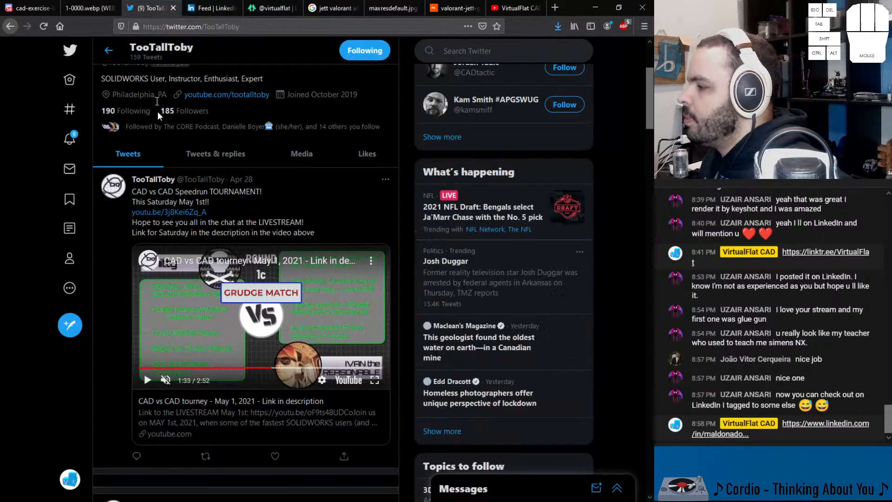
pyautogui.scroll(3, 161, 134)
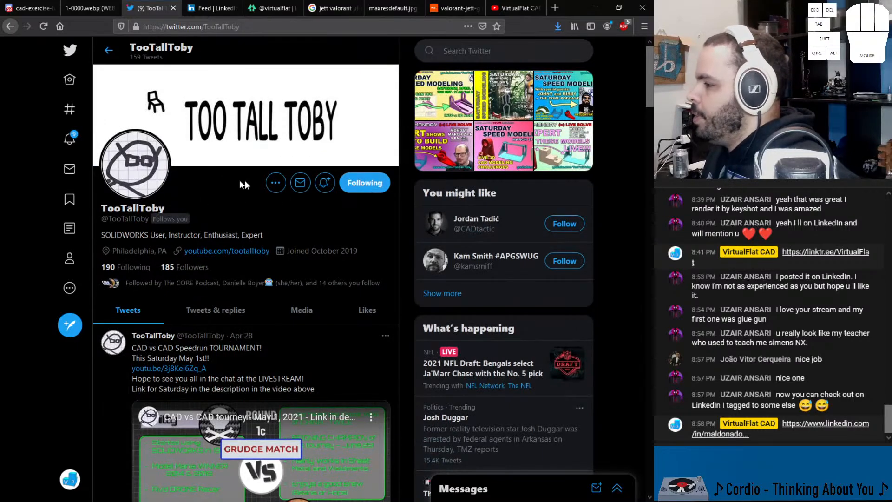
pyautogui.scroll(-5, 201, 206)
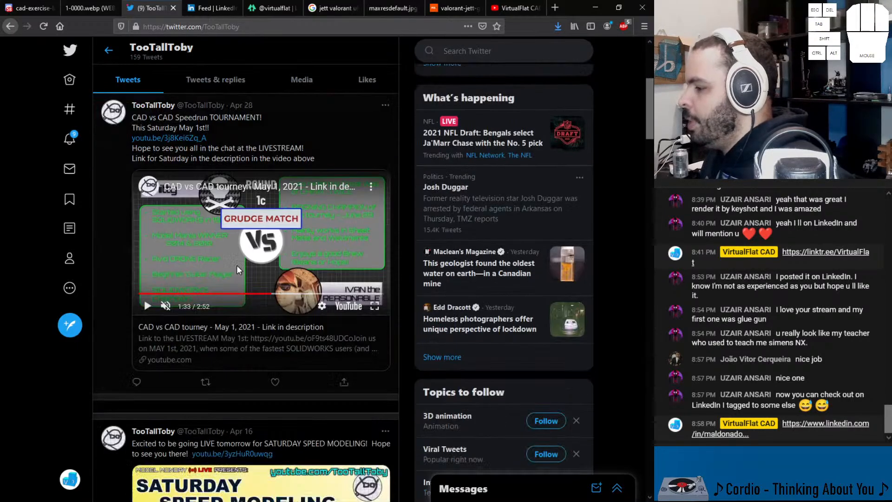
pyautogui.middleClick(203, 301)
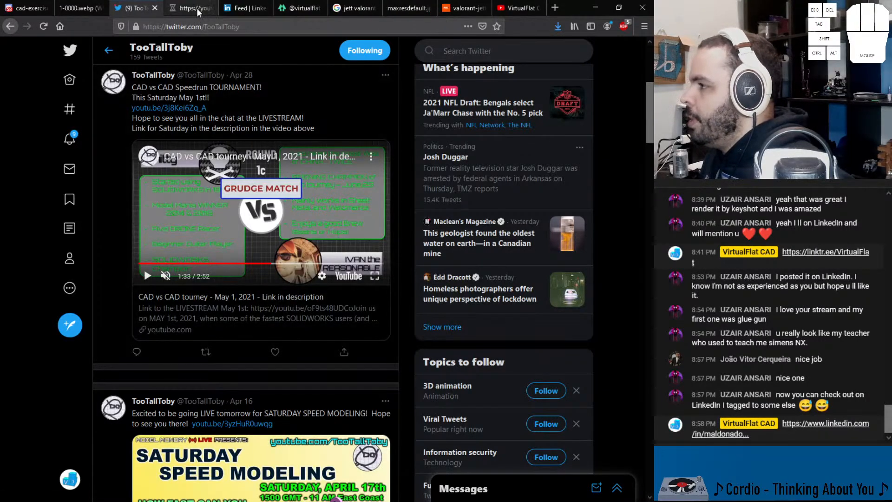
pyautogui.click(196, 8)
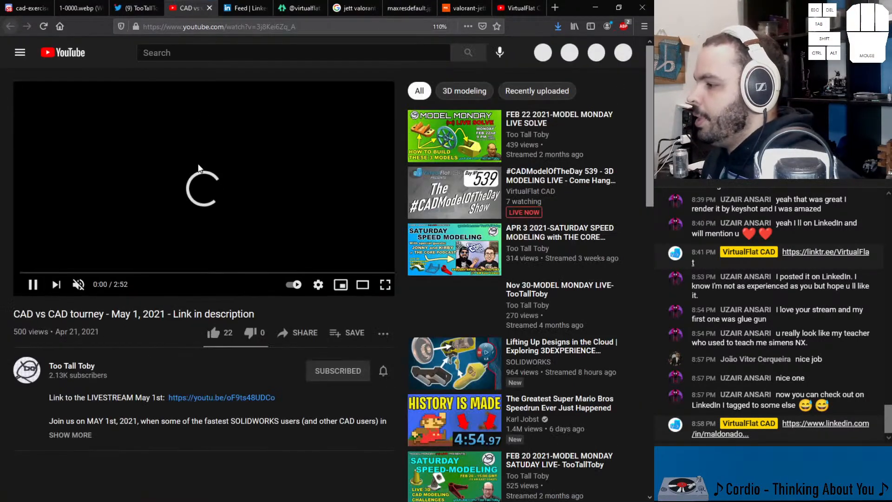
# Step: Pause the CAD vs CAD tourney video and copy its share link for the live chat
pyautogui.click(186, 142)
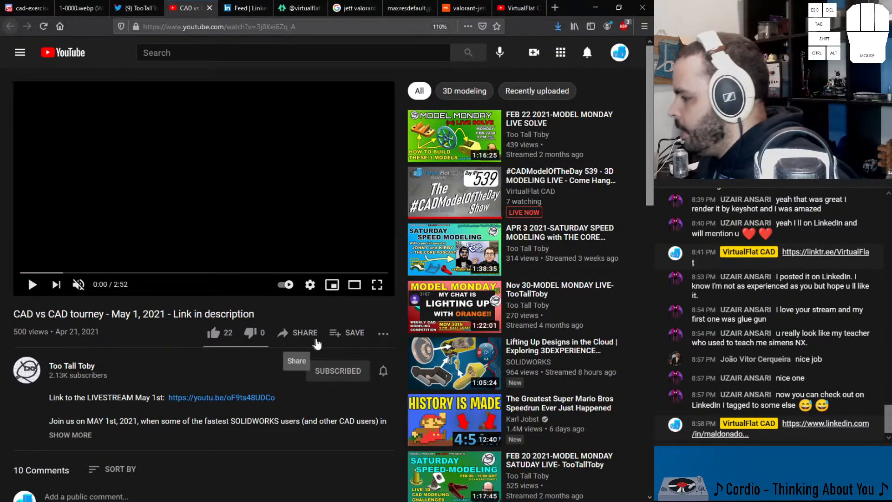
pyautogui.click(298, 359)
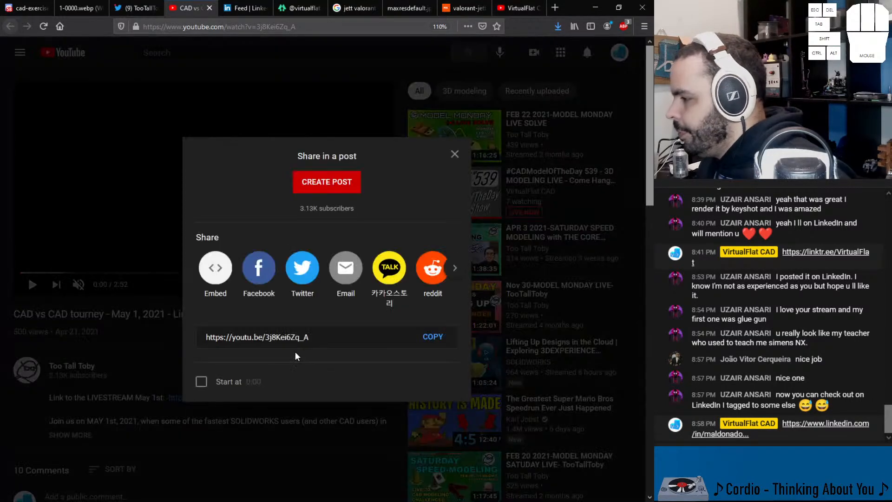
pyautogui.click(437, 342)
pyautogui.click(104, 370)
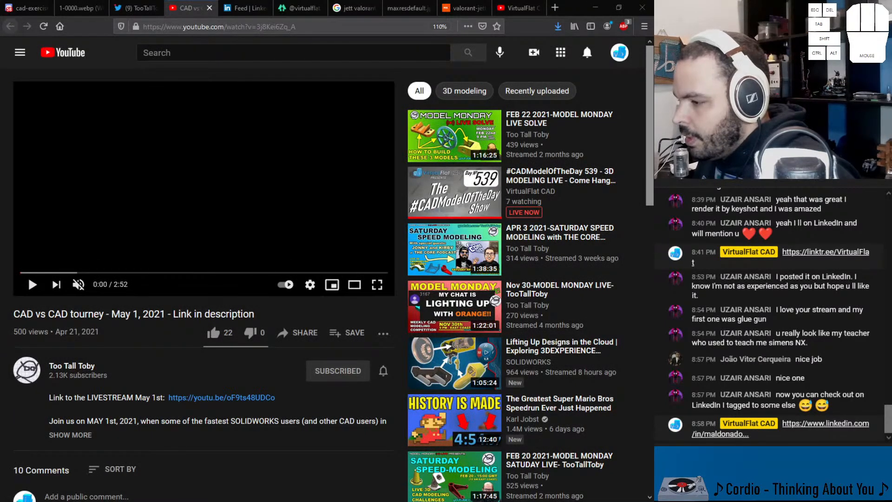
# Step: Look through the comments under the CAD vs CAD tourney video and close its tab
pyautogui.scroll(-4, 204, 353)
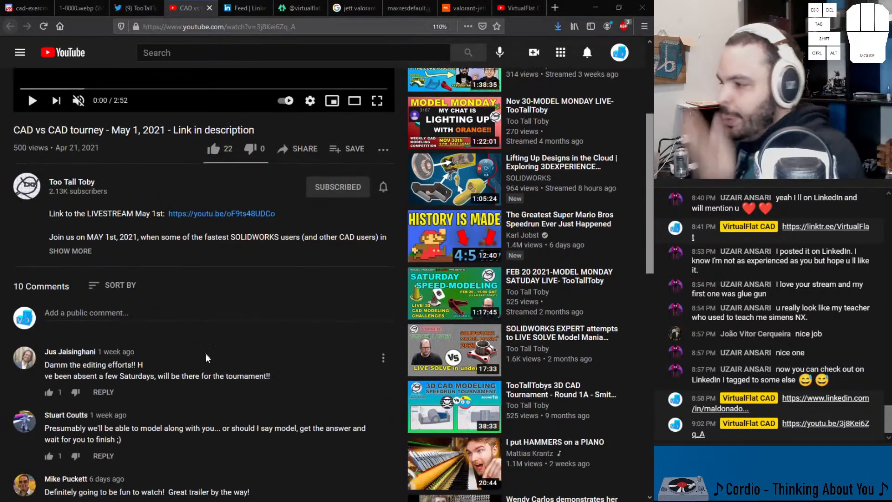
pyautogui.scroll(-10, 208, 365)
pyautogui.scroll(14, 183, 339)
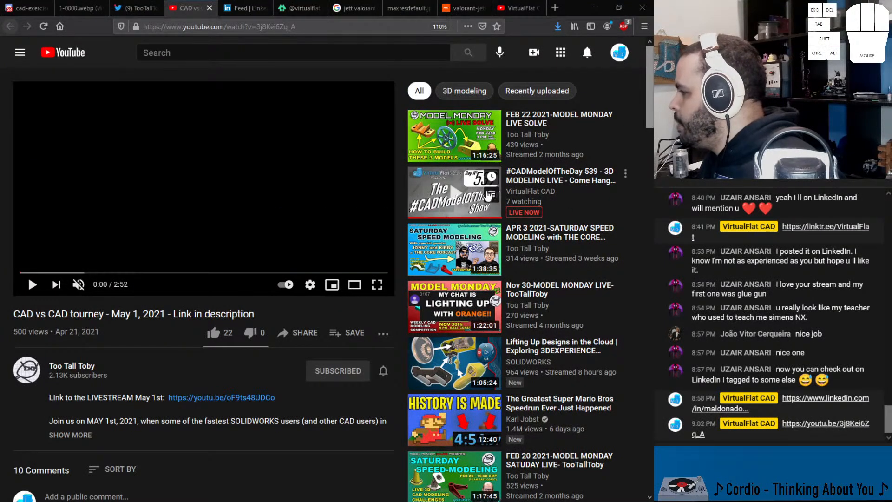
pyautogui.click(209, 8)
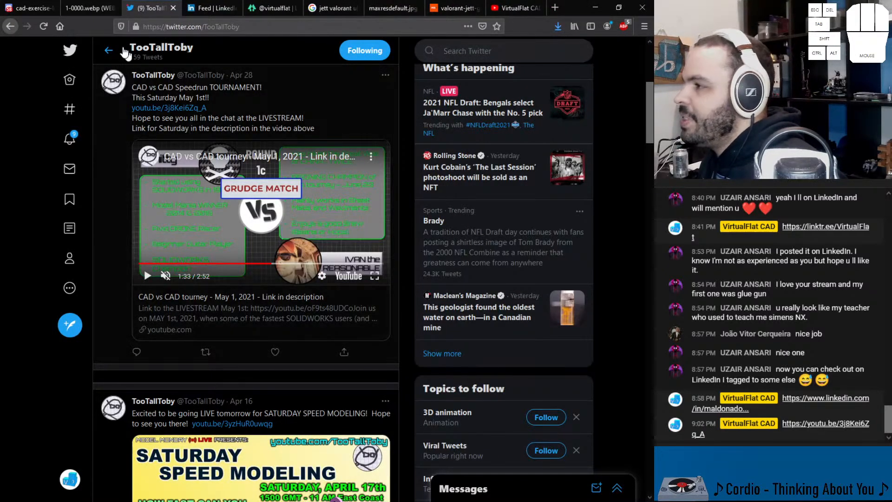
# Step: Search YouTube for "lego head printing"
pyautogui.click(97, 8)
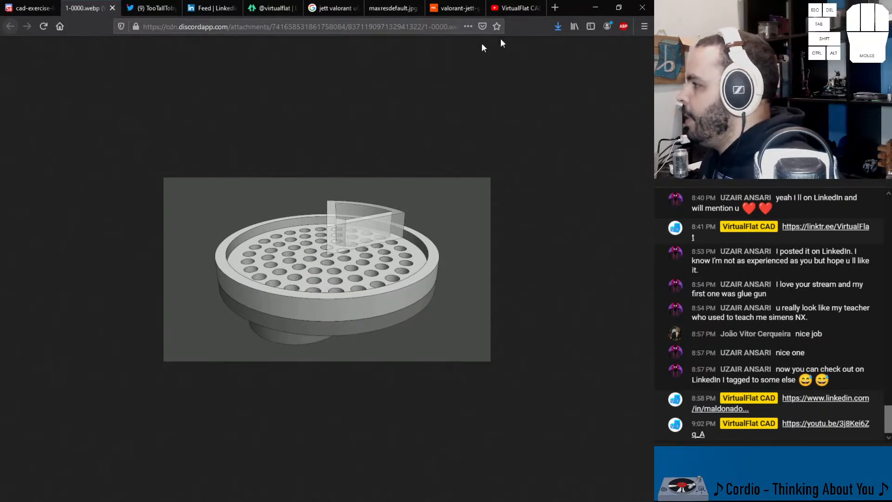
pyautogui.click(510, 7)
pyautogui.click(250, 56)
pyautogui.write('le')
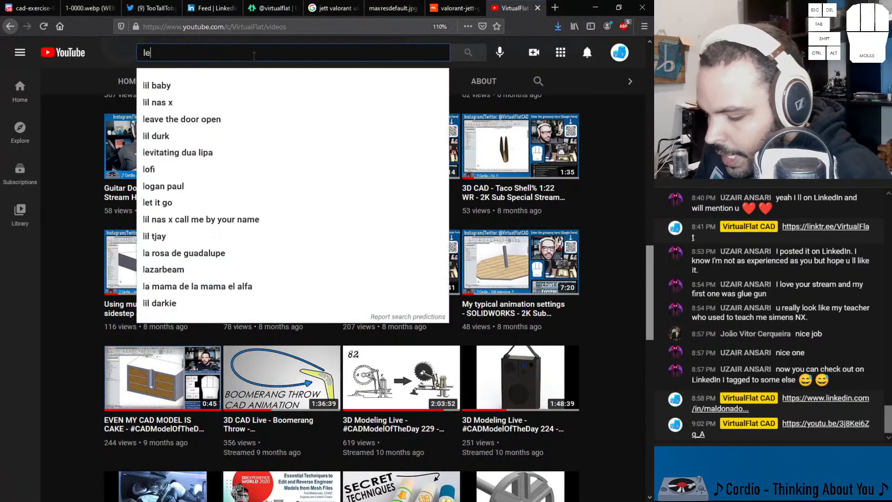
pyautogui.write('go head printing')
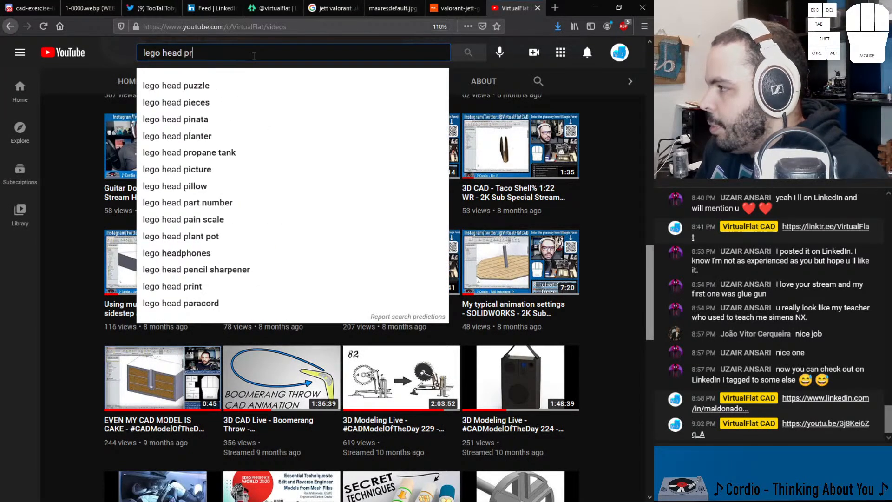
pyautogui.press('Return')
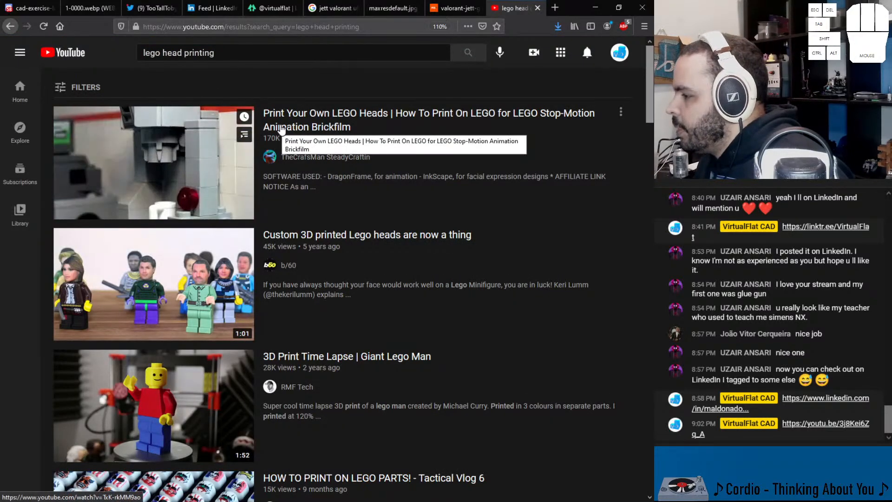
# Step: Look through the search results and open the video "Inside the LEGO Minifigure Moulding Factory"
pyautogui.scroll(-1, 279, 138)
pyautogui.scroll(-5, 279, 138)
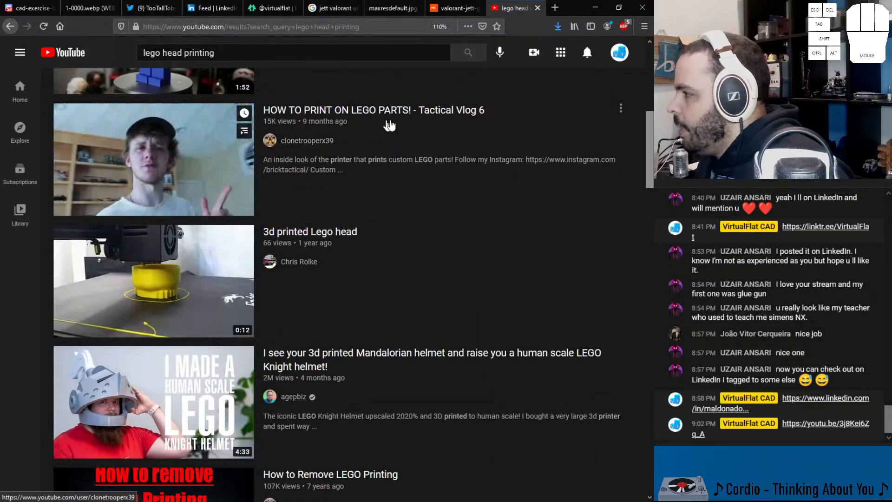
pyautogui.scroll(-7, 405, 132)
pyautogui.scroll(5, 372, 165)
pyautogui.scroll(-10, 362, 186)
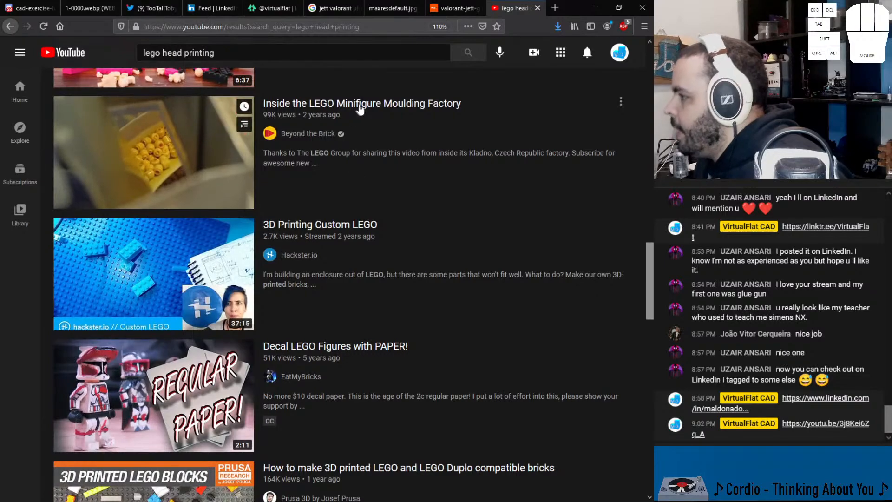
pyautogui.click(357, 110)
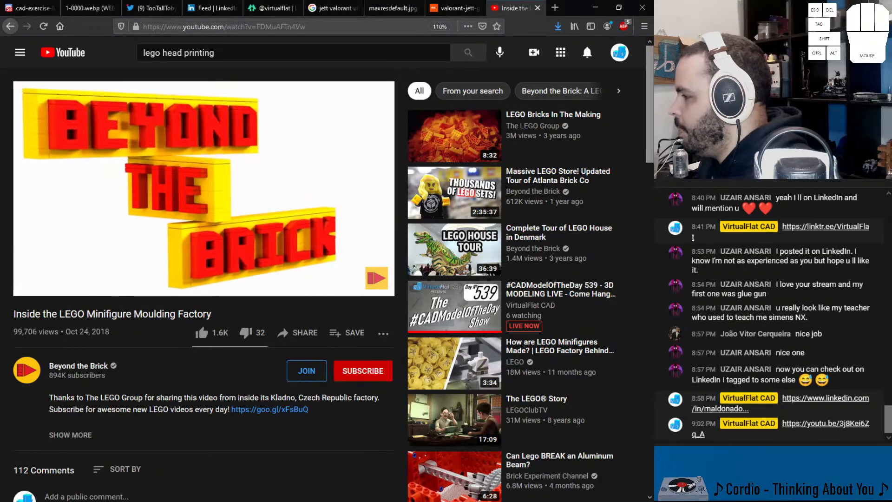
# Step: Check the kunai's final render in its window and minimise that window
pyautogui.hotkey('alt', 'Tab')
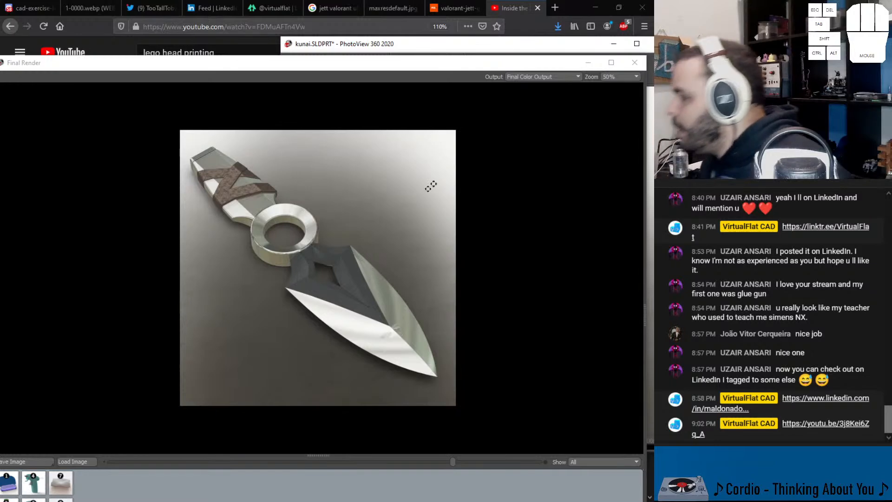
pyautogui.click(586, 63)
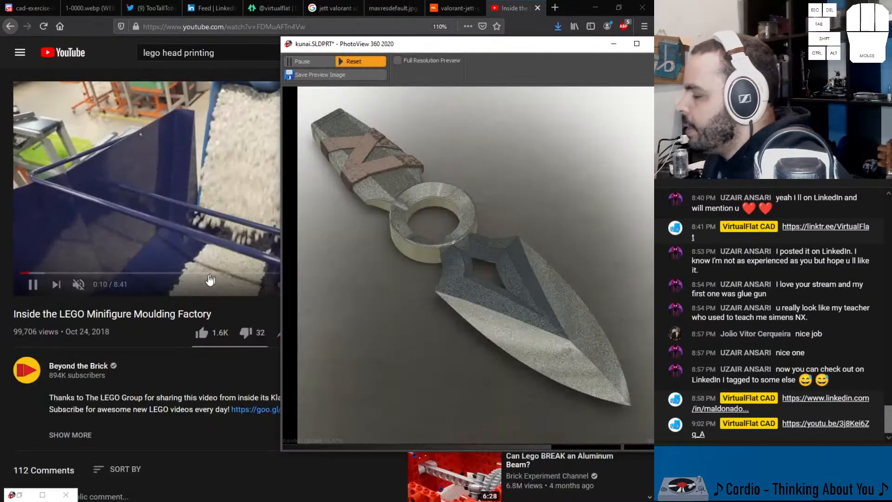
# Step: Return to the LEGO factory video, scrub to the minifigure-head section around 3:10, enlarge it in theater mode and pause it
pyautogui.click(118, 345)
pyautogui.moveTo(93, 276); pyautogui.dragTo(153, 275)
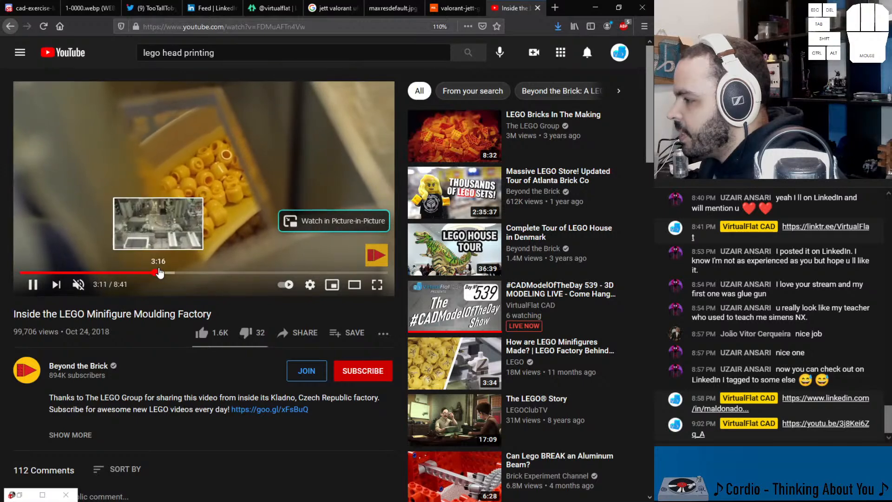
pyautogui.click(160, 273)
pyautogui.moveTo(160, 272); pyautogui.dragTo(164, 272)
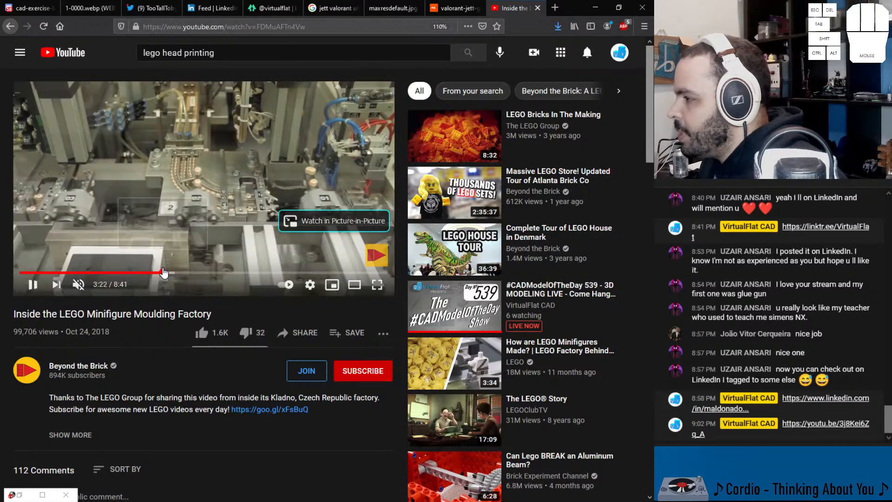
pyautogui.click(181, 272)
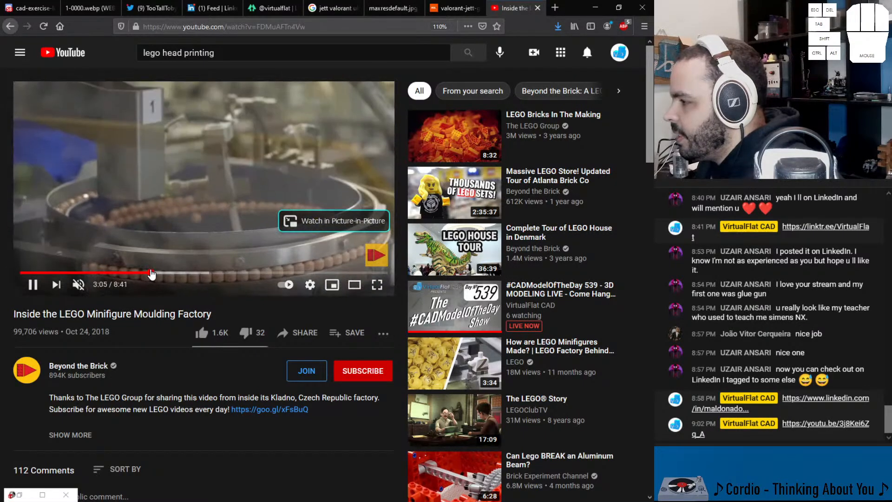
pyautogui.moveTo(159, 275); pyautogui.dragTo(161, 276)
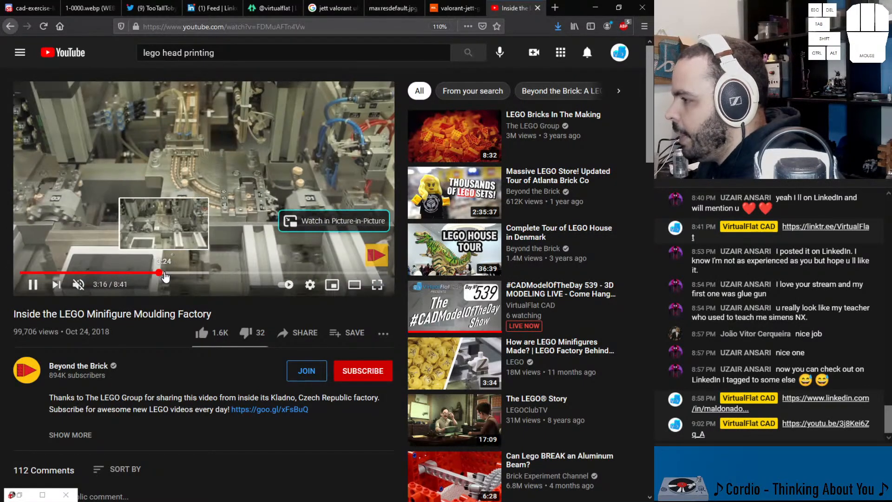
pyautogui.click(145, 273)
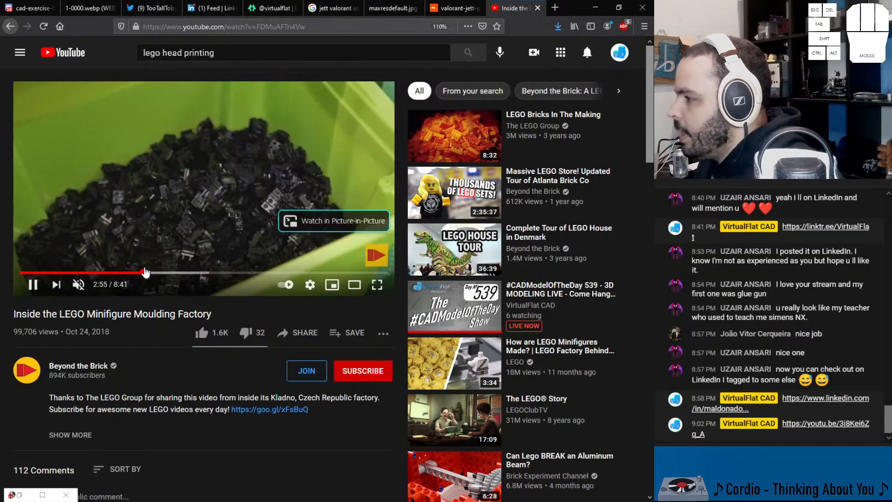
pyautogui.moveTo(140, 274); pyautogui.dragTo(152, 273)
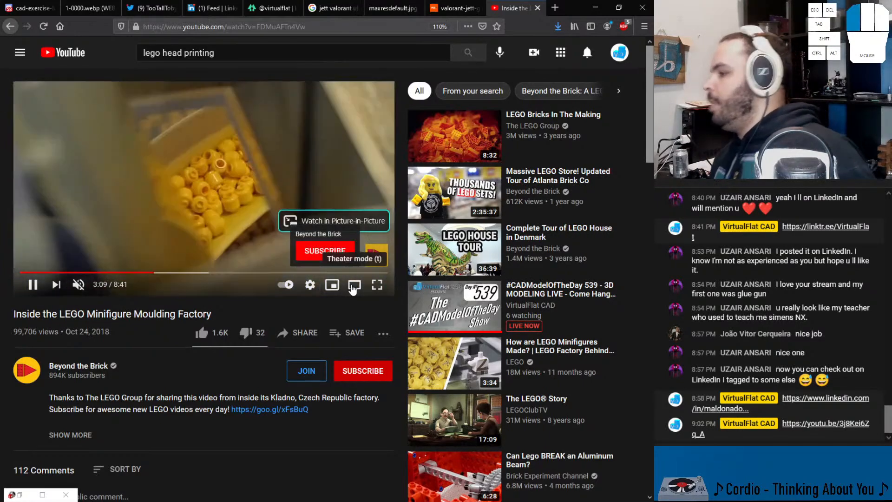
pyautogui.click(354, 284)
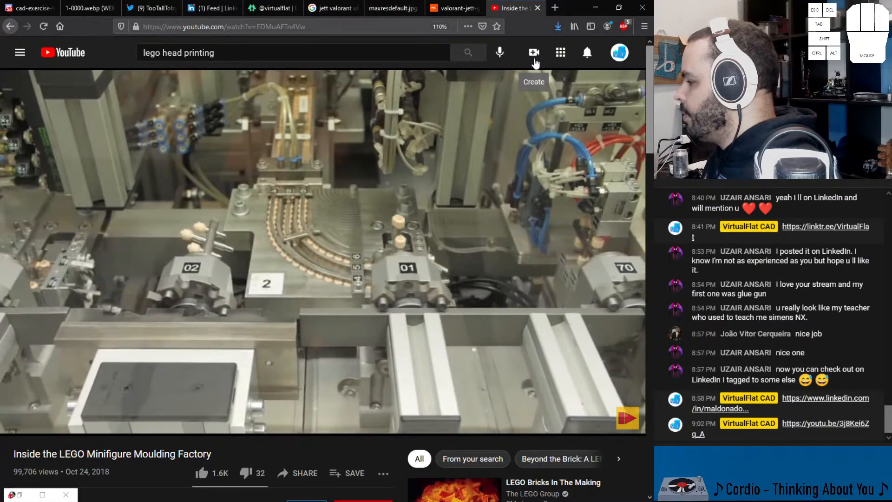
pyautogui.click(502, 94)
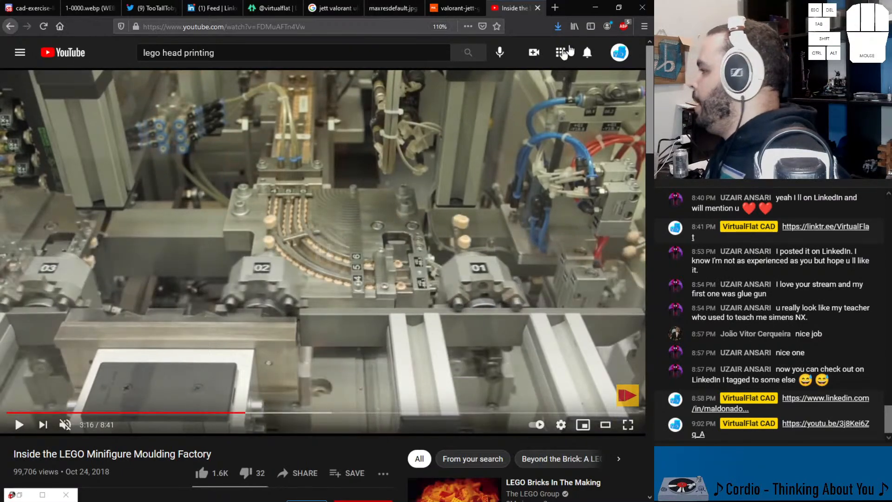
# Step: Switch back to SOLIDWORKS, move the PhotoView 360 preview window aside and bring up the maximised Final Render window
pyautogui.click(595, 8)
pyautogui.moveTo(475, 43); pyautogui.dragTo(342, 28)
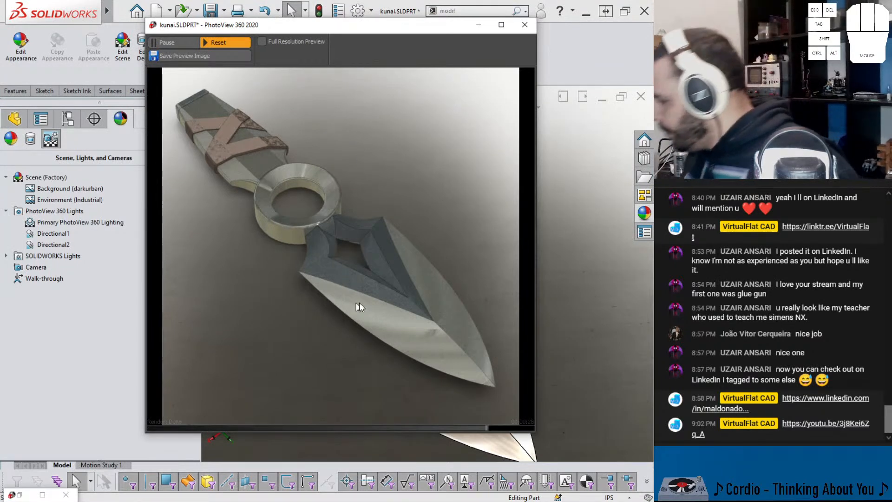
pyautogui.scroll(-1, 446, 331)
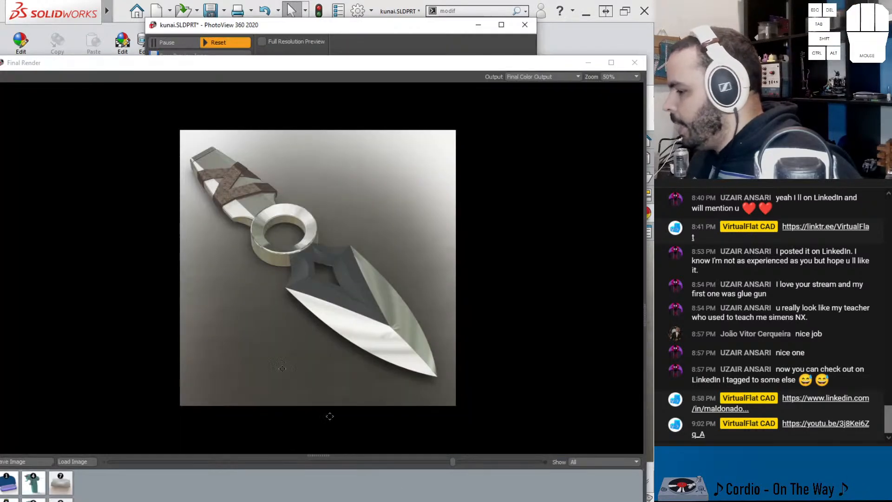
pyautogui.moveTo(256, 64); pyautogui.dragTo(284, 3)
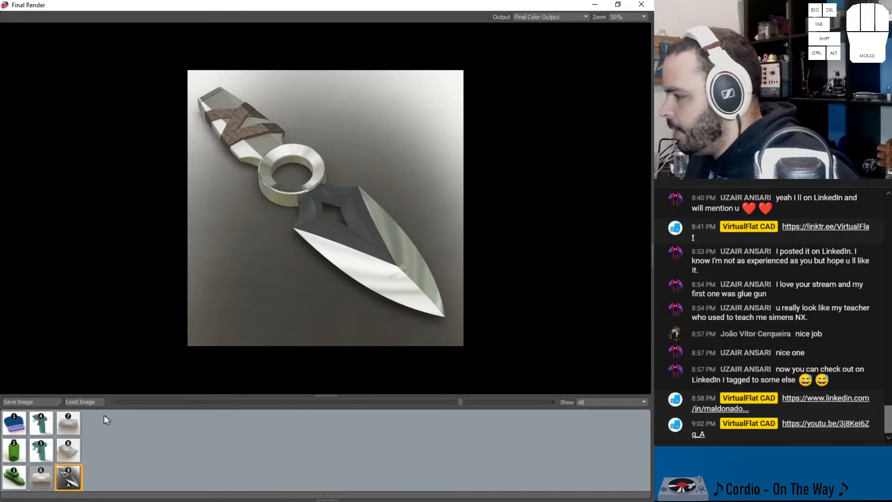
# Step: Save the kunai's final render as the JPEG image 1.JPG in the "539 -" folder and close the Final Render window
pyautogui.click(45, 404)
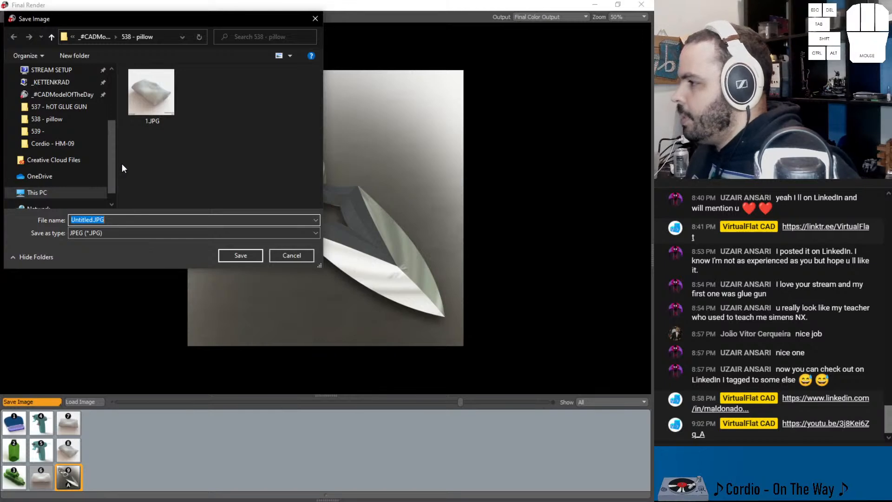
pyautogui.click(110, 37)
pyautogui.doubleClick(147, 86)
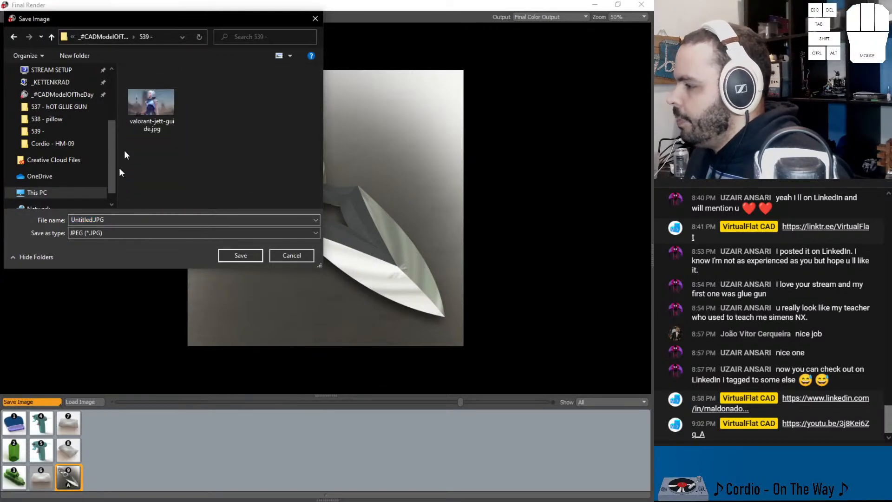
pyautogui.click(237, 254)
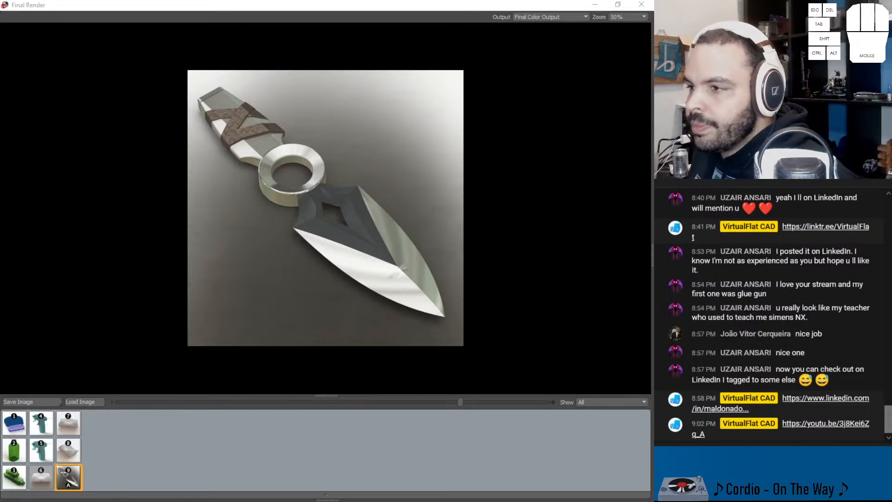
pyautogui.click(641, 5)
pyautogui.click(543, 27)
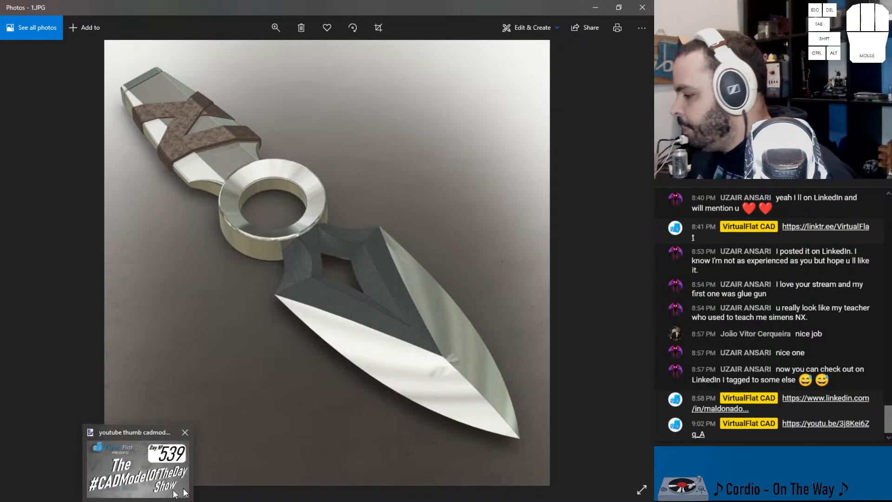
# Step: Switch to Firefox, go to the VirtualFlat Linktree page and copy its Discord link and the page address for the stream chat
pyautogui.moveTo(265, 493)
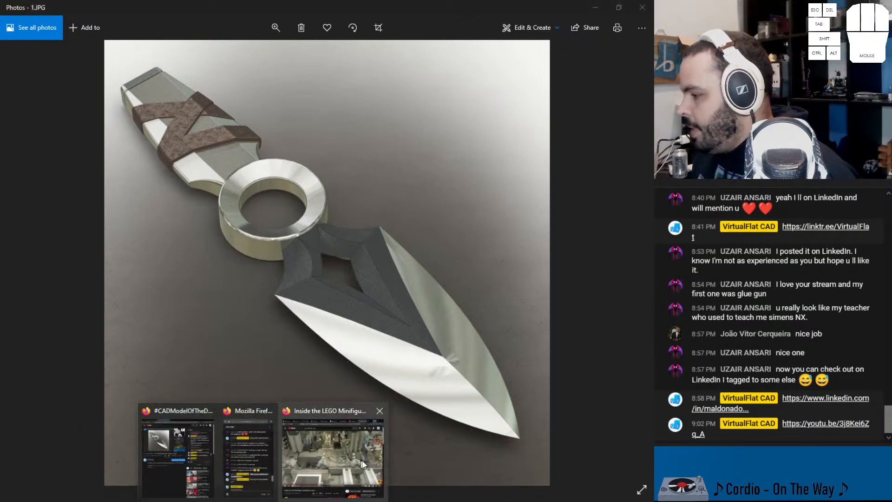
pyautogui.click(332, 464)
pyautogui.click(44, 8)
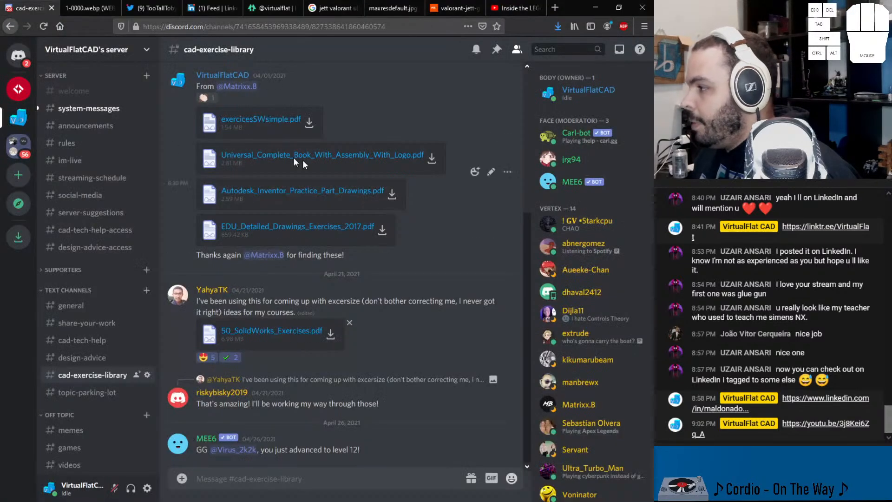
pyautogui.click(272, 13)
pyautogui.rightClick(282, 153)
pyautogui.click(307, 227)
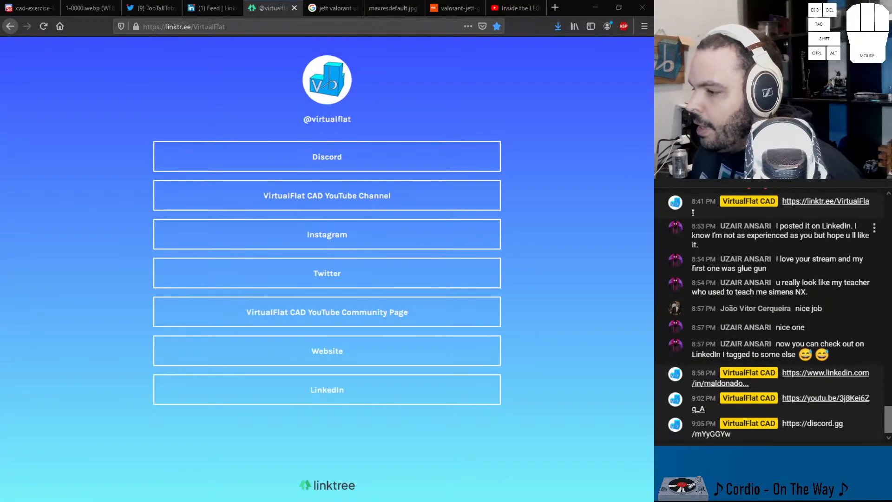
pyautogui.click(242, 27)
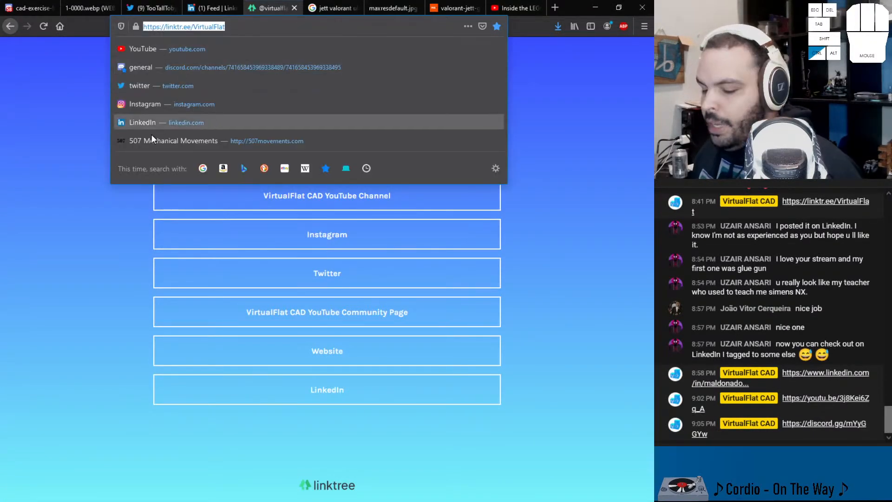
pyautogui.click(94, 229)
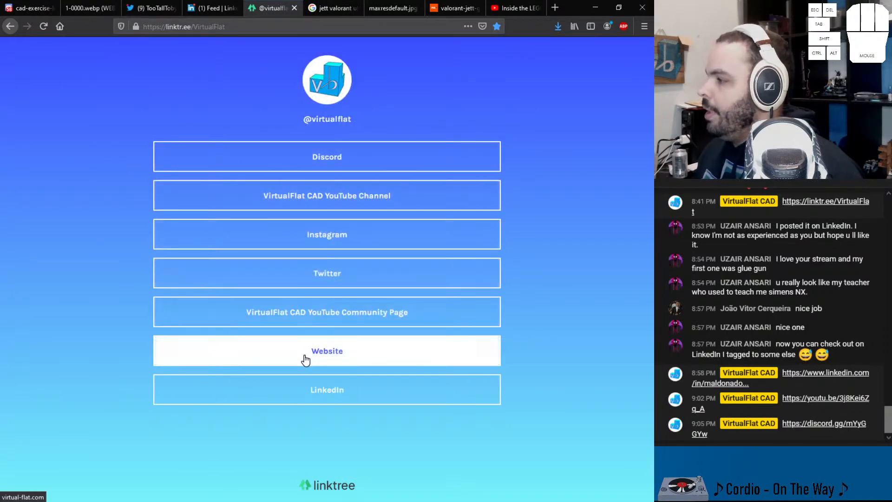
# Step: View the Instagram profile linked on the Linktree page and switch back to the saved render 1.JPG in Photos
pyautogui.click(308, 235)
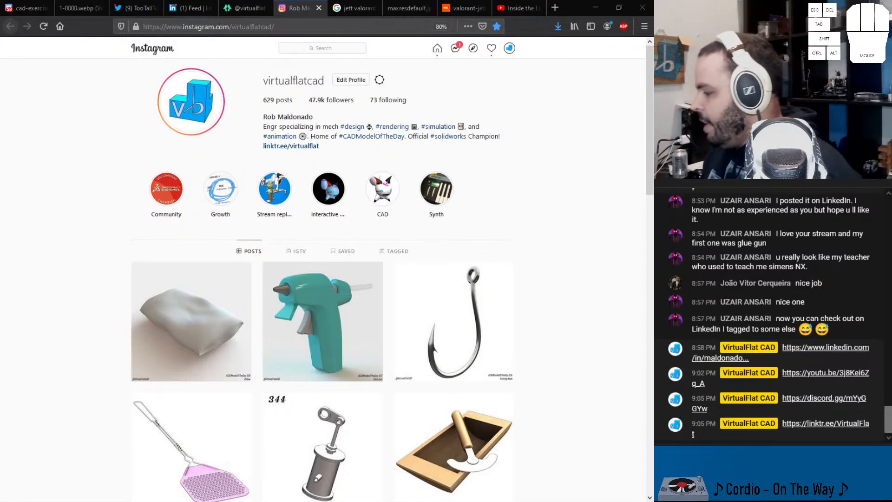
pyautogui.click(353, 501)
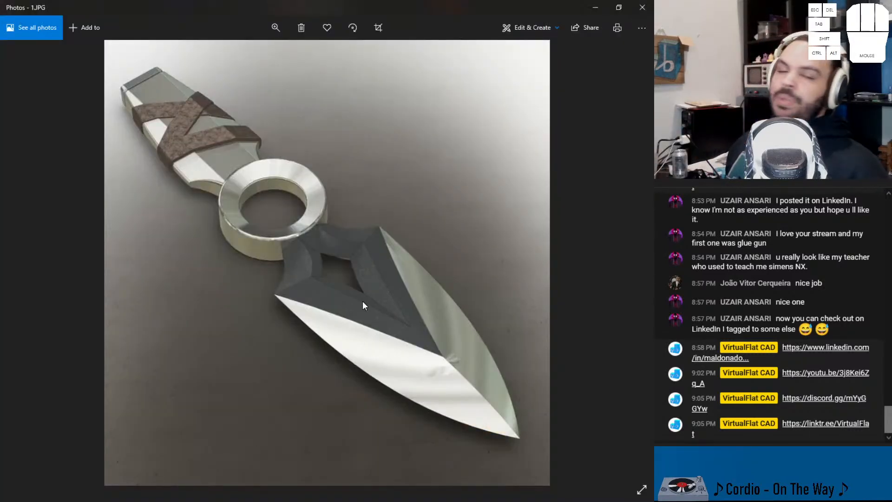